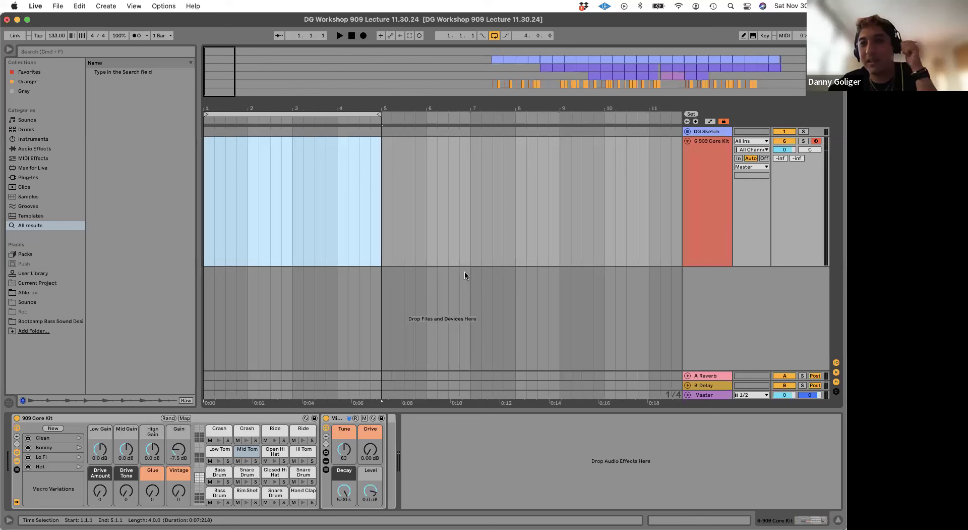
- Check the available audio output devices in the audio preferences and close the preferences
click(205, 230)
key(super+comma)
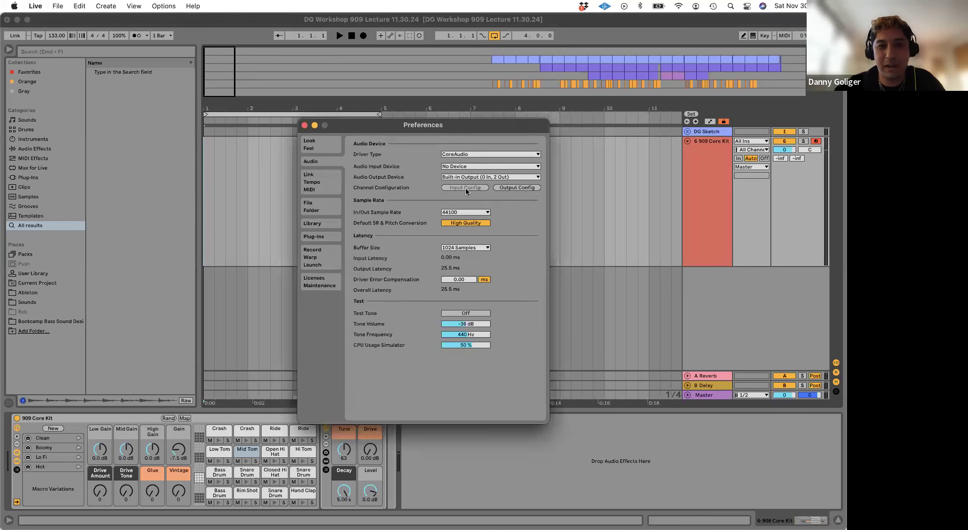
click(460, 177)
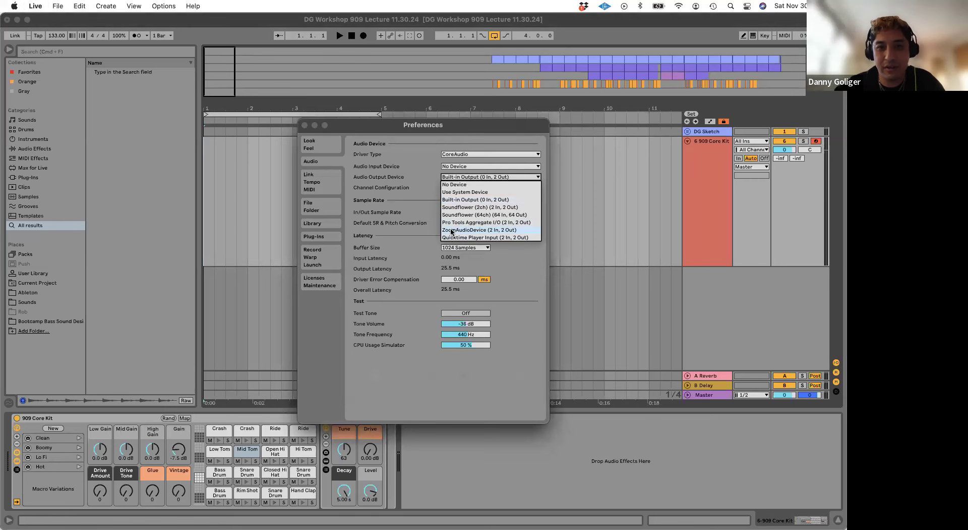
click(305, 125)
click(305, 125)
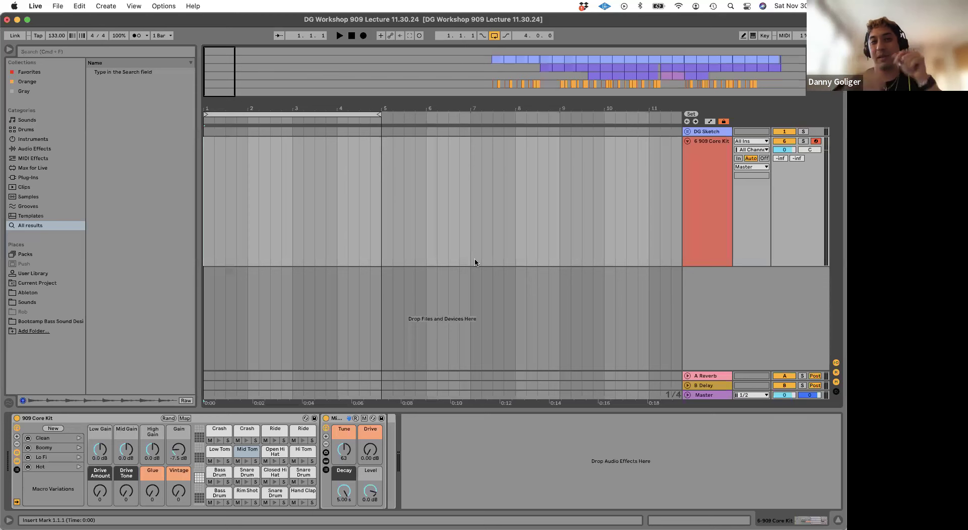
- Create an empty one-bar MIDI clip in bar 1 of the 909 Core Kit track
click(248, 211)
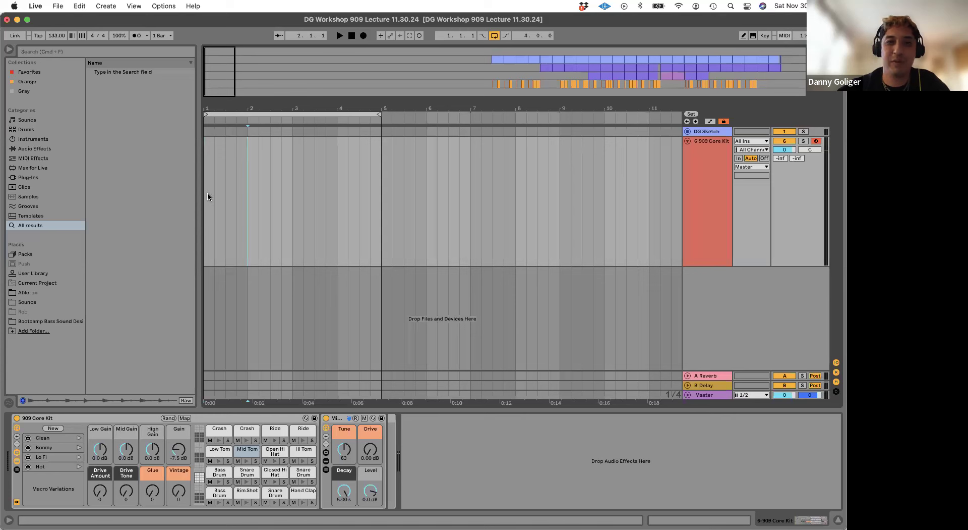
key(shift+Home)
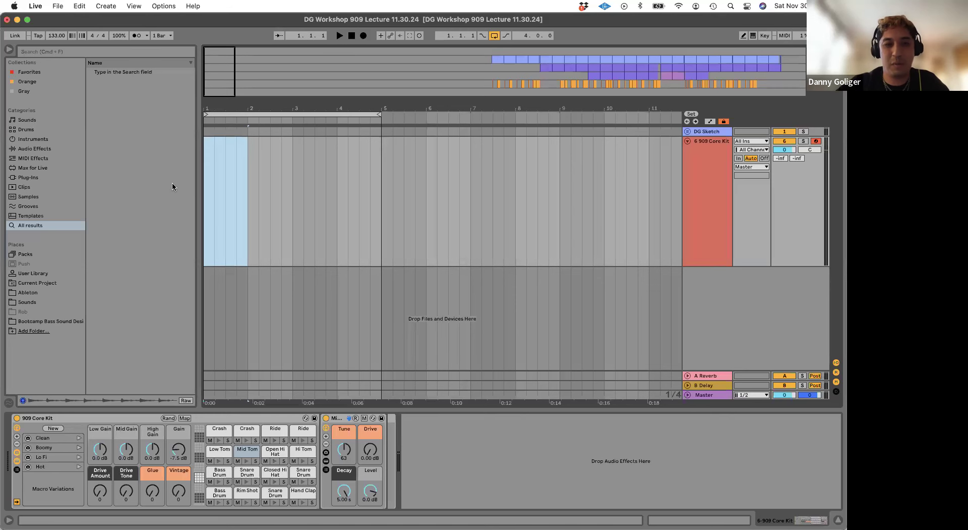
key(super+shift+m)
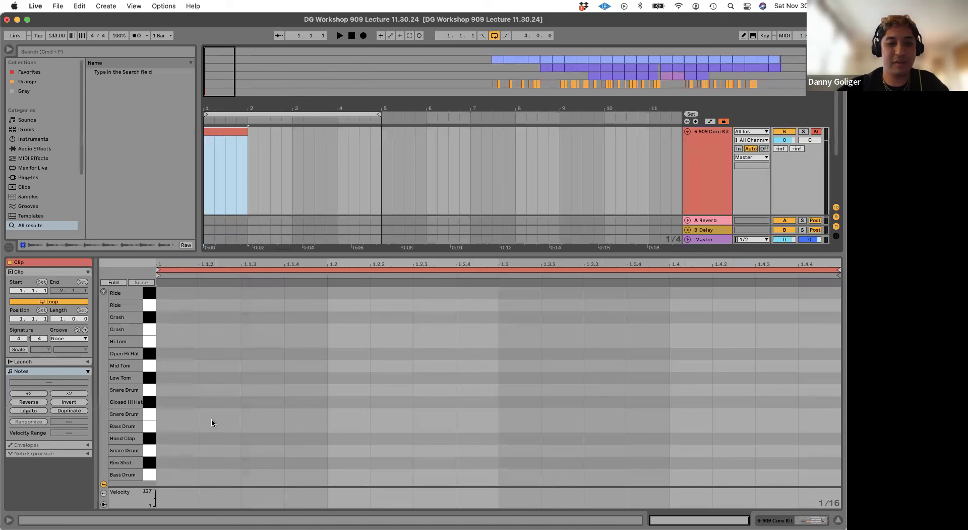
- Add sixteenth-length Bass Drum notes on all four beats of the clip, at 1.1, 1.2, 1.3 and 1.4
double_click(174, 473)
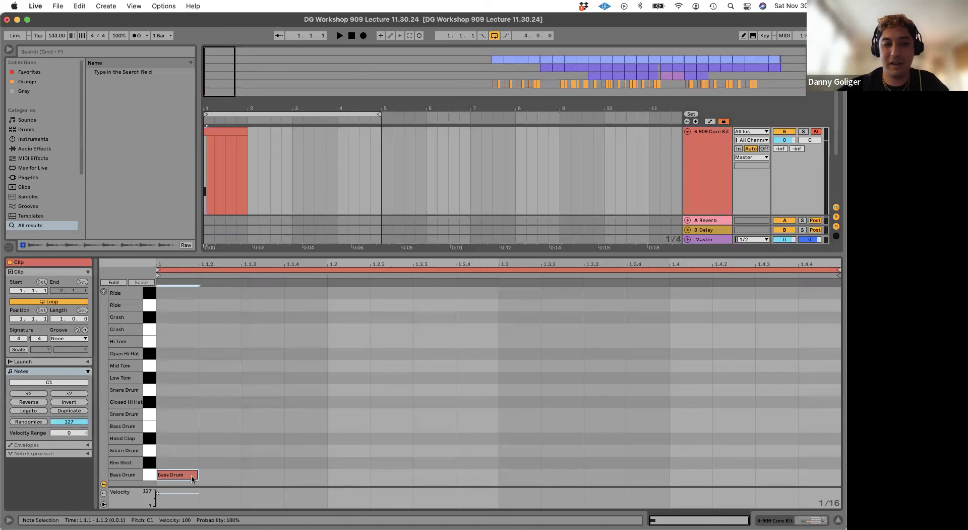
double_click(350, 475)
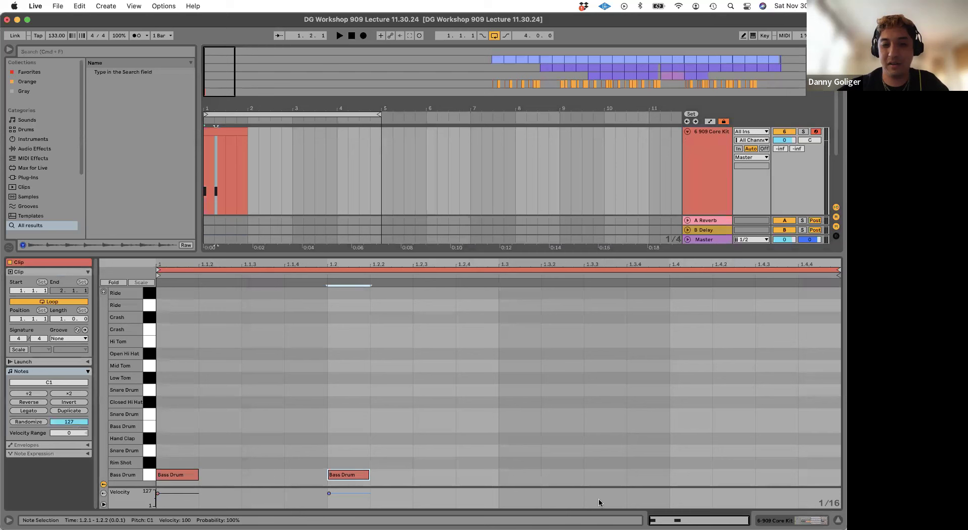
double_click(516, 476)
double_click(679, 473)
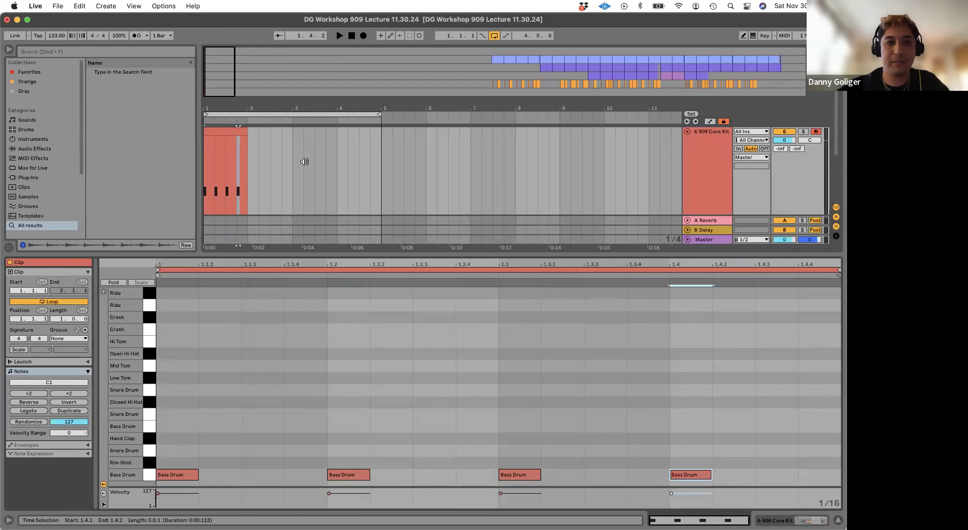
- Extend the looped bass drum clip in the arrangement to four bars, ending at bar 5, and play it back
drag(247, 130, 382, 132)
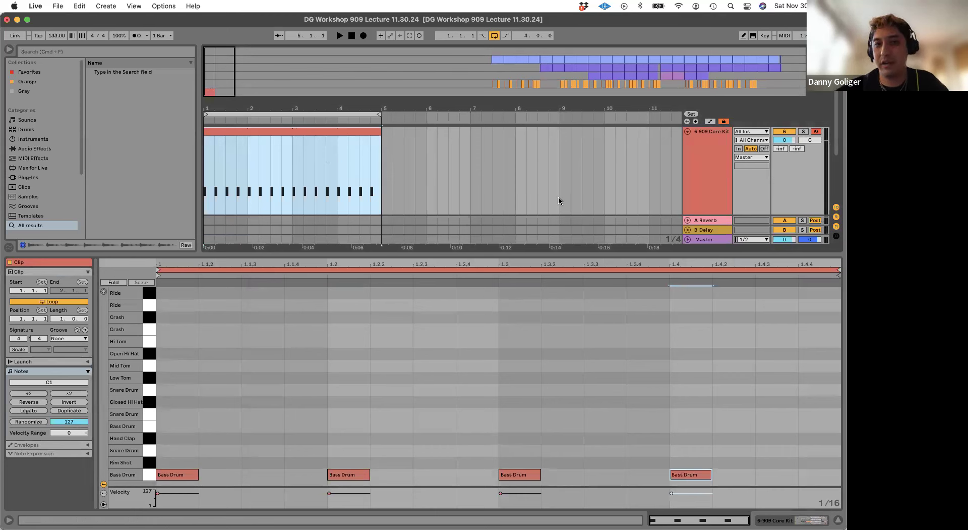
key(space)
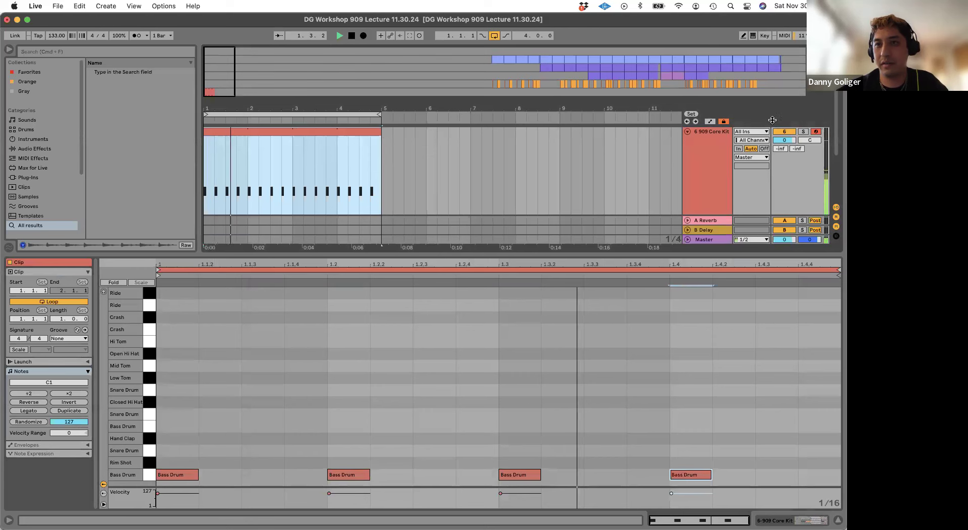
click(272, 129)
key(space)
- Add Rim Shot notes at 1.3.1, 1.3.3, 1.3.4 and 1.4.3 and play the pattern
click(486, 468)
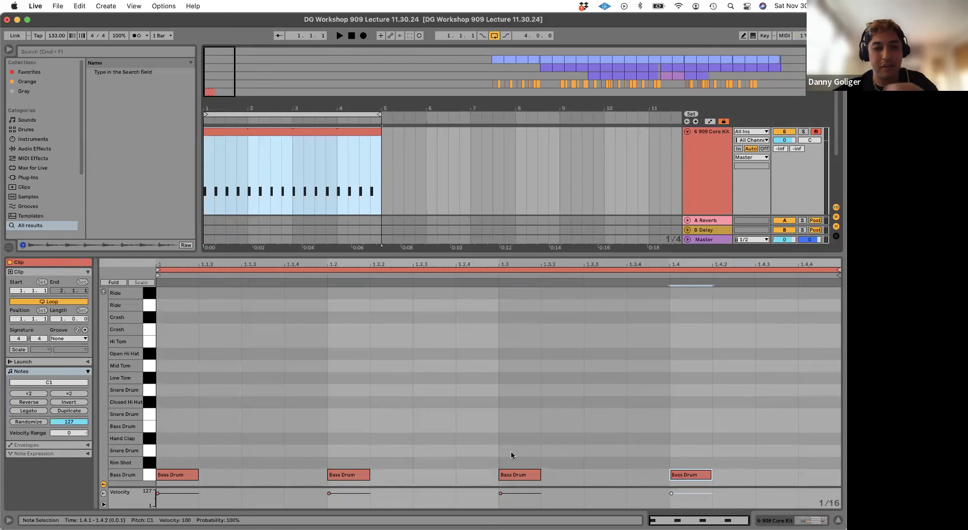
double_click(506, 461)
double_click(605, 461)
click(662, 471)
double_click(652, 463)
click(779, 467)
double_click(777, 462)
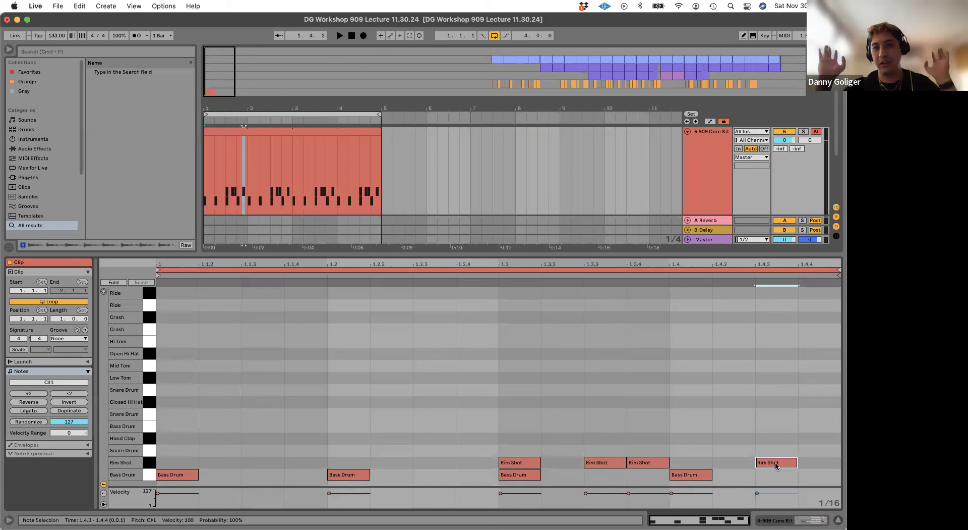
key(space)
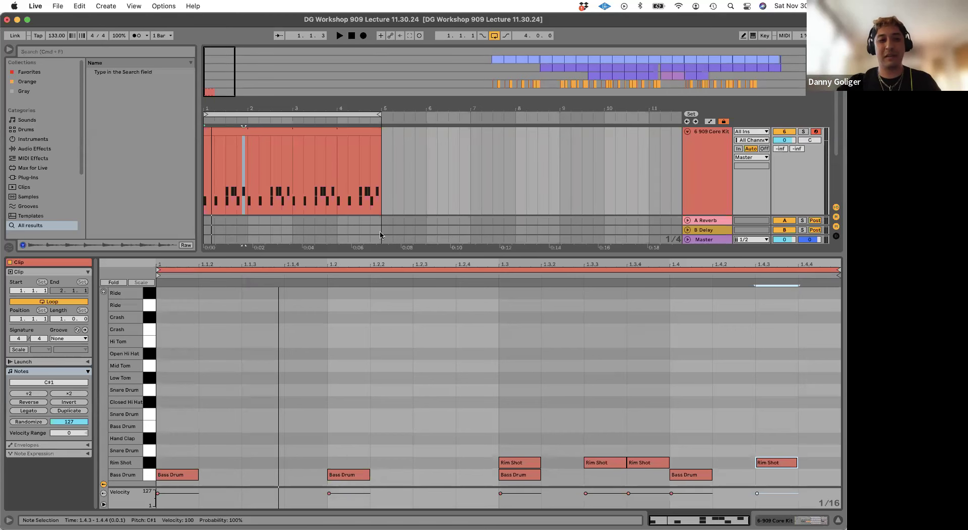
- Duplicate the one-bar pattern to two bars and move the second bar's first Rim Shot one sixteenth earlier, to 2.2.4
click(71, 411)
click(391, 432)
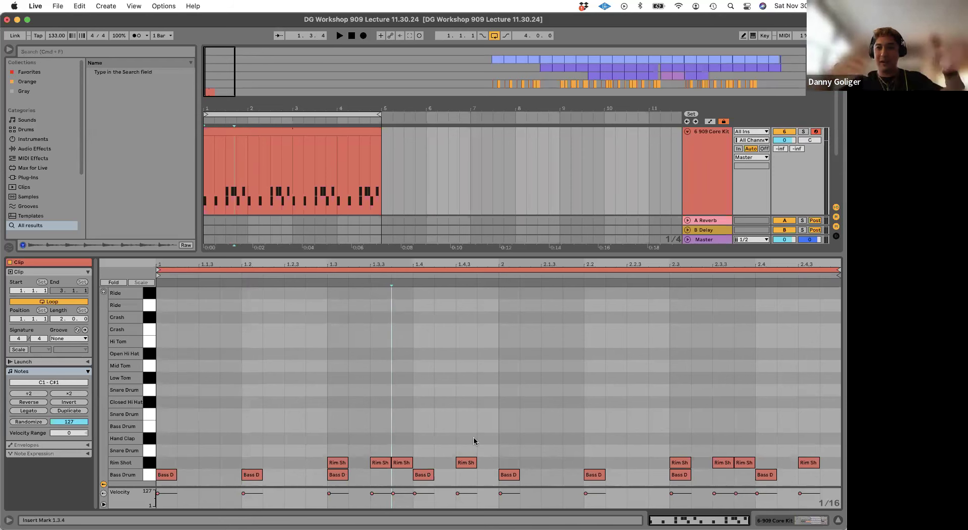
click(499, 417)
click(723, 462)
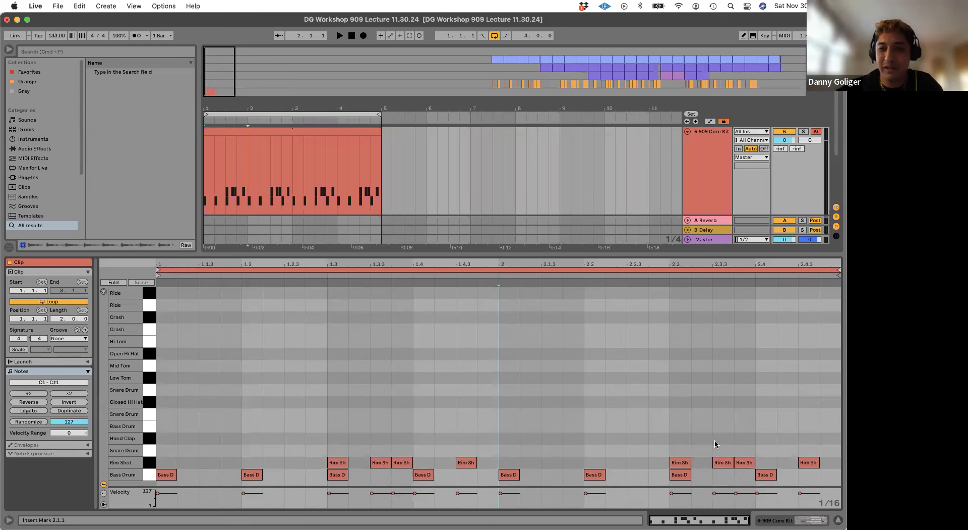
click(682, 462)
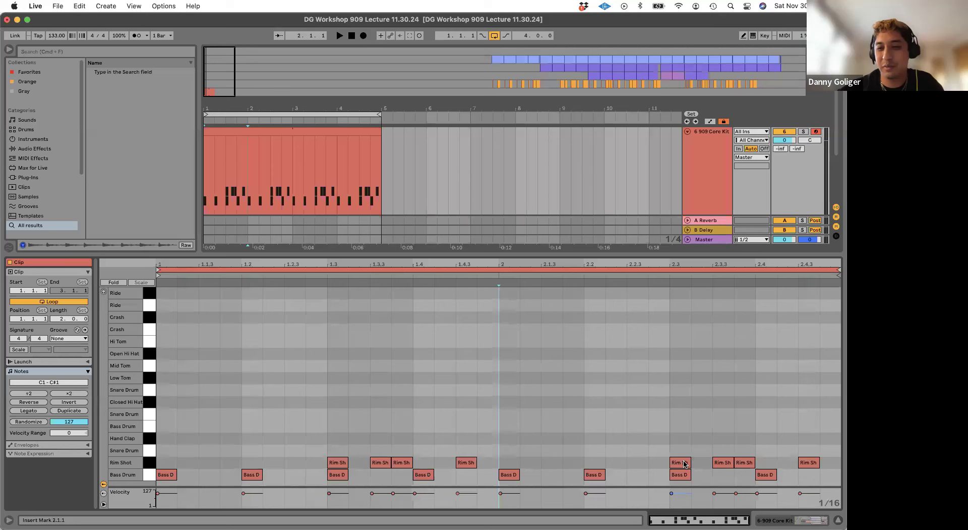
drag(684, 464, 666, 464)
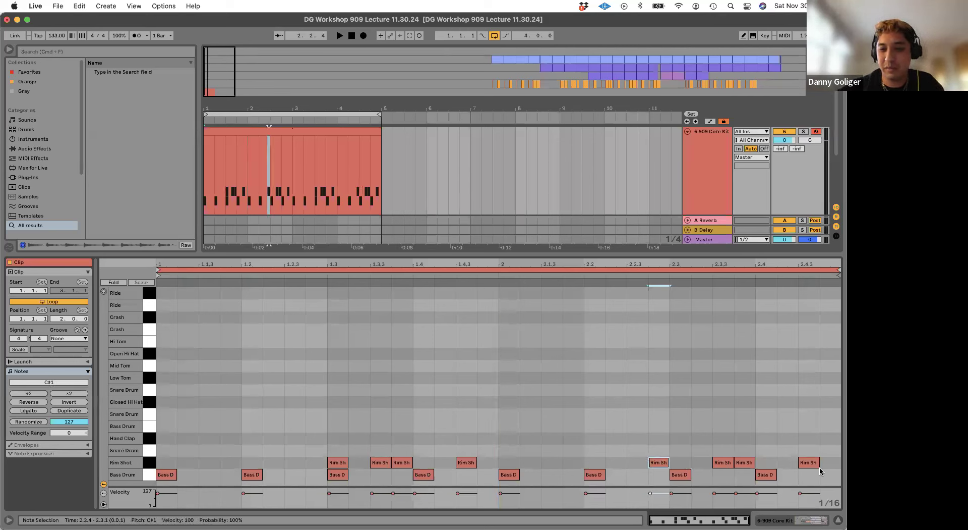
- Delete the second bar's Rim Shot notes at 2.3.4 and 2.4.3, playing the pattern after each deletion
double_click(745, 463)
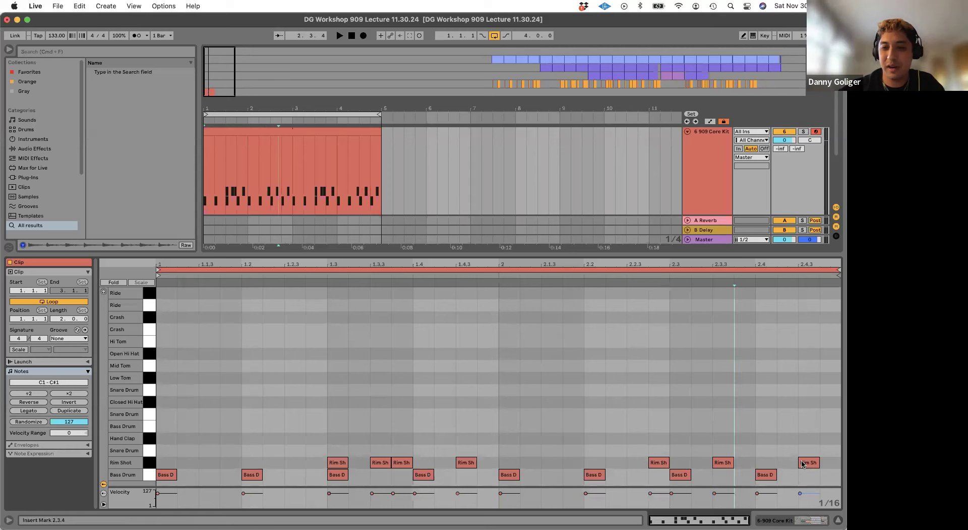
key(space)
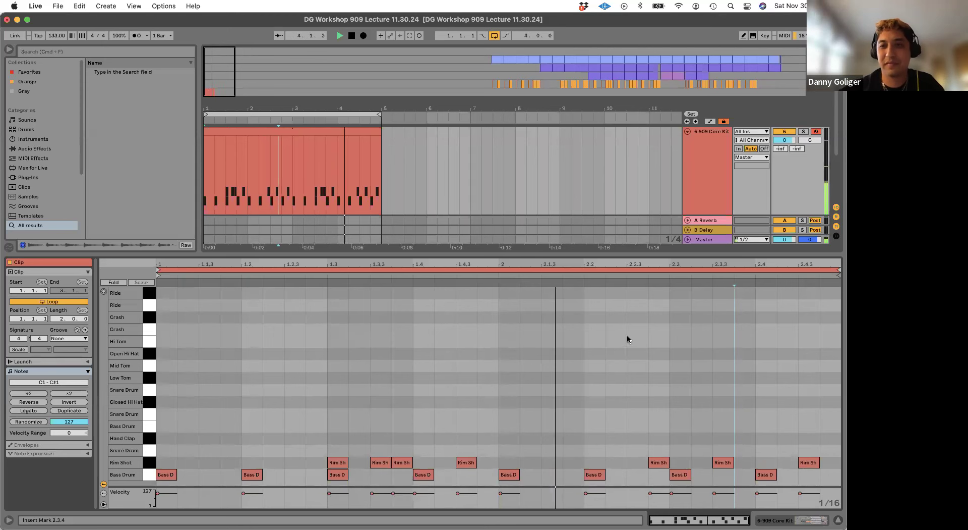
key(space)
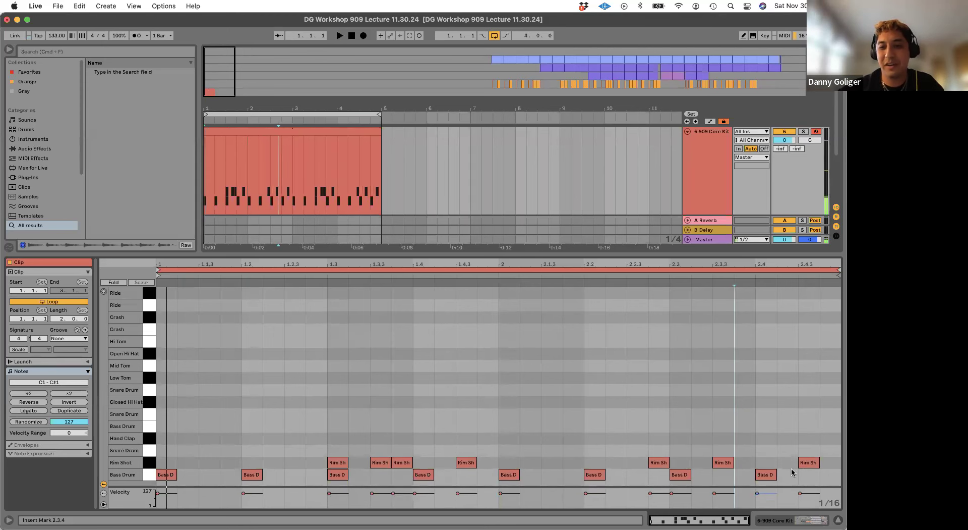
double_click(806, 463)
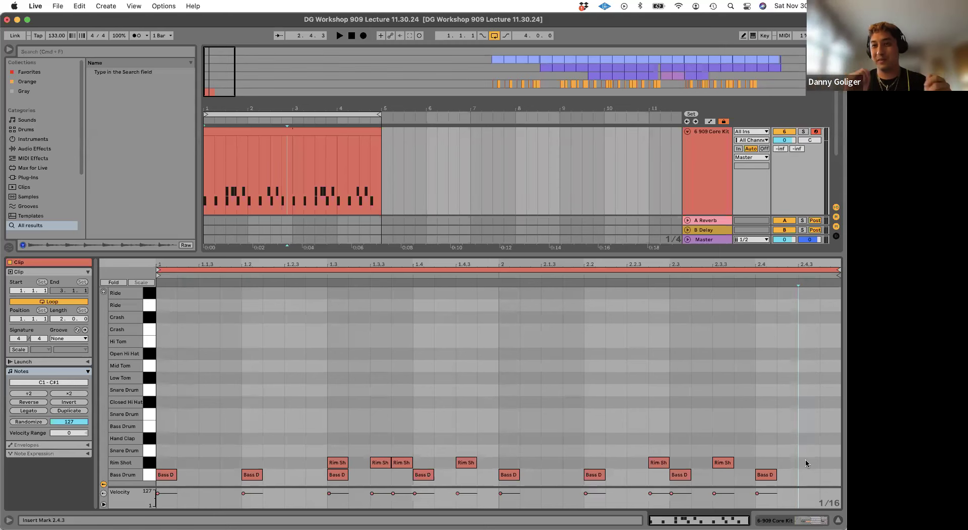
key(space)
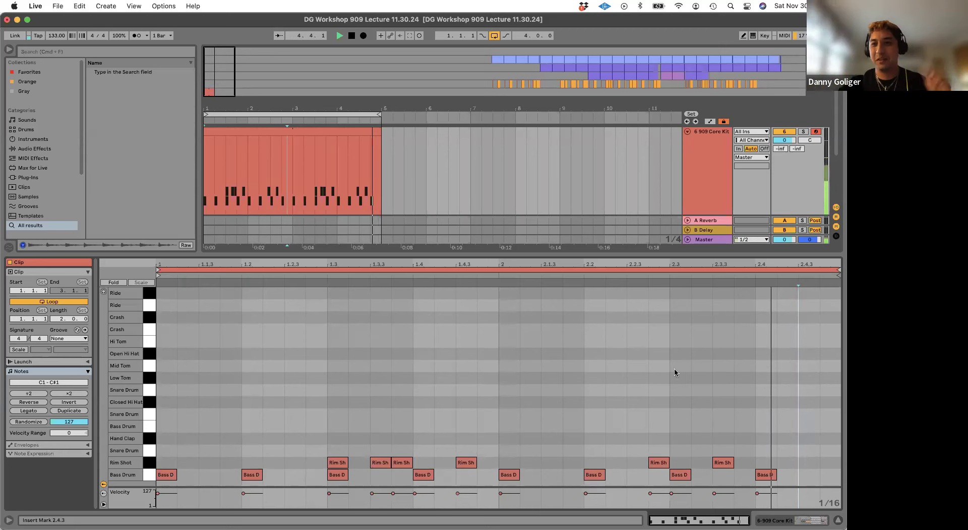
key(space)
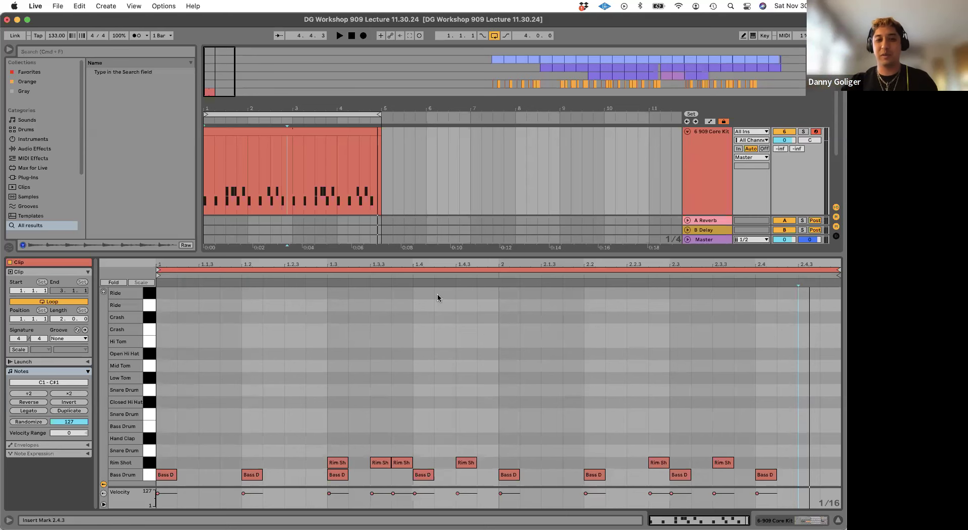
- Loop only the clip's first bar, play it for comparison, and undo the loop change
drag(501, 363, 111, 330)
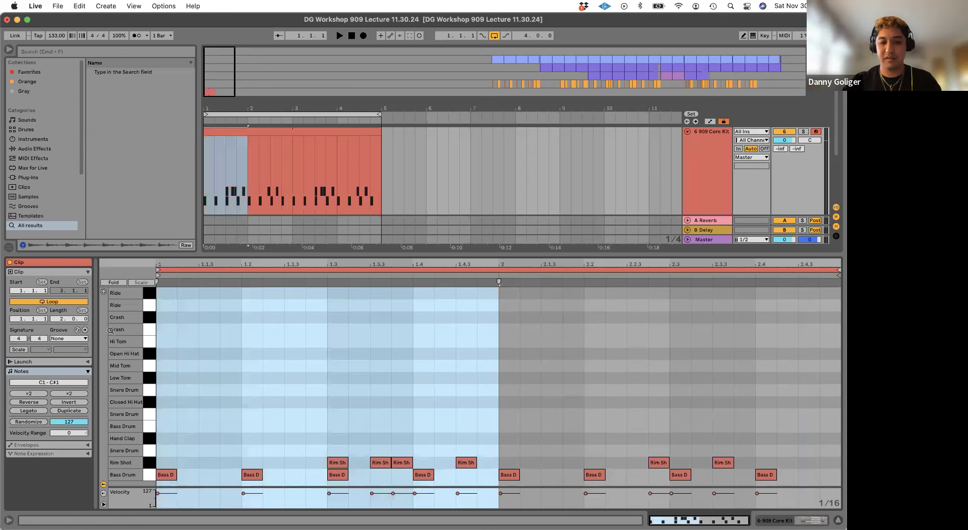
key(super+l)
key(space)
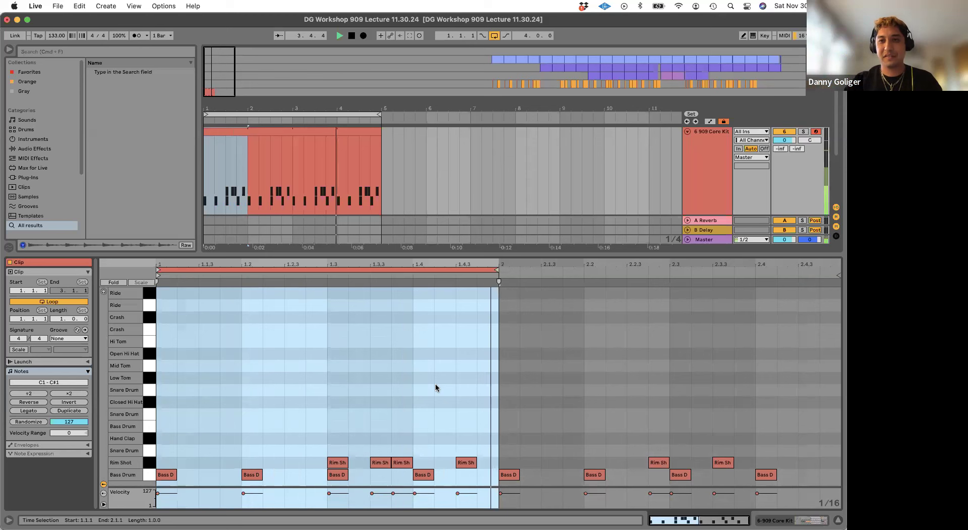
key(super+z)
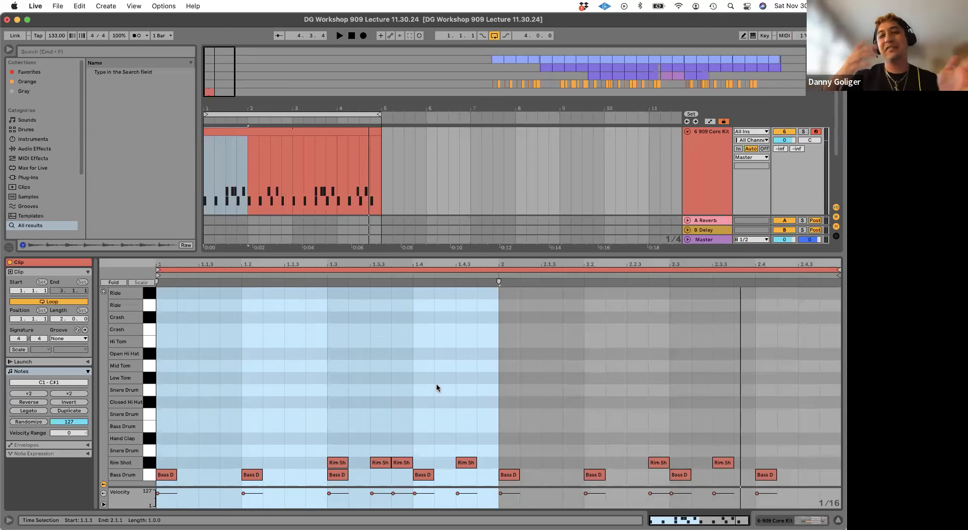
- Undo the second bar's Rim Shot edits and the pattern duplication, back to the one-bar loop
click(437, 387)
click(409, 383)
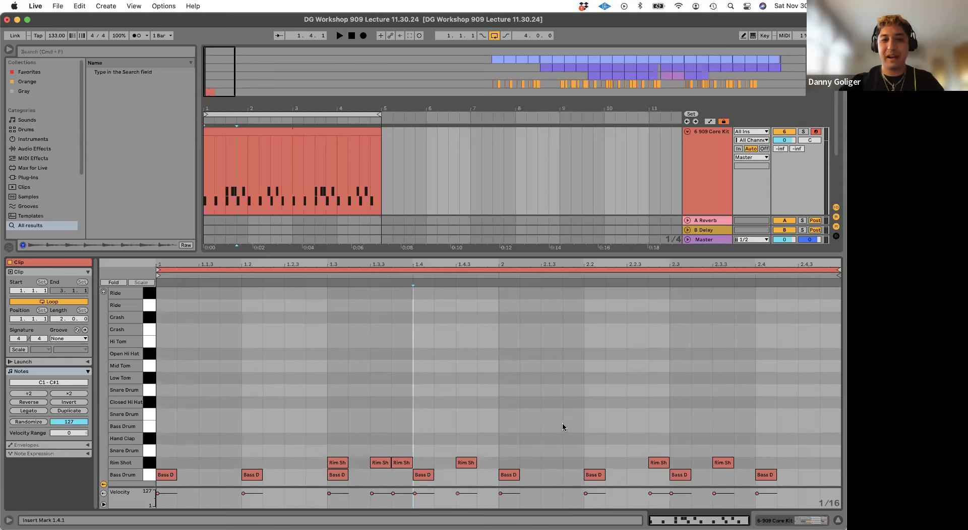
key(super+z)
key(super+z)
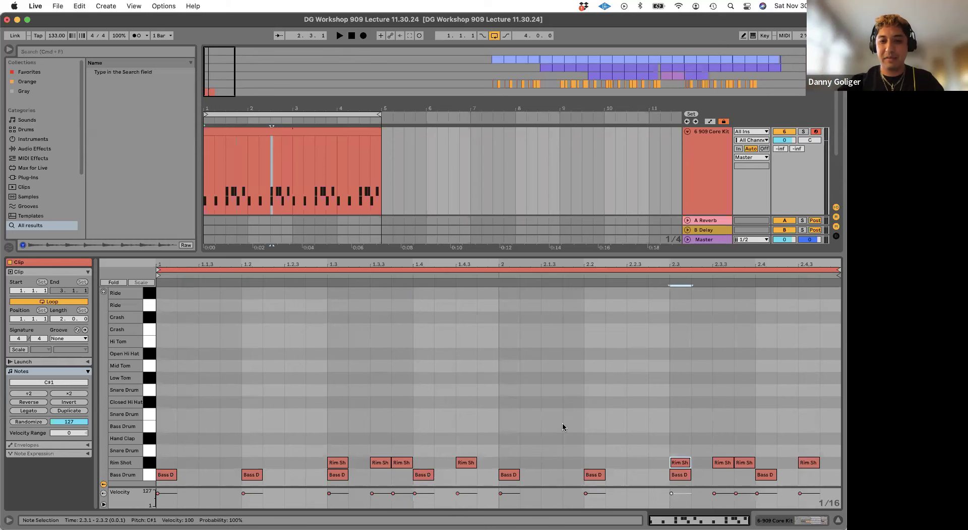
click(477, 414)
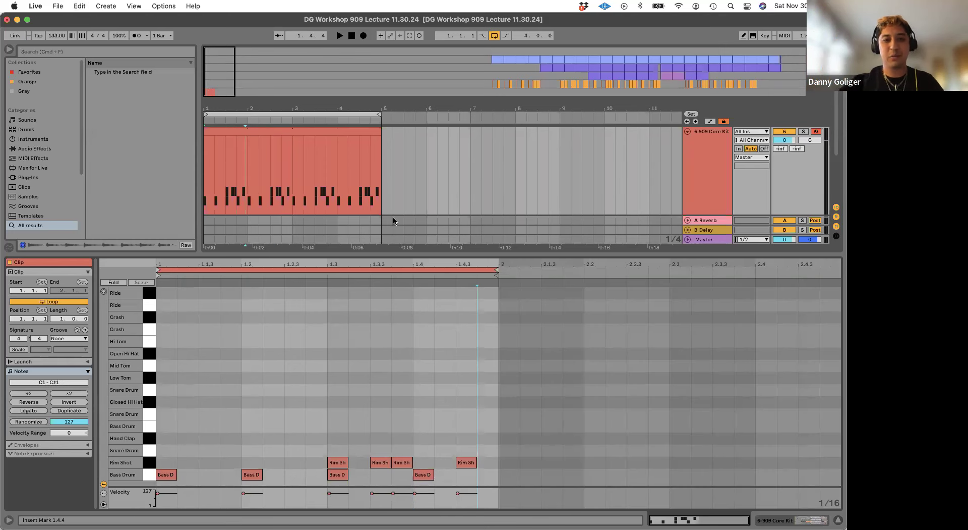
- Duplicate the clip's one-bar drum pattern twice to get a four-bar loop of editable notes
click(297, 133)
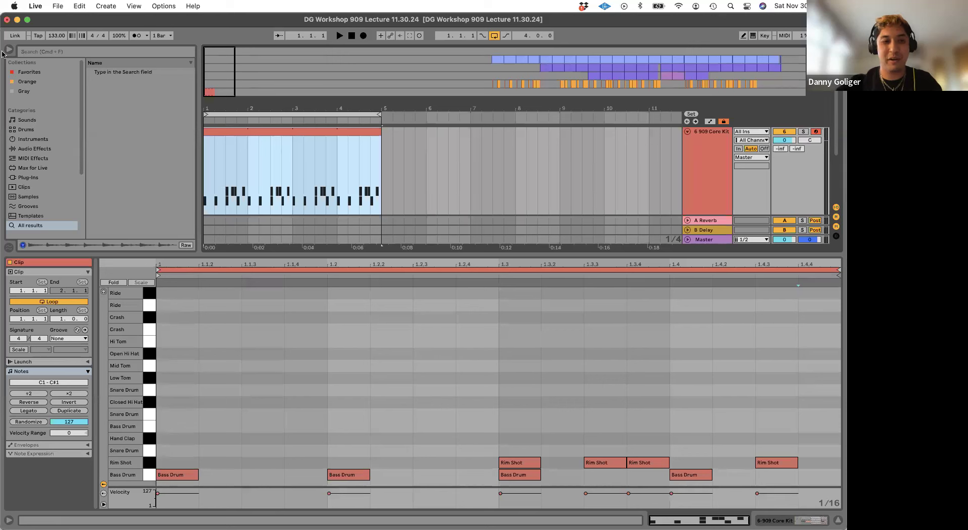
click(63, 410)
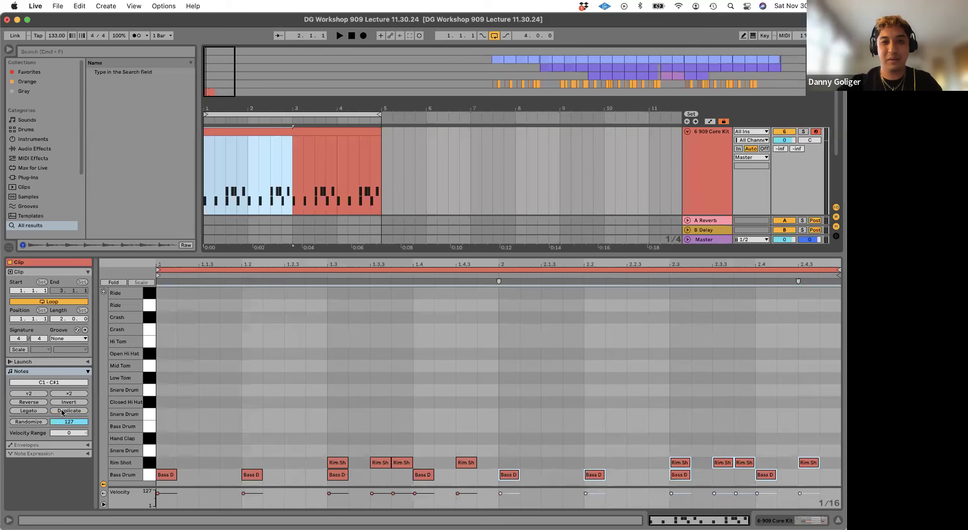
click(63, 410)
click(427, 383)
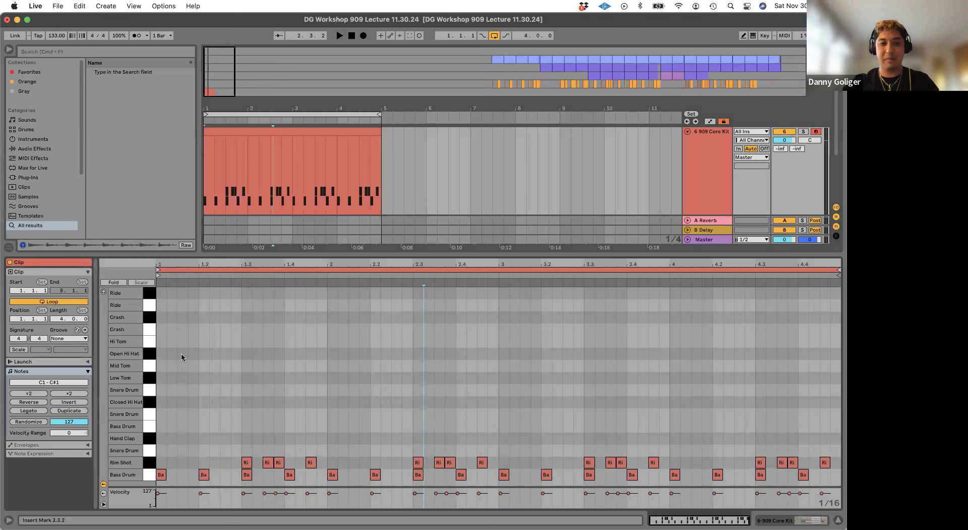
drag(165, 362, 666, 353)
click(659, 353)
click(728, 373)
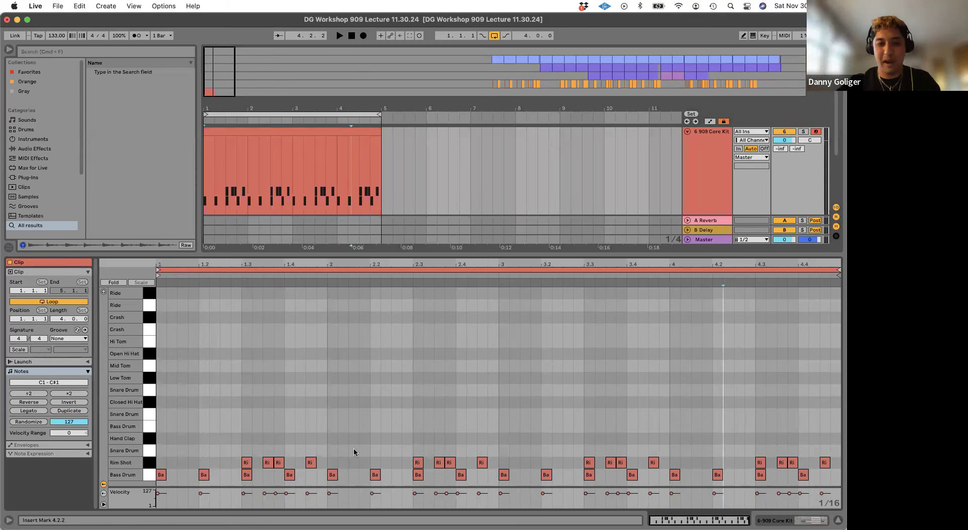
click(233, 455)
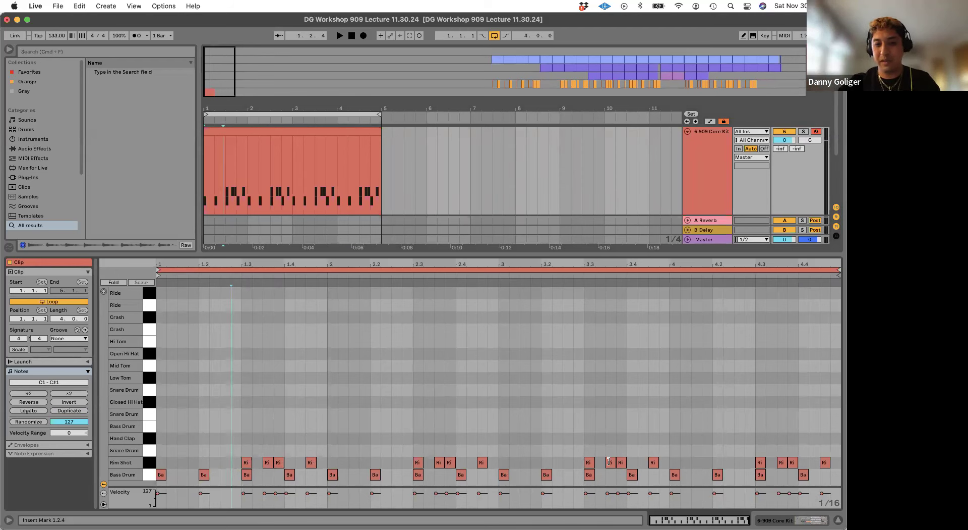
- Rework bar four's Rim Shot notes into a fill, with one hit at 4.2.4 and continuous sixteenths from 4.3.3 to 4.4.4
double_click(749, 462)
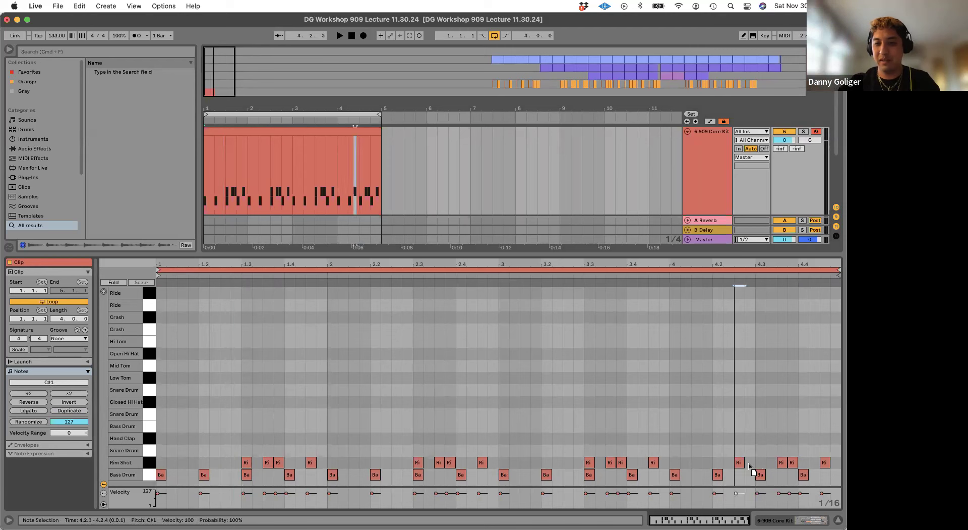
double_click(781, 462)
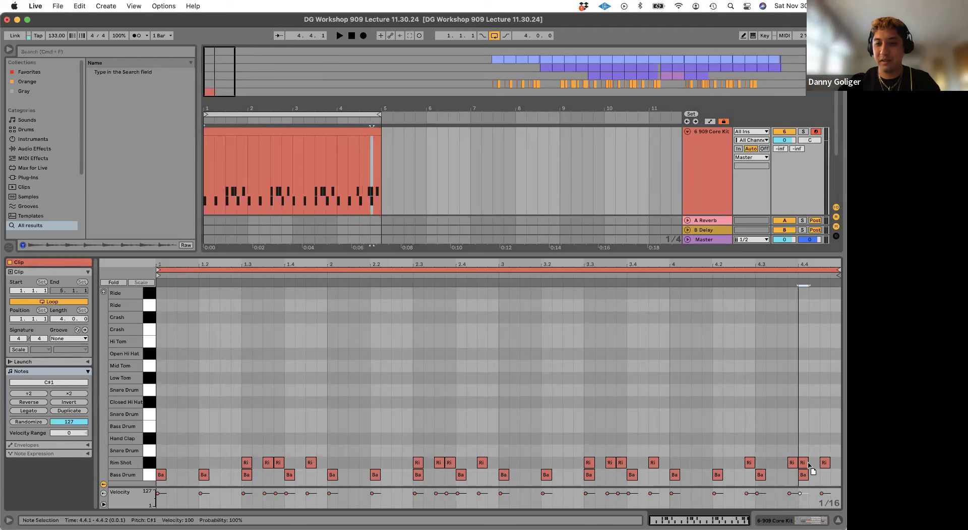
double_click(781, 462)
double_click(803, 462)
double_click(814, 462)
double_click(835, 462)
- Ramp the velocities of the Rim Shot notes from 4.3.3 to 4.4.4 upward from 19 to 127 and play the pattern
click(782, 462)
mouse_move(778, 493)
mouse_down()
mouse_move(778, 504)
mouse_move(834, 496)
mouse_up()
click(803, 464)
click(833, 493)
key(space)
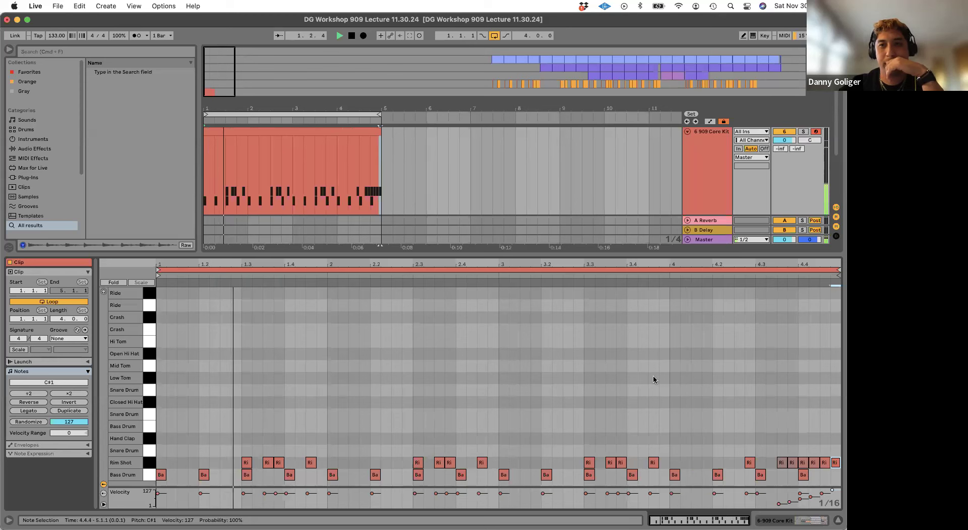
key(space)
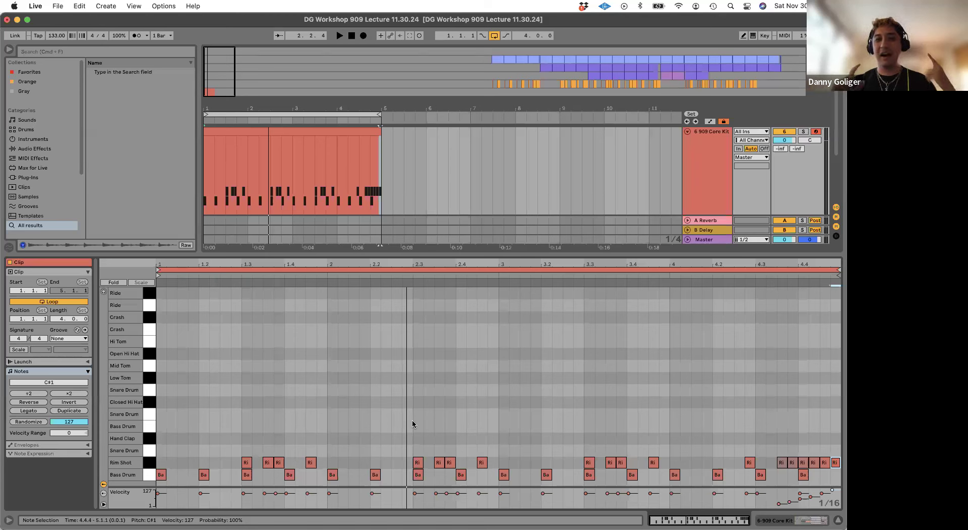
- Swap bars three and four of the clip so the Rim Shot fill sits in bar three and the plain pattern in bar four
drag(666, 325, 807, 482)
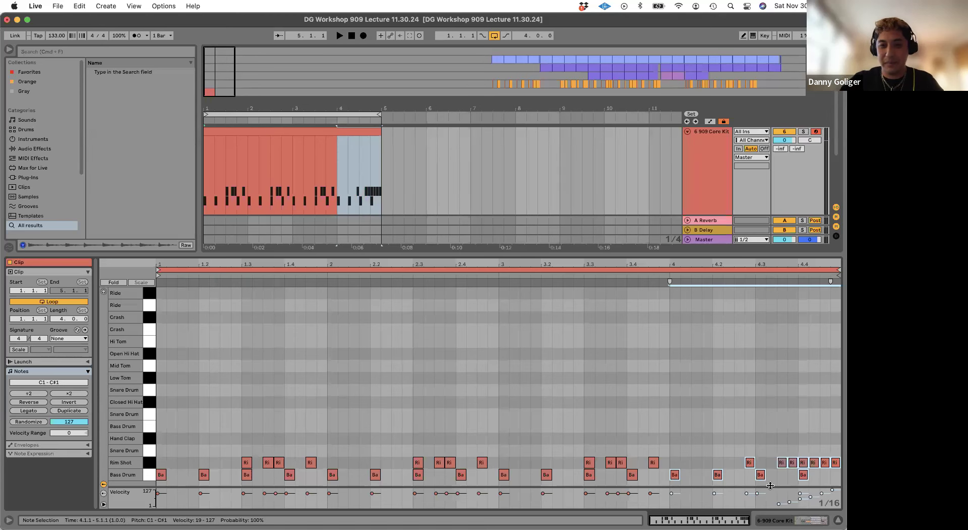
key(BackSpace)
drag(499, 367, 677, 495)
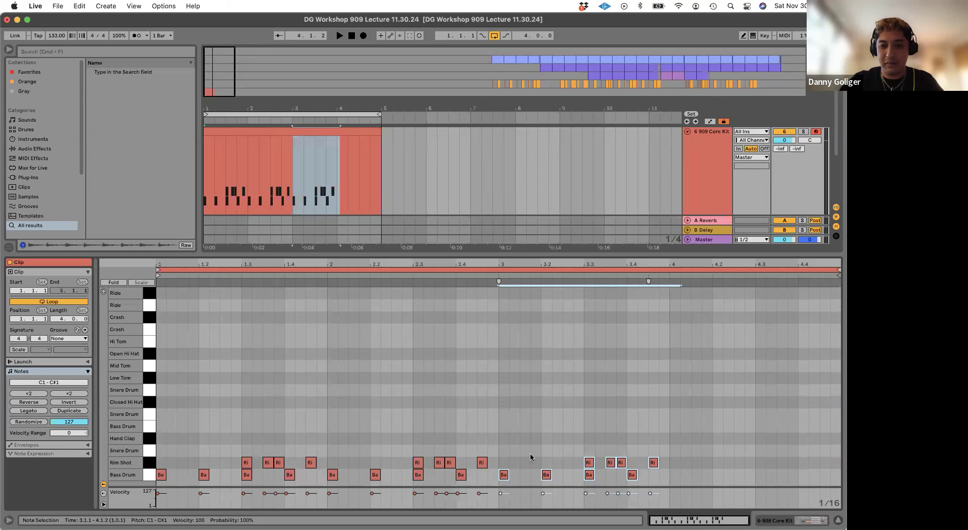
drag(504, 474, 676, 473)
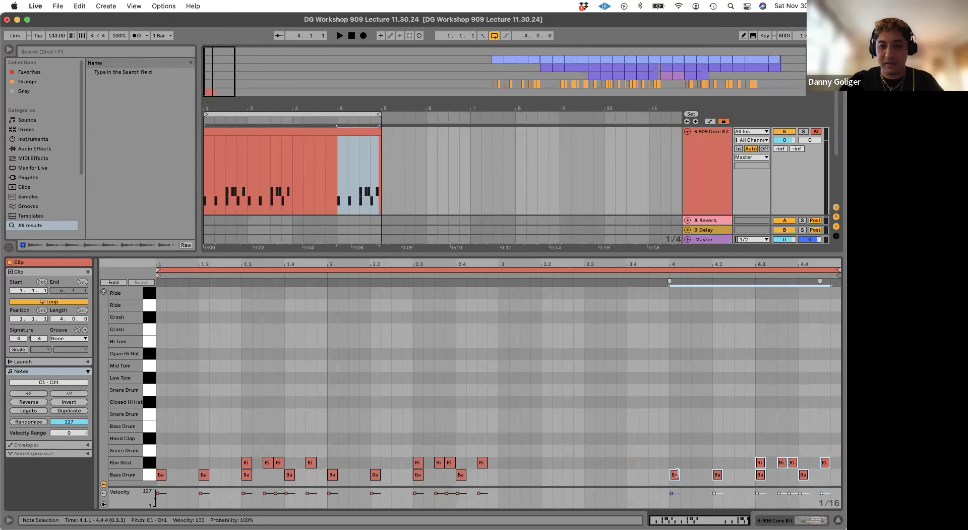
click(499, 430)
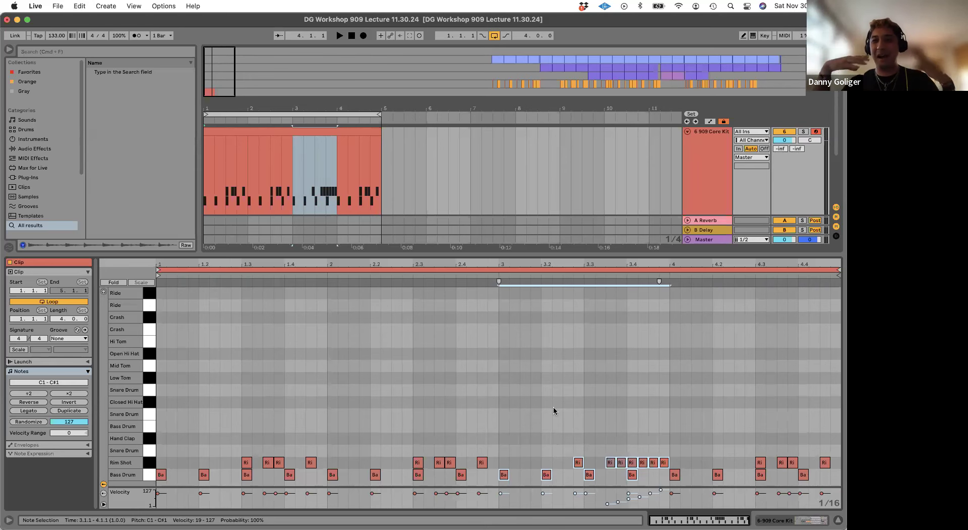
- Highlight the first bar's Rim Shot notes and the individual bars to examine the structure of the four-bar phrase
drag(218, 436, 360, 458)
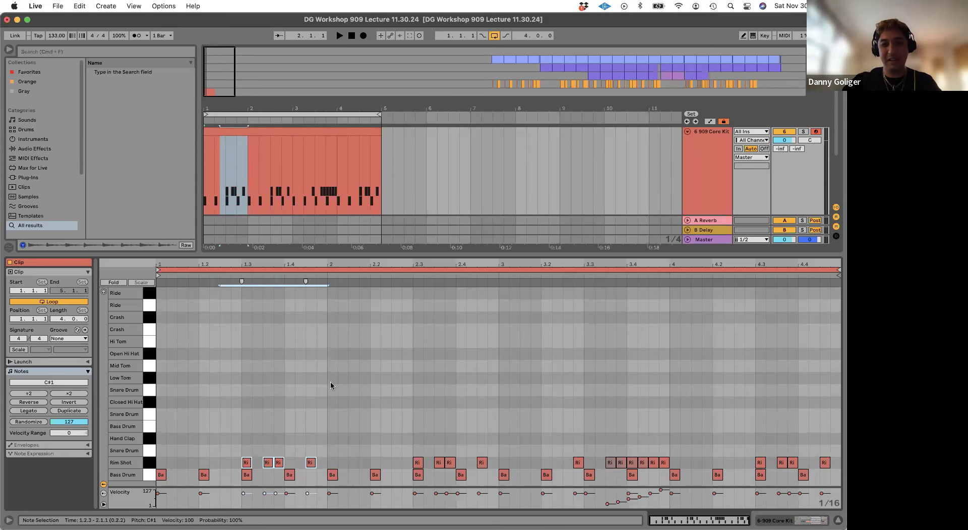
drag(334, 385, 182, 387)
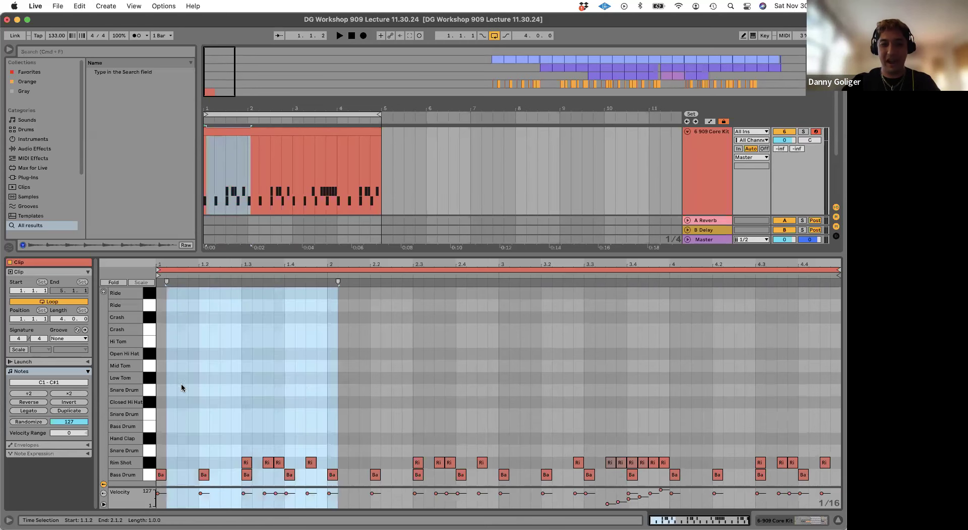
click(329, 390)
shift+click(495, 395)
drag(494, 395, 840, 414)
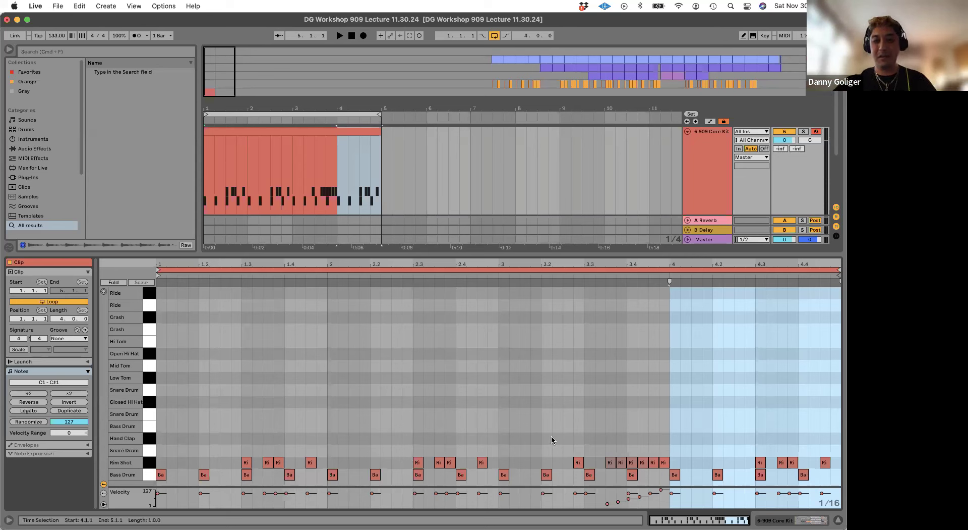
click(461, 474)
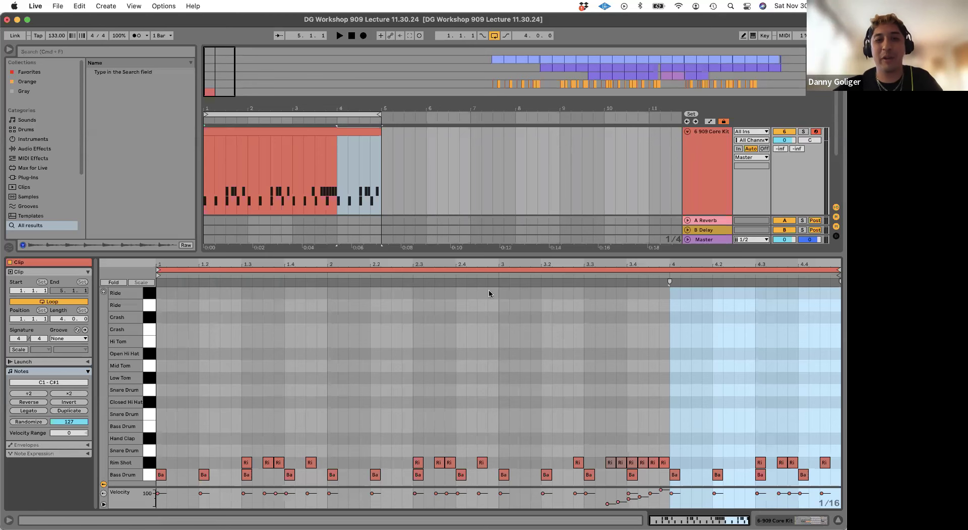
click(716, 392)
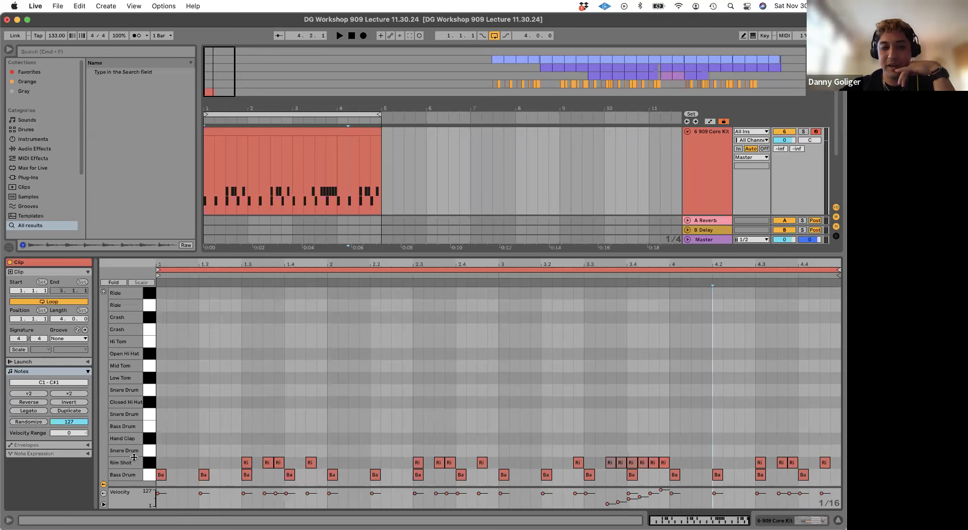
- Enlarge the velocity lane and try adjusting the velocity of the Bass Drum note at the start of bar three
drag(154, 377, 155, 377)
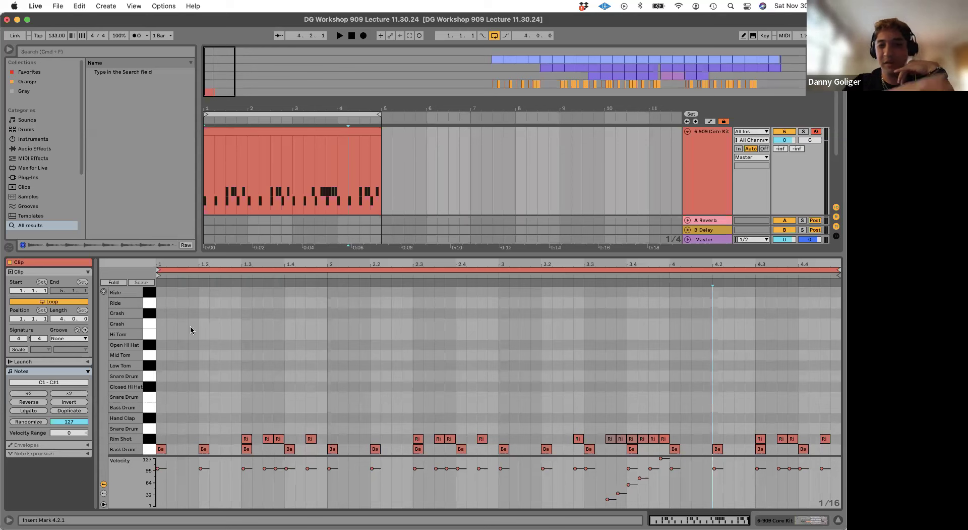
click(505, 449)
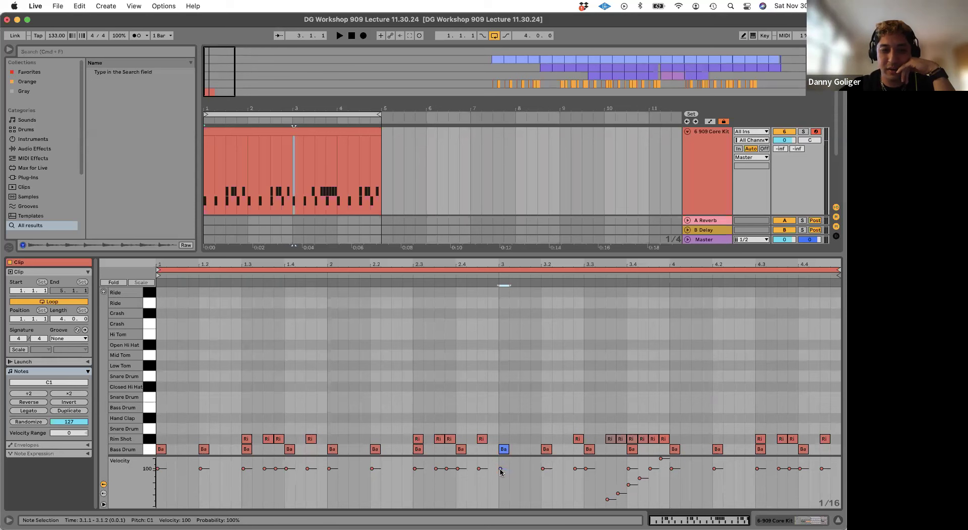
mouse_move(501, 470)
mouse_down()
mouse_move(500, 504)
mouse_move(501, 457)
mouse_move(500, 505)
mouse_move(500, 468)
mouse_up()
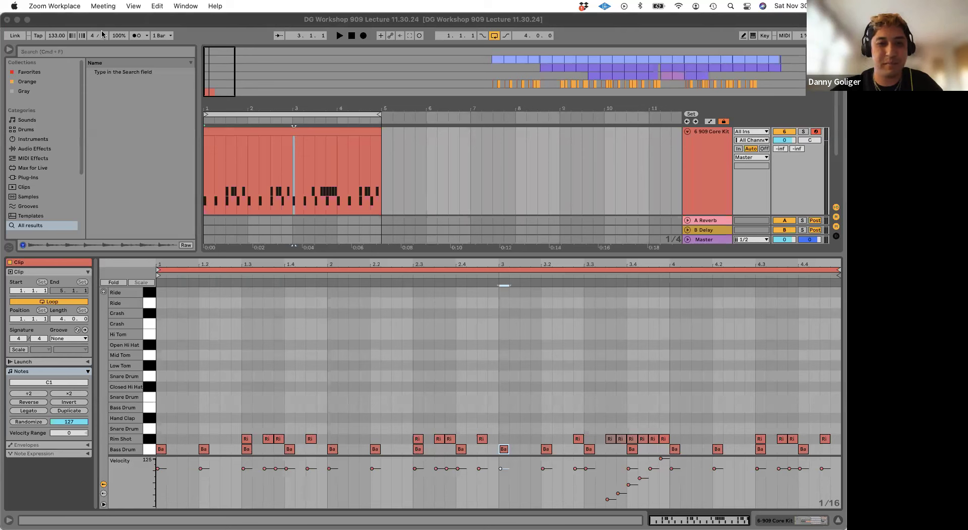
- Replace the drum clip with an empty one-bar MIDI clip at bar 1 and extend it to loop across four bars
click(315, 136)
click(308, 134)
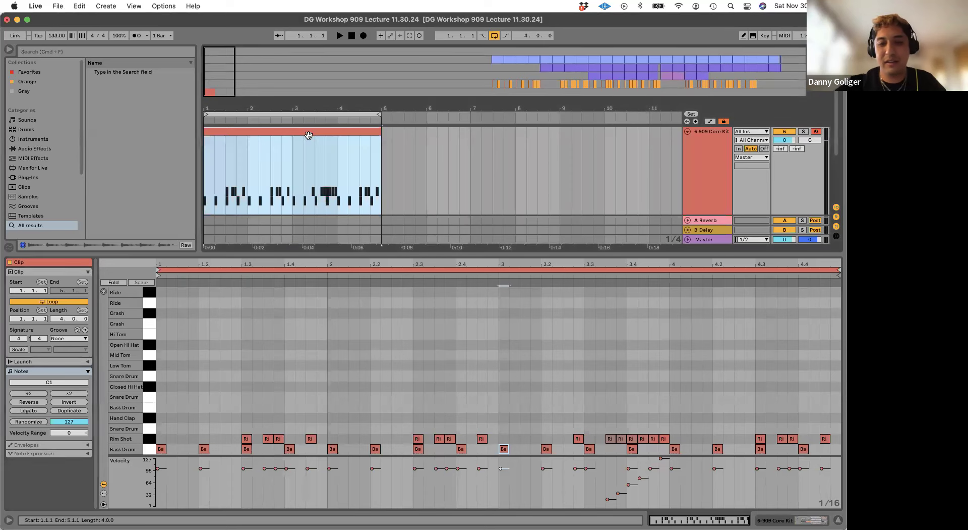
key(Delete)
drag(250, 177, 187, 171)
key(super+shift+m)
drag(249, 129, 382, 158)
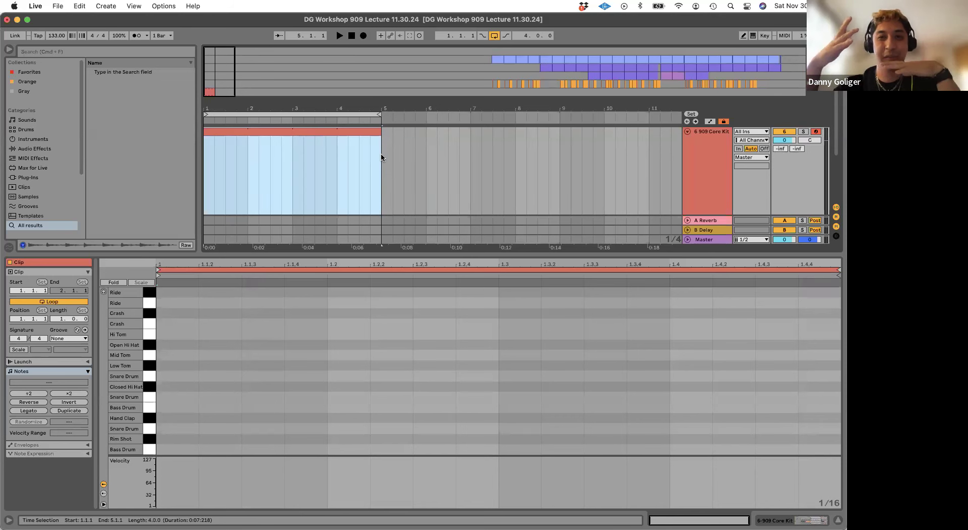
- Add Bass Drum notes on all four beats of the new one-bar clip
double_click(177, 449)
double_click(348, 449)
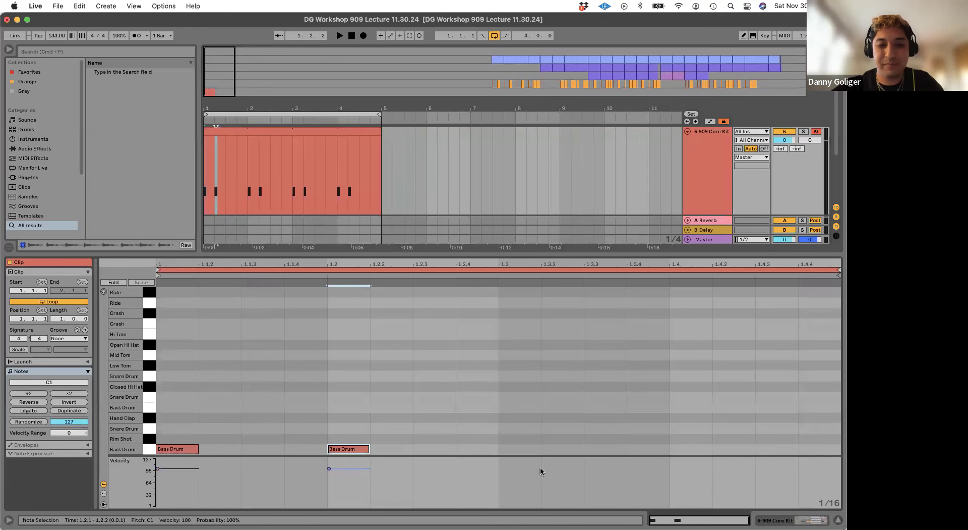
double_click(520, 449)
double_click(682, 450)
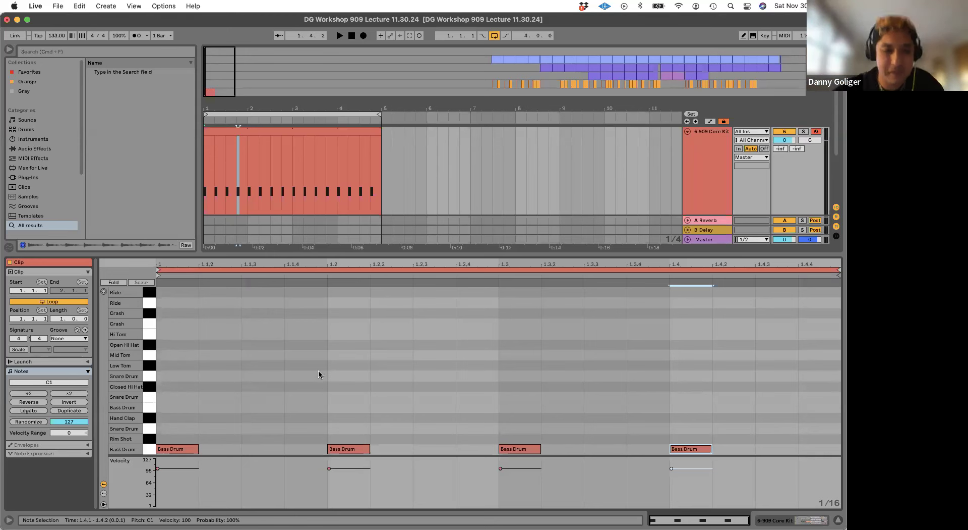
- Add Low Tom notes at 1.1.4, 1.2.3, 1.3.4 and 1.4.3
double_click(298, 367)
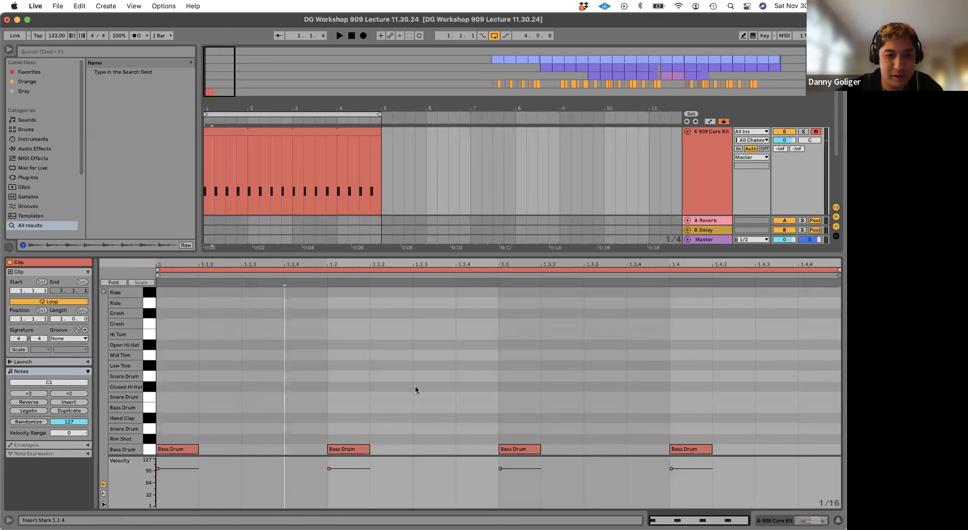
double_click(427, 366)
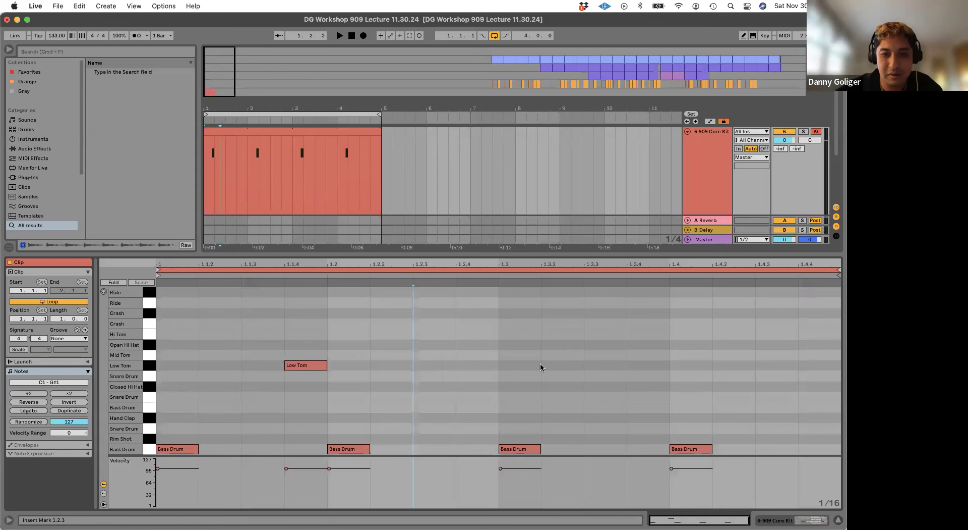
double_click(644, 365)
double_click(772, 365)
- Show the 909 Core Kit device, play the tom pattern briefly, and return to the clip's note editor
key(shift+Tab)
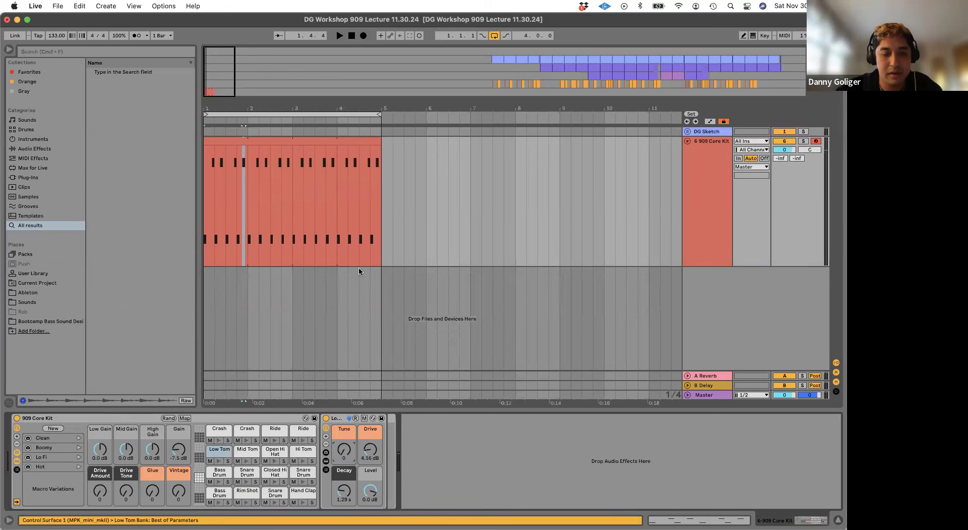
key(space)
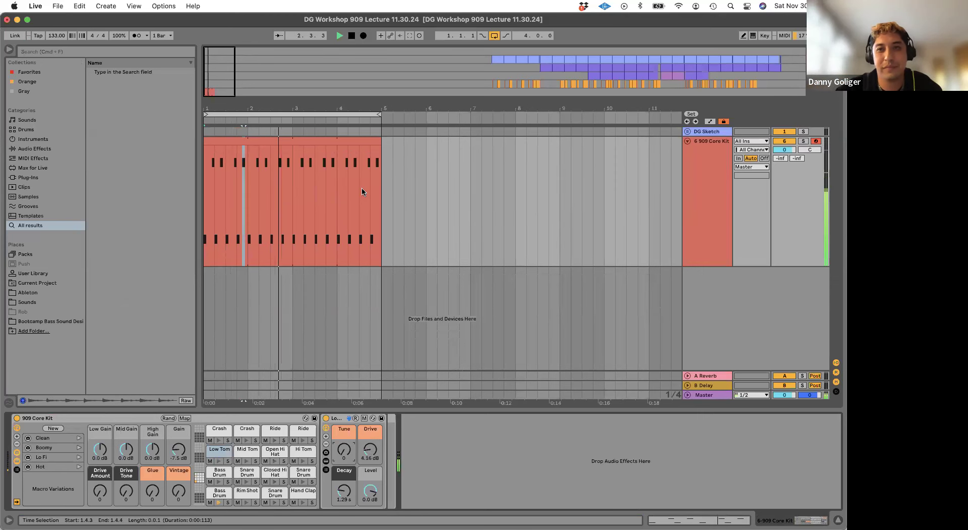
click(322, 141)
key(space)
double_click(321, 144)
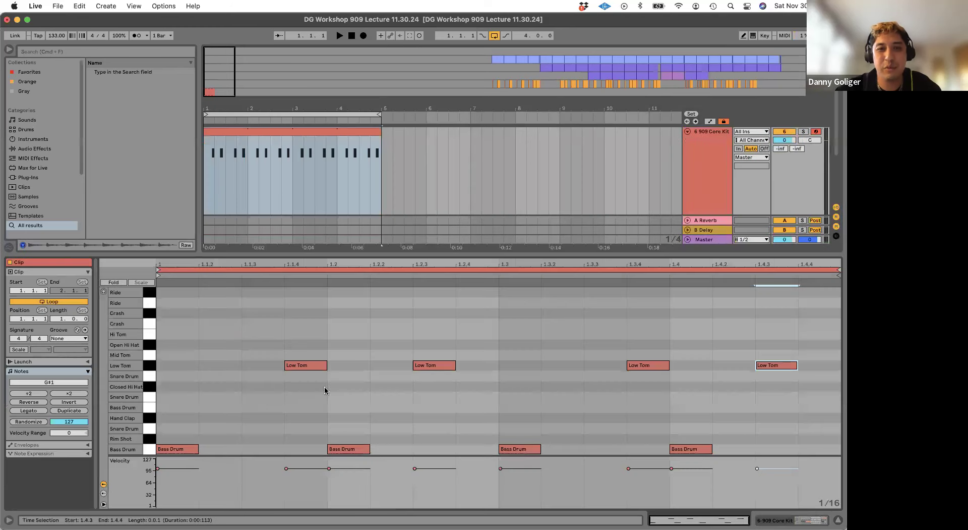
- Add a Mid Tom note at 1.3.3 while the loop plays, and highlight it together with the Low Tom note at 1.3.4
key(space)
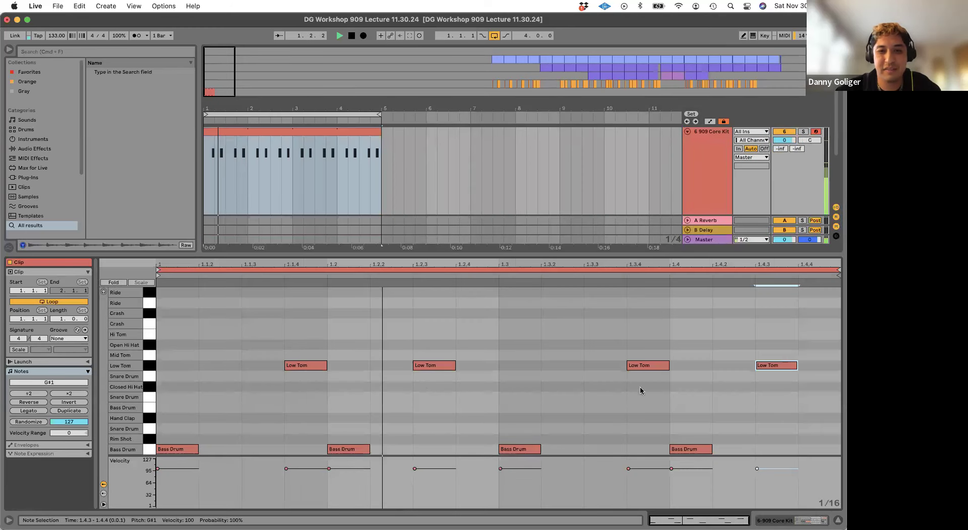
double_click(608, 356)
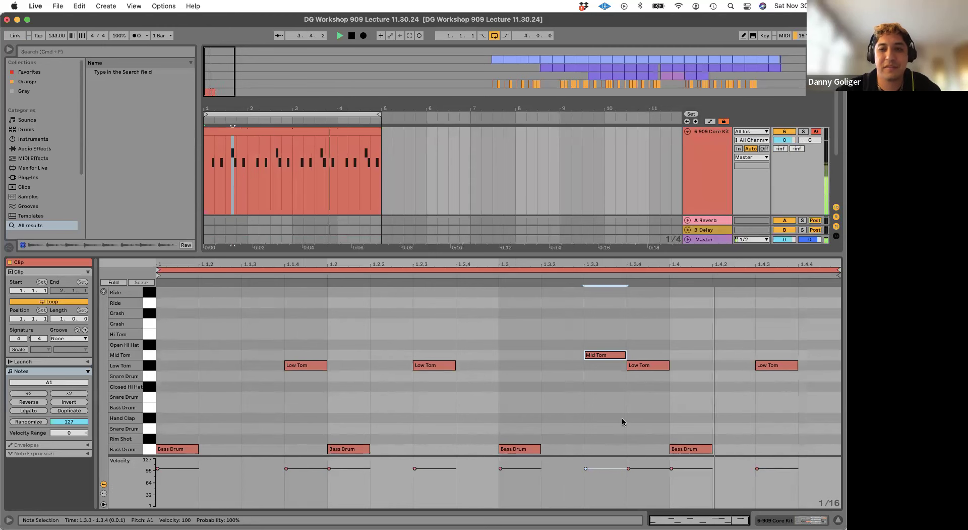
key(space)
click(267, 131)
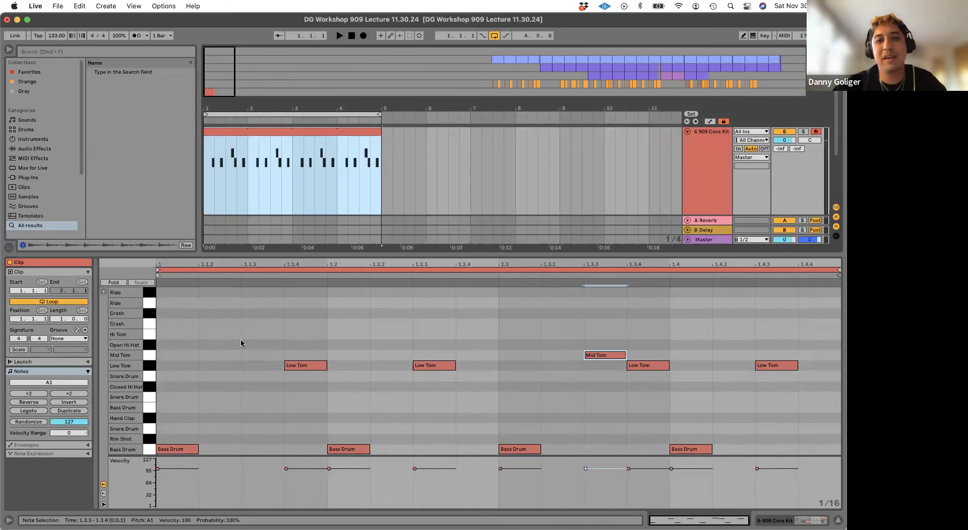
click(608, 413)
drag(595, 327, 667, 381)
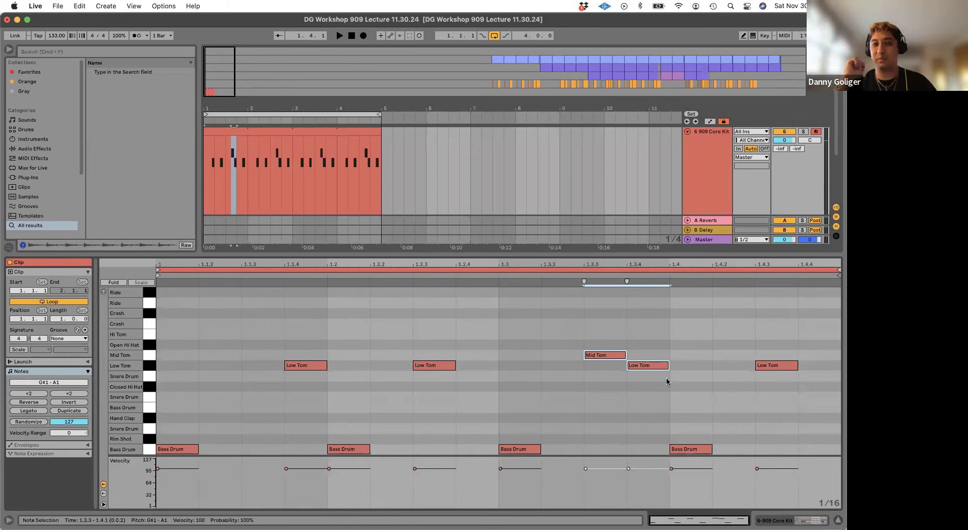
click(587, 389)
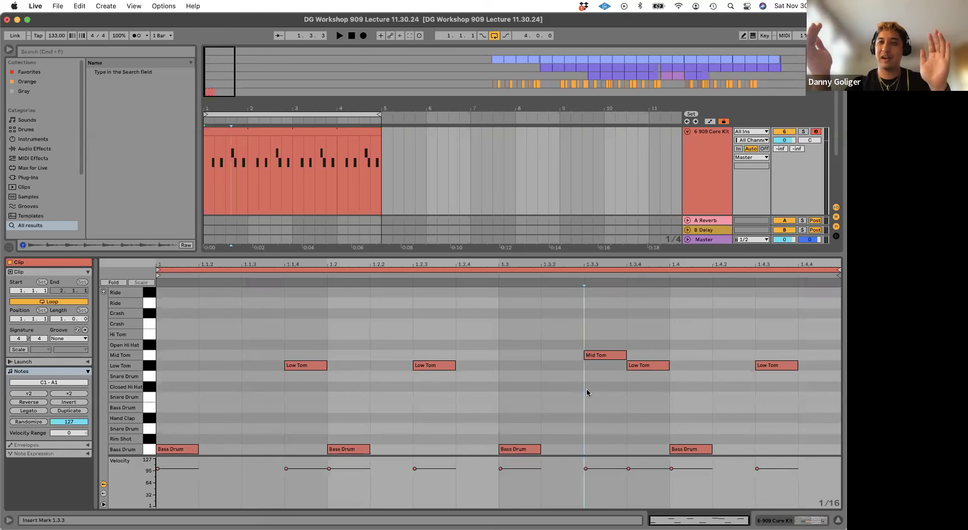
- Duplicate the loop to two bars and change the second bar's tom pair to Hi Tom at 2.3.2 and Mid Tom at 2.3.3
click(74, 410)
click(474, 403)
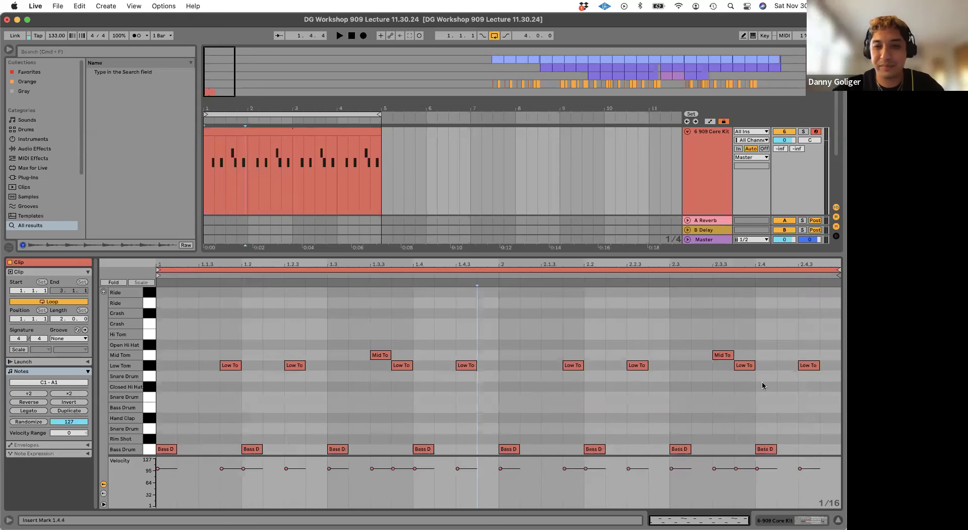
drag(724, 357, 704, 338)
key(space)
drag(747, 365, 725, 355)
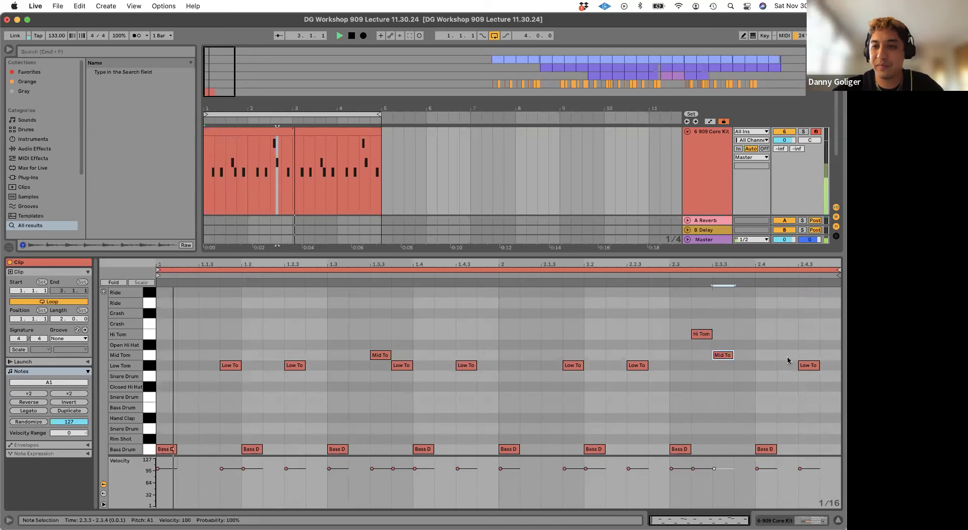
- Add a Low Tom note at 2.4.4 and shift the second bar's Hi Tom and Mid Tom notes to 2.3.3 and 2.3.4
double_click(829, 365)
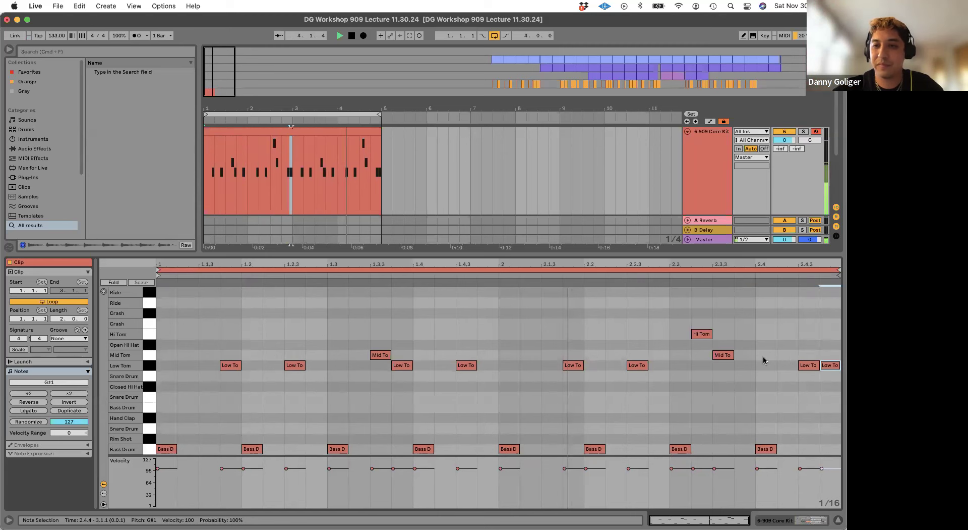
click(758, 376)
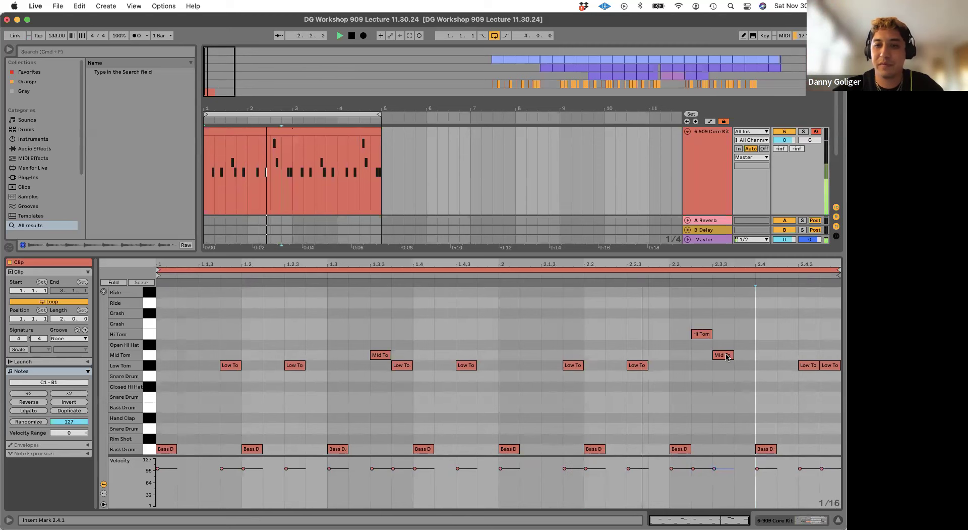
drag(726, 355, 732, 333)
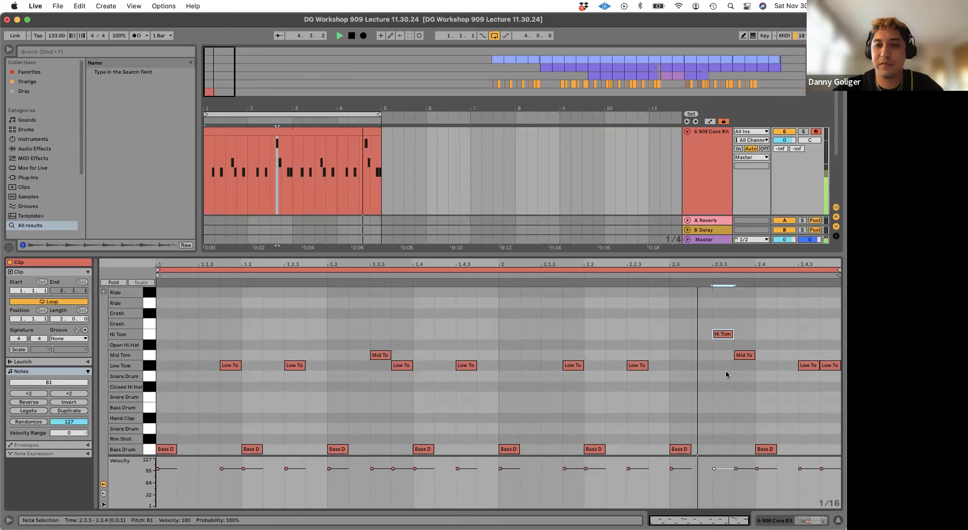
- Change the Low Tom note at 2.4.3 to Mid Tom while the loop plays, listen to the result, and stop playback
drag(810, 365, 811, 355)
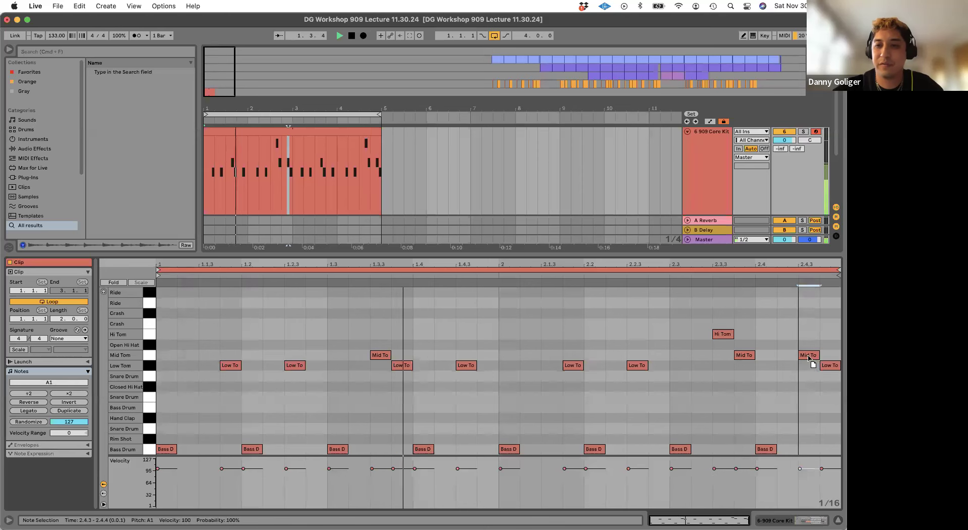
click(790, 381)
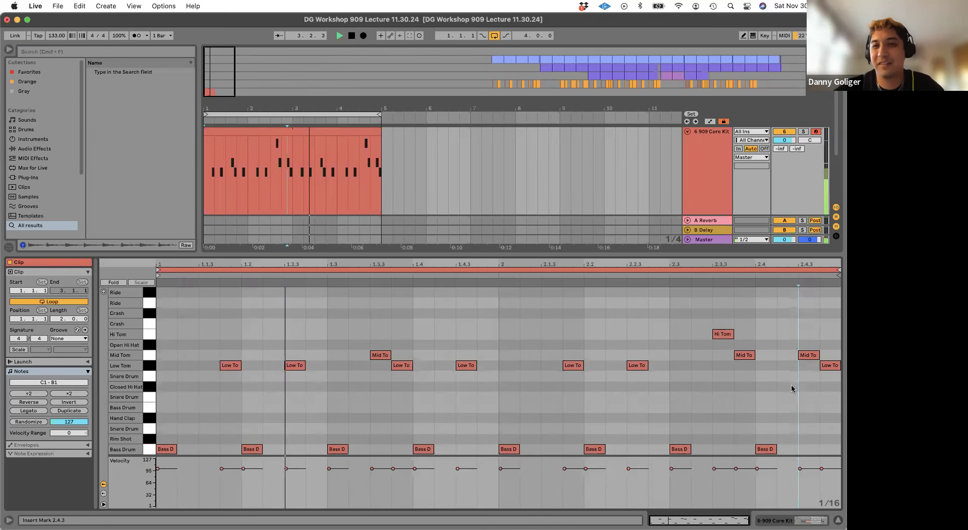
key(space)
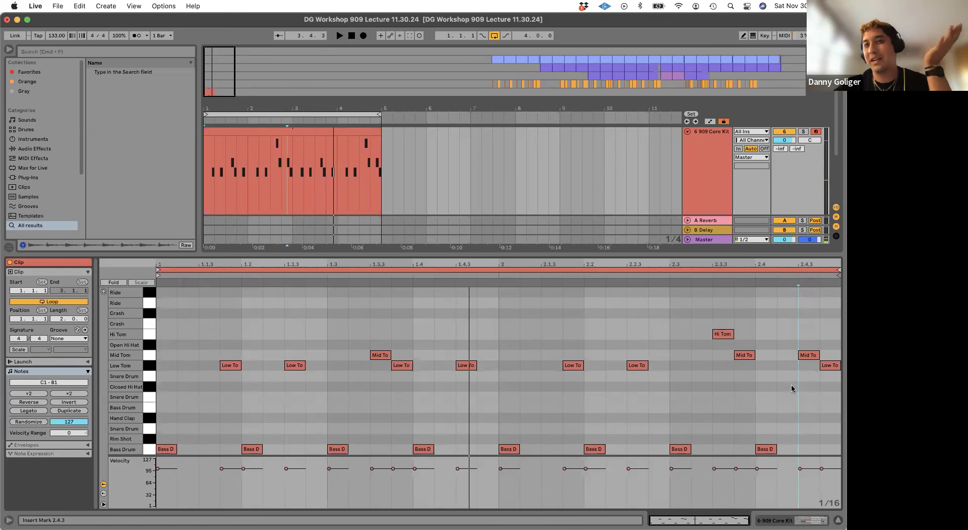
- Highlight the tom pair at 1.3.3 and 1.3.4, and turn on note preview to audition the Rim Shot sound
drag(368, 340, 406, 387)
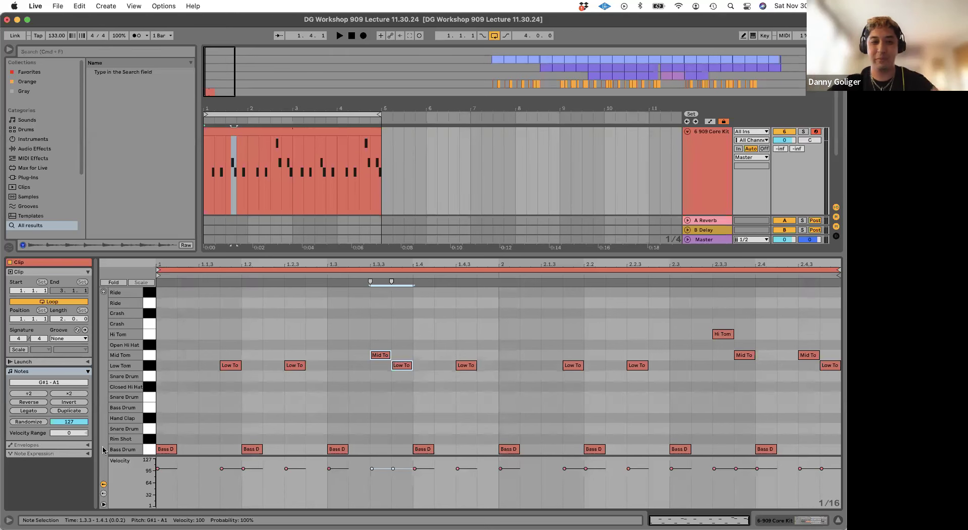
click(103, 293)
click(149, 438)
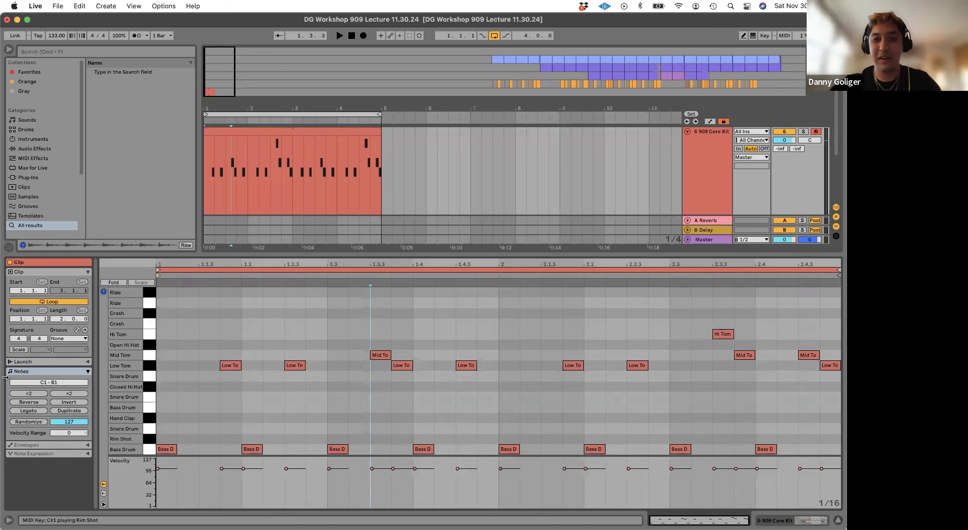
click(191, 302)
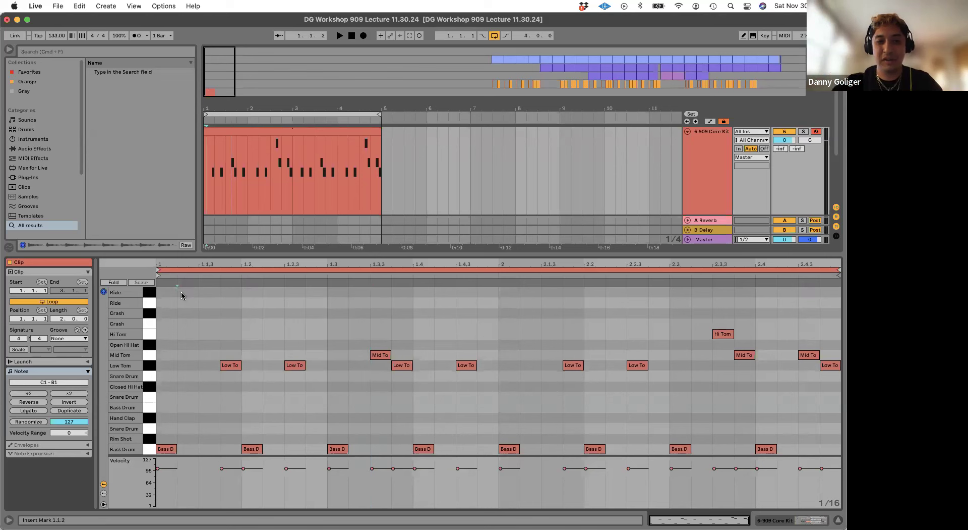
- Reduce the toms to Low Tom only: delete the notes at 1.3.3, 2.3.3 and 2.4.3, and move the remaining ones to 2.3.4 and 2.4.3
double_click(381, 355)
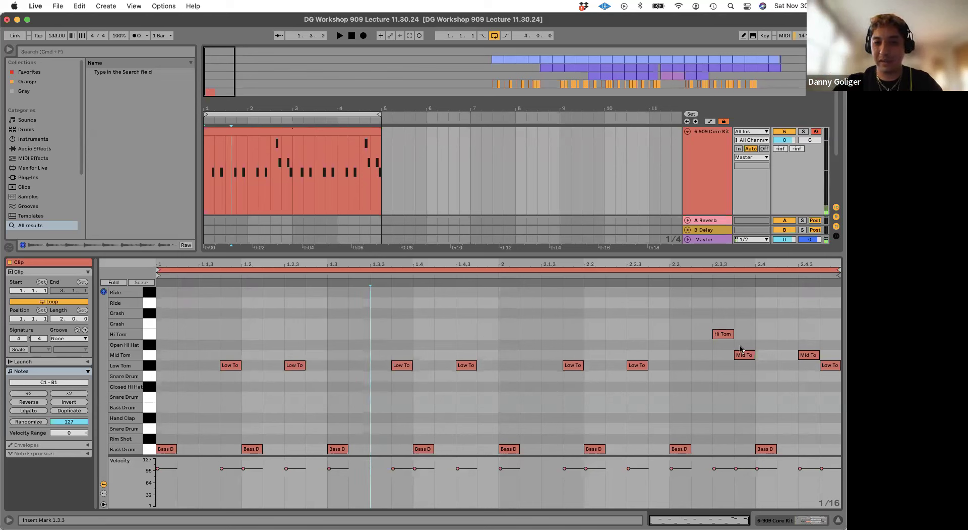
double_click(723, 334)
drag(742, 357, 744, 366)
double_click(805, 355)
drag(831, 367, 811, 367)
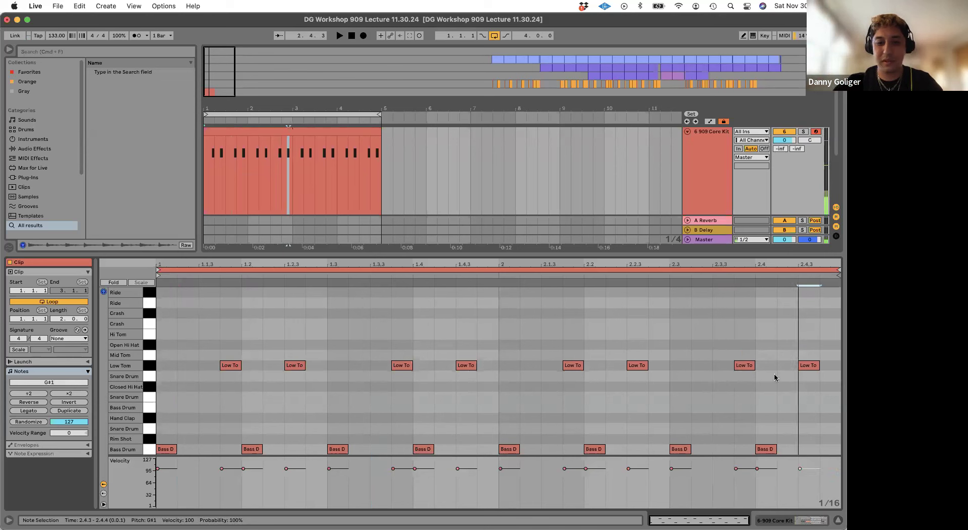
- Play the loop and add two Snare Drum notes on the D1 row at 1.4.3 and 1.4.4
click(464, 432)
key(space)
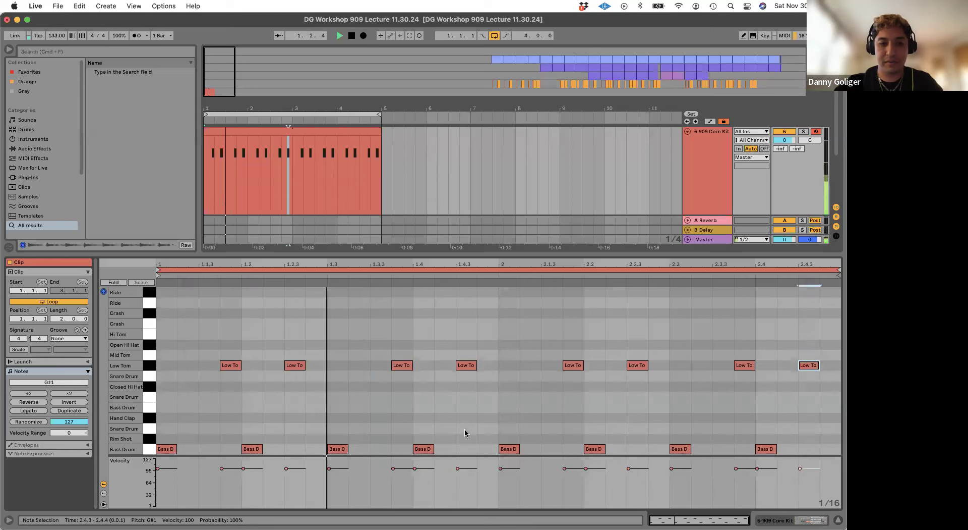
double_click(471, 433)
double_click(487, 428)
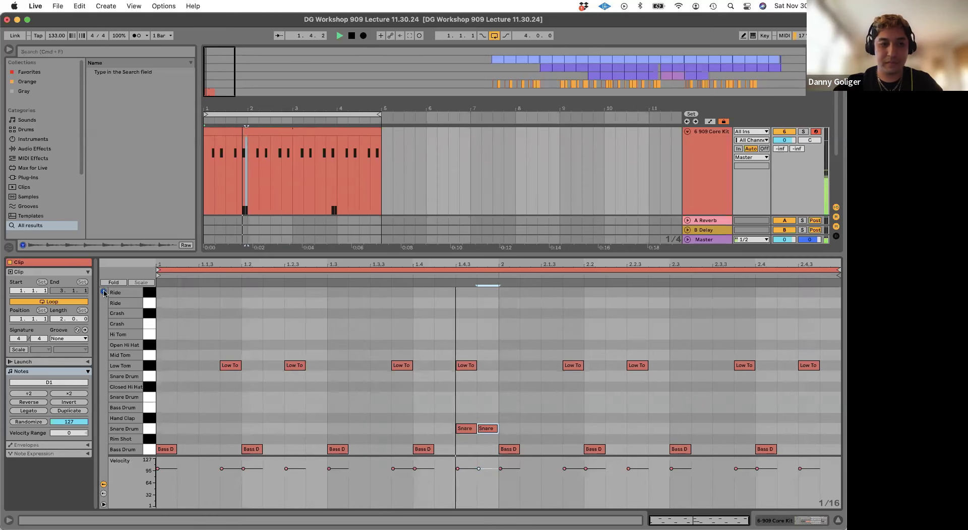
- Add six consecutive Rim Shot sixteenth notes from 2.3.2 to 2.4.3 and highlight the snare and rim shot fills
double_click(702, 439)
double_click(724, 439)
double_click(744, 439)
double_click(770, 438)
double_click(793, 438)
double_click(809, 438)
drag(454, 422, 498, 453)
drag(792, 440, 678, 422)
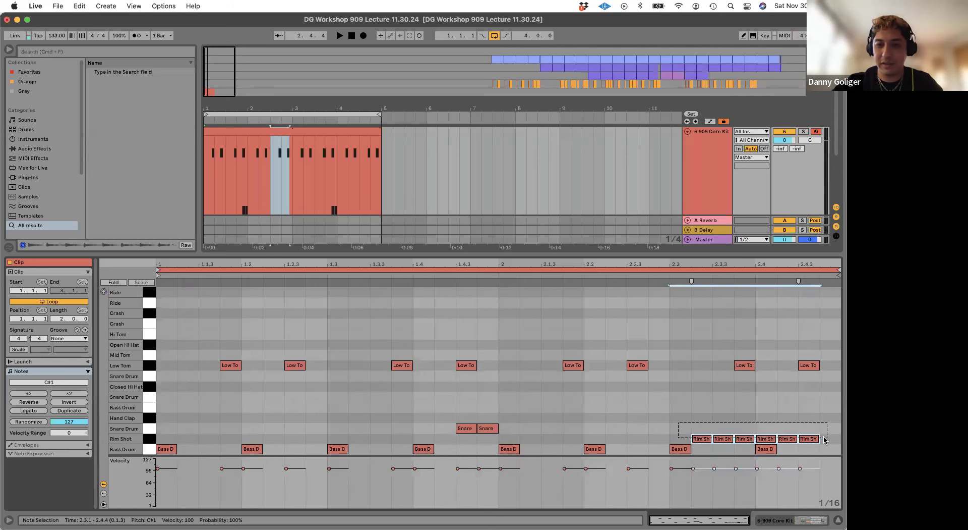
click(692, 402)
- Delete the Rim Shot note at 2.3.3 while the loop plays, listen to the snare and rim shot fills, and stop playback
click(723, 439)
key(space)
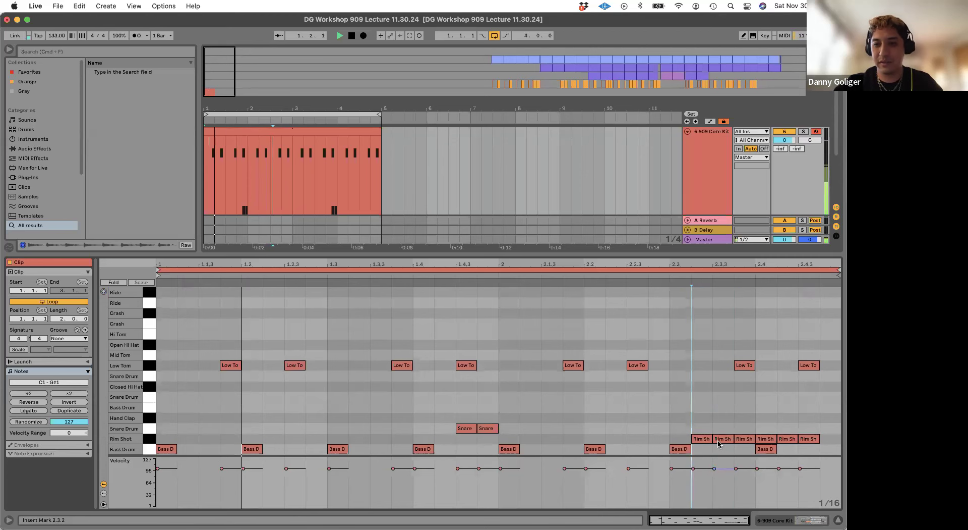
key(Delete)
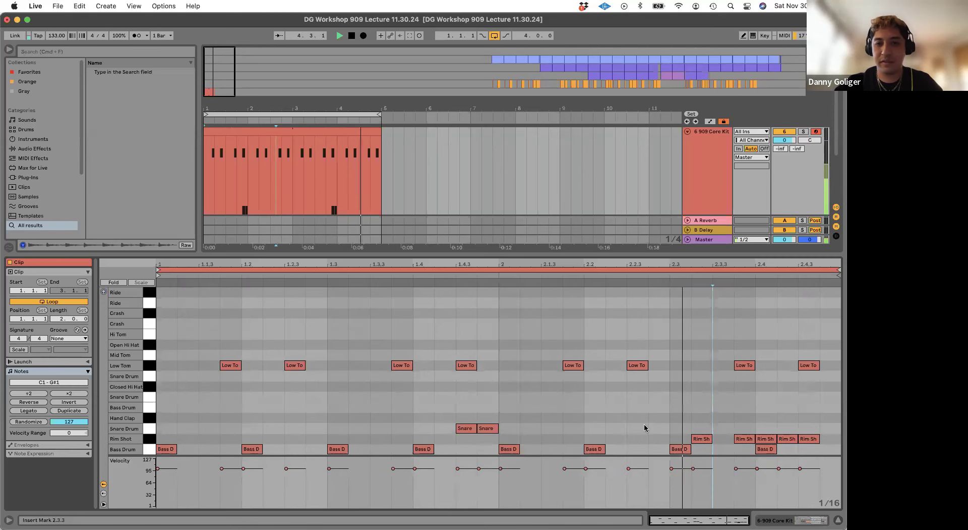
click(474, 429)
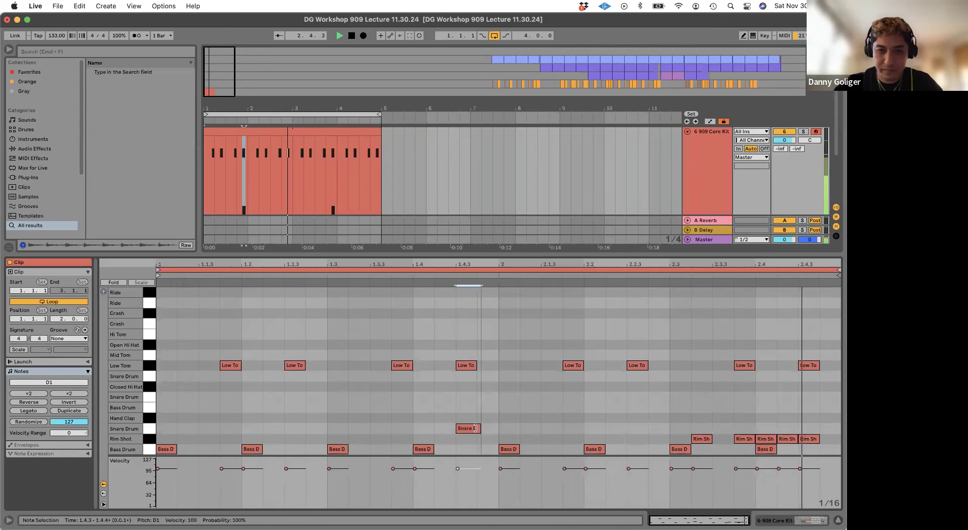
click(492, 430)
click(499, 391)
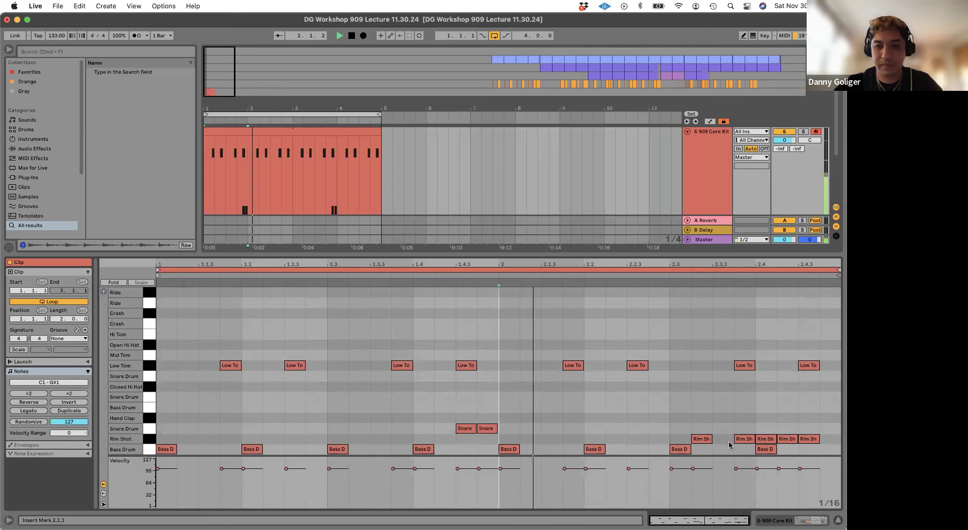
key(space)
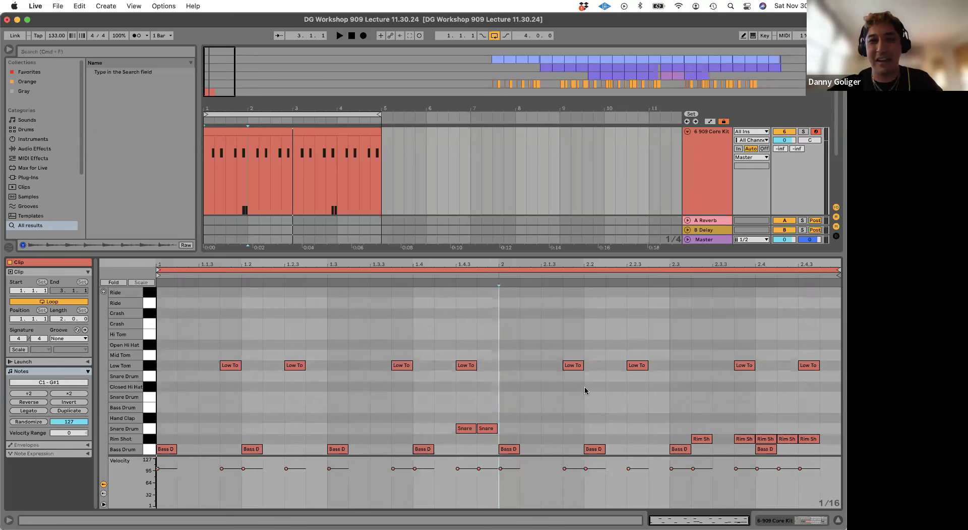
- Switch to Spotify, play the first seconds of Martyn's "Everything Is New" as a reference, and pause it
key(super+Tab)
key(super+Tab)
key(super+Tab)
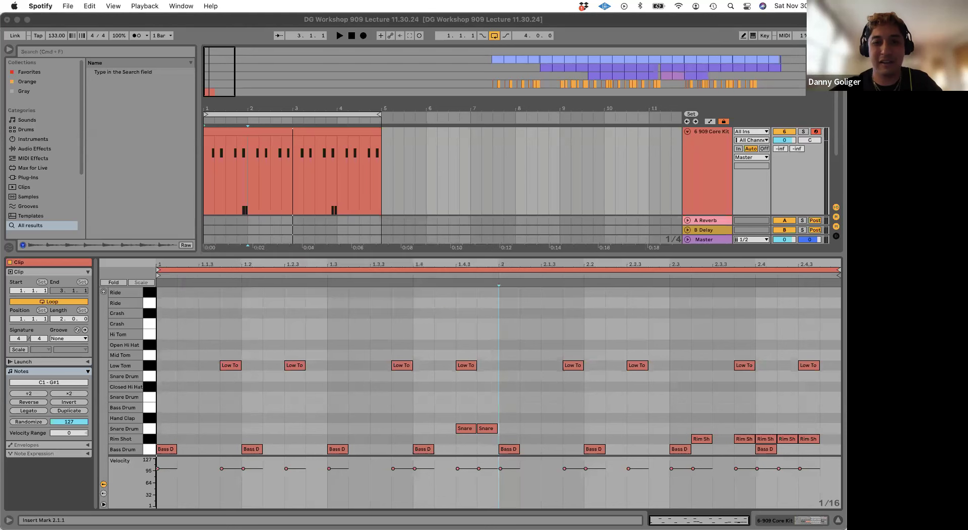
mouse_move(465, 516)
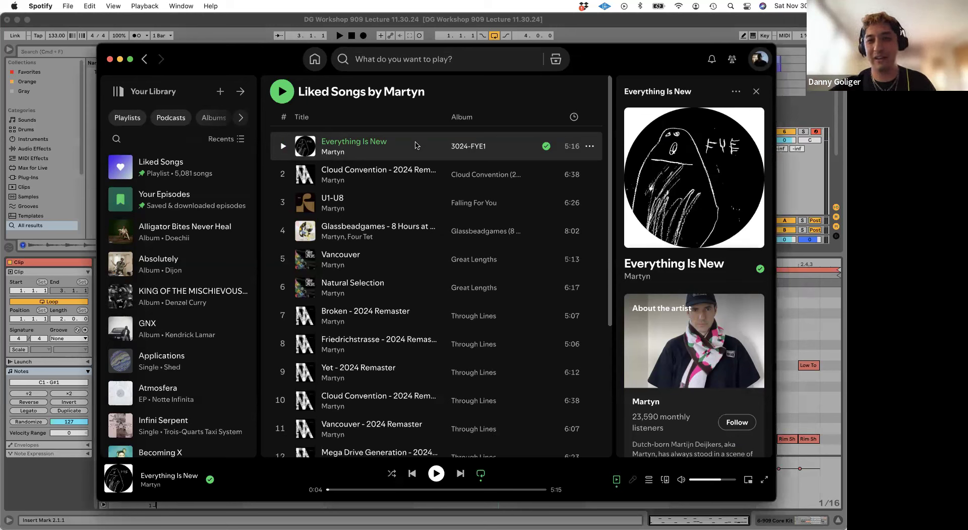
double_click(416, 145)
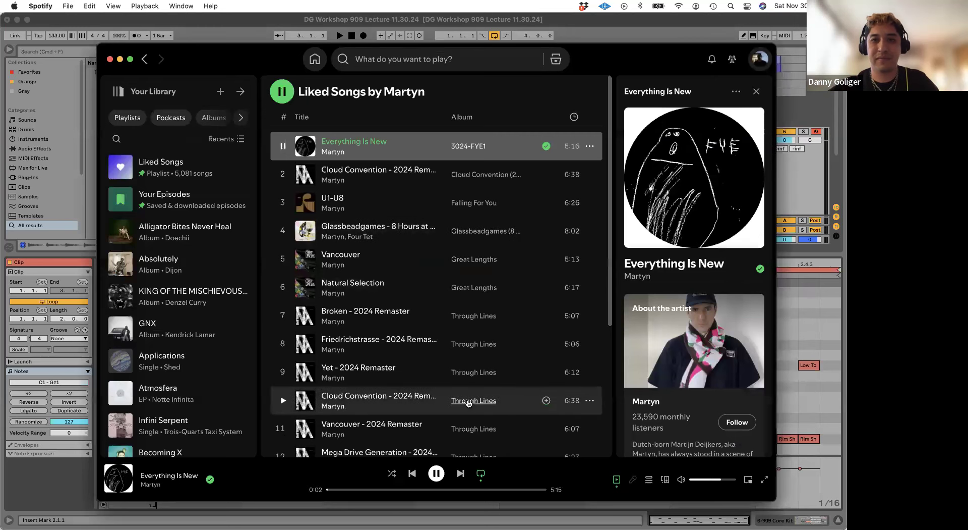
click(437, 474)
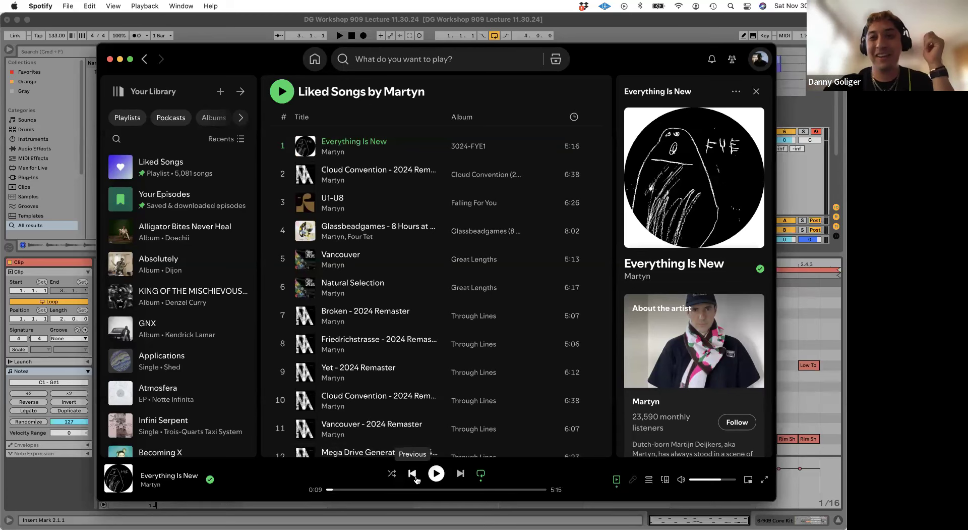
- Restart "Everything Is New" from the beginning, listen to its opening drums again, and pause the track
click(412, 473)
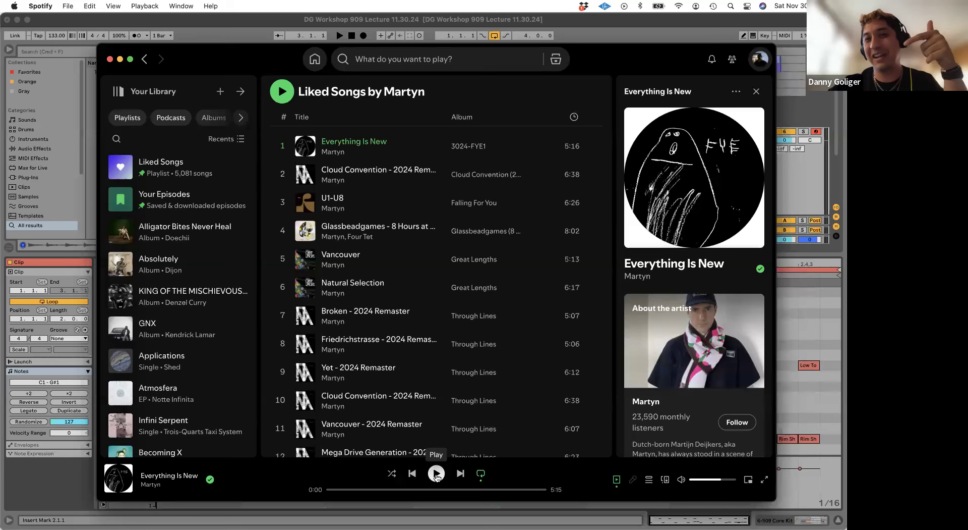
click(436, 475)
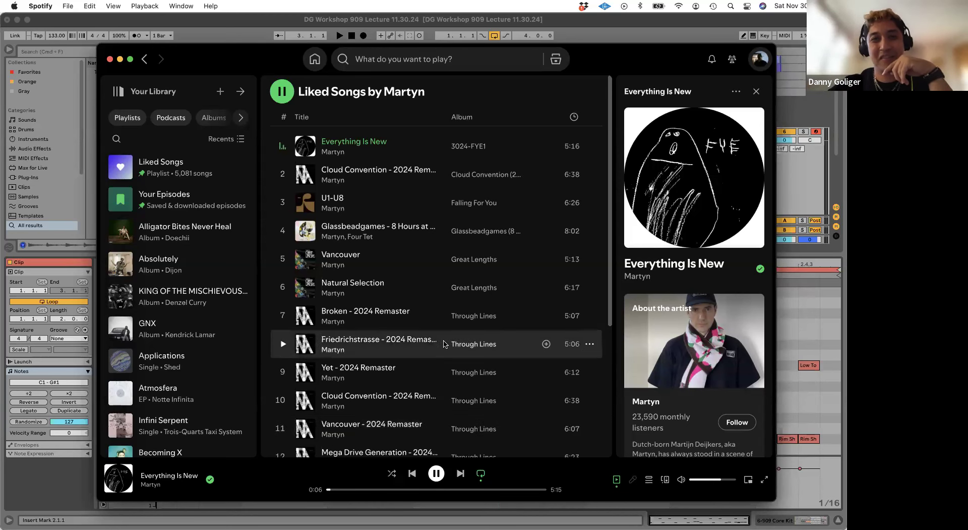
key(space)
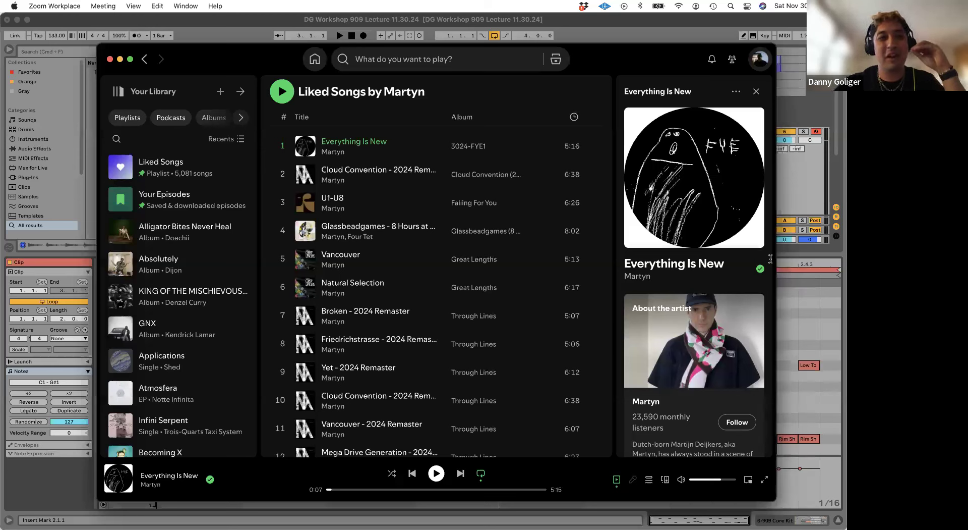
- Return to Ableton Live and delete all Snare Drum and Rim Shot notes from the clip
click(61, 24)
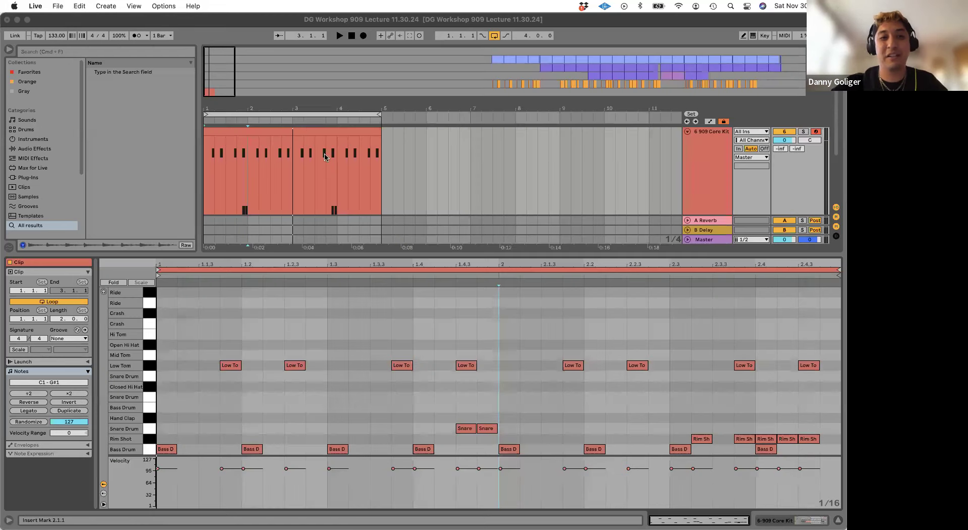
click(279, 171)
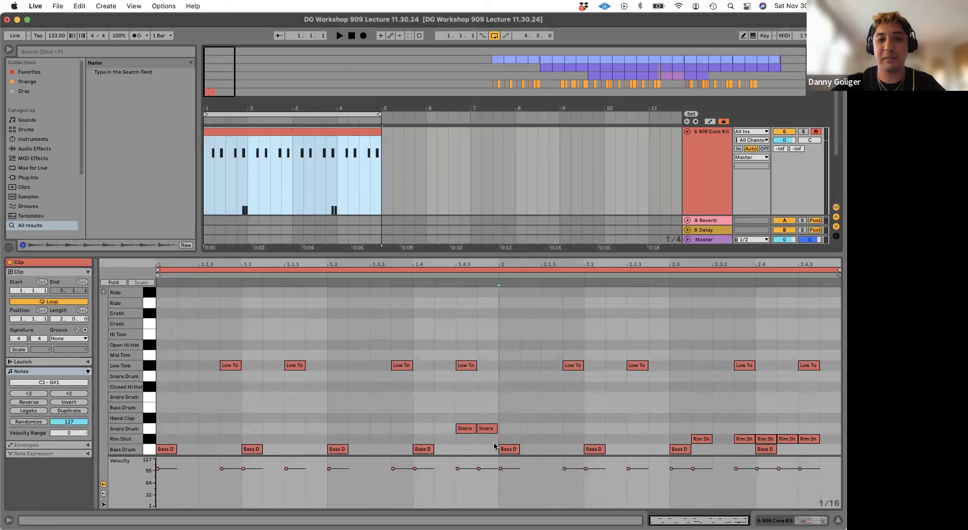
drag(442, 409, 473, 409)
drag(841, 463, 835, 440)
key(Delete)
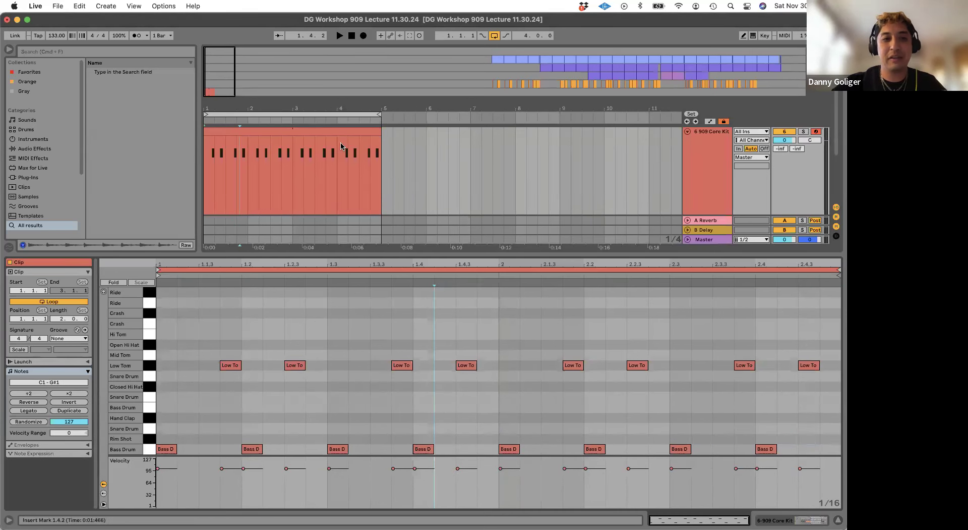
- Shorten the clip's loop to its first bar and crop the clip to that length
click(270, 130)
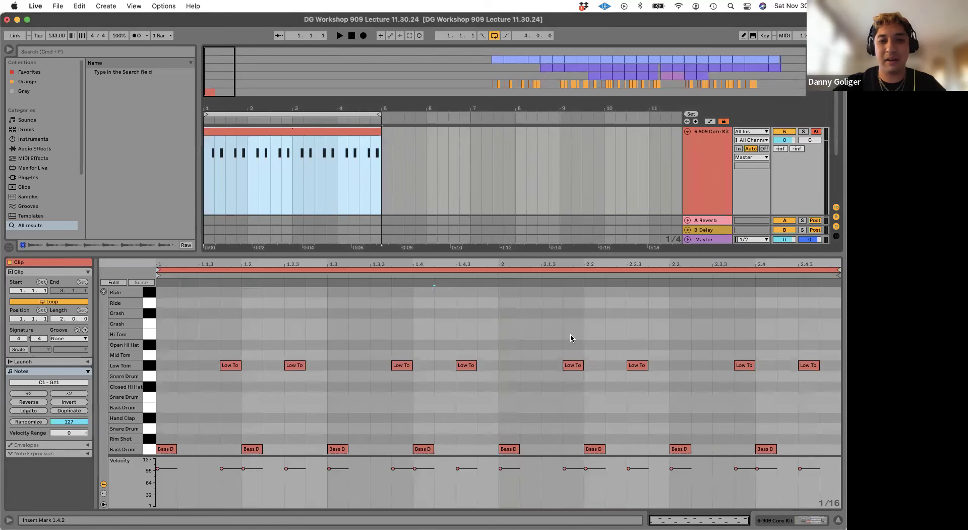
click(500, 319)
shift+click(840, 343)
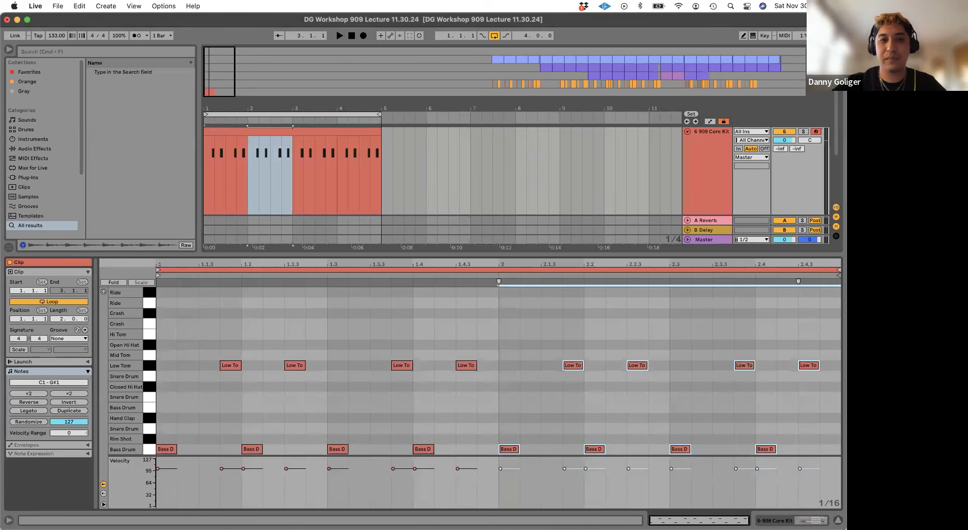
drag(837, 270, 498, 270)
right_click(436, 318)
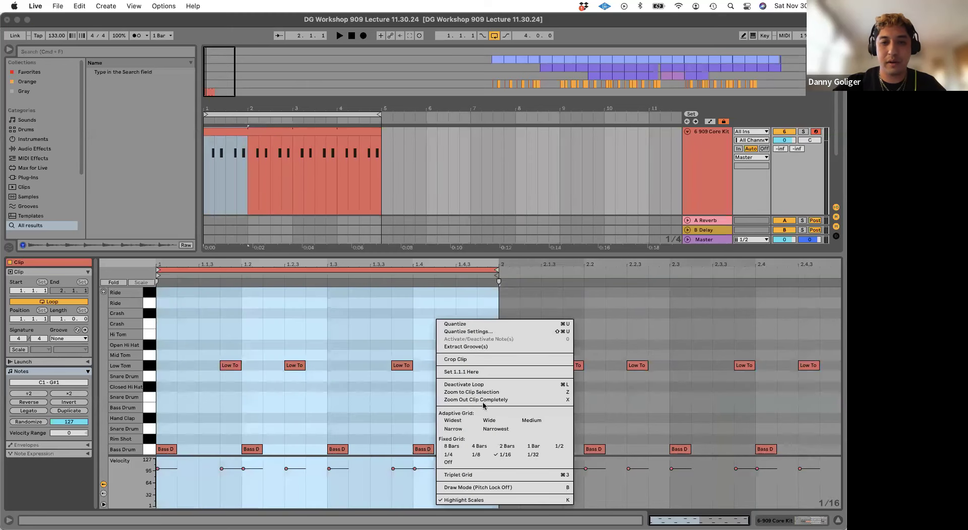
click(471, 359)
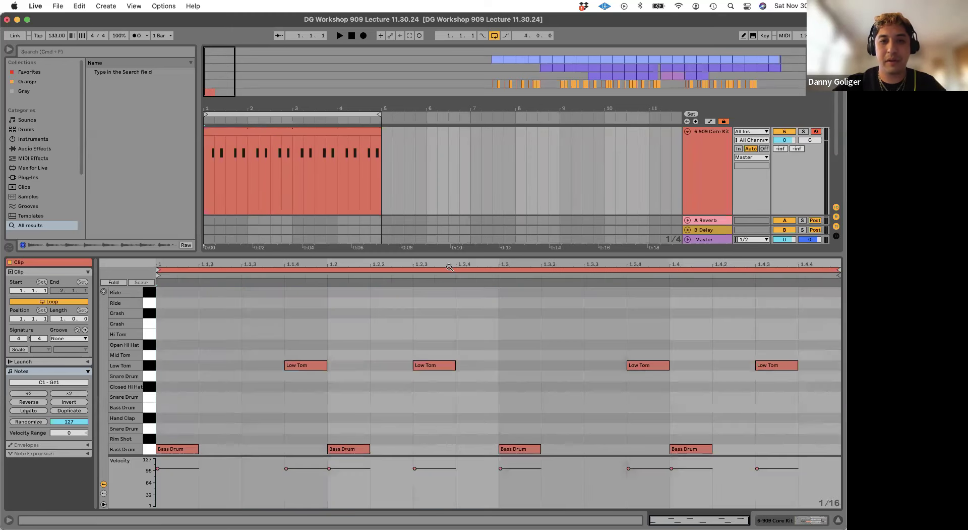
- Move the Live window lower on the desktop, then play the one-bar Bass Drum and Low Tom loop briefly and stop it
click(313, 131)
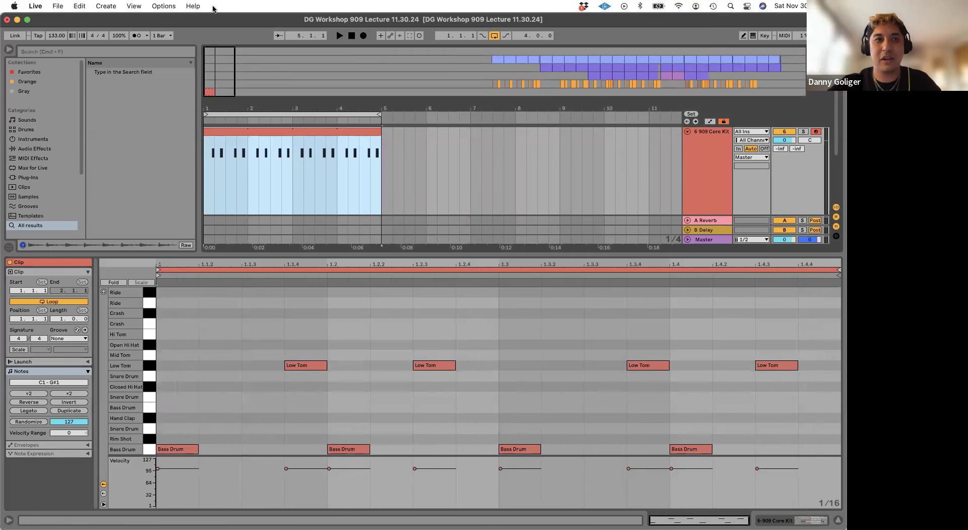
drag(212, 23, 358, 47)
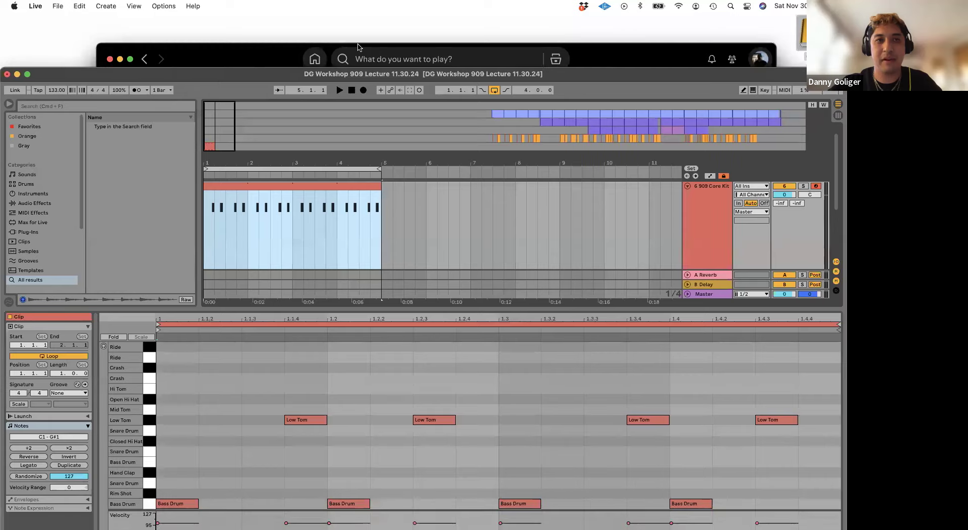
click(267, 81)
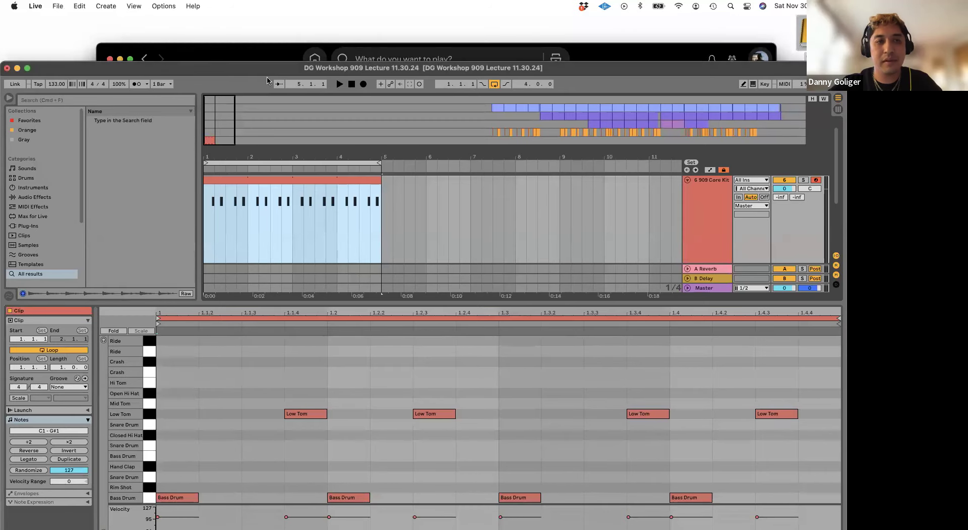
key(space)
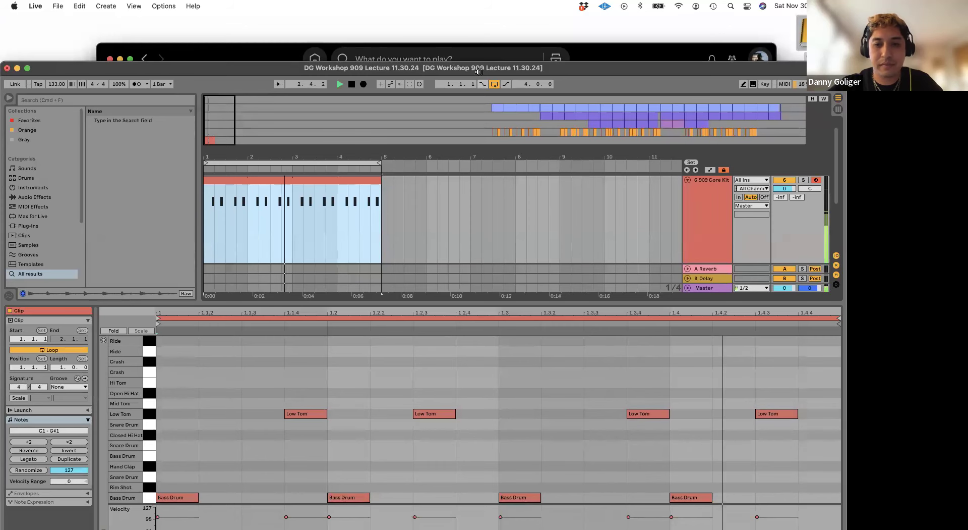
key(space)
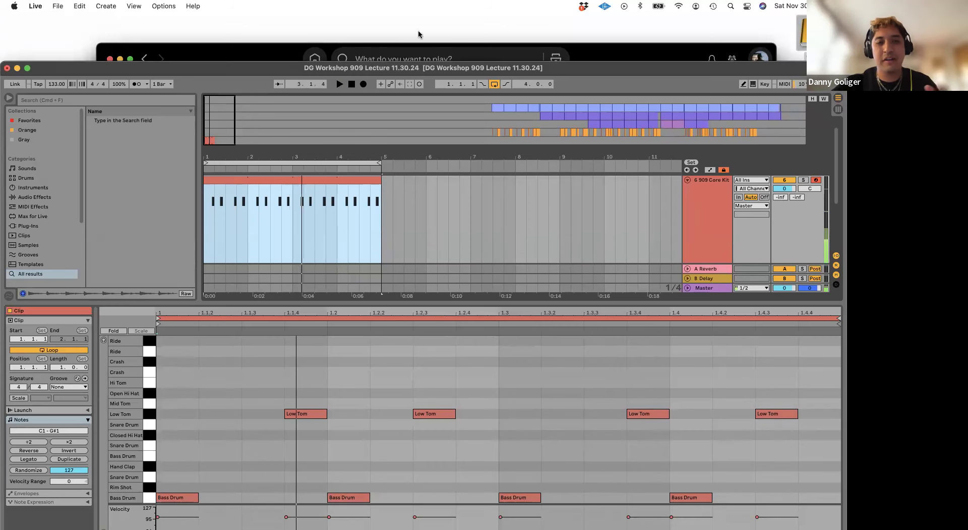
- Expand the Live window to fill the desktop
double_click(397, 70)
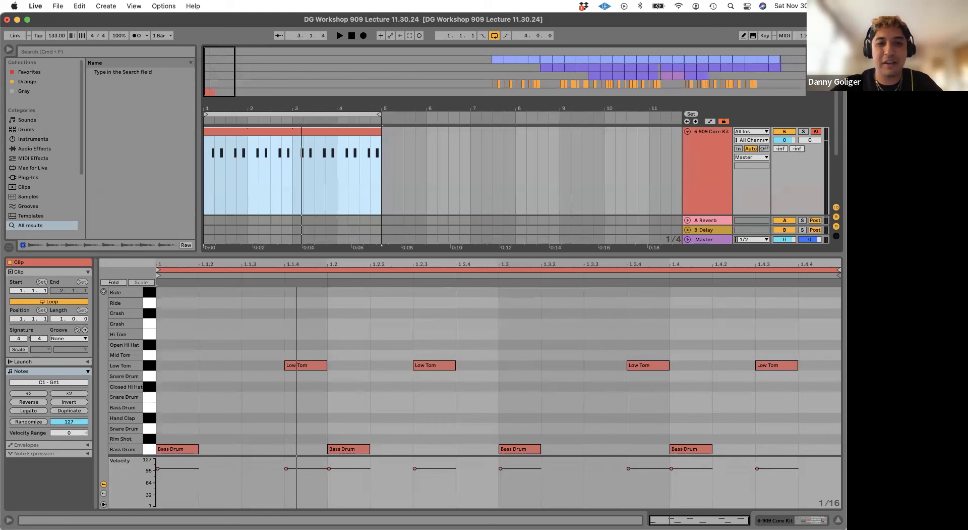
click(333, 309)
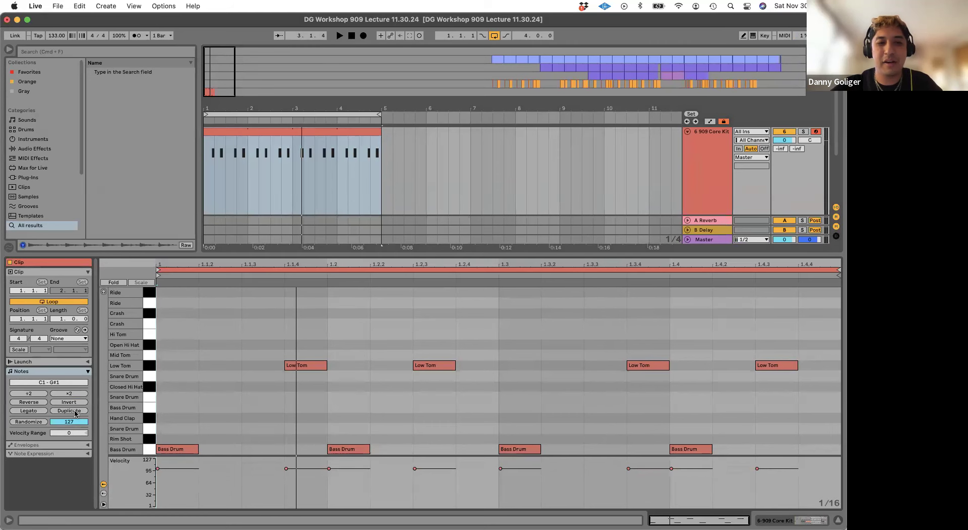
click(74, 410)
click(477, 424)
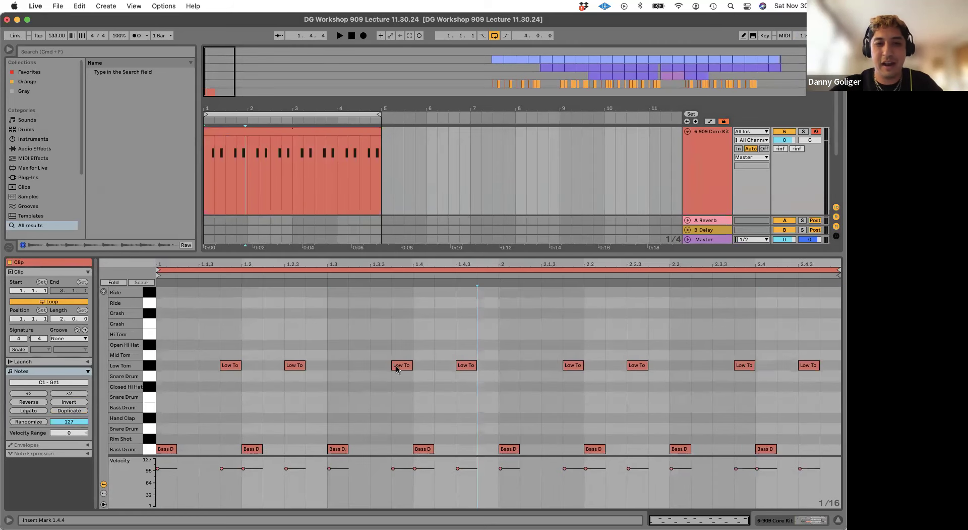
double_click(383, 354)
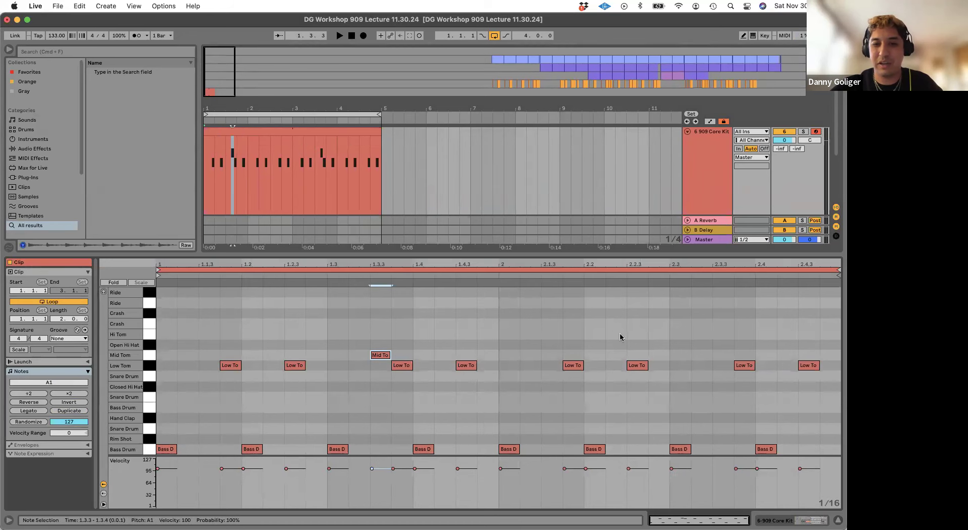
key(super+Down)
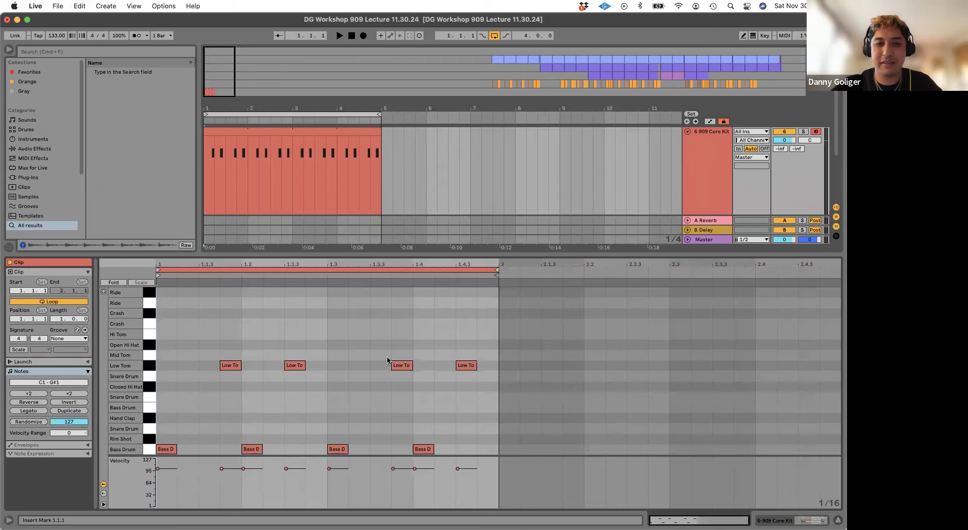
- Add a Mid Tom note at 1.3.3 in the one-bar loop, play it, and duplicate the loop to two bars
key(space)
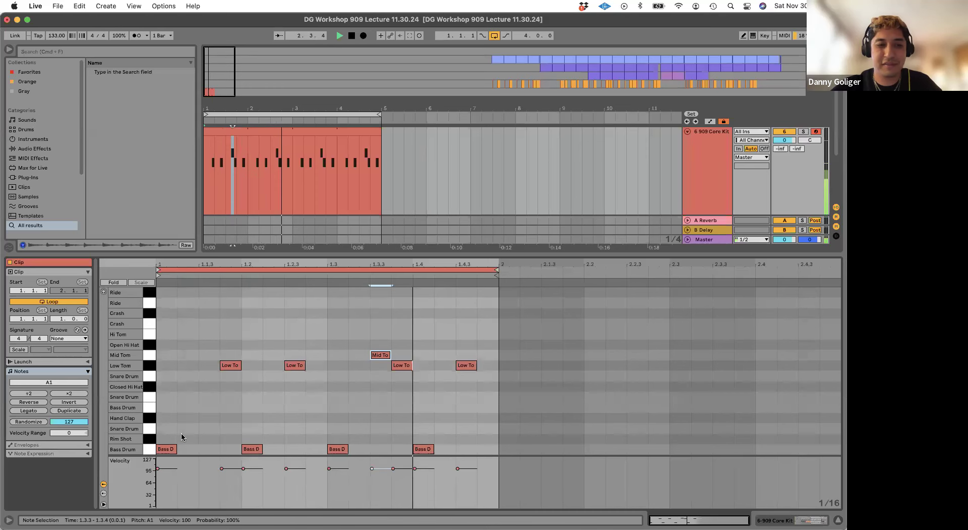
key(super+d)
click(520, 404)
key(space)
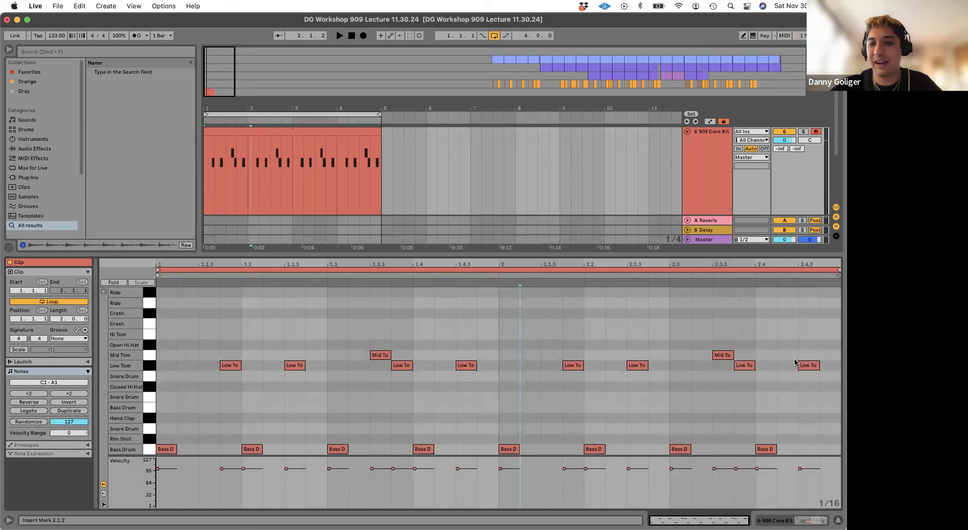
- Add a Hi Tom note at 2.4.3, shift the final Low Tom to 2.4.4, and play the two-bar pattern
double_click(787, 334)
drag(825, 379, 786, 334)
key(space)
key(Right)
click(785, 388)
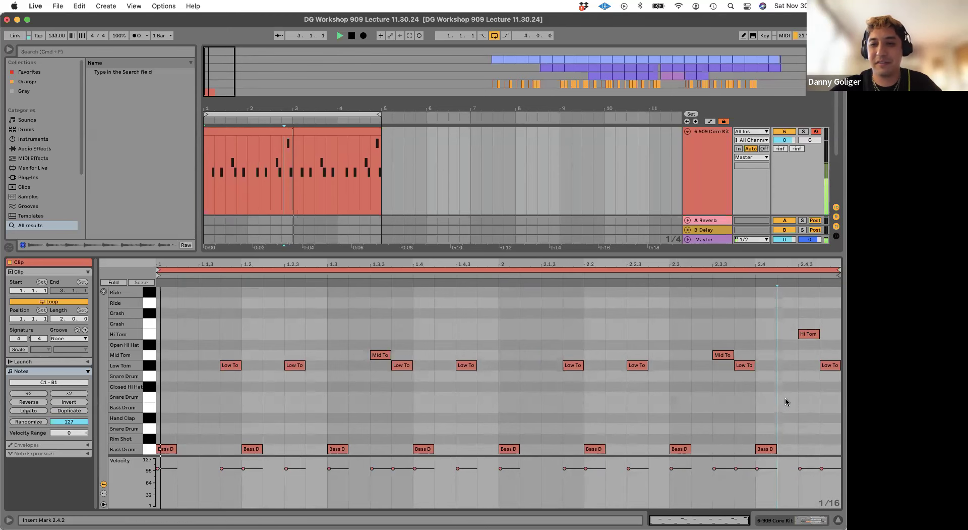
- Move the Live window down the desktop to uncover the Spotify window behind it
click(519, 156)
drag(453, 19, 454, 264)
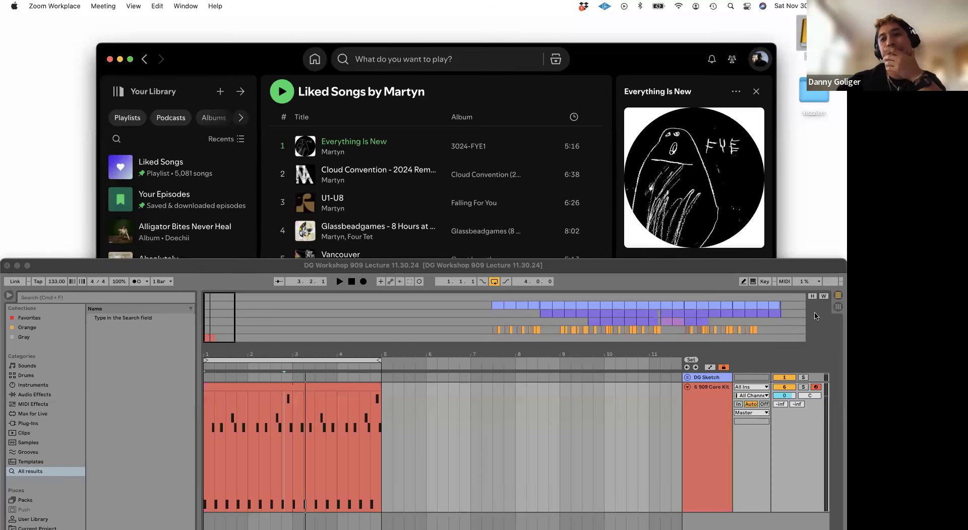
- Return to Ableton Live, raise its window, open the 909 Core Kit clip's notes, and play the two-bar tom pattern
click(55, 276)
drag(104, 265, 111, 39)
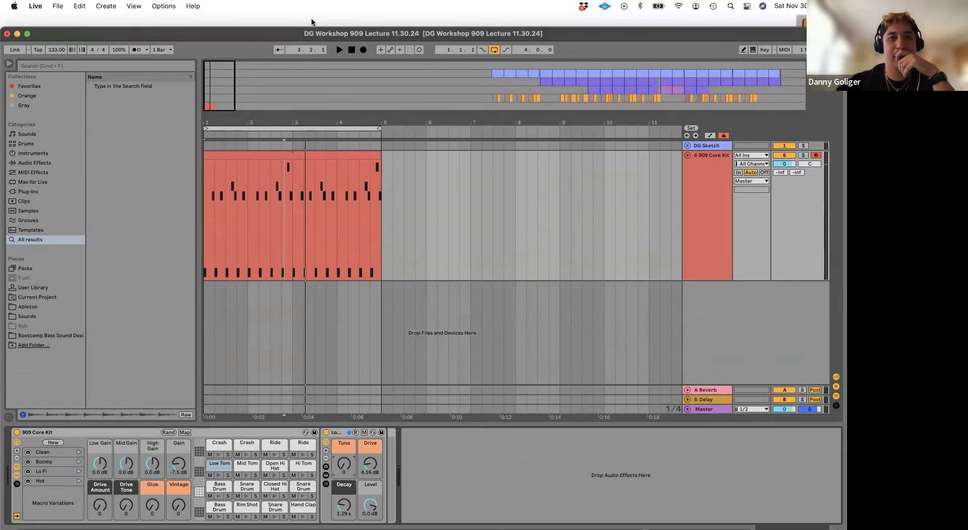
click(256, 156)
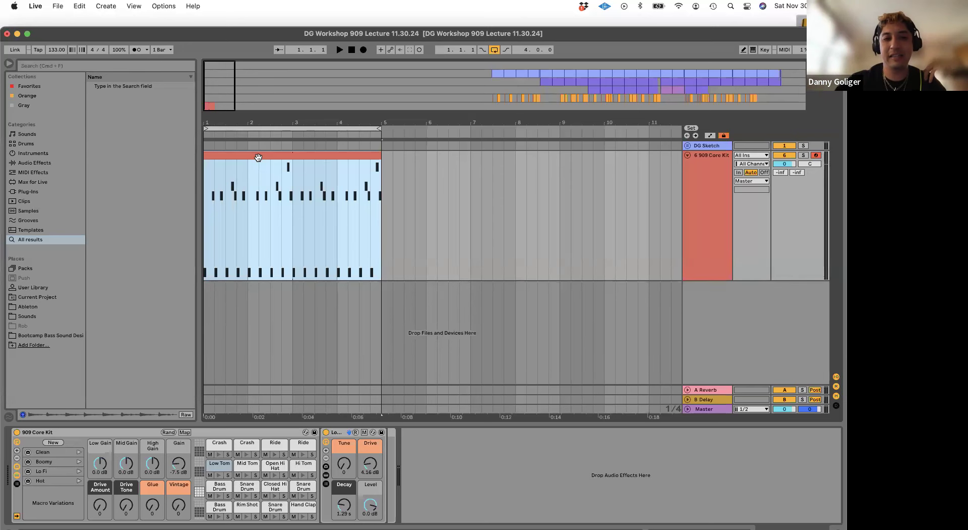
double_click(259, 156)
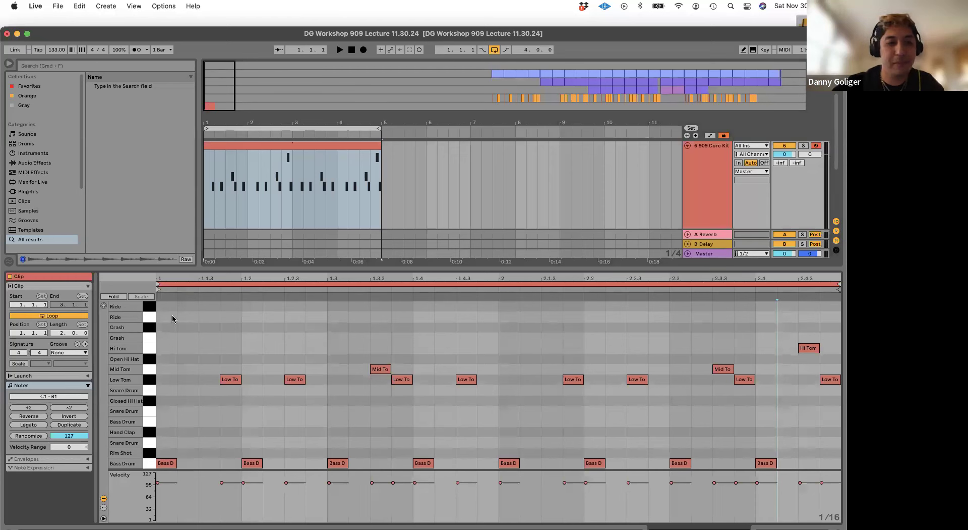
key(space)
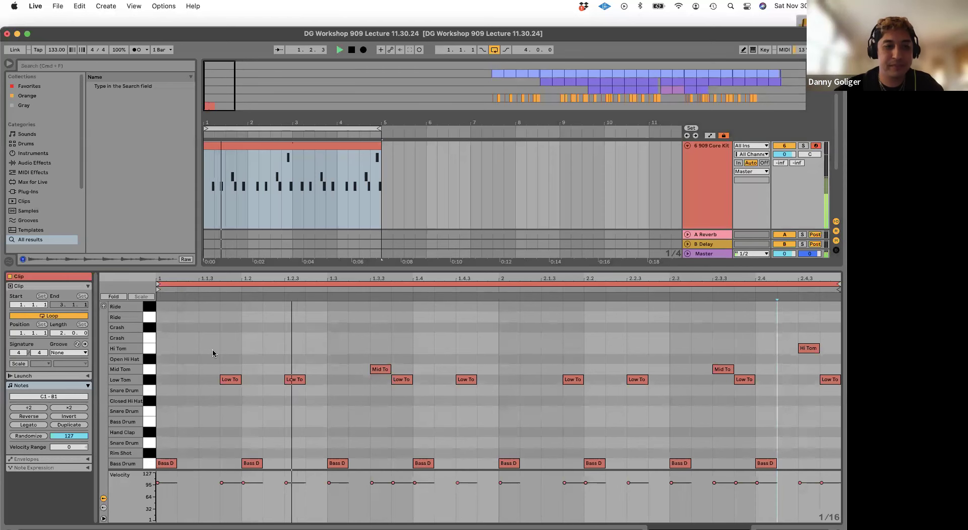
- Add Closed Hi Hat notes on every eighth note of the first bar and duplicate them into the second bar
double_click(166, 401)
double_click(209, 400)
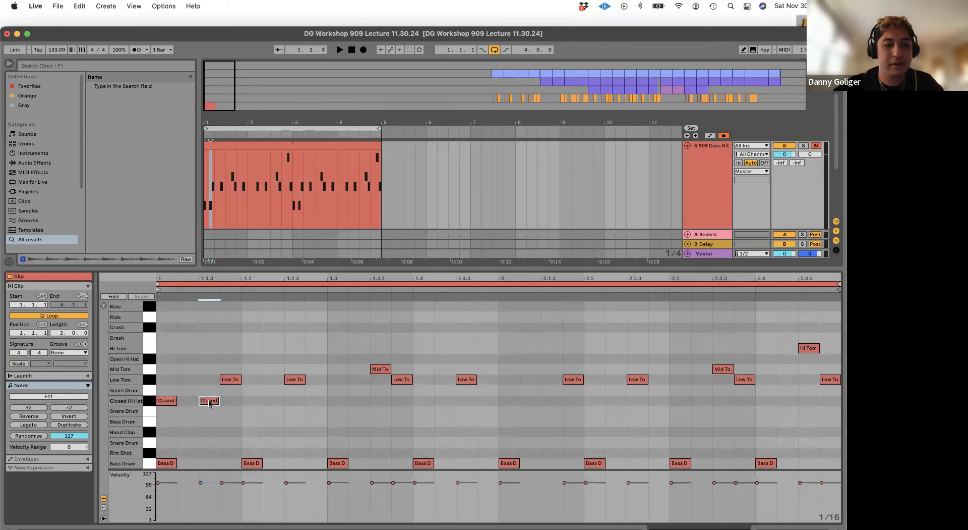
double_click(252, 400)
double_click(294, 401)
double_click(338, 400)
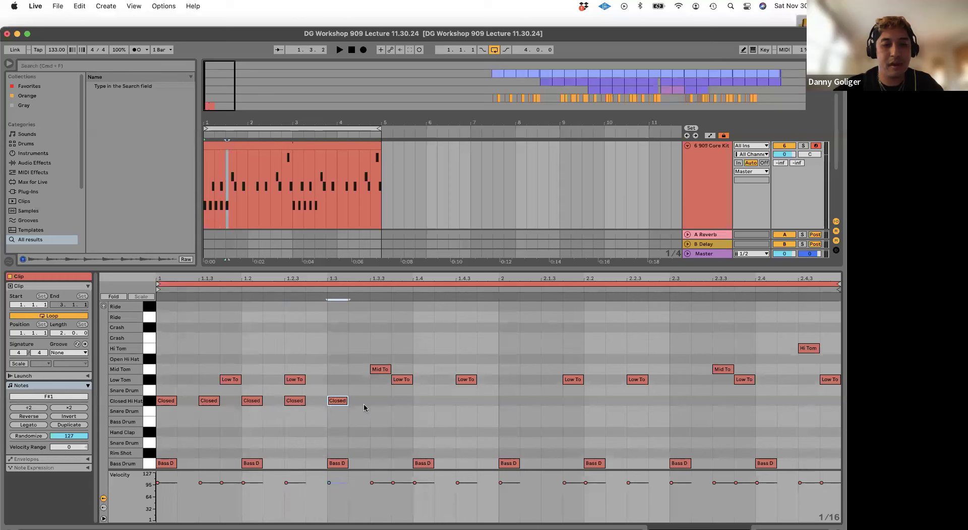
double_click(381, 401)
double_click(423, 400)
double_click(461, 401)
click(147, 402)
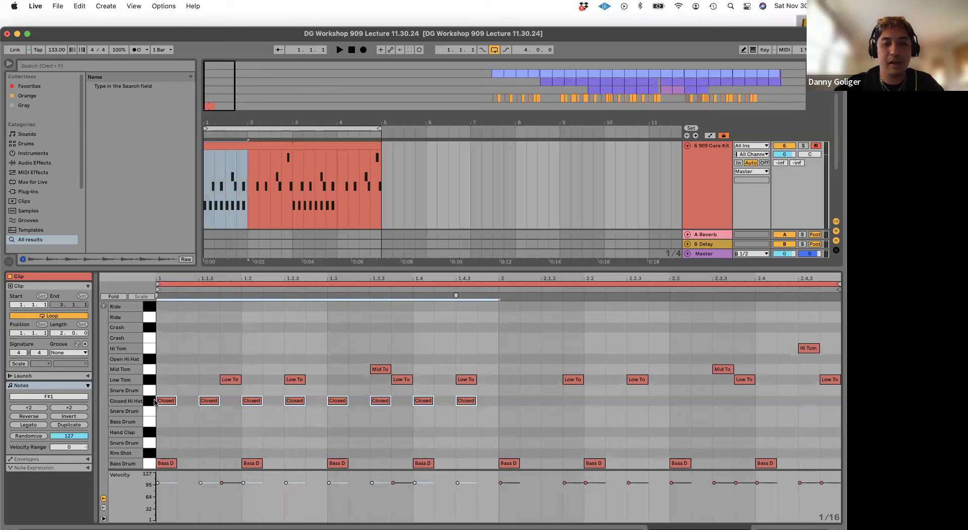
key(super+d)
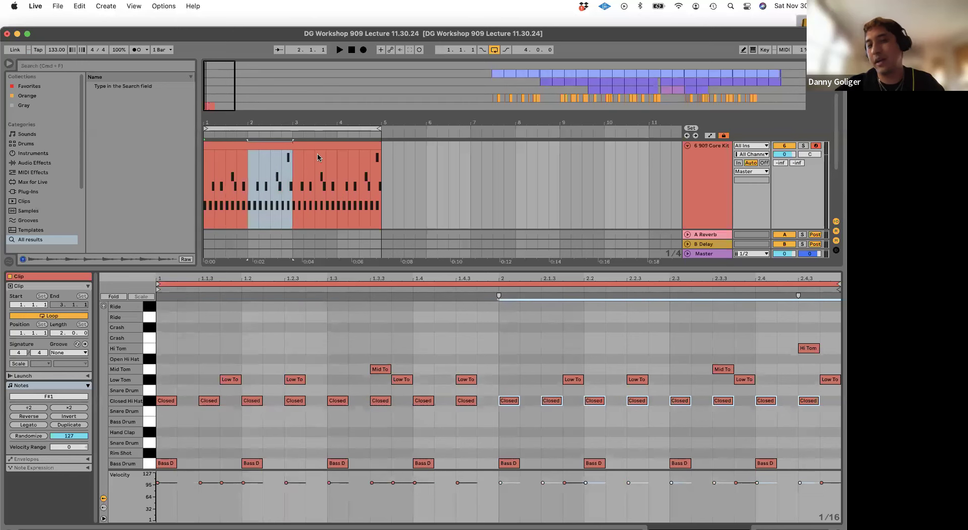
- Play the clip from its start to hear the closed hi-hats with the toms, and stop playback
click(303, 147)
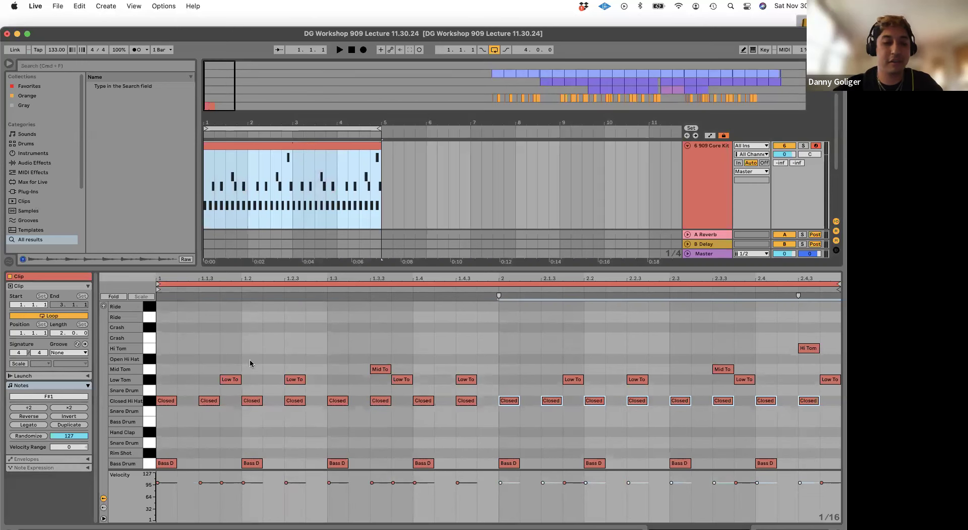
key(space)
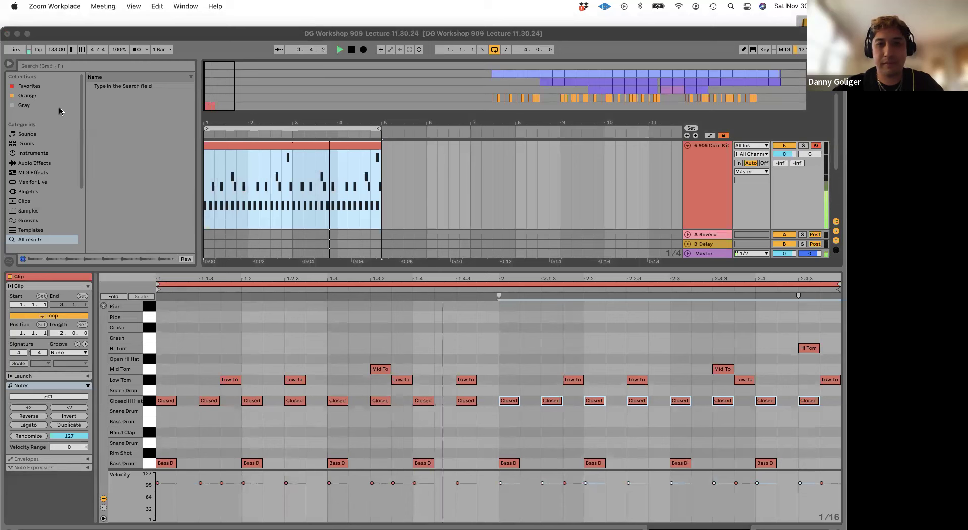
click(119, 97)
key(space)
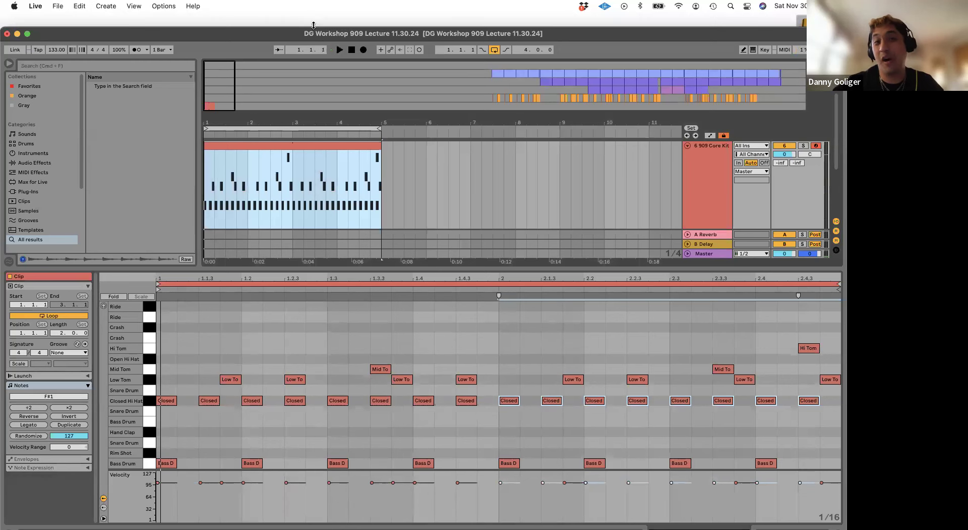
click(308, 19)
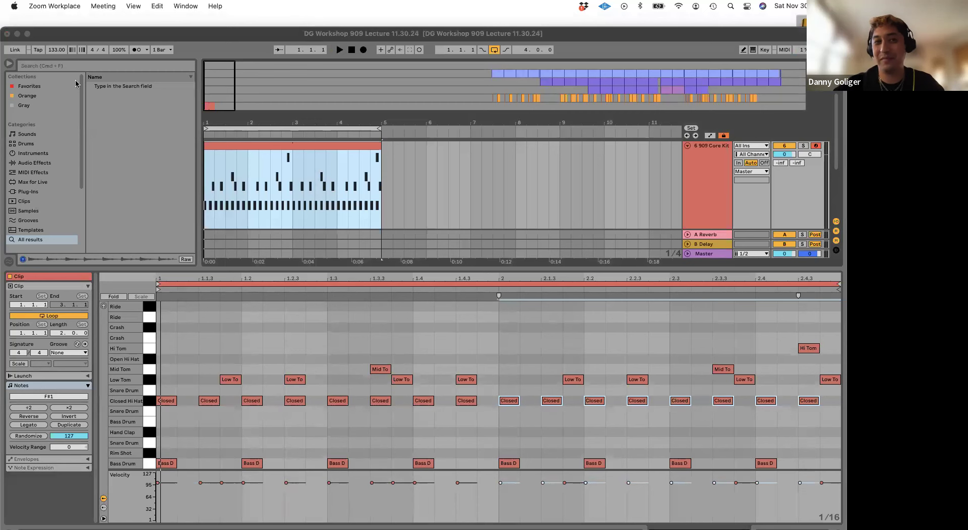
click(70, 33)
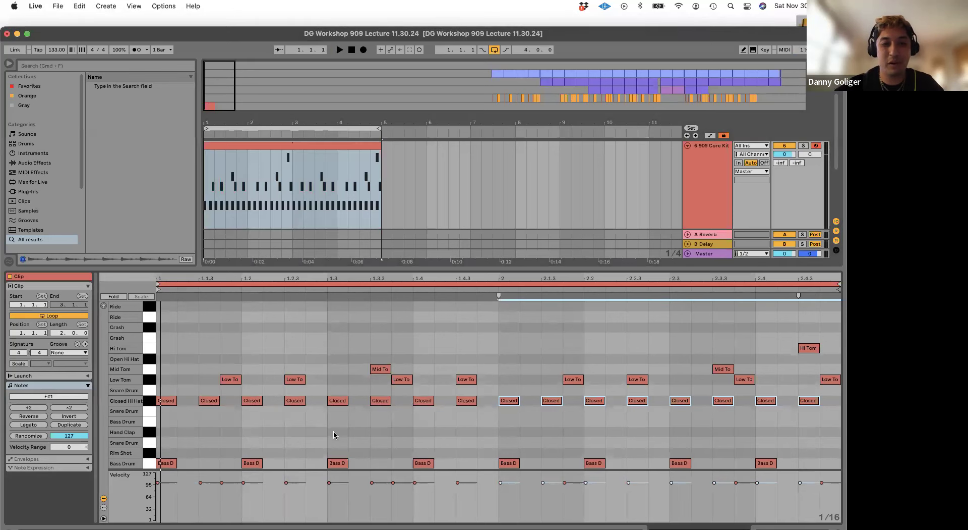
- Add Hand Clap notes on beats 2 and 4 of the first bar and duplicate them into the second bar
double_click(264, 432)
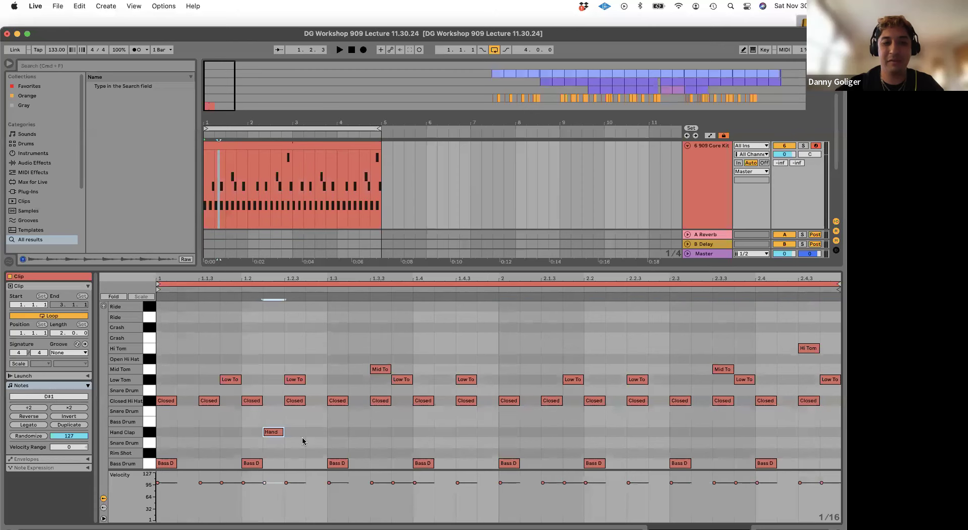
drag(274, 432, 246, 432)
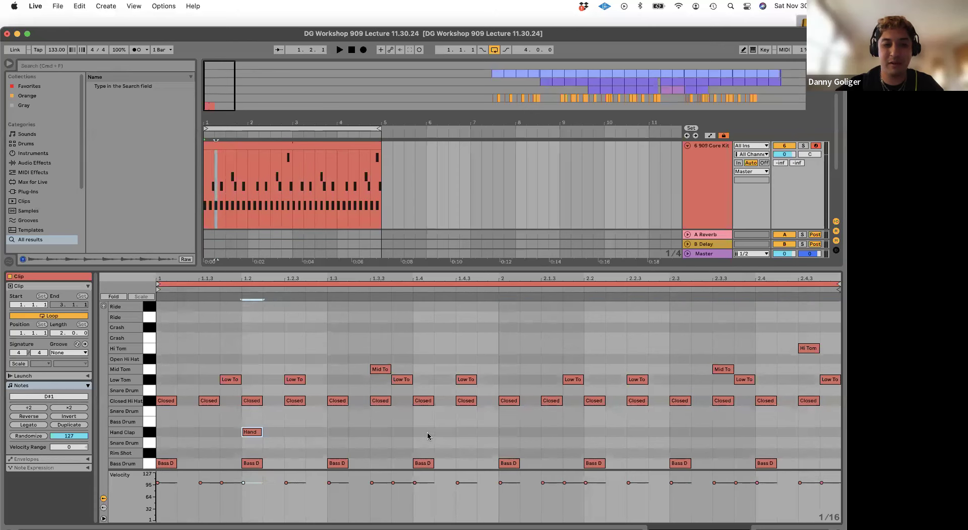
double_click(427, 432)
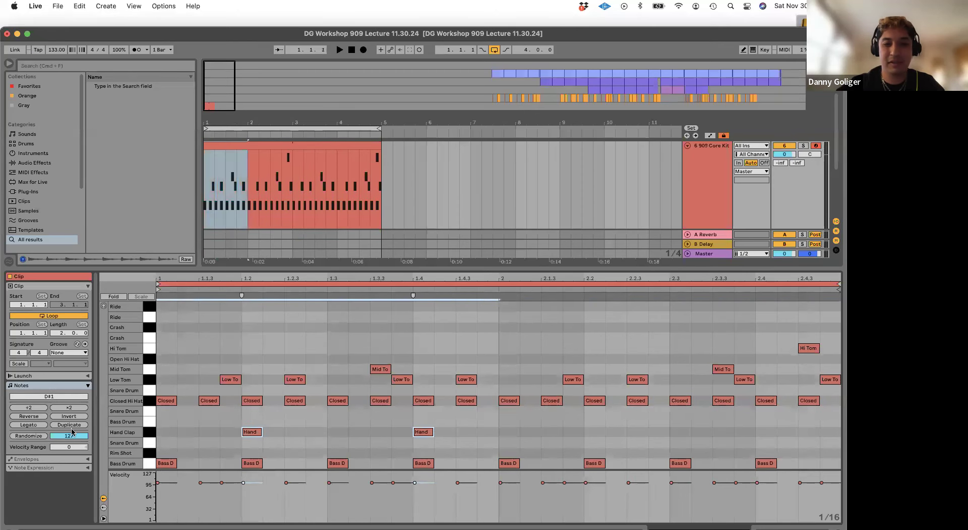
key(super+d)
- Play the two-bar pattern to hear the hand claps with the hi-hats and toms
key(space)
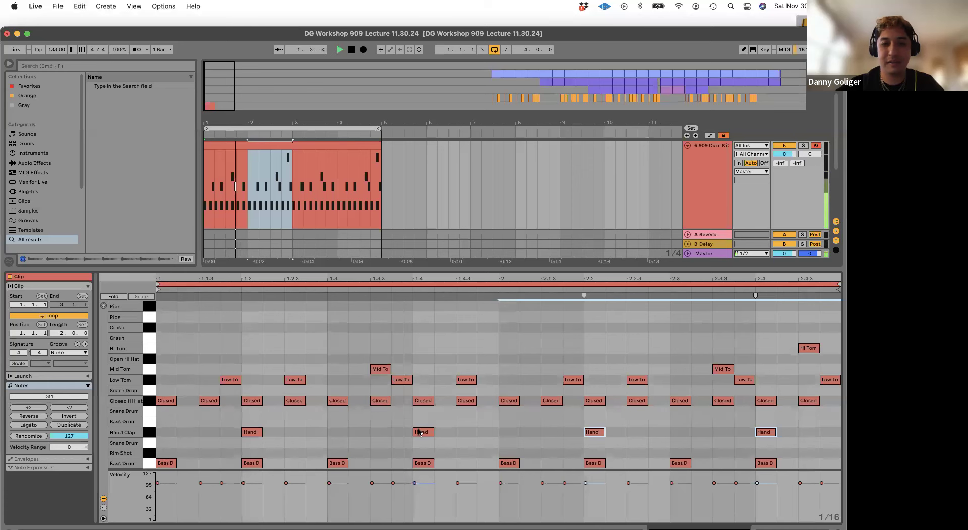
click(384, 23)
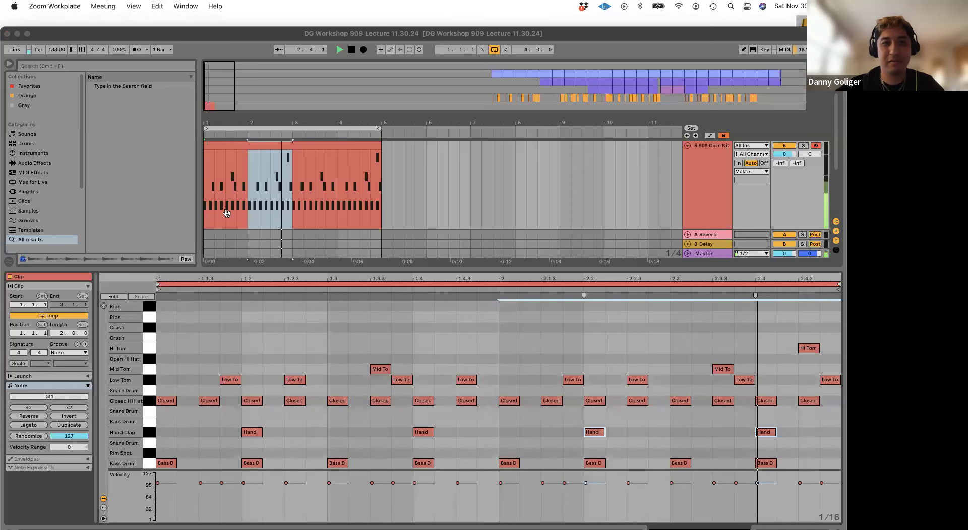
click(60, 36)
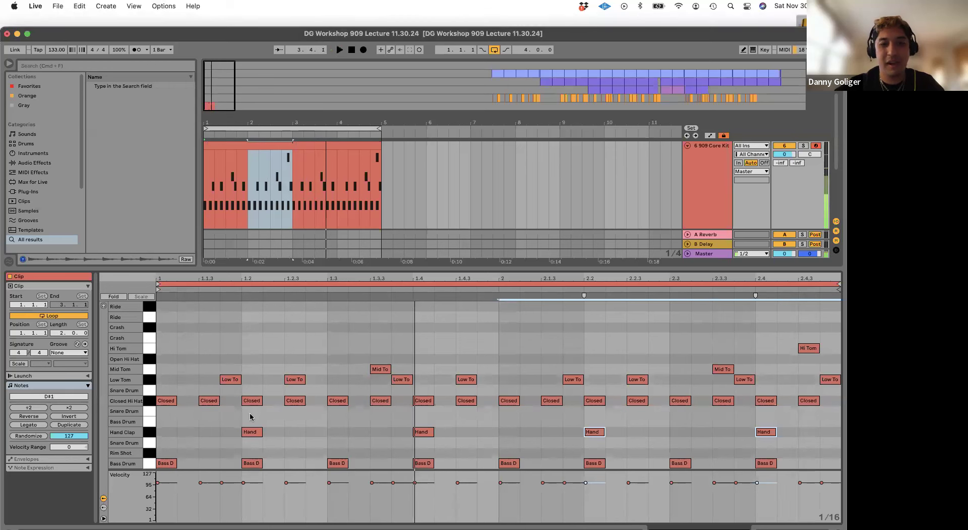
- Select the eight offbeat Closed Hi Hat notes across both bars and lower their velocity to 19
click(211, 401)
key(space)
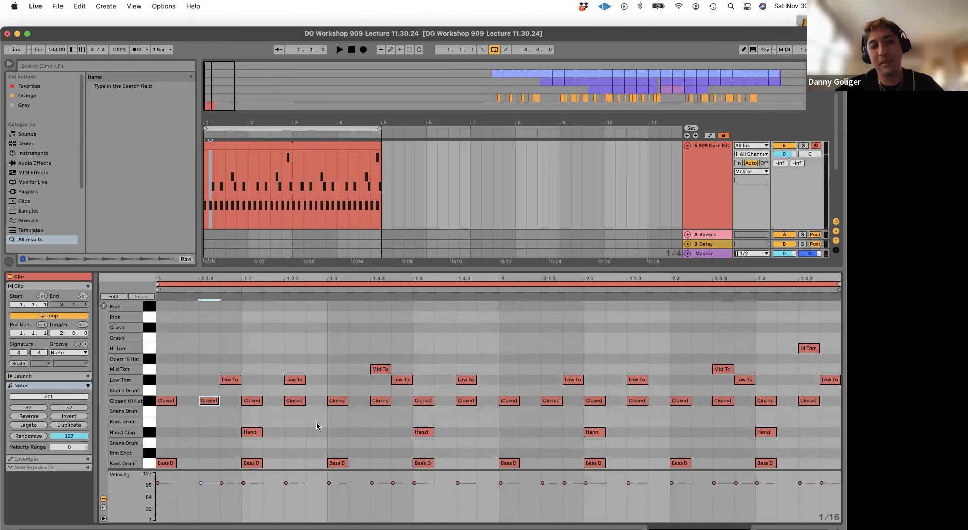
shift+click(295, 401)
shift+click(380, 401)
shift+click(466, 401)
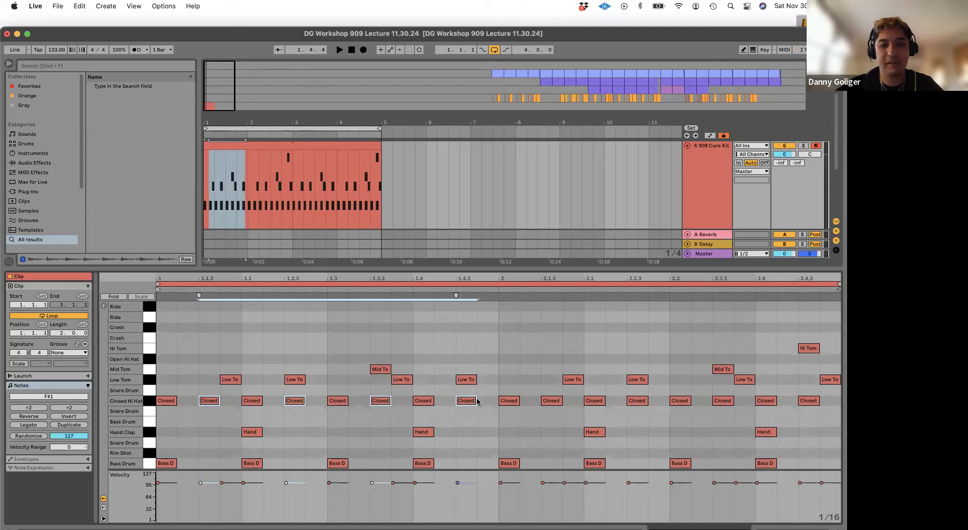
shift+click(553, 401)
shift+click(639, 401)
shift+click(727, 401)
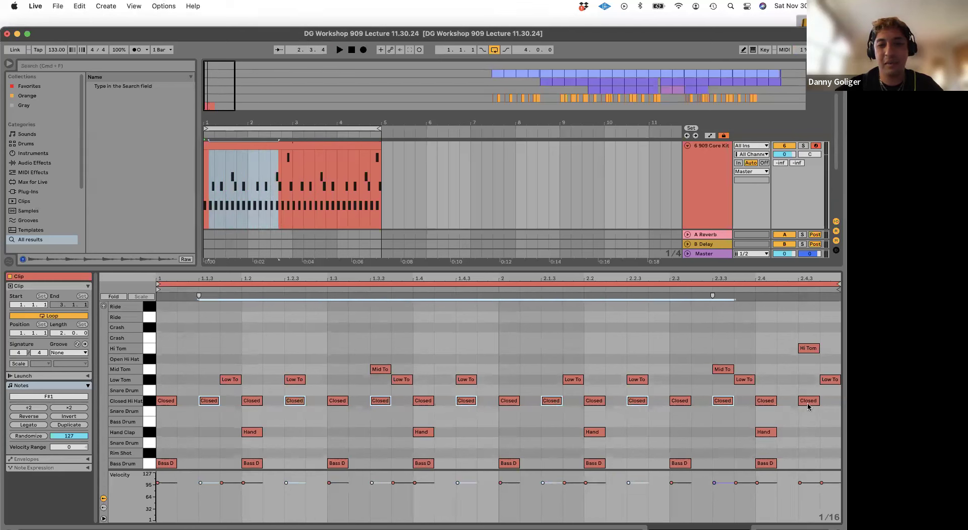
shift+click(808, 401)
drag(714, 482, 714, 513)
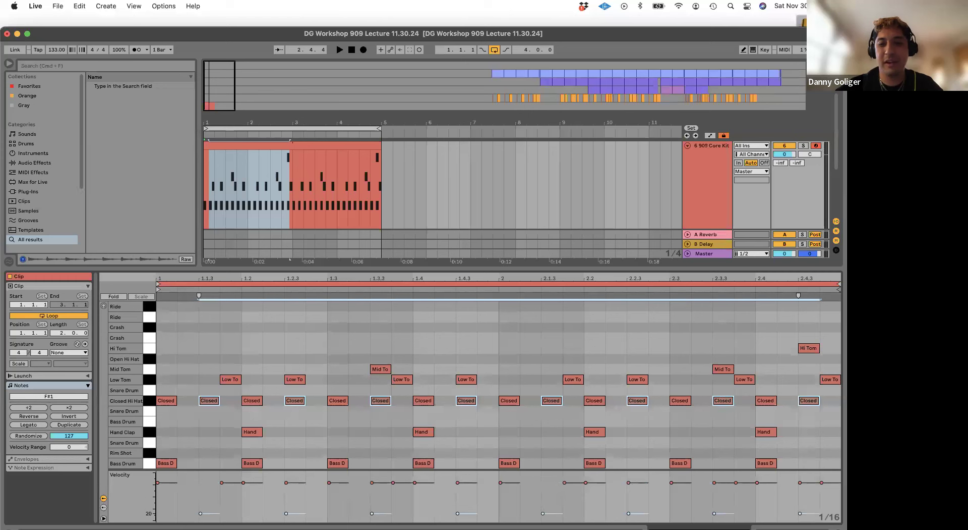
click(714, 513)
- Play the pattern with the quieter offbeat hi-hats and stop playback
key(space)
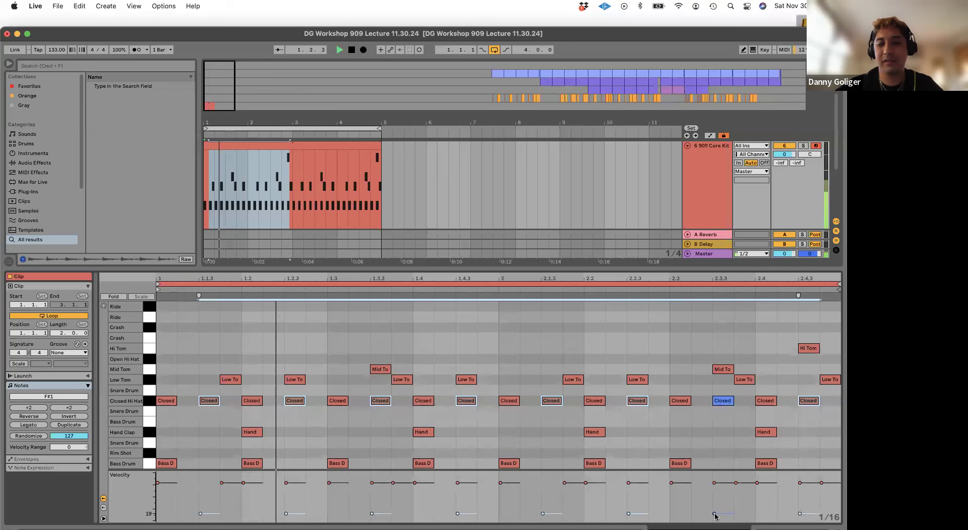
click(521, 24)
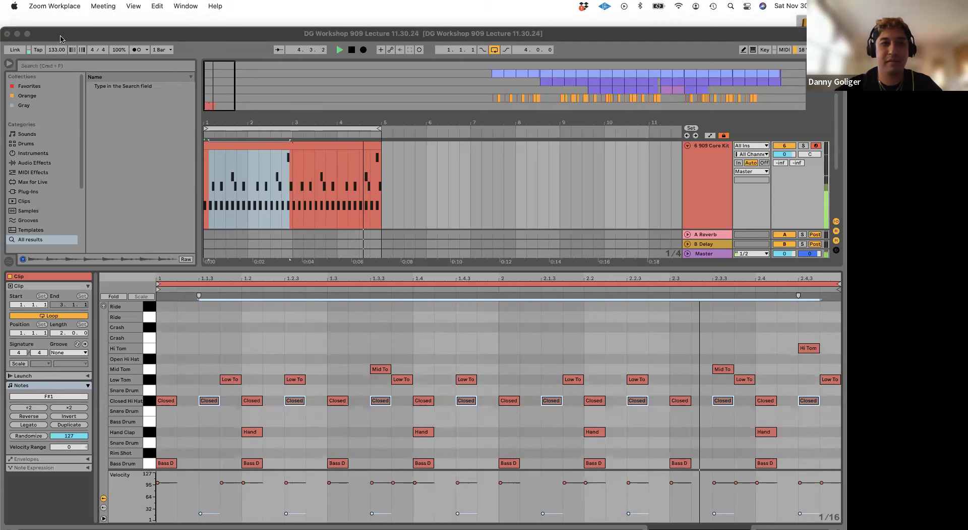
click(75, 82)
click(372, 123)
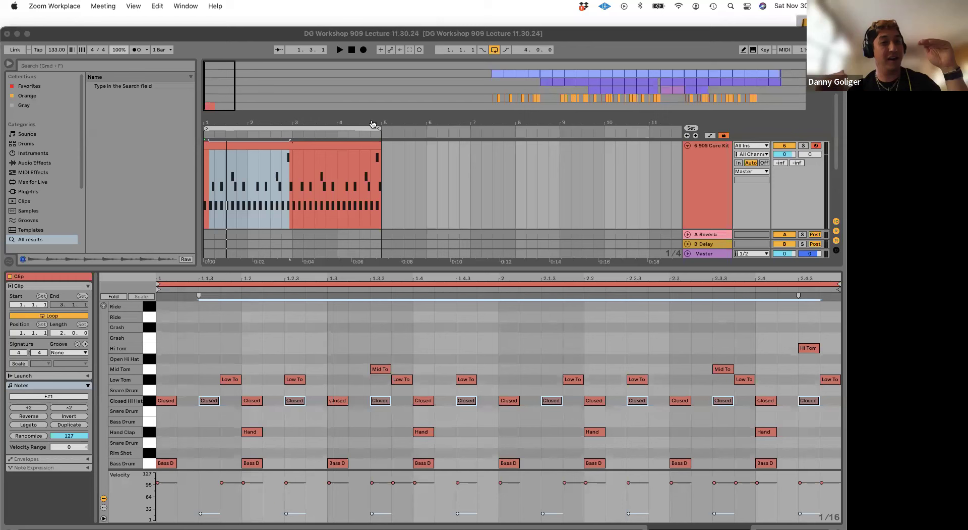
- Replay the two-bar pattern with the reduced offbeat hi-hats and stop playback
click(56, 38)
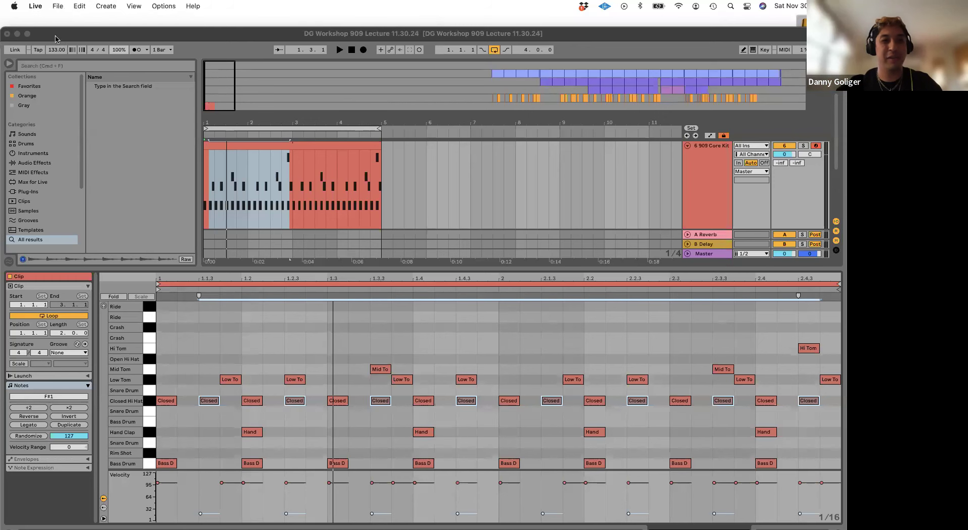
key(space)
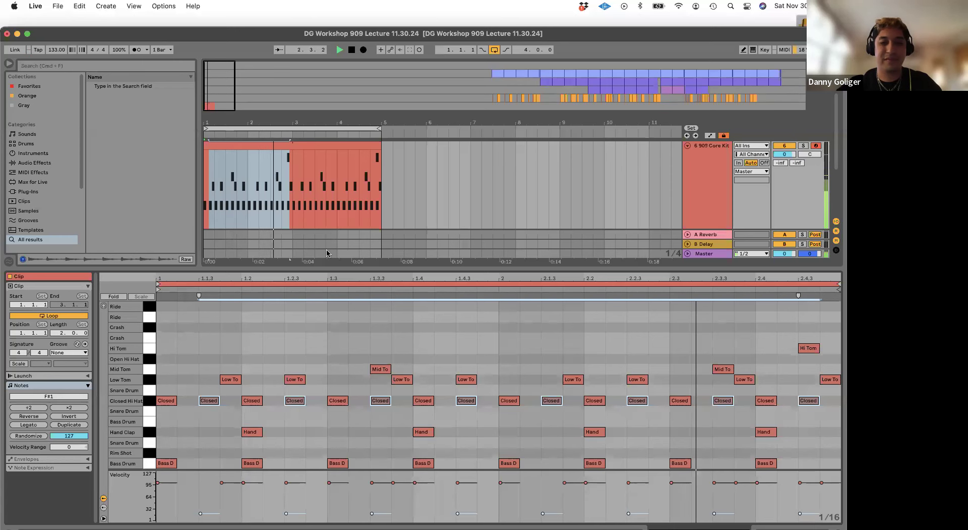
key(space)
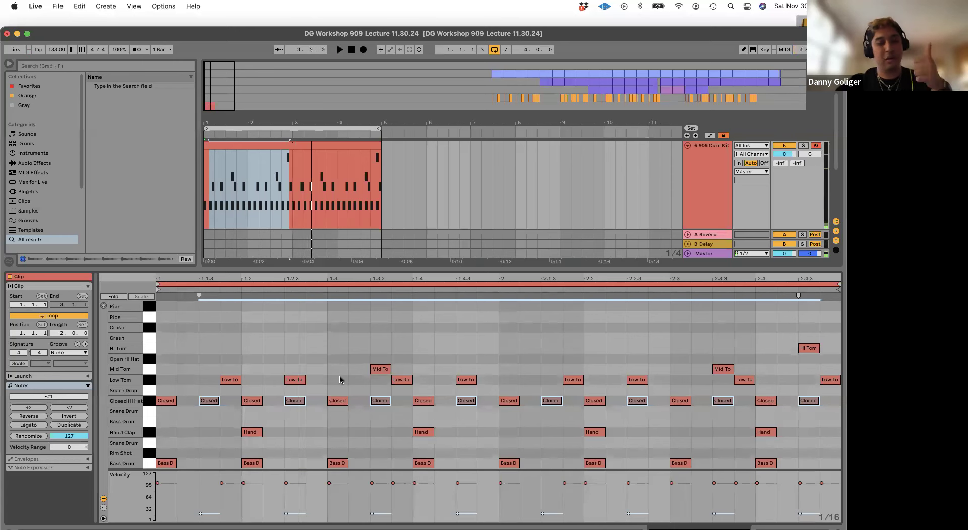
- Undo the offbeat velocity change and lower the eight on-beat Closed Hi Hat notes across both bars to minimum velocity
key(super+z)
key(super+z)
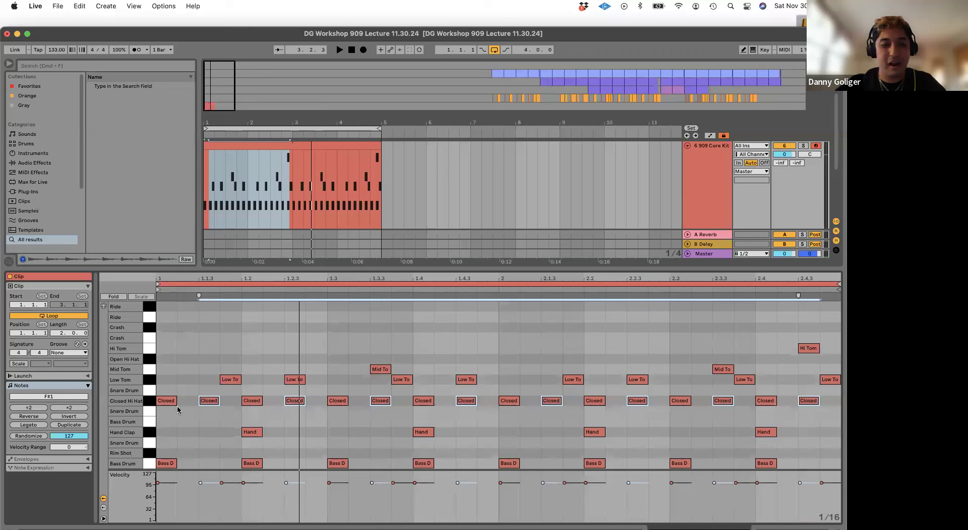
shift+click(252, 400)
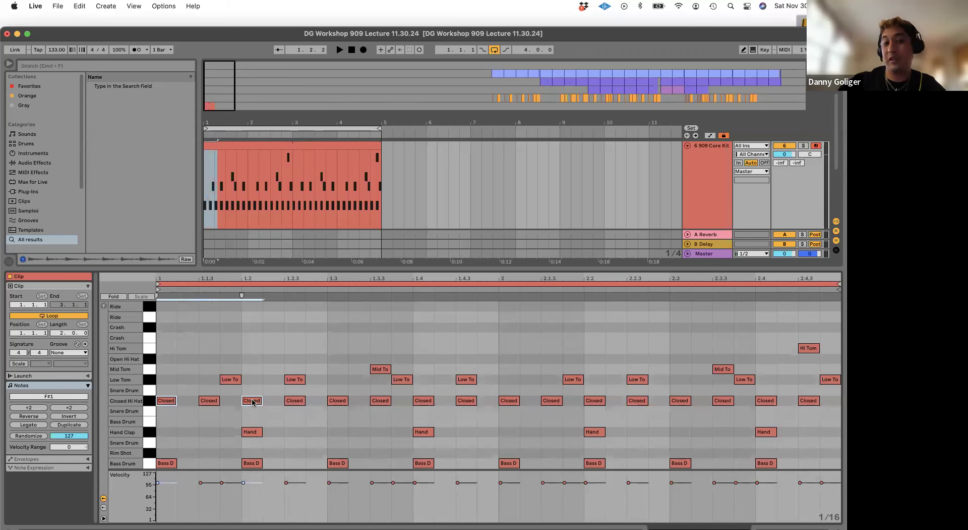
shift+click(338, 401)
shift+click(423, 401)
shift+click(508, 401)
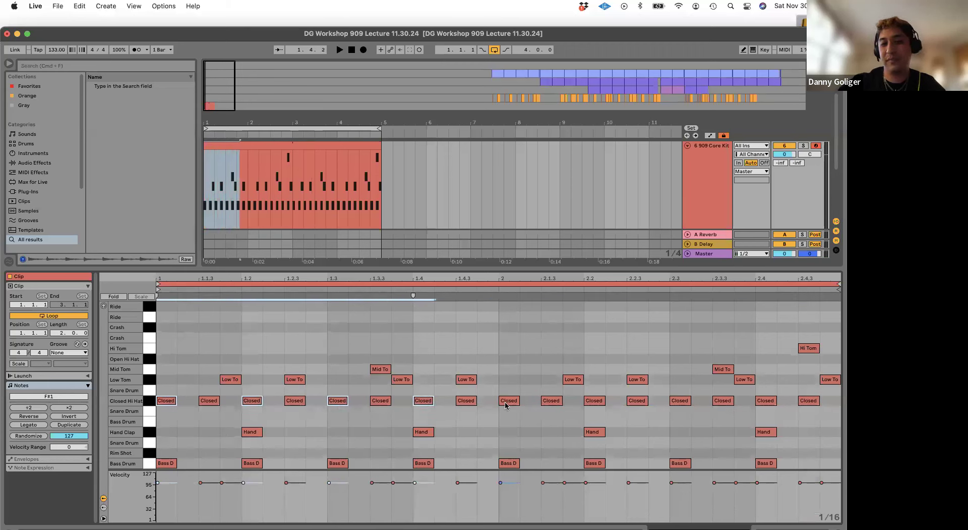
shift+click(595, 401)
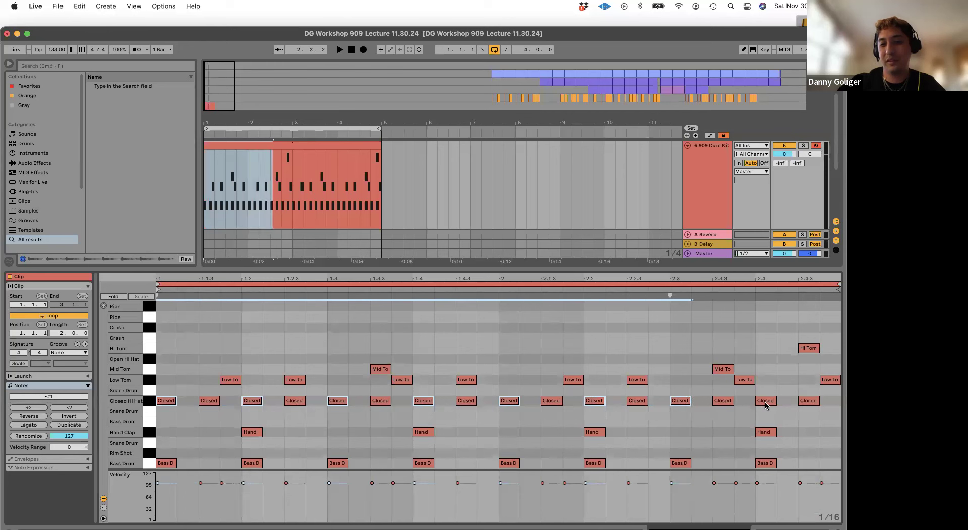
drag(758, 483, 757, 519)
- Play the pattern with the quieter on-beat hi-hats and stop playback
key(space)
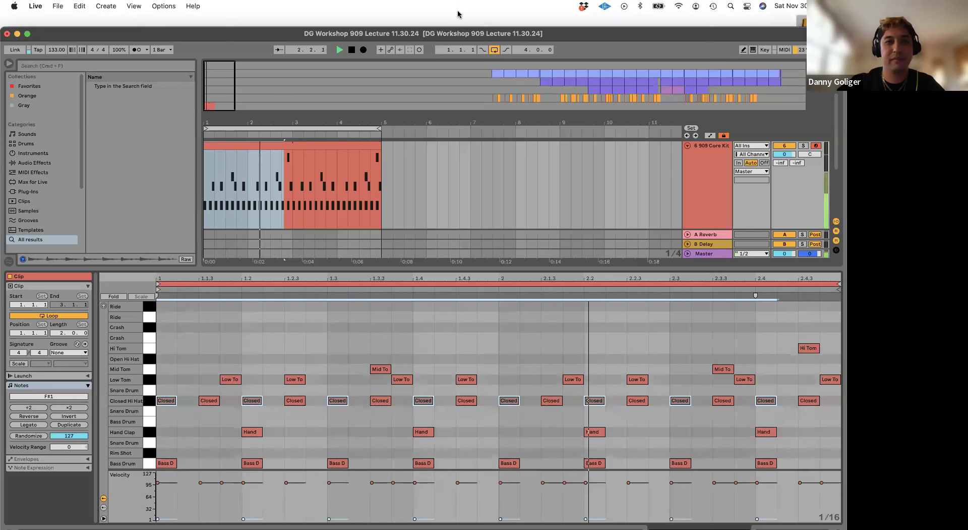
click(451, 25)
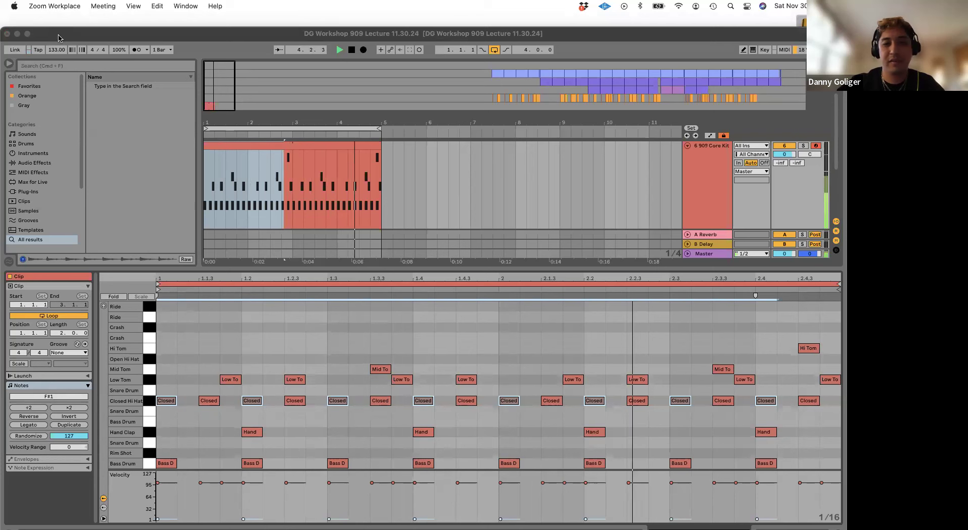
click(127, 28)
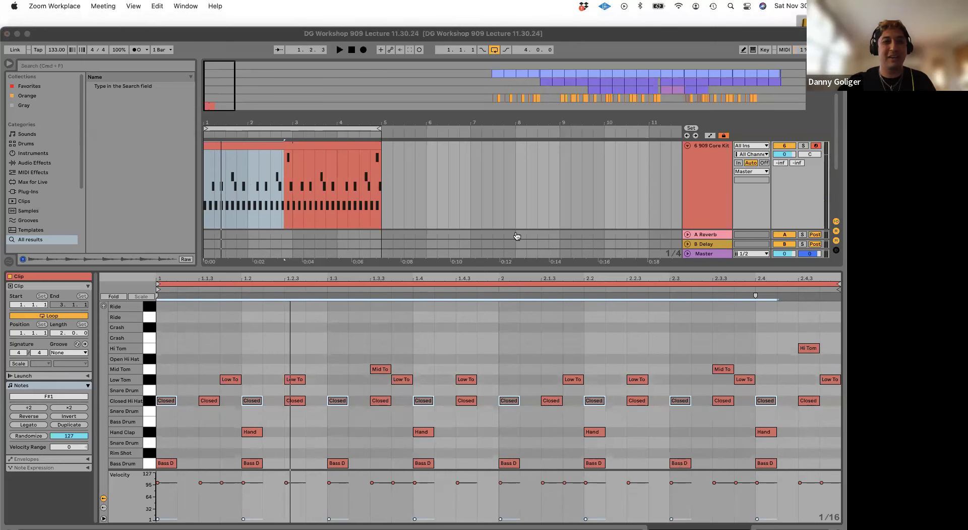
- Try the pattern without the on-beat Closed Hi Hat notes by deleting them, playing it back and undoing the deletion
click(41, 37)
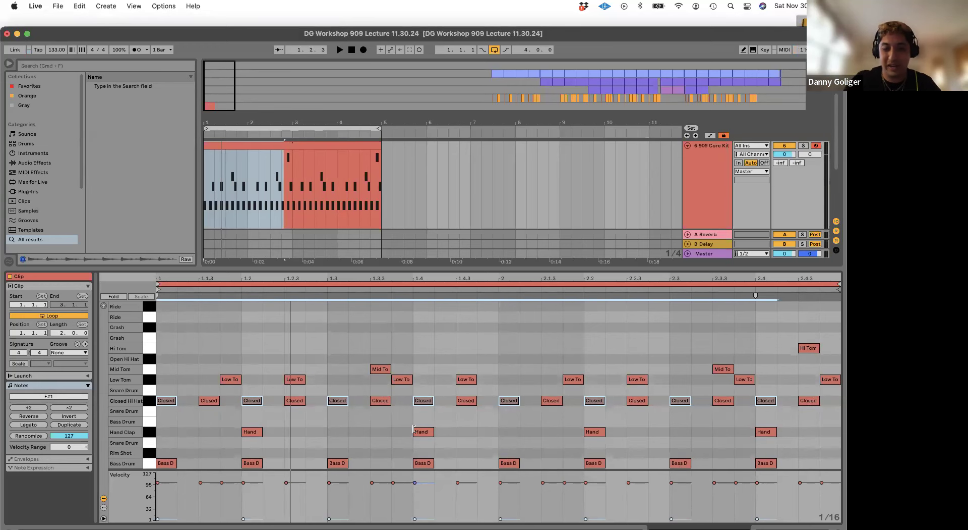
key(Delete)
key(space)
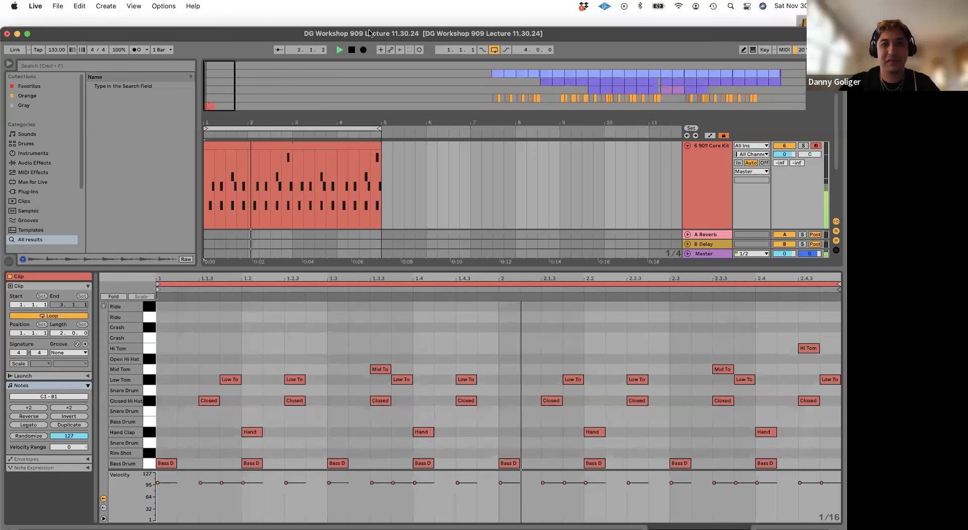
key(space)
key(super+z)
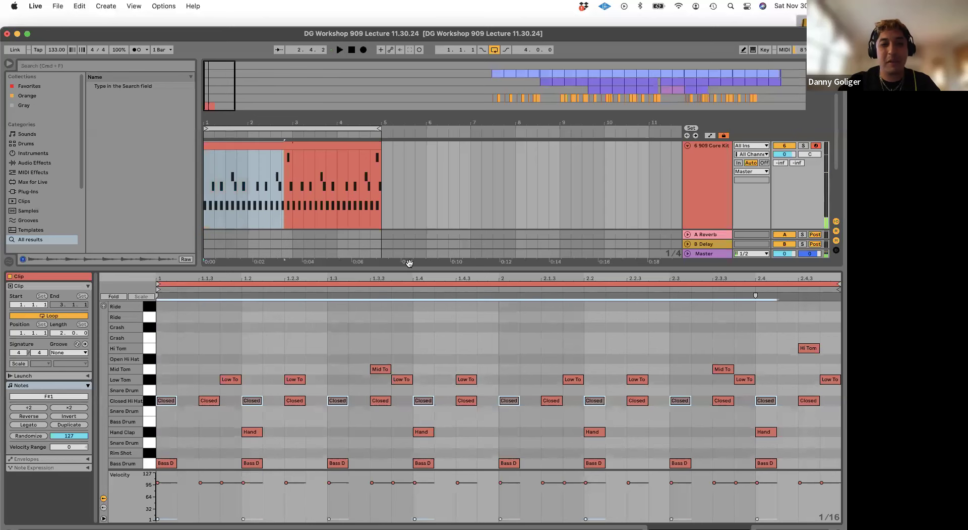
- Undo the velocity reduction on the eight on-beat Closed Hi Hat notes
click(372, 24)
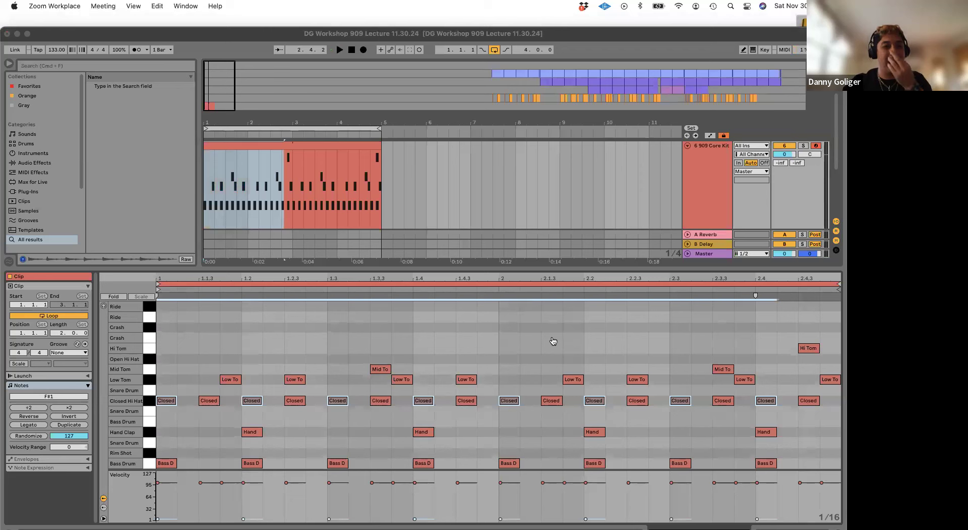
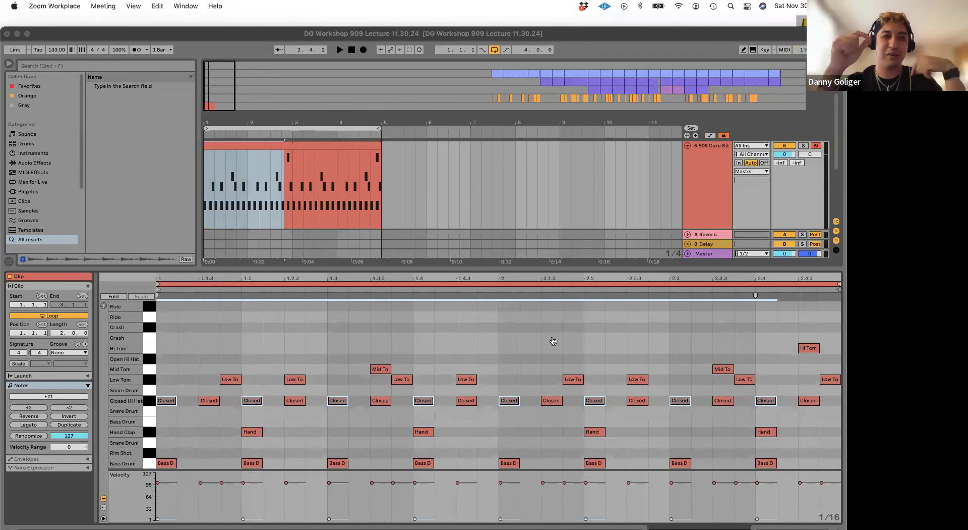
click(52, 50)
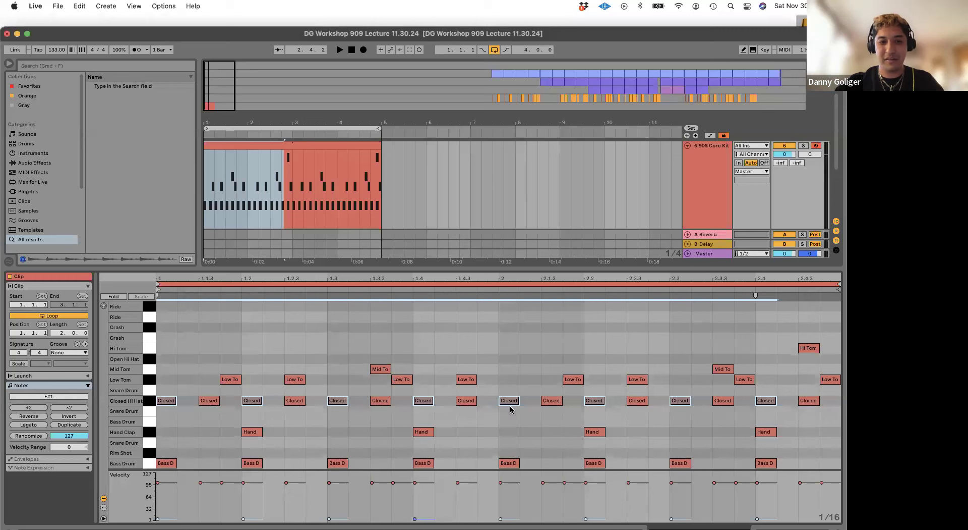
key(super+z)
key(super+z)
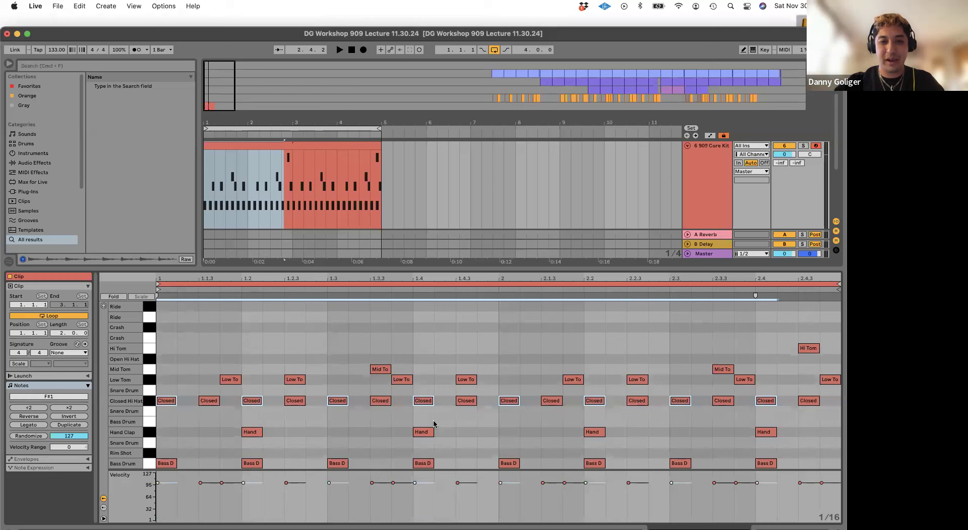
click(208, 400)
shift+click(295, 401)
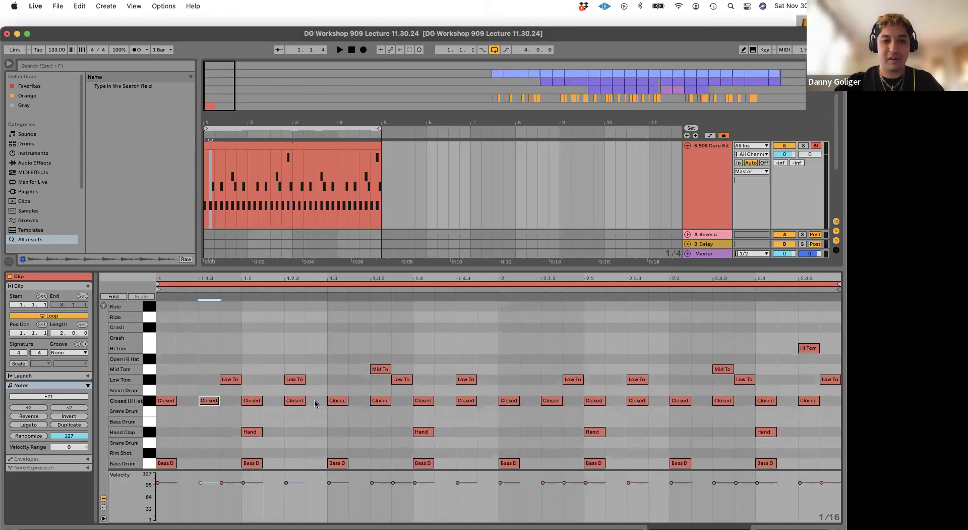
shift+click(380, 401)
click(456, 404)
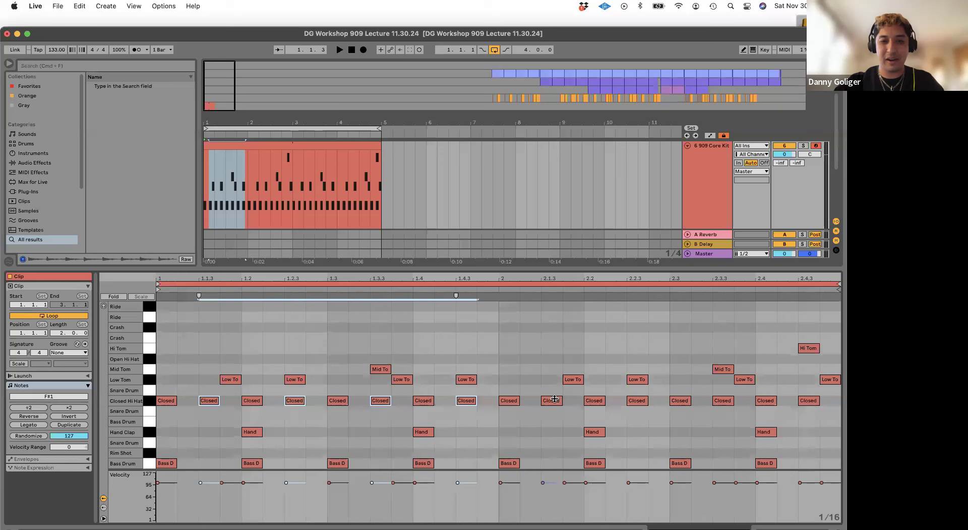
key(super+z)
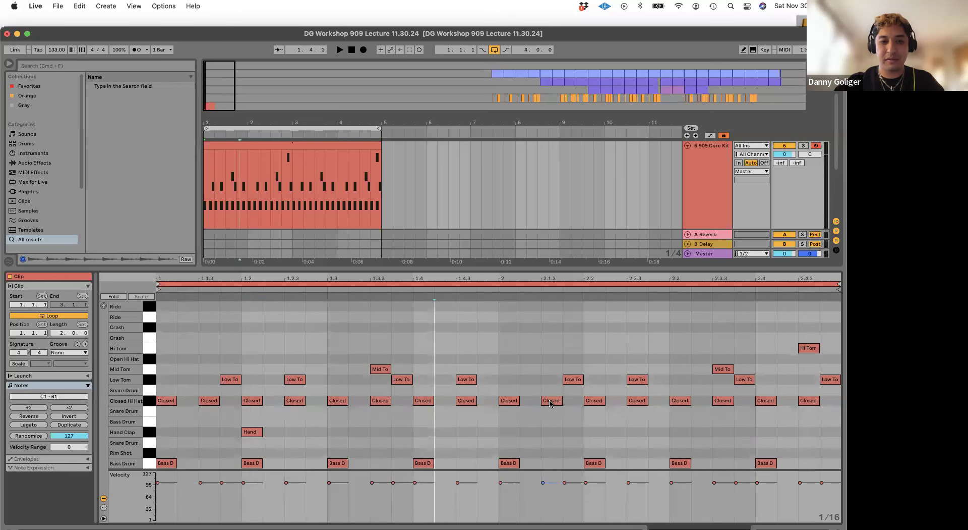
key(super+d)
- Select the eight offbeat Closed Hi Hat notes across both bars and lower their velocity to 3
click(209, 400)
shift+click(295, 400)
shift+click(381, 401)
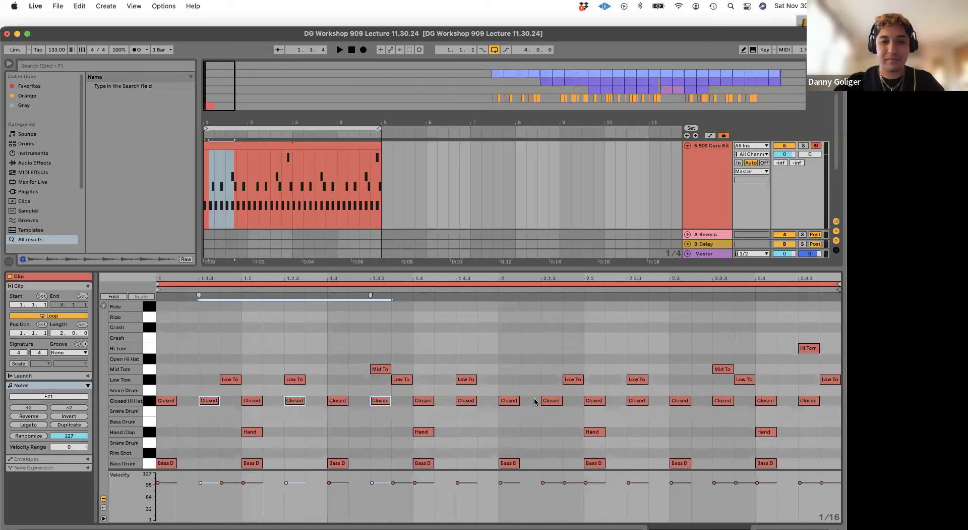
shift+click(466, 401)
shift+click(552, 400)
shift+click(637, 400)
shift+click(723, 400)
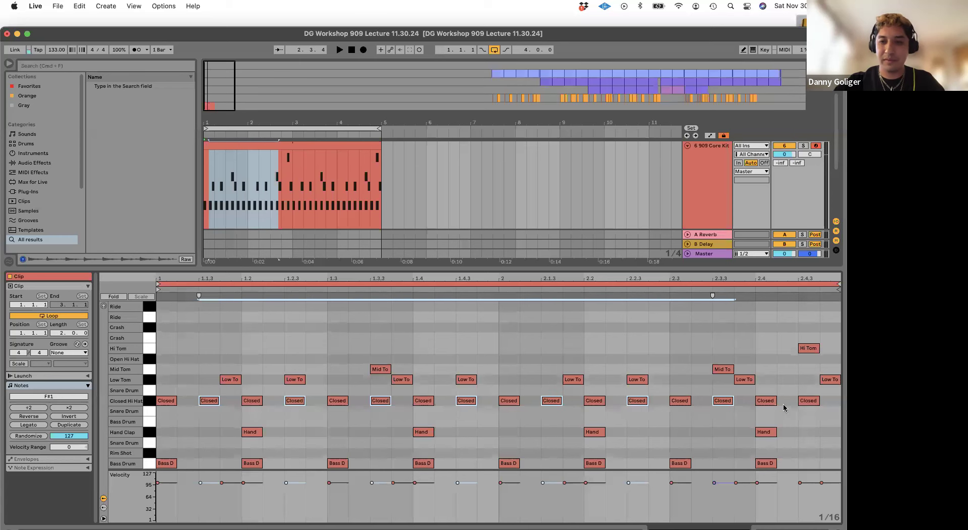
shift+click(809, 400)
drag(801, 482, 801, 513)
- Play the pattern with the nearly silent offbeat hi-hats and stop playback
key(space)
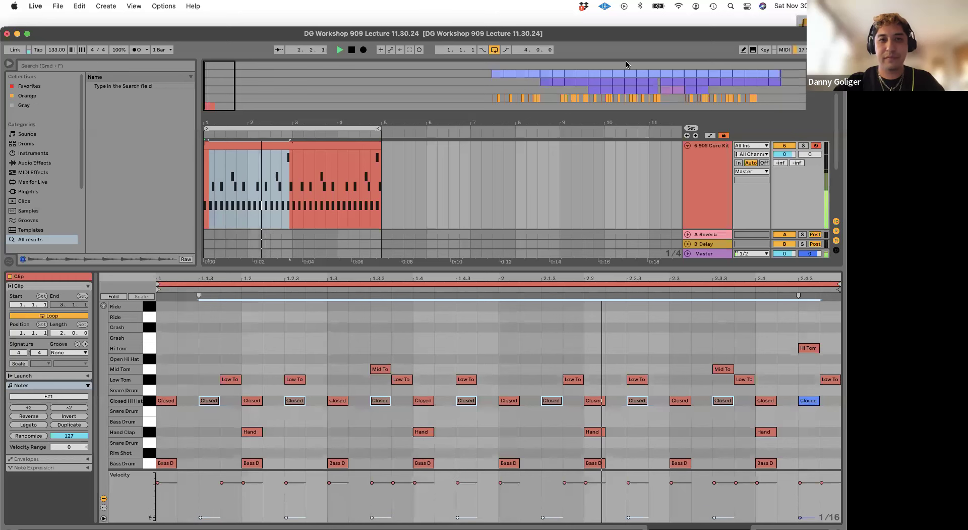
click(559, 24)
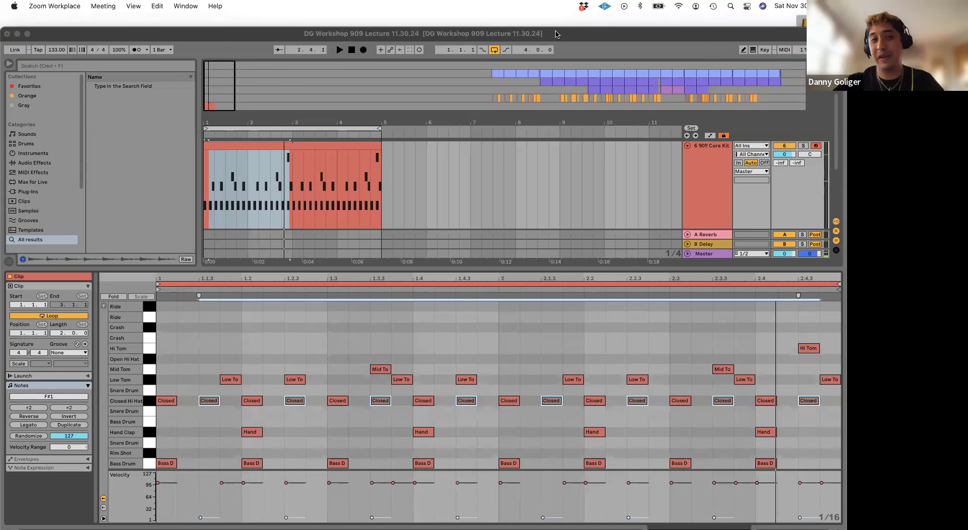
click(47, 36)
- Create an empty one-bar MIDI clip at bar 5 of the 909 Core Kit track, right after the existing pattern
click(320, 146)
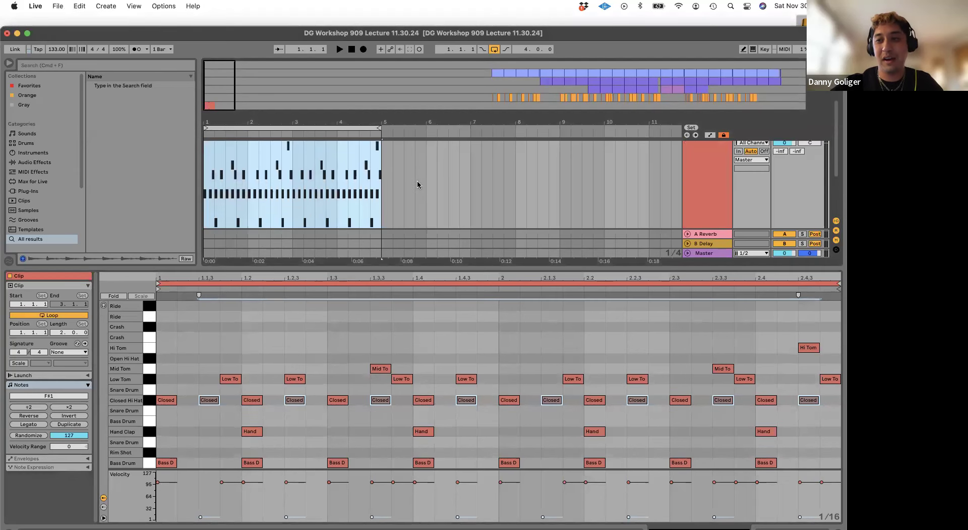
key(shift+Tab)
click(419, 208)
drag(419, 213, 379, 196)
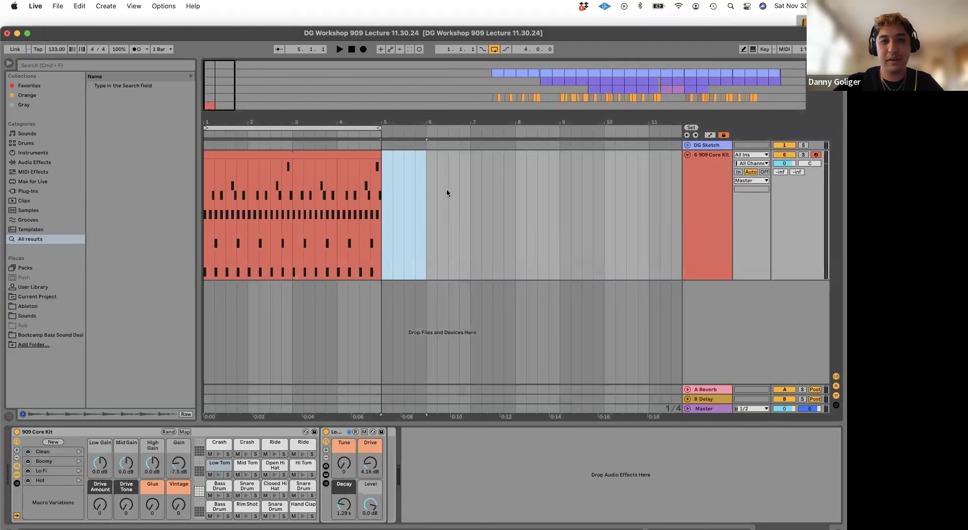
key(super+shift+m)
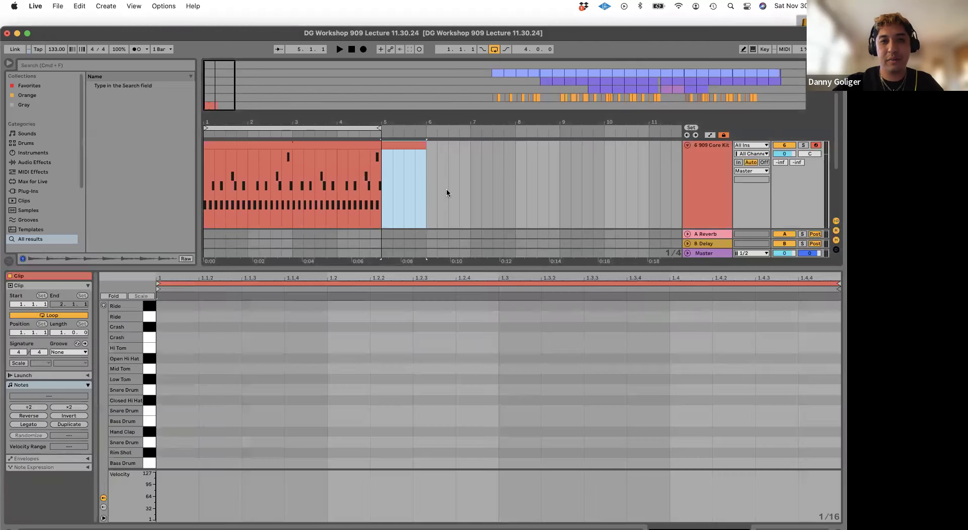
- Add Bass Drum notes at 1, 1.2.4 and 1.3.3 and Hand Clap notes on beats 2 and 4 of the new clip
click(204, 443)
double_click(183, 463)
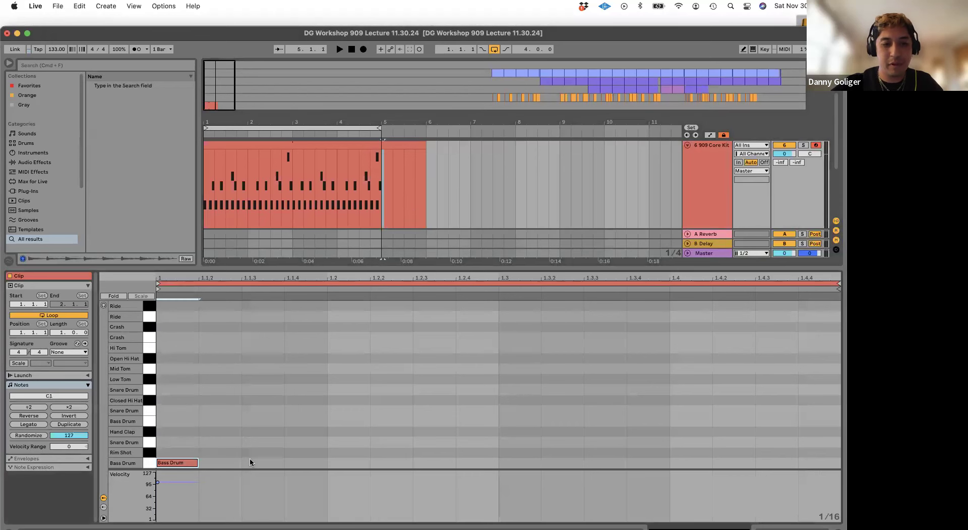
double_click(350, 429)
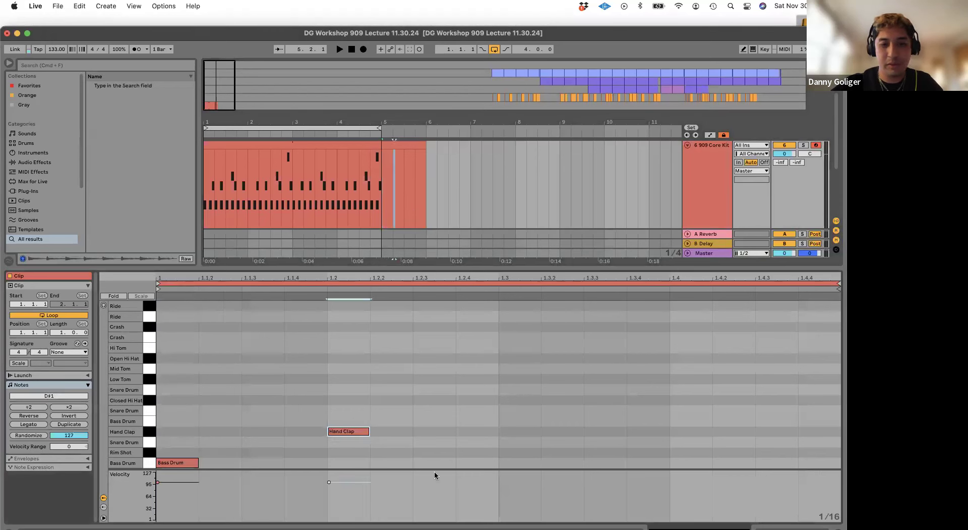
double_click(477, 462)
double_click(607, 463)
double_click(694, 431)
- Briefly audition the new kick and clap clip, extend it to the start of bar 9 and loop that four-bar range
key(space)
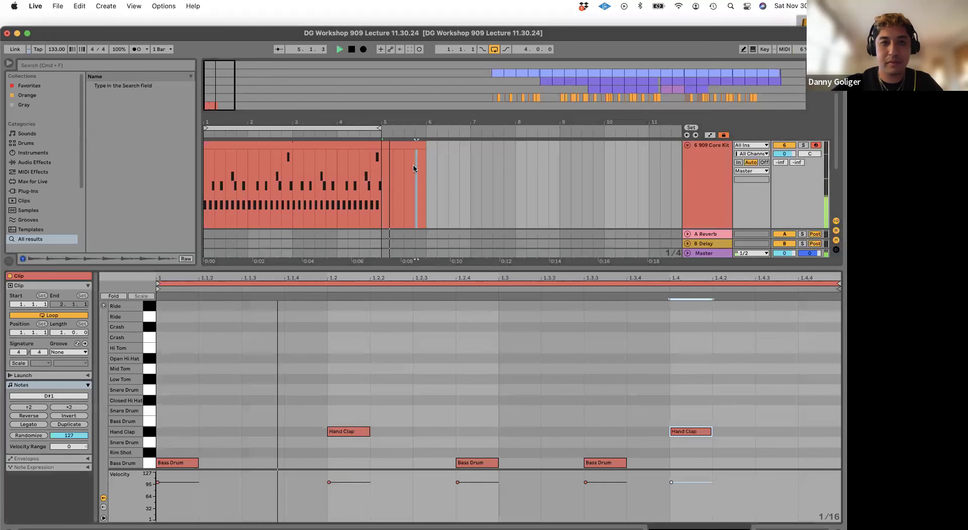
click(422, 145)
key(space)
drag(421, 145, 562, 161)
key(super+l)
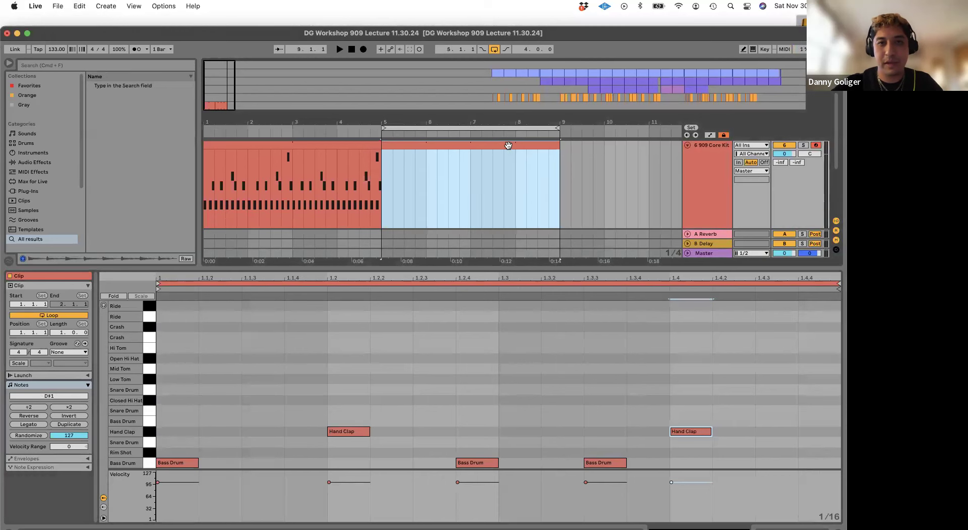
- Fill the new clip's bar with sixteenth-note Closed Hi Hat notes by duplicating a one-beat group of four, and play the loop
double_click(176, 361)
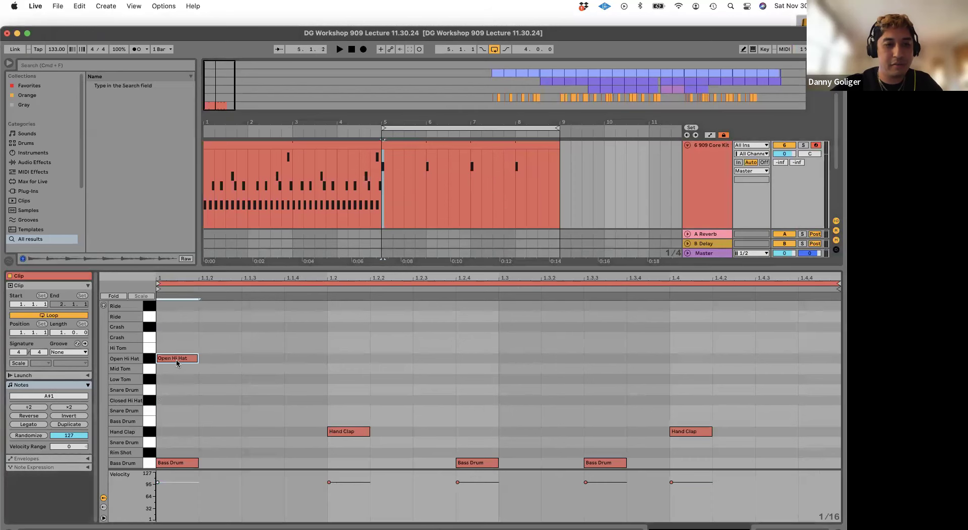
drag(177, 362, 170, 402)
double_click(216, 399)
double_click(259, 401)
double_click(303, 401)
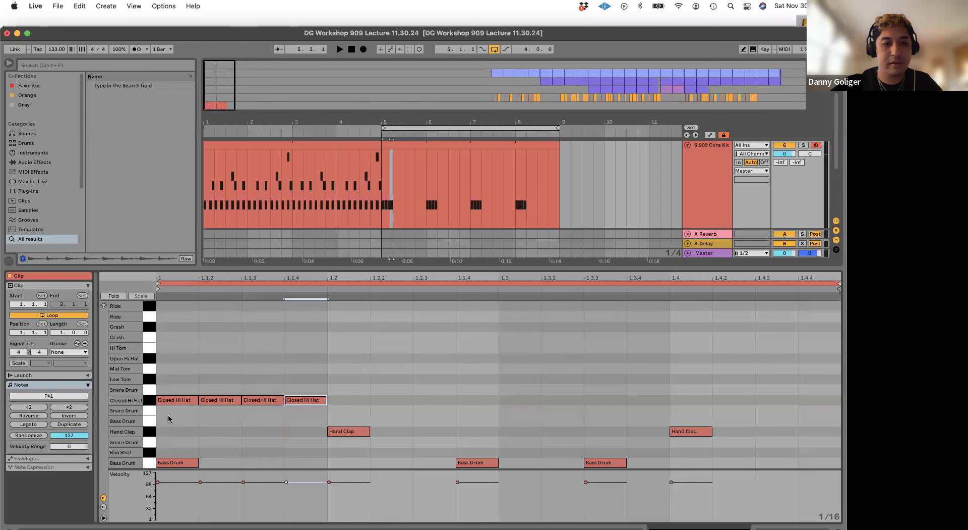
drag(170, 418, 328, 394)
key(super+d)
key(super+d)
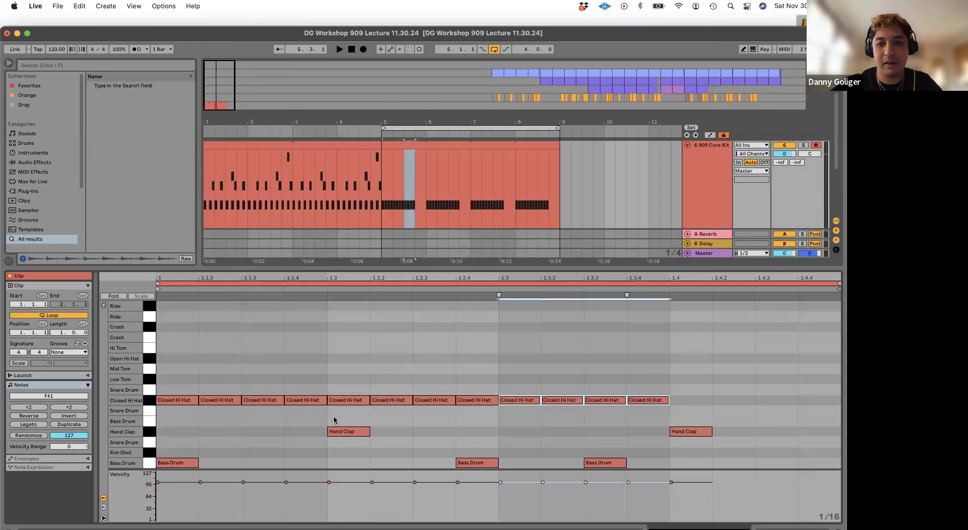
key(super+d)
key(space)
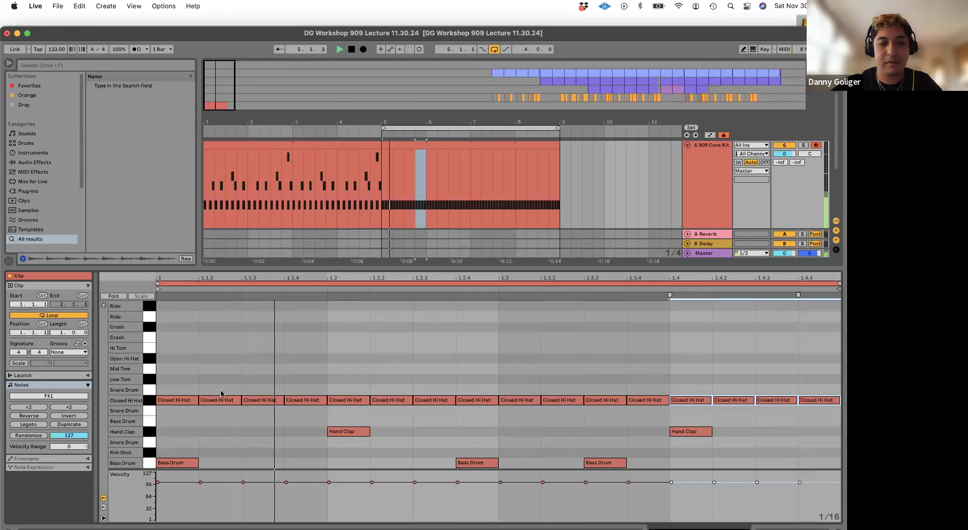
- Lower all Closed Hi Hat notes in the new clip to velocity 81 and shorten each to under half a sixteenth
click(453, 144)
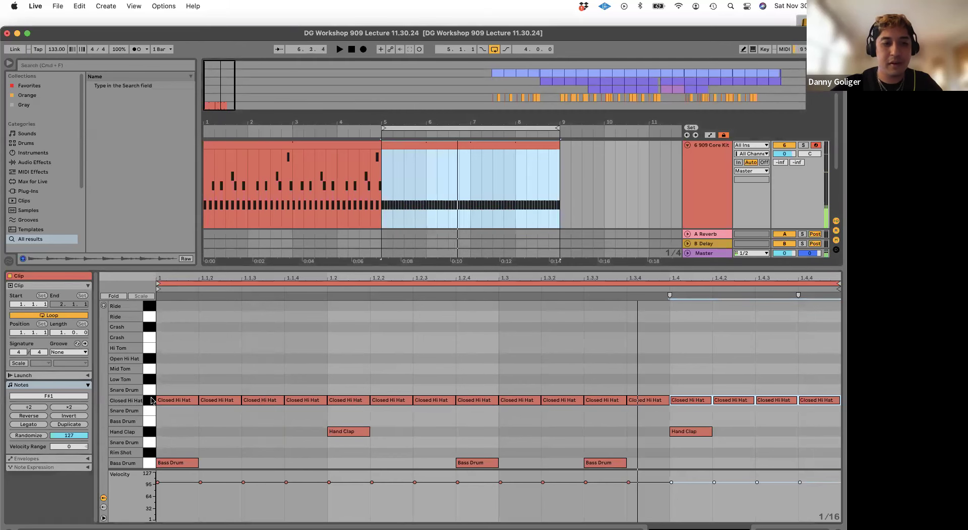
click(151, 400)
key(space)
drag(158, 482, 158, 489)
key(space)
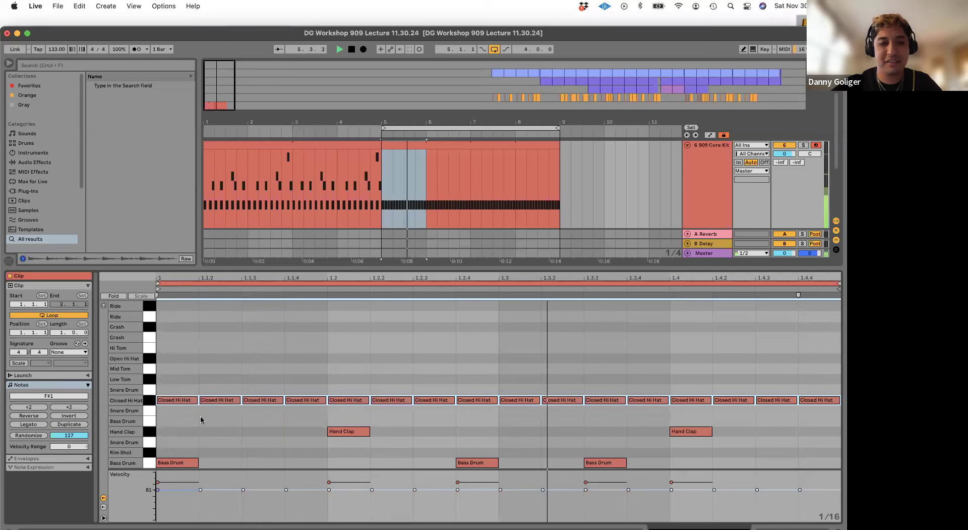
drag(198, 399, 170, 400)
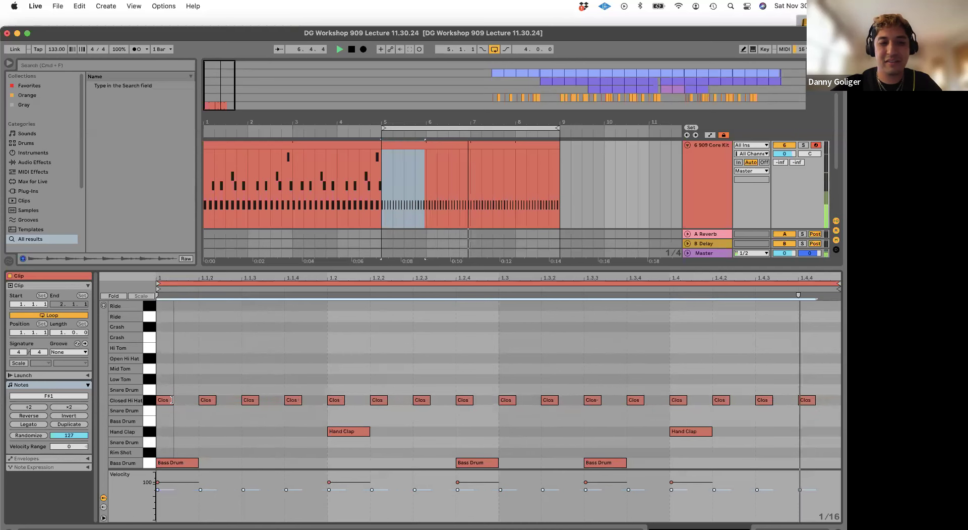
key(space)
- Vary the velocities of the Closed Hi Hat notes in the first two beats between roughly 25 and 100
click(242, 452)
click(190, 461)
mouse_move(166, 490)
mouse_down()
mouse_move(166, 513)
mouse_move(200, 508)
mouse_up()
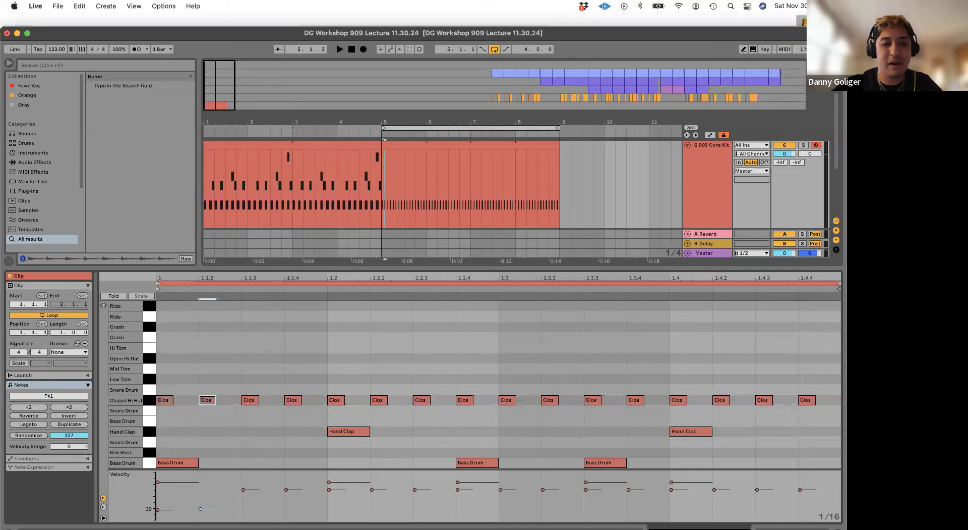
mouse_move(286, 490)
mouse_down()
mouse_move(286, 499)
mouse_move(329, 490)
mouse_move(329, 514)
mouse_up()
drag(372, 489, 424, 502)
drag(329, 514, 329, 508)
drag(373, 477, 373, 483)
drag(458, 489, 458, 497)
- Duplicate the first two beats of varied Closed Hi Hat notes over beats 3 and 4 and play the loop
drag(496, 410, 167, 353)
key(space)
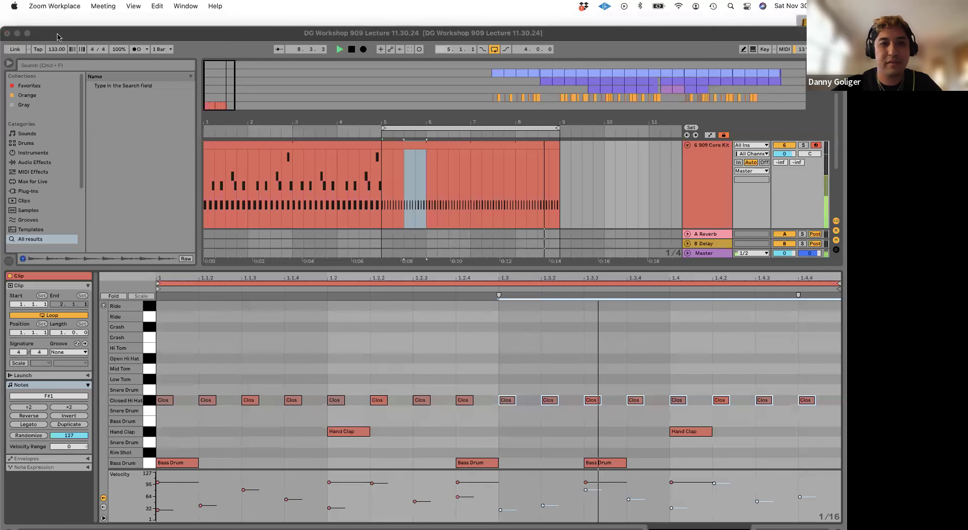
click(225, 337)
key(space)
- Deactivate all Bass Drum and Hand Clap notes in the clip and audition the hi-hats alone
drag(172, 428, 710, 472)
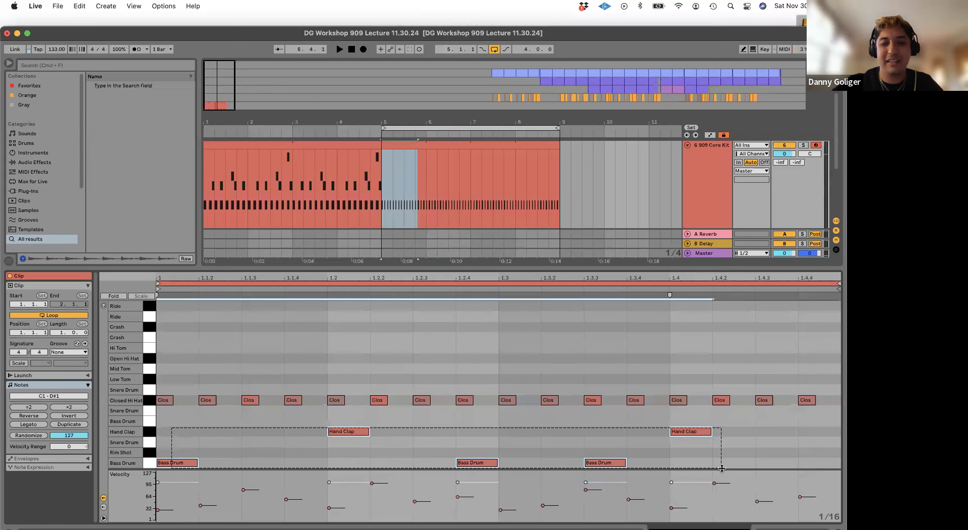
click(489, 141)
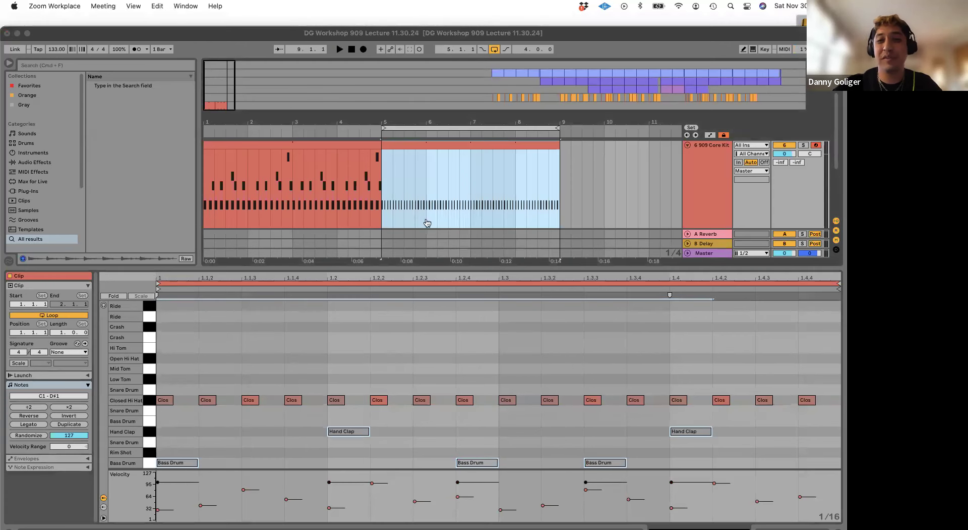
click(65, 36)
key(space)
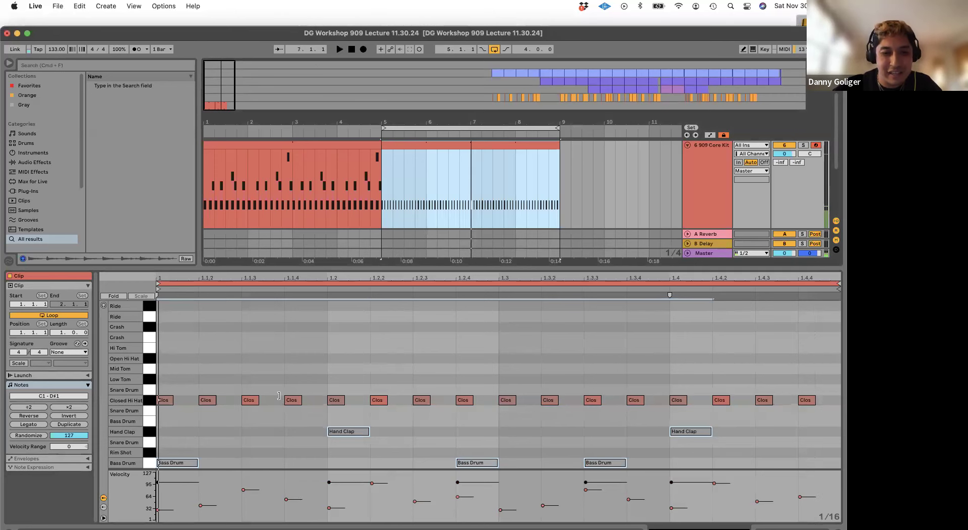
key(space)
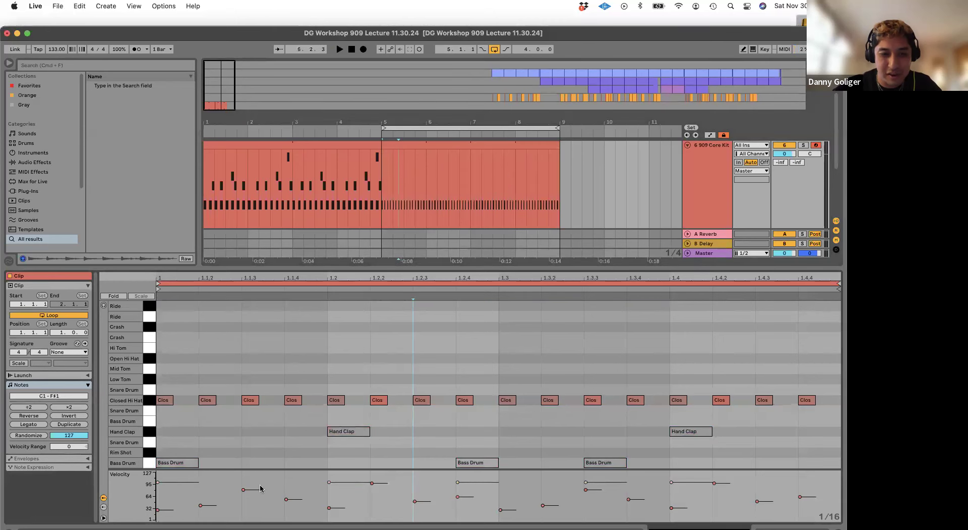
- Raise the velocities of the Closed Hi Hat notes at 1.1.3 and 1.3.3, the latter to 88, and play the loop
click(250, 399)
click(434, 448)
key(space)
click(587, 489)
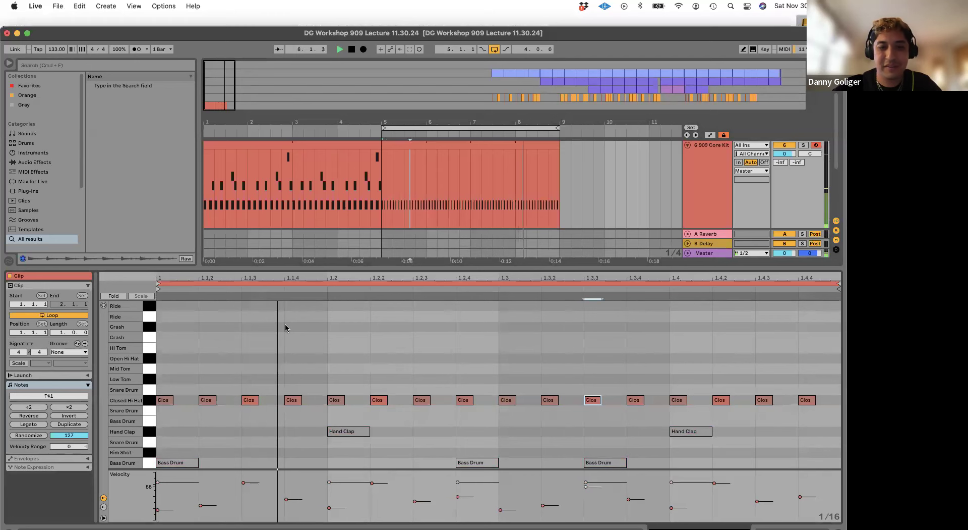
key(space)
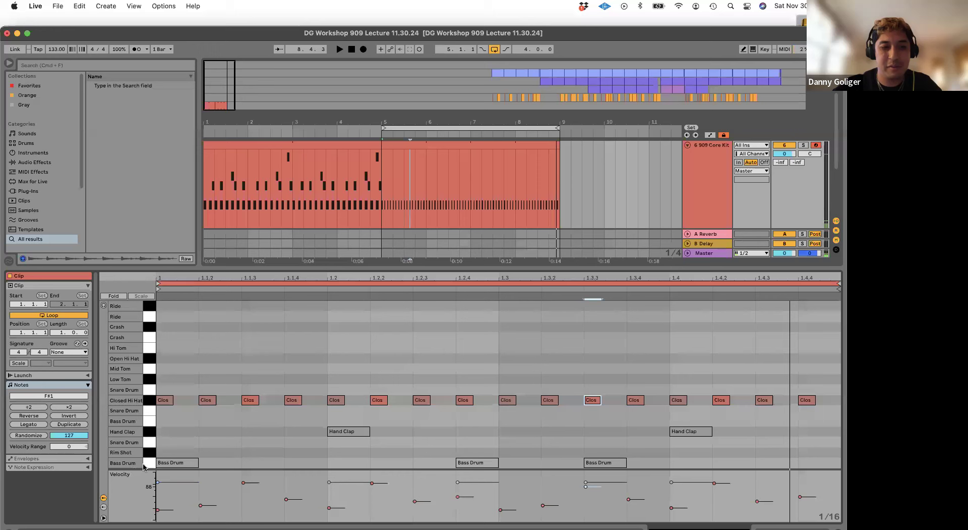
- Rearrange the Bass Drum notes into a four-on-the-floor kick on every beat, reactivate them, and play the loop
click(149, 462)
drag(462, 463, 339, 464)
drag(600, 462, 692, 464)
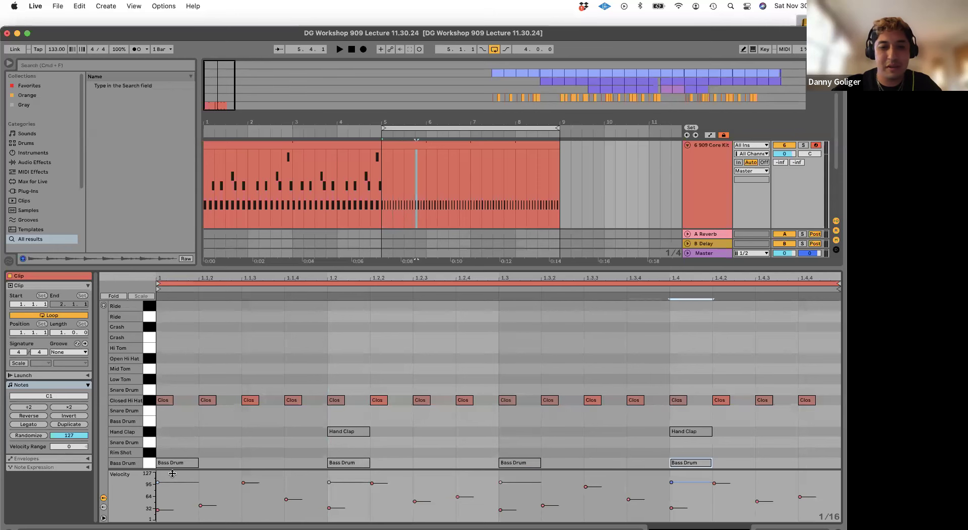
click(150, 462)
key(space)
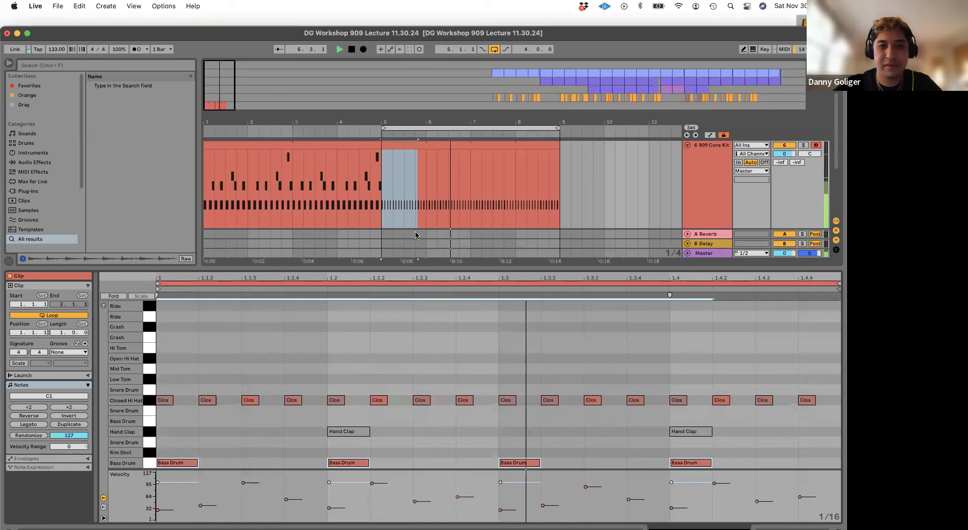
- Stop playback and copy the four-bar clip from bar 5 to bar 9
key(minus)
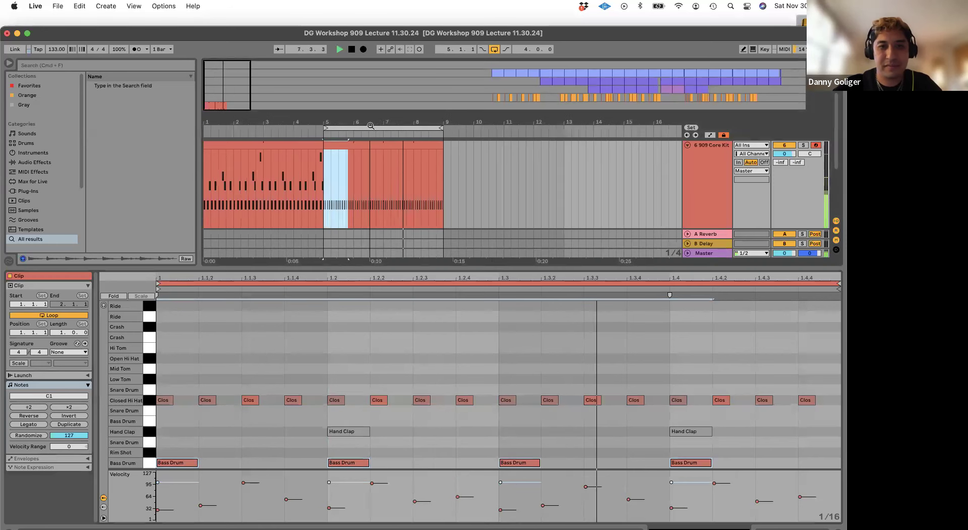
key(space)
drag(361, 145, 474, 155)
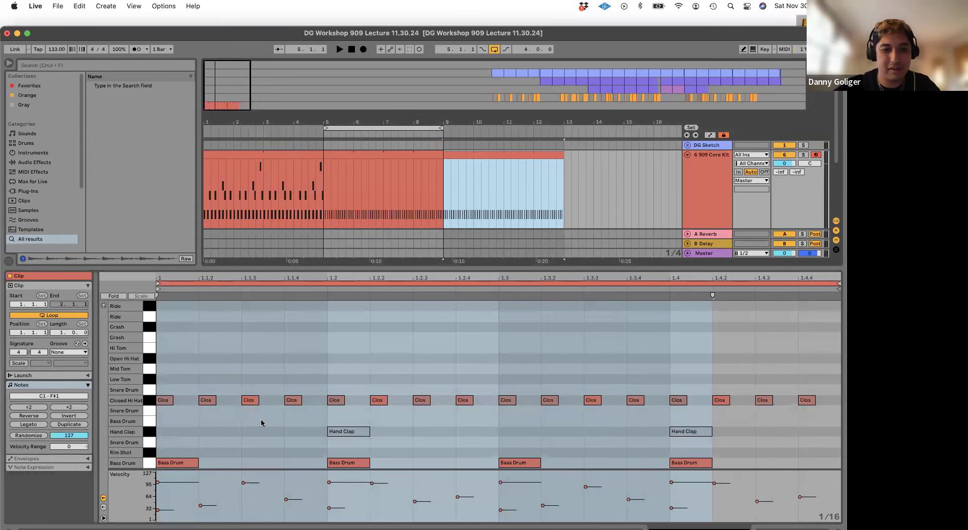
- Replace the copied clip's short hi-hats with full-length sixteenth-note Closed Hi Hats at uniform velocity across the bar
double_click(199, 403)
double_click(164, 400)
key(super+d)
key(super+d)
key(super+d)
drag(245, 412, 158, 397)
key(super+d)
key(super+d)
key(super+d)
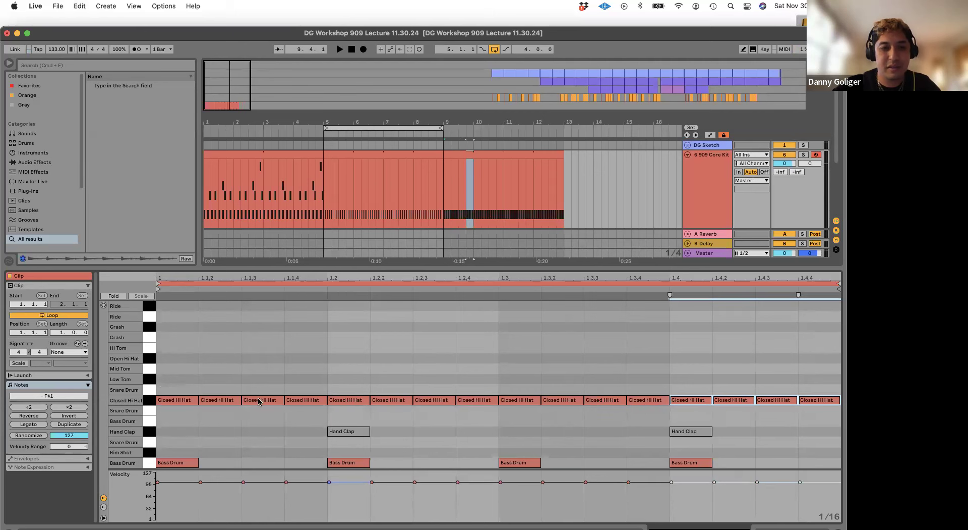
- Set every Closed Hi Hat note in the copied clip to velocity 79 and play it
click(149, 400)
drag(157, 482, 158, 488)
key(space)
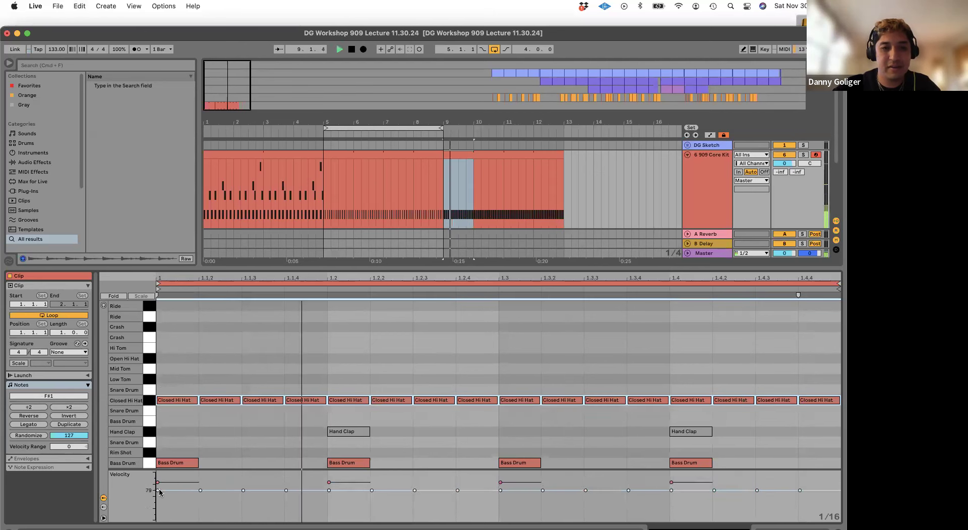
- Loop both hi-hat clips from bar 5, then shorten the loop to bars 5 to 9 to hear the varied-velocity version
click(537, 157)
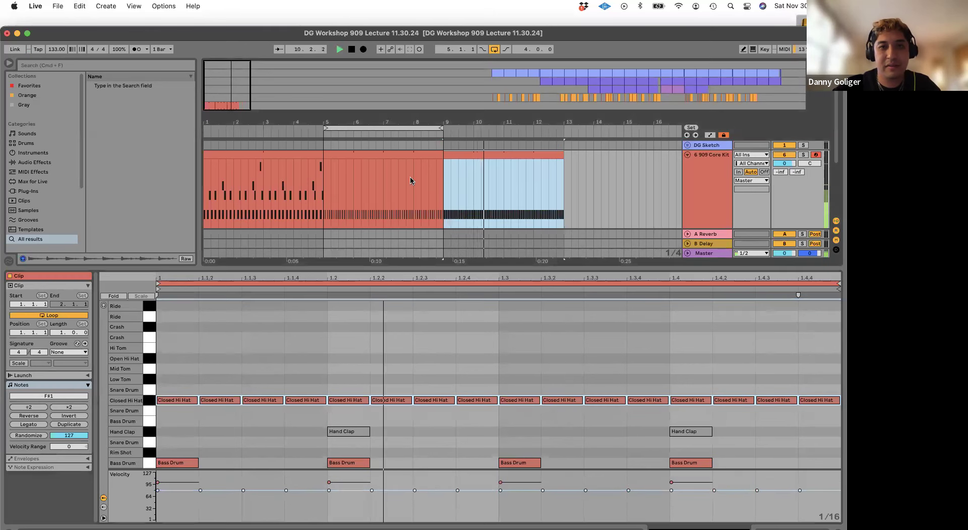
shift+click(401, 153)
key(super+l)
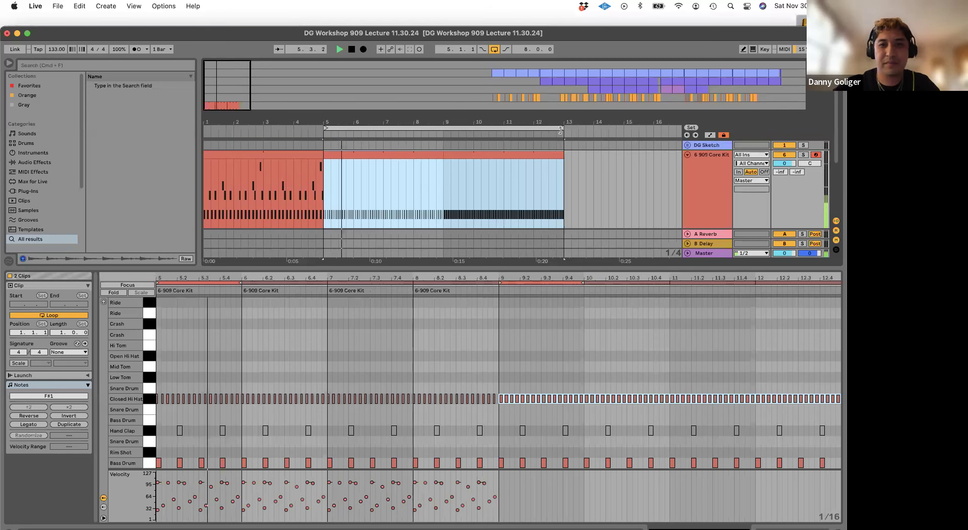
drag(562, 132, 442, 131)
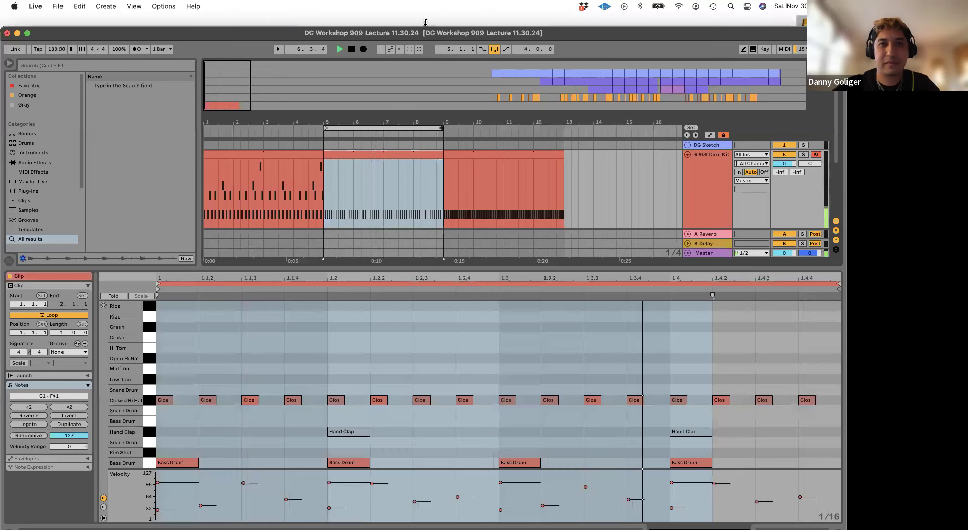
click(424, 22)
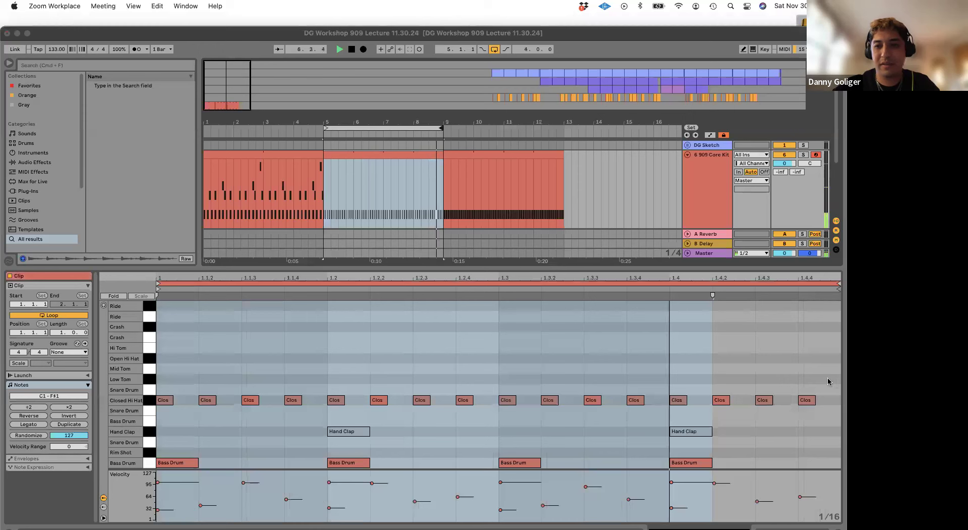
- Move the loop to bars 9 to 13 and listen to the uniform-velocity hi-hats for comparison
click(53, 40)
drag(402, 125, 532, 144)
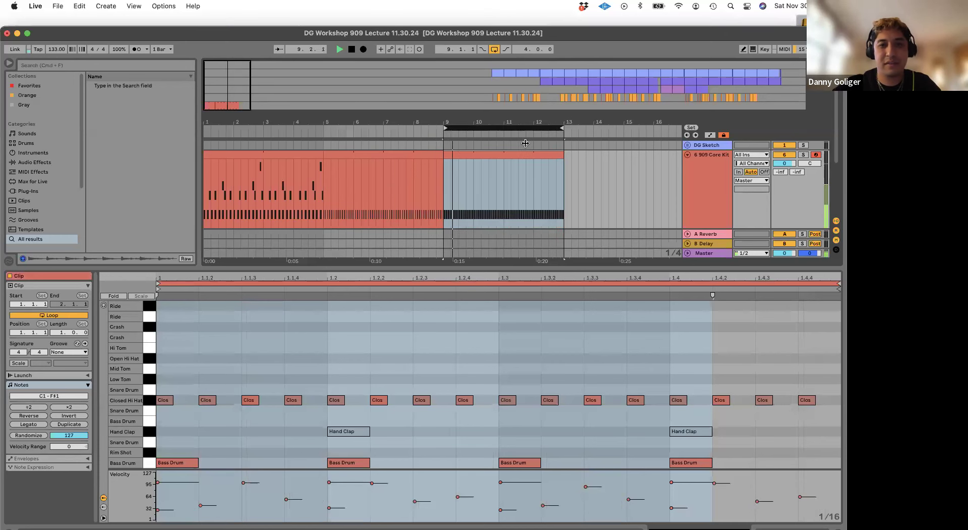
click(447, 25)
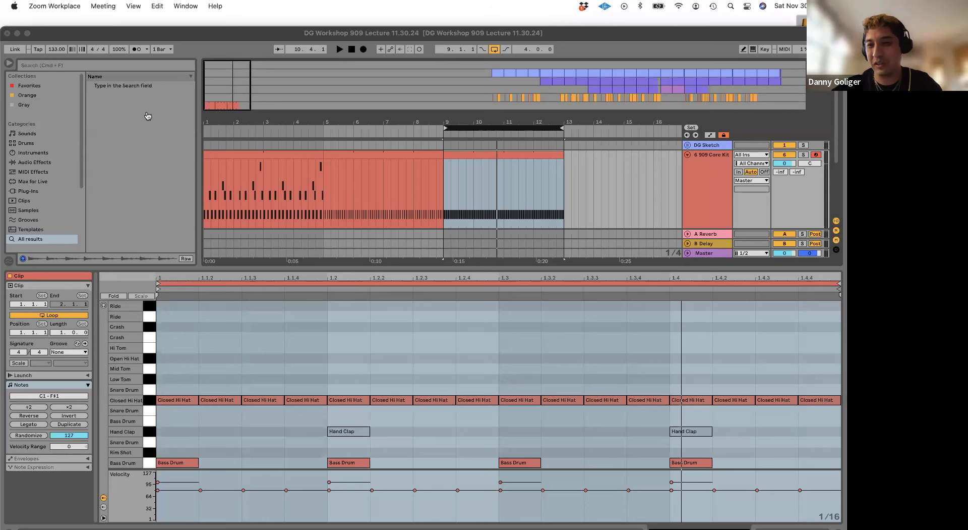
- Create an empty one-bar MIDI clip at bar 13 of the 909 Core Kit track
click(88, 36)
key(minus)
key(minus)
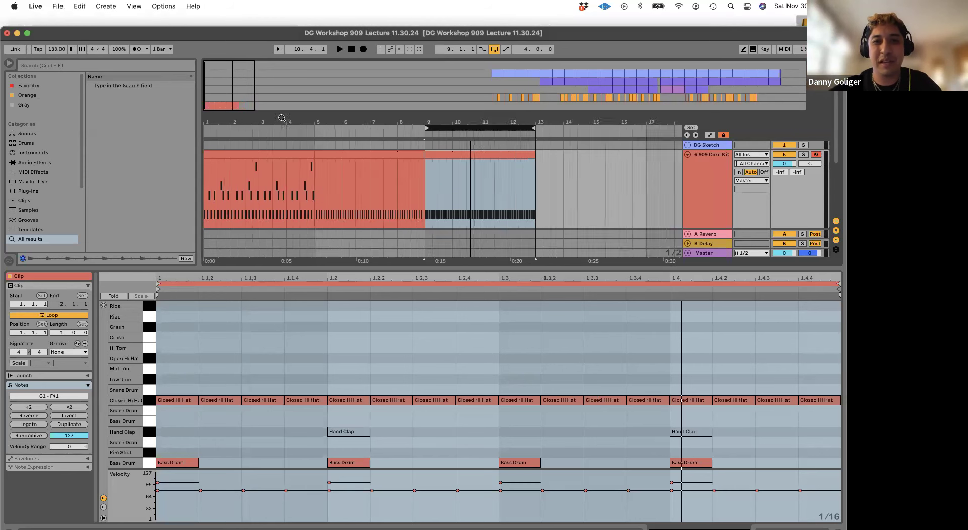
click(304, 199)
mouse_move(299, 196)
mouse_down()
mouse_move(322, 196)
mouse_move(309, 197)
mouse_up()
key(super+shift+m)
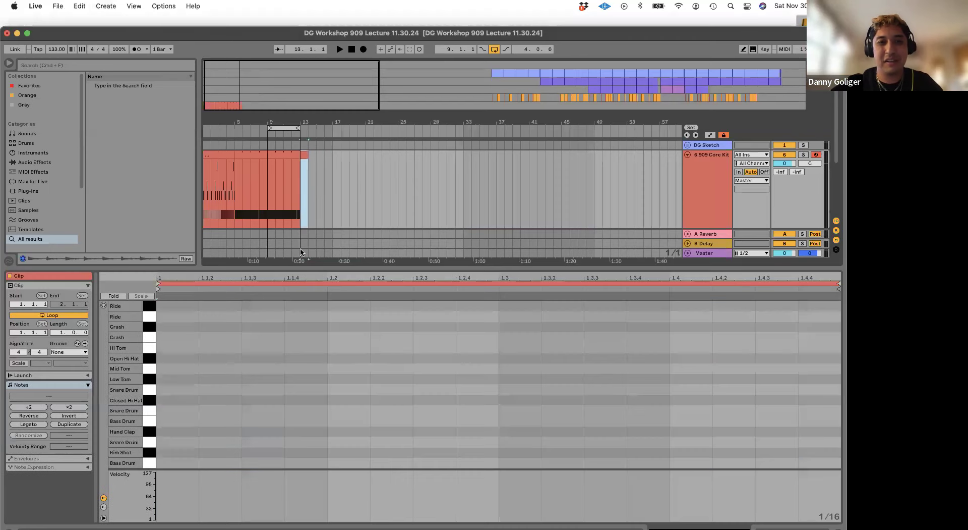
- Add Bass Drum notes on all four beats and Hand Clap notes on beats 2 and 4 of the empty clip
click(285, 154)
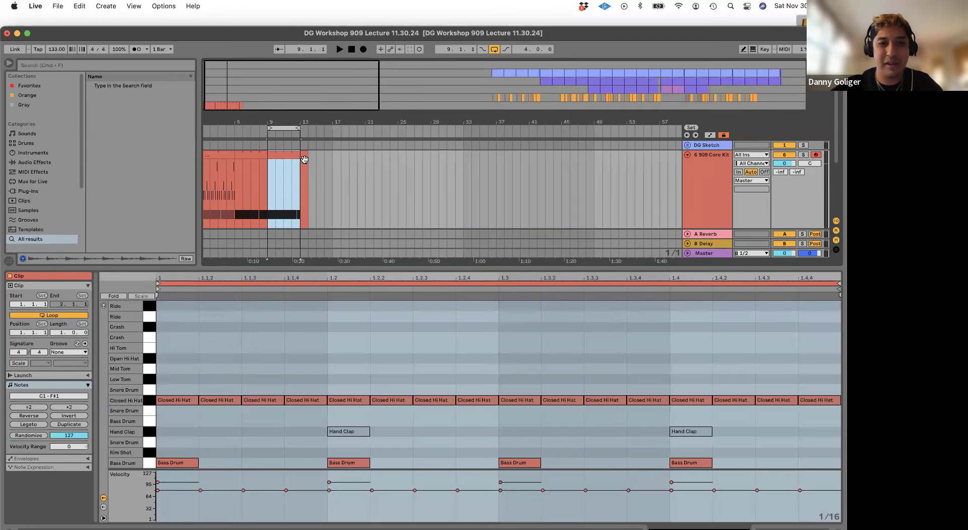
click(305, 159)
double_click(189, 463)
double_click(347, 462)
double_click(520, 462)
double_click(683, 463)
double_click(352, 431)
double_click(689, 431)
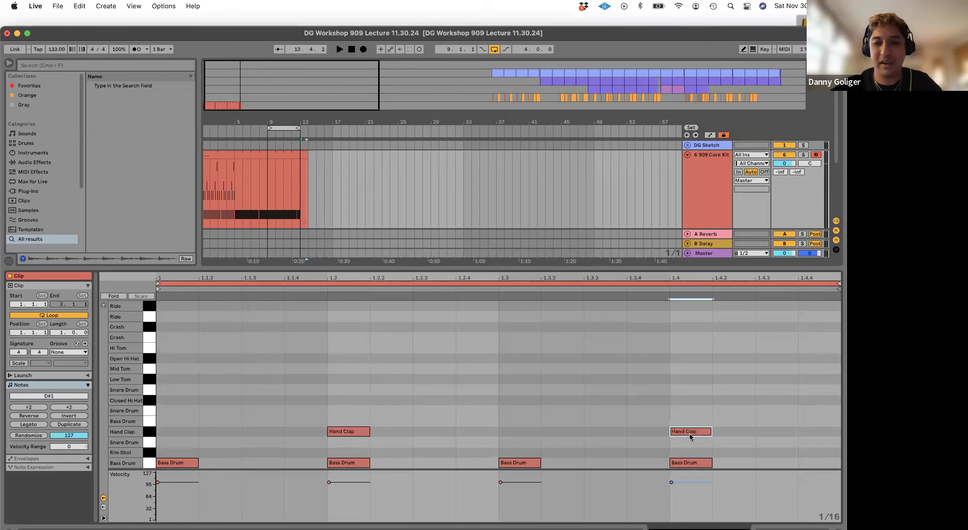
- Add offbeat Open Hi Hat notes at 1.1.3 and 1.2.3 and duplicate them to 1.3.3 and 1.4.3
double_click(259, 359)
double_click(443, 359)
drag(492, 368, 159, 466)
key(super+d)
click(358, 412)
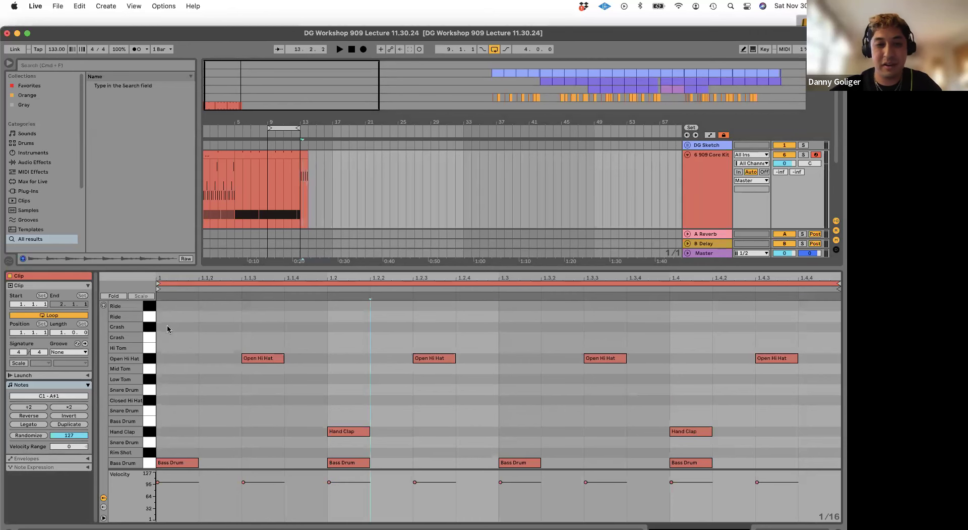
- Extend the new clip to the start of bar 17, loop bars 13 to 17, and start playback
drag(304, 156, 323, 161)
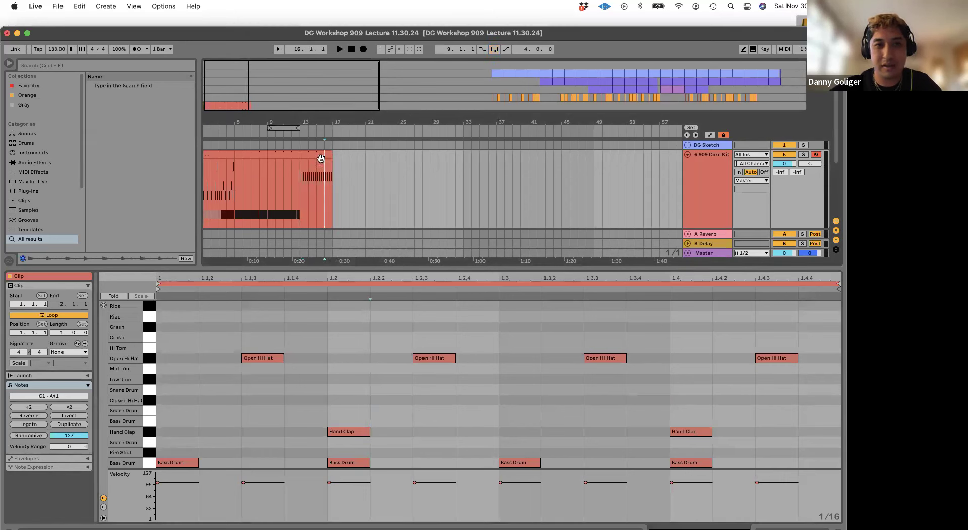
click(321, 158)
key(super+l)
key(space)
- Show the 909 Core Kit devices and set the Open Hi Hat pad's Decay to 327 ms
key(shift+Tab)
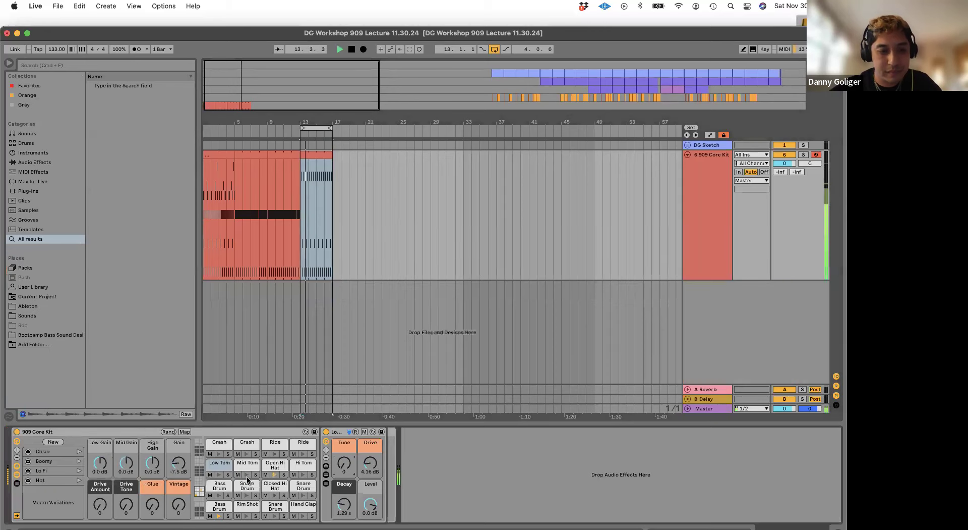
click(275, 465)
key(space)
key(space)
drag(358, 463, 357, 483)
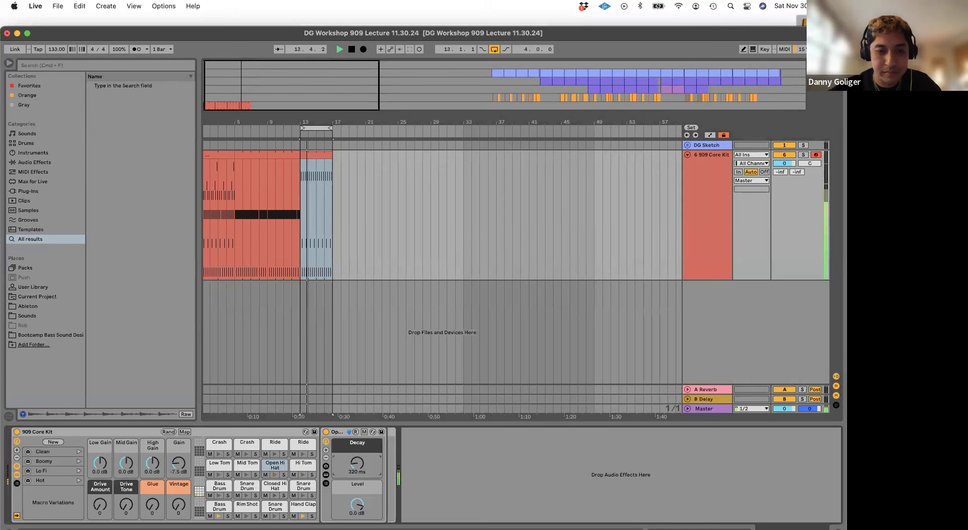
- Open the Hand Clap pad's sampler controls, transpose it to -3 st, and audition the change in the loop
click(303, 504)
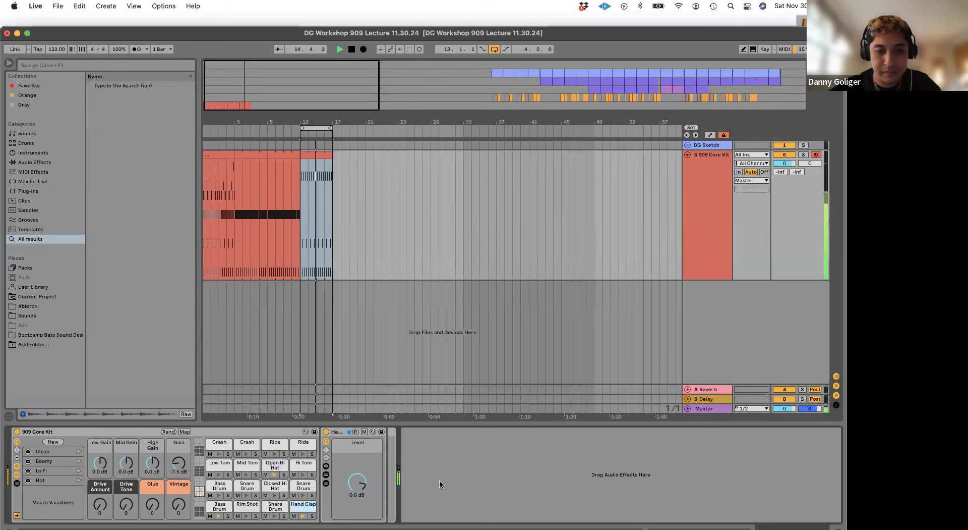
click(704, 432)
drag(698, 491, 698, 498)
key(space)
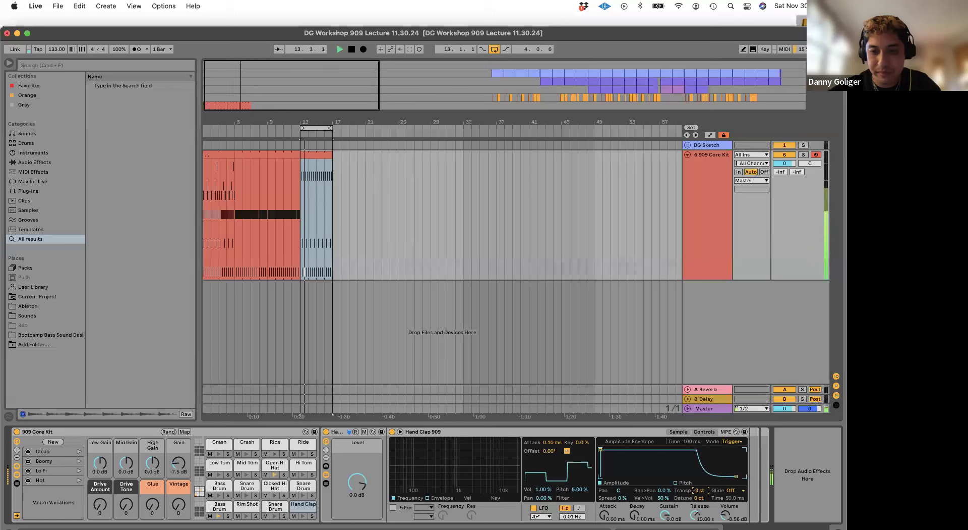
key(space)
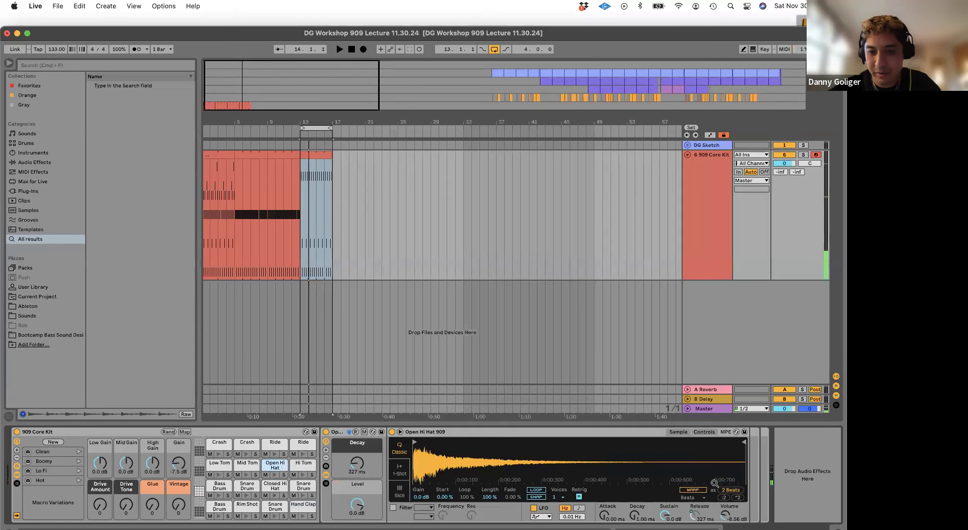
- Transpose the Open Hi Hat pad's sample to -3 st while the loop plays
click(704, 432)
key(space)
mouse_move(694, 490)
mouse_down()
mouse_move(695, 499)
mouse_move(694, 489)
mouse_up()
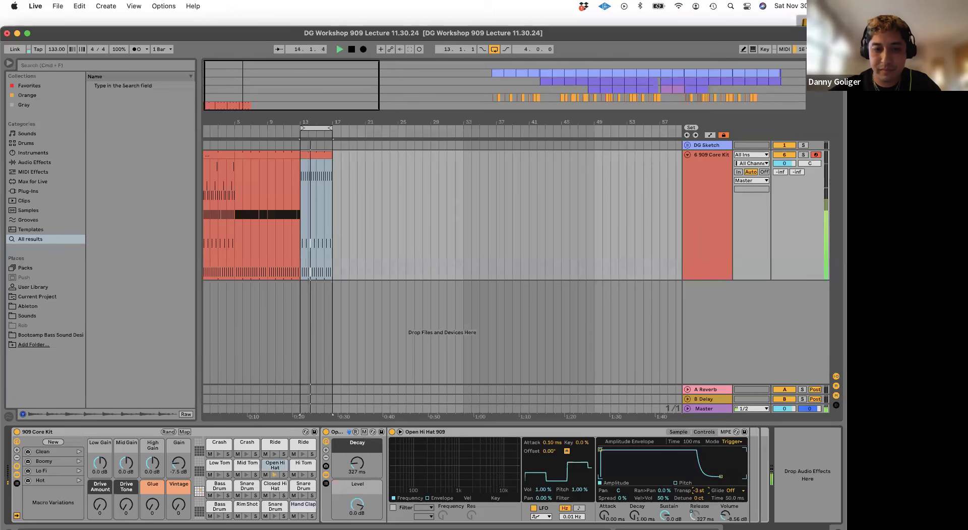
- Shorten the Open Hi Hat pad's Decay to 248 ms, open the Hand Clap pad's controls, and stop the loop
drag(356, 460, 355, 464)
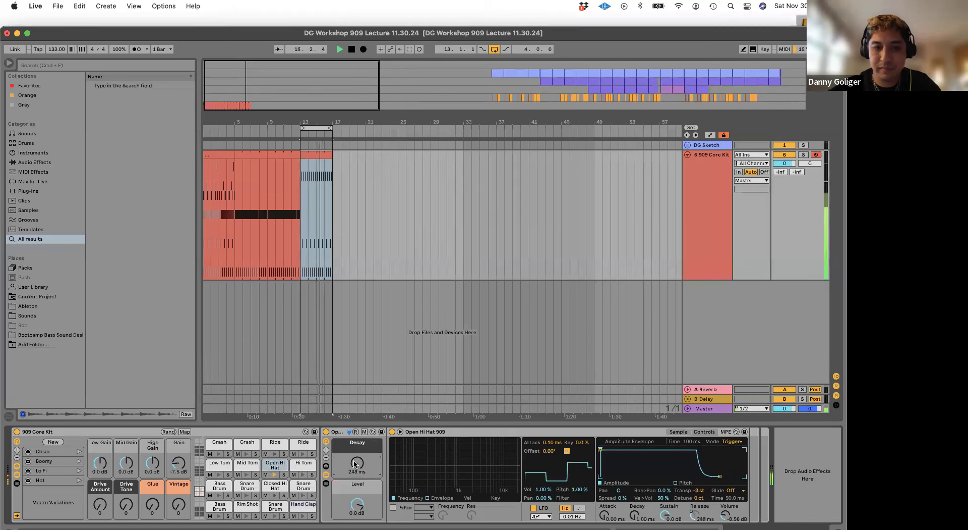
click(302, 505)
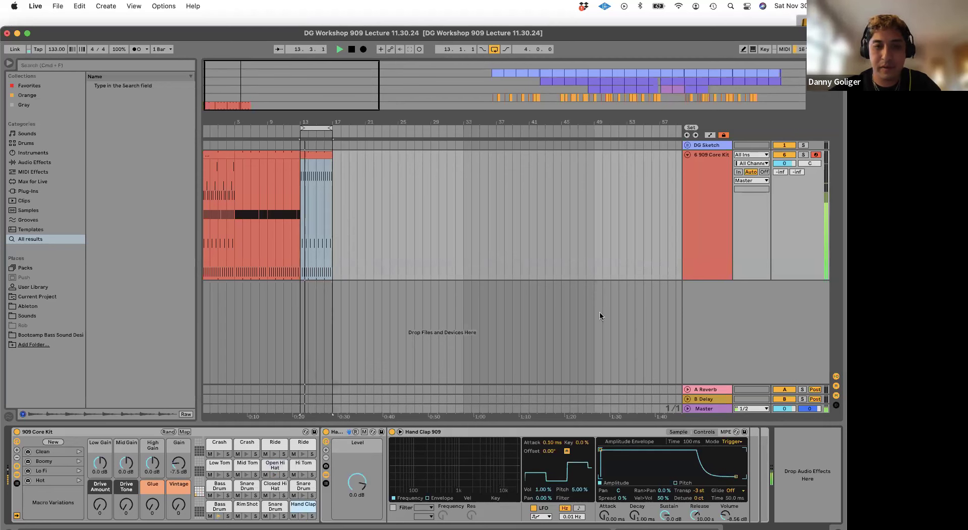
click(328, 123)
key(space)
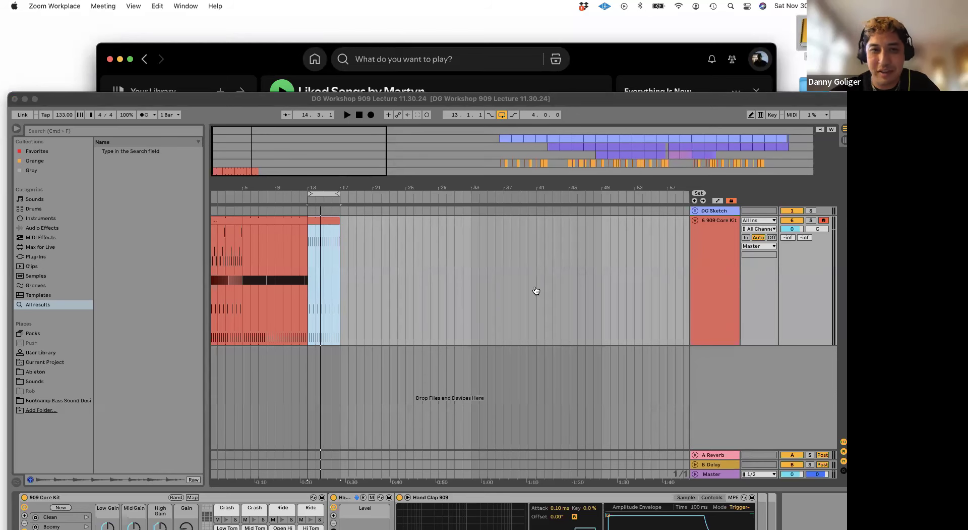
- Open the notes of the clip at bar 13 and toggle the velocity lane to examine the note velocities, leaving it hidden
drag(92, 104, 90, 25)
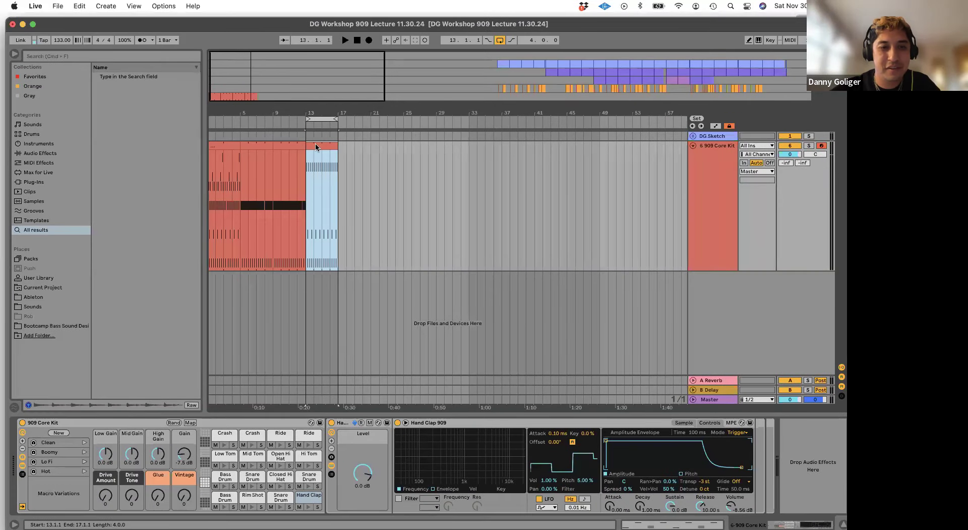
double_click(319, 147)
click(109, 490)
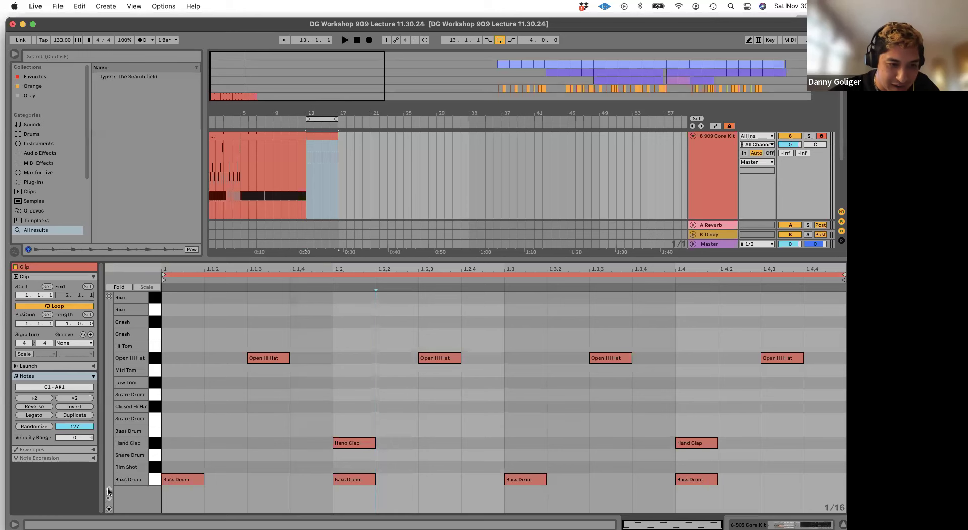
click(109, 489)
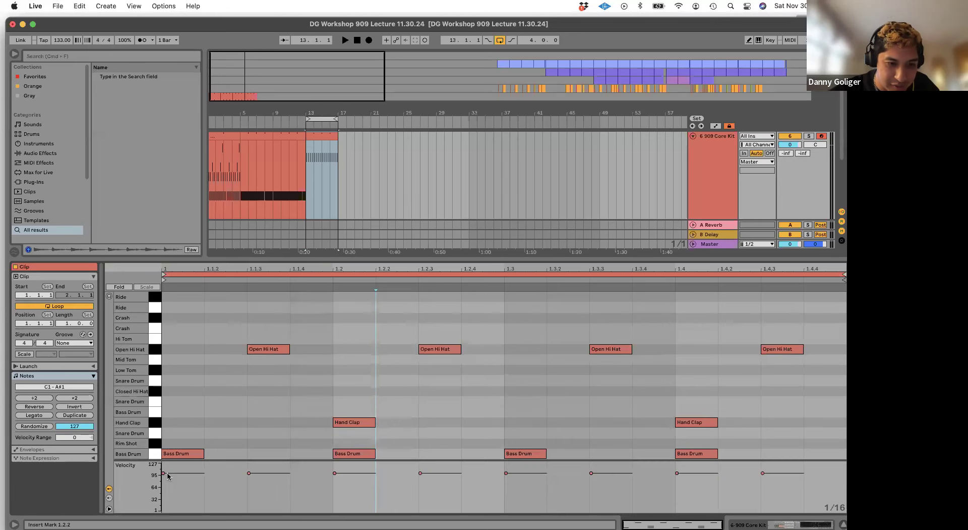
click(109, 489)
click(109, 489)
click(110, 488)
click(110, 488)
click(109, 489)
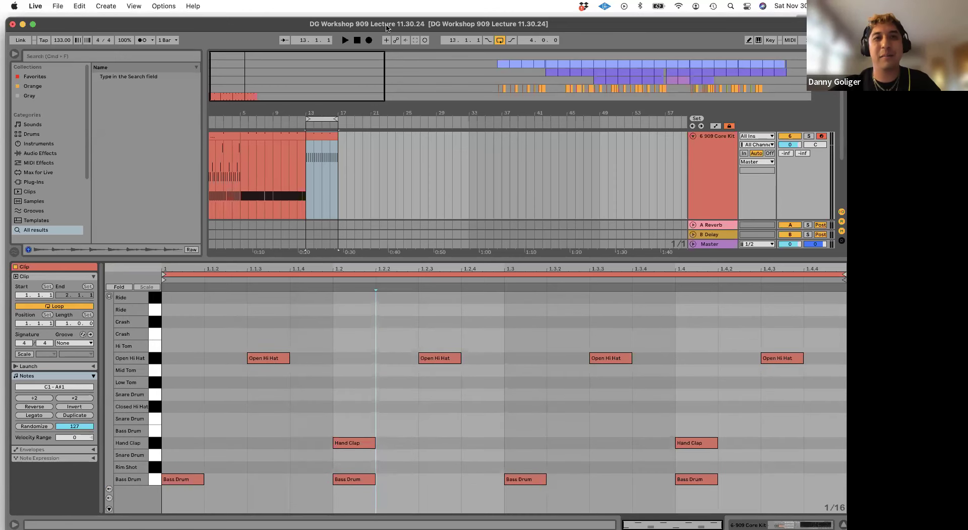
- Add a Snare Drum note at 1.2.4 in the bar 13 clip and audition it with the Snare Drum pad's controls open
drag(628, 24, 631, 66)
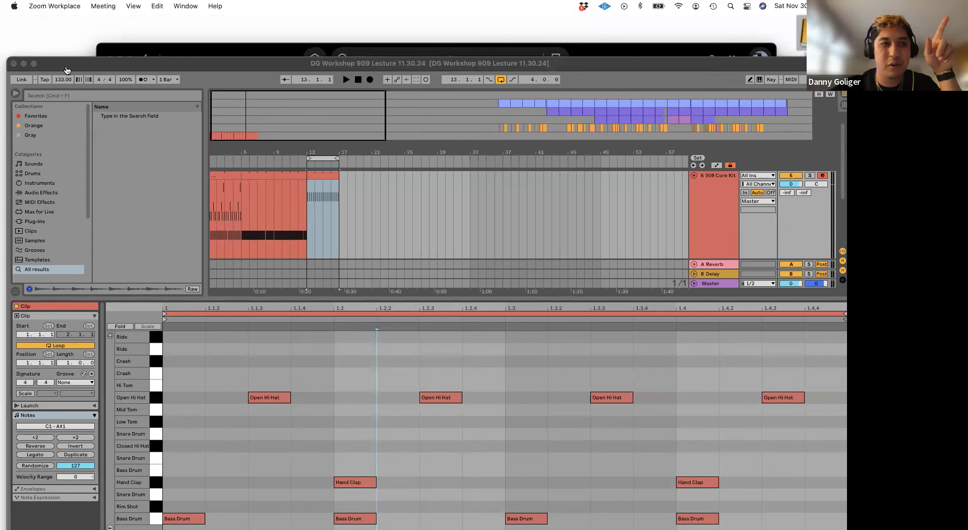
drag(66, 64, 63, 27)
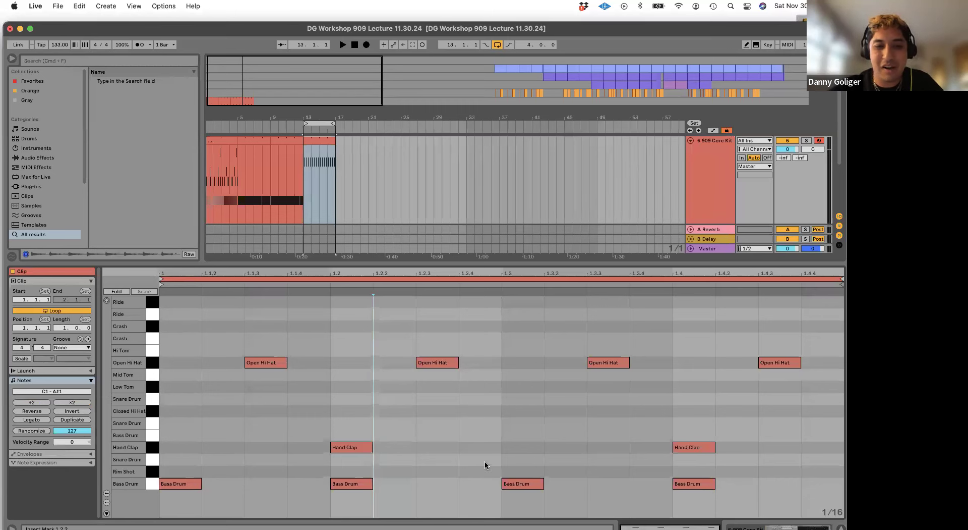
click(160, 355)
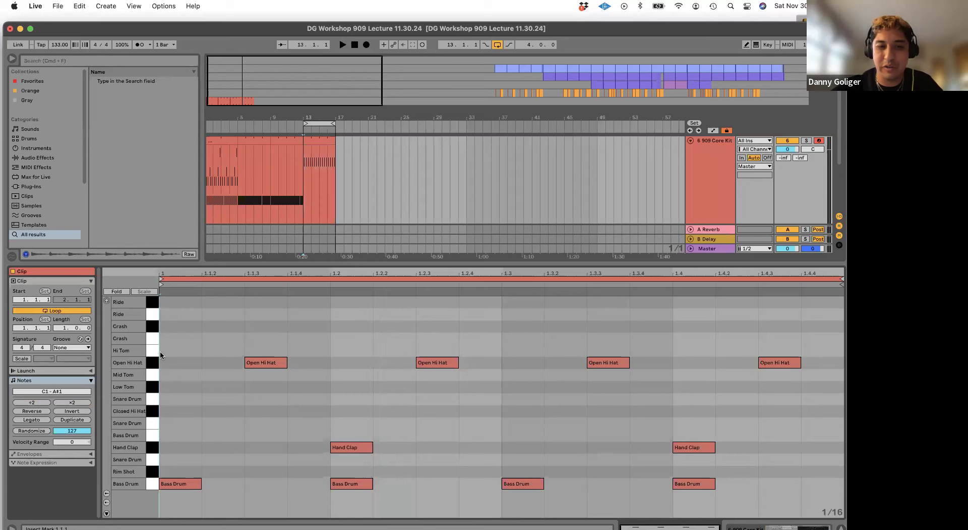
double_click(483, 459)
click(310, 133)
click(320, 161)
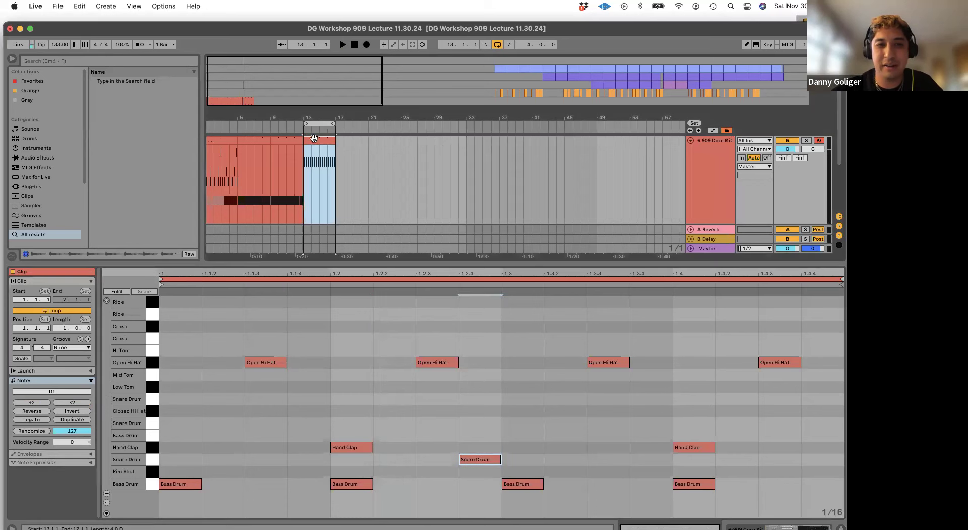
key(shift+Tab)
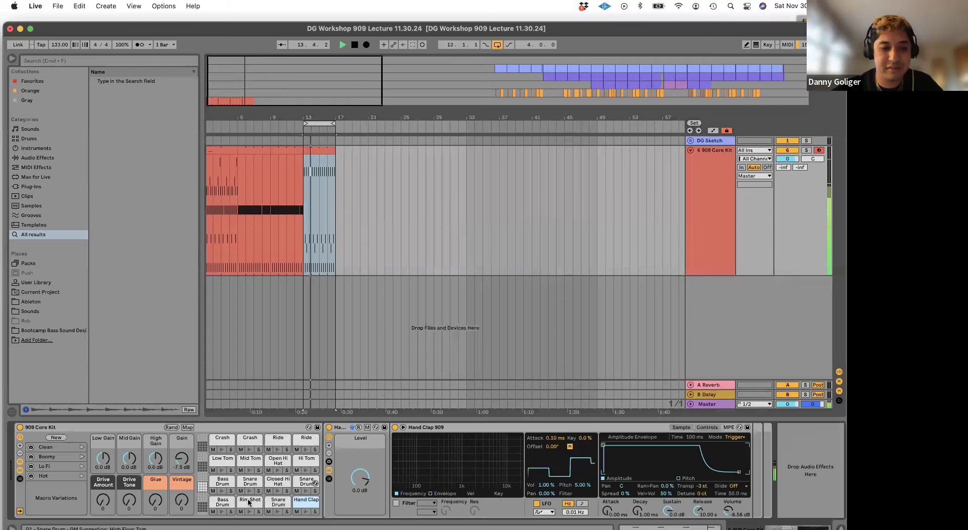
click(283, 502)
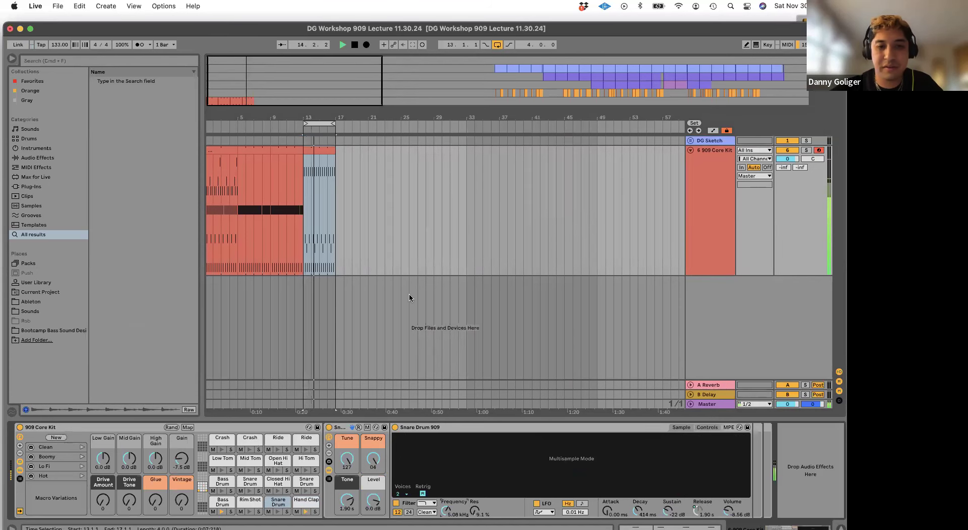
- Duplicate the clip's contents to make a two-bar loop, add a Snare Drum note at 2.3.2, and play it back
double_click(329, 160)
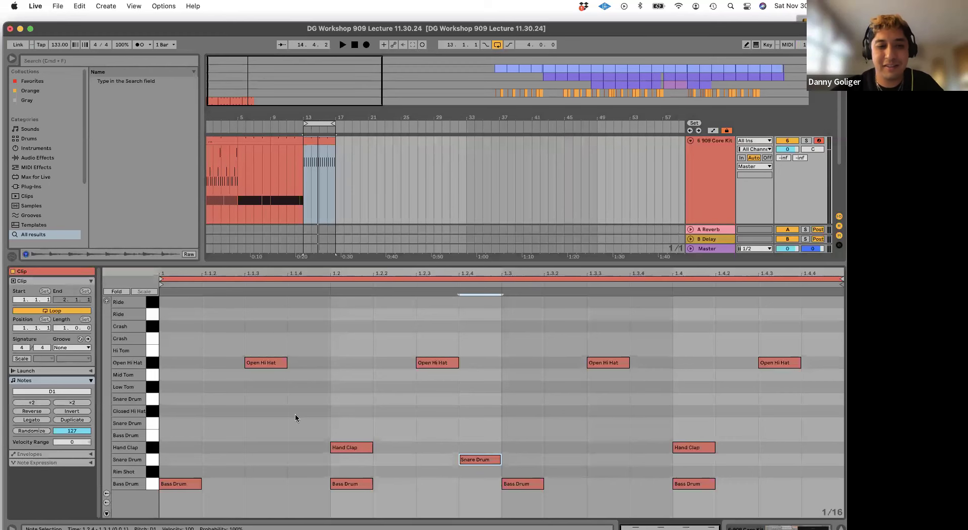
click(338, 429)
key(space)
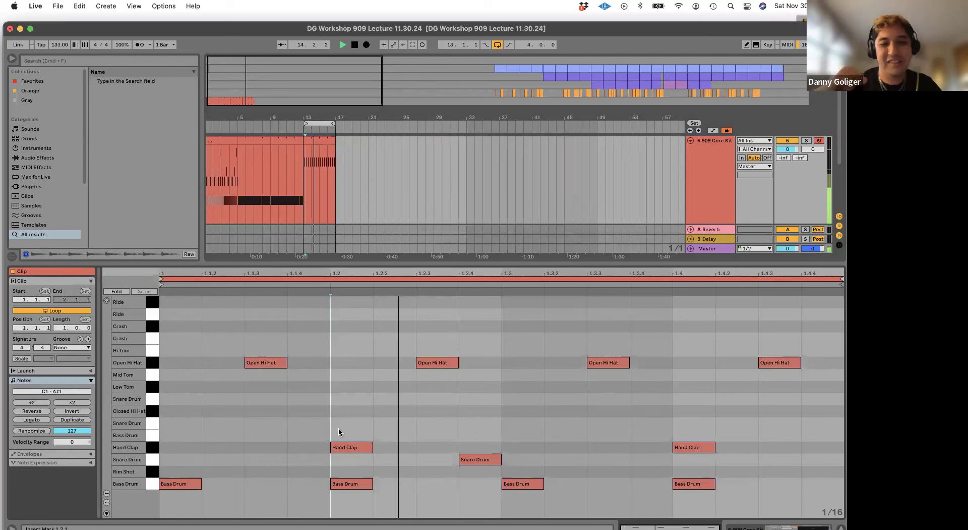
key(space)
click(73, 420)
double_click(706, 459)
key(space)
- Raise the Snare Drum pad's filter frequency to 9.52 kHz while the loop plays, and stop playback
key(shift+Tab)
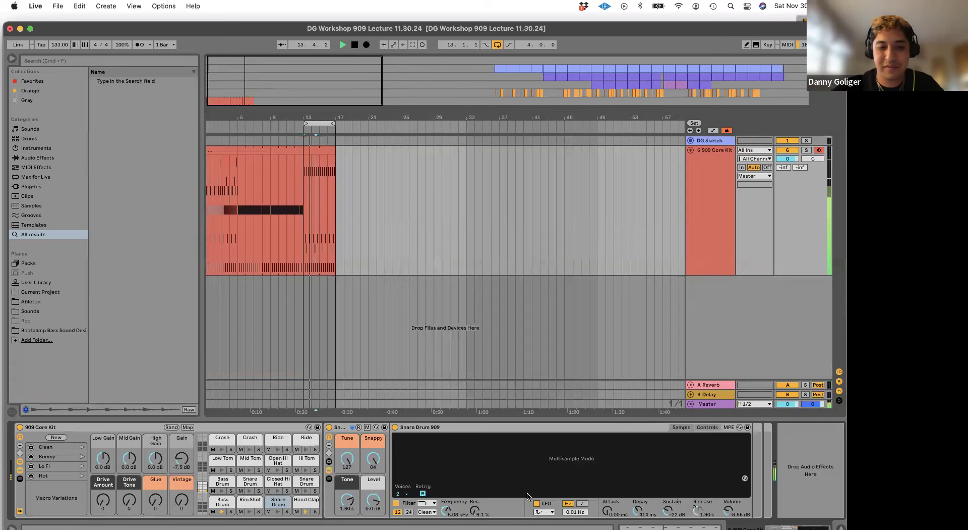
drag(442, 501, 441, 488)
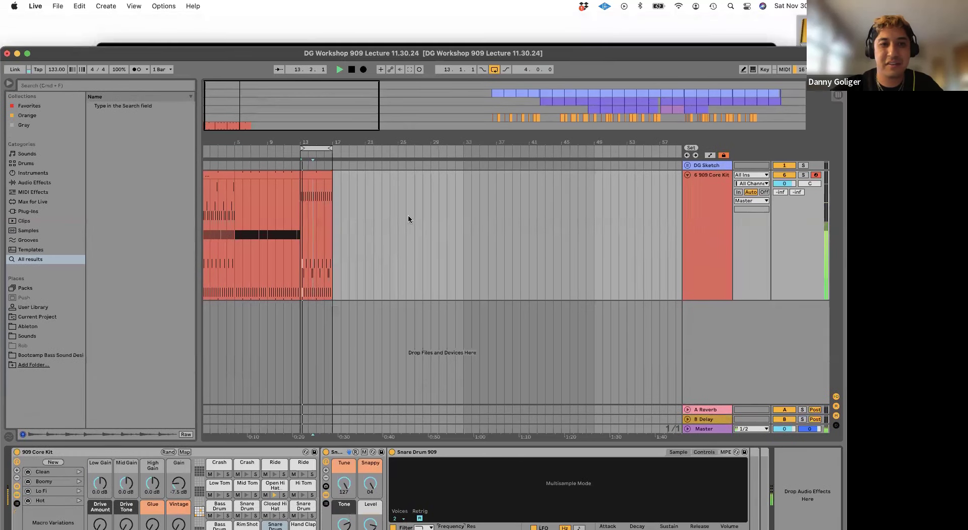
key(space)
- Reopen the bar 13 clip's notes and delete all of its Snare Drum notes
double_click(317, 222)
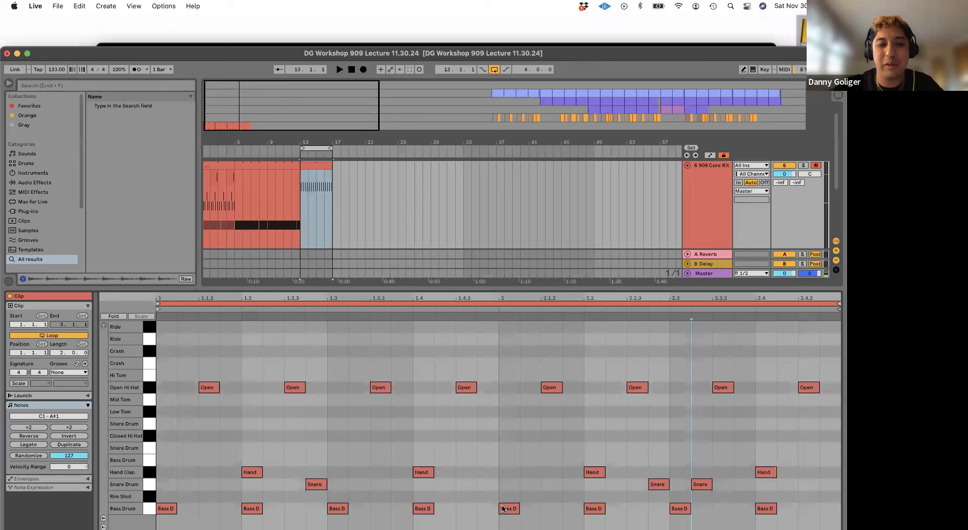
click(150, 486)
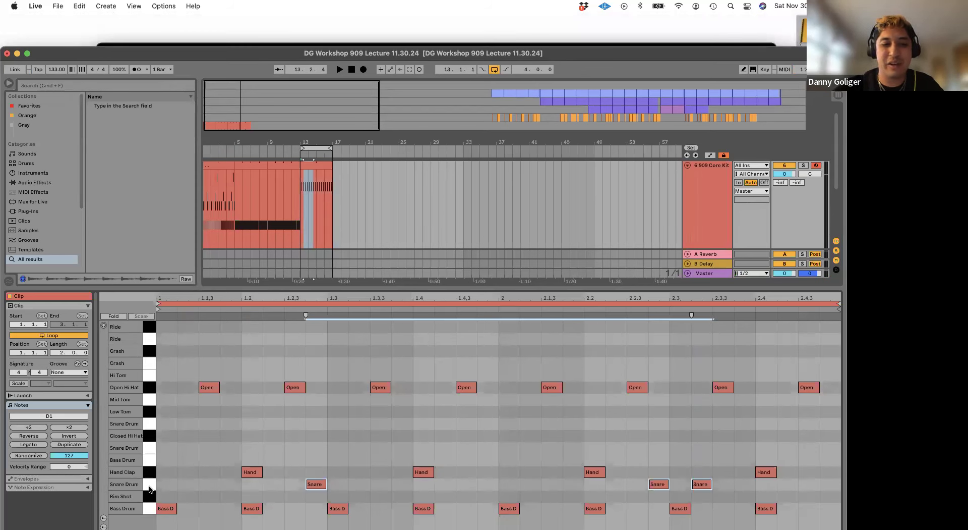
key(Delete)
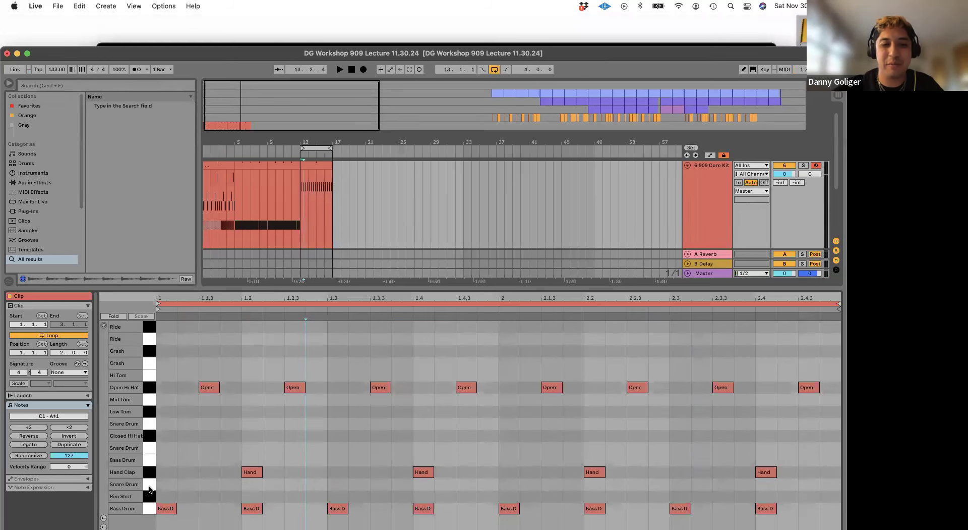
- Add Closed Hi Hat notes at 1.3.2, 2.3.2 and 2.4.4 and play the loop
double_click(355, 435)
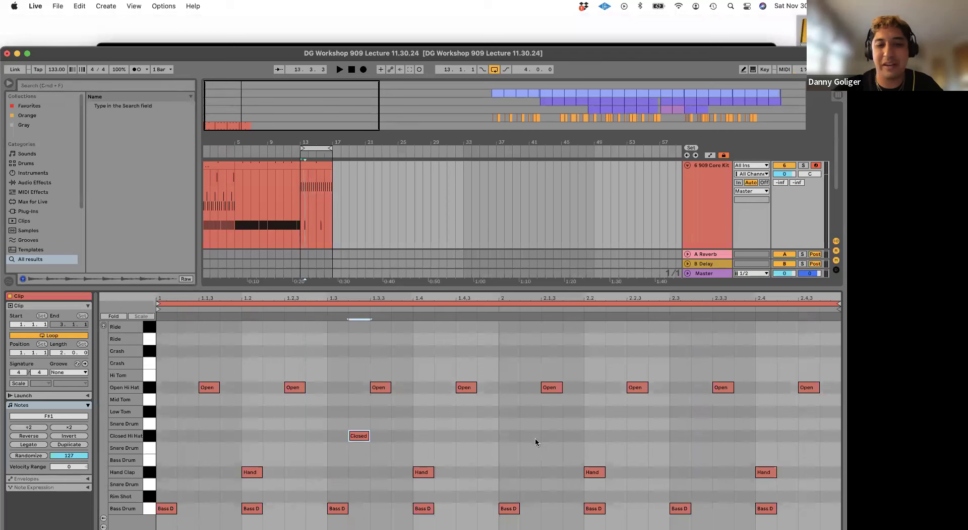
click(620, 437)
click(704, 438)
double_click(705, 438)
key(space)
click(598, 447)
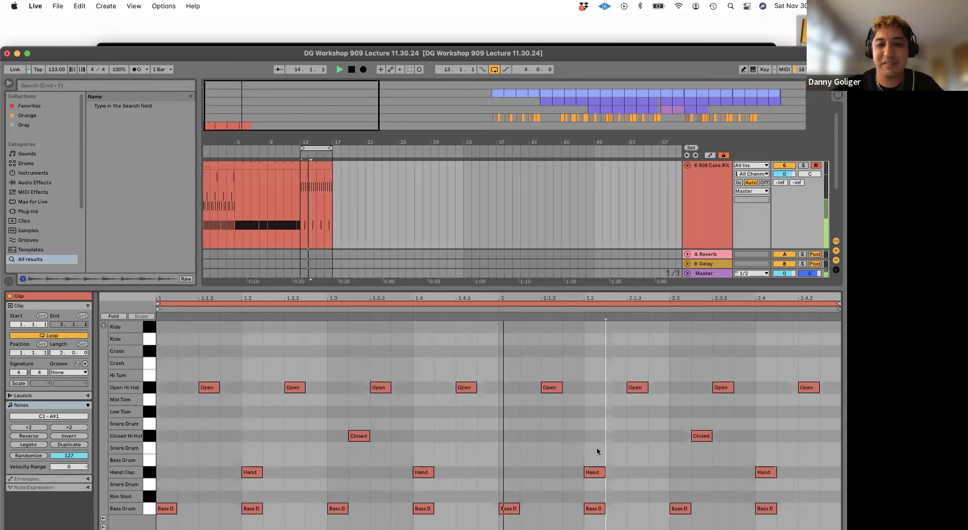
double_click(834, 434)
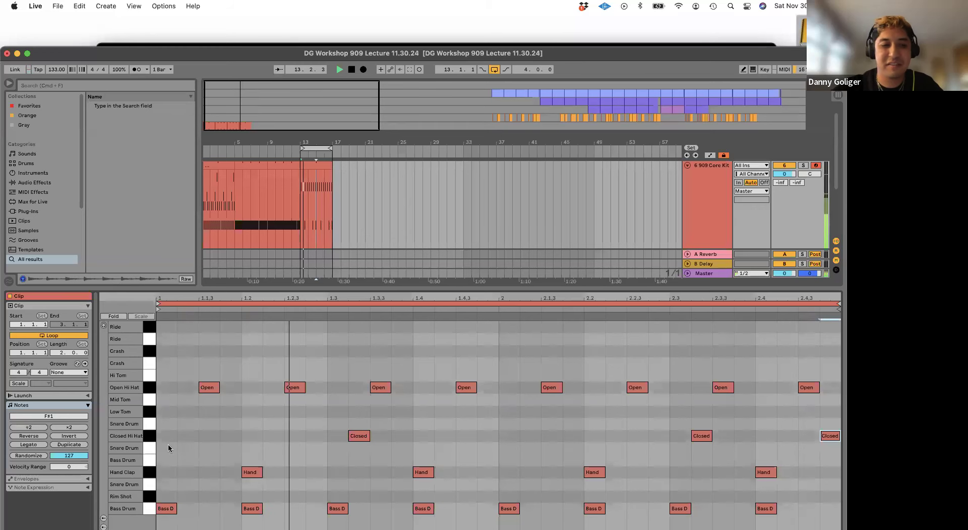
- Open the Closed Hi Hat pad's sampler controls, transpose it to -8 st, and set Decay to 488 ms and Level to about -6.9 dB
key(shift+Tab)
drag(268, 58, 265, 6)
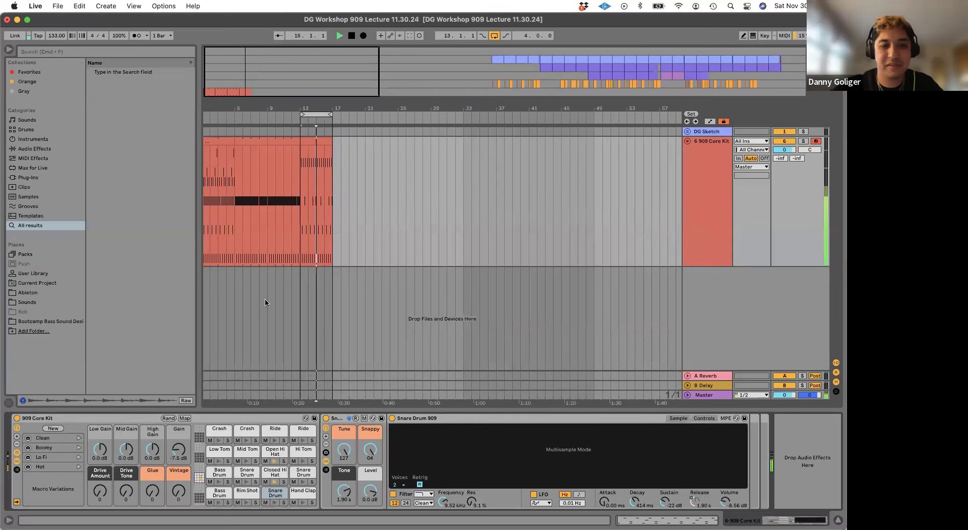
click(272, 472)
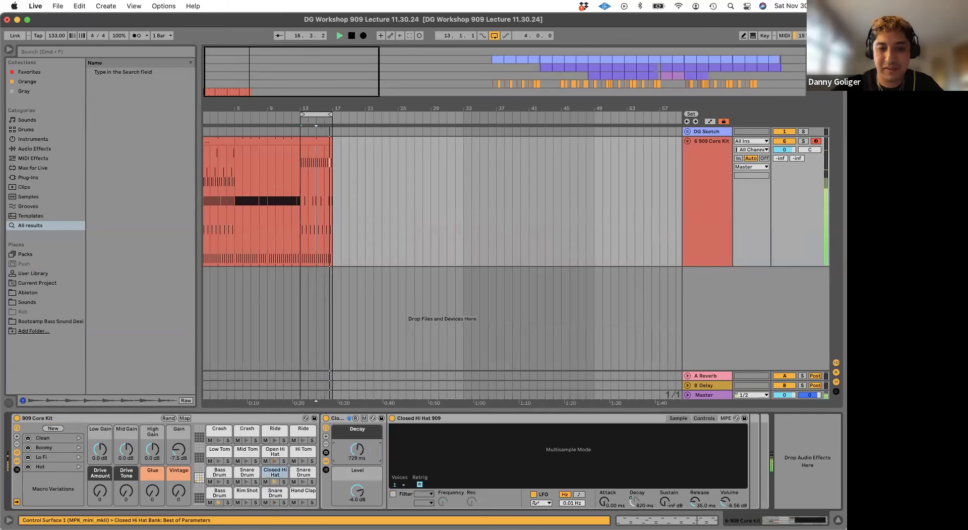
click(706, 418)
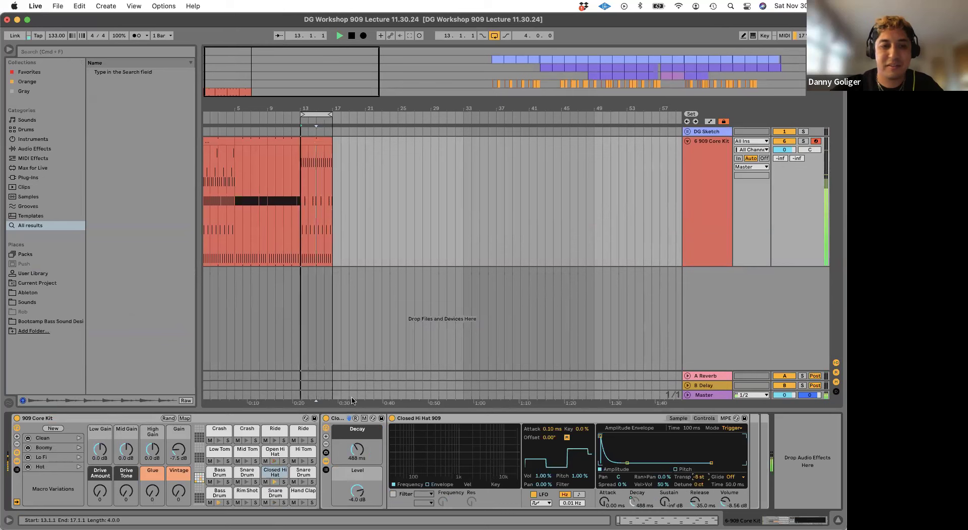
drag(357, 490, 357, 499)
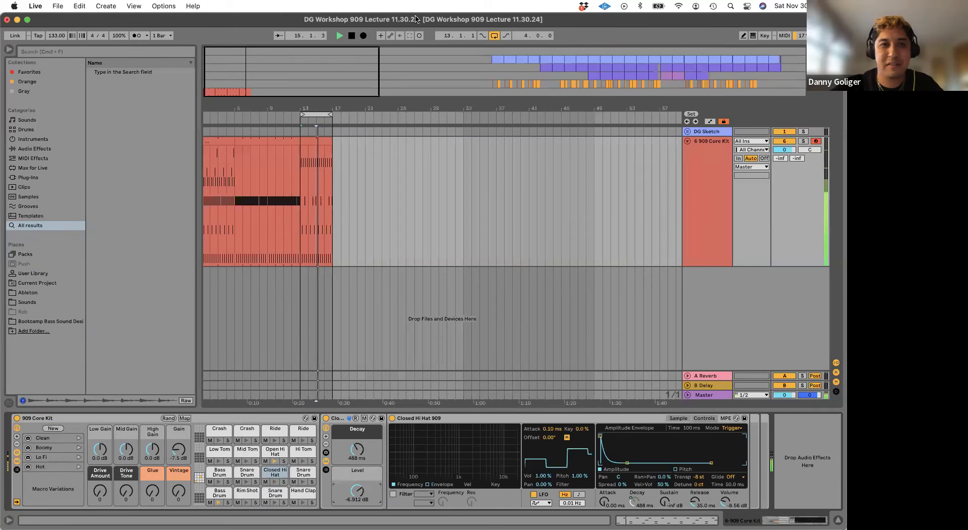
drag(416, 19, 416, 45)
click(441, 29)
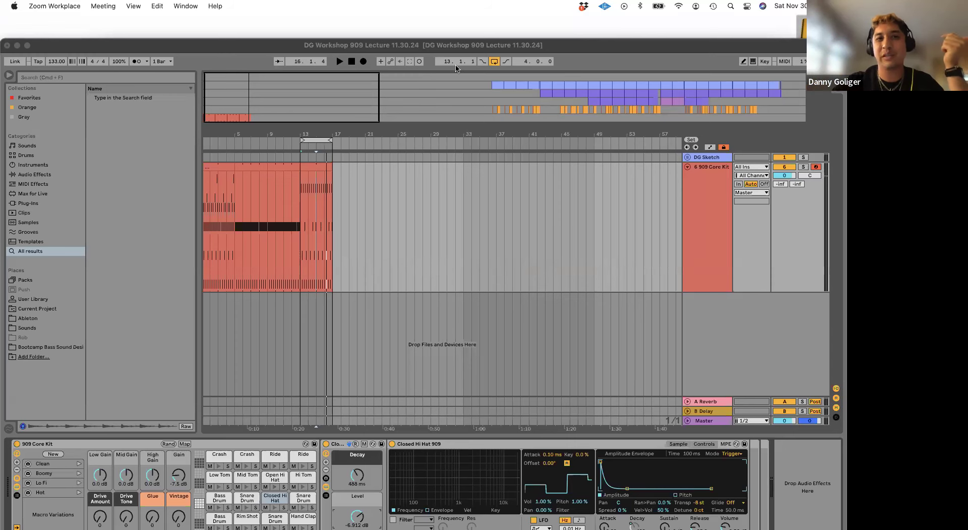
- Copy the clip at bar 13 to bar 17 and open the copy's notes
click(437, 245)
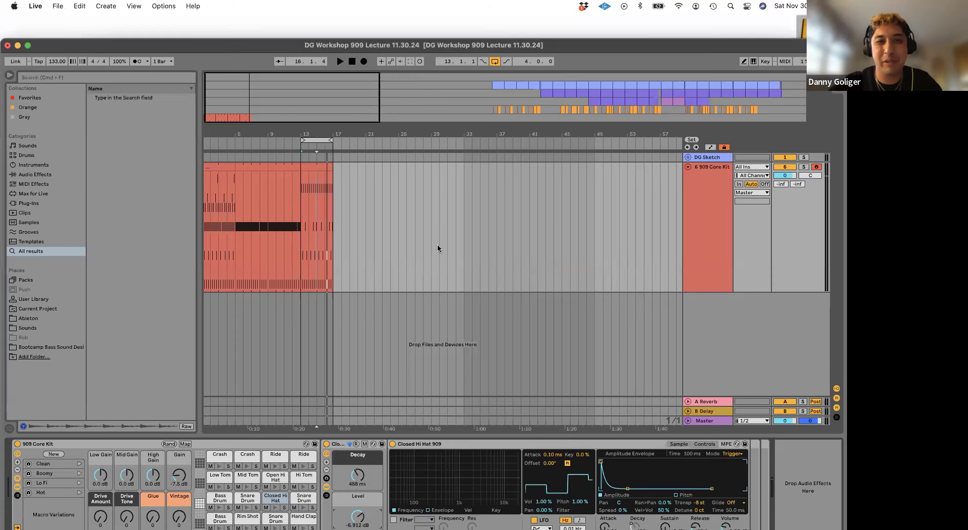
click(357, 168)
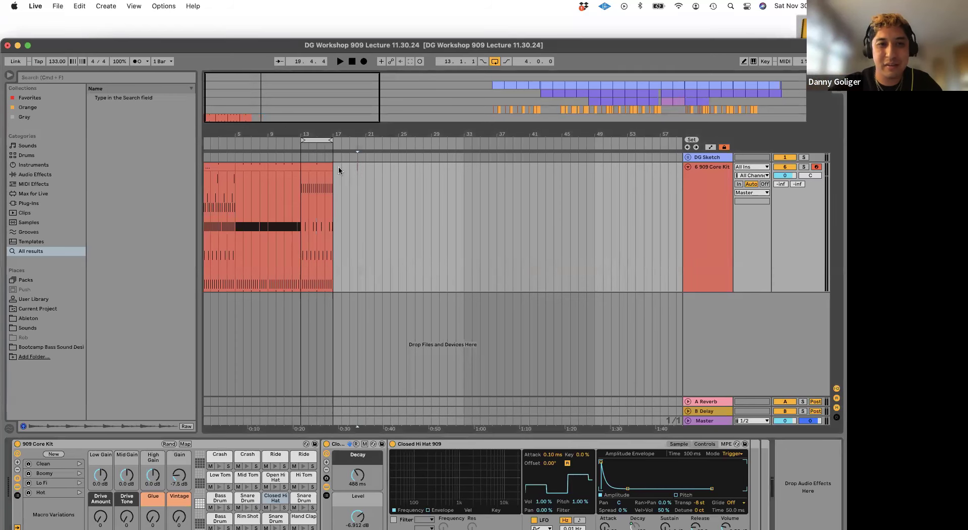
drag(318, 167, 340, 171)
double_click(348, 171)
- Move the Bass Drum notes at 1.2 and 1.3 to 1.2.4 and 1.3.3, and remove the one at 1.4
drag(248, 503, 311, 504)
click(335, 502)
drag(379, 509, 383, 507)
click(429, 506)
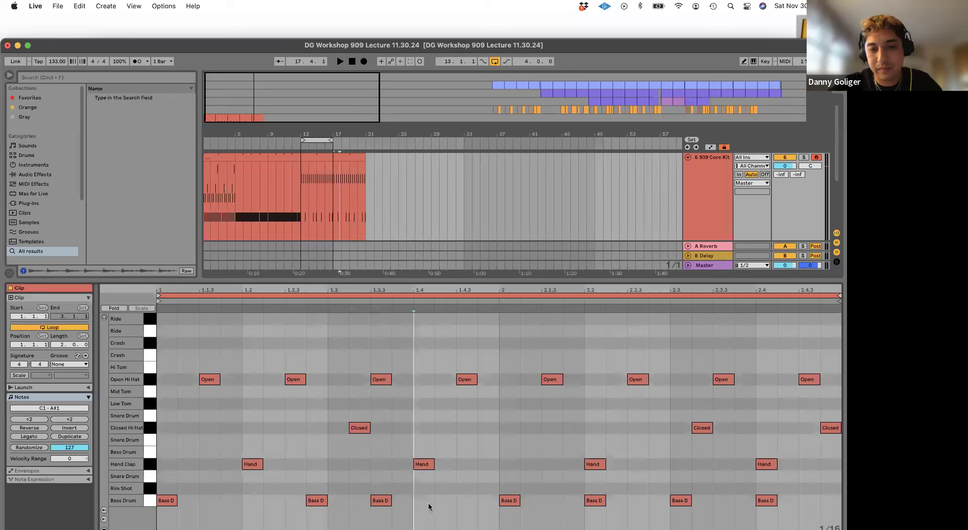
- Try the pattern without the Bass Drum note at the start of bar 2, put the note back, and play it again
double_click(510, 501)
key(space)
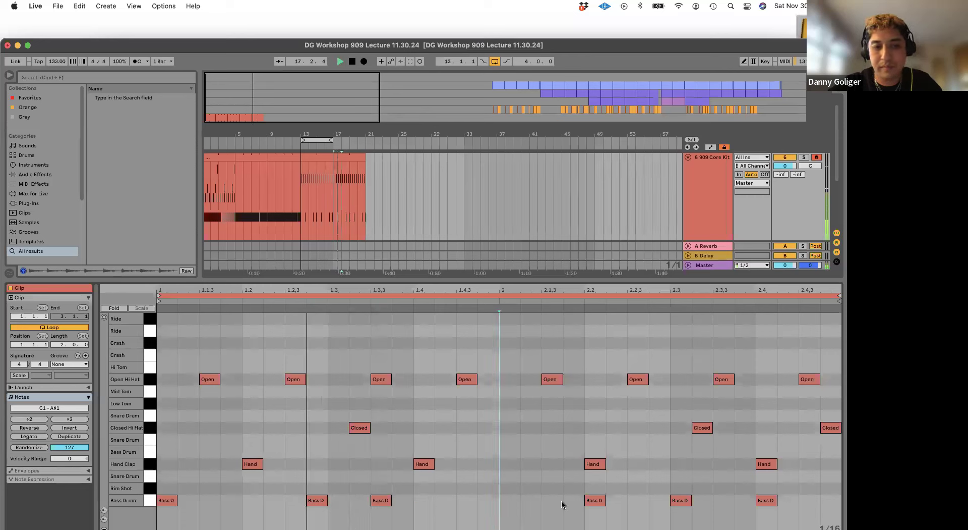
key(space)
double_click(506, 489)
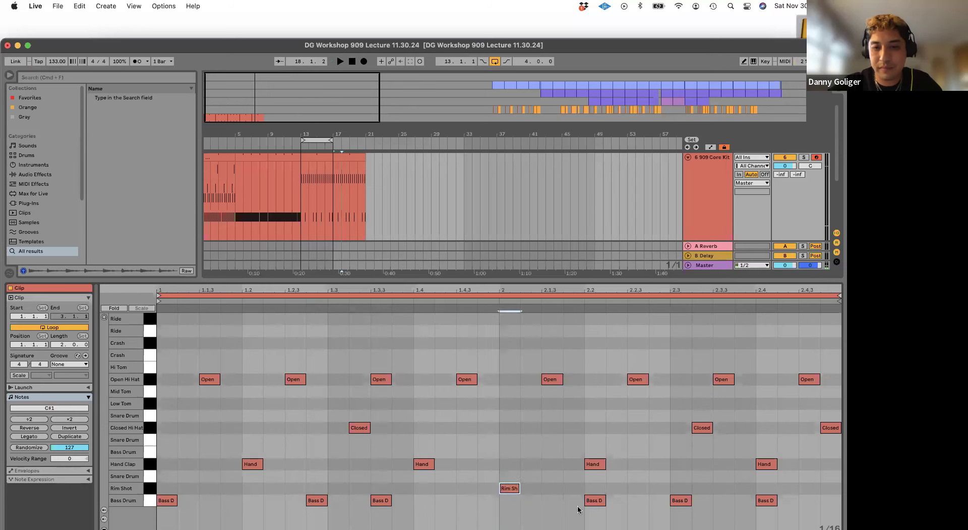
drag(507, 493, 507, 504)
key(space)
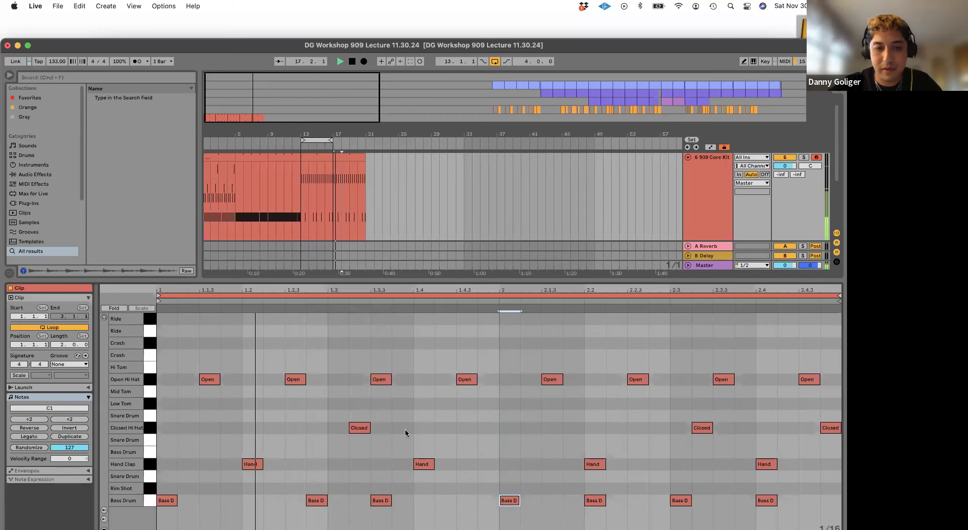
- Move all Closed Hi Hat notes to the Snare Drum row, select the Open Hi Hat notes, and show the kit's devices
click(150, 427)
drag(354, 429, 357, 477)
click(148, 383)
key(shift+Tab)
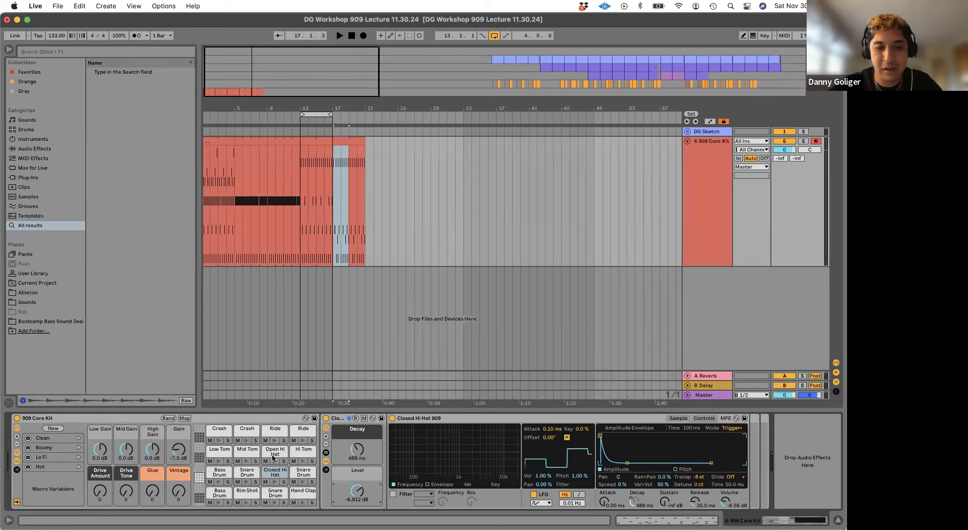
- Play the pattern and shorten the Open Hi Hat's sound: Decay macro to 200 ms, envelope Decay about 102 ms, Sustain to -inf dB
click(274, 450)
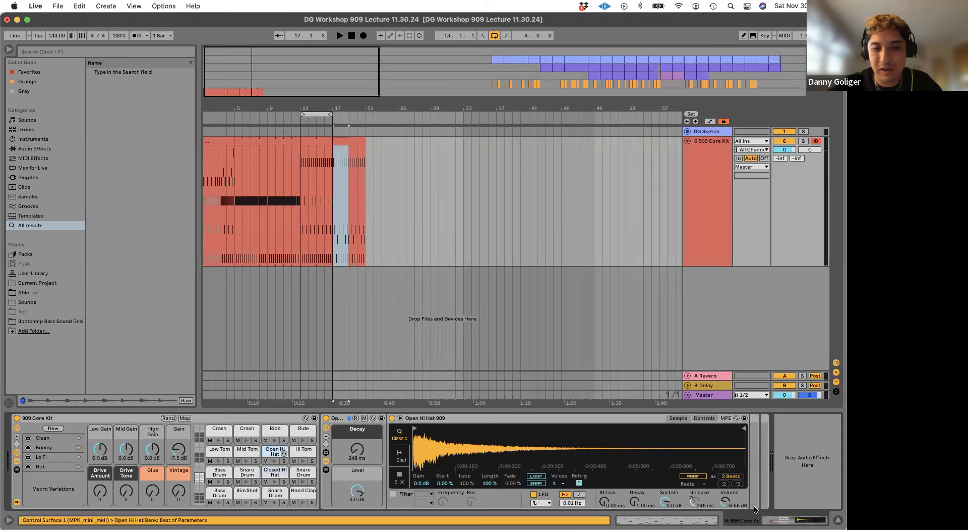
click(704, 418)
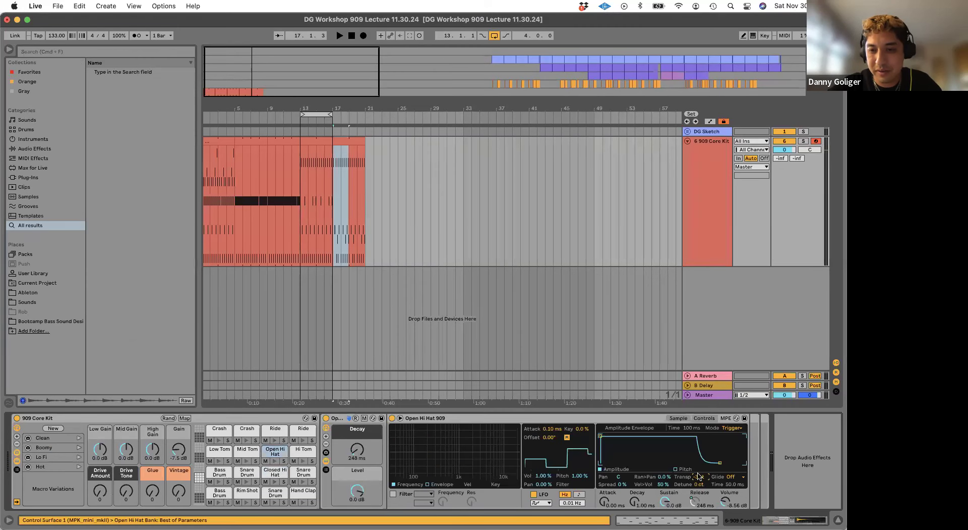
key(space)
drag(357, 449, 357, 457)
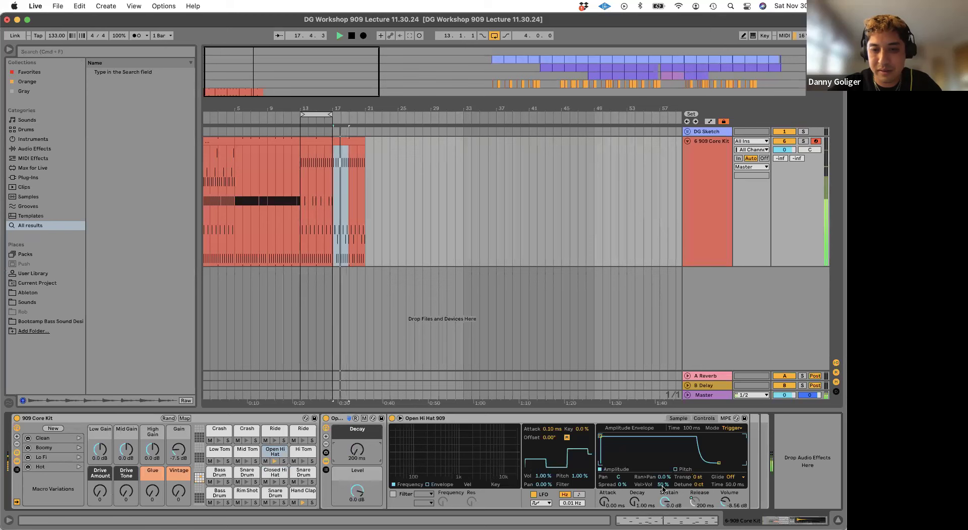
drag(666, 501, 635, 517)
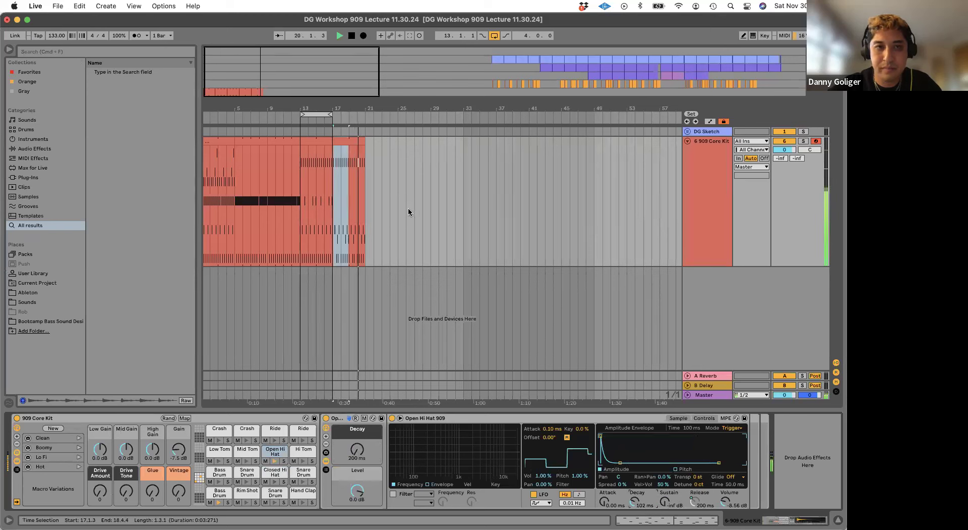
- Loop the clip at bar 17 and rework its second-bar Bass Drum notes to fall at 2.2.4 and 2.3.3, dropping the extra one
click(345, 141)
key(super+l)
double_click(345, 140)
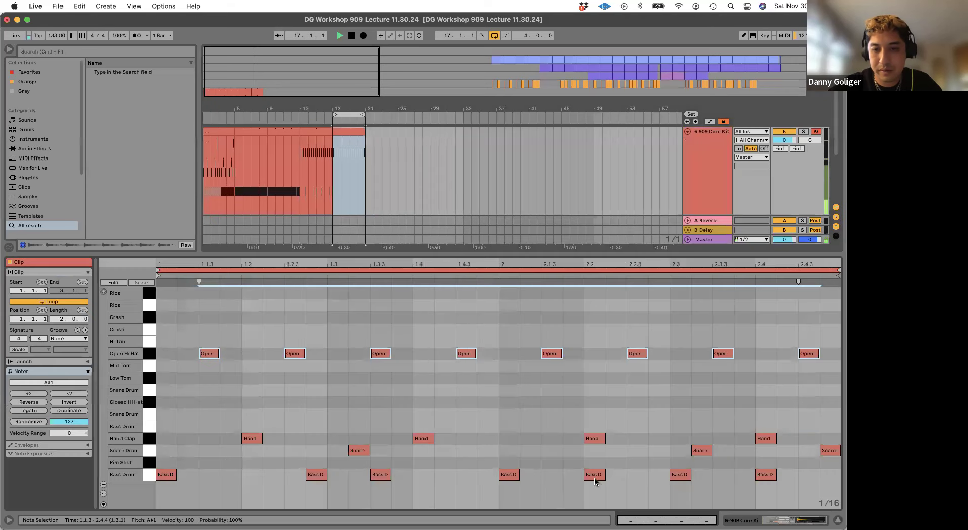
double_click(665, 476)
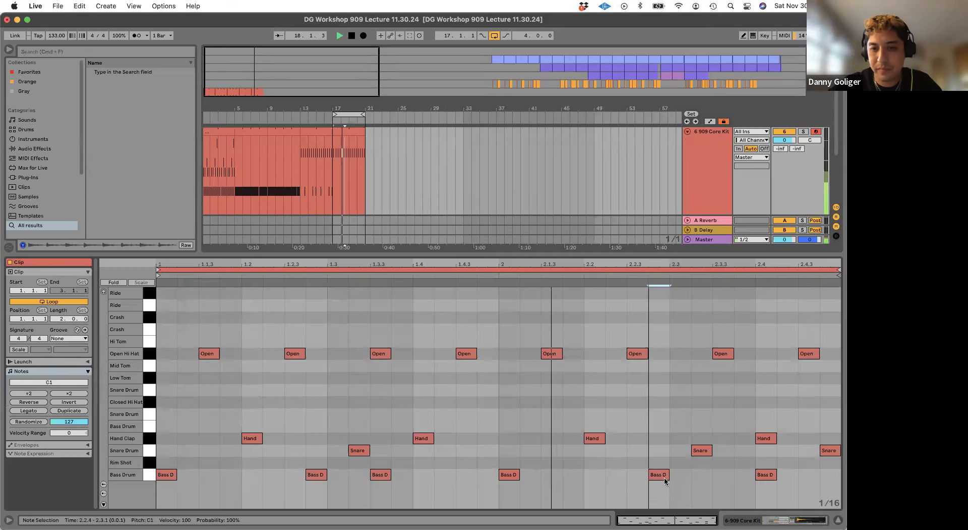
drag(764, 476, 725, 479)
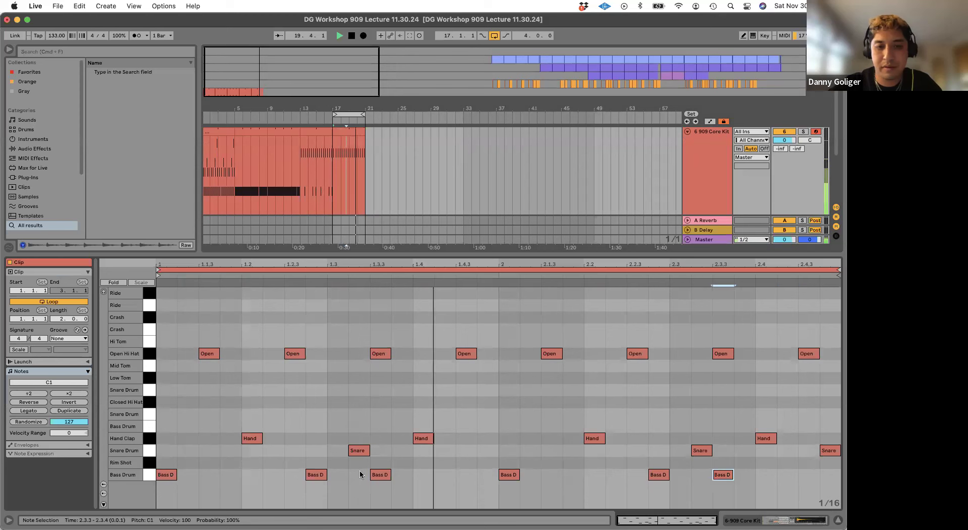
- Move all Snare Drum notes to the Rim Shot row and show the kit's devices
click(147, 450)
key(Down)
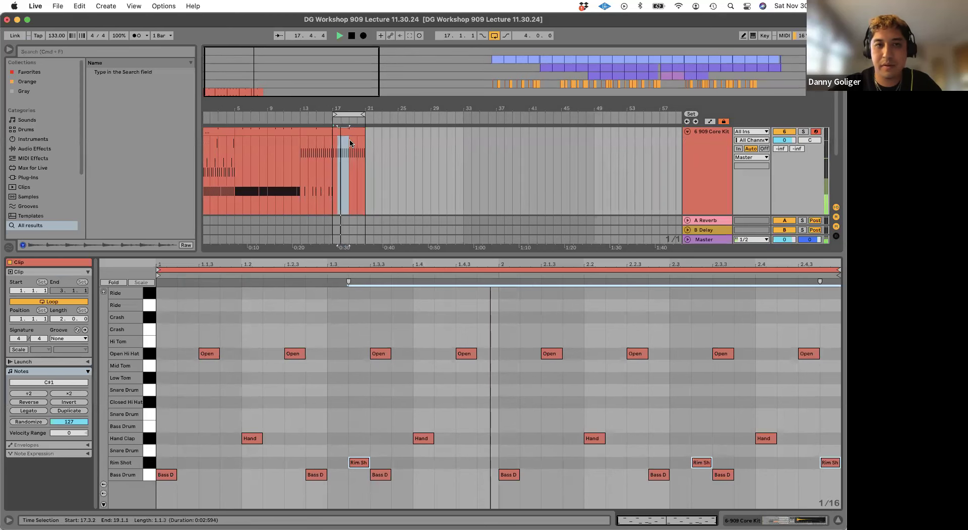
key(shift+Tab)
key(super+Tab)
key(super+Tab)
click(366, 277)
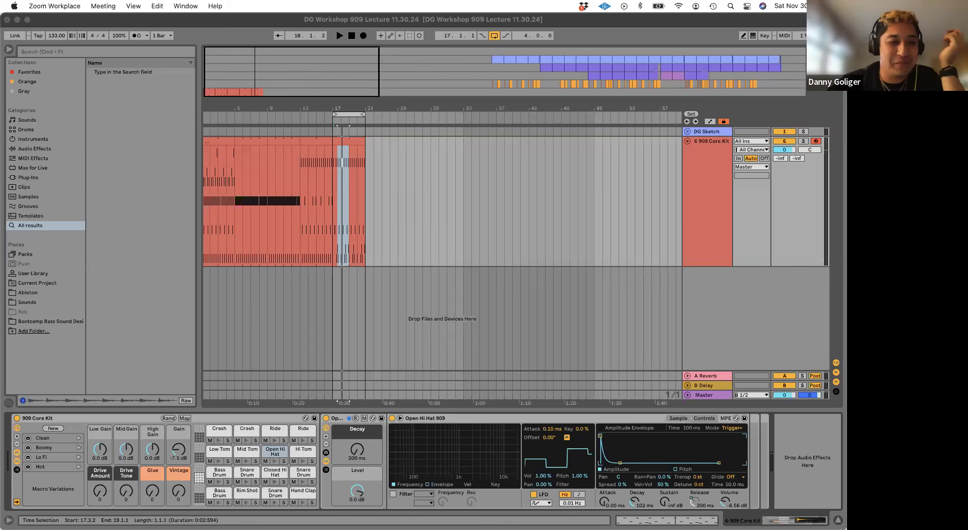
click(10, 388)
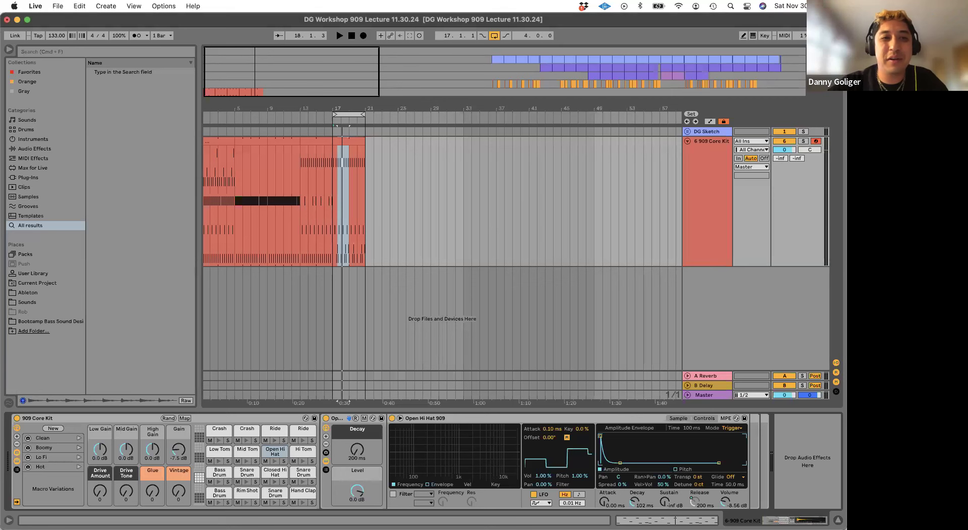
- Copy the clip at bar 9 to bar 25 and open the copy's notes
scroll(255, 157, up, 5)
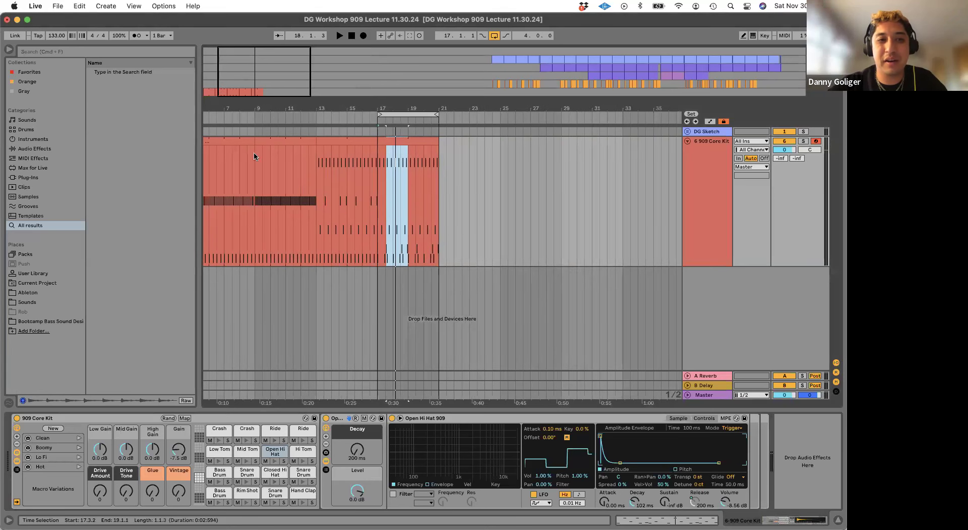
click(241, 142)
click(287, 141)
drag(287, 142, 516, 141)
click(460, 148)
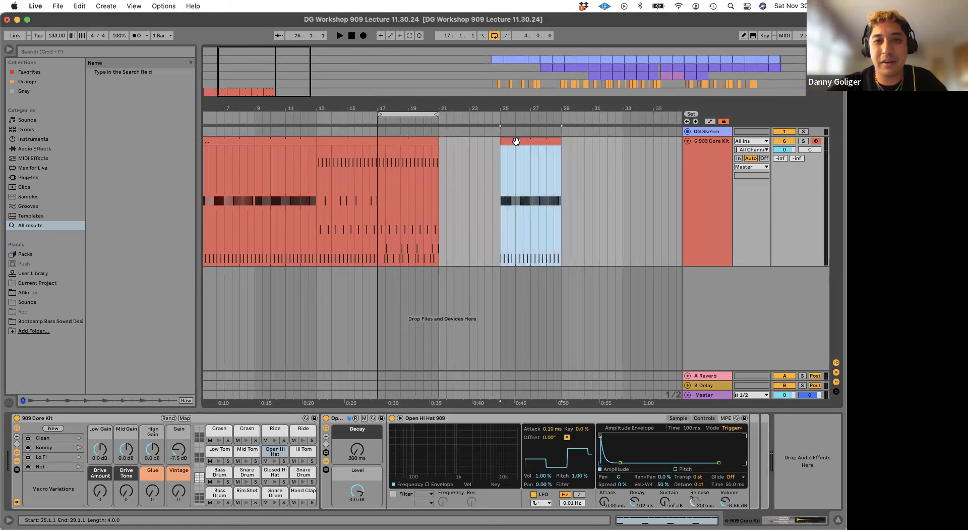
double_click(423, 198)
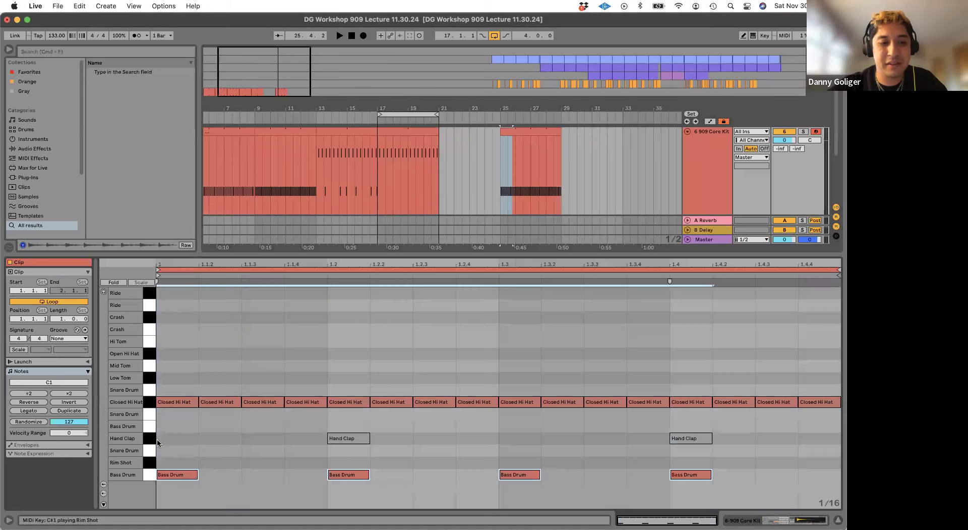
- Remove the Bass Drum and Hand Clap notes from the copy and shorten all its Closed Hi Hat notes
key(Delete)
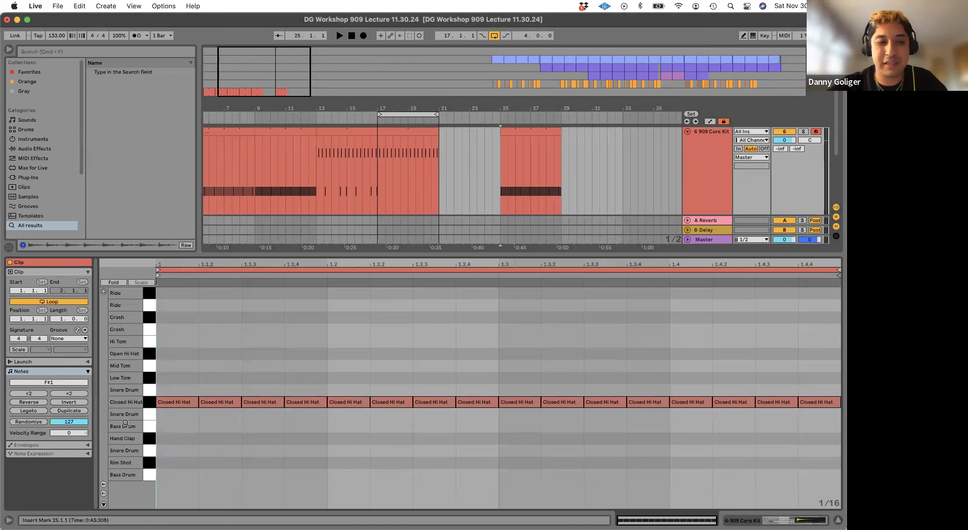
key(super+a)
drag(196, 398, 184, 398)
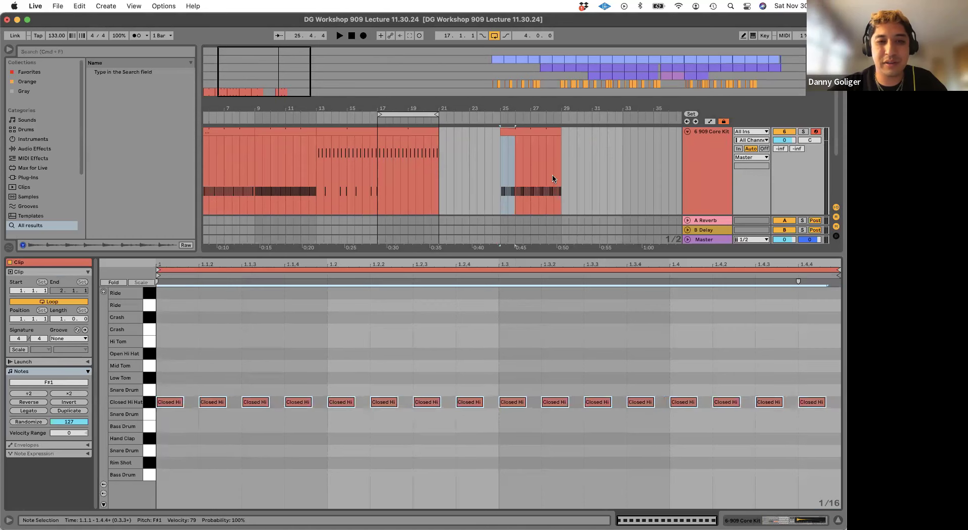
- Loop the clip at bar 25 and play the straight sixteenth hi-hat pattern
click(526, 135)
key(super+l)
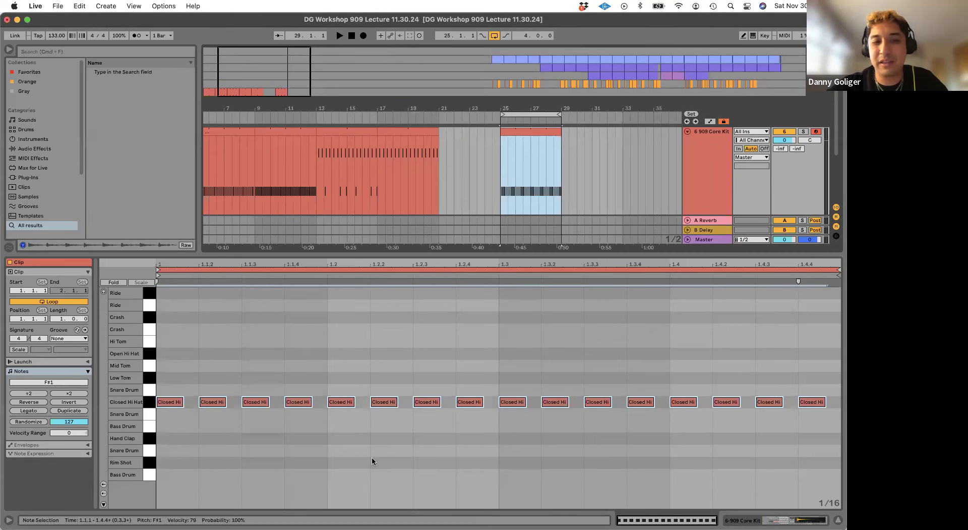
click(355, 467)
key(space)
- Lower the Closed Hi Hat's Decay macro to 284 ms and reopen the notes of the clip at bar 25
key(shift+Tab)
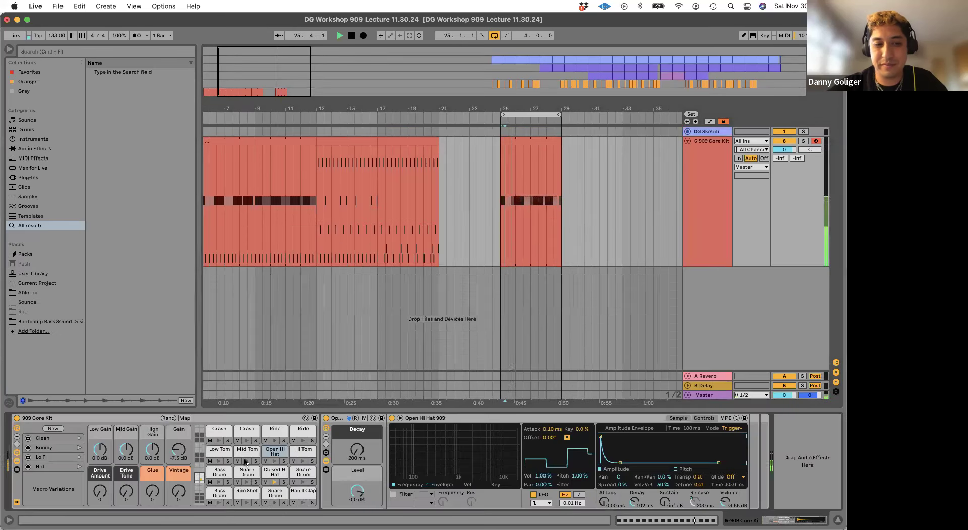
double_click(709, 476)
key(space)
drag(360, 435, 360, 454)
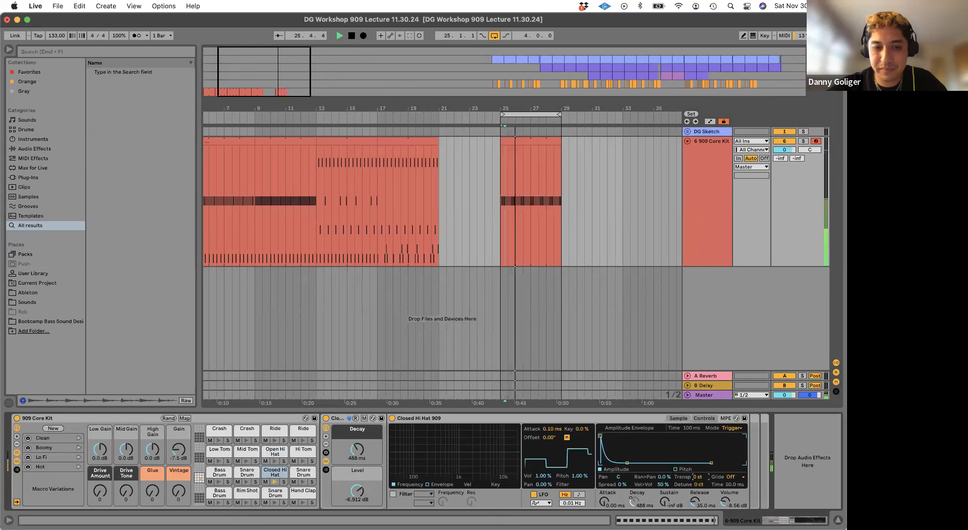
double_click(521, 145)
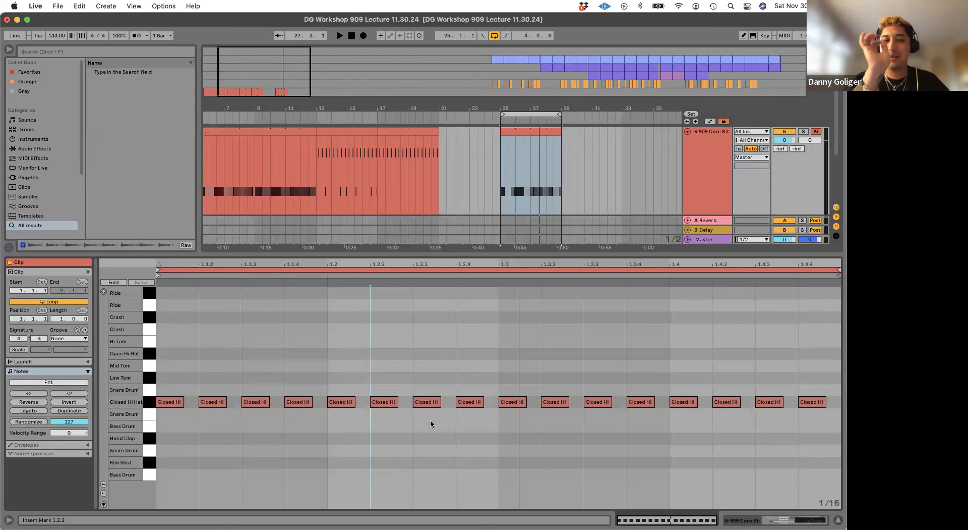
click(218, 403)
shift+click(298, 404)
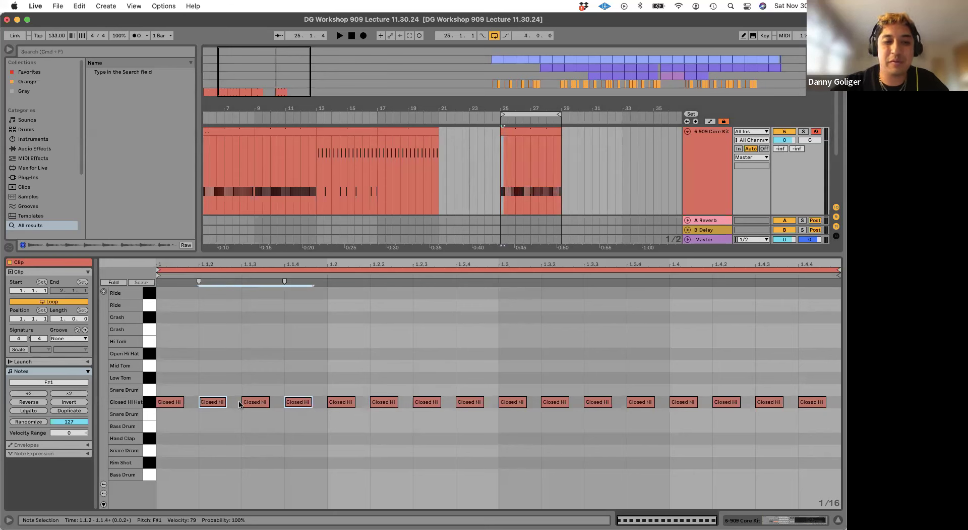
click(186, 378)
drag(245, 367, 291, 371)
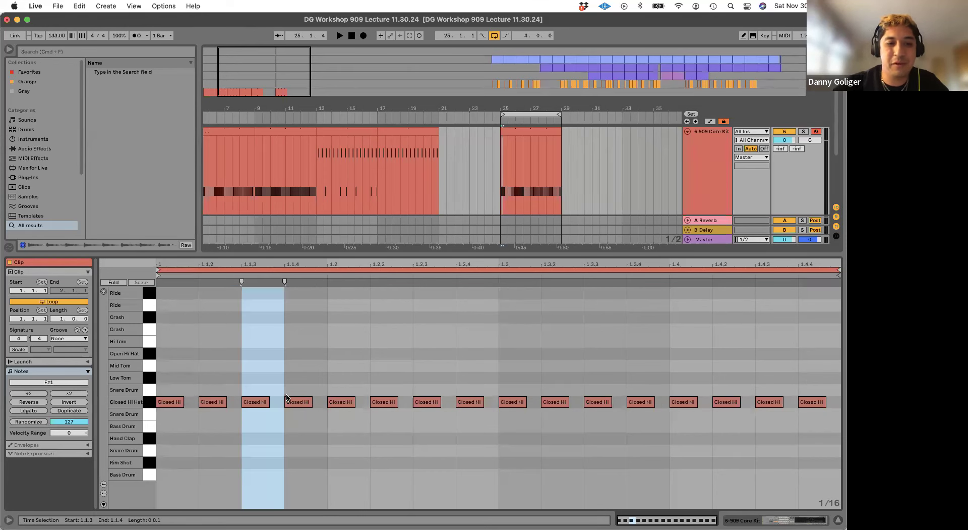
- Select every second Closed Hi Hat note from 1.1.2 to 1.4.4 and shift them slightly later off the grid for swing
click(216, 405)
shift+click(301, 402)
shift+click(396, 402)
shift+click(469, 402)
shift+click(553, 402)
shift+click(643, 402)
shift+click(727, 403)
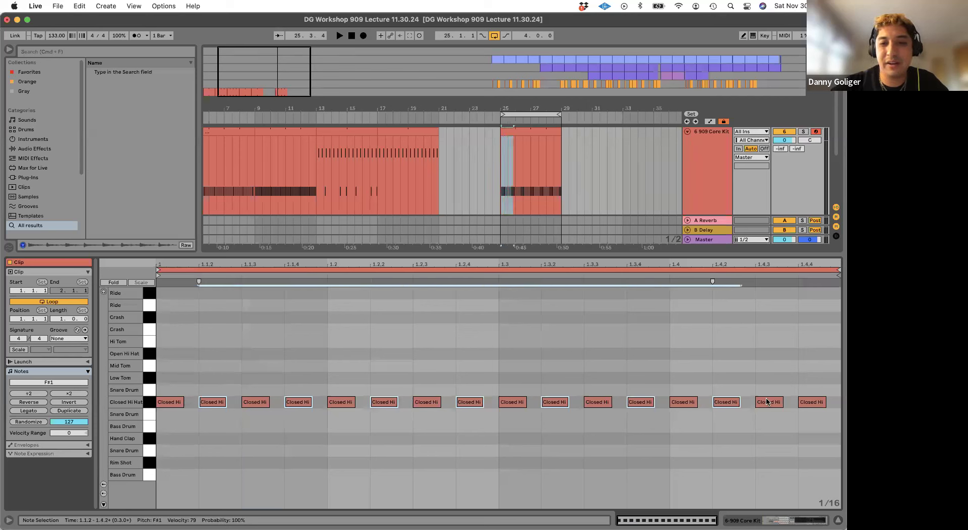
shift+click(812, 402)
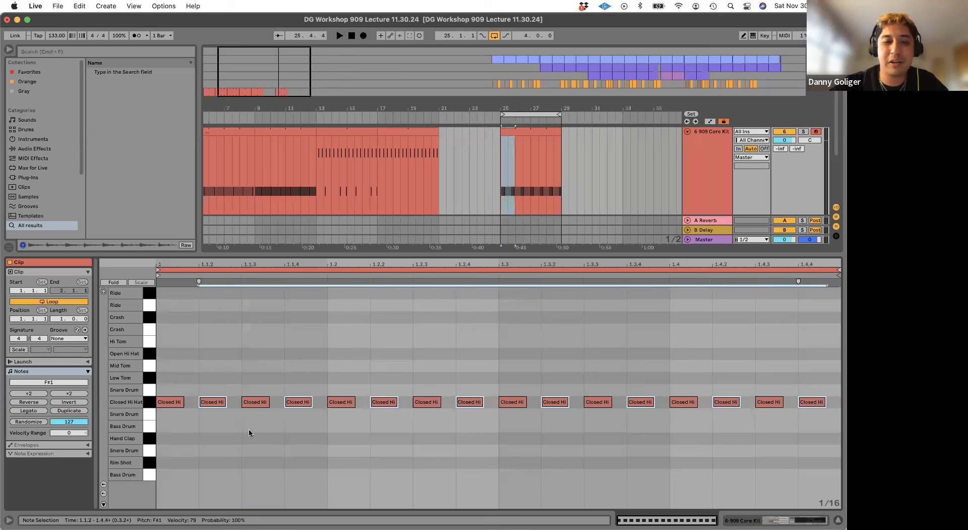
drag(209, 403, 212, 405)
click(210, 405)
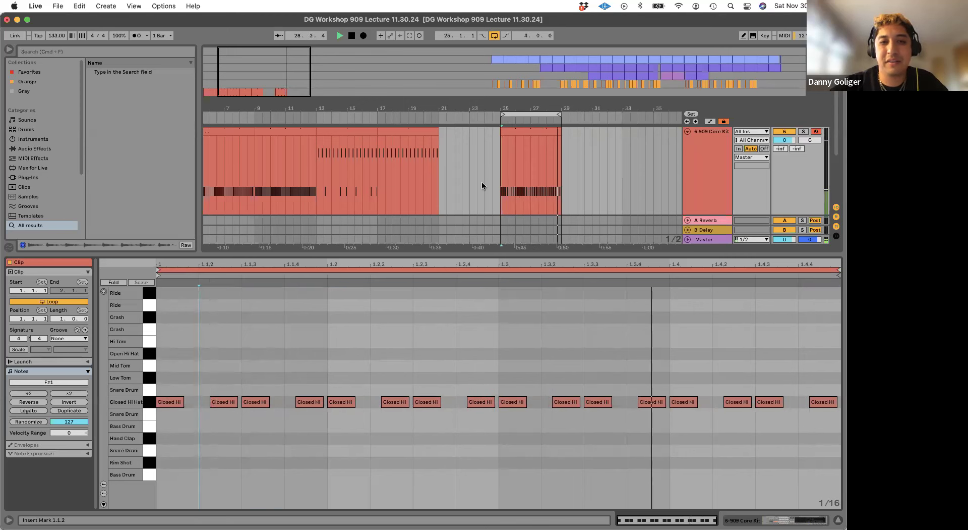
- Stop playback and pull the shifted Closed Hi Hat notes in the bar 25 clip slightly earlier for a lighter swing
click(272, 130)
key(space)
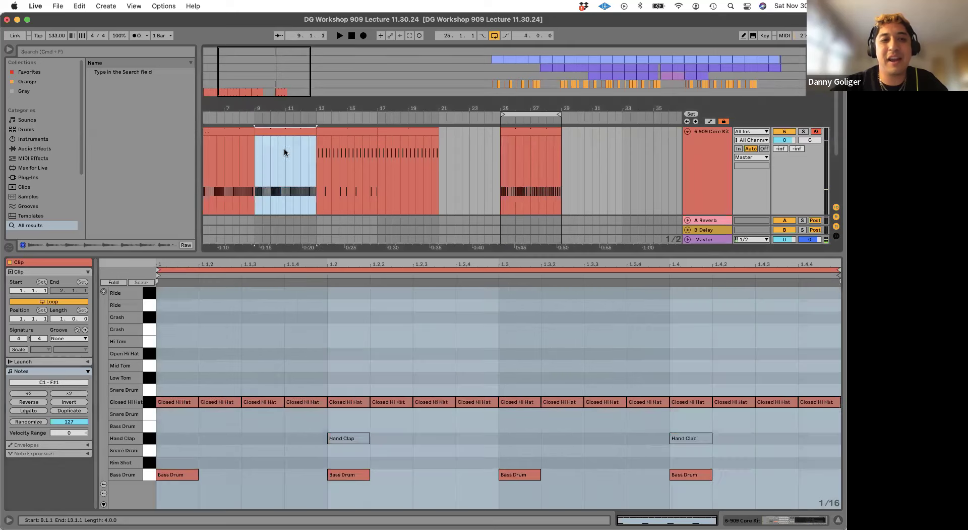
click(549, 115)
drag(206, 424, 807, 423)
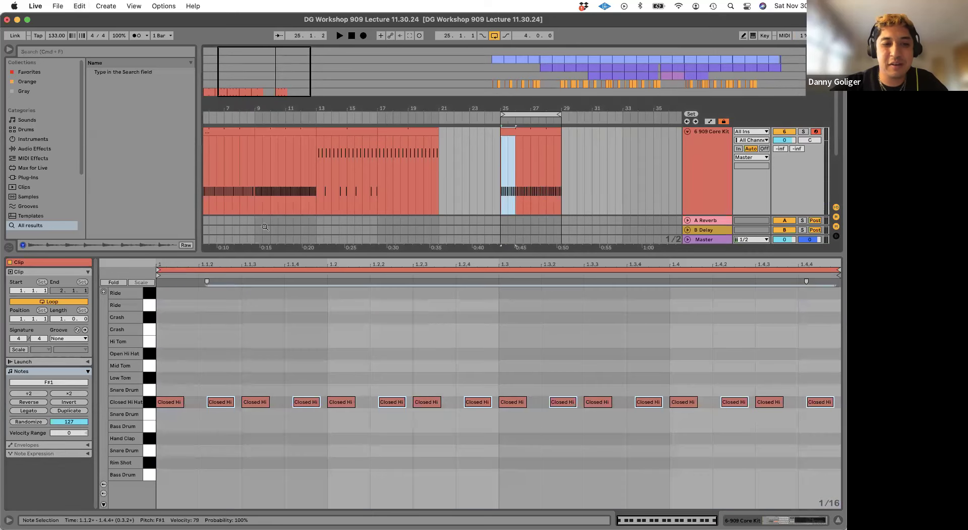
- Copy the clip at bar 9 to bar 29, remove the Bass Drum notes from the copy, and play it
click(286, 131)
key(cmd+c)
key(cmd+v)
key(cmd+v)
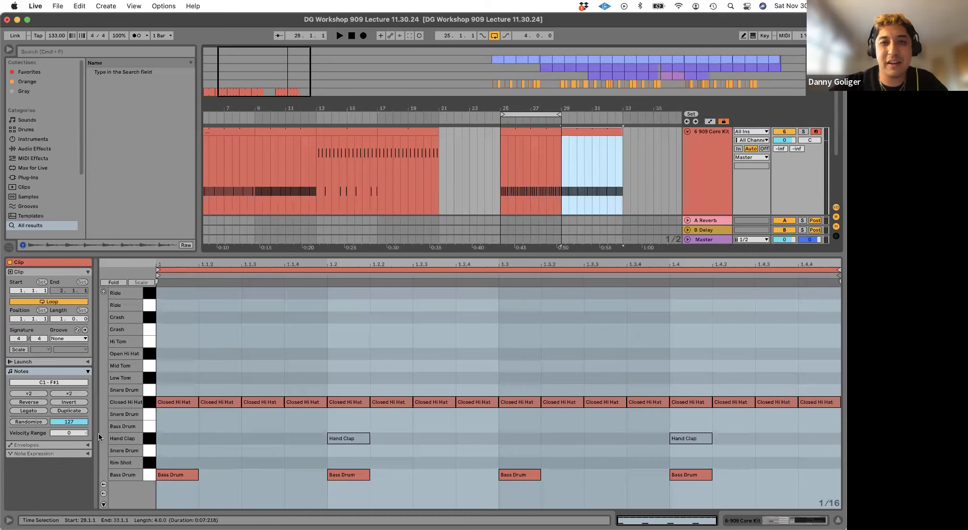
click(642, 192)
key(space)
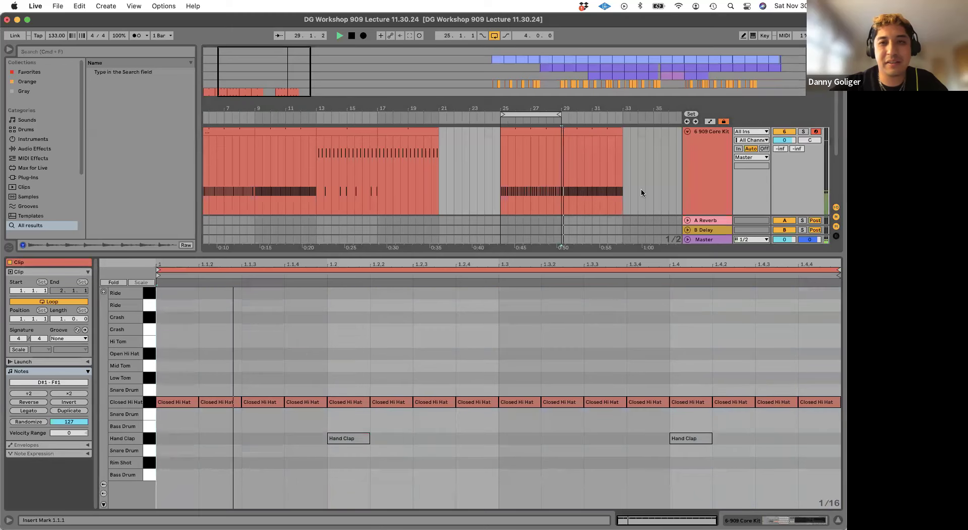
- Listen to the swung hi-hat clip at bar 25, stop playback, and view its notes again
mouse_move(559, 115)
mouse_down()
mouse_move(593, 116)
mouse_move(560, 116)
mouse_up()
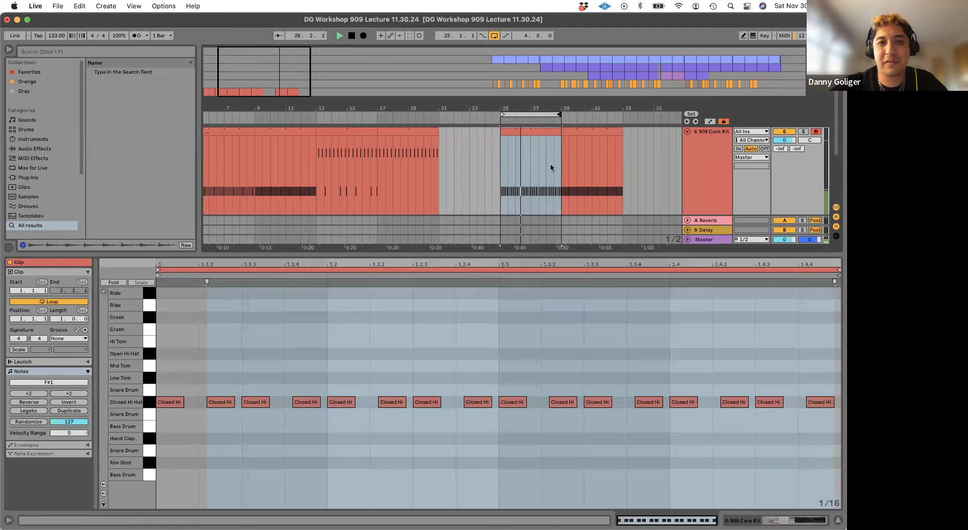
key(shift+Tab)
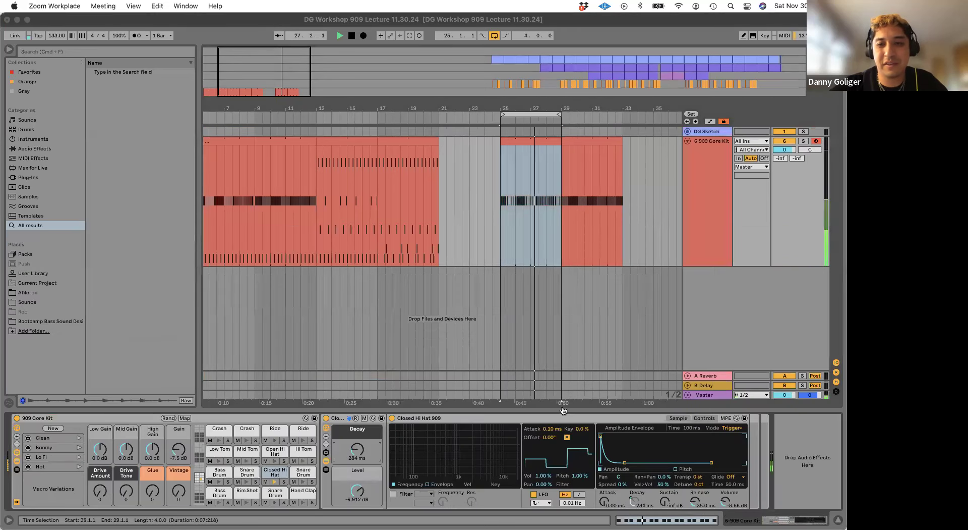
click(821, 454)
key(space)
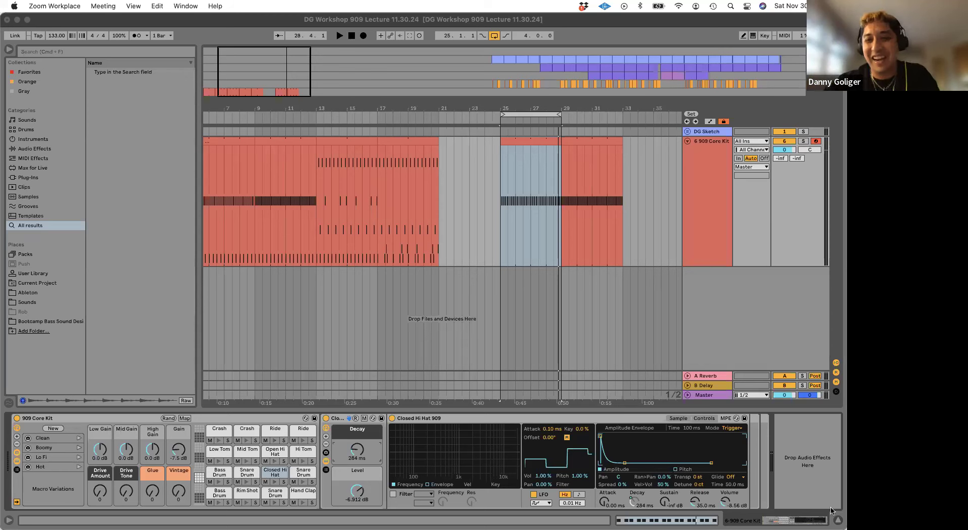
click(826, 466)
click(536, 142)
double_click(536, 141)
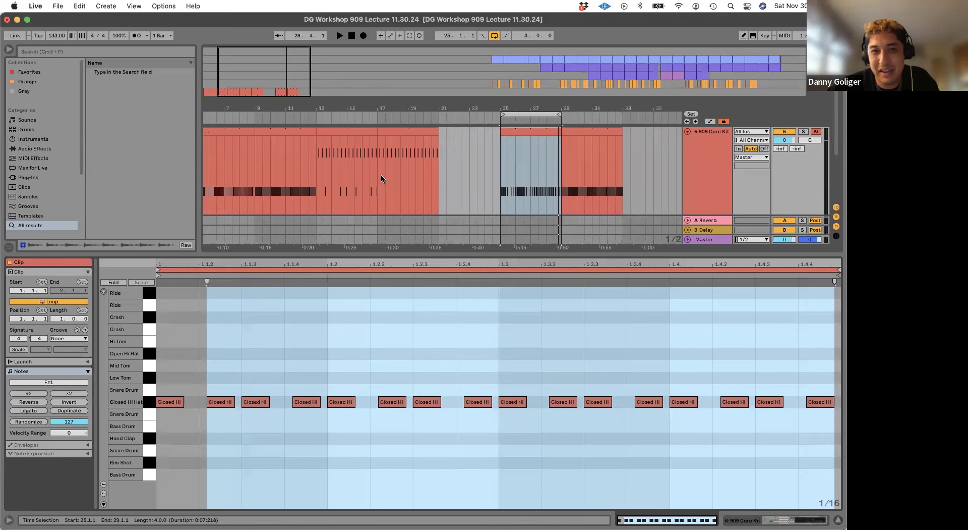
- Loop the clip at bar 17 and open its notes at the Bass Drum hit on 1.2.4
key(shift+Tab)
click(397, 142)
key(super+l)
key(shift+Tab)
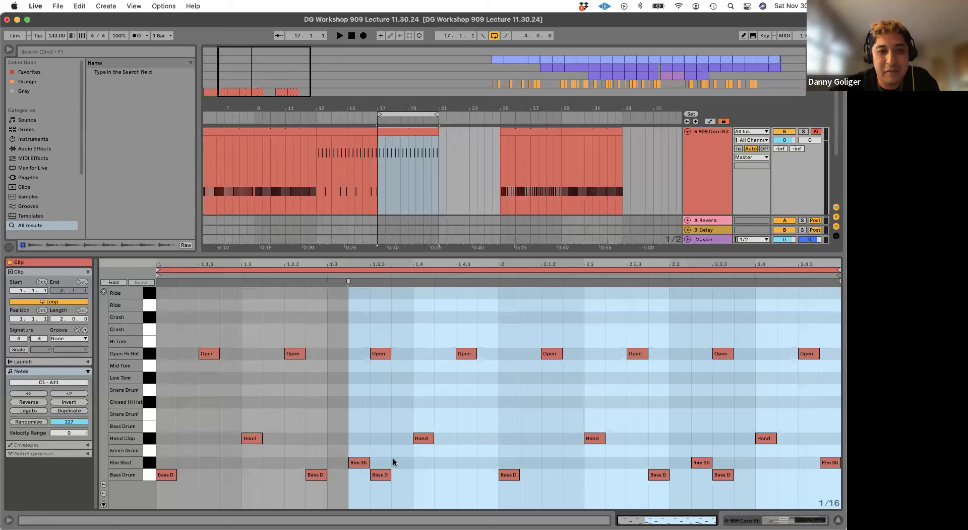
click(371, 425)
click(320, 475)
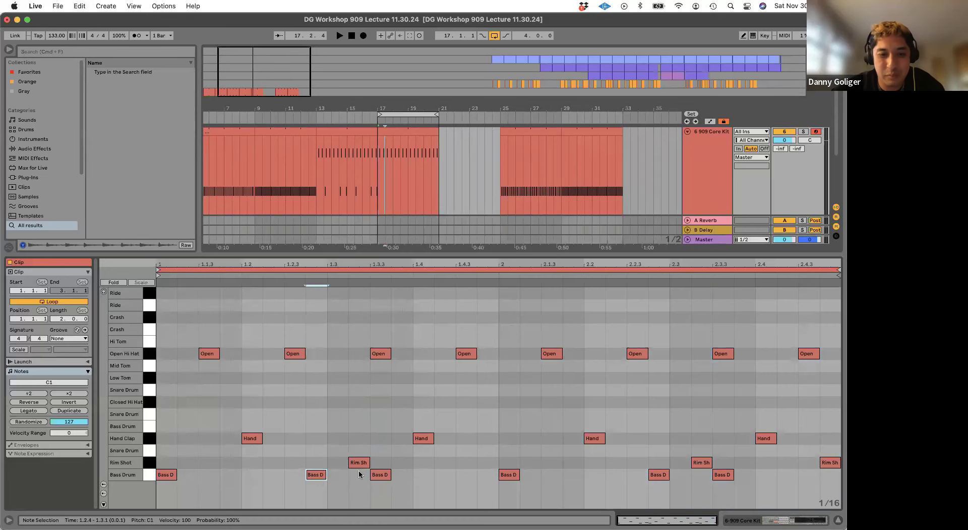
click(308, 465)
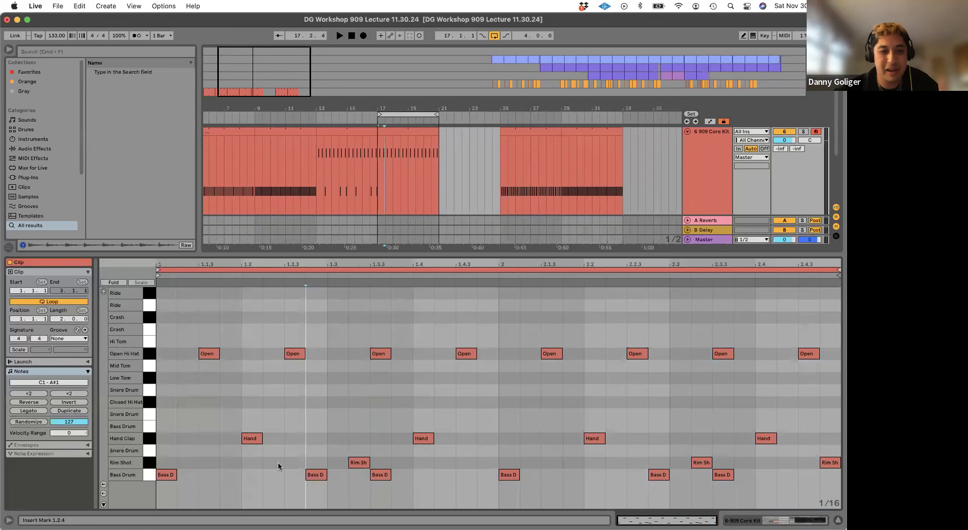
- Shift the starts of the offbeat Bass Drum hits at 1.2.4 and 2.2.4 and all Rim Shot notes slightly later, and play the clip
click(195, 467)
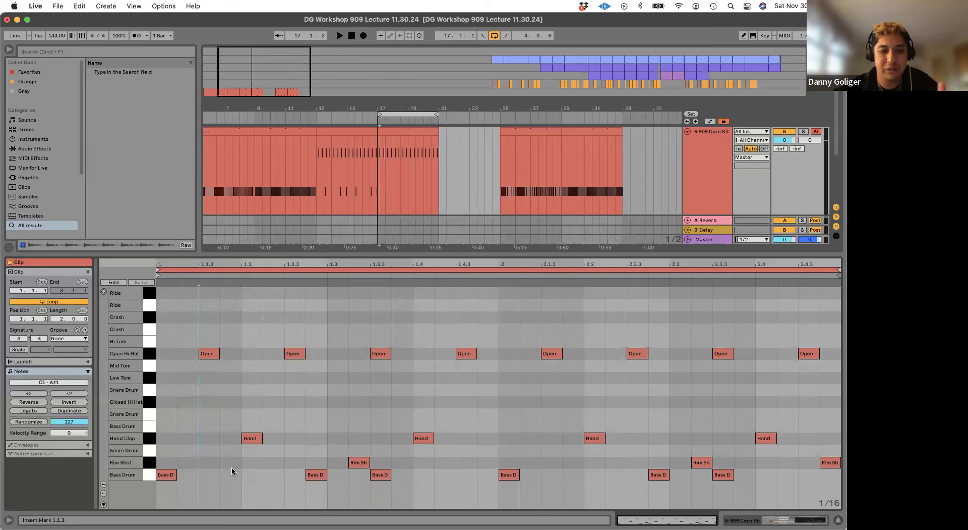
click(314, 474)
shift+click(356, 462)
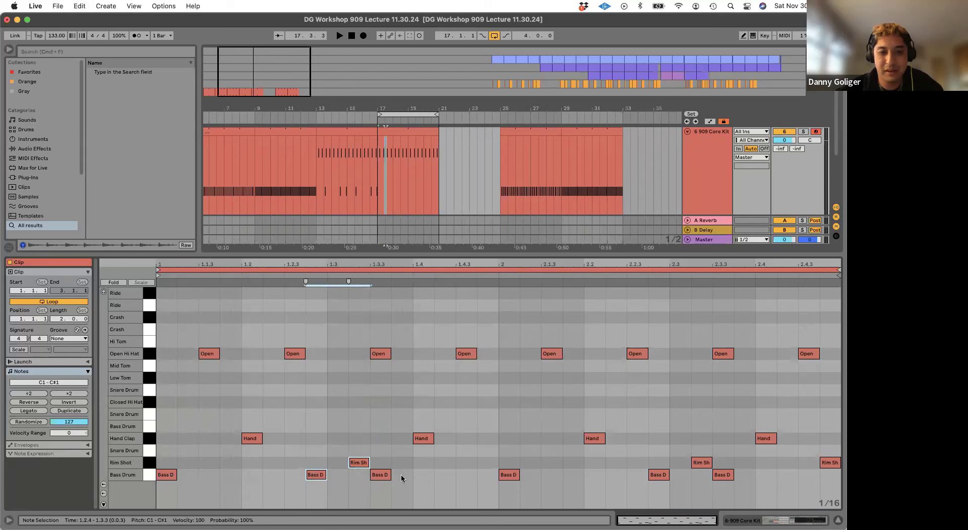
shift+click(662, 475)
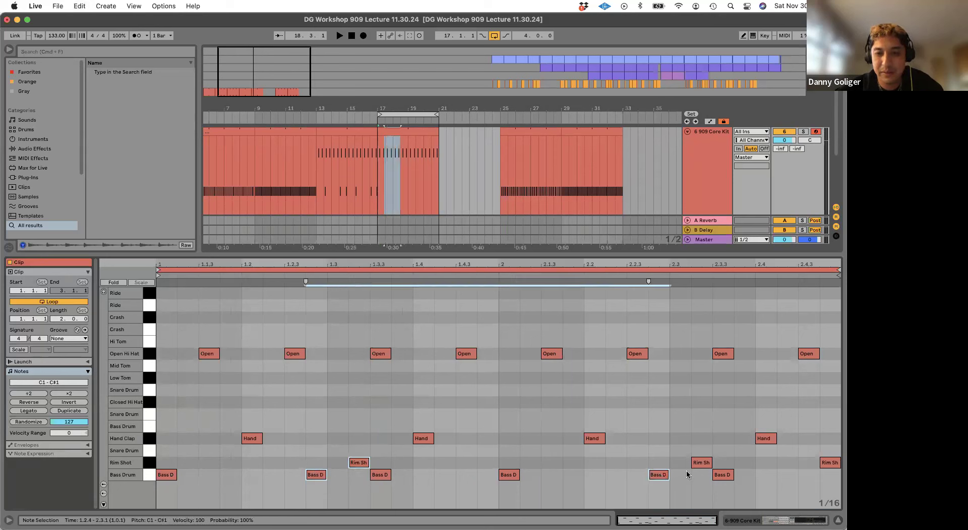
shift+click(702, 462)
shift+click(832, 464)
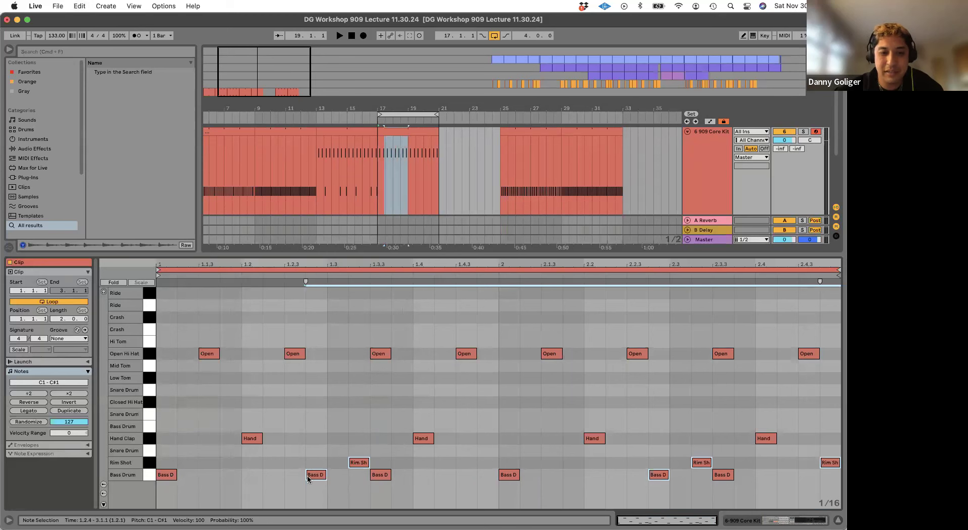
drag(306, 476, 316, 475)
key(space)
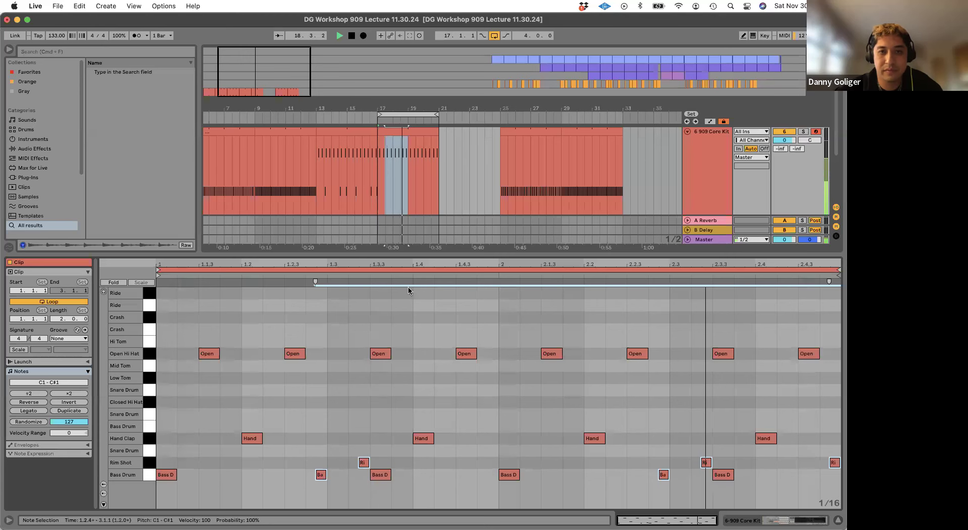
- Stop playback, duplicate the clip at bar 17 to bar 21, and open the copy's notes
key(shift+Tab)
click(414, 143)
key(space)
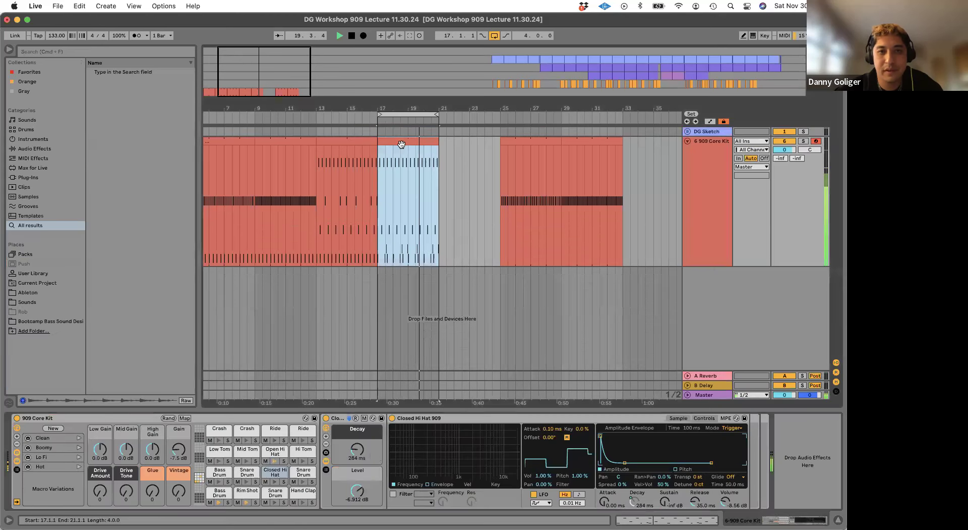
key(super+d)
double_click(456, 143)
- In the bar 21 copy, move the starts of the late Bass Drum and Rim Shot notes back onto the sixteenth grid
click(338, 477)
click(320, 474)
shift+click(366, 464)
shift+click(664, 474)
shift+click(706, 462)
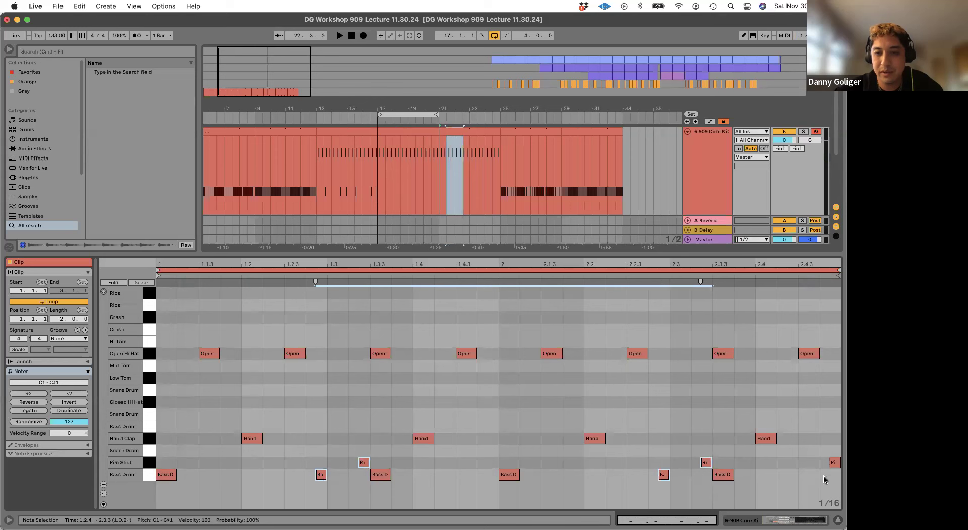
shift+click(832, 462)
drag(830, 462, 820, 462)
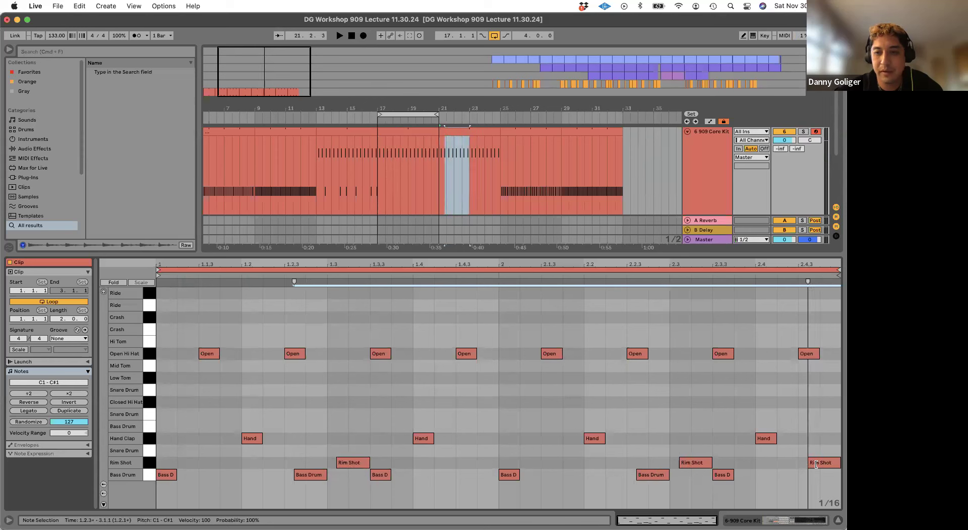
- Loop and play the straight clip at bar 21, and move the loop back to bars 17–21 to compare the swung version
click(491, 128)
key(space)
key(cmd+l)
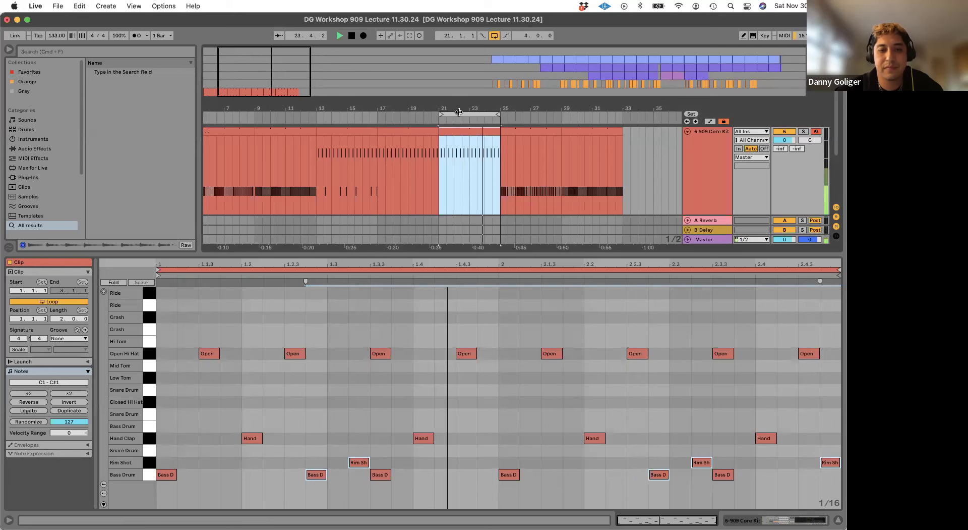
drag(439, 114, 379, 114)
click(494, 114)
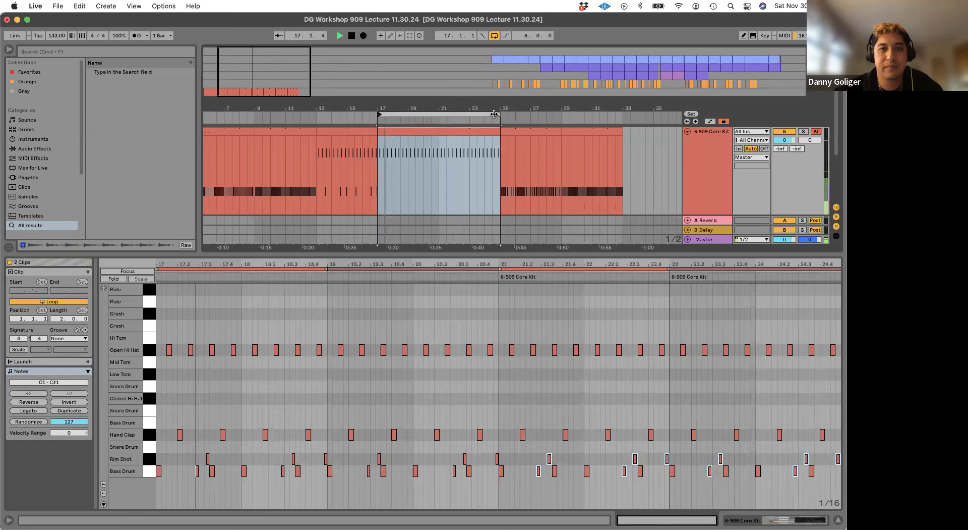
drag(494, 114, 437, 114)
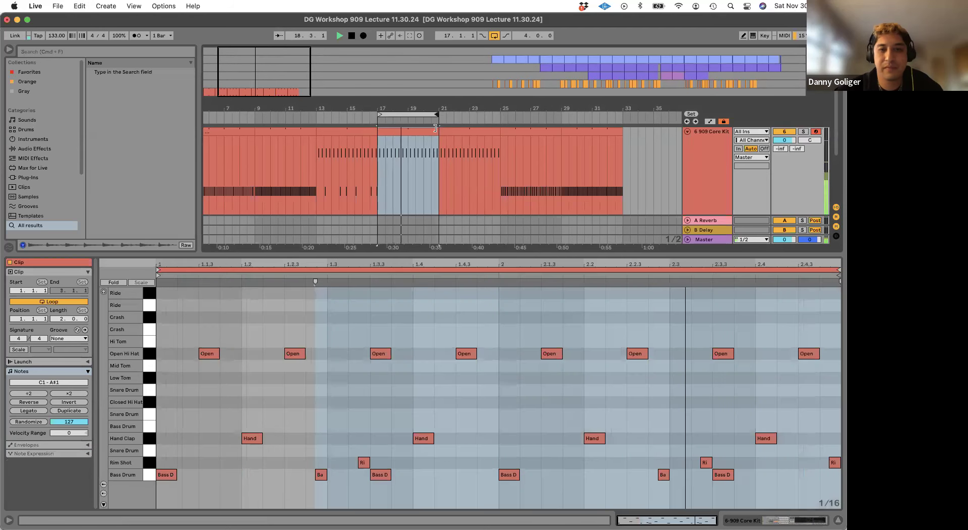
click(432, 192)
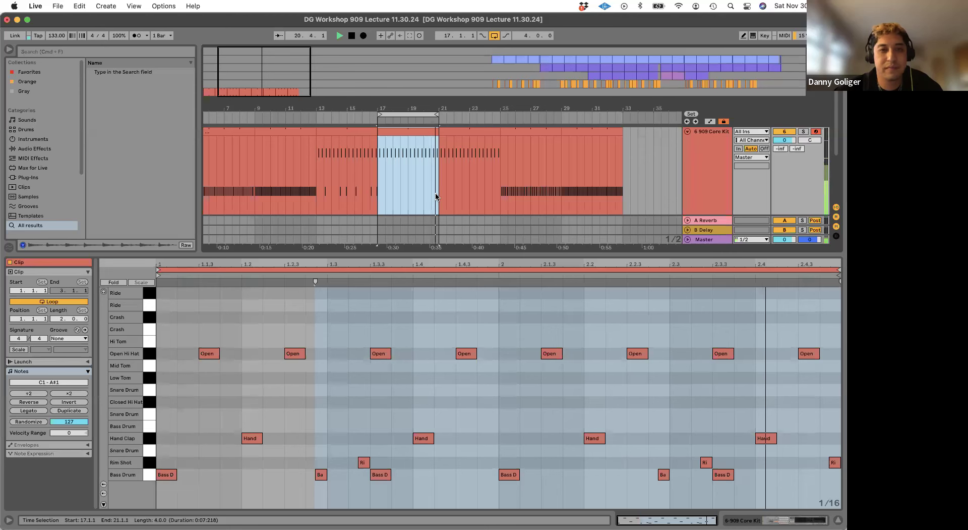
key(super+Tab)
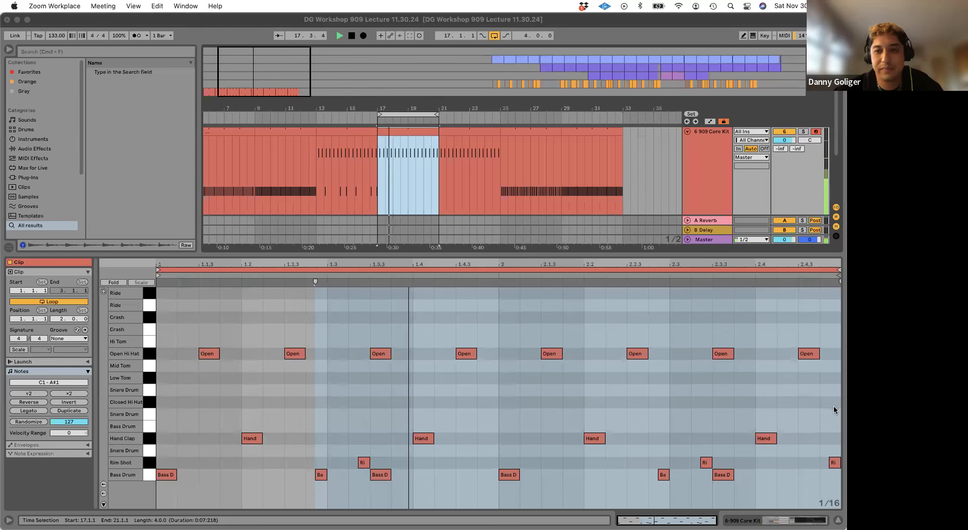
click(604, 359)
key(super+Tab)
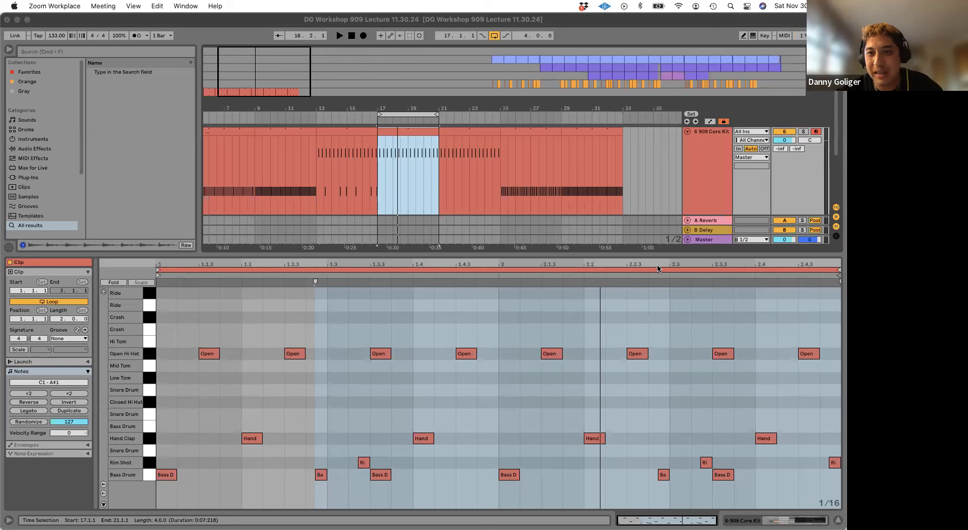
click(820, 325)
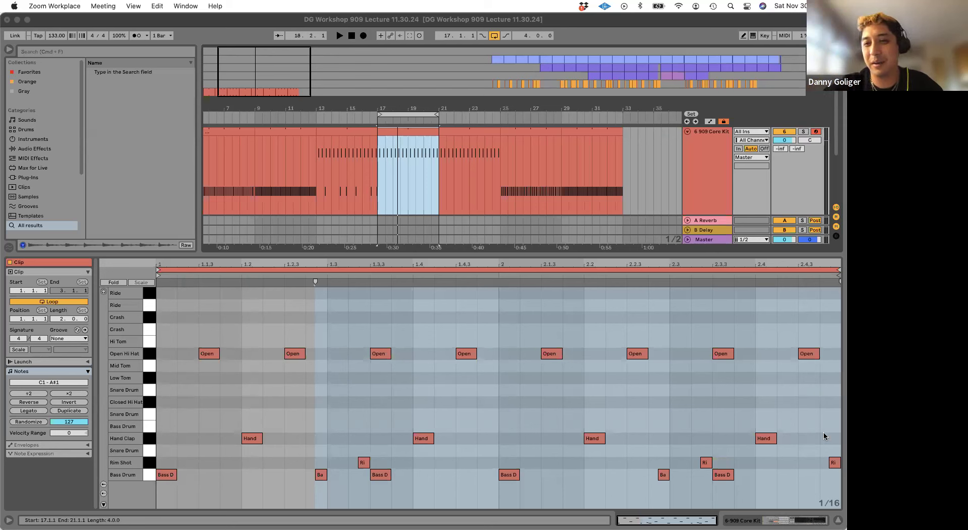
click(809, 398)
- Loop the clip at bar 1, play it briefly, and stop playback
scroll(397, 162, left, 5)
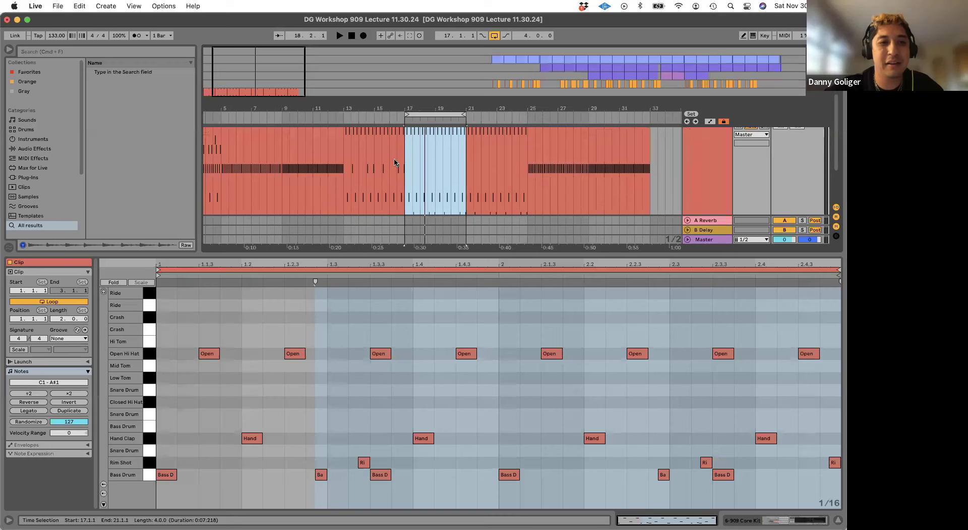
key(shift+Tab)
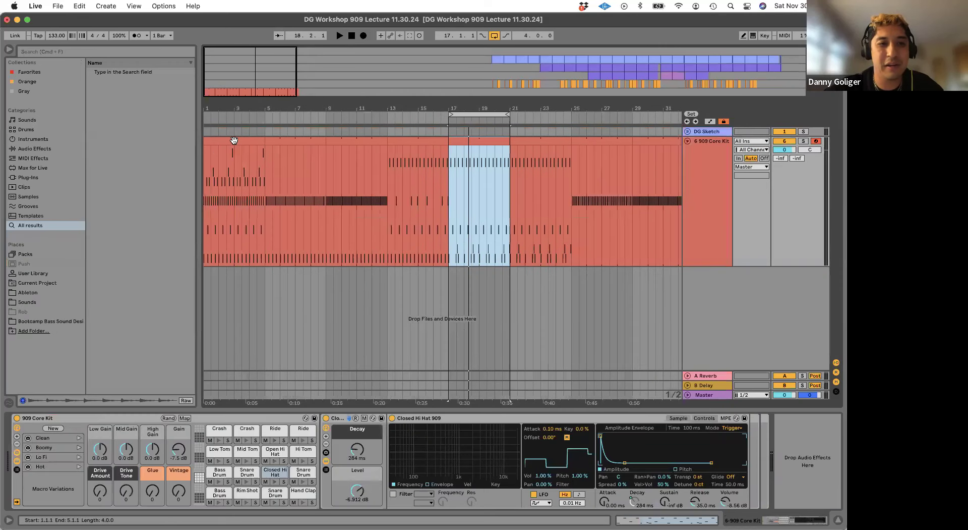
click(234, 141)
key(space)
key(super+l)
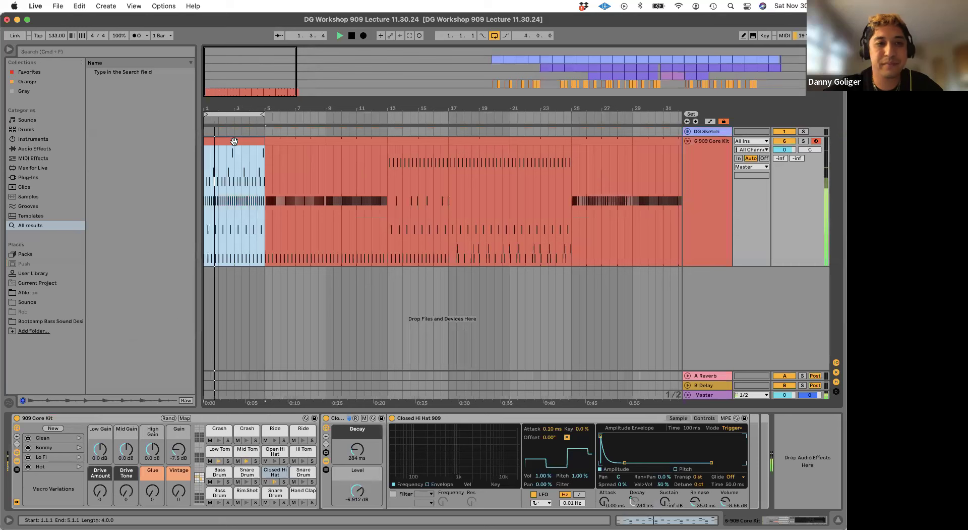
key(space)
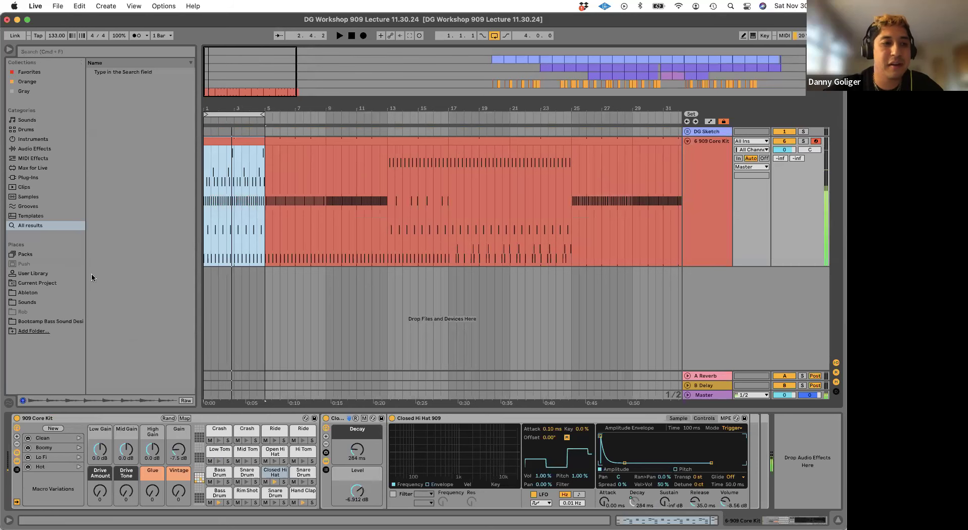
- Browse the Grooves library with a wider browser, examining the Swing, Swing Logic and Swing MPC 3000 presets
click(35, 207)
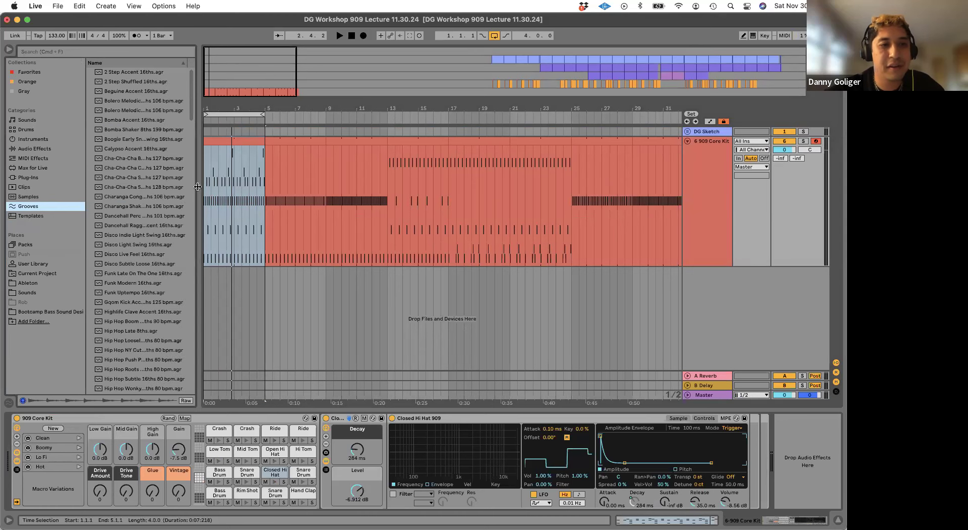
drag(197, 187, 288, 195)
scroll(236, 338, down, 8)
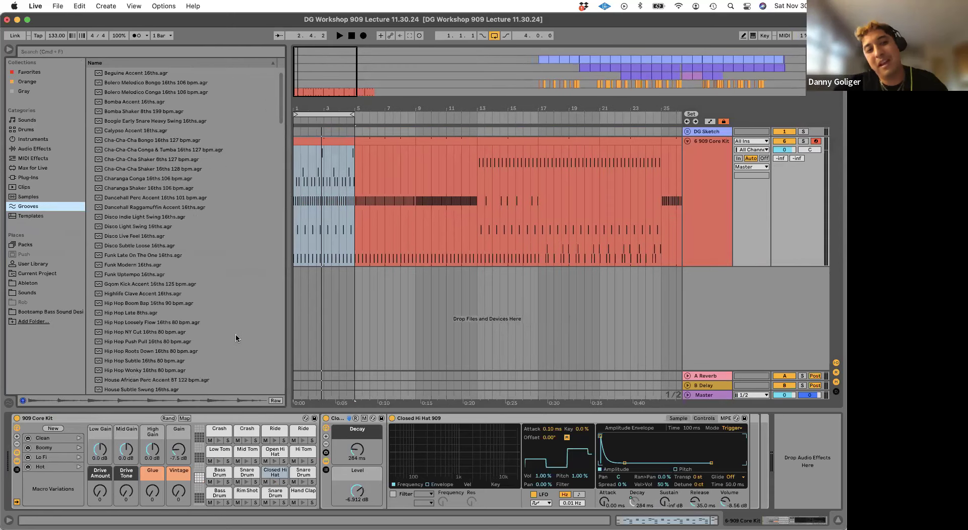
scroll(235, 338, down, 15)
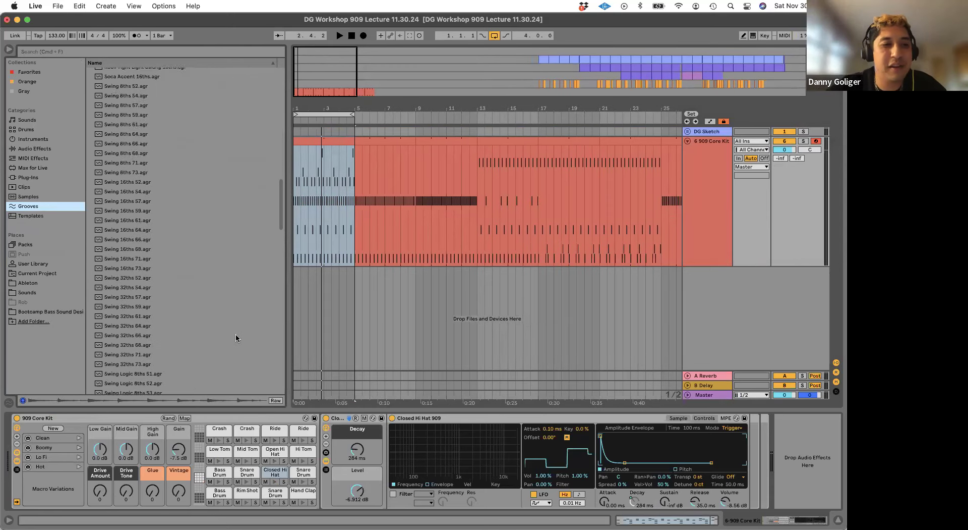
scroll(236, 338, down, 1)
scroll(235, 338, up, 3)
scroll(190, 282, down, 3)
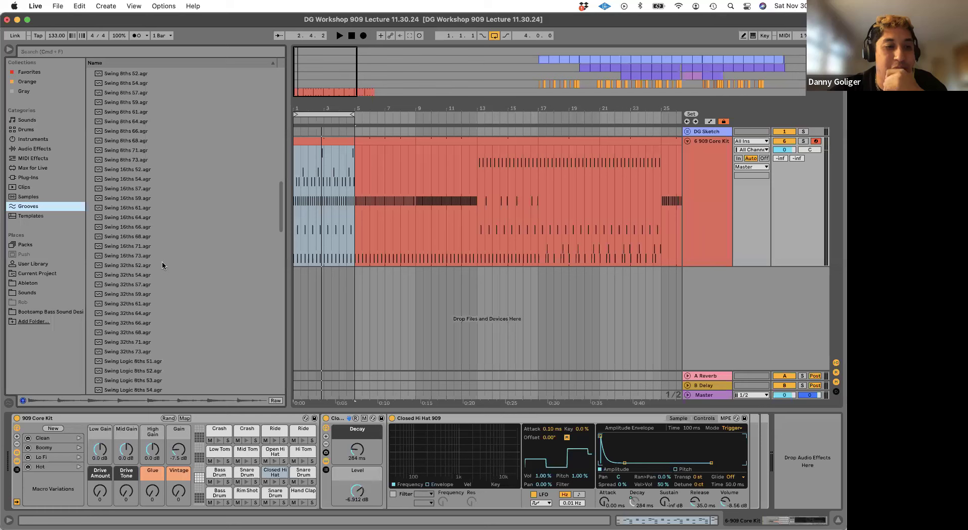
scroll(177, 290, down, 5)
scroll(178, 291, down, 10)
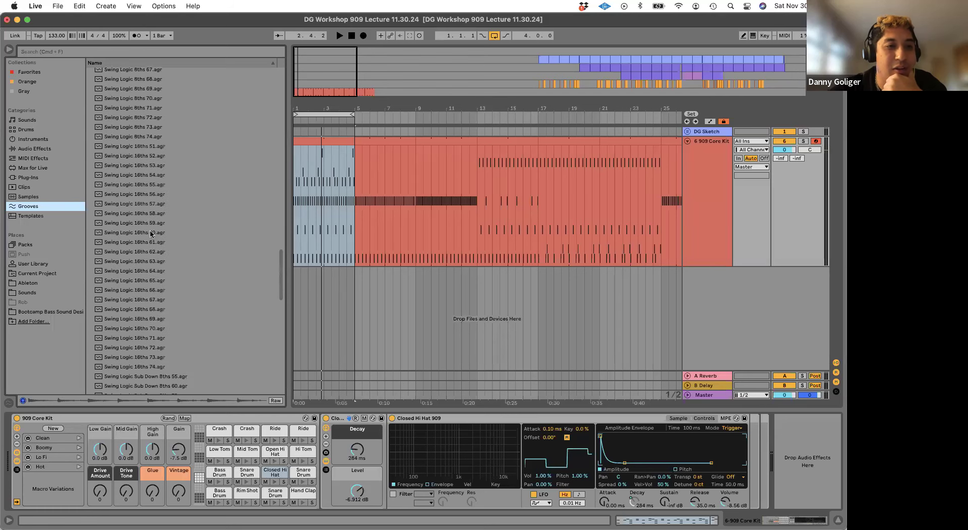
scroll(187, 279, down, 12)
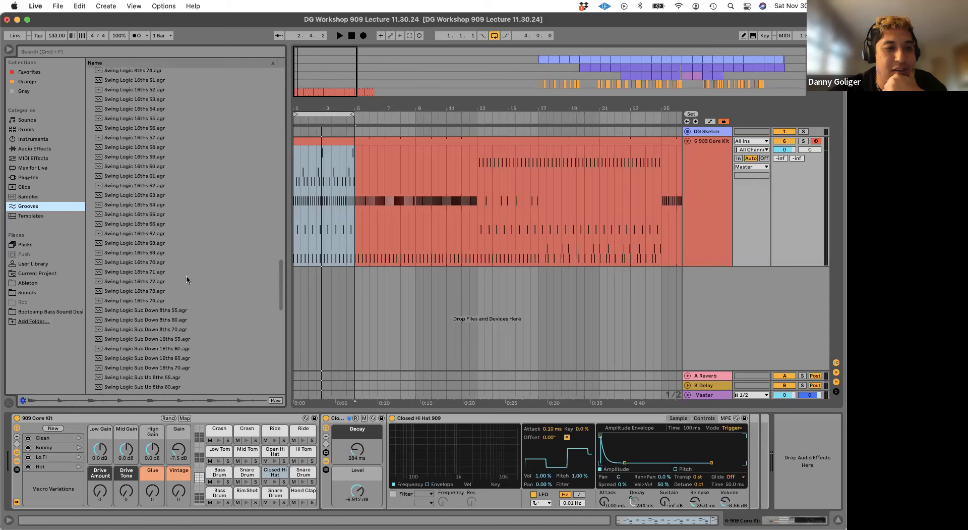
scroll(187, 279, down, 1)
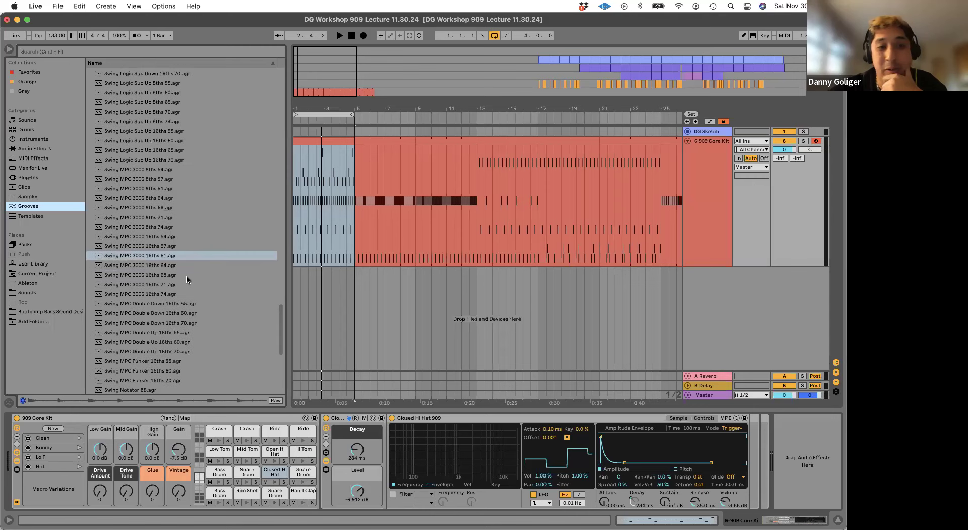
- Apply the Swing MPC 3000 16ths 57 groove to the clip at bar 1 and play it
click(147, 246)
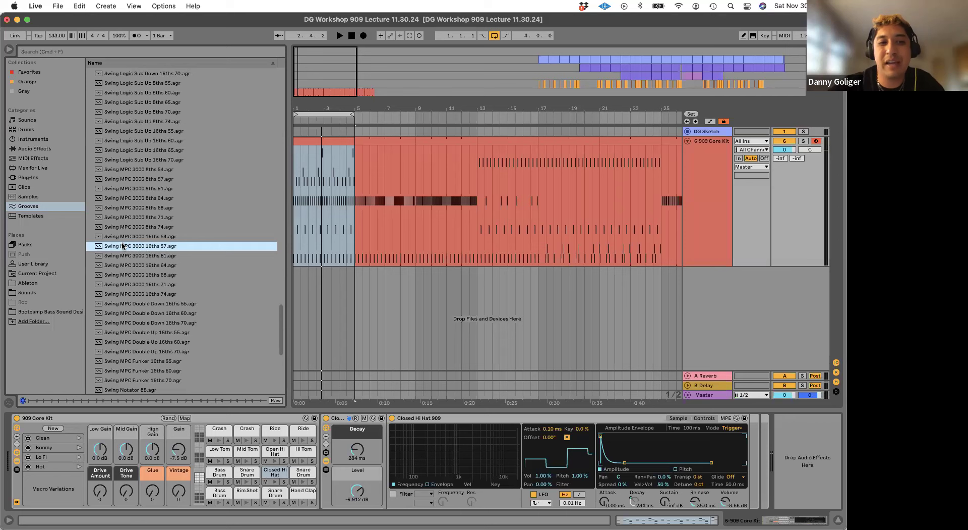
key(Right)
key(Right)
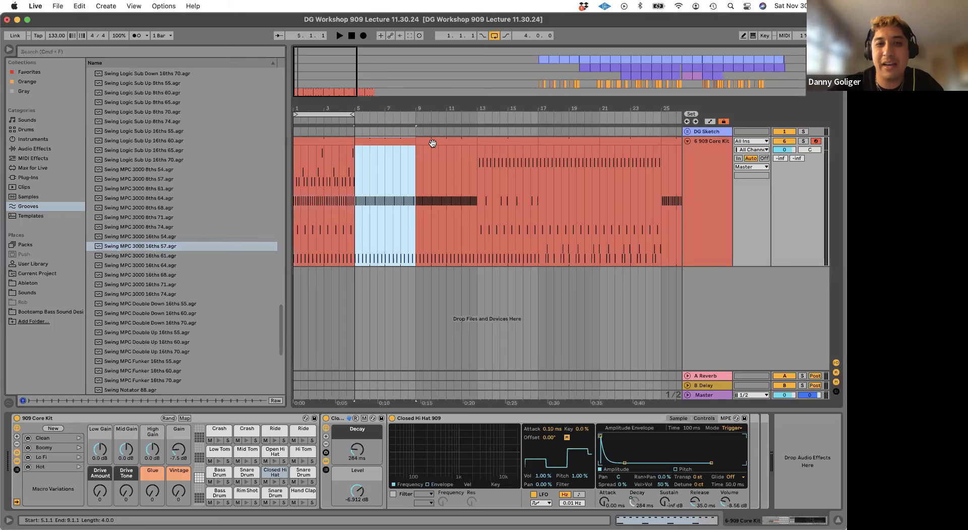
key(Left)
key(Left)
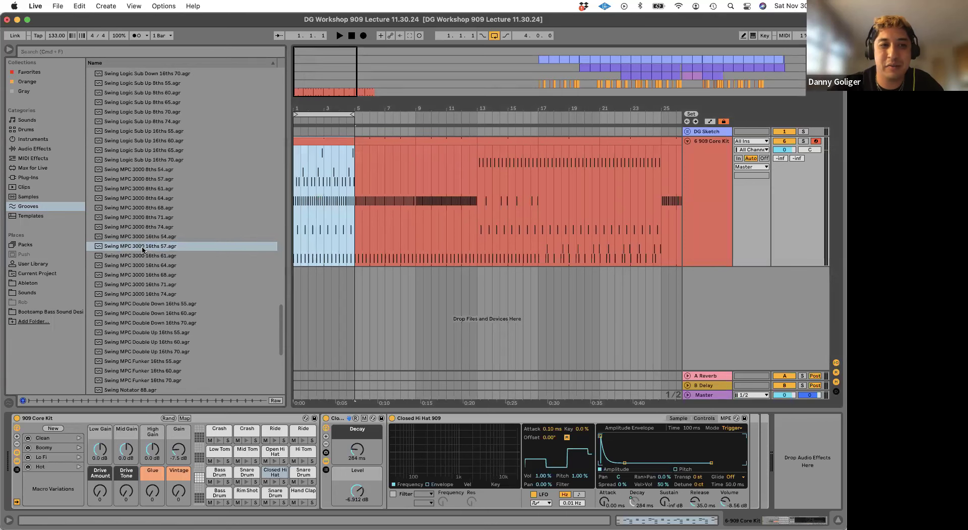
drag(141, 247, 320, 187)
key(space)
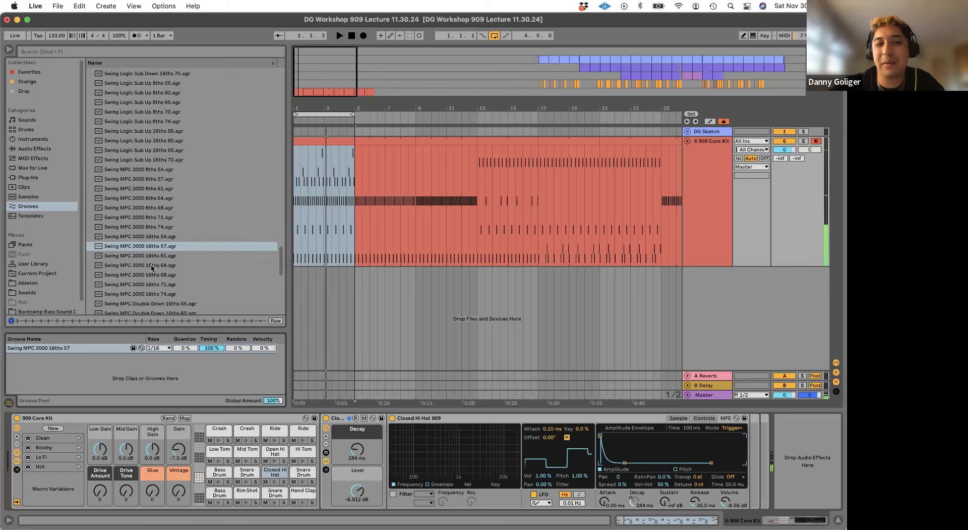
- Apply the Swing MPC 3000 16ths 64 groove to the clip at bar 1, play it, and stop playback
drag(140, 266, 323, 180)
key(space)
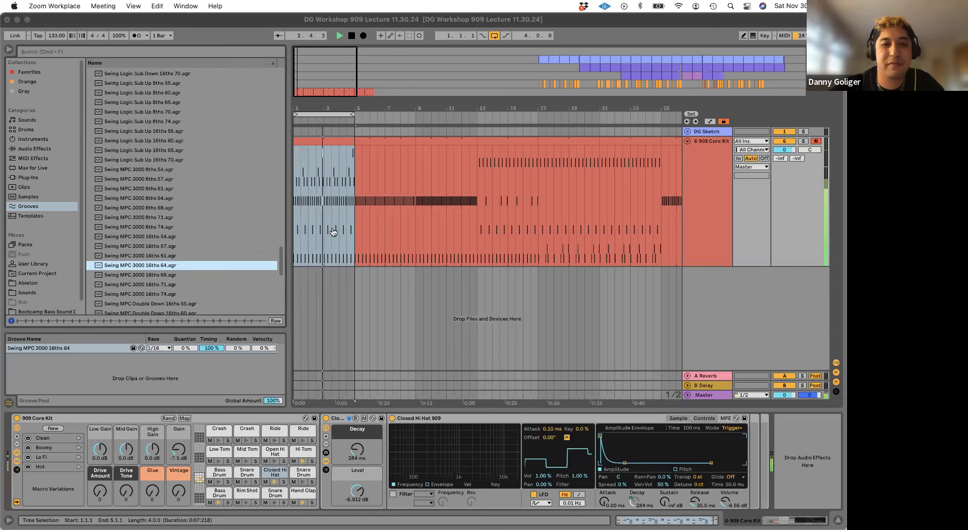
key(super+Tab)
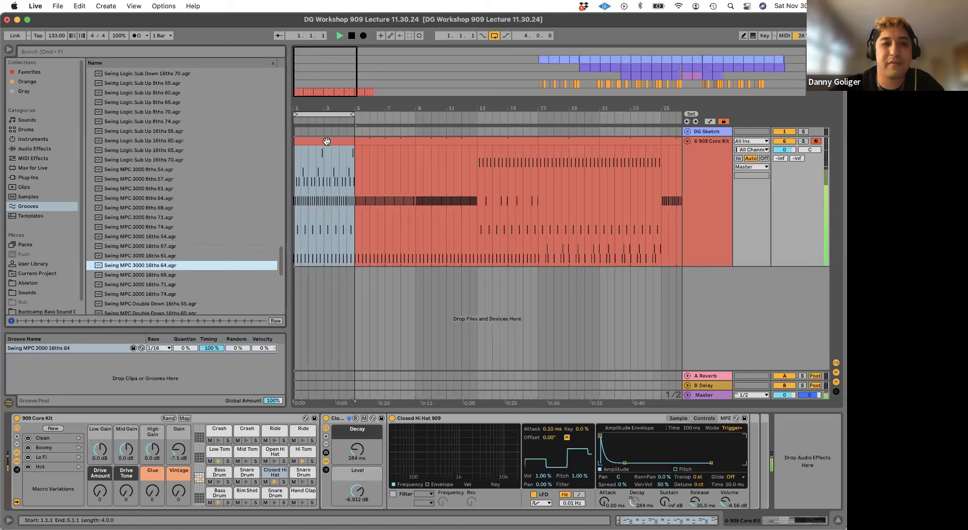
key(space)
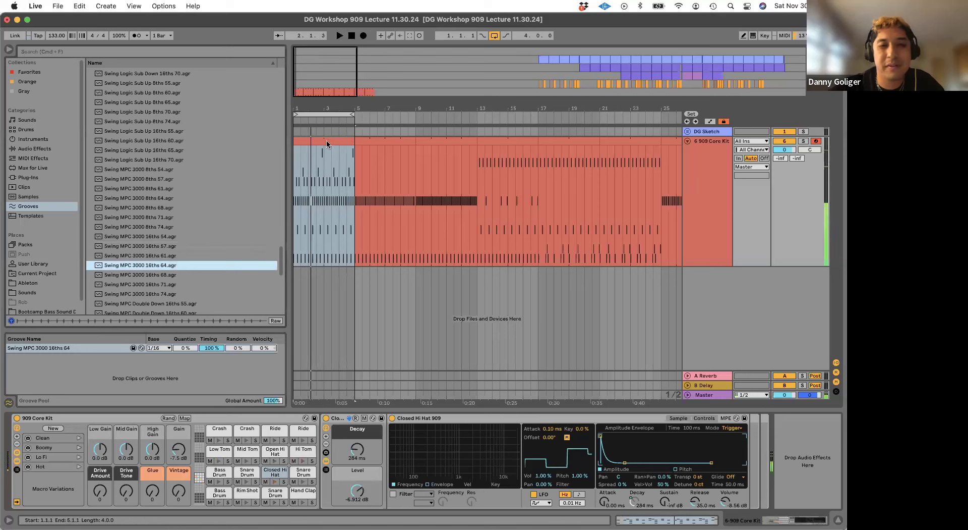
key(super+Tab)
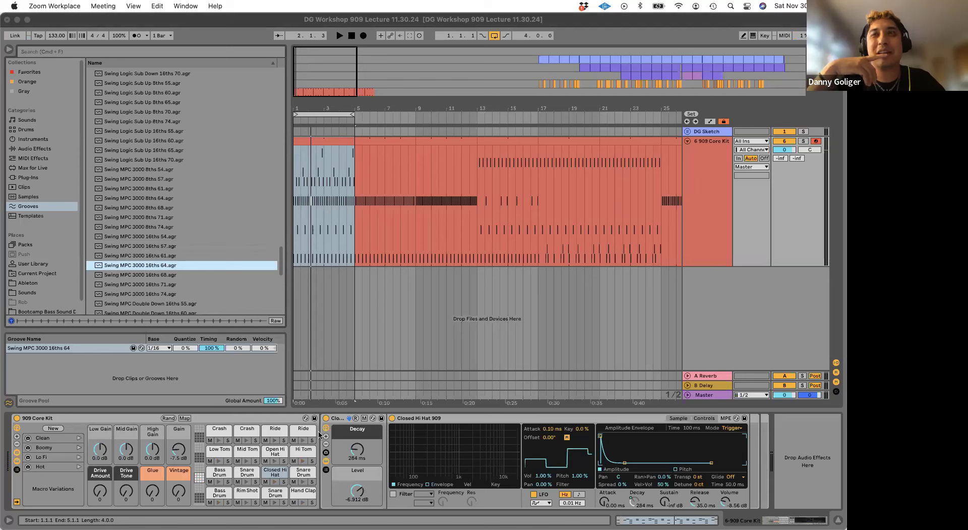
click(320, 433)
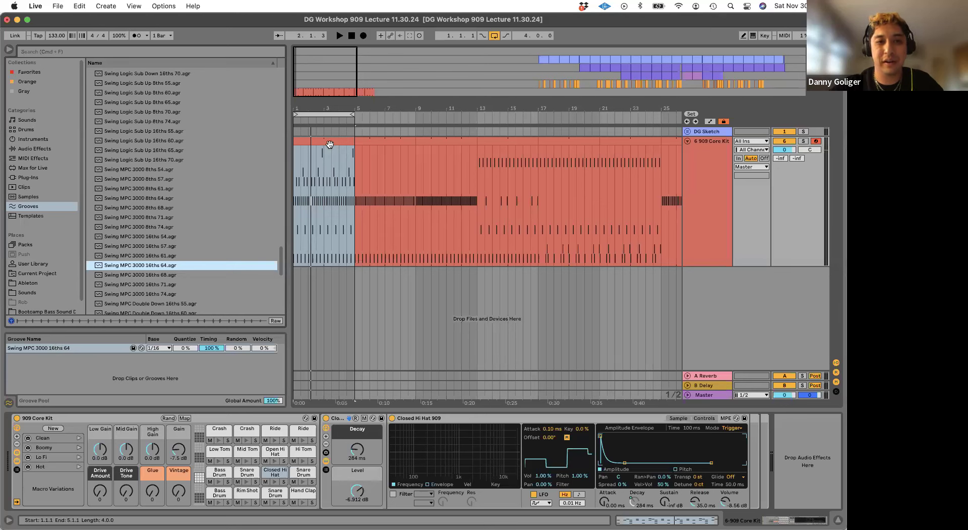
- Delete the clips between bars 5 and 13 on the 909 Core Kit track and review the notes of the clip at bar 1
drag(377, 137, 453, 140)
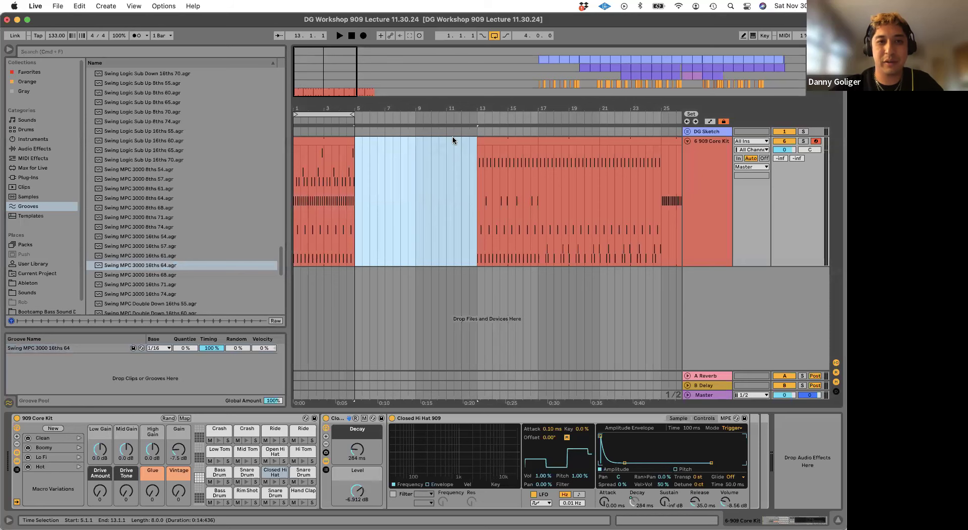
double_click(313, 143)
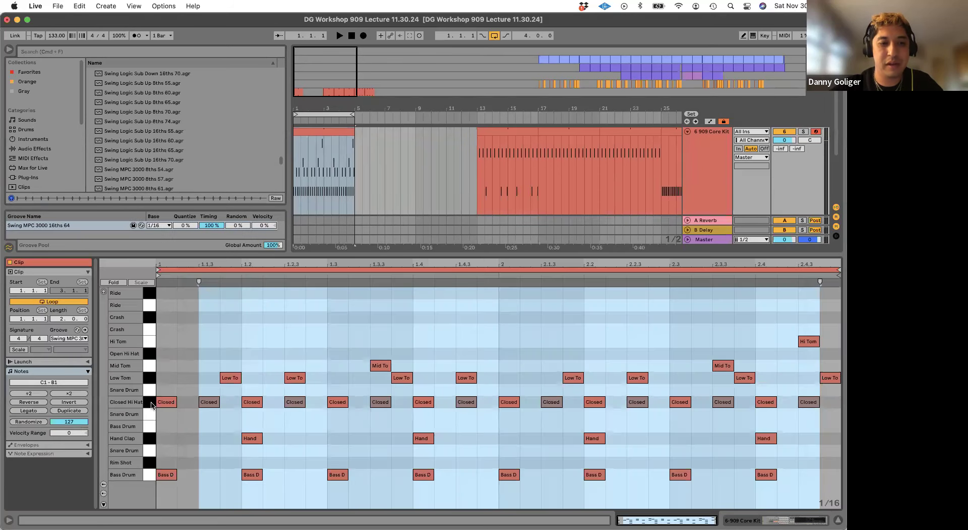
click(340, 132)
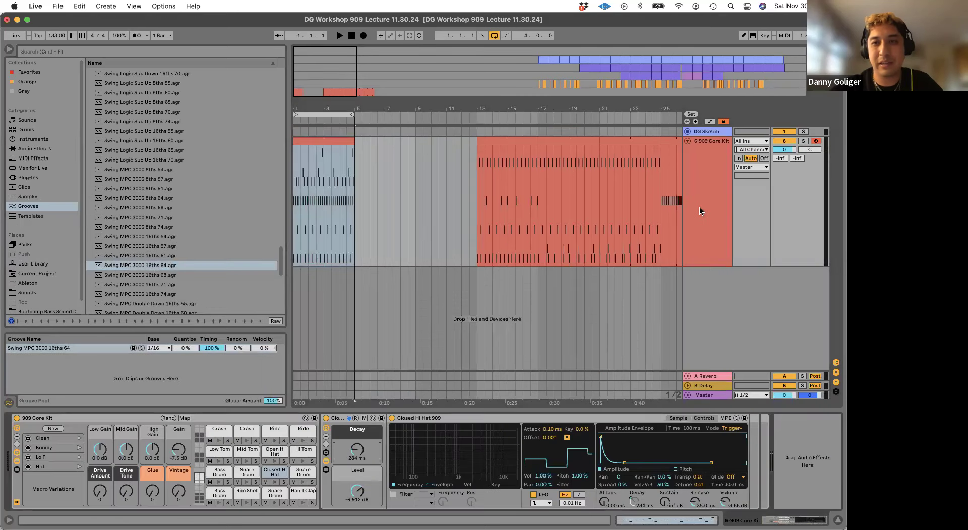
- Duplicate the 909 Core Kit track and replace the copy's clip at bars 1 to 5 with an empty one-bar MIDI clip at bar 1
click(700, 211)
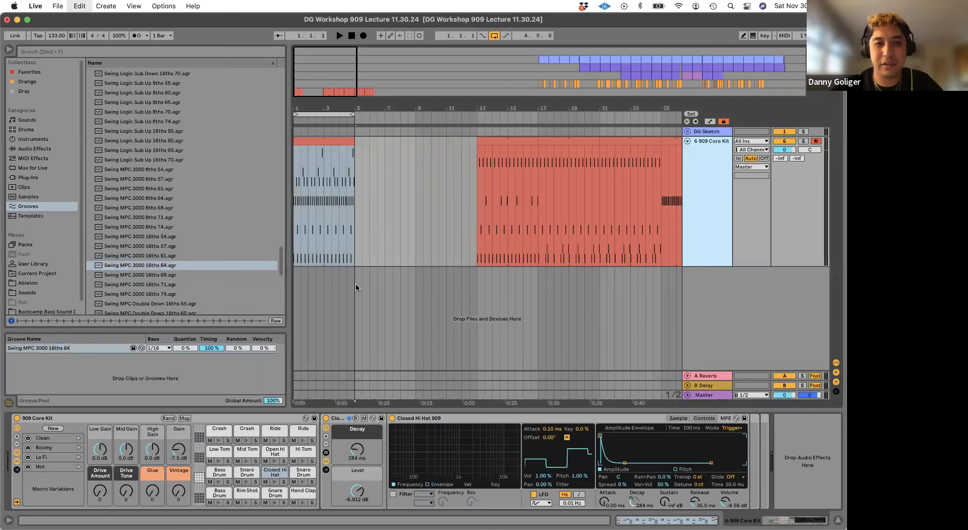
key(super+d)
key(Delete)
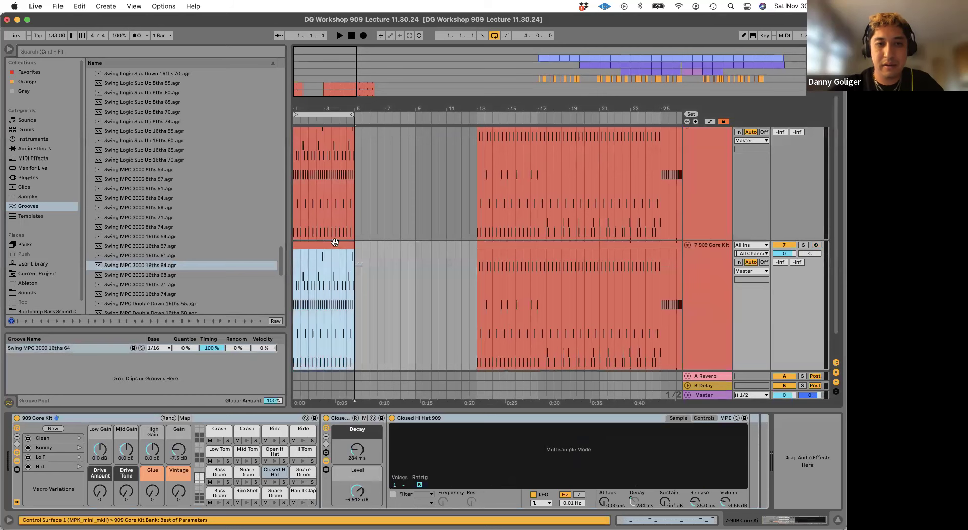
click(324, 270)
drag(310, 269, 295, 270)
key(super+shift+m)
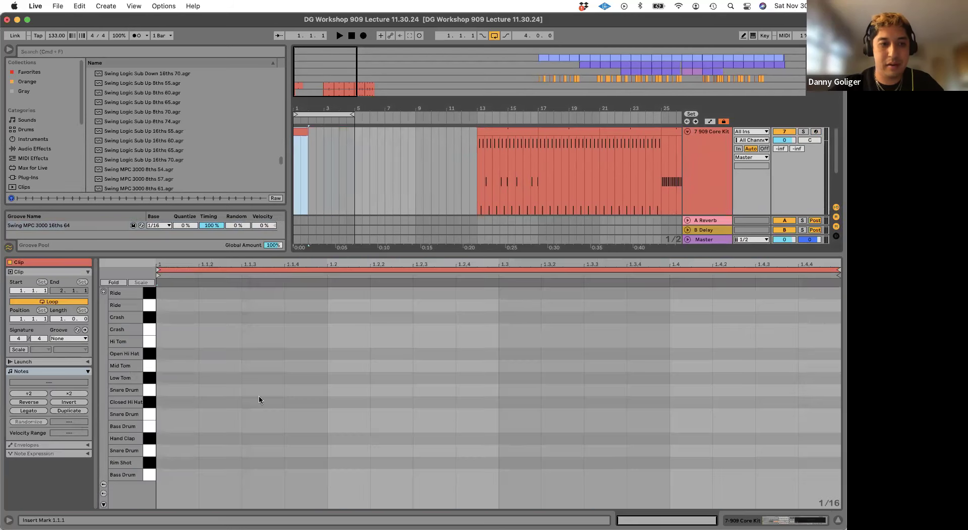
- Add Open Hi Hat notes at 1.1.3, 1.2.3, 1.3.3 and 1.4.3, and extend the looping clip to bar 5 during playback
double_click(275, 352)
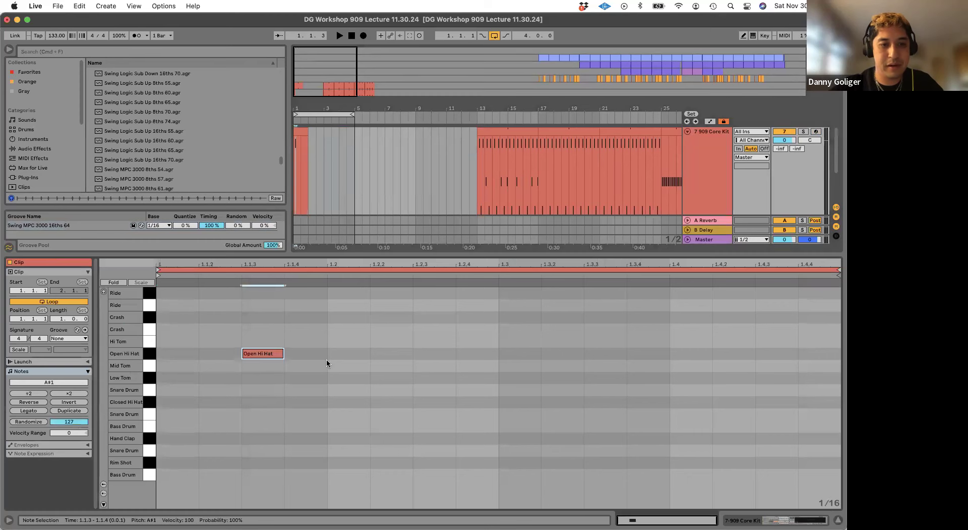
key(super+d)
key(super+d)
key(super+d)
key(shift+Tab)
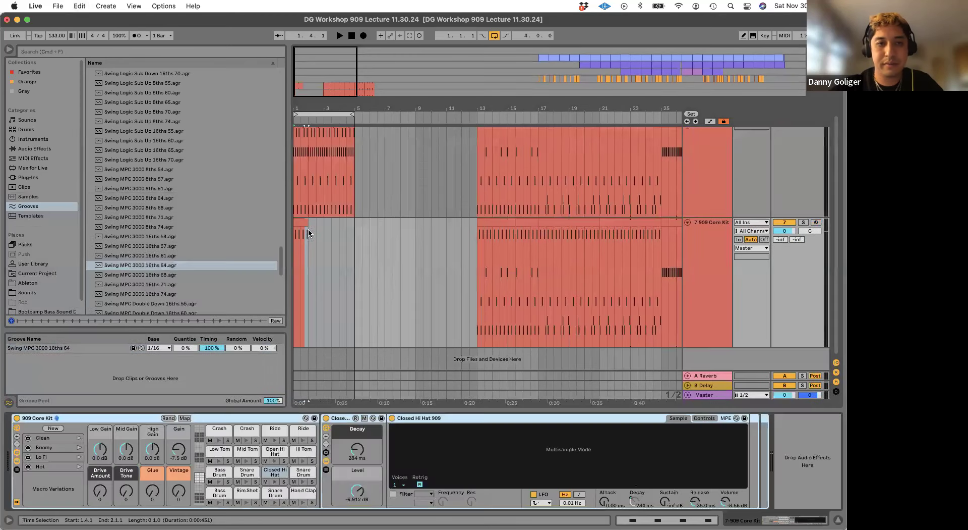
key(space)
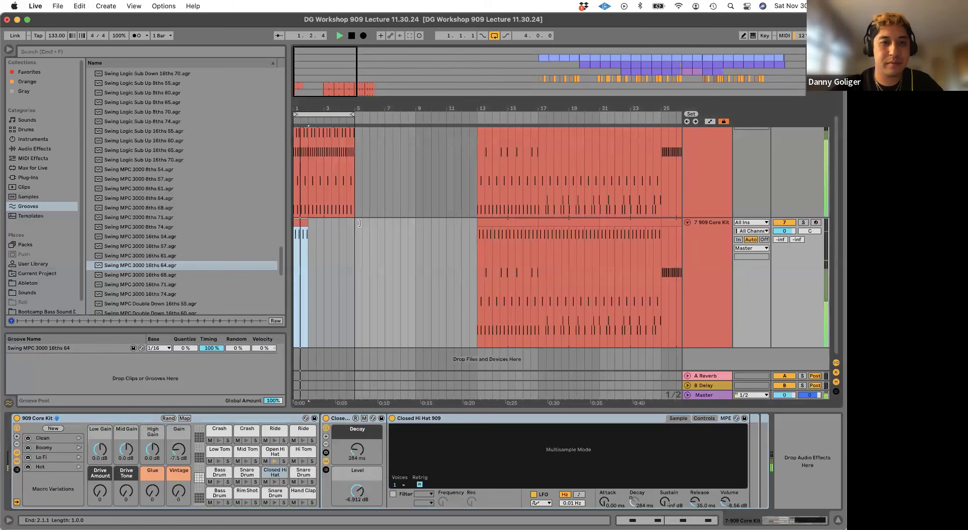
drag(305, 223, 356, 223)
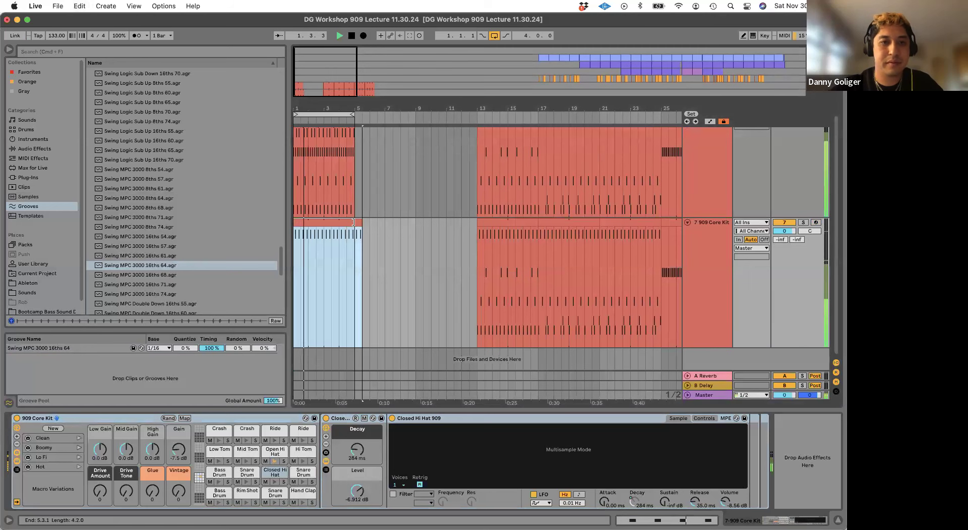
- Delete all clips from bar 13 onward on both 909 Core Kit tracks and stop playback
click(704, 247)
scroll(704, 247, up, 2)
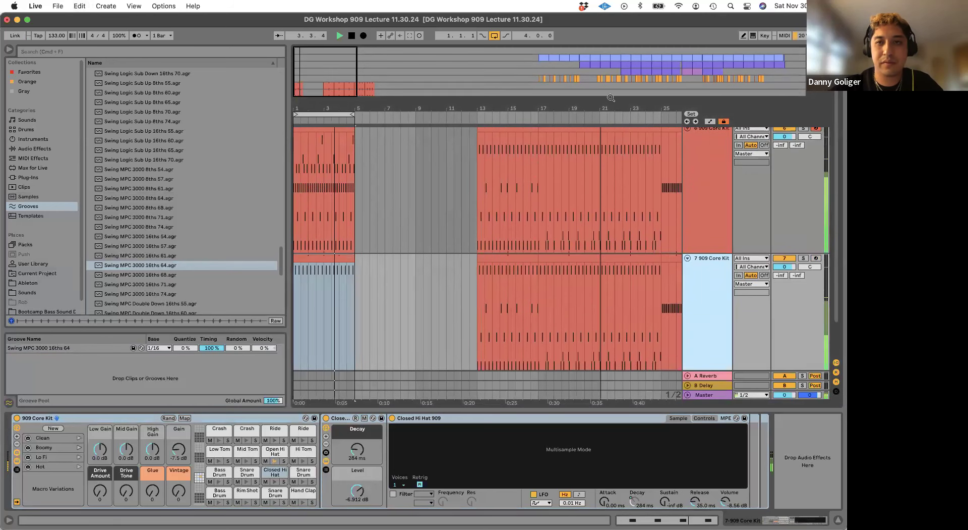
scroll(416, 227, down, 5)
key(super+a)
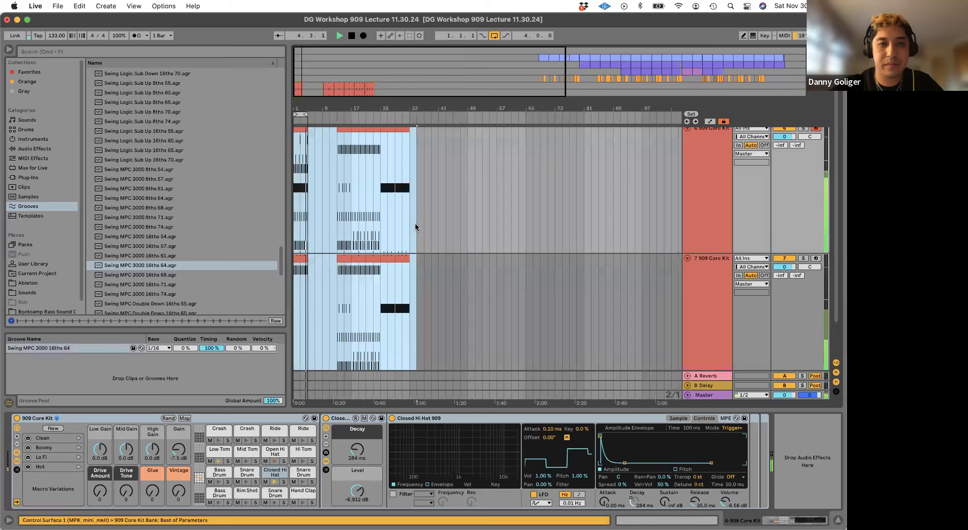
click(338, 219)
shift+click(435, 310)
key(Delete)
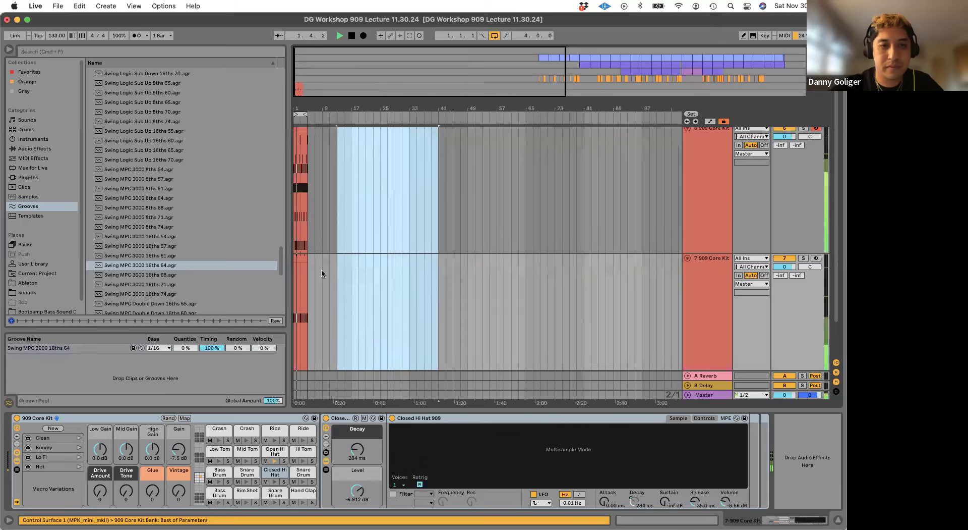
key(space)
double_click(300, 313)
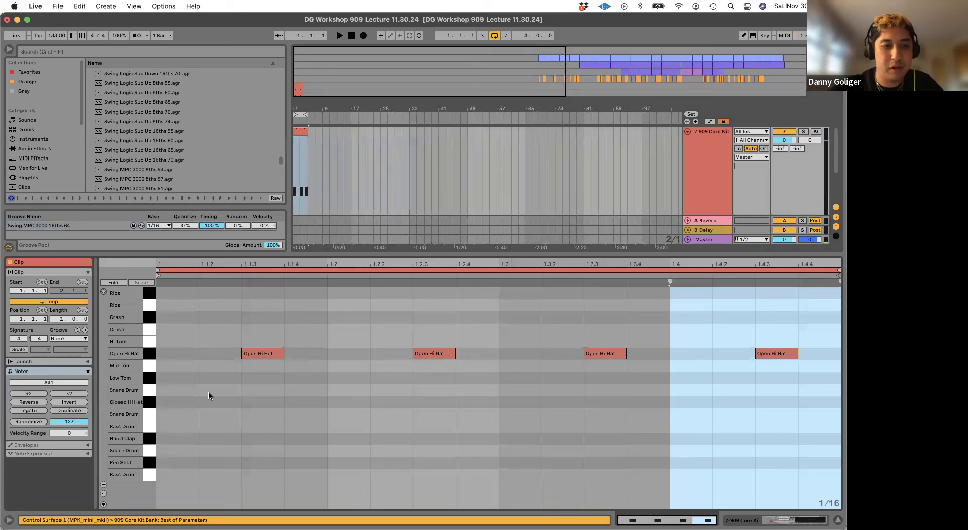
click(170, 402)
double_click(170, 402)
key(Delete)
- Copy the clips at bar 1 on both 909 Core Kit tracks to bar 5 and loop bars 5 to 9
drag(300, 130, 315, 165)
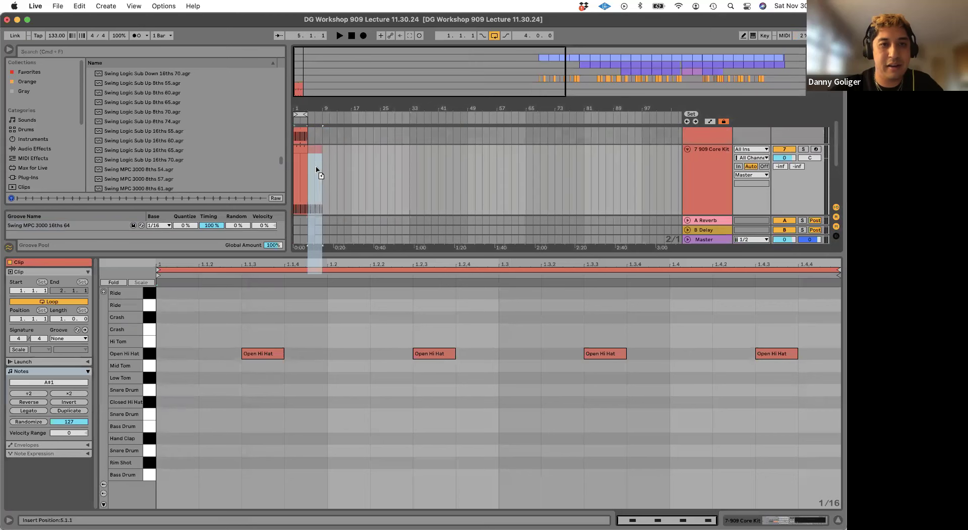
key(shift+Tab)
key(super+z)
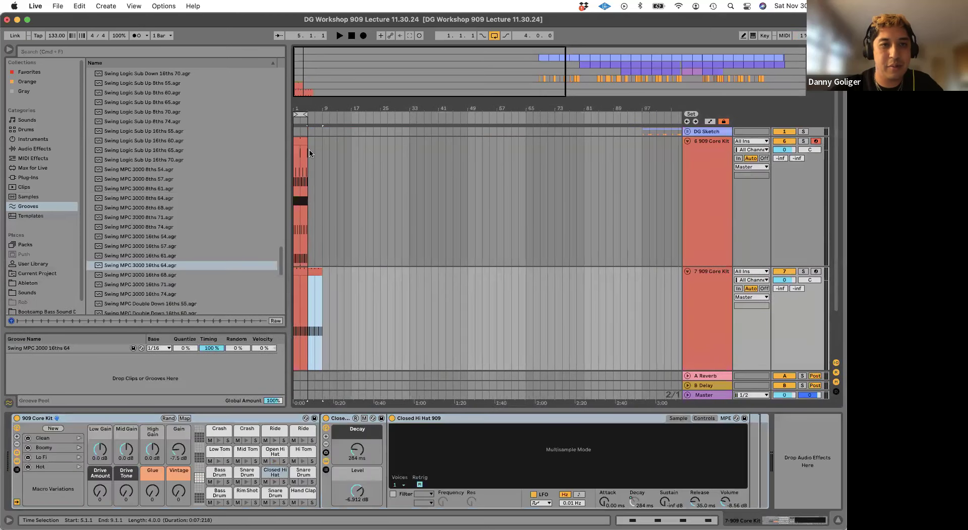
key(super+shift+z)
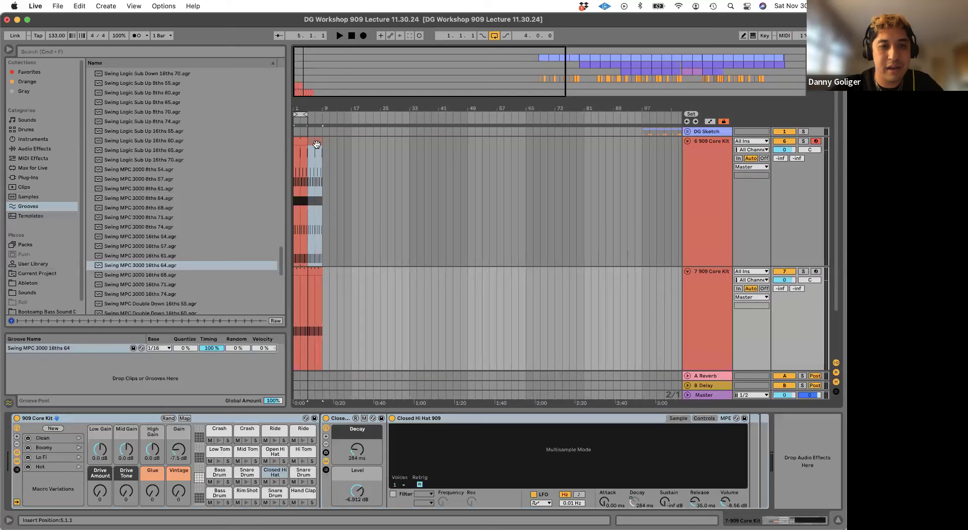
click(321, 231)
click(314, 272)
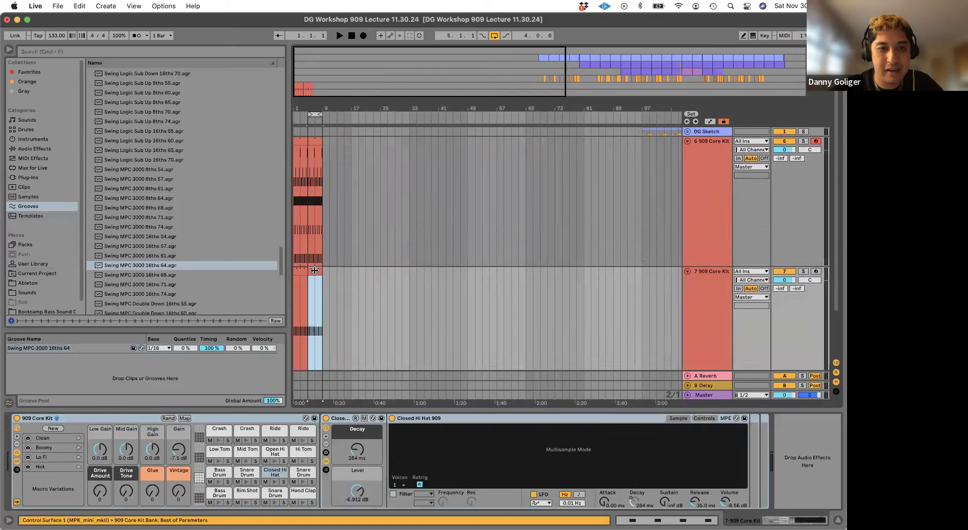
- Add Closed Hi Hat notes on the first, second and fourth sixteenths of beat 1 in the open-hat clip at bar 5, and repeat them on every beat
key(shift+Tab)
double_click(181, 402)
double_click(231, 402)
double_click(310, 402)
drag(151, 389, 312, 426)
key(super+d)
key(super+d)
key(super+d)
click(177, 402)
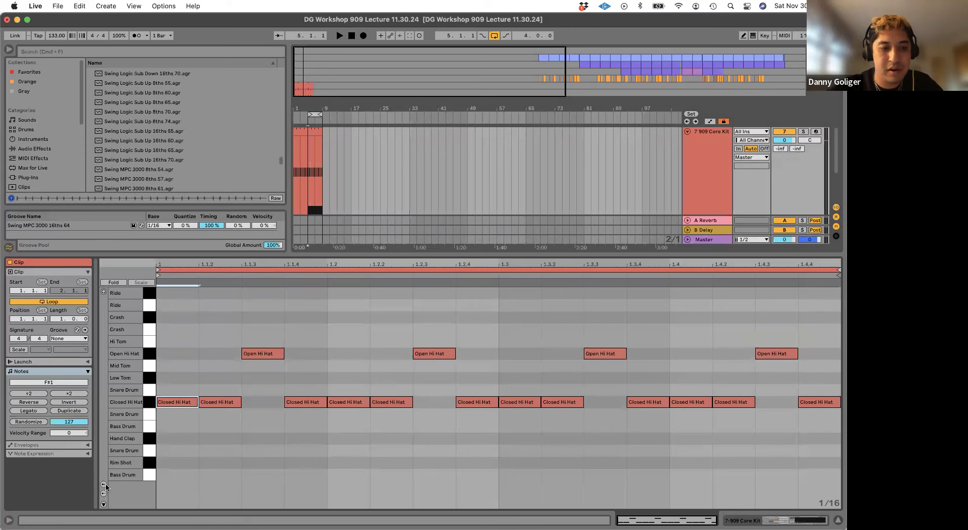
- Show the note velocities and vary the Closed Hi Hat velocities across the first two beats, making them softer than the open hats
click(104, 484)
click(221, 387)
mouse_move(202, 468)
mouse_down()
mouse_move(208, 482)
mouse_move(158, 478)
mouse_up()
click(176, 386)
drag(286, 468, 329, 477)
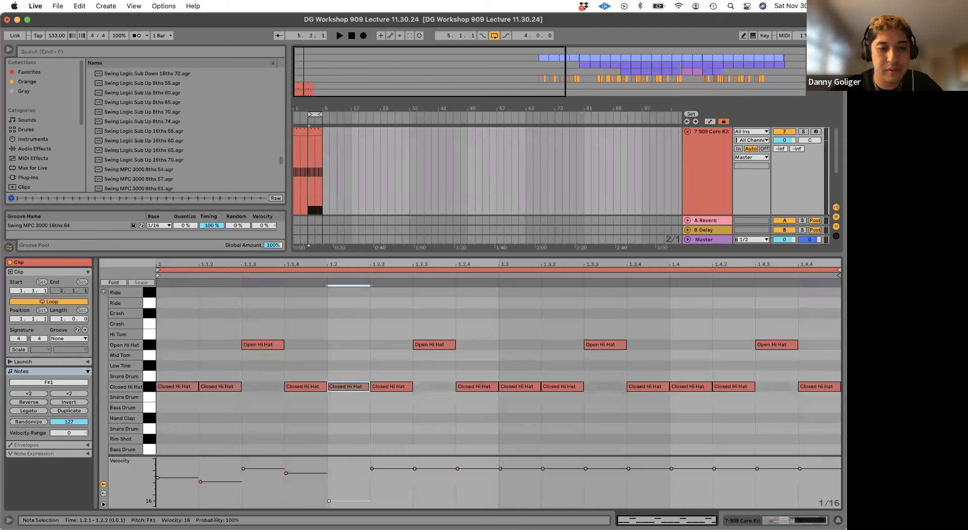
click(391, 471)
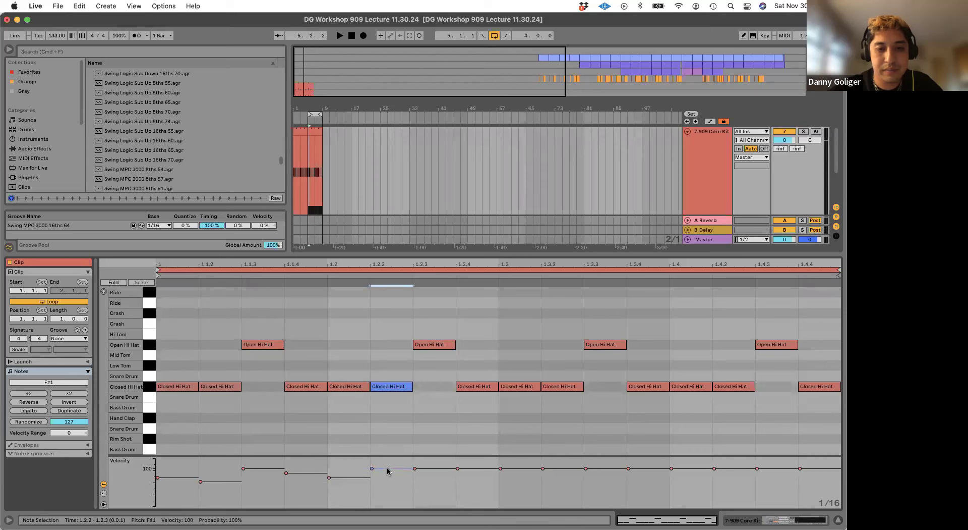
click(457, 468)
drag(457, 468, 458, 490)
drag(383, 468, 383, 472)
- Repeat the first half-bar's Closed Hi Hat notes over the second half and lower all closed-hat velocities to between 34 and 75
drag(484, 412, 119, 368)
key(super+d)
drag(158, 477, 159, 484)
- Play the loop at bar 5 with both 909 Core Kit tracks, and play it again with only the hi-hat track soloed
key(space)
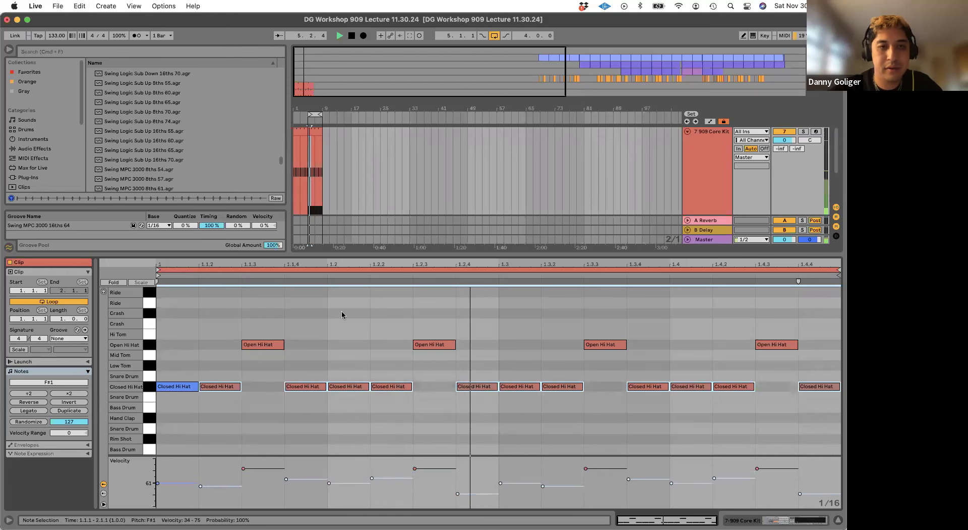
click(314, 222)
key(space)
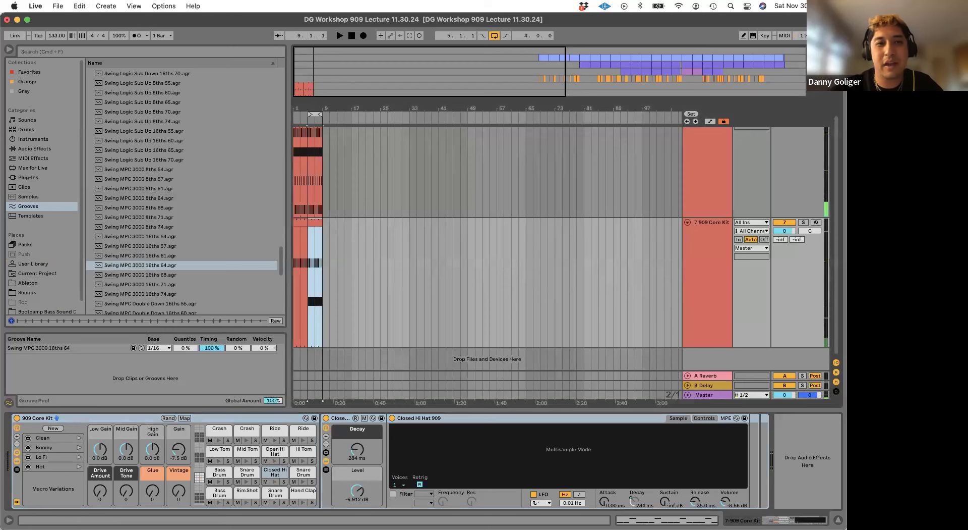
key(plus)
key(plus)
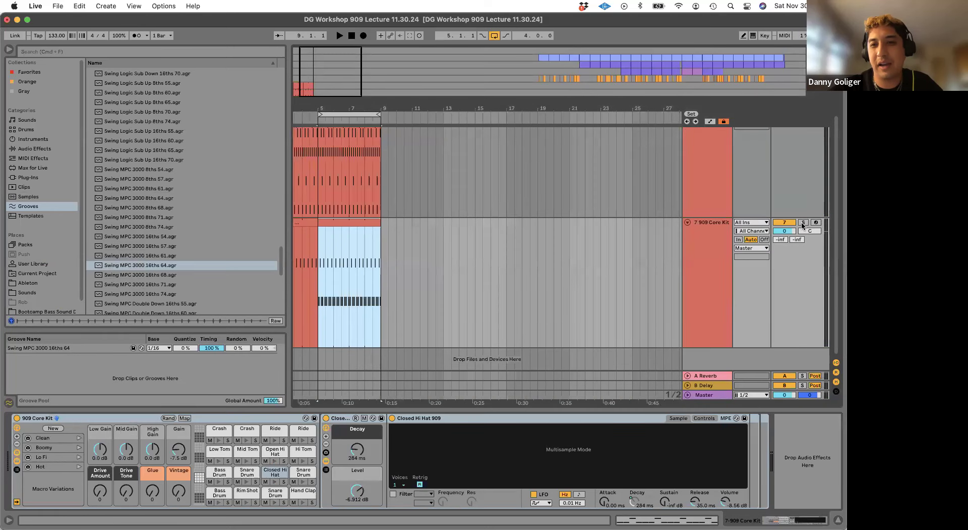
click(803, 222)
key(space)
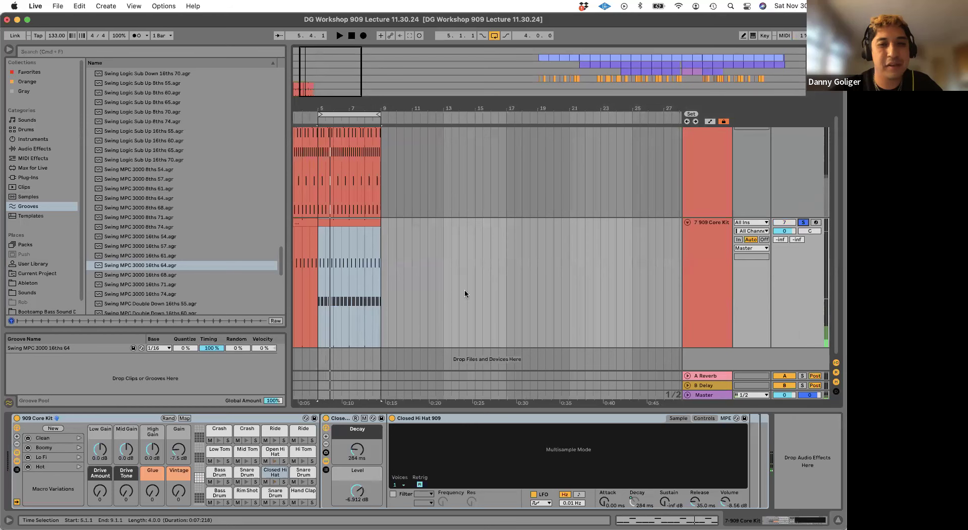
- Solo the original 909 Core Kit track instead of the hi-hat track, play its loop for comparison, and stop playback
key(shift+Tab)
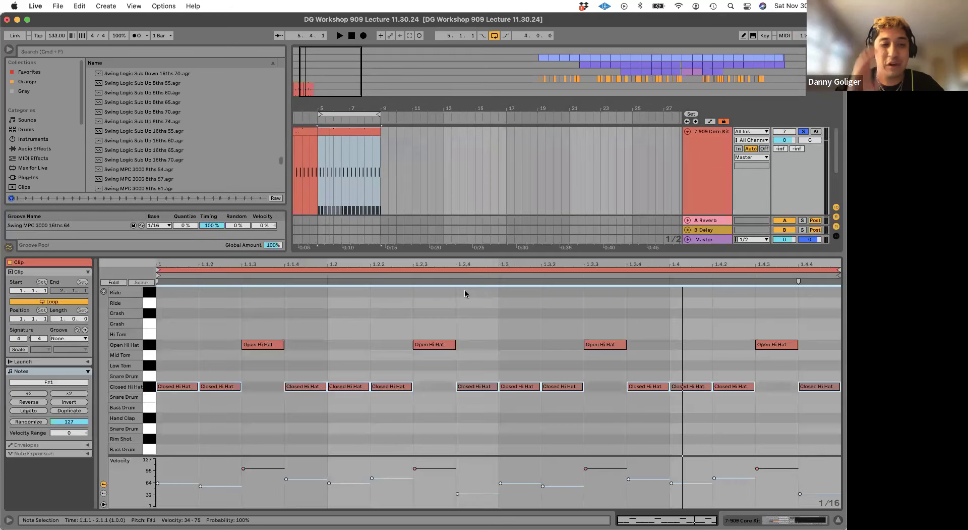
key(shift+Tab)
scroll(620, 269, up, 5)
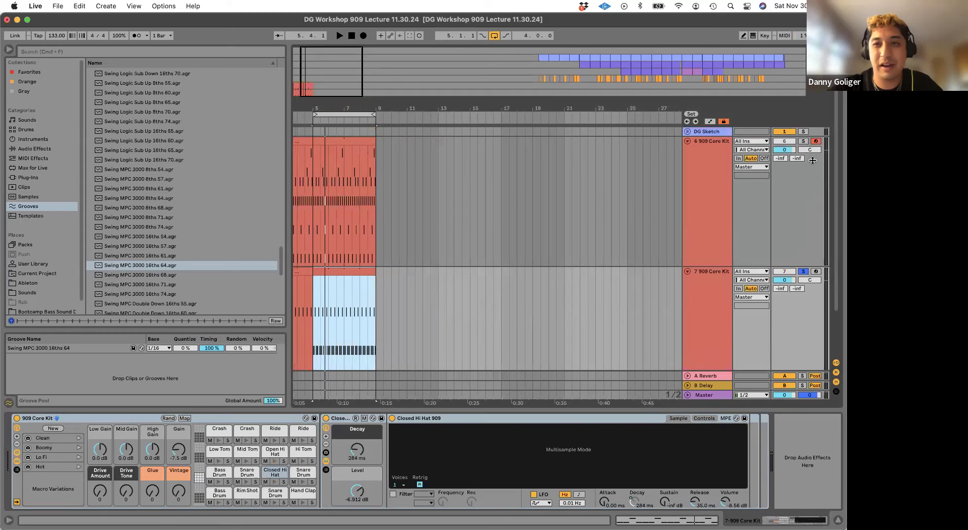
click(804, 141)
key(space)
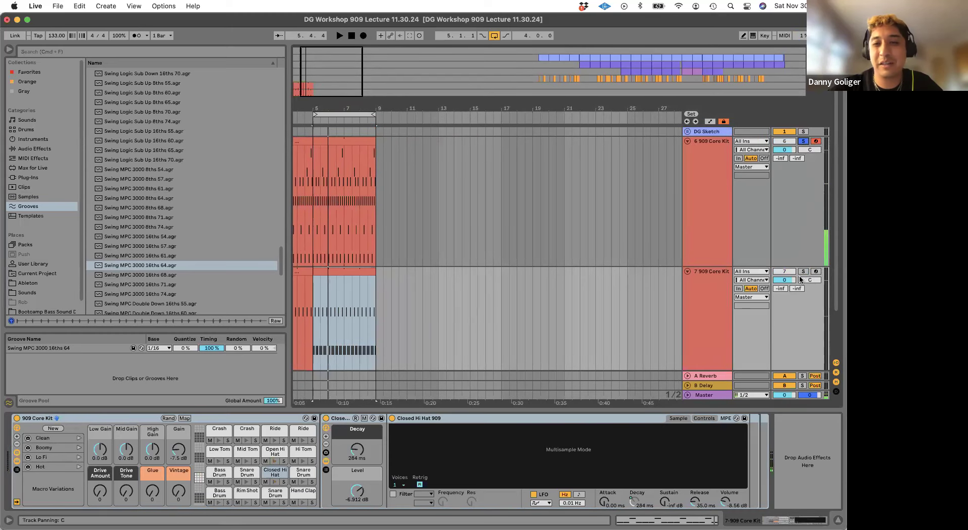
scroll(707, 292, down, 2)
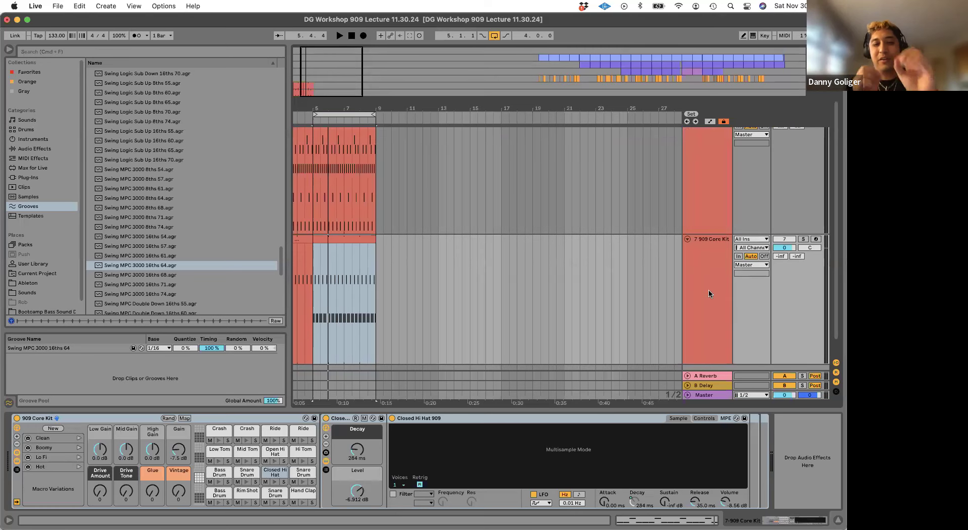
click(831, 427)
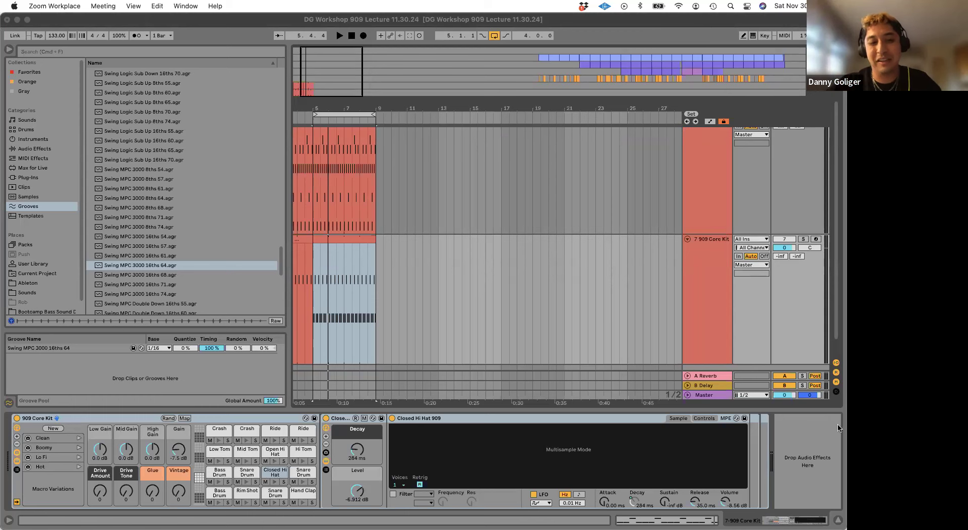
click(823, 450)
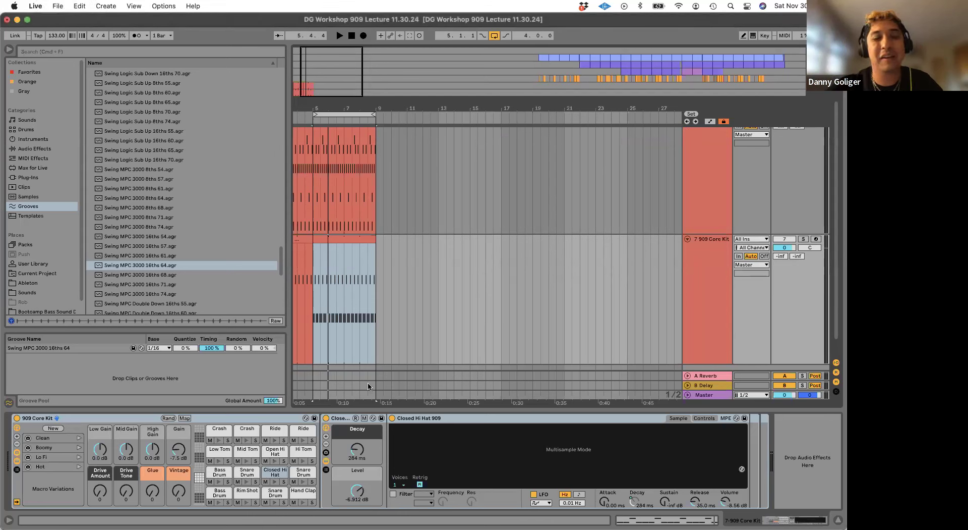
- Apply the Swing MPC 3000 16ths 64 groove from the Groove Pool to the hi-hat clip at bar 5 and fold its track
click(37, 349)
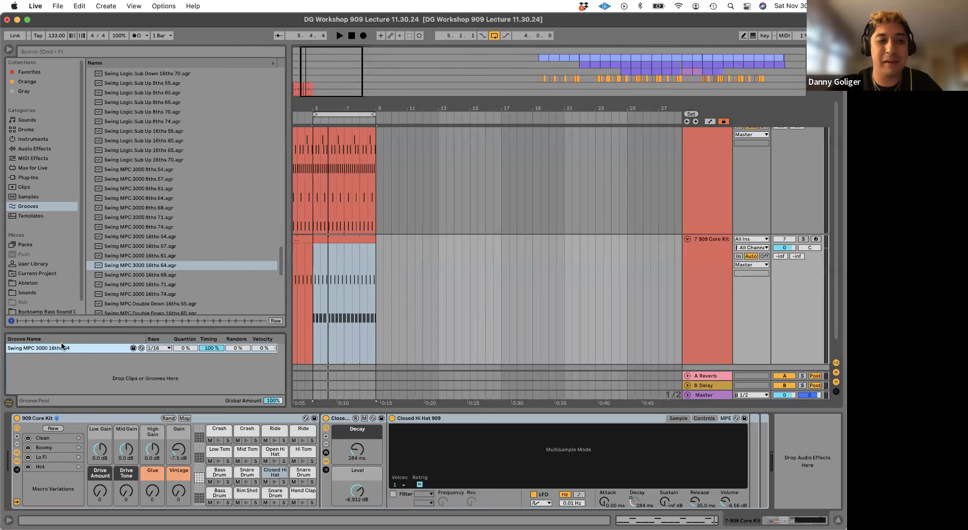
drag(56, 352, 348, 310)
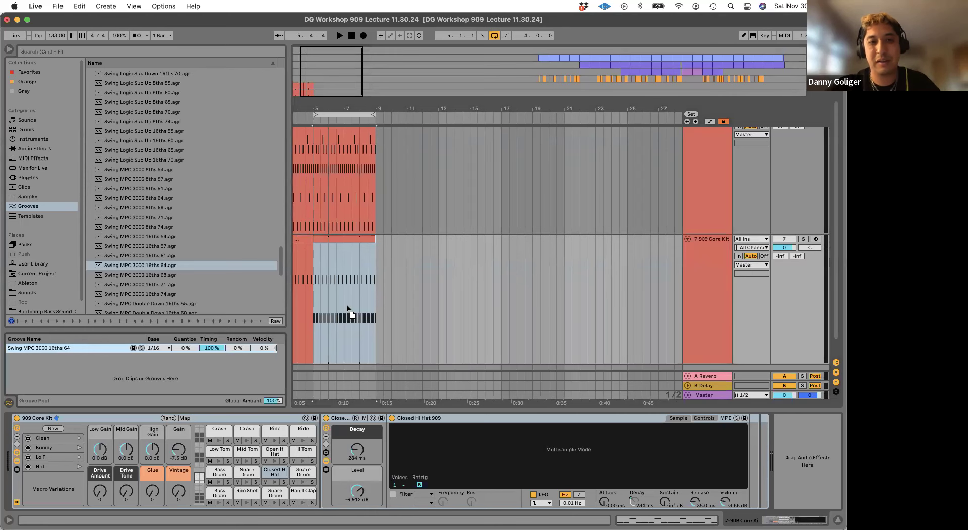
drag(348, 308, 347, 309)
click(344, 241)
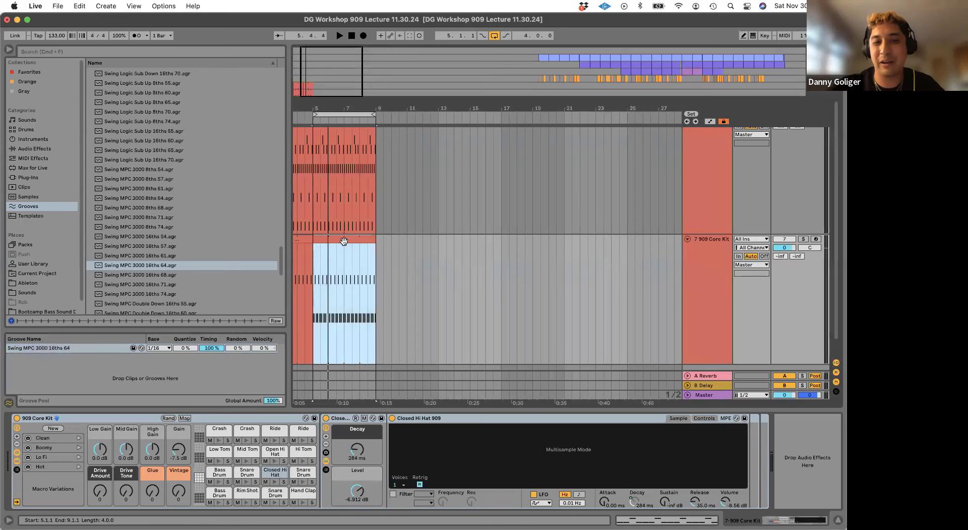
click(804, 237)
key(u)
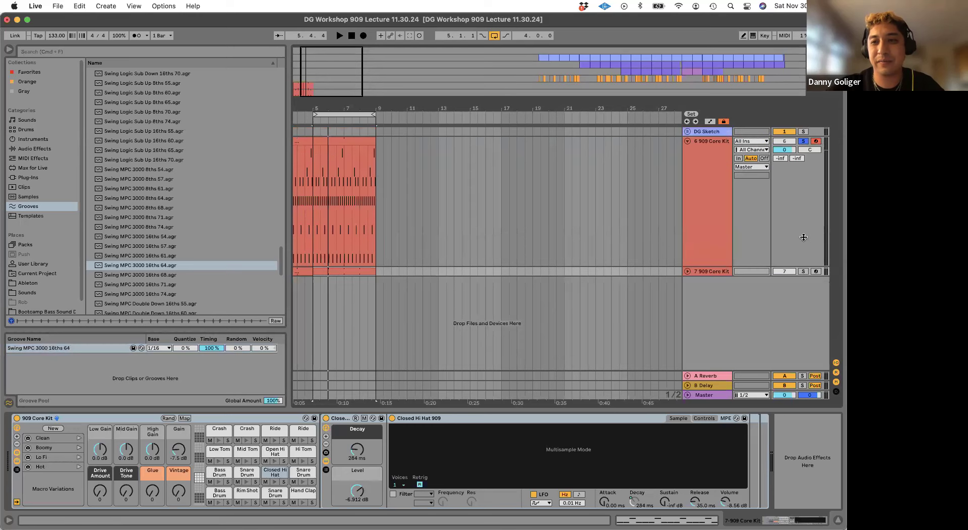
- Unsolo the original 909 Core Kit track, play both tracks from bar 5, unfold the hi-hat track, and stop playback
click(804, 142)
key(space)
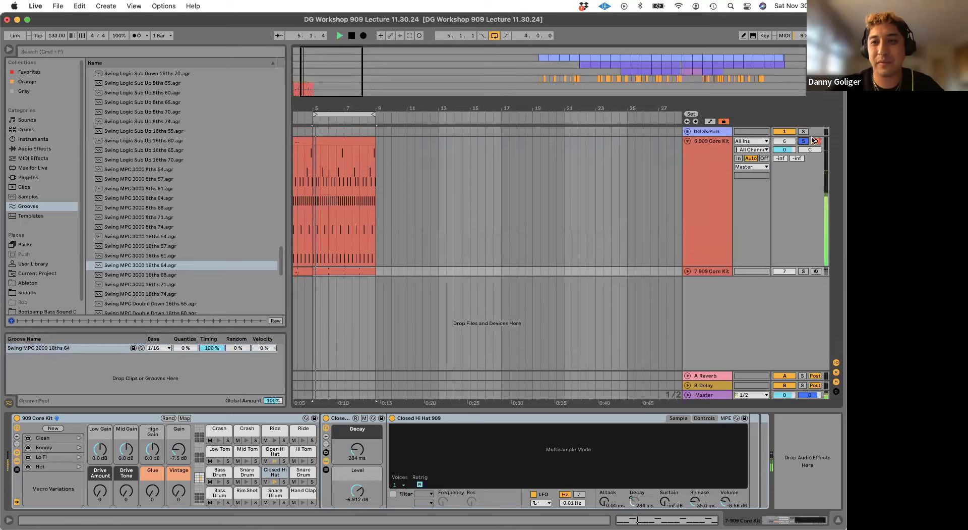
click(687, 271)
click(334, 251)
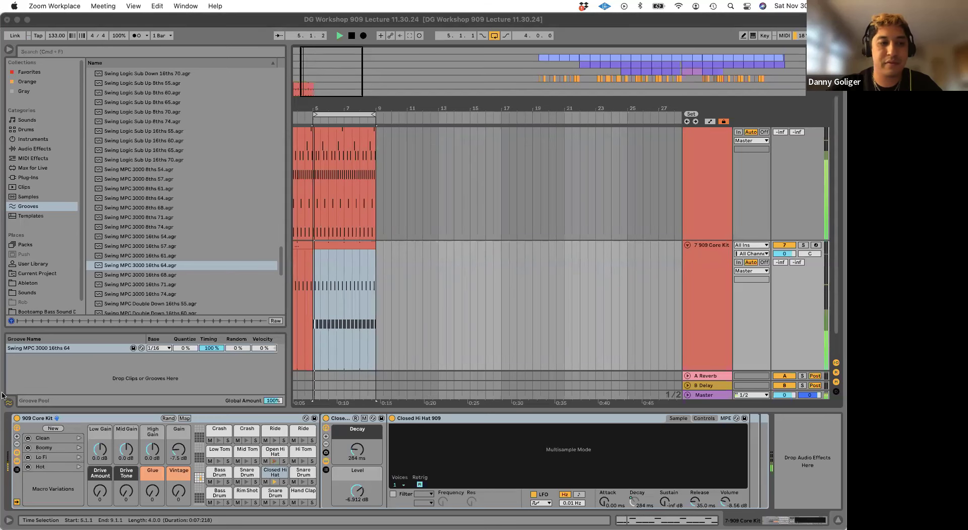
click(383, 292)
key(space)
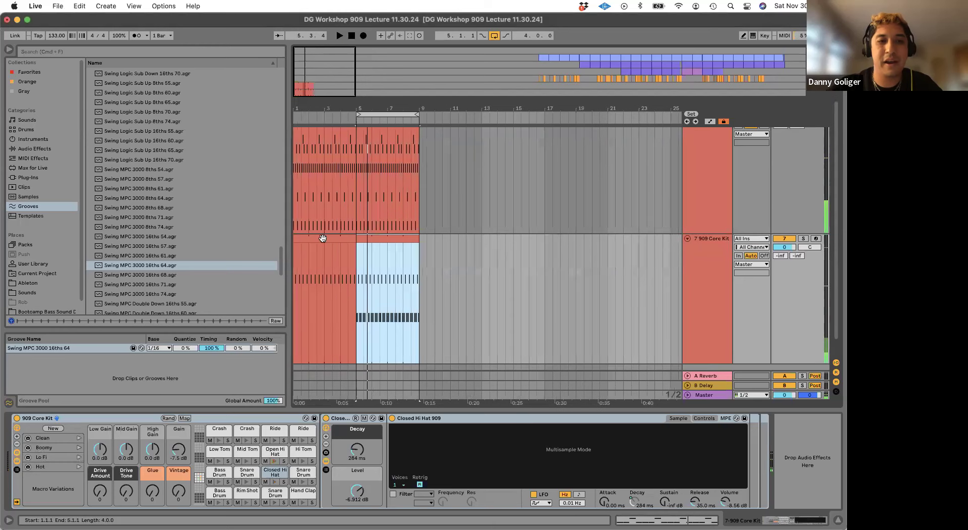
- Move both clips on the separate hi-hat track four bars later so they span bars 5 to 13
key(Left)
shift+click(380, 238)
drag(412, 244, 383, 240)
scroll(383, 240, up, 3)
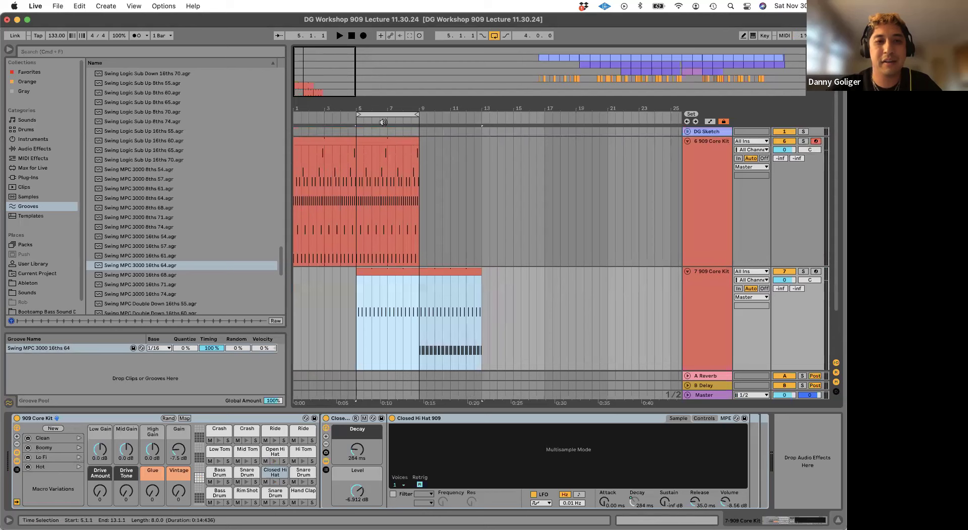
- Duplicate the original 909 Core Kit pattern from bar 5 to bar 9 and play the arrangement looped over bars 1 to 13
click(379, 143)
key(super+d)
drag(418, 201, 296, 202)
key(space)
drag(417, 116, 480, 116)
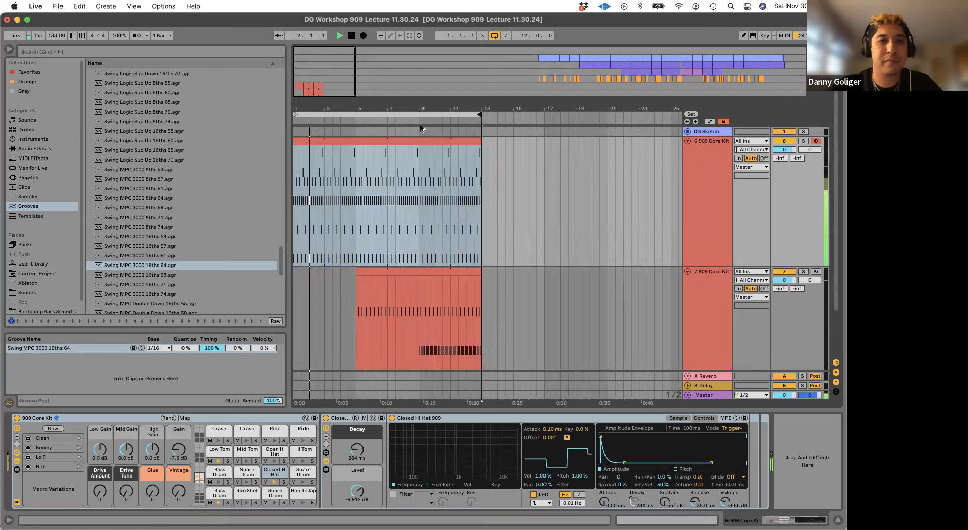
- Delete the half-beat from 4.4.3 to 5.1.1 on the original 909 Core Kit track to leave a gap before bar 5
drag(354, 98, 376, 212)
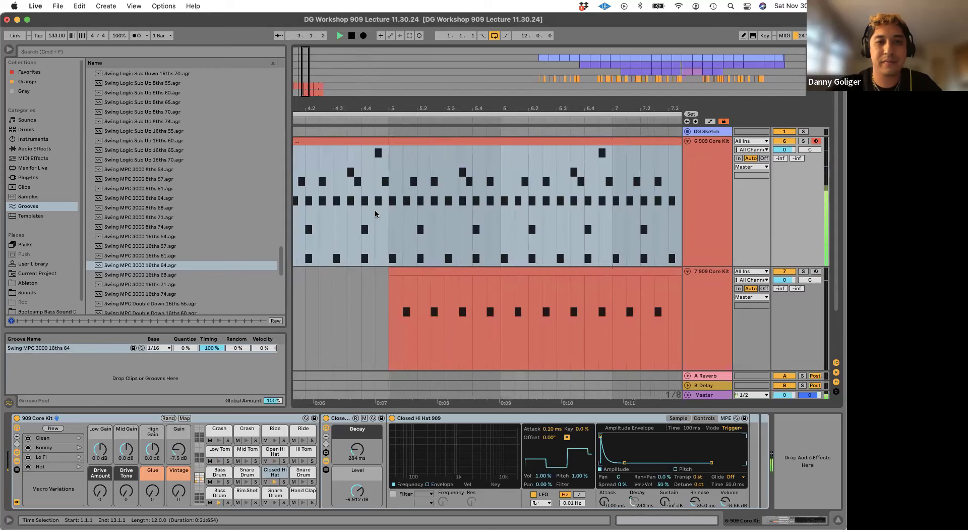
click(379, 214)
shift+click(385, 214)
key(Delete)
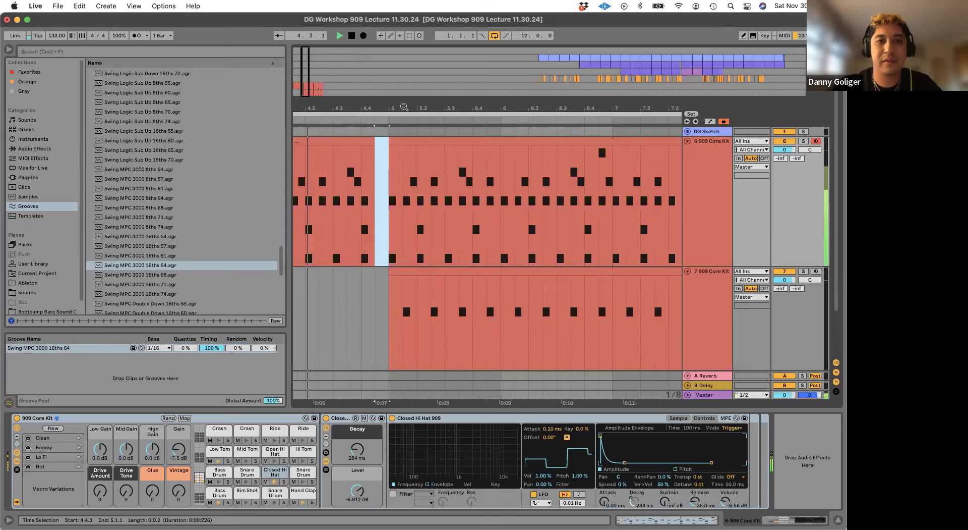
- Duplicate the original 909 Core Kit track's half-beat at 8.4.1 over the half-beat before bar 9 as a short fill
key(minus)
key(minus)
key(minus)
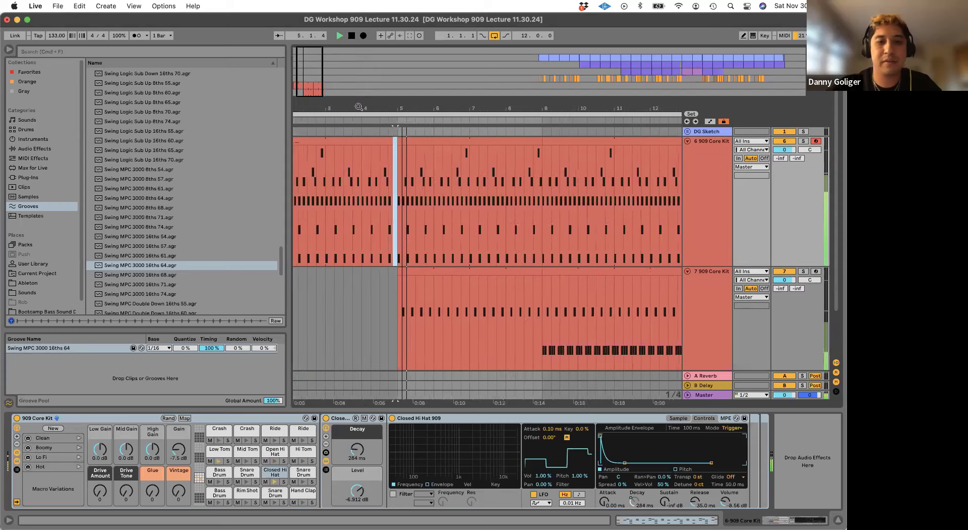
scroll(429, 142, up, 5)
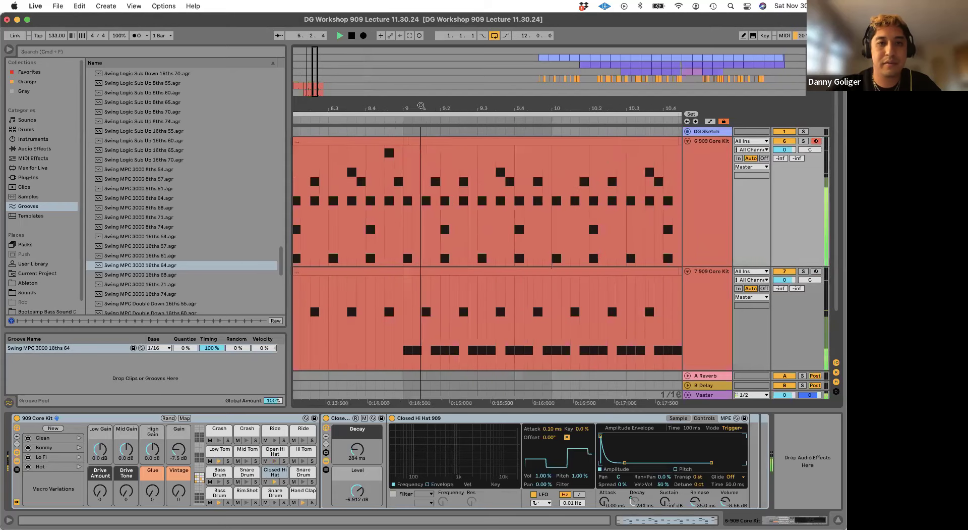
drag(366, 242, 384, 247)
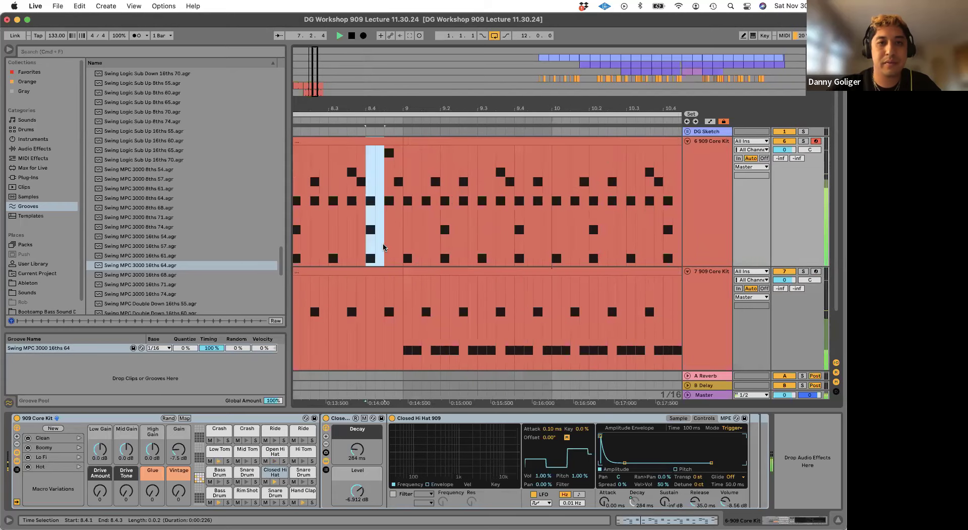
key(super+d)
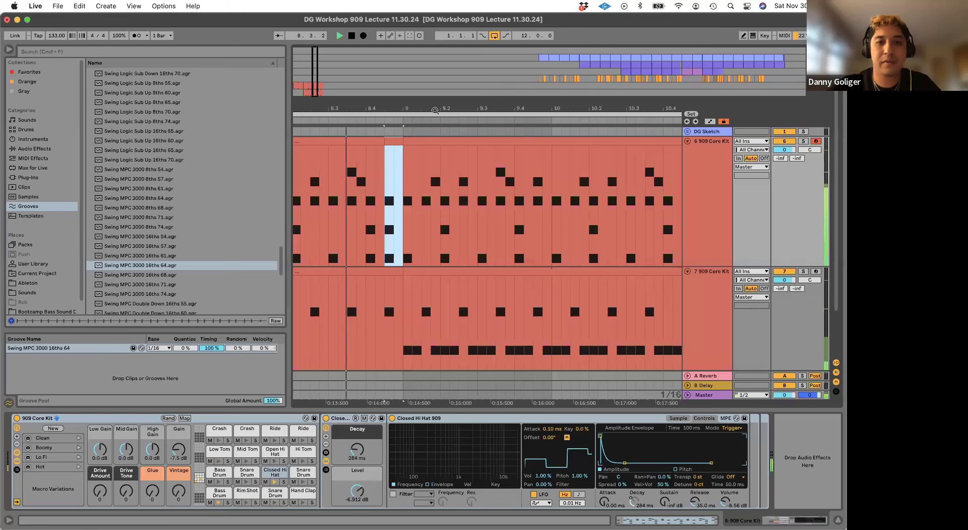
- Loop bars 9 to 13 using the second hi-hat clip, play that section with both tracks, and stop playback
scroll(446, 252, down, 5)
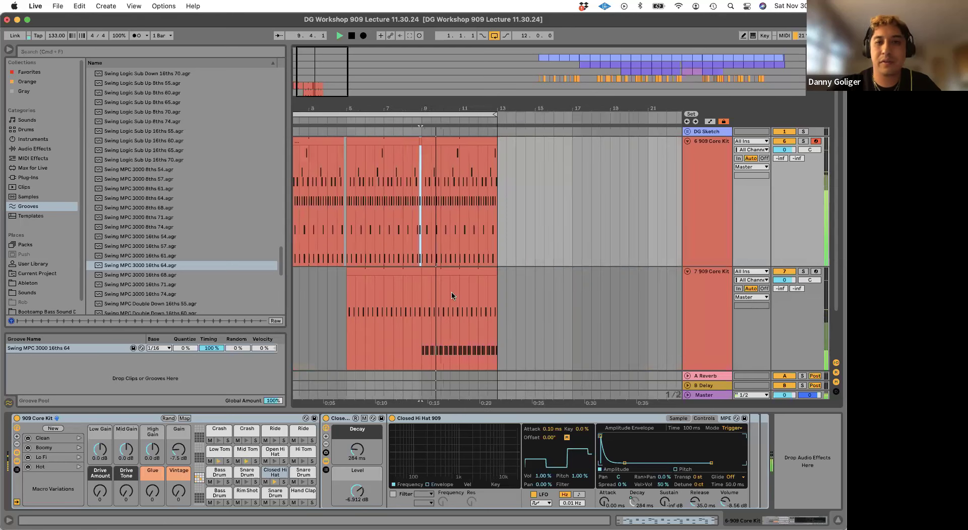
click(449, 269)
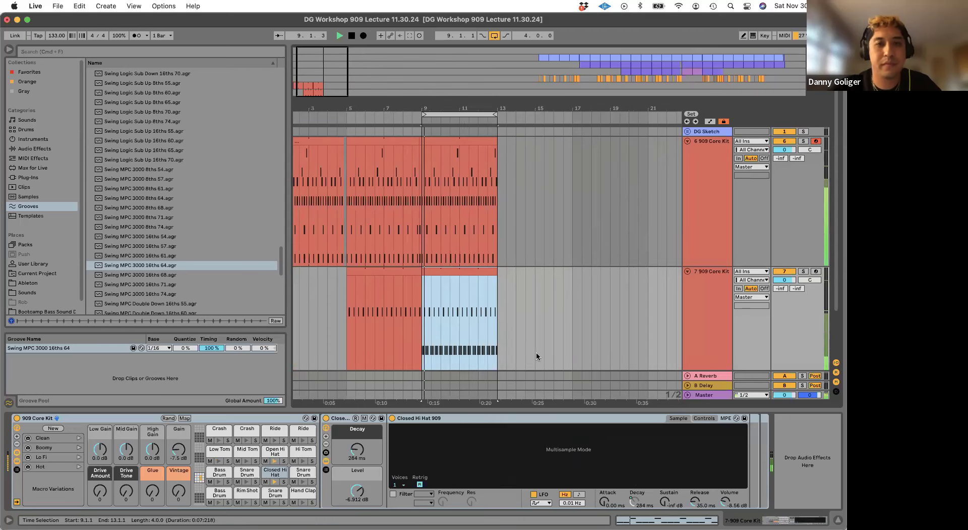
key(space)
click(841, 445)
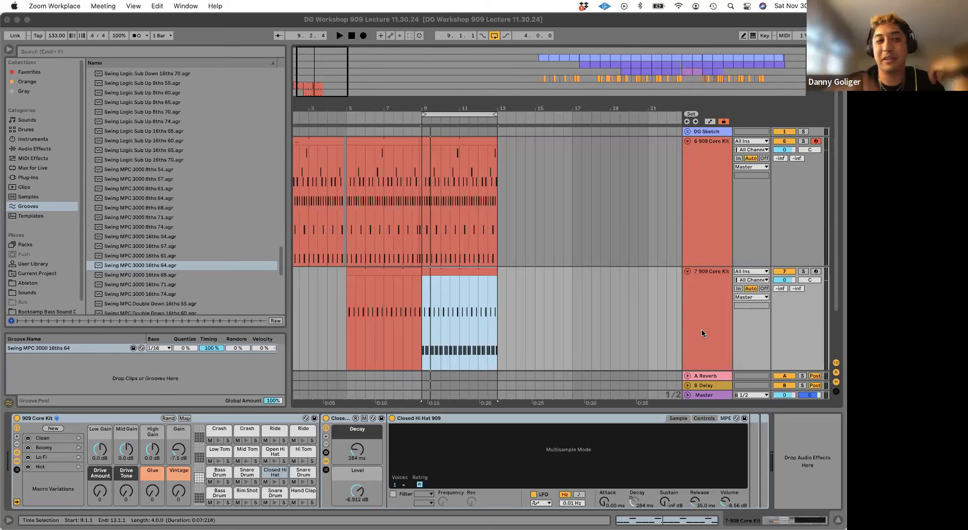
- Look over the MPC 3000 16ths 54 and 71 swing grooves and the Velocity amount of the groove in the pool
click(150, 273)
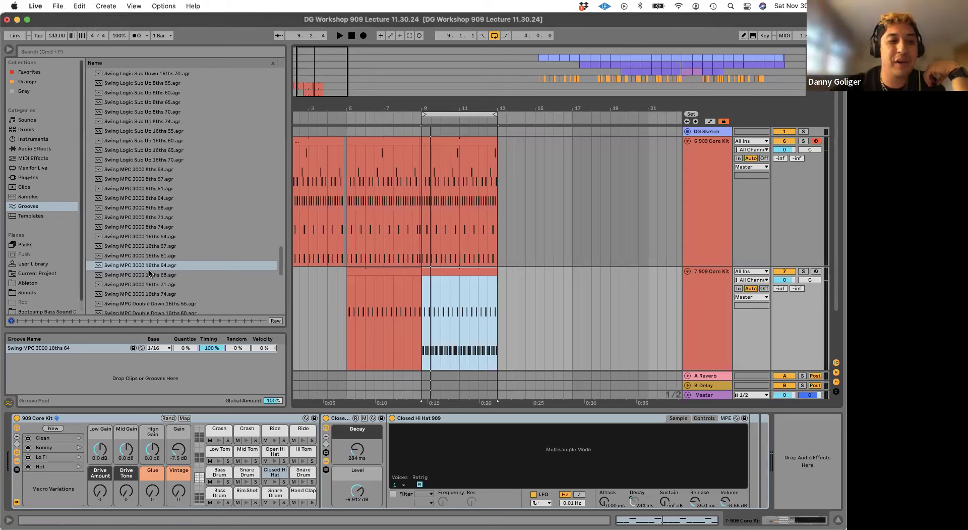
click(164, 237)
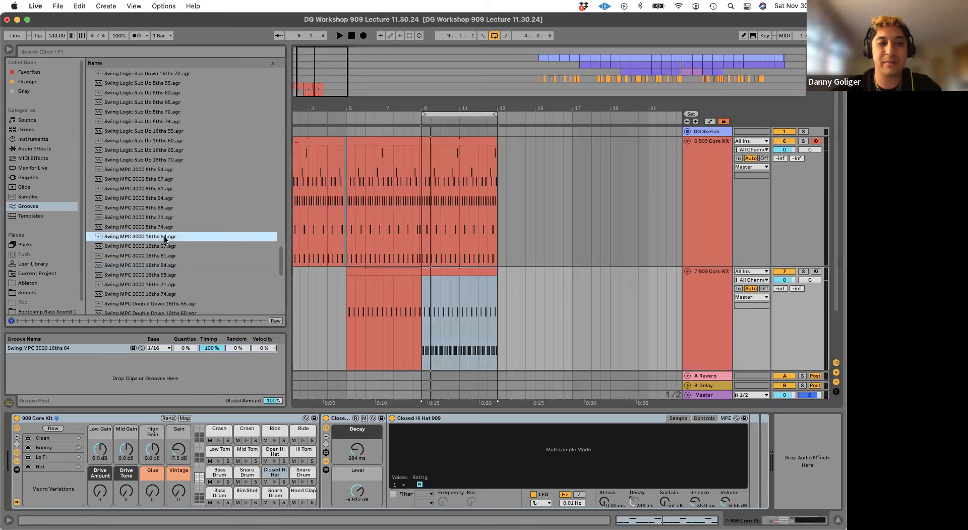
click(167, 285)
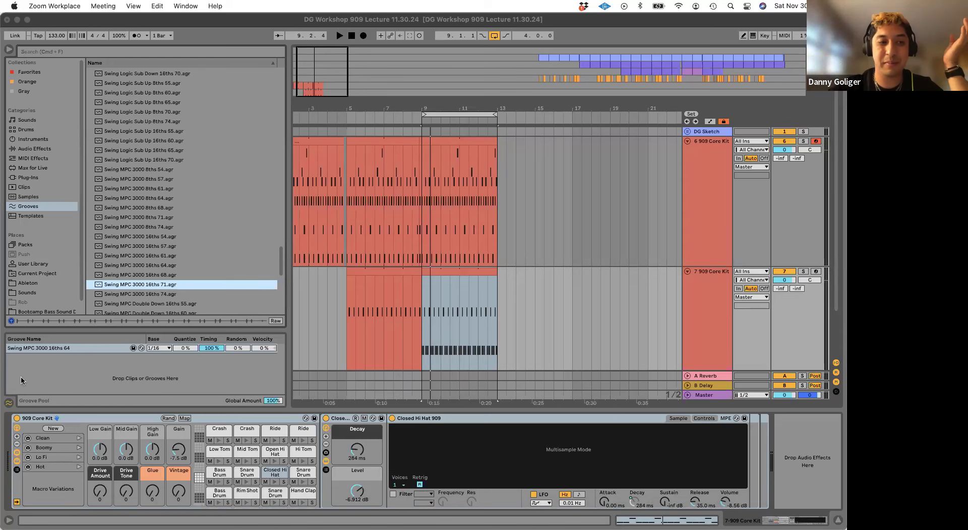
click(260, 364)
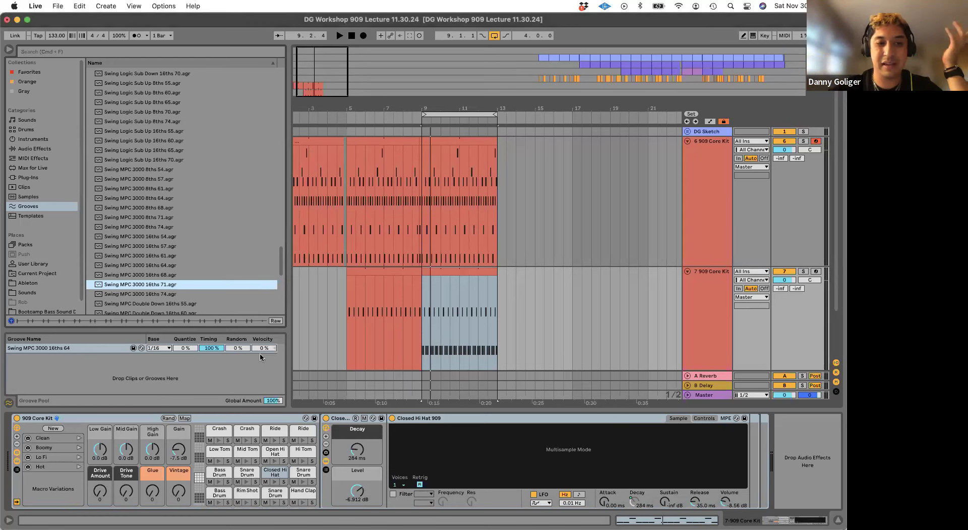
drag(263, 348, 261, 353)
key(Delete)
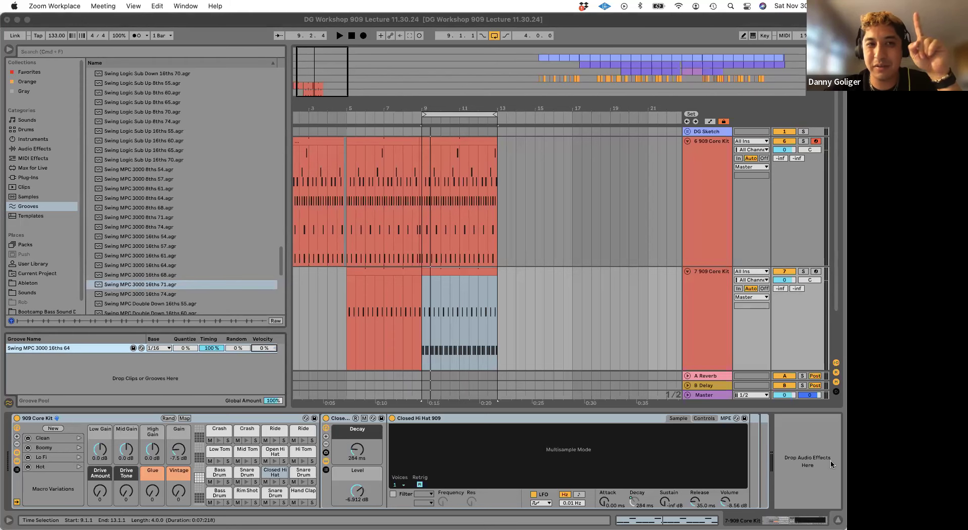
- Open the hi-hat clip at bar 9 for editing and commit its swing groove to the notes
click(455, 274)
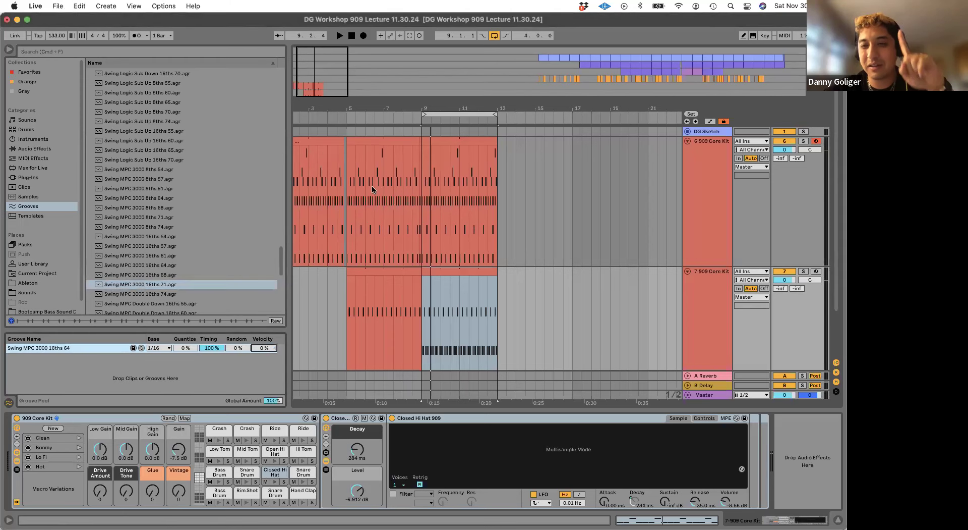
double_click(455, 274)
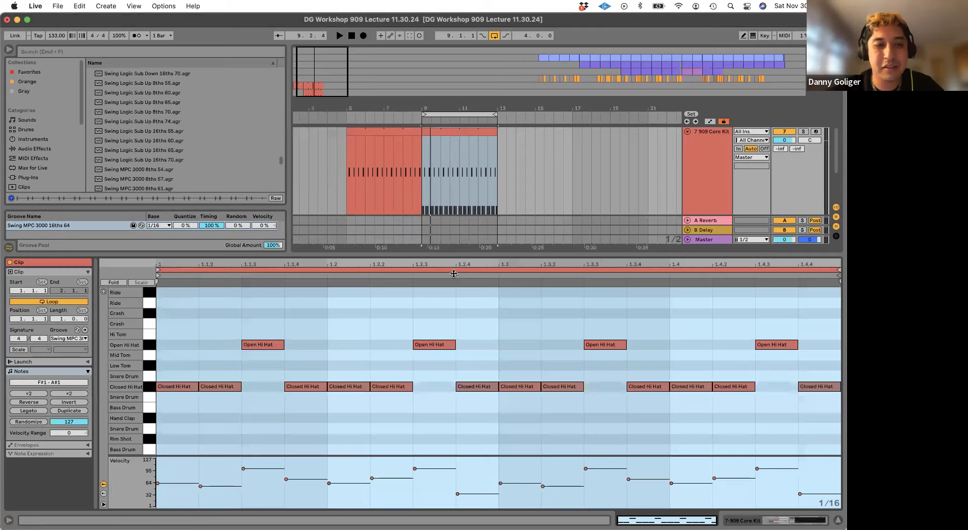
click(85, 331)
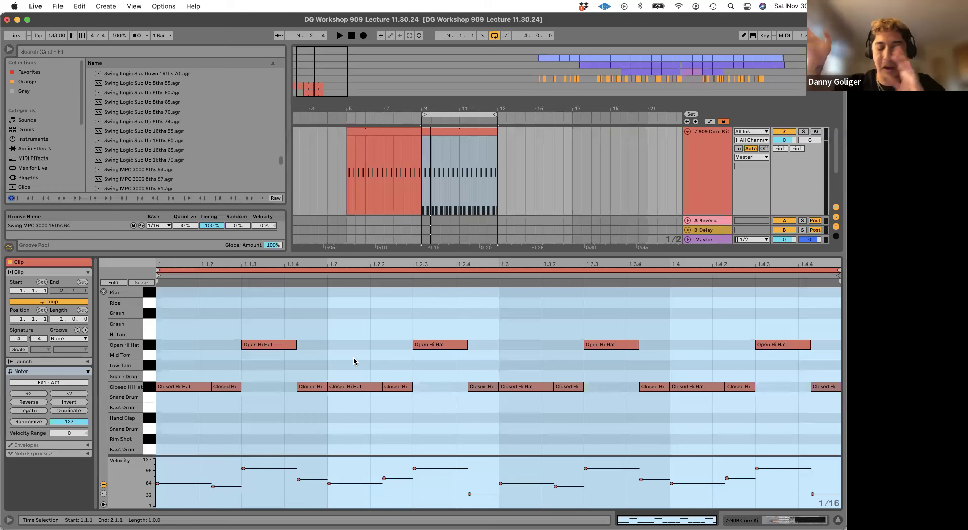
- Undo and redo the groove commit to compare the hi-hat timing, and select the swung Closed Hi Hat notes for inspection
key(super+z)
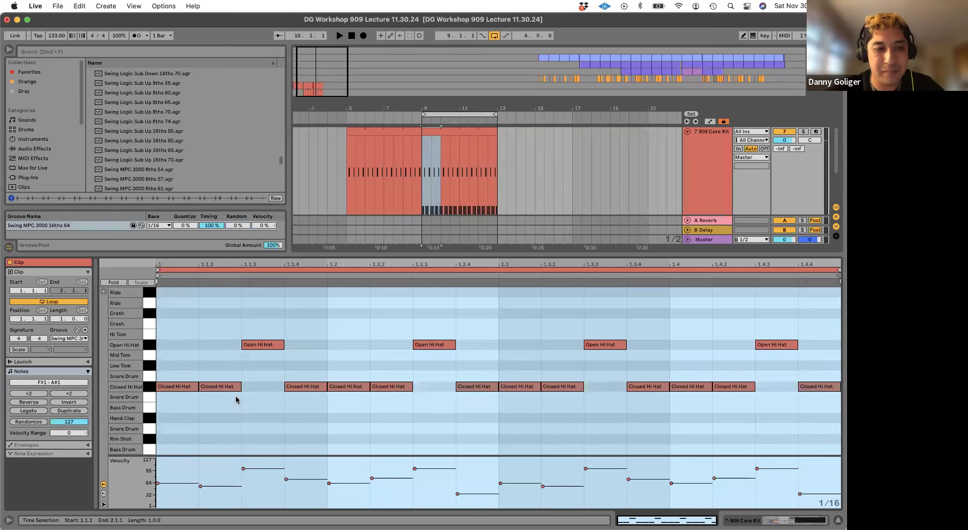
click(255, 430)
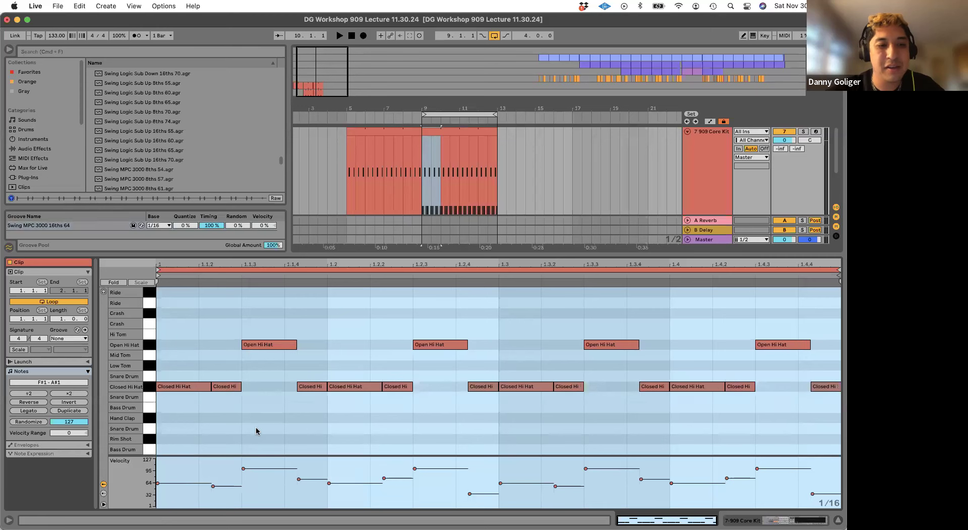
key(super+shift+z)
click(223, 387)
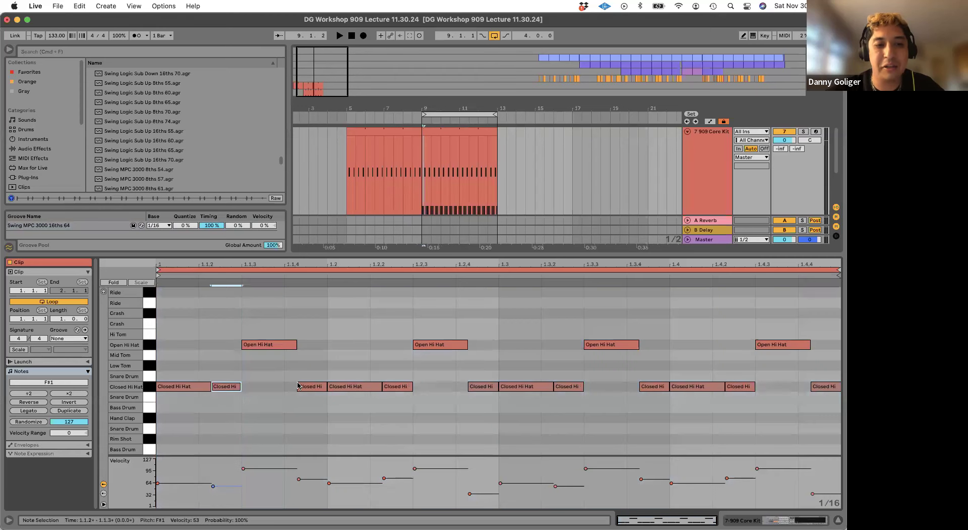
shift+click(303, 386)
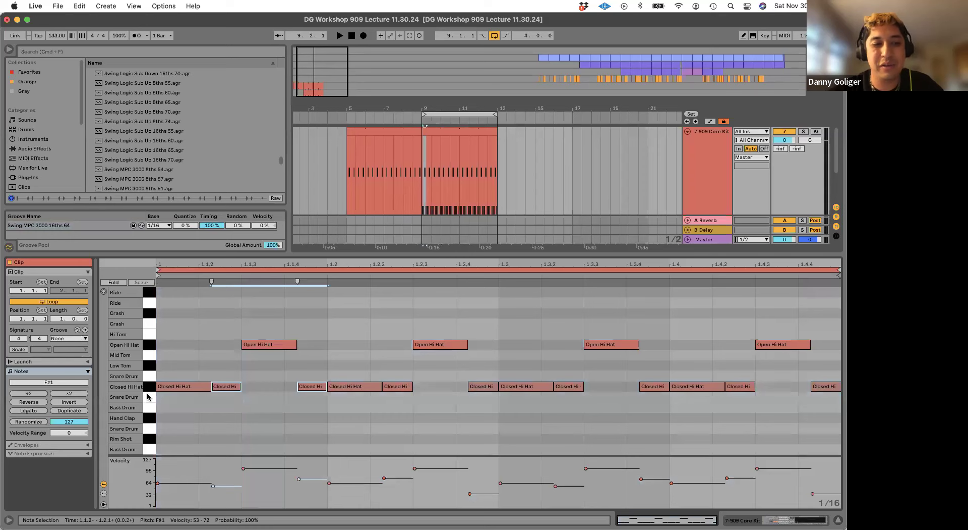
key(super+a)
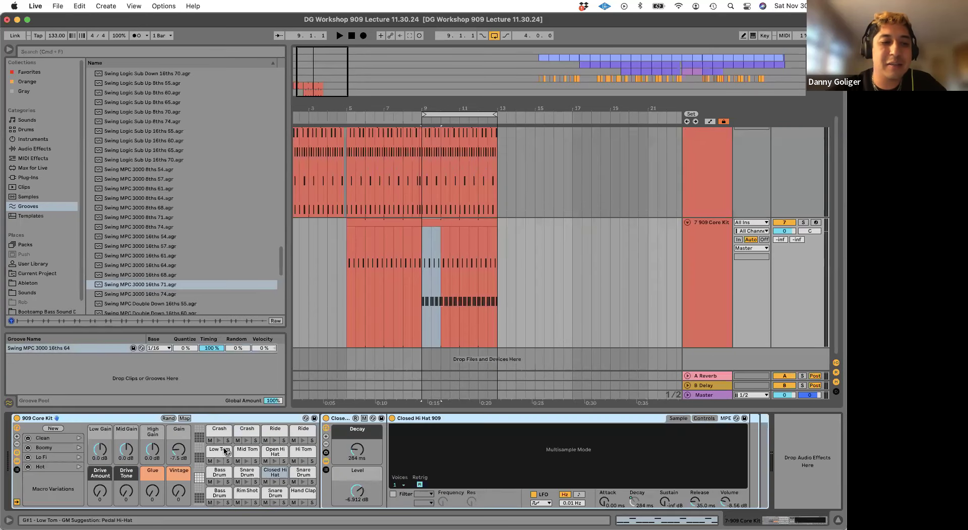
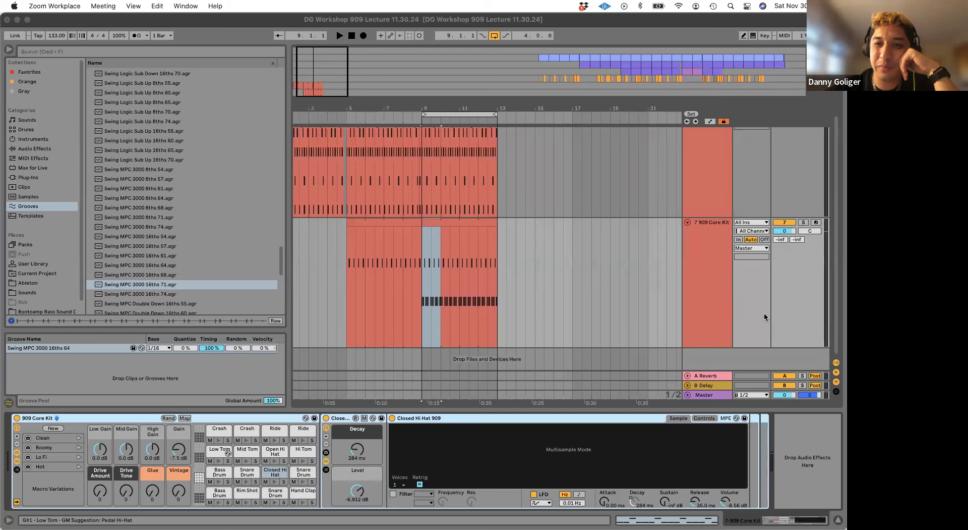
- Apply the Swing MPC 3000 16ths 64 groove from the Groove Pool to the hi-hat clip at bar 9
click(380, 277)
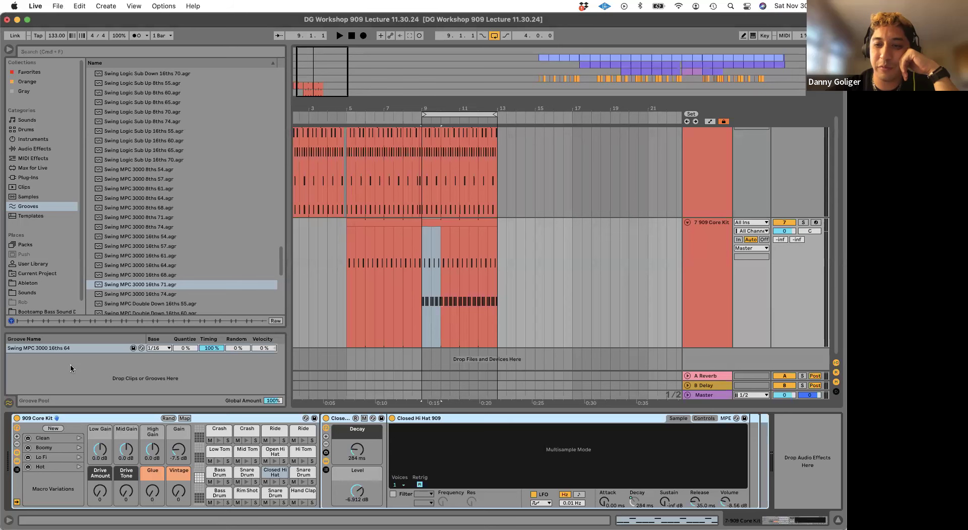
click(90, 360)
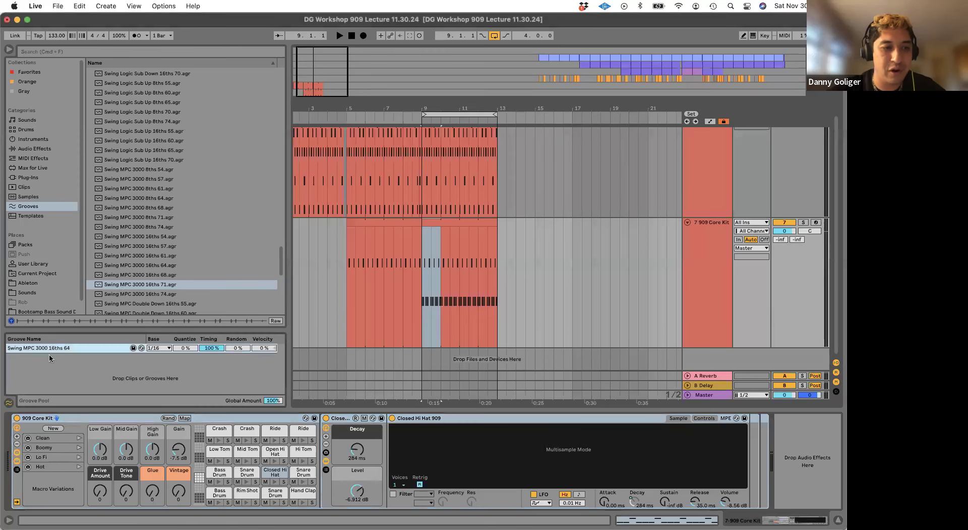
drag(48, 349, 424, 292)
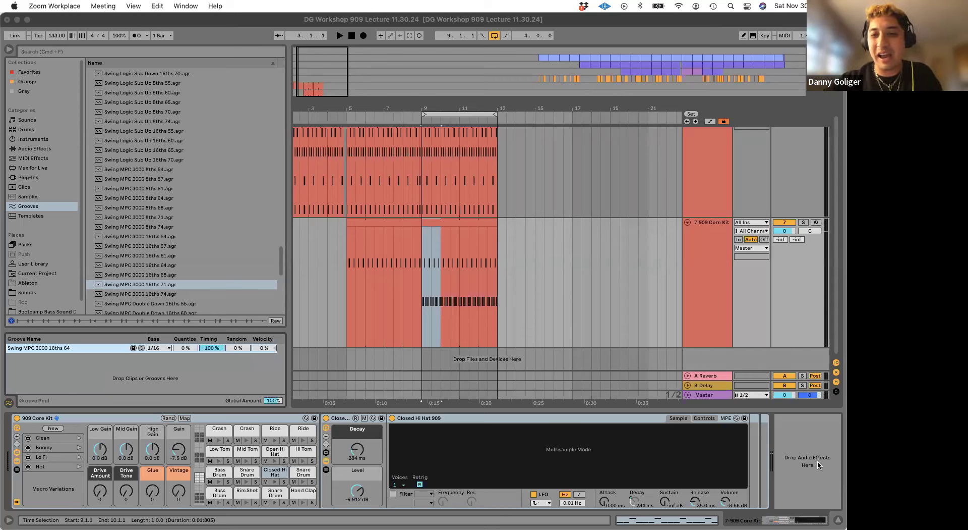
- Fold all tracks, unfold only the original 909 Core Kit track, and select its bars 9 to 13
click(597, 233)
scroll(597, 228, up, 3)
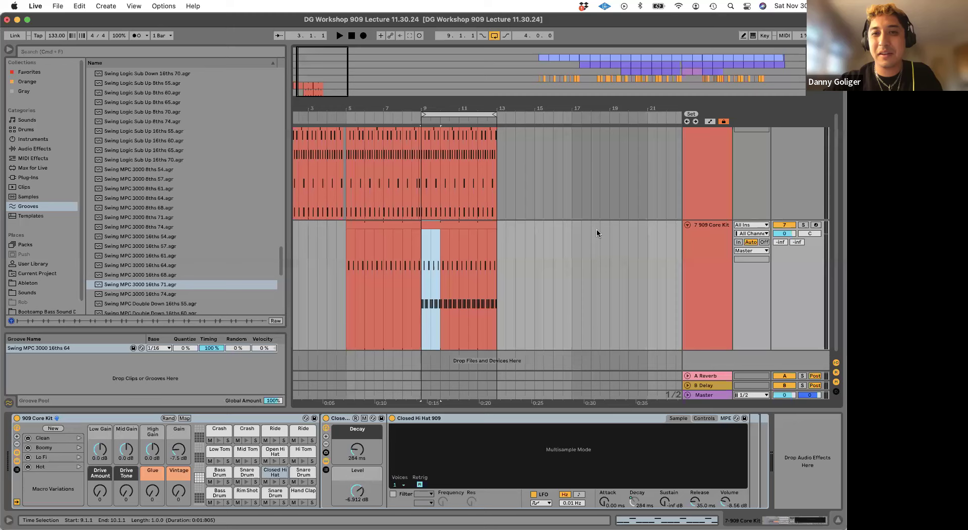
alt+click(688, 141)
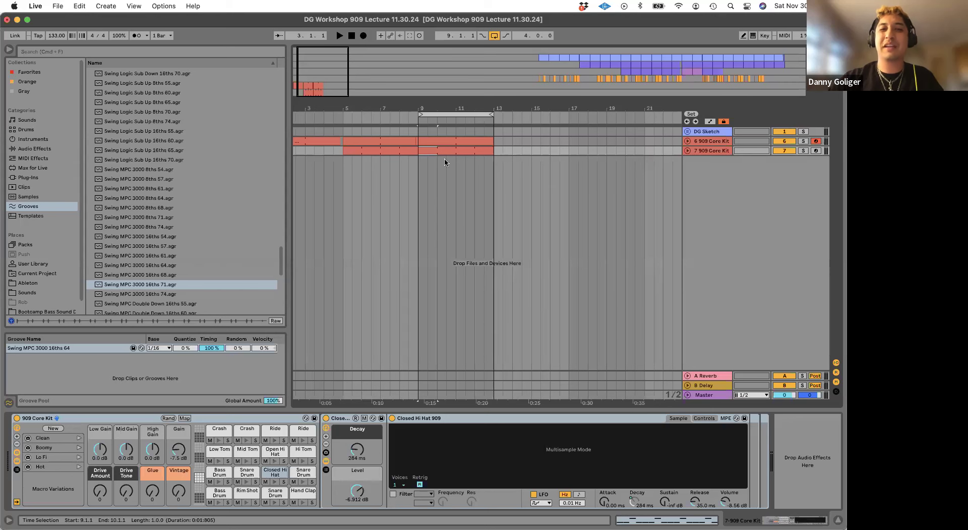
click(430, 142)
click(420, 229)
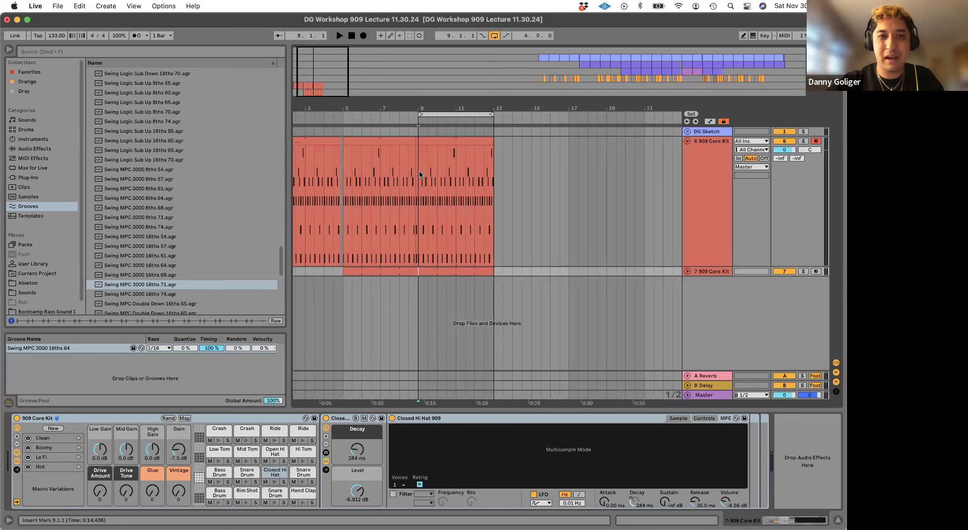
drag(420, 176, 495, 177)
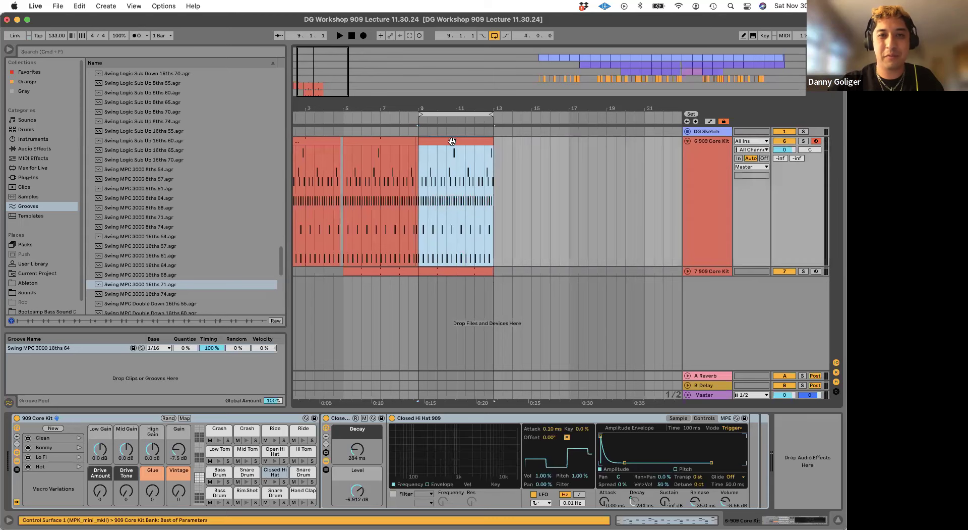
- Unfold the separate hi-hat track and solo the original 909 Core Kit track
scroll(444, 263, left, 3)
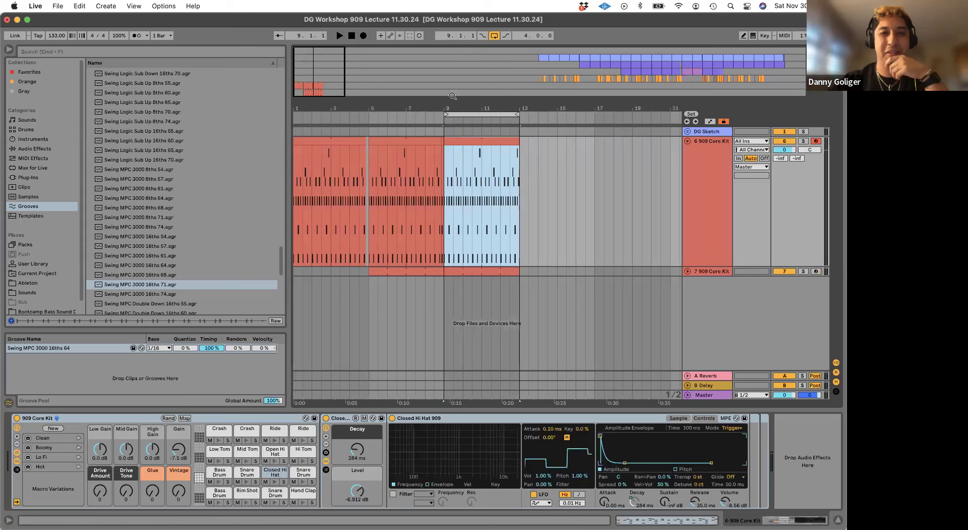
key(minus)
key(plus)
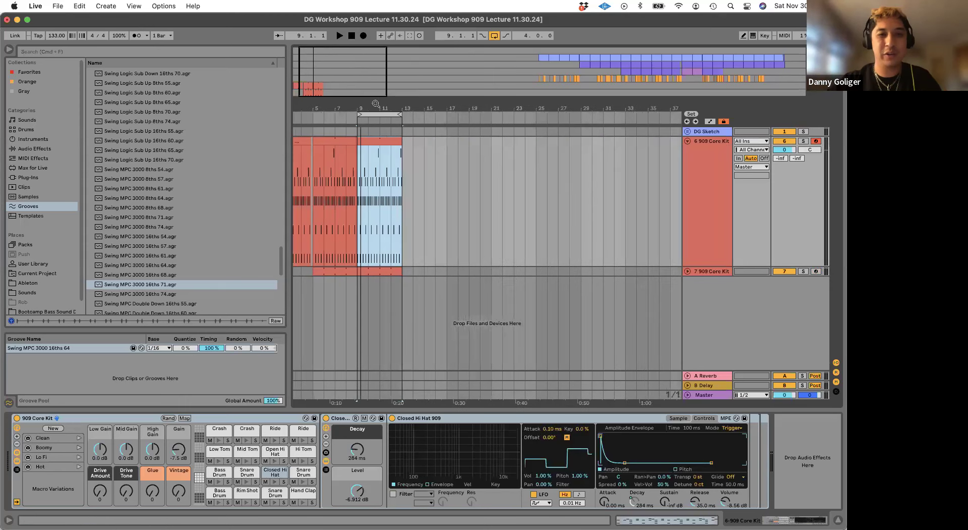
scroll(443, 220, left, 2)
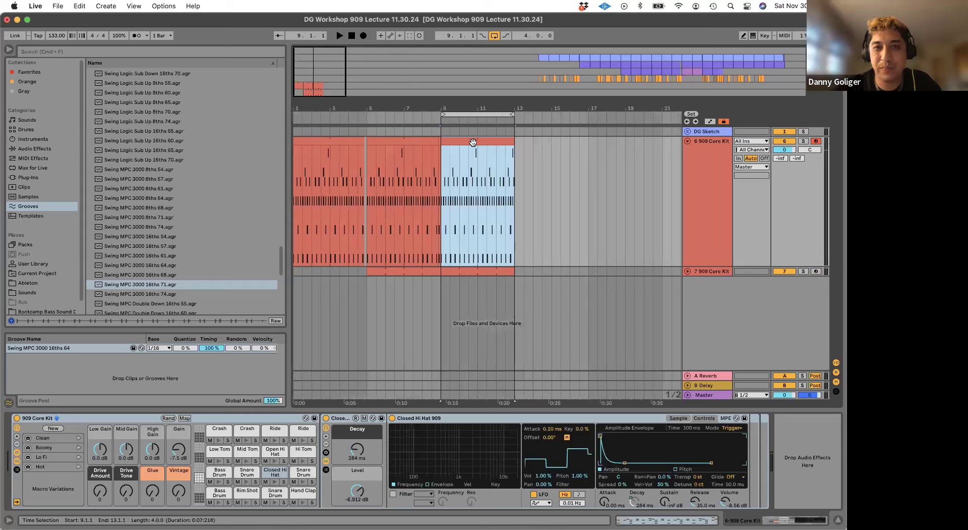
click(687, 271)
scroll(541, 245, right, 1)
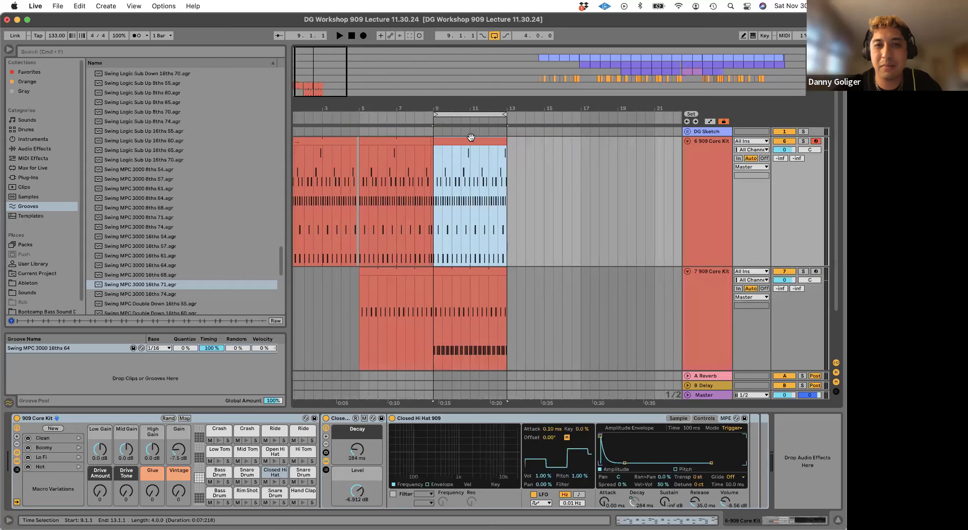
click(804, 142)
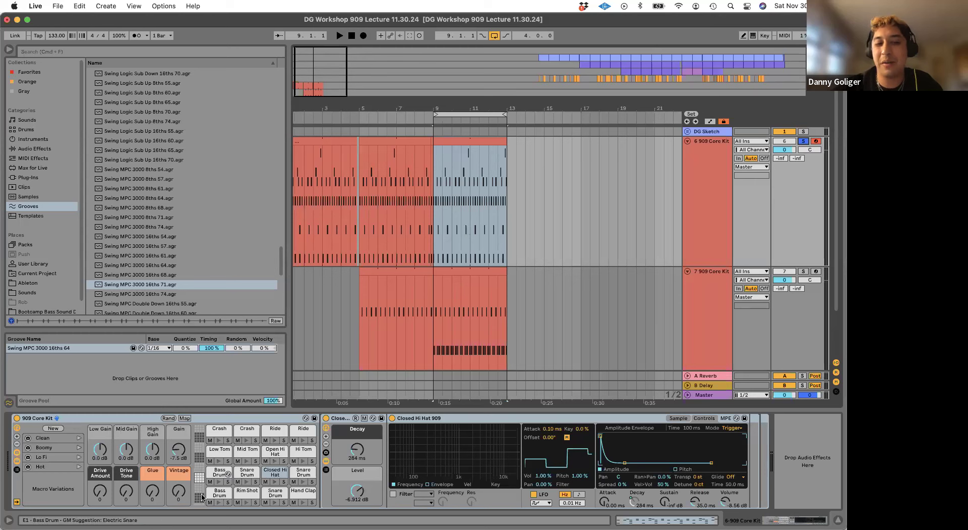
- Show the Sampler controls of the low Bass Drum pad and solo that pad
click(218, 497)
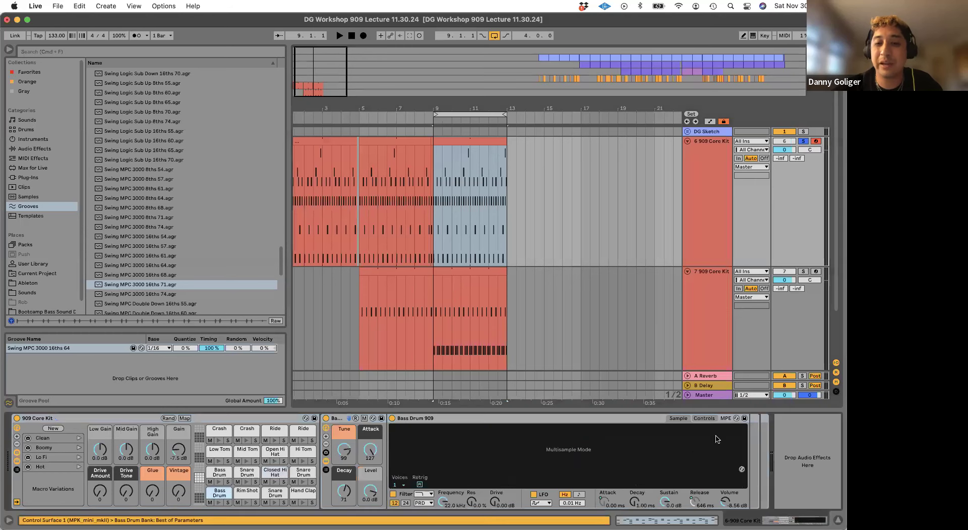
click(704, 418)
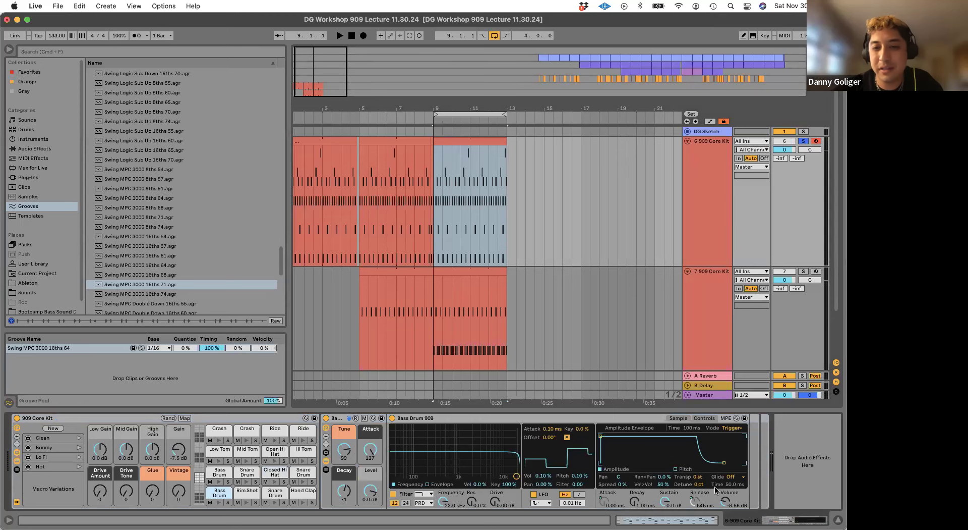
click(228, 503)
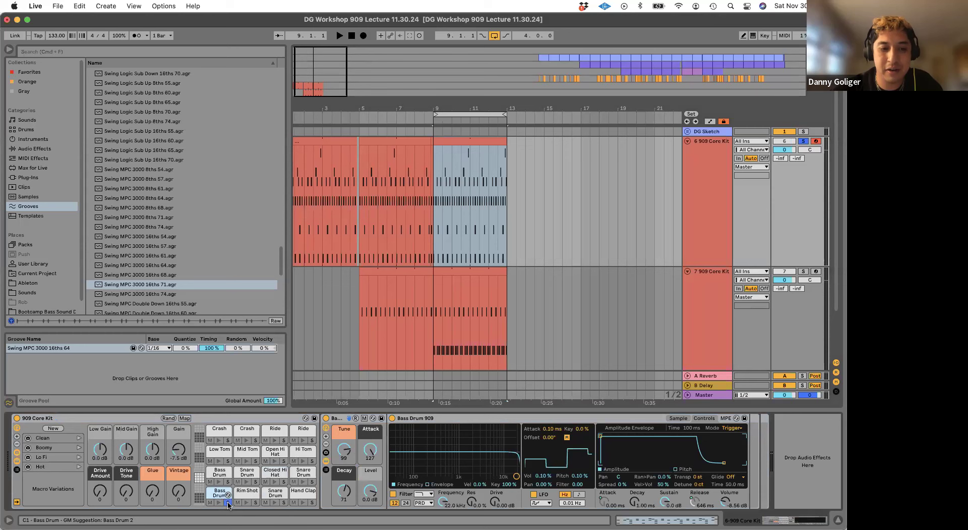
- Set the Bass Drum sampler's transposition to -2 st and audition the loop
click(326, 461)
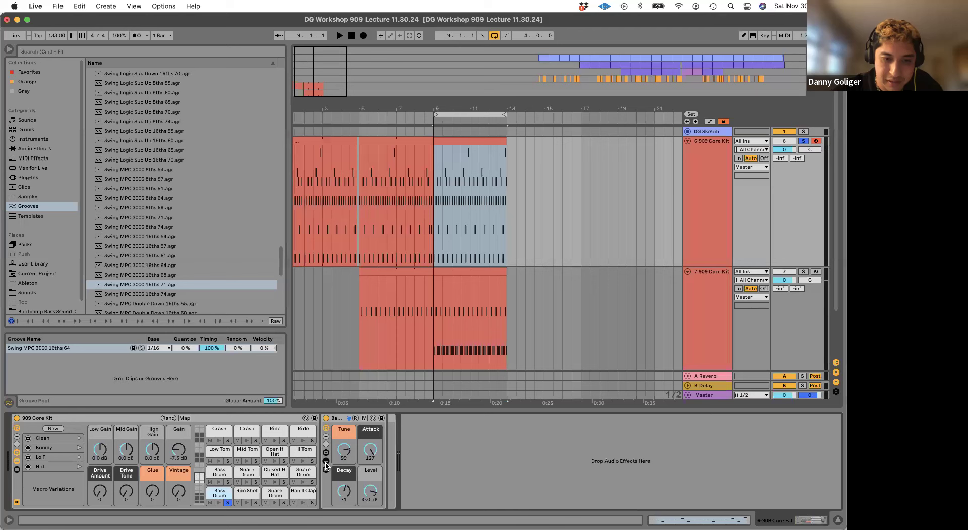
click(325, 462)
click(672, 422)
click(705, 419)
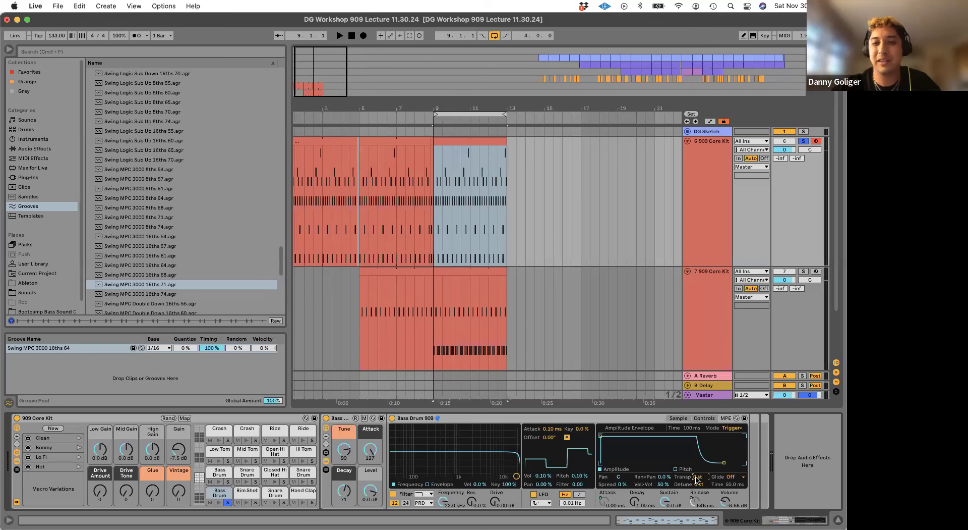
mouse_move(696, 478)
mouse_down()
mouse_move(696, 497)
mouse_move(694, 475)
mouse_up()
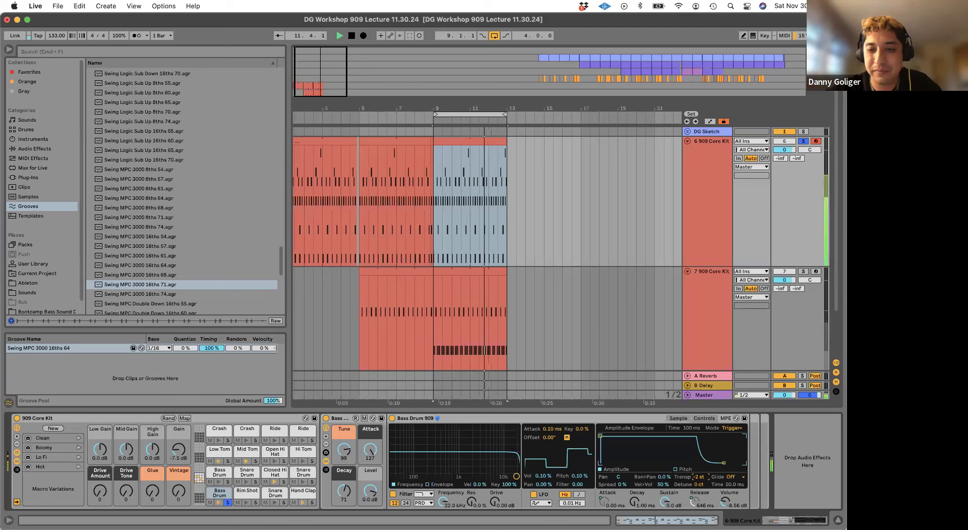
key(space)
- Mute the Closed Hi Hat and Hand Clap pads and select the Low Tom while auditioning the beat
click(228, 461)
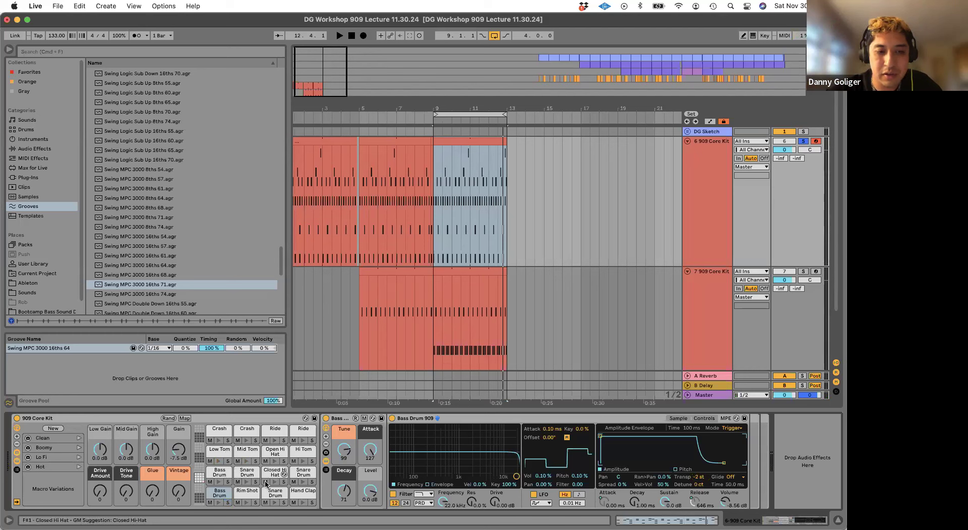
key(space)
click(219, 454)
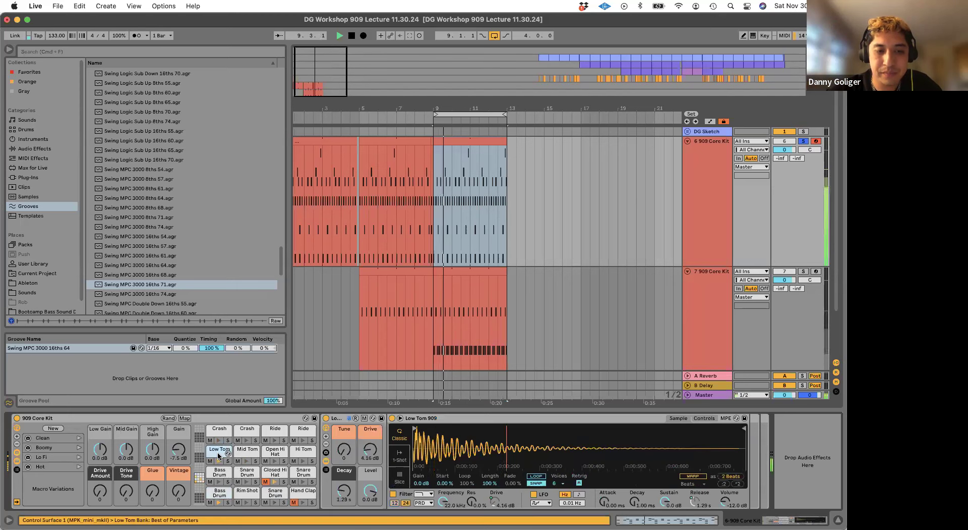
key(space)
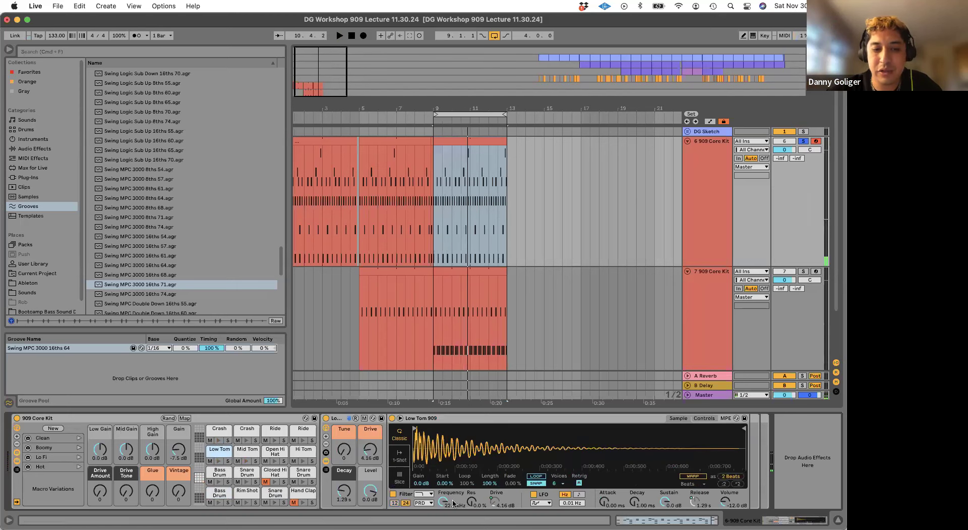
- Set the Low Tom's transposition to -6 st while auditioning the loop
click(443, 502)
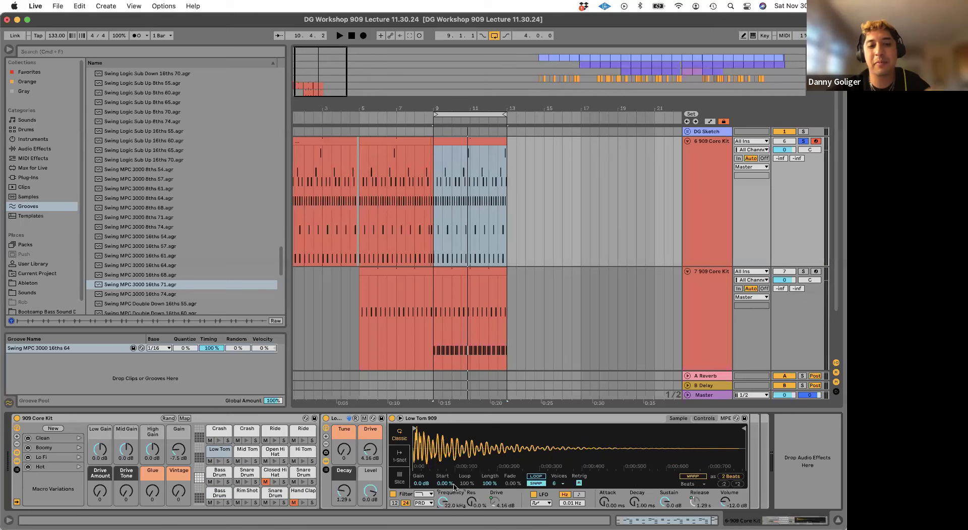
click(705, 419)
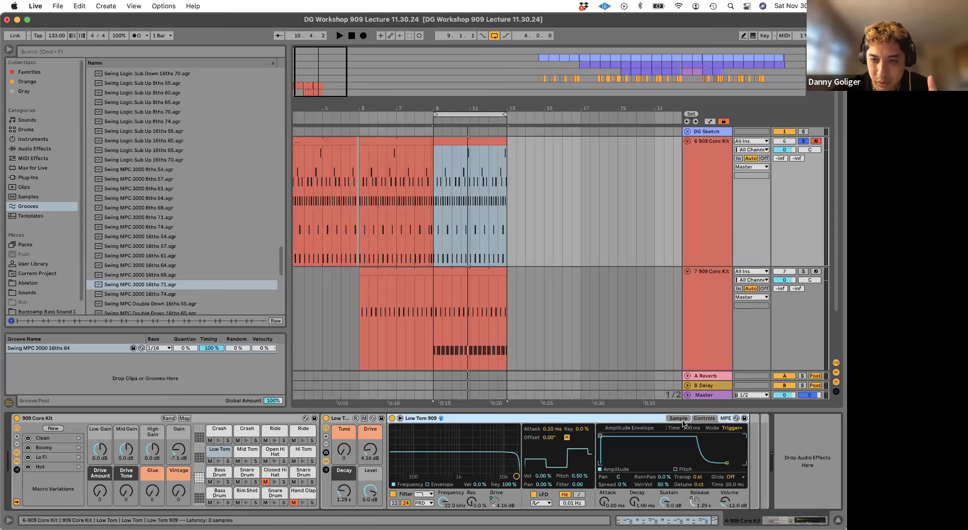
click(679, 419)
click(709, 418)
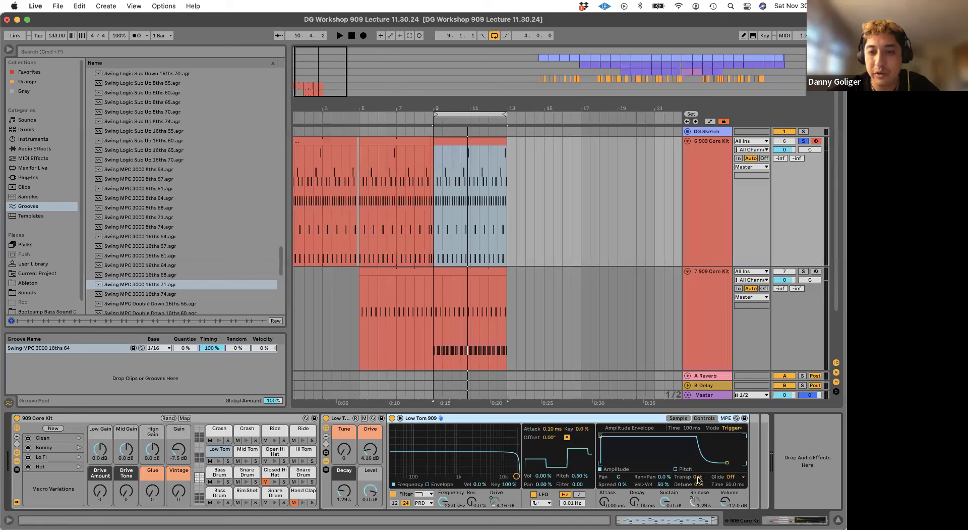
key(space)
mouse_move(699, 481)
mouse_down()
mouse_move(699, 469)
mouse_move(699, 494)
mouse_up()
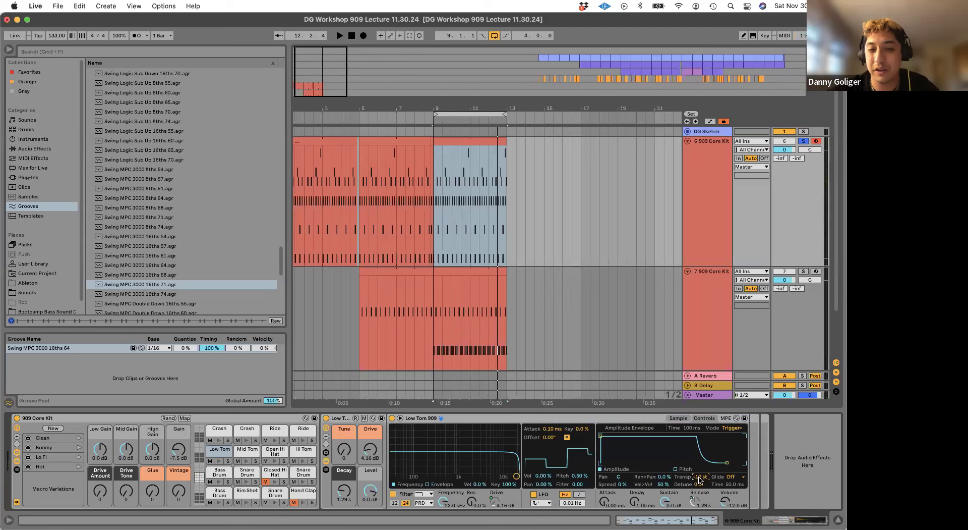
drag(699, 477, 699, 472)
key(space)
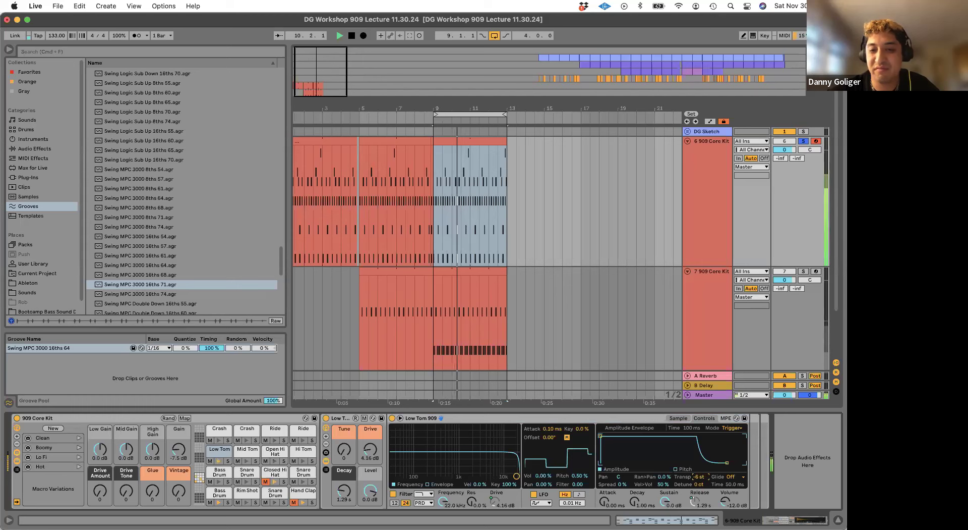
- Lower the Low Tom's filter frequency to 998 Hz and replay the loop
mouse_move(451, 503)
mouse_down()
mouse_move(451, 525)
mouse_move(444, 505)
mouse_up()
key(space)
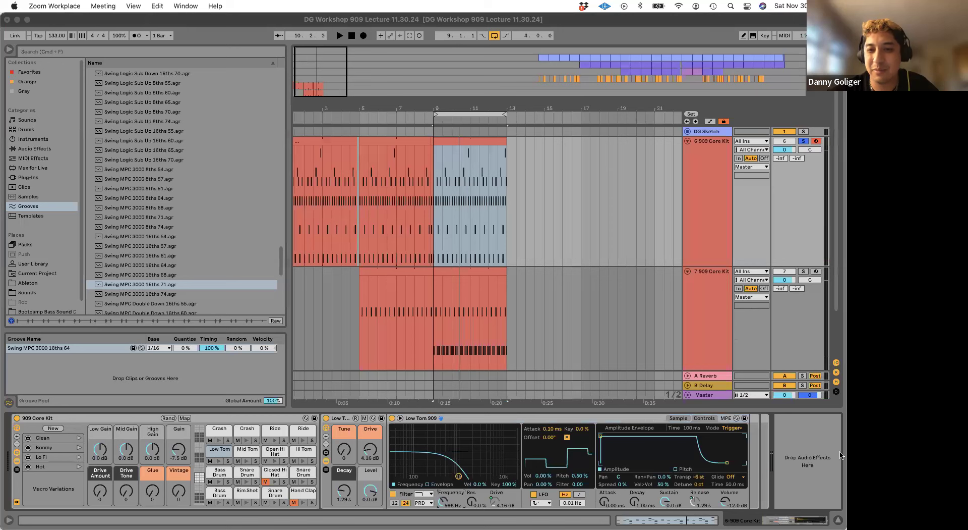
click(827, 457)
key(space)
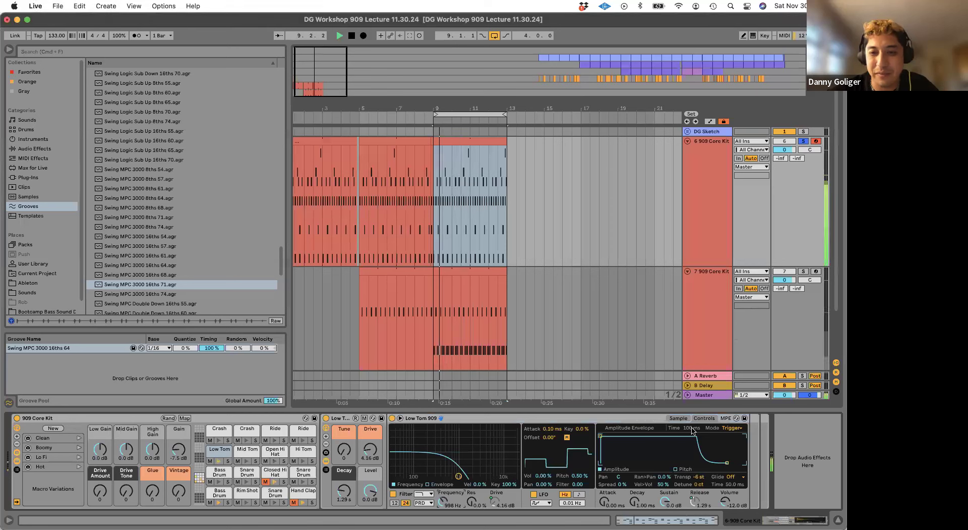
- Shape the Low Tom's filter with its frequency at 659 Hz, resonance 37%, and an enabled envelope with 113 ms decay and amount 28
click(428, 485)
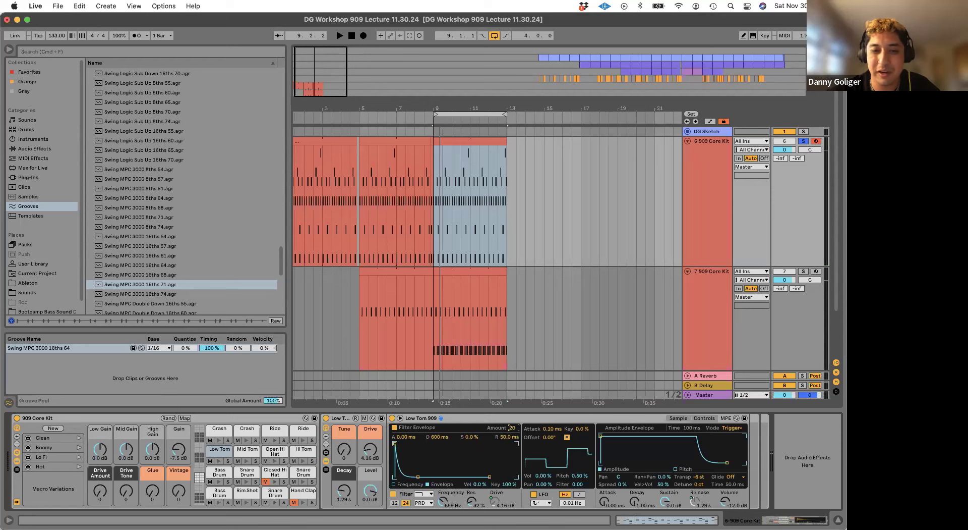
key(space)
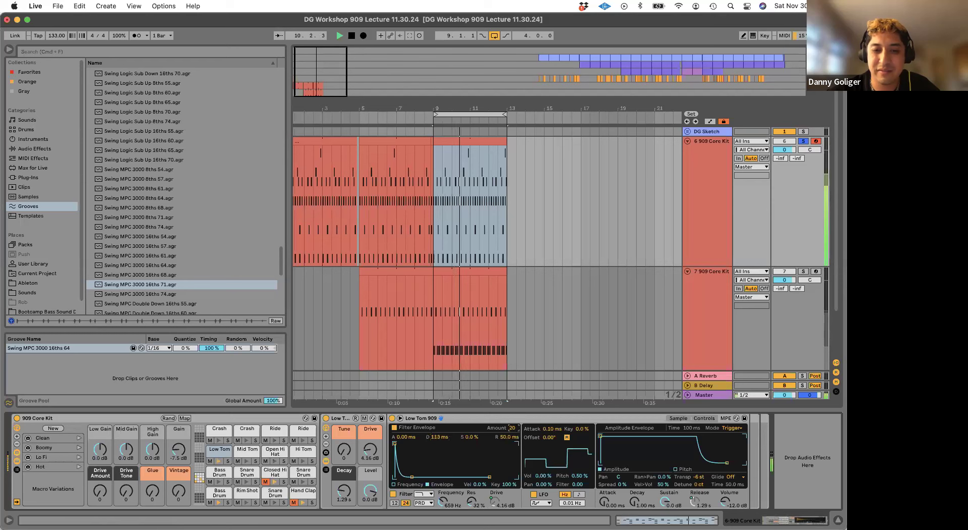
click(513, 428)
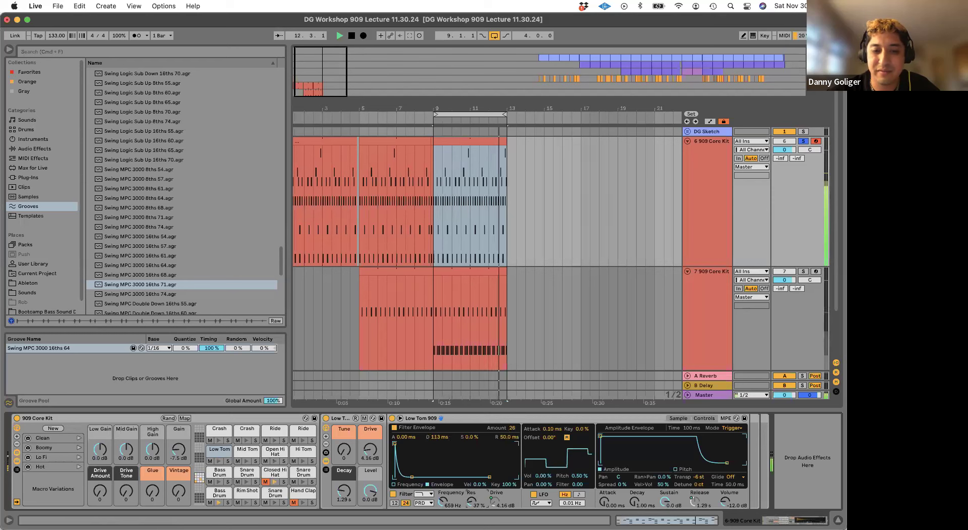
- Set the Mid Tom's transposition to -10 st and its filter frequency to 10.6 kHz
click(246, 450)
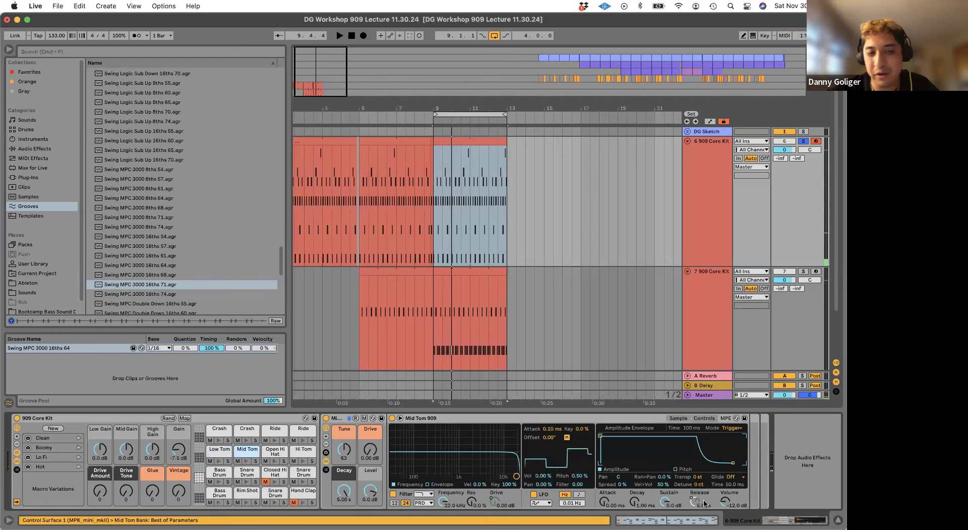
drag(699, 476, 699, 489)
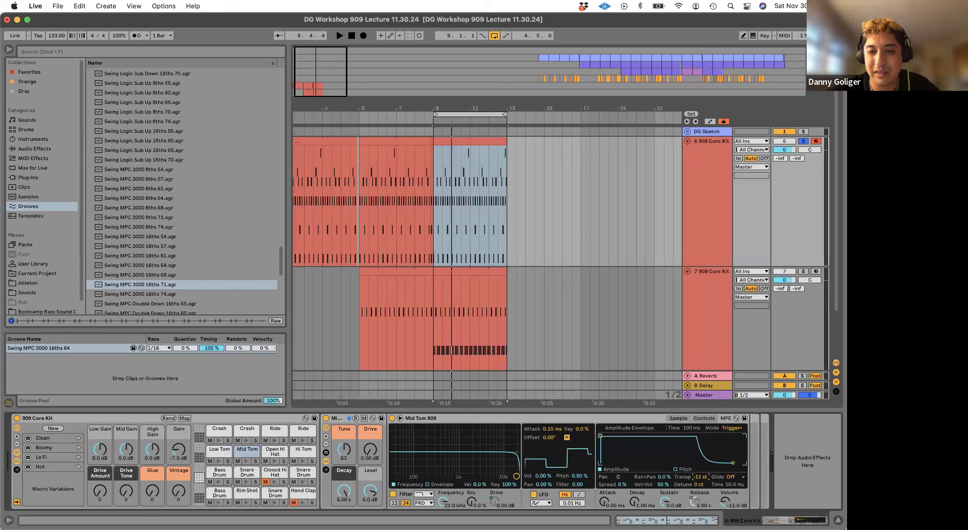
key(space)
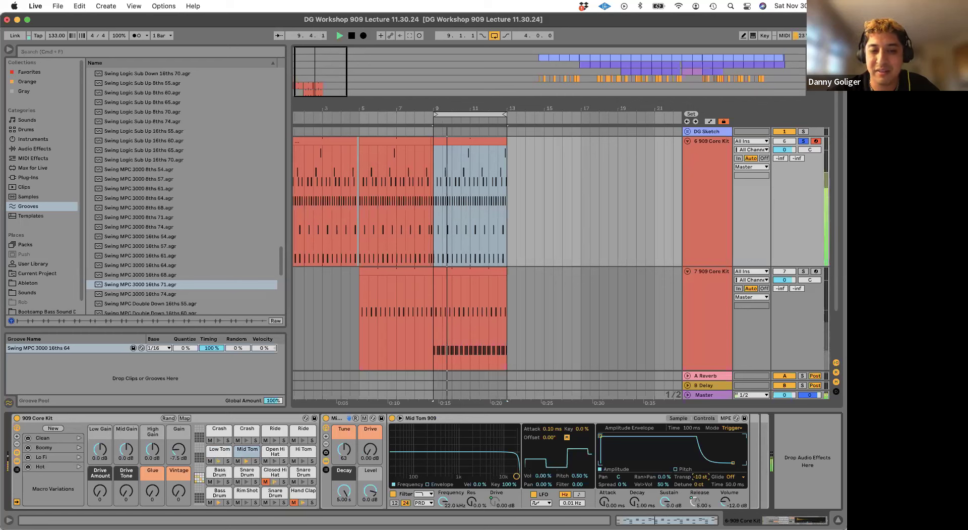
key(space)
key(space)
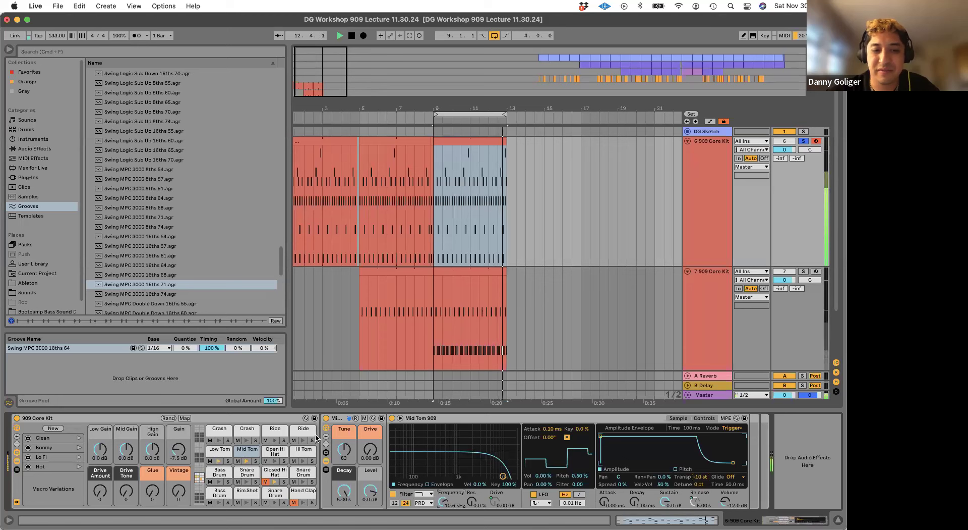
- Set the Hi Tom's transposition to -12 st and audition the loop
click(302, 454)
key(space)
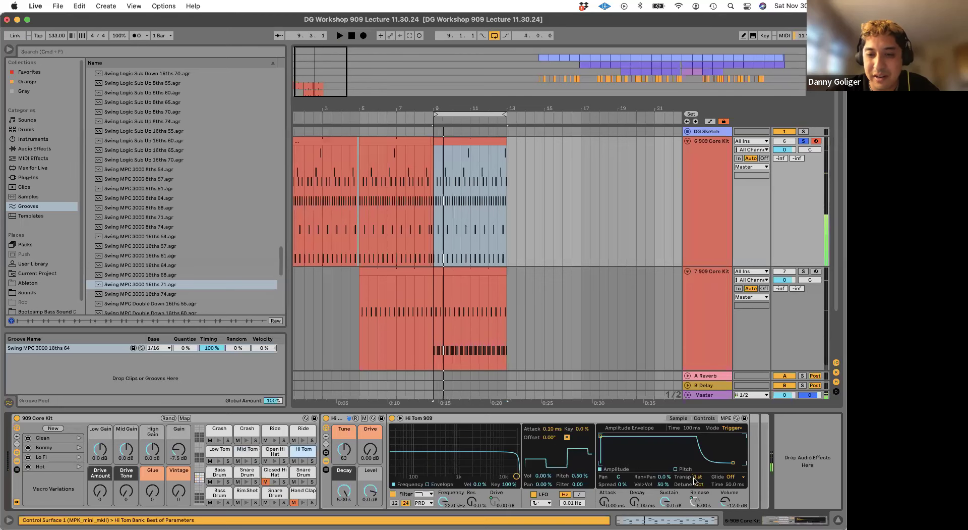
key(space)
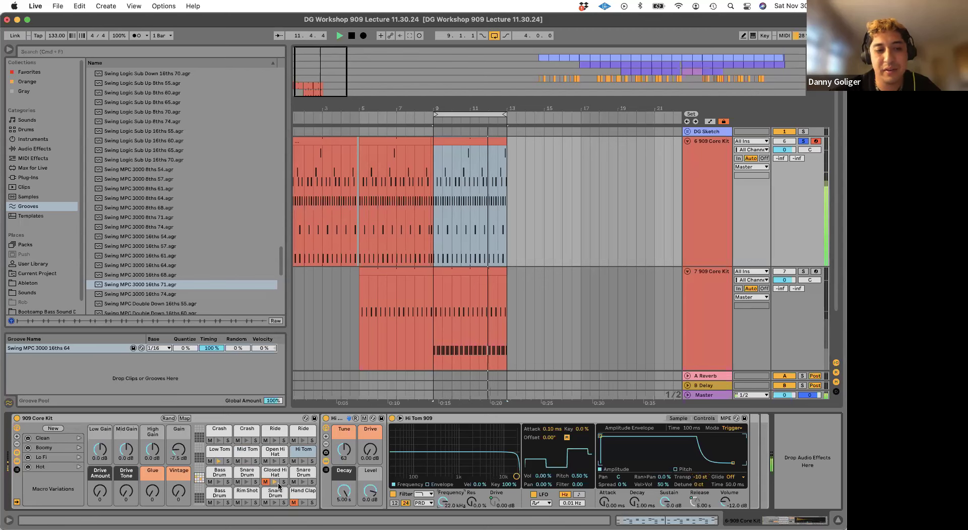
- Unmute the Closed Hi Hat and set its decay to 214 ms and its transposition to -6 st
key(space)
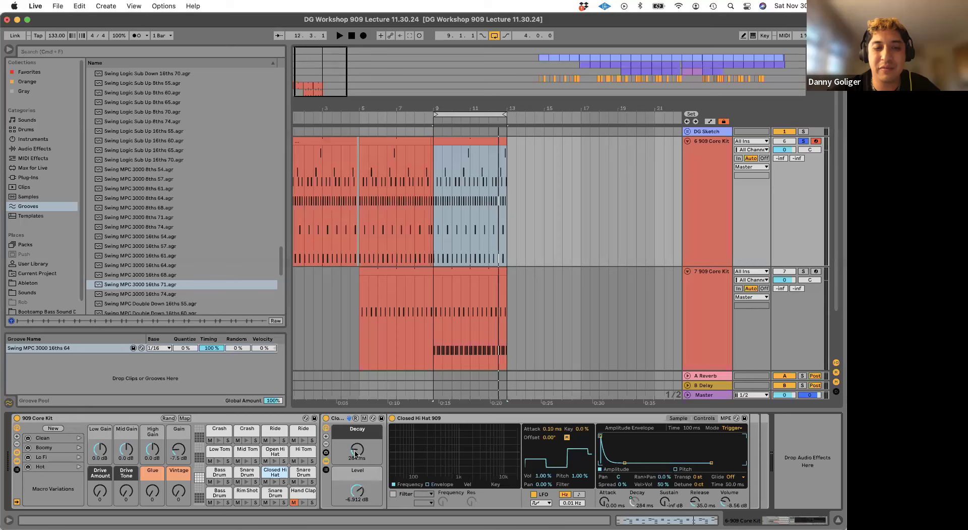
key(space)
mouse_move(356, 453)
mouse_down()
mouse_move(356, 469)
mouse_move(356, 413)
mouse_move(355, 452)
mouse_up()
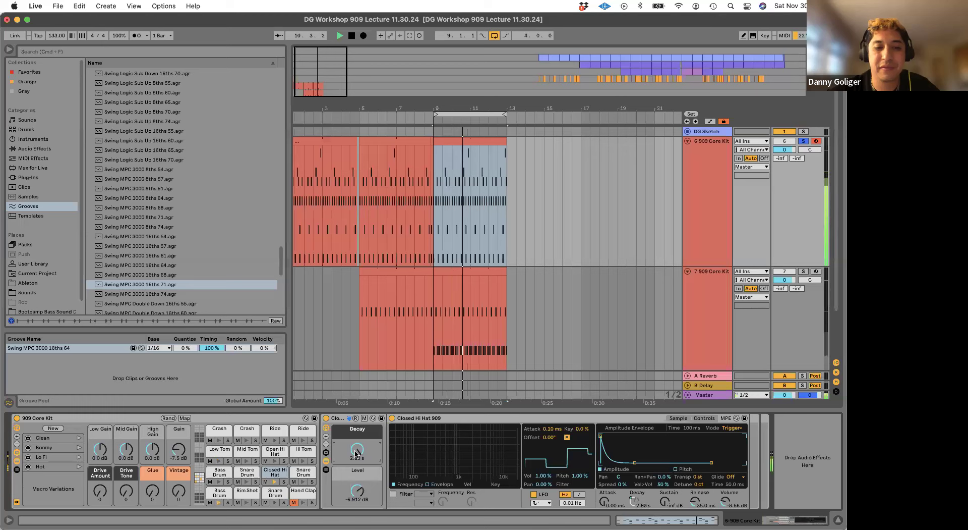
drag(355, 453, 355, 467)
key(space)
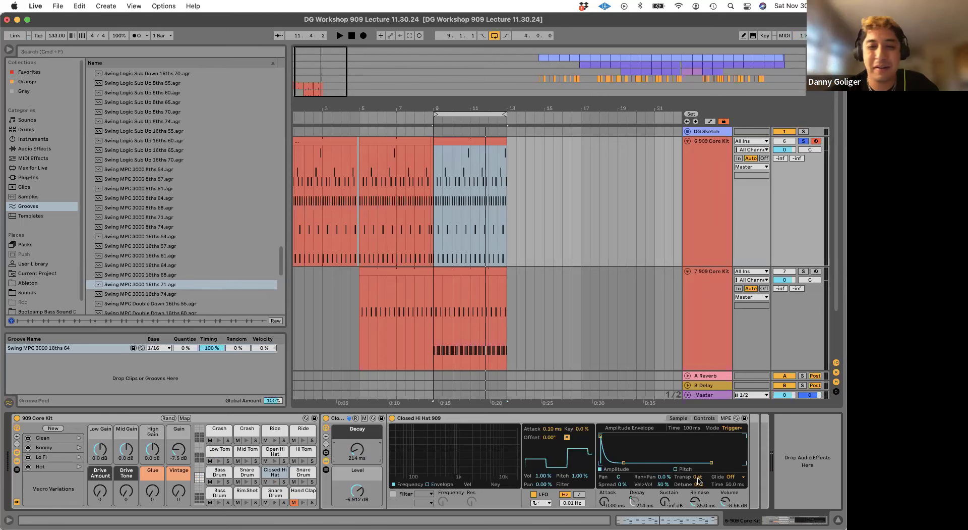
key(space)
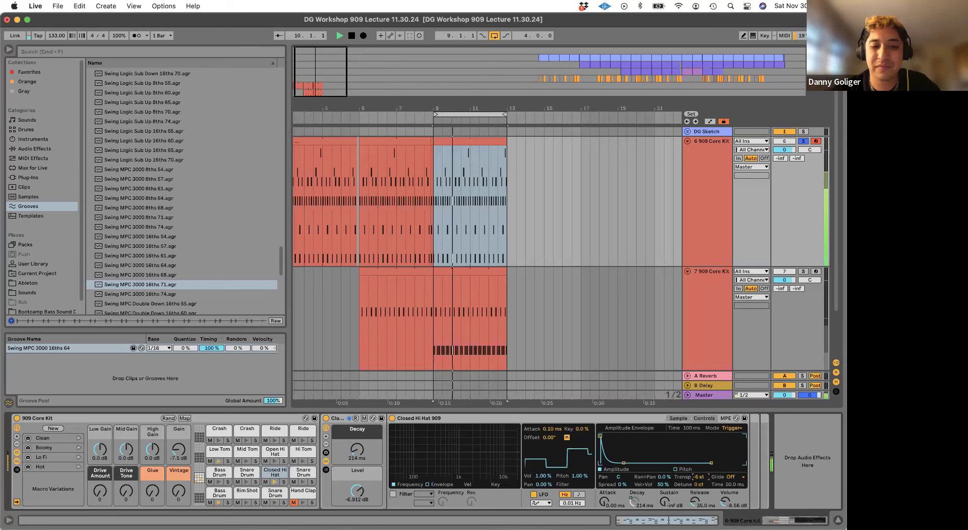
- Unmute the Hand Clap, compare it with and without the filter, and leave the filter enabled at 9.03 kHz
click(295, 503)
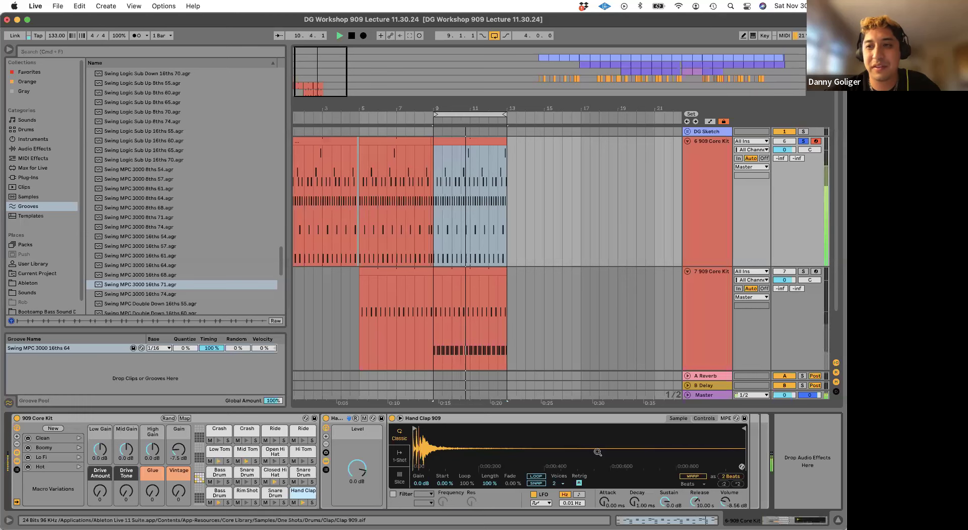
click(393, 493)
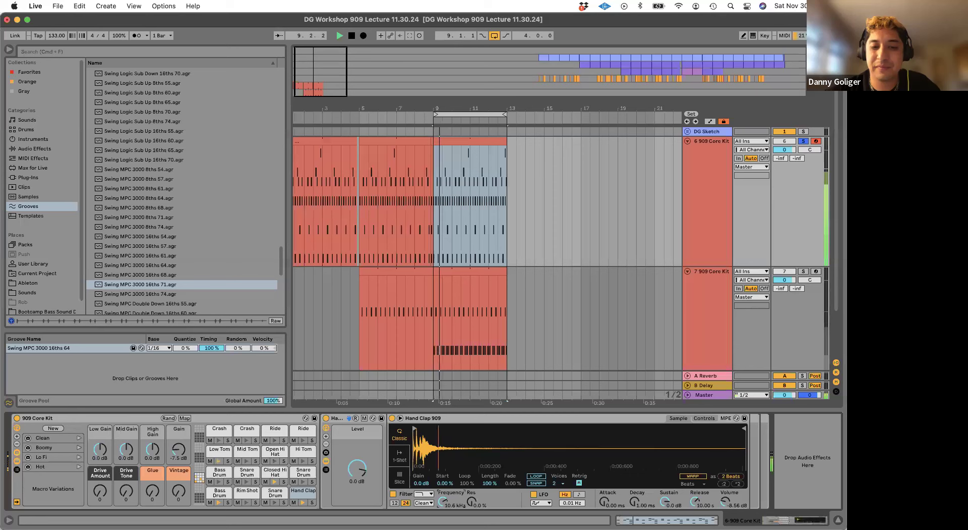
click(393, 493)
key(space)
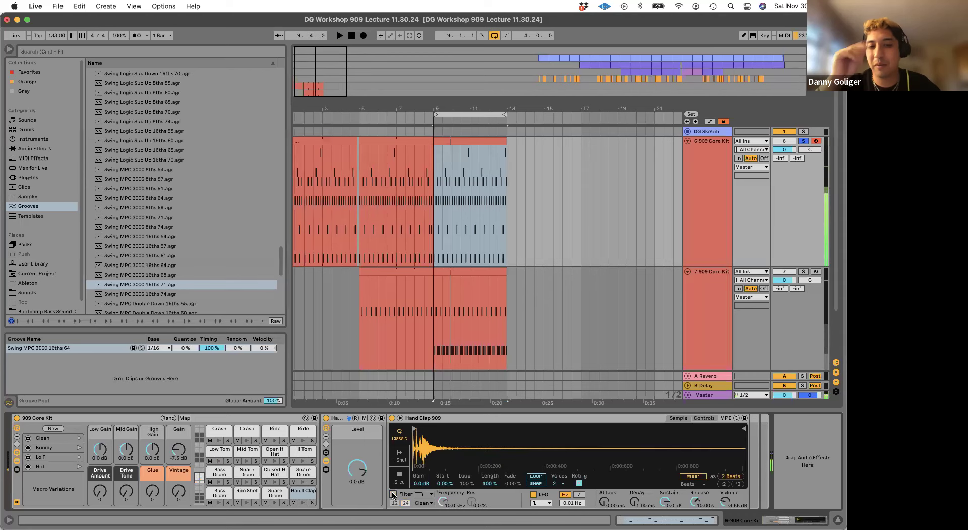
click(393, 493)
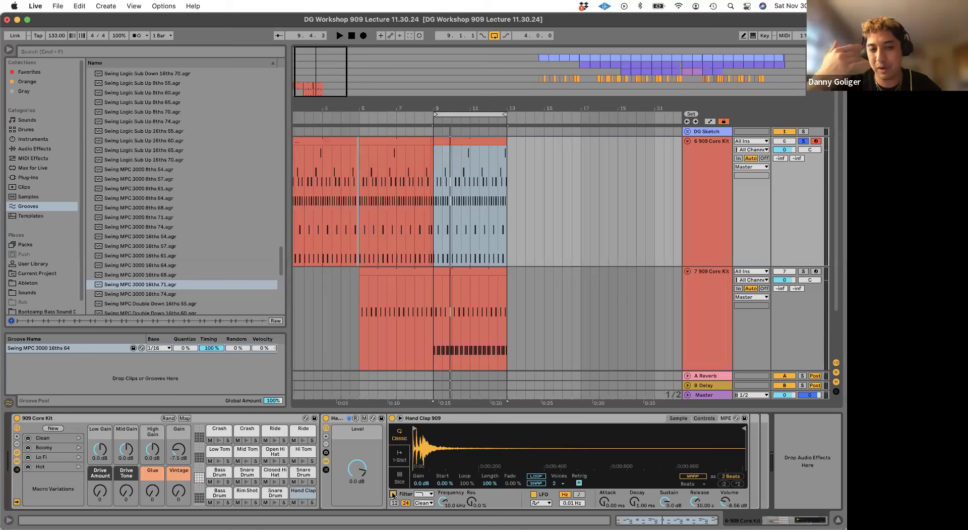
key(space)
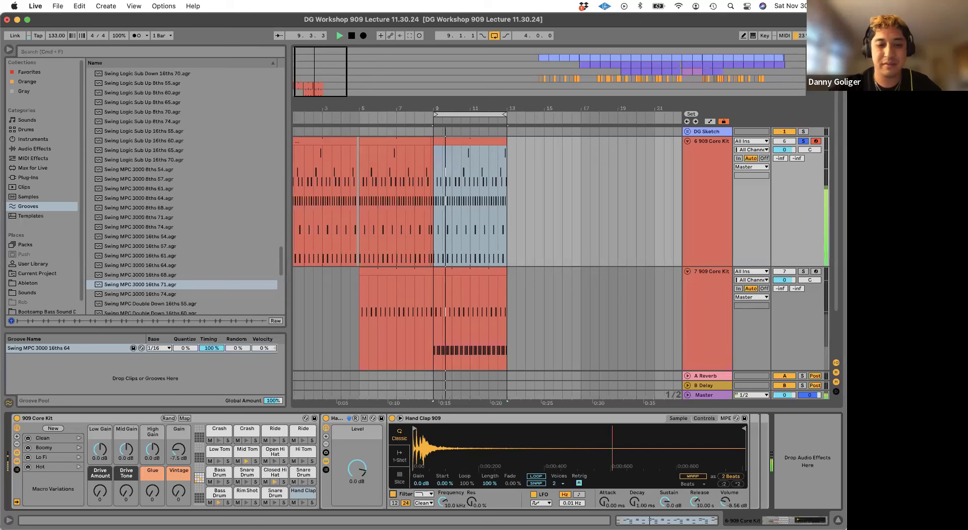
drag(443, 500, 438, 493)
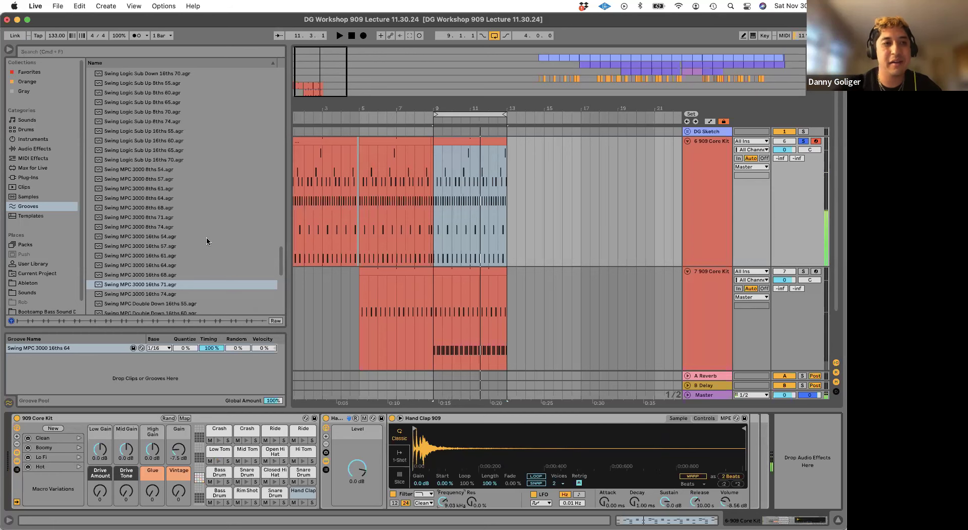
scroll(208, 241, up, 20)
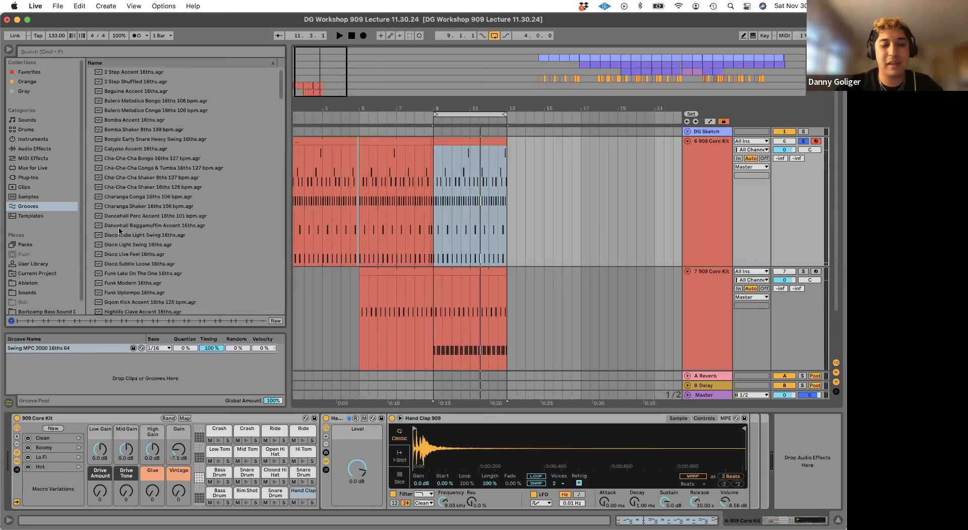
key(super+f)
key(super+Tab)
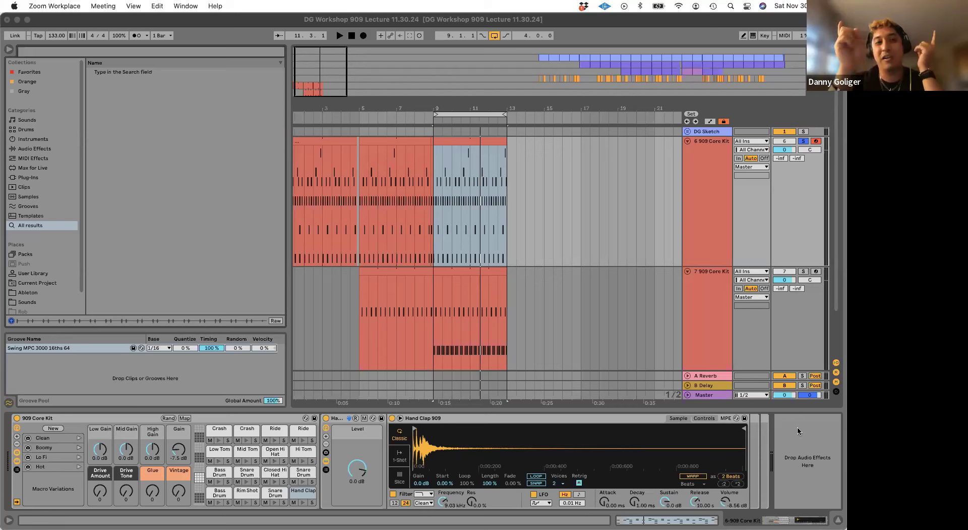
click(825, 467)
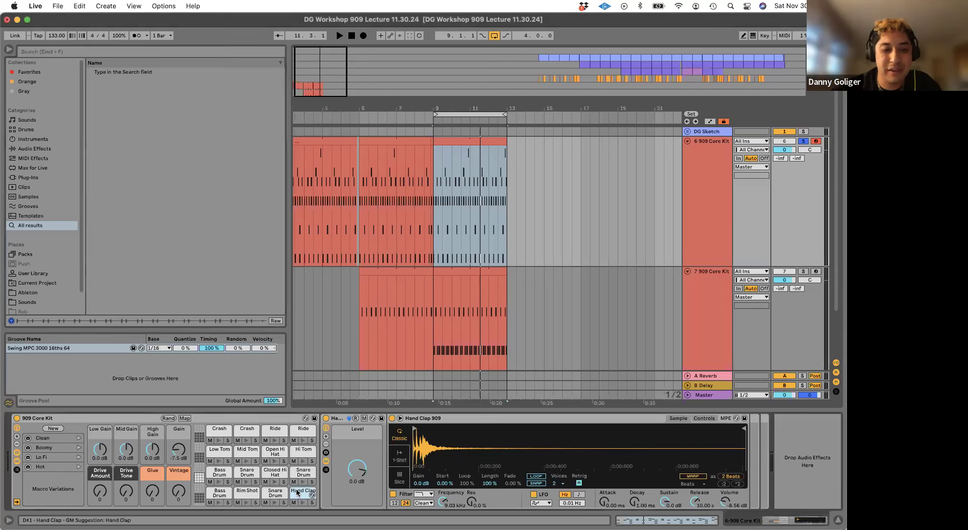
- Add a Phaser-Flanger from the Pitch & Modulation effects to the Hand Clap and set it to Doubler mode
click(327, 461)
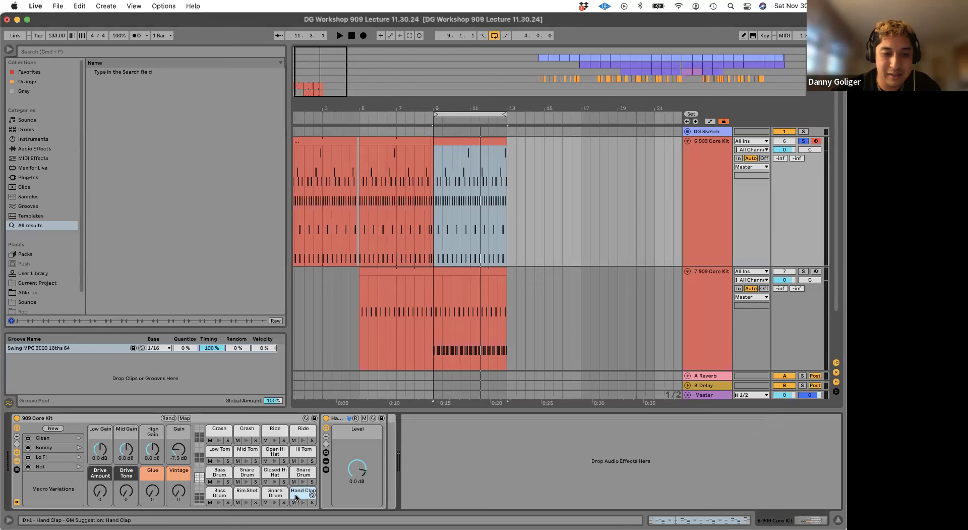
click(36, 149)
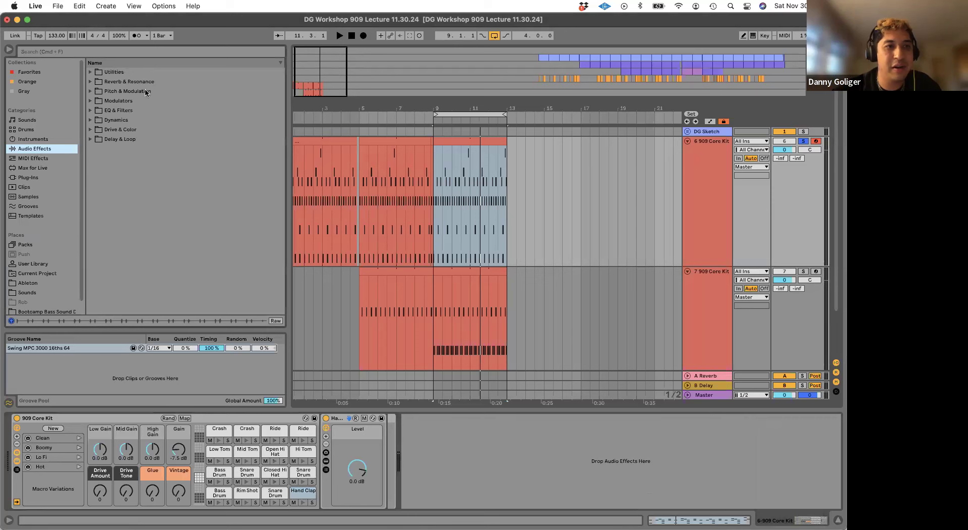
click(91, 92)
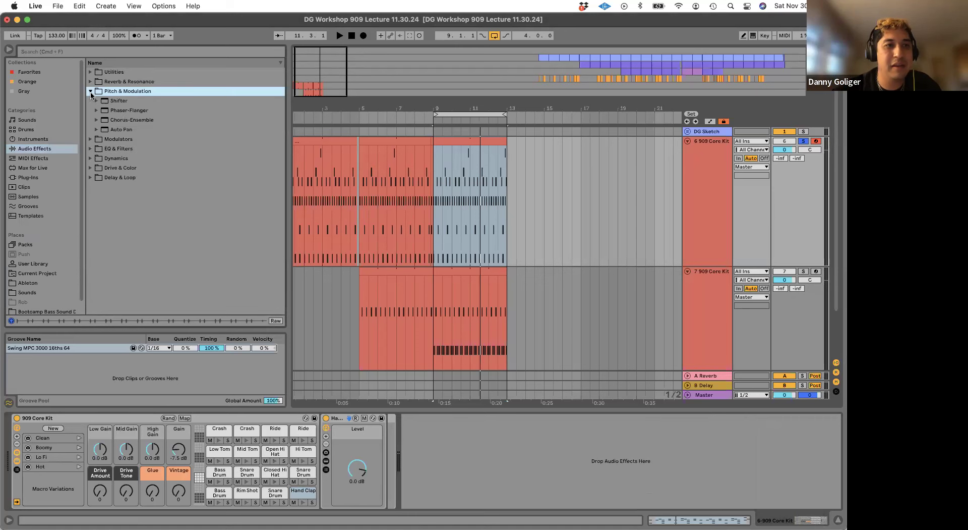
click(122, 112)
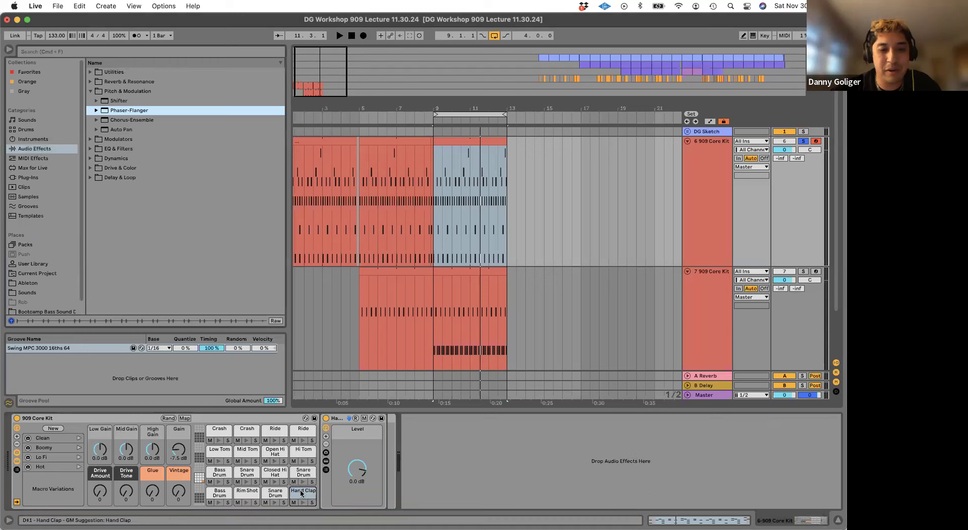
key(Return)
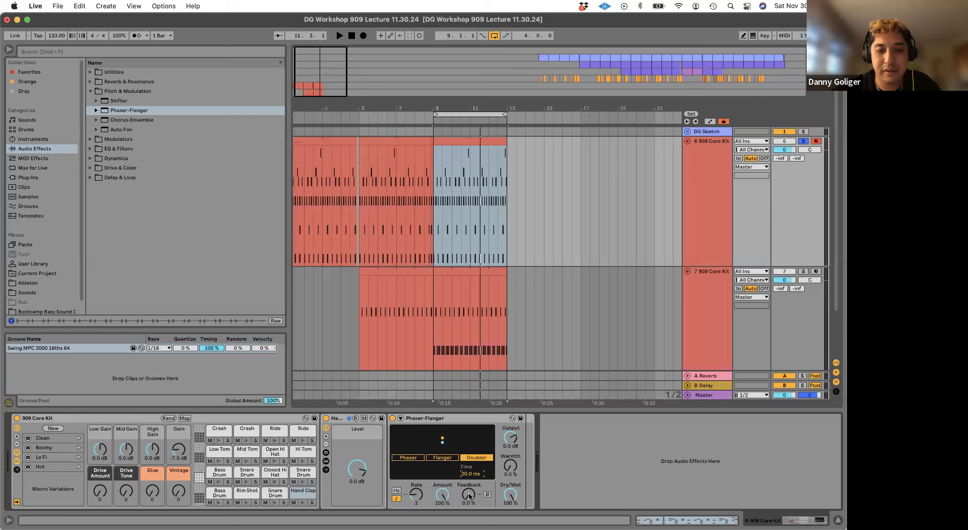
- Solo the Hand Clap in the playing loop and set its Phaser-Flanger's feedback to 47% and dry/wet to 80%
drag(469, 495, 510, 504)
key(space)
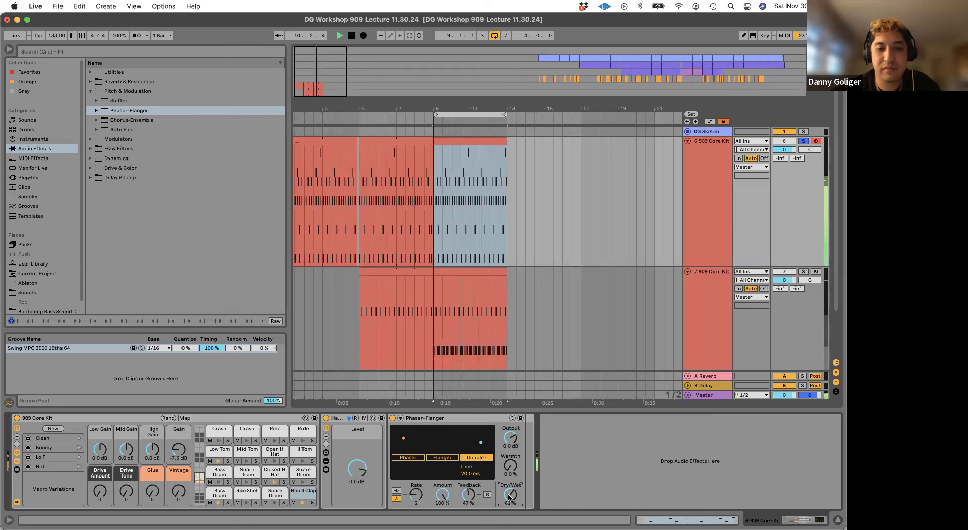
click(312, 503)
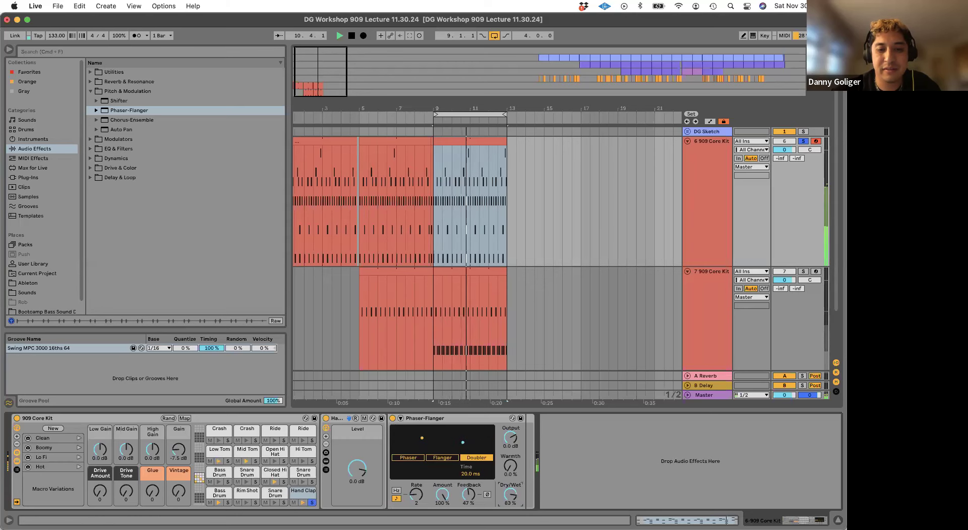
drag(511, 494, 471, 479)
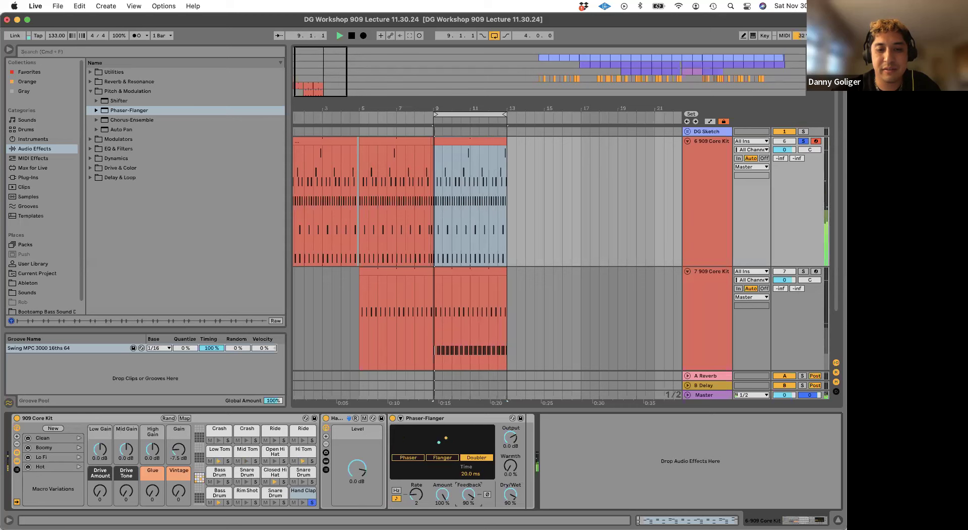
key(super+z)
key(super+z)
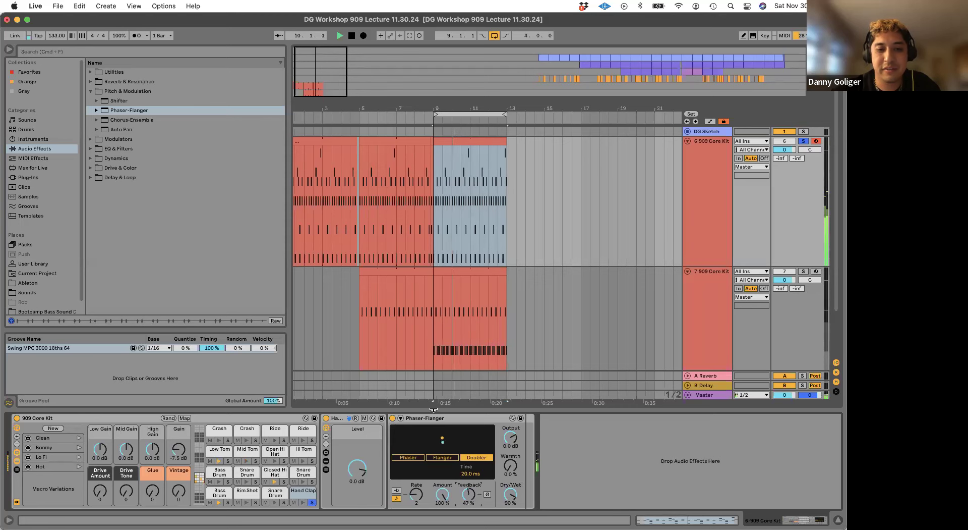
drag(508, 493, 507, 498)
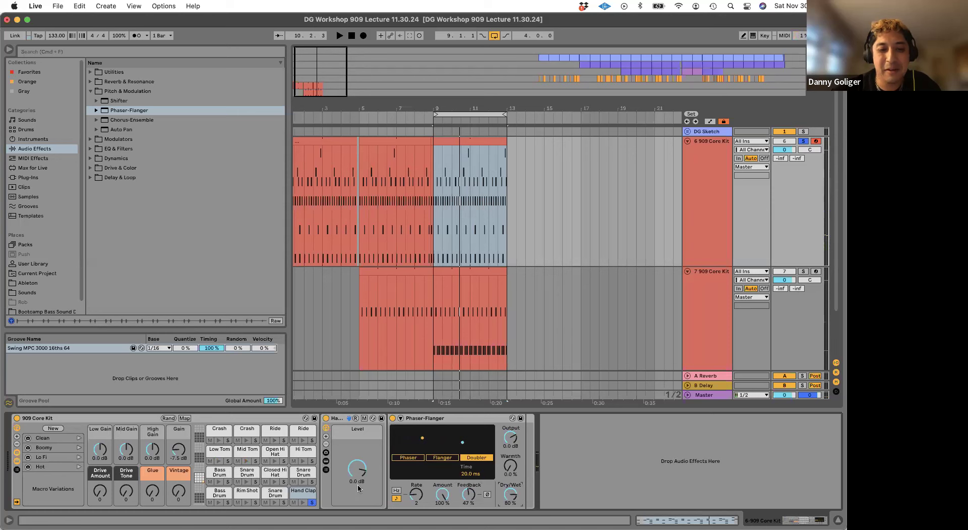
- Unsolo the Hand Clap and delete its Phaser-Flanger
click(312, 502)
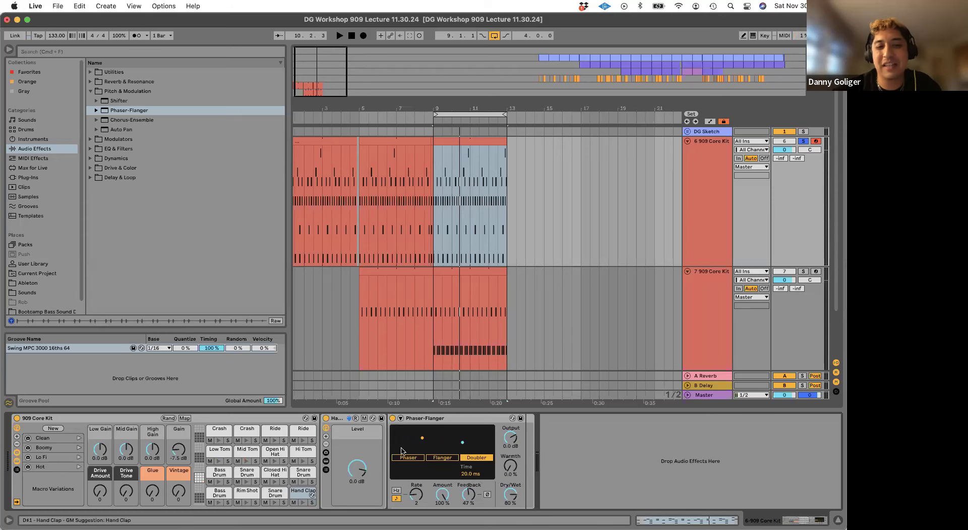
click(395, 420)
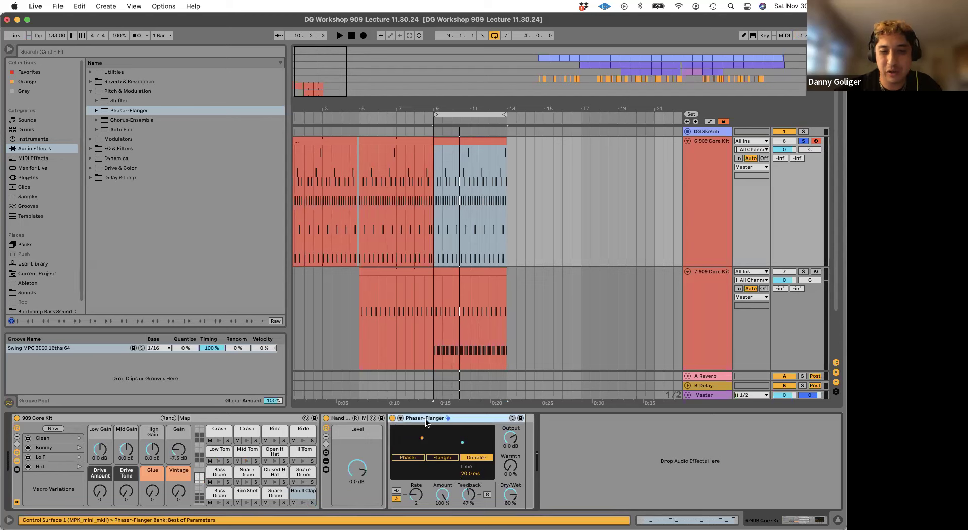
key(Delete)
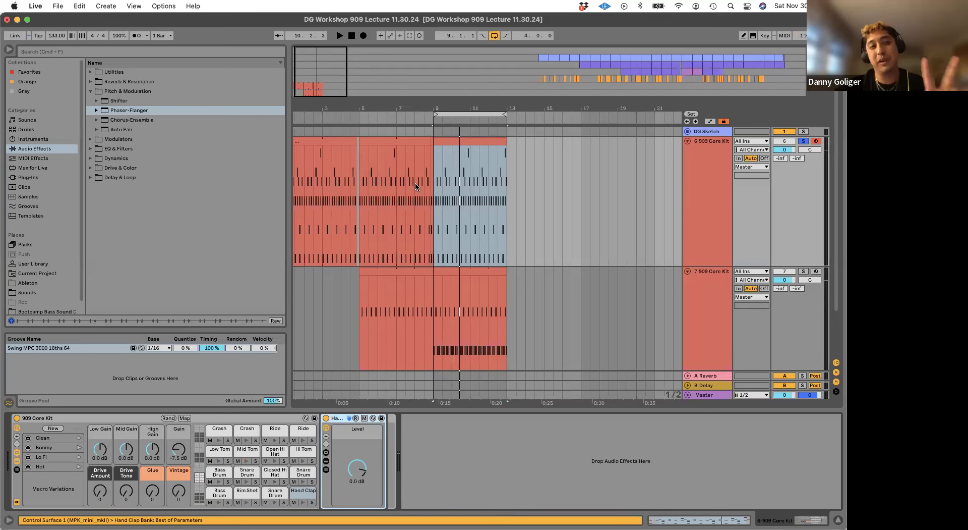
- Add a Phaser-Flanger in Doubler mode to the Hand Clap, raising its feedback and lowering its dry/wet while auditioning the loop
click(125, 112)
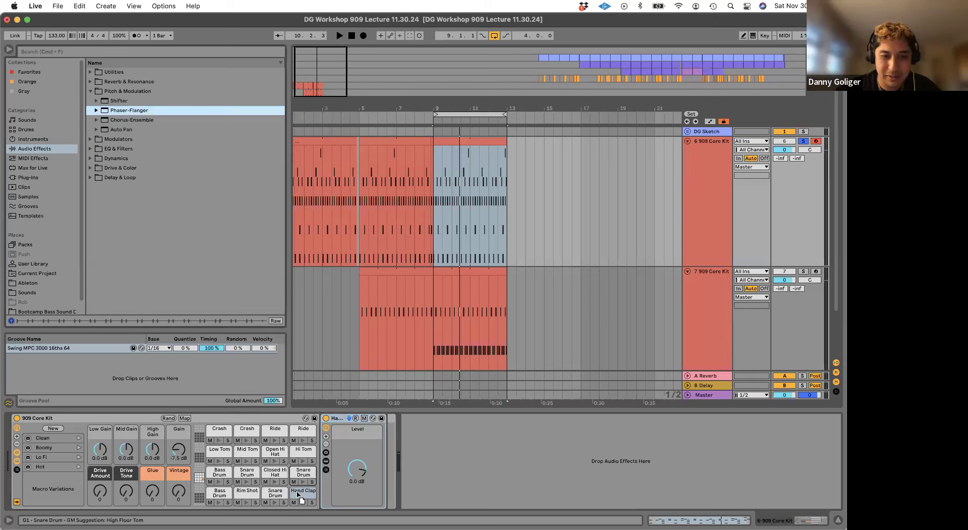
key(Return)
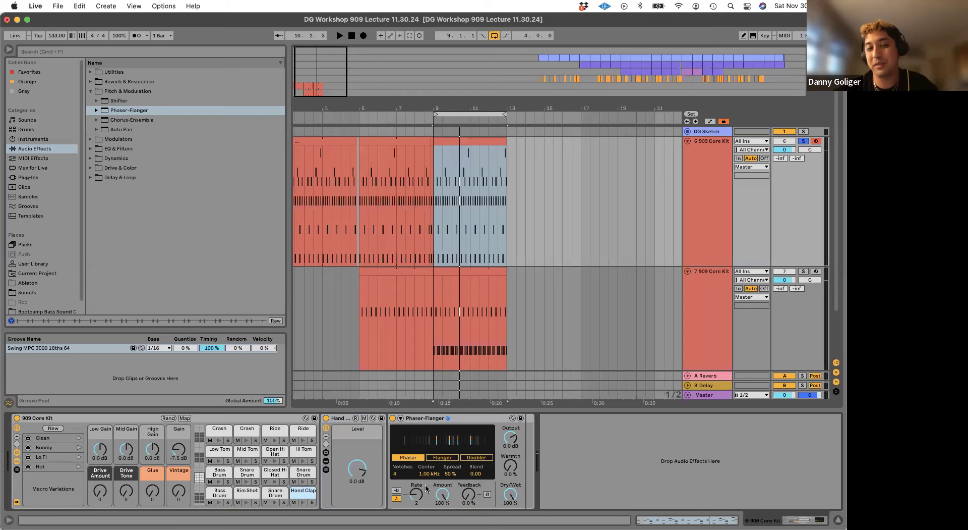
drag(468, 494, 469, 474)
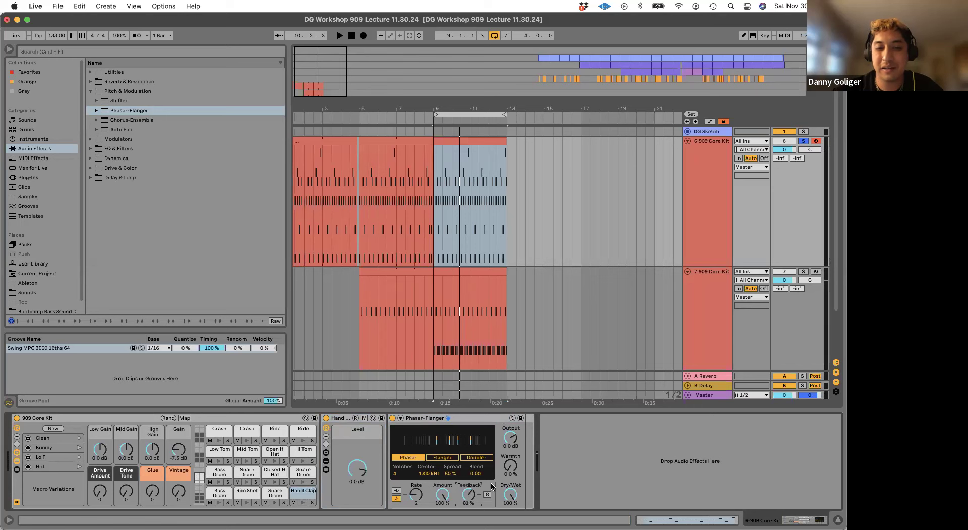
click(480, 457)
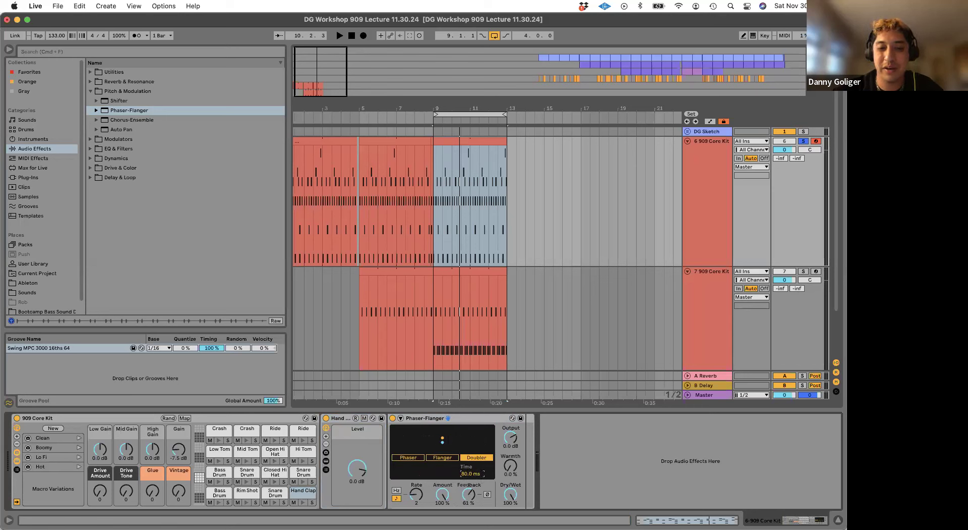
key(space)
drag(512, 498, 472, 497)
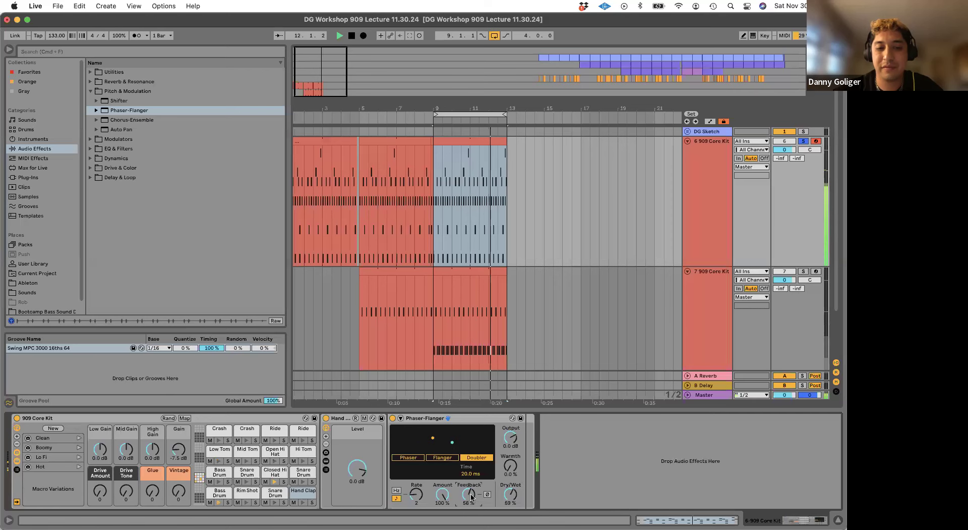
- Add a Reverb to the Closed Hi Hat, keep it after an undo and redo, and audition the loop
click(275, 471)
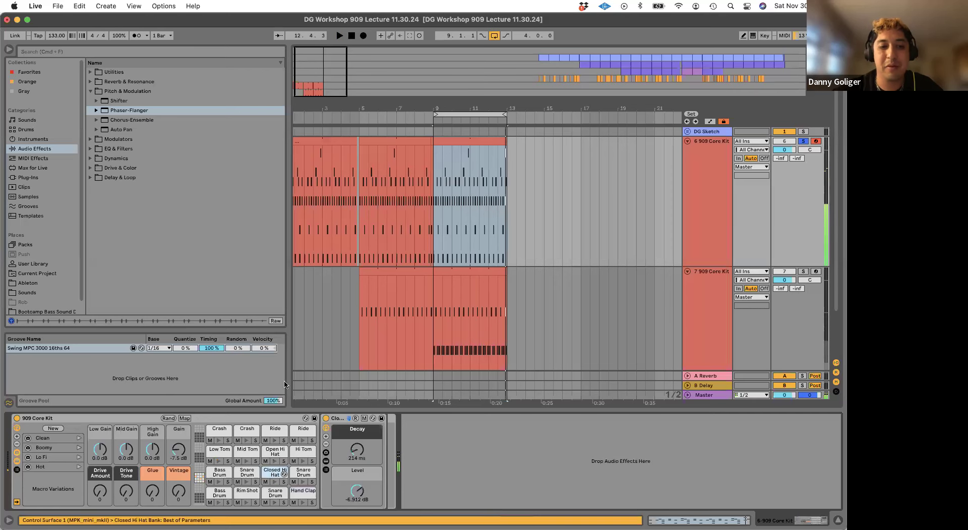
click(89, 90)
click(90, 81)
drag(120, 111, 272, 477)
drag(335, 494, 292, 467)
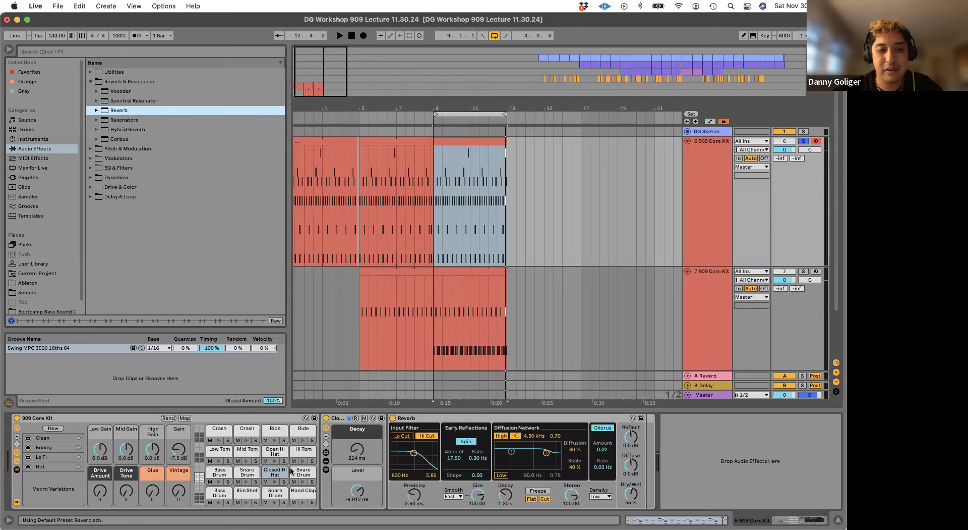
key(super+z)
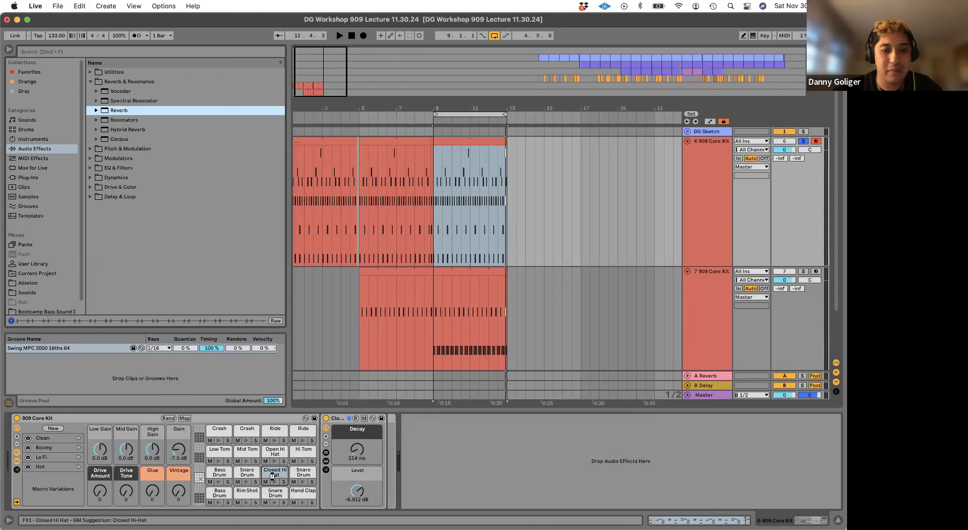
key(super+shift+z)
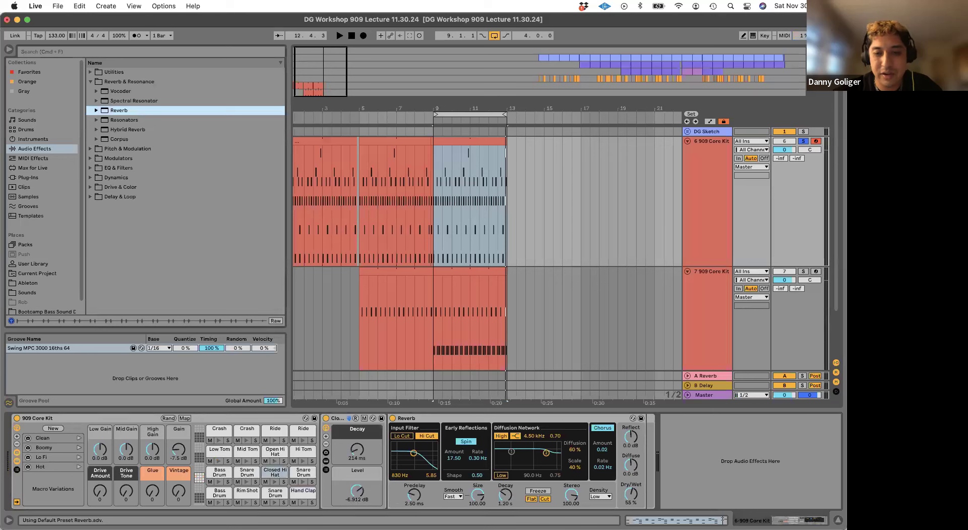
key(space)
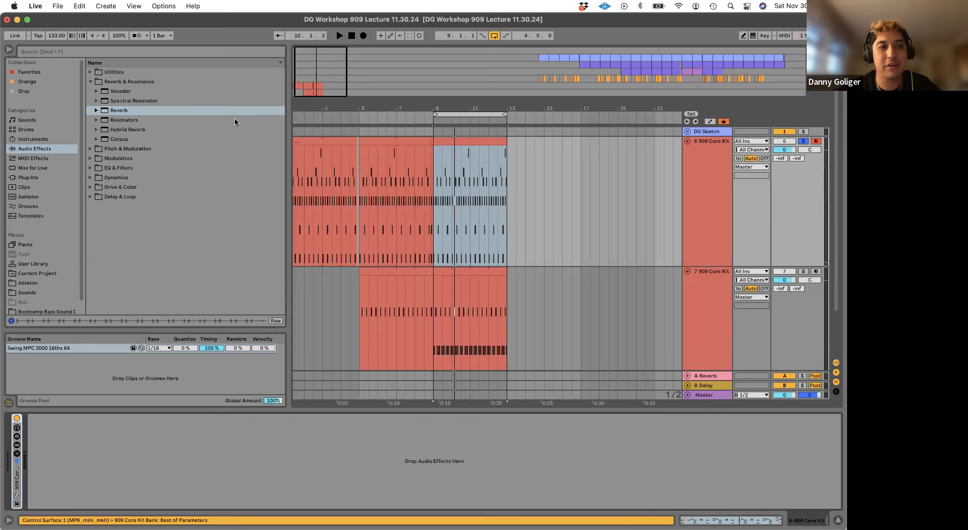
- Add a Saturator to the whole 909 Core Kit on track 6 with 17.1 dB drive, -12 dB output and 72.2% dry/wet
key(super+f)
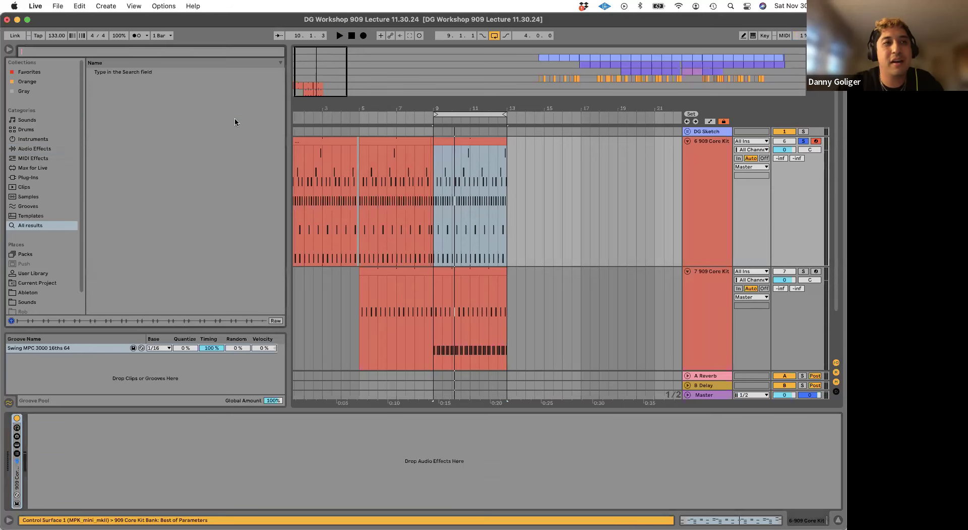
text(sat)
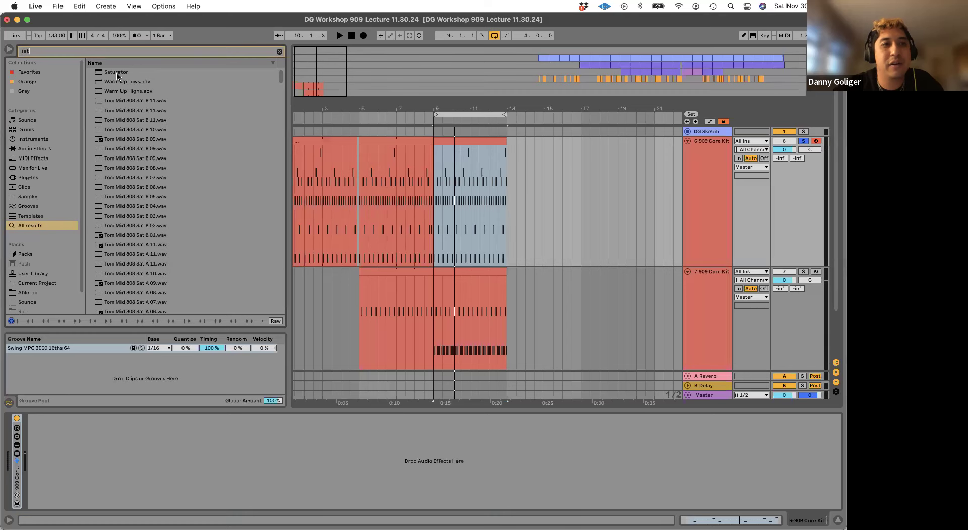
double_click(117, 73)
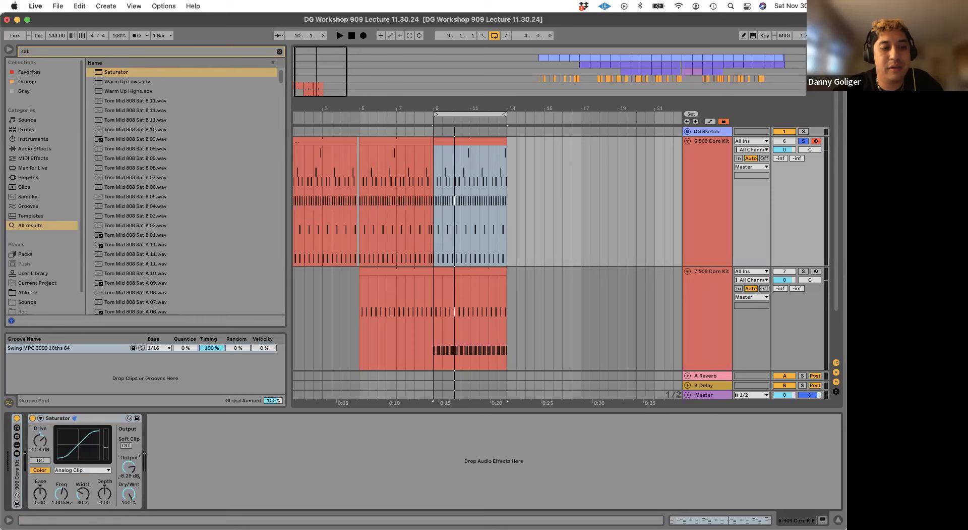
key(space)
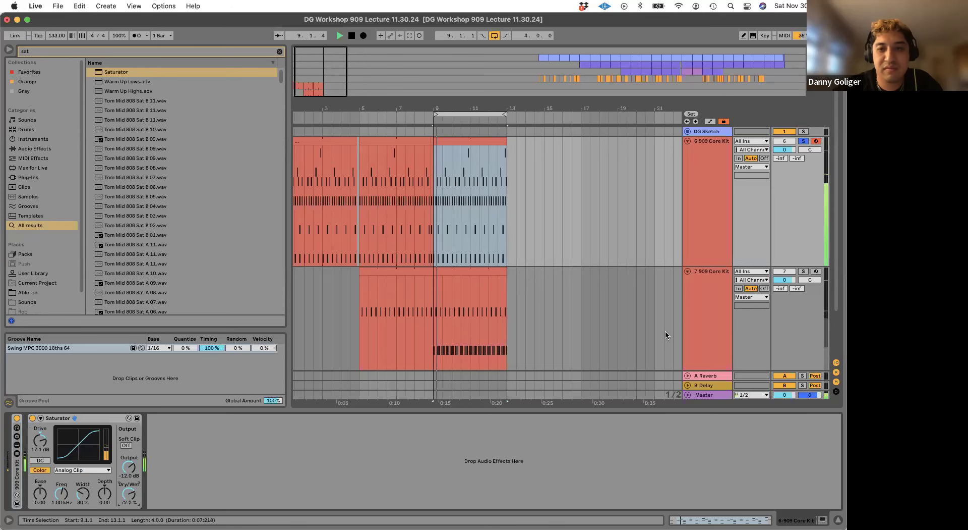
- Solo track 7 alongside track 6 in the playing loop and collapse its 909 Core Kit rack
click(696, 318)
click(803, 271)
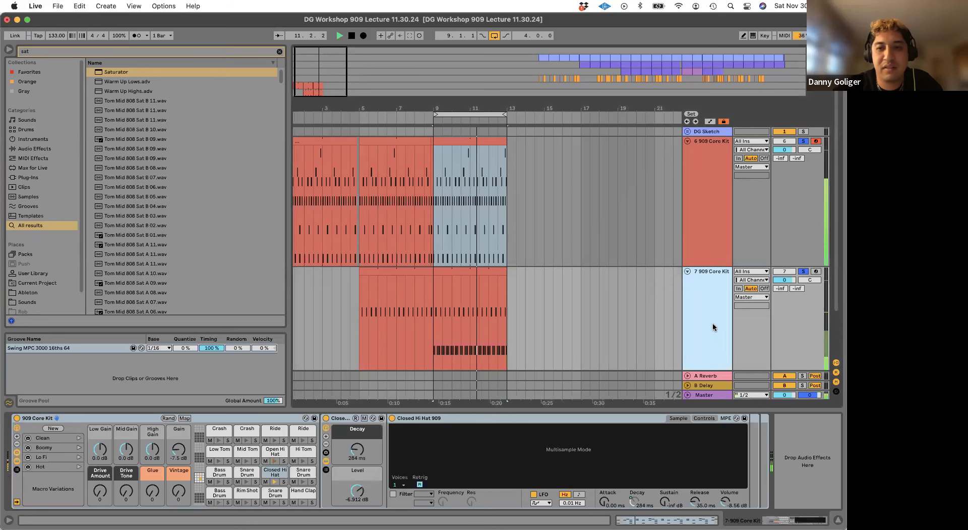
double_click(38, 418)
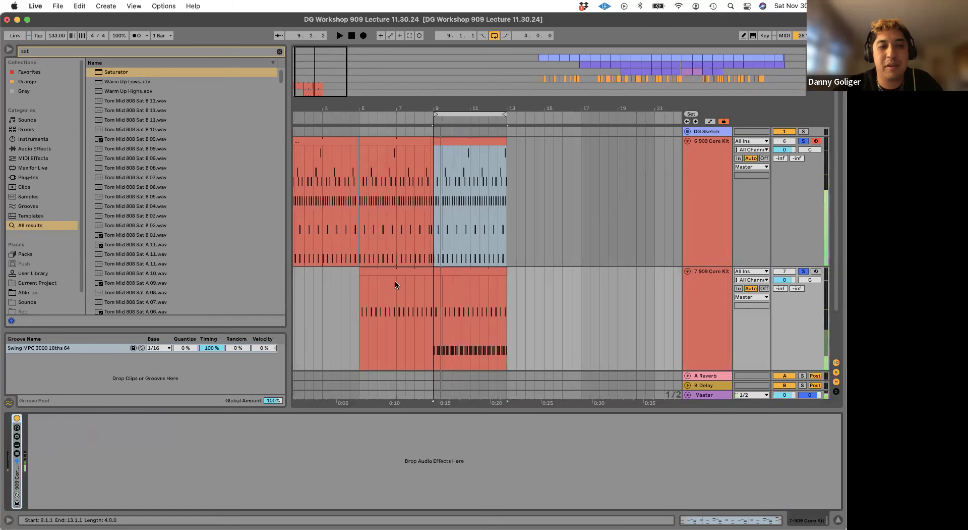
- Add a Phaser-Flanger to the 909 Core Kit on track 7 with 72% feedback and 64% dry/wet, and collapse the device
key(super+f)
text(pha)
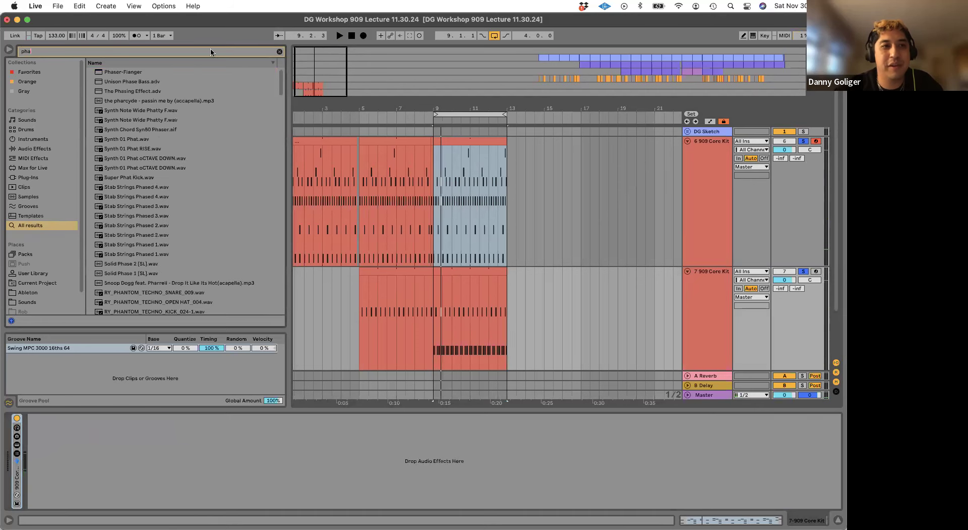
key(Down)
key(Return)
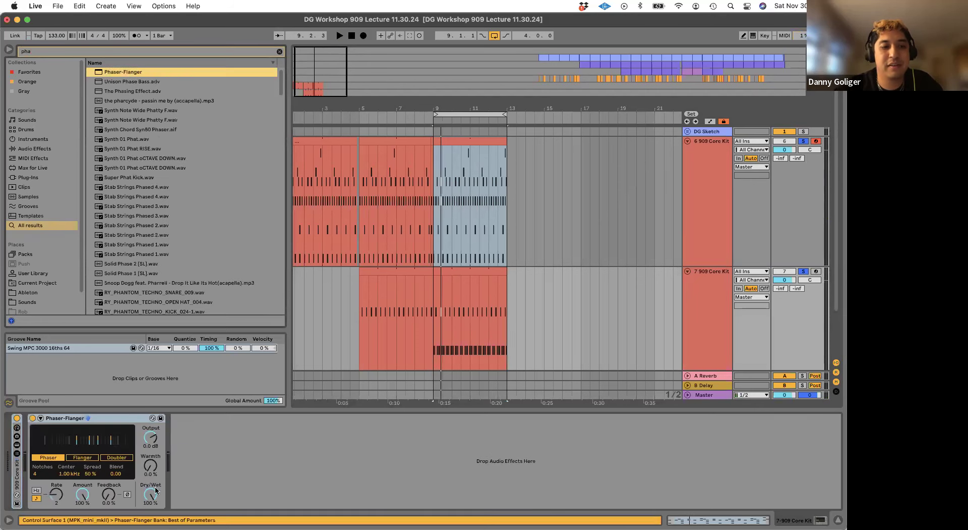
drag(151, 493, 108, 472)
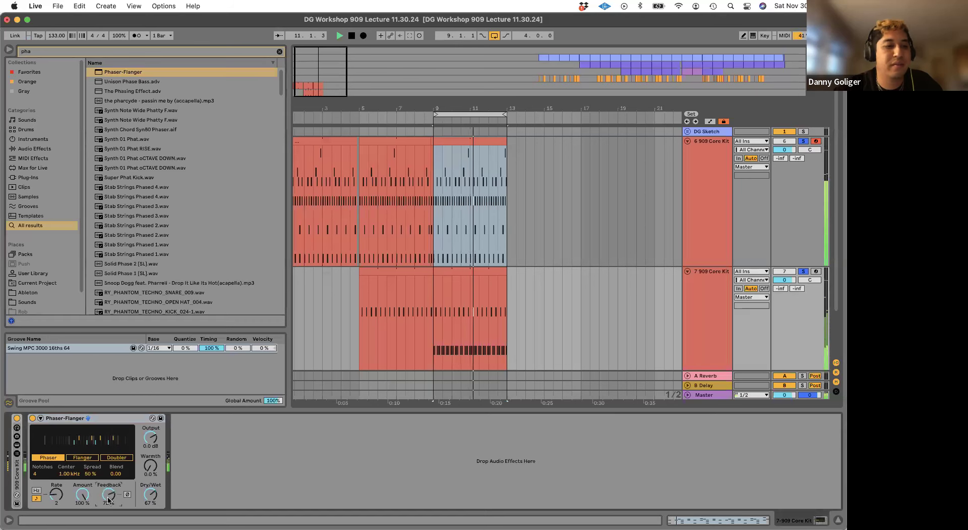
drag(151, 495, 153, 499)
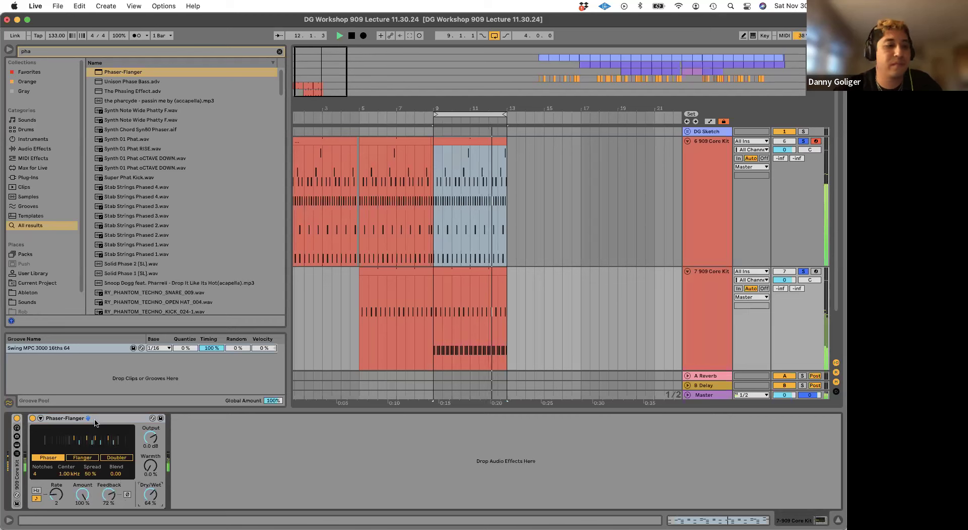
double_click(75, 418)
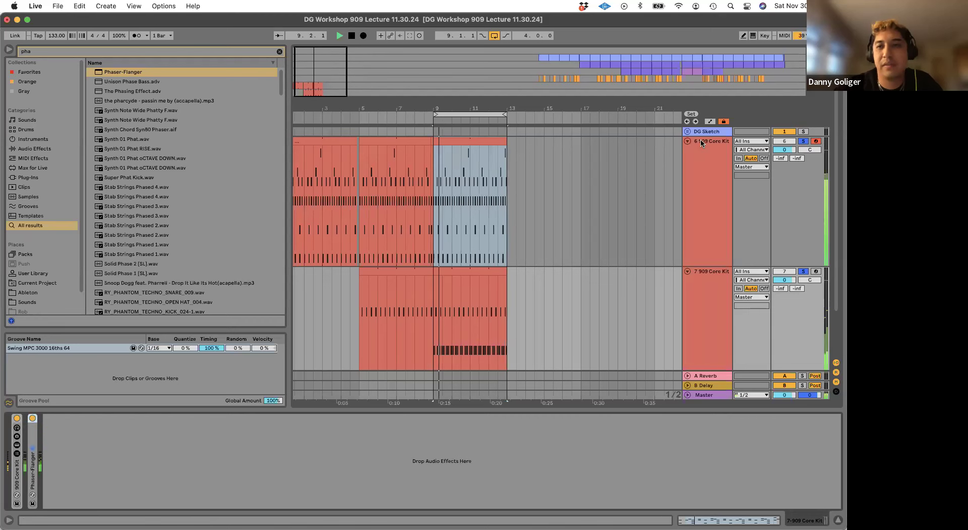
- Fold all tracks in the arrangement and turn off the solo on tracks 6 and 7
key(super+alt+u)
click(797, 150)
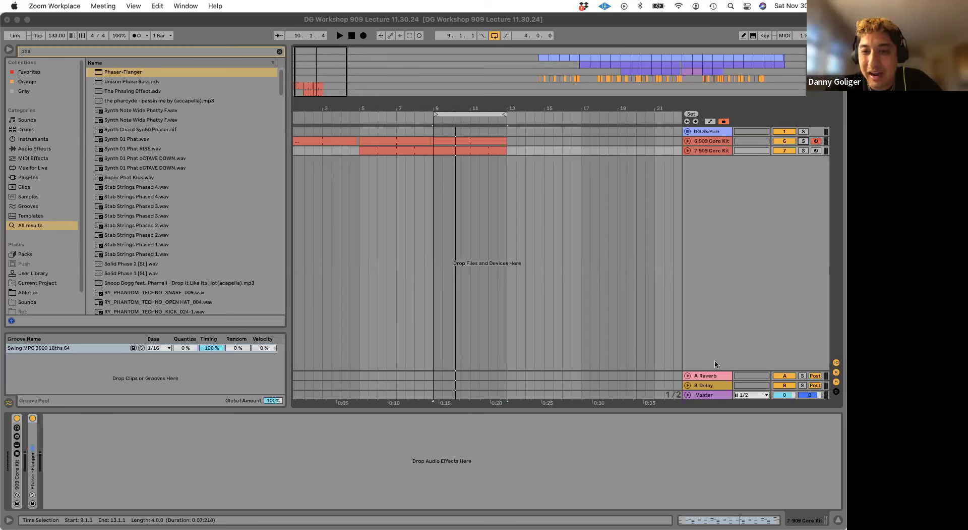
click(822, 475)
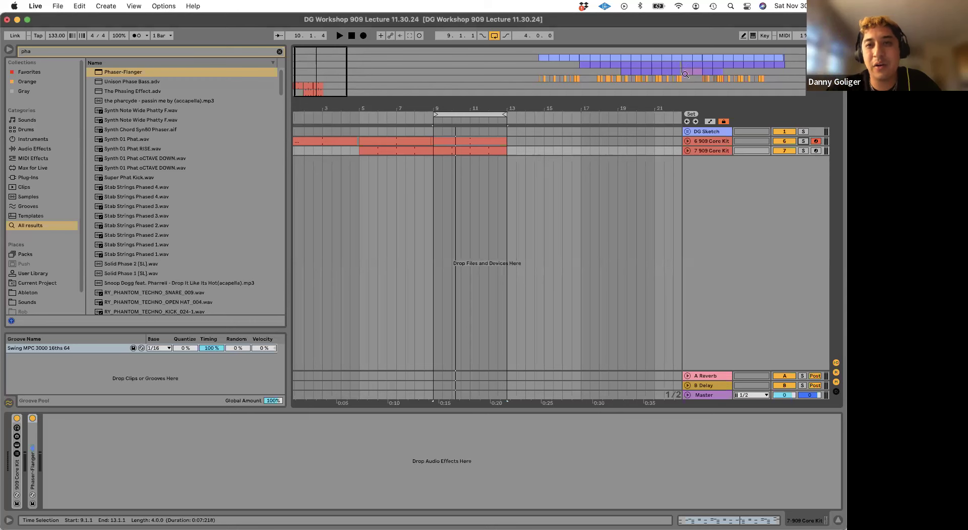
- Unfold track 6 and expand its 909 Core Kit rack to show the drum pads and device chain
click(688, 141)
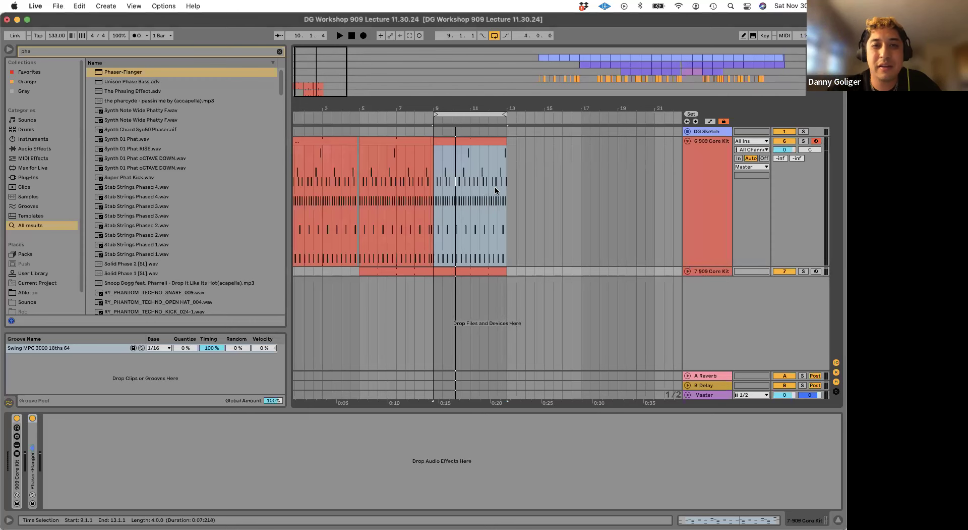
scroll(495, 190, right, 1)
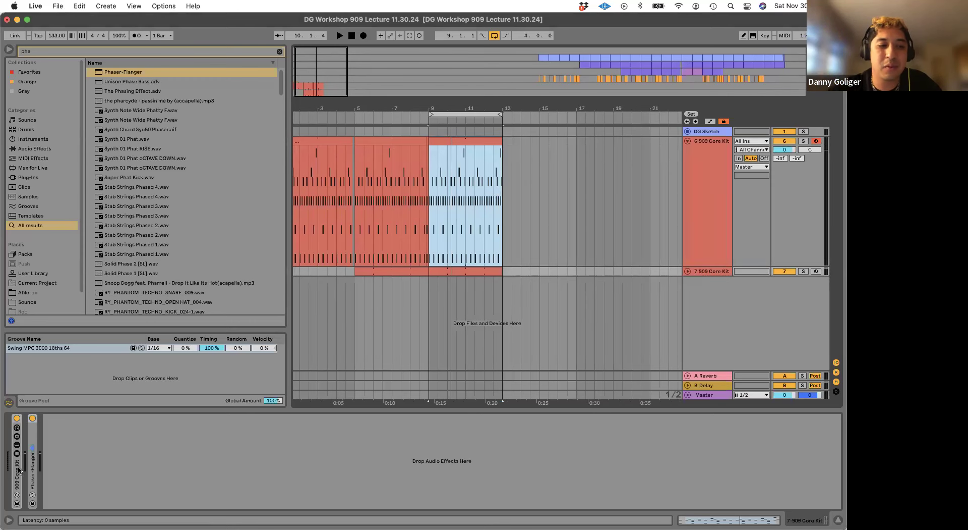
click(703, 230)
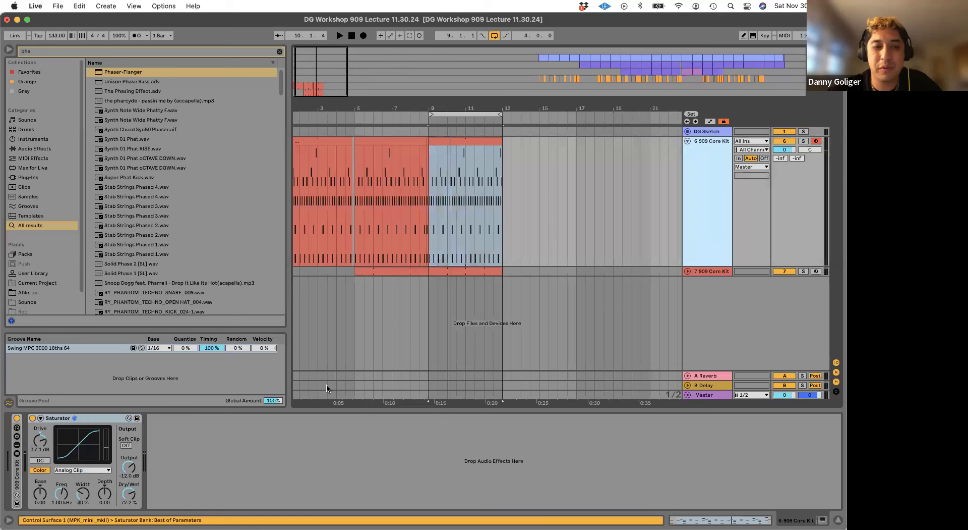
click(18, 469)
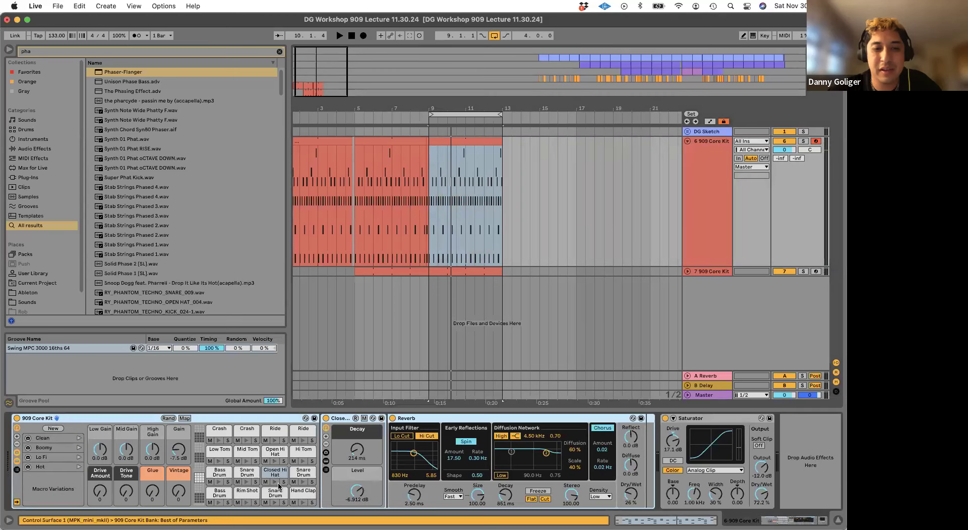
- Duplicate the whole 909 Core Kit track 6, with its clips and effects, directly beneath the original
click(720, 234)
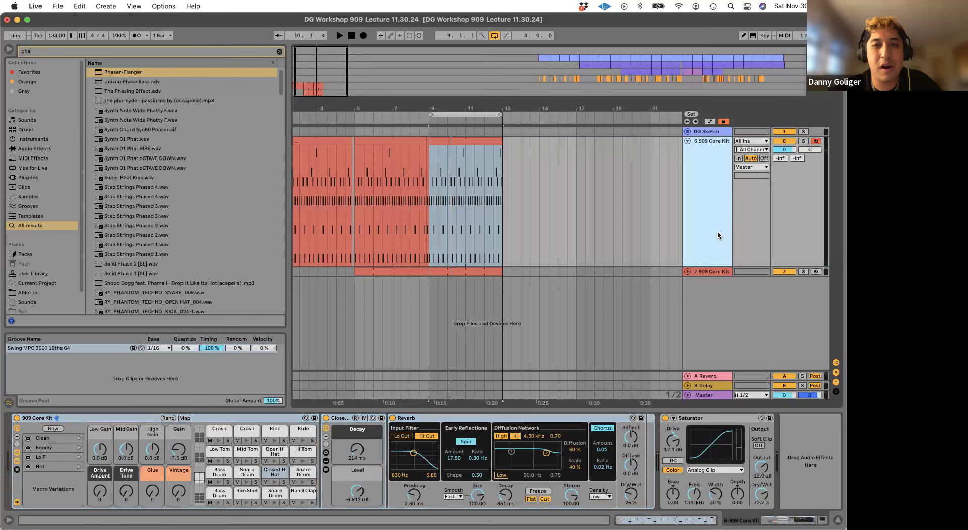
click(483, 420)
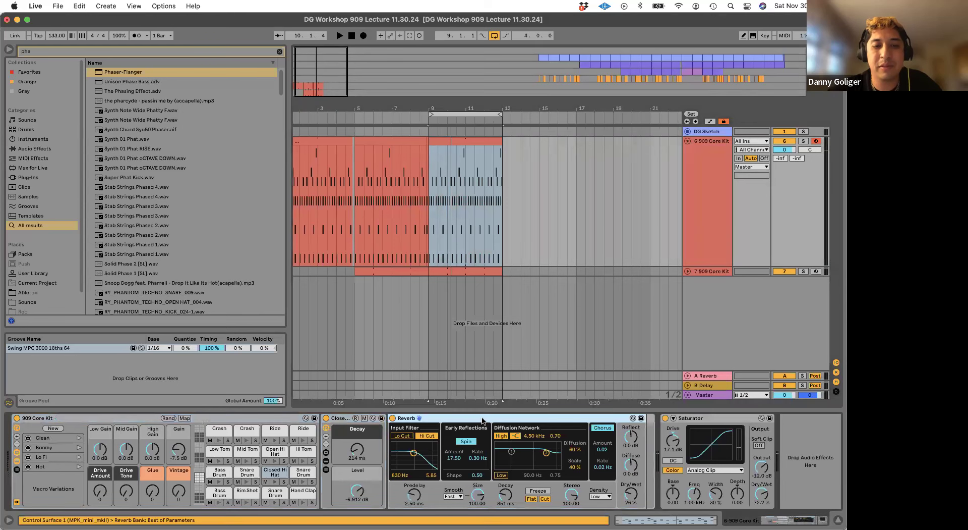
click(713, 205)
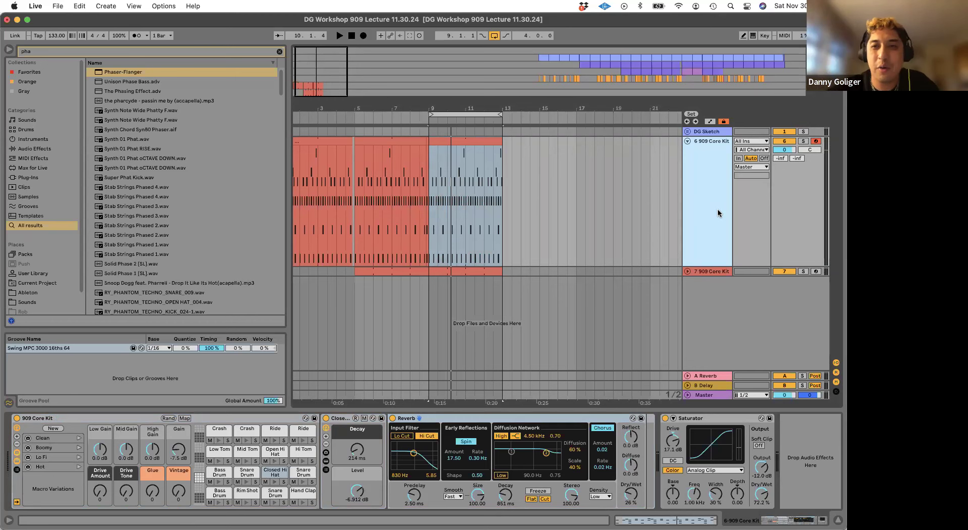
key(super+c)
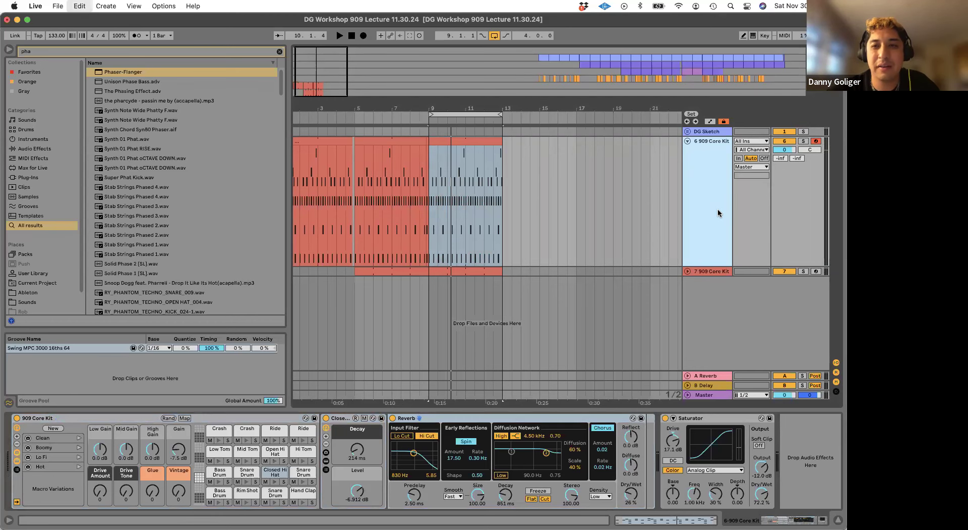
key(super+v)
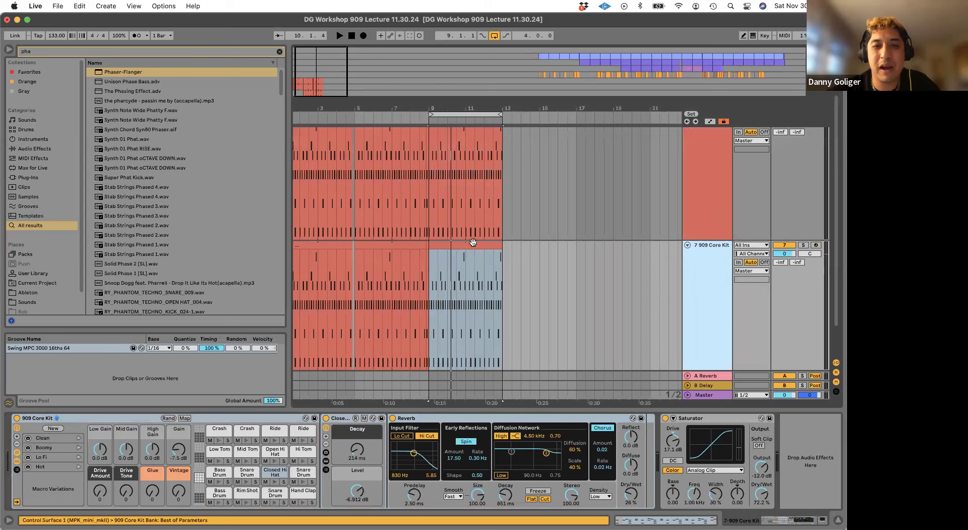
- Delete the Low Tom, Mid Tom, Hi Tom and Hand Clap notes from all clips on the duplicated track 7
click(336, 250)
key(shift+Tab)
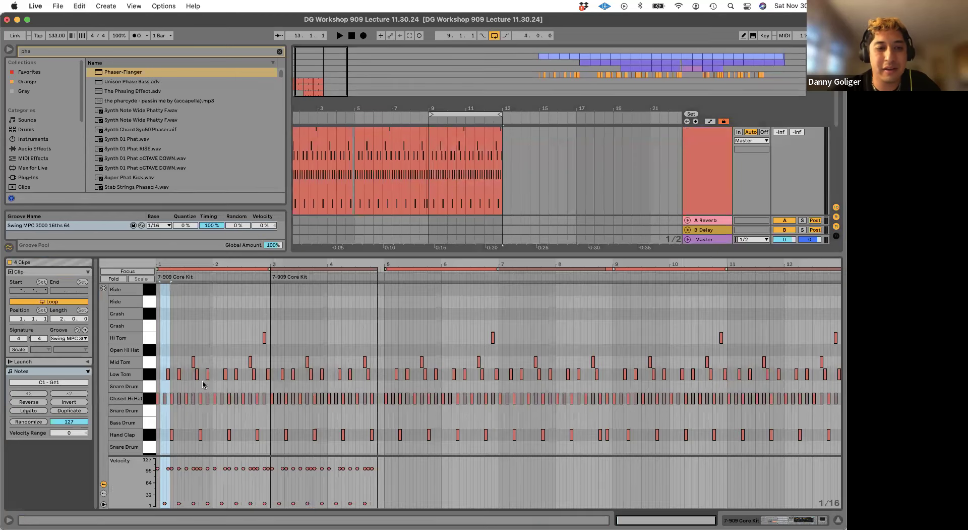
click(150, 387)
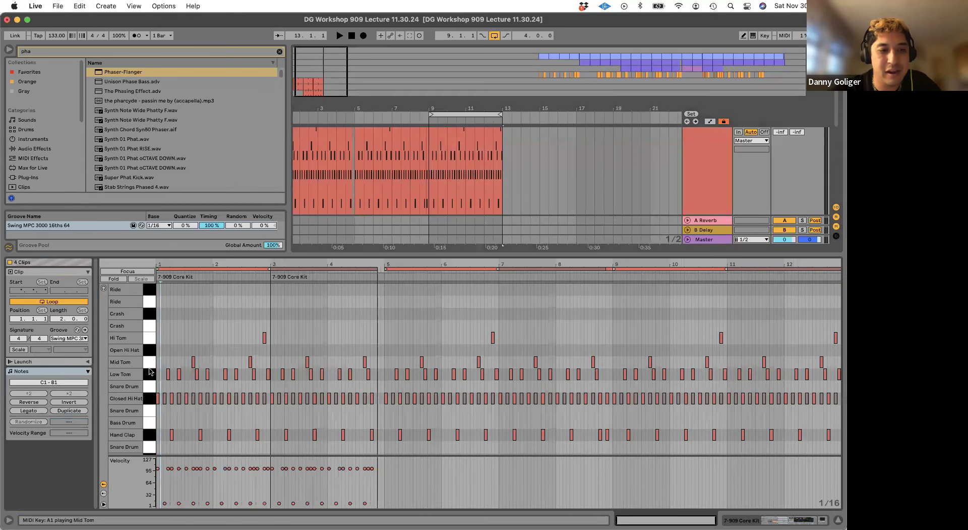
drag(150, 371, 151, 361)
shift+click(152, 335)
key(Delete)
click(149, 436)
key(Delete)
key(shift+Tab)
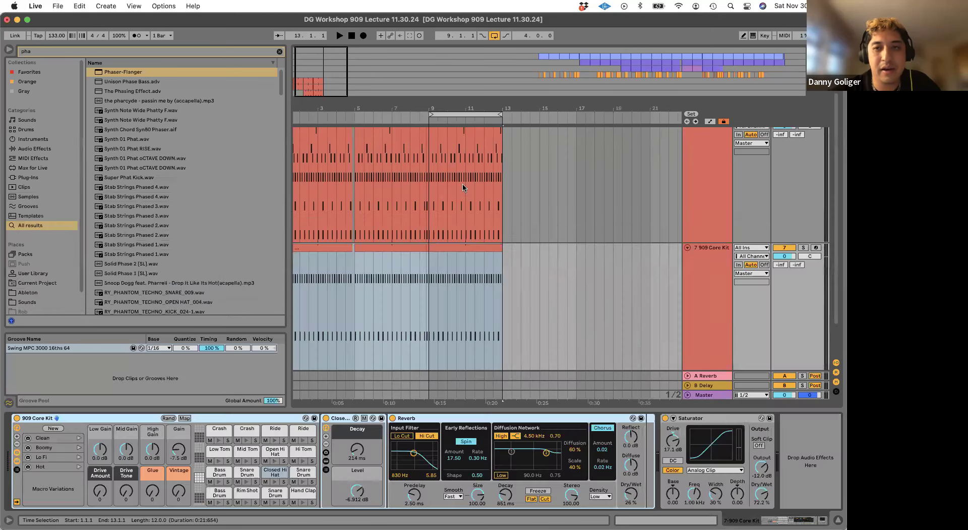
- Delete the Closed Hi Hat notes from all clips on the original track 6
click(451, 142)
shift+click(319, 142)
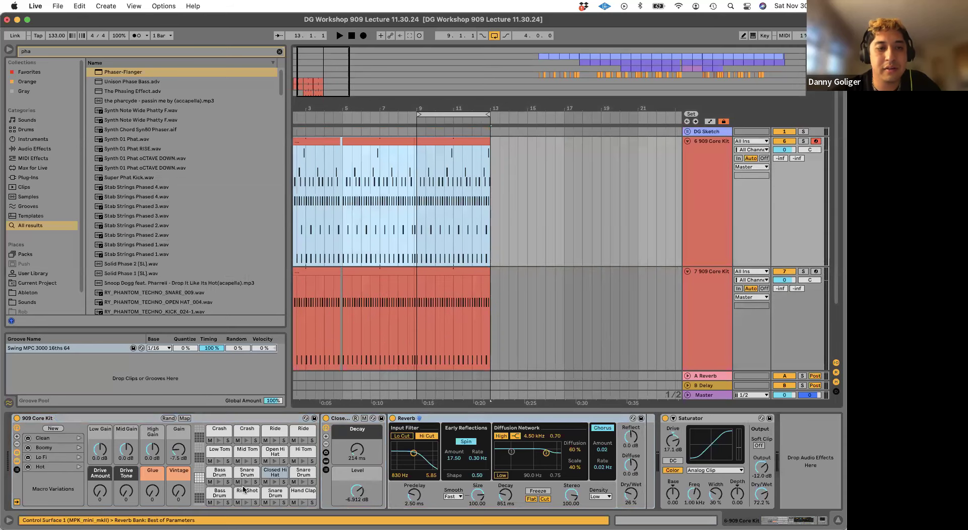
key(shift+Tab)
key(super+d)
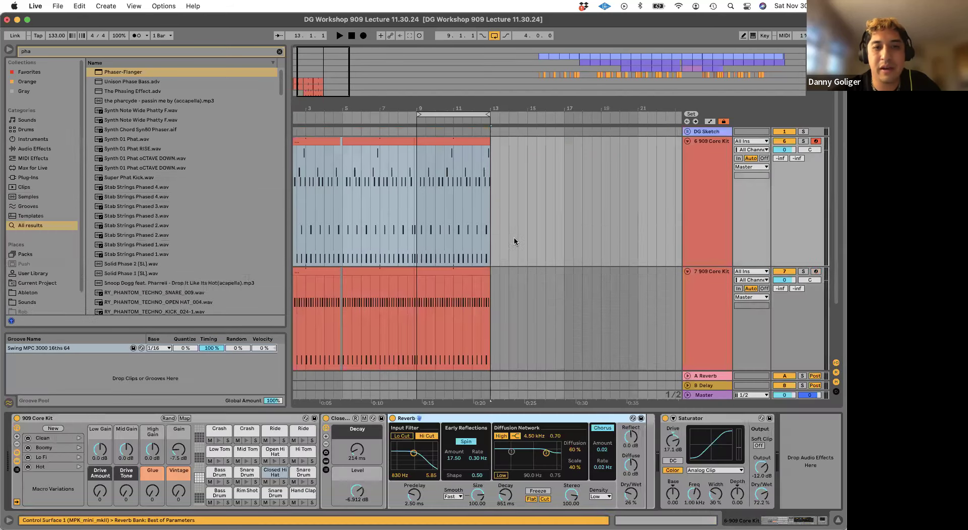
- Solo the duplicated track 7 and audition its clip from bar 9
click(447, 273)
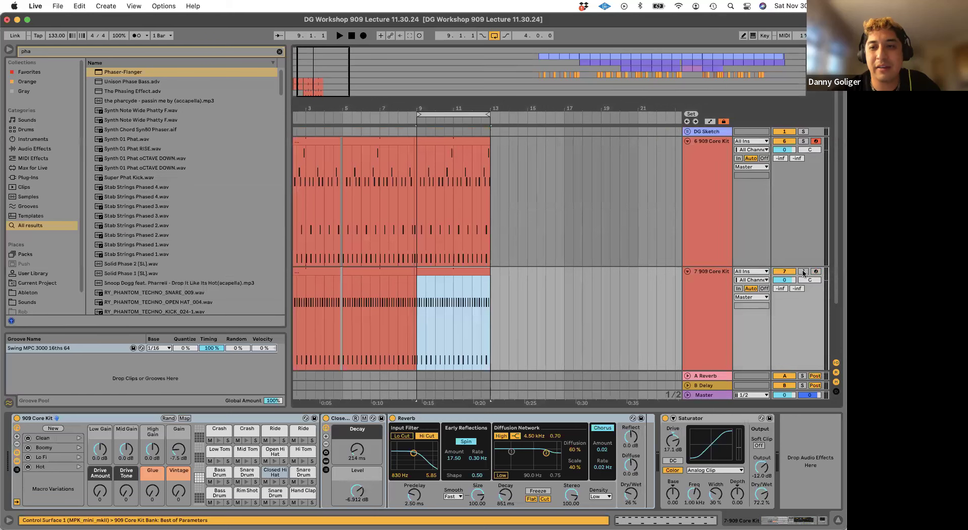
click(803, 272)
key(space)
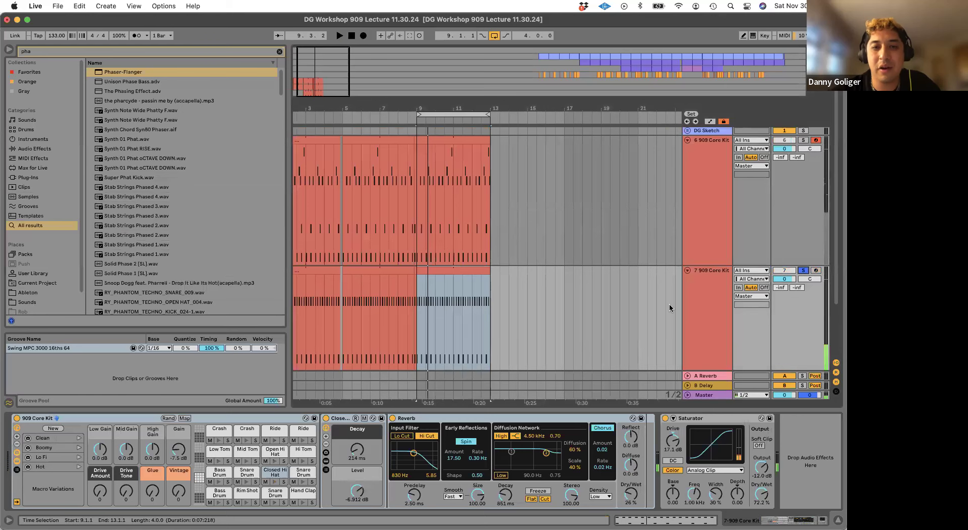
key(super+d)
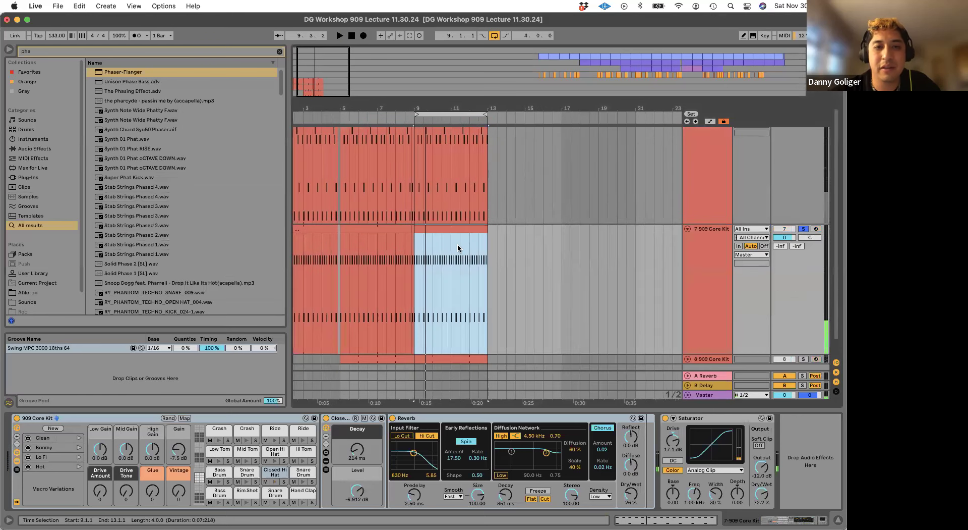
- Delete the Bass Drum notes from all clips on track 7, keeping only the Closed Hi Hat
scroll(305, 239, left, 2)
shift+click(306, 239)
key(shift+Tab)
scroll(145, 433, down, 2)
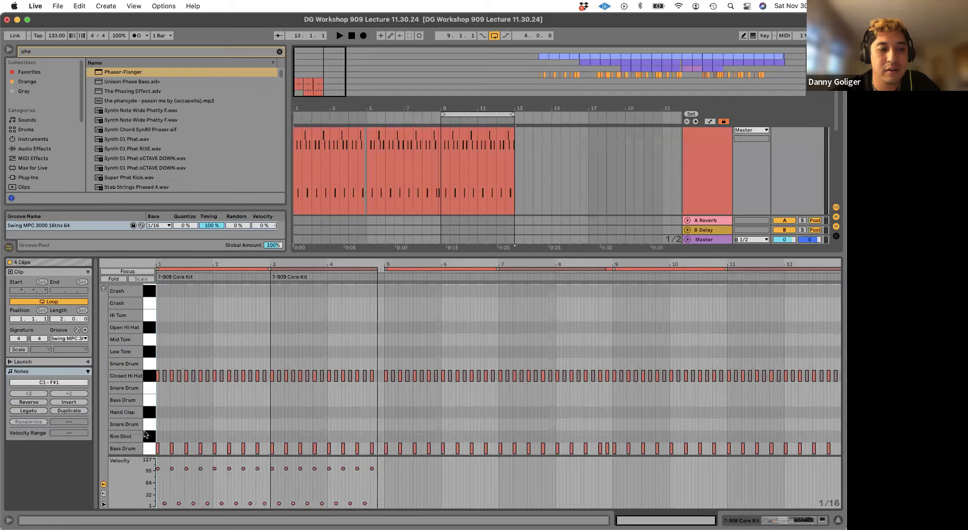
key(shift+Tab)
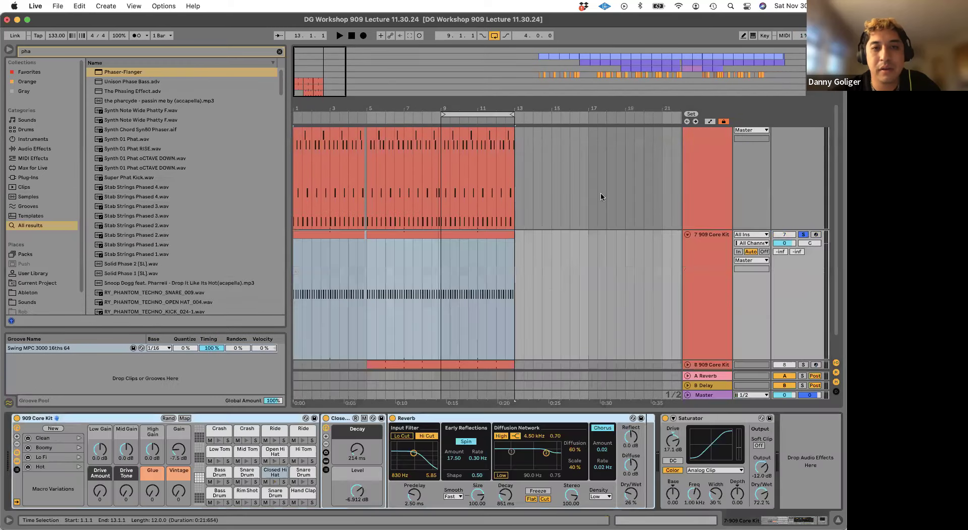
- Audition the soloed hi-hat track 7 and collapse its 909 Core Kit rack
key(space)
key(space)
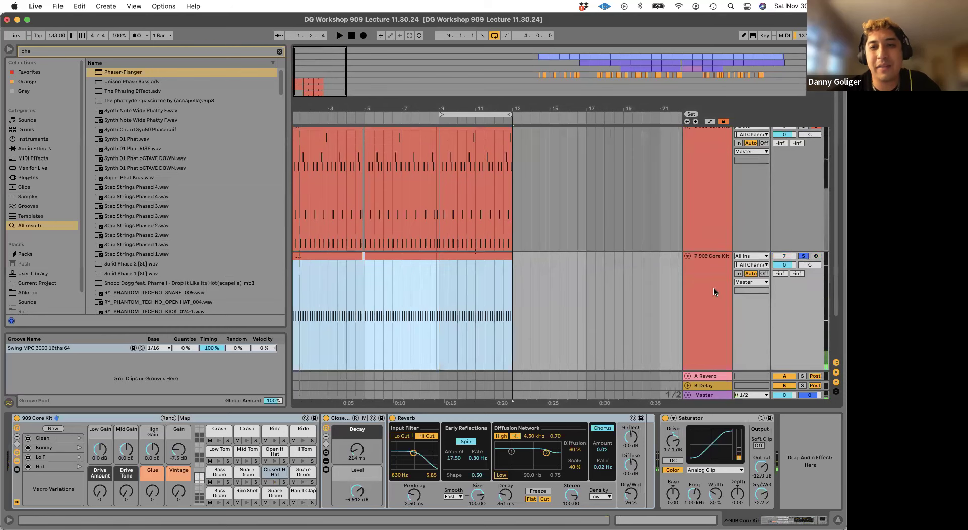
click(566, 457)
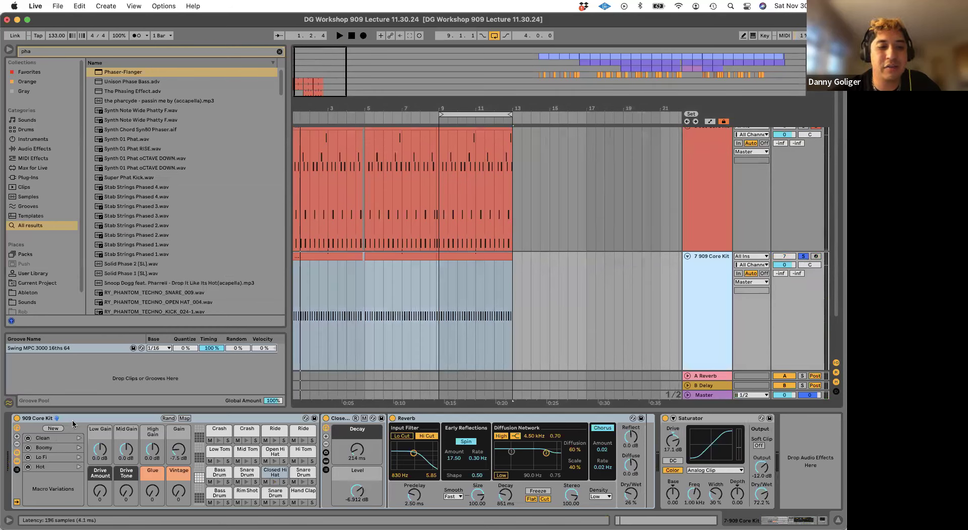
double_click(98, 416)
- Try a Phaser-Flanger after the Saturator on track 7 with 56% feedback while auditioning the hi-hats
key(space)
click(111, 73)
drag(110, 73, 341, 496)
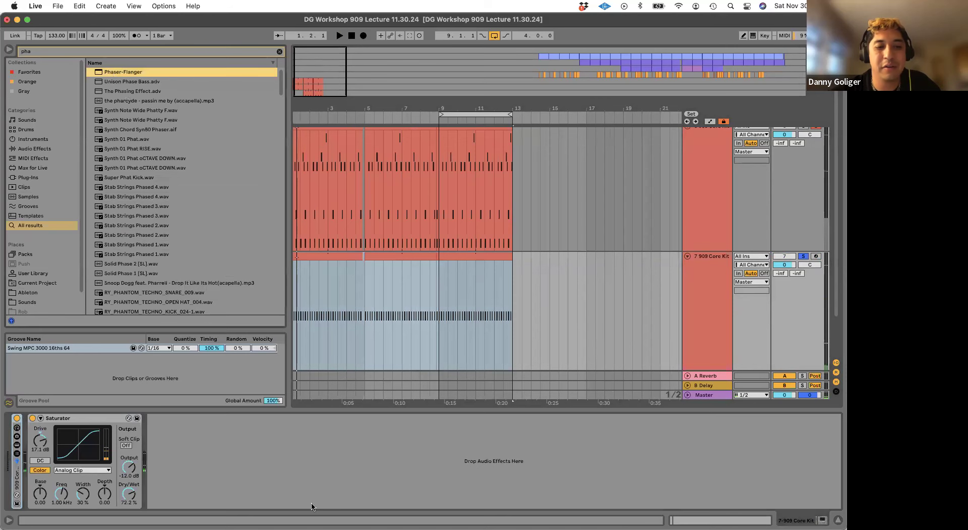
key(space)
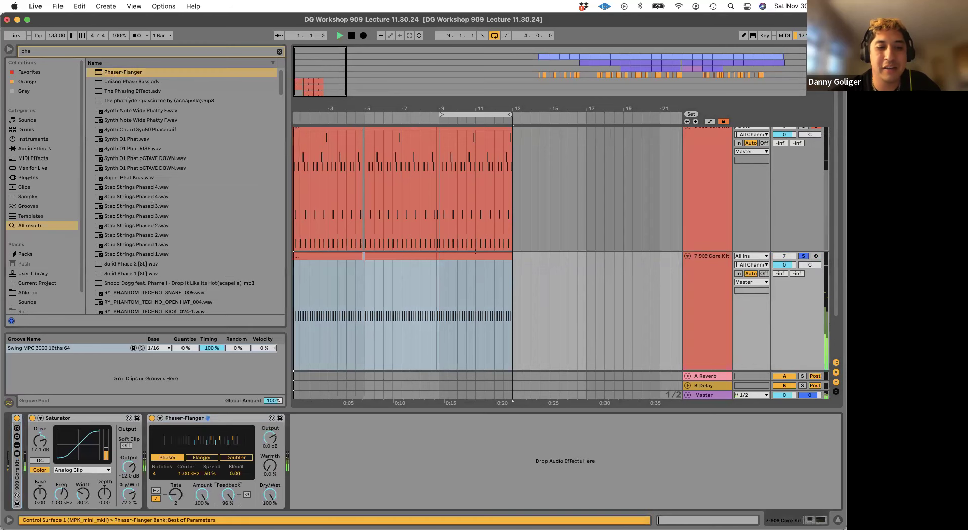
key(space)
- Remove the Phaser-Flanger from the hi-hat track 7, keeping the Saturator
click(201, 423)
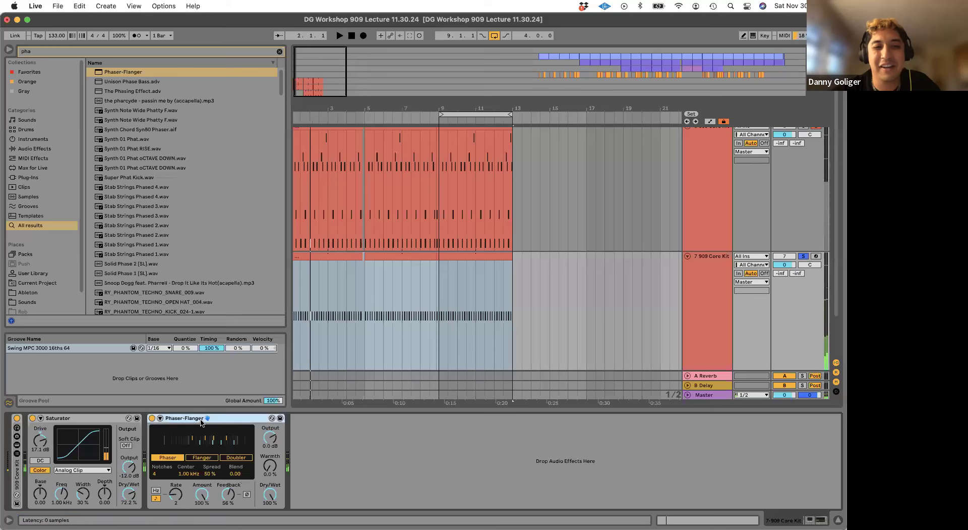
key(Delete)
key(shift+Tab)
key(shift+Tab)
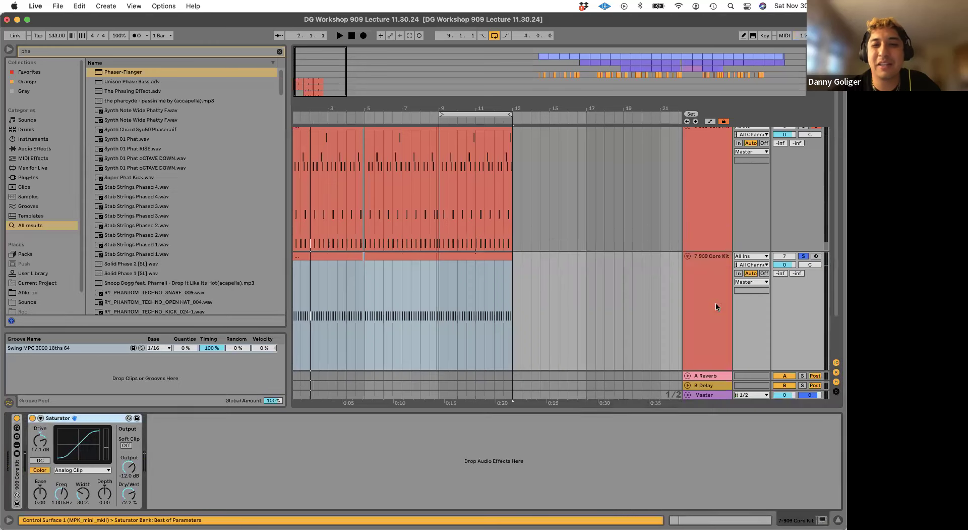
- Turn off the solo on track 7 and collapse all tracks to show the whole arrangement
click(716, 301)
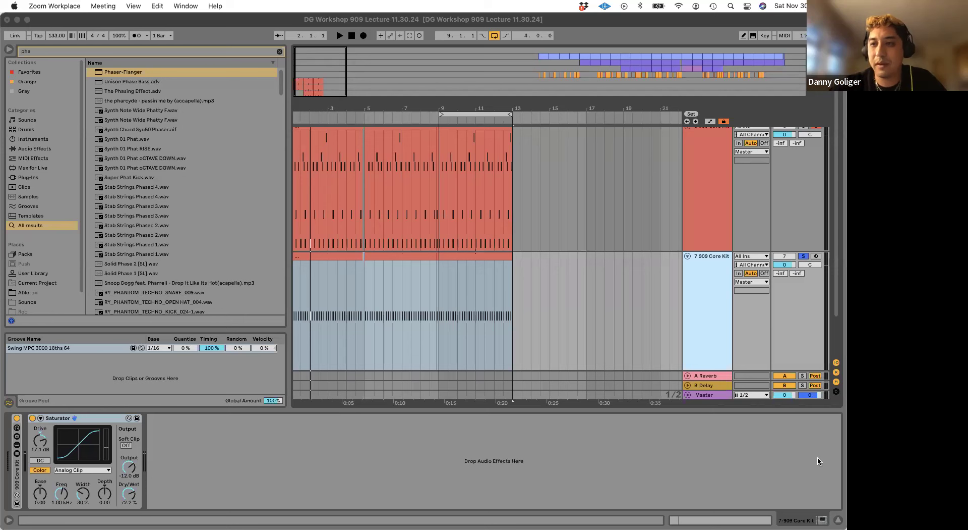
click(492, 163)
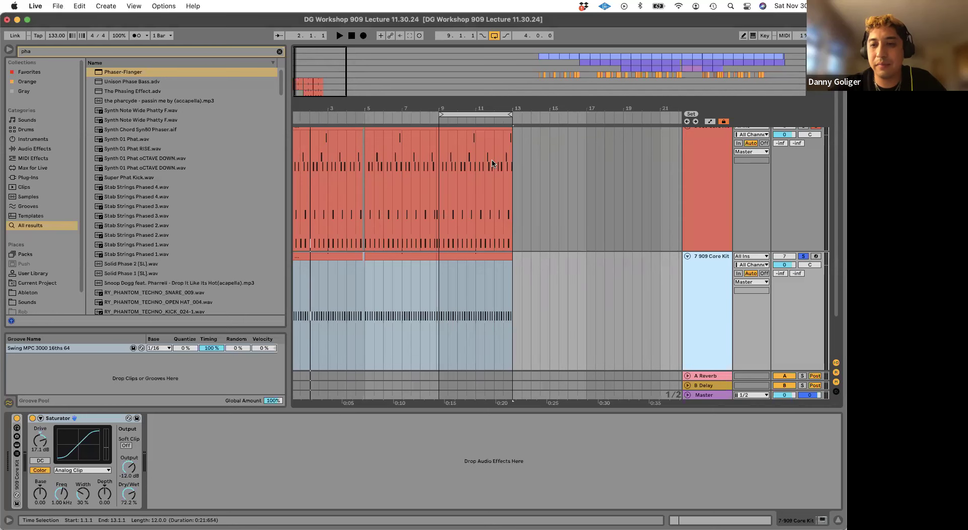
scroll(492, 163, right, 10)
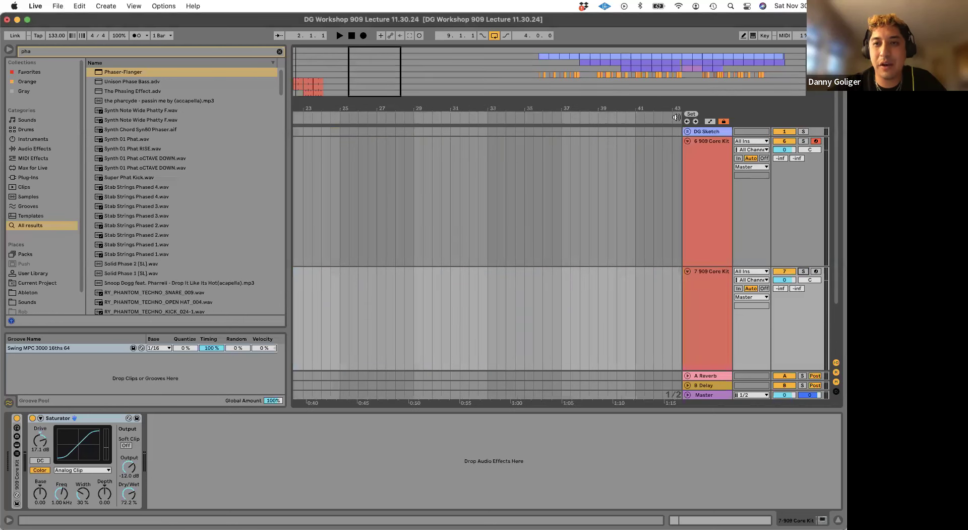
alt+click(687, 141)
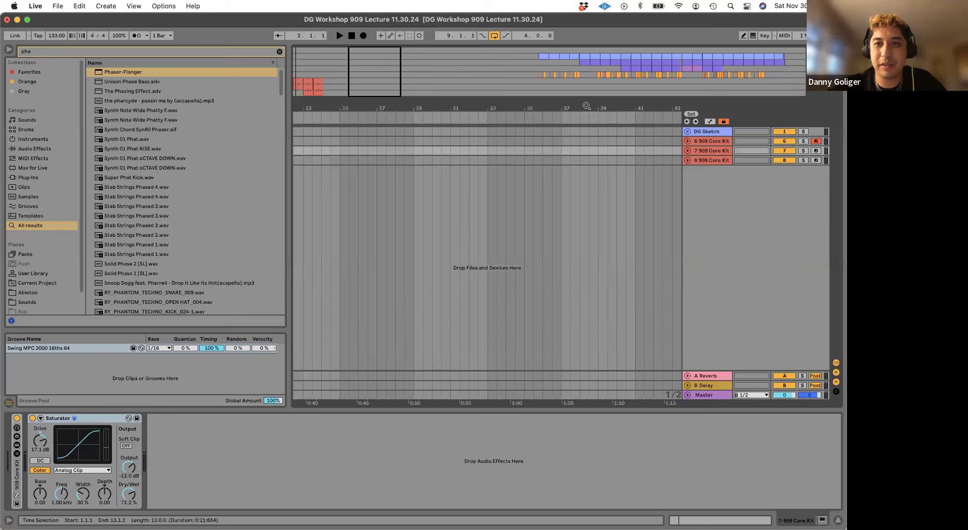
double_click(587, 106)
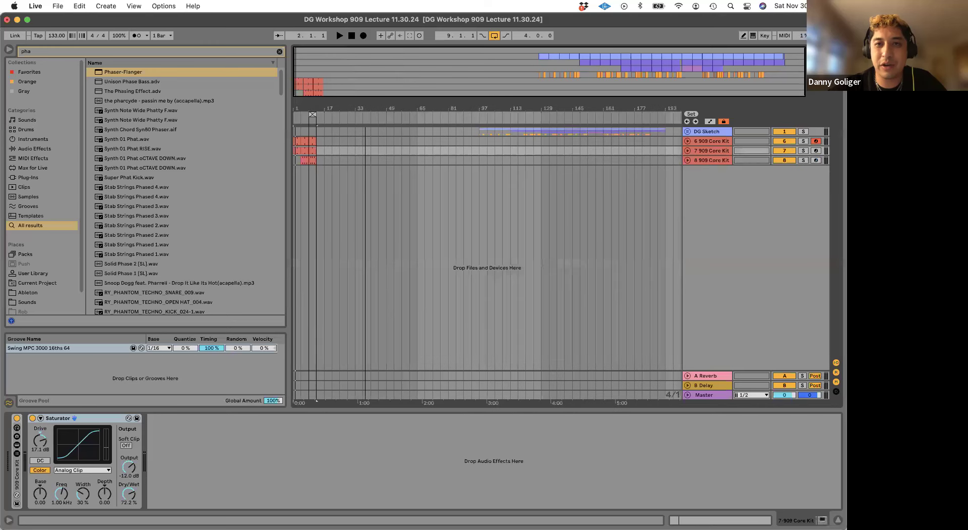
- Set the loop over the DG Sketch section from bar 97 to bar 193 and unfold the DG Sketch group
click(479, 132)
drag(312, 113, 664, 114)
click(688, 132)
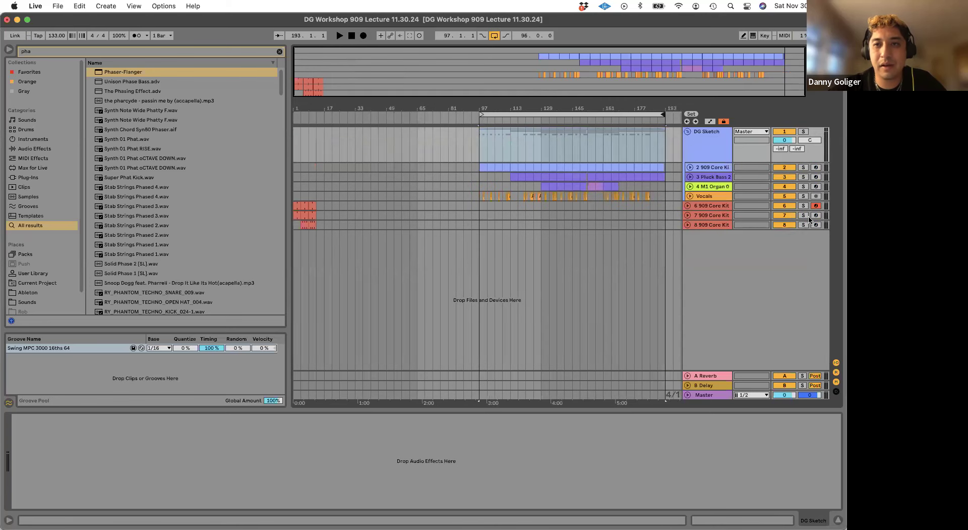
- Place the insert marker at bar 97 and expand the 909 Core Kit, Pluck Bass 2, M1 Organ and Vocals tracks in the group
click(477, 161)
click(690, 167)
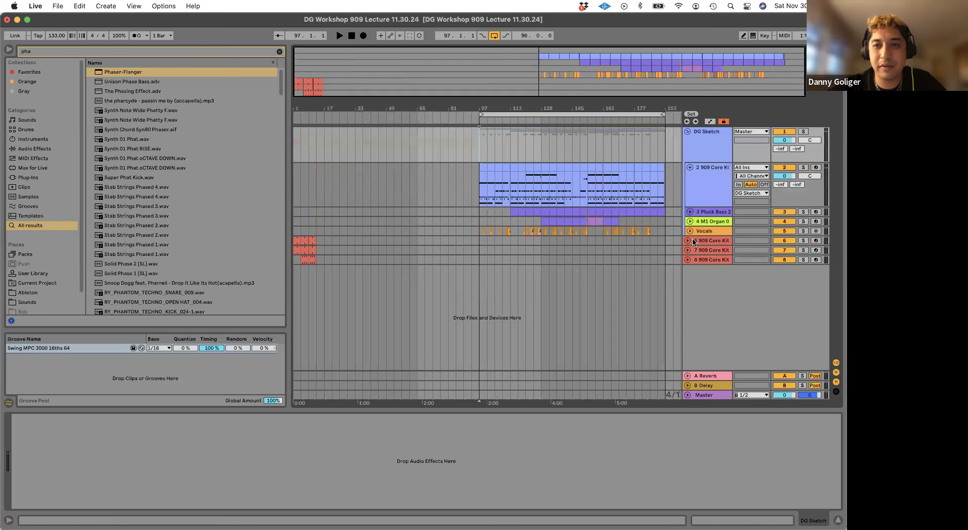
click(690, 211)
click(690, 255)
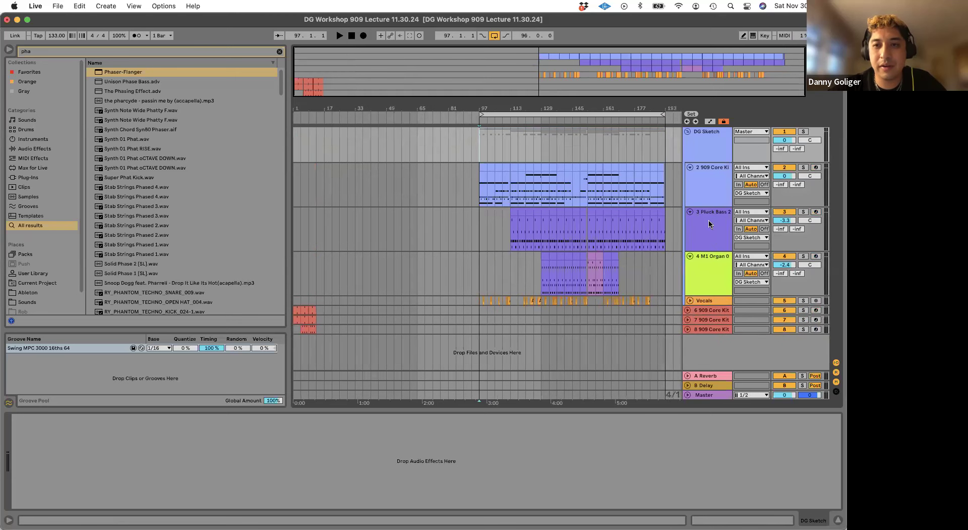
click(690, 300)
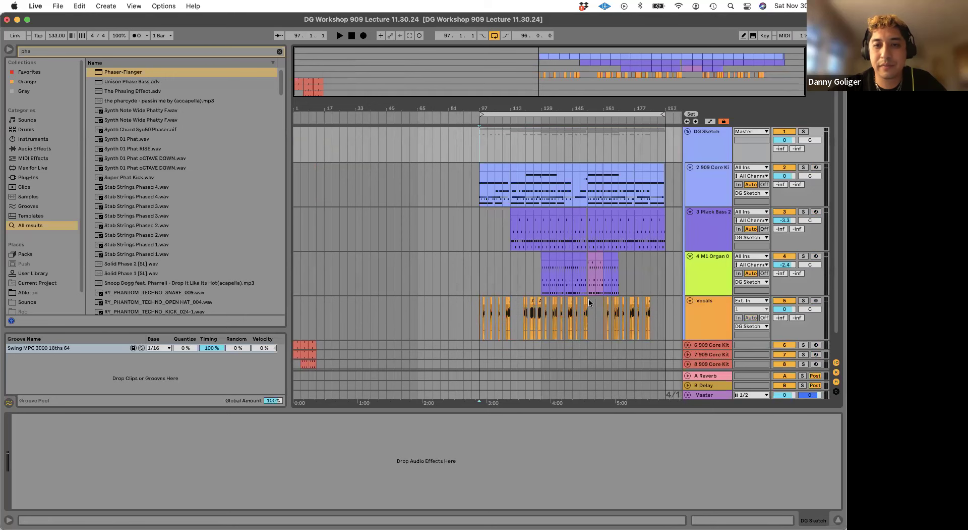
- Examine the device chains on the 909 Core Kit, Pluck Bass 2, M1 Organ and Vocals tracks
click(699, 176)
click(708, 241)
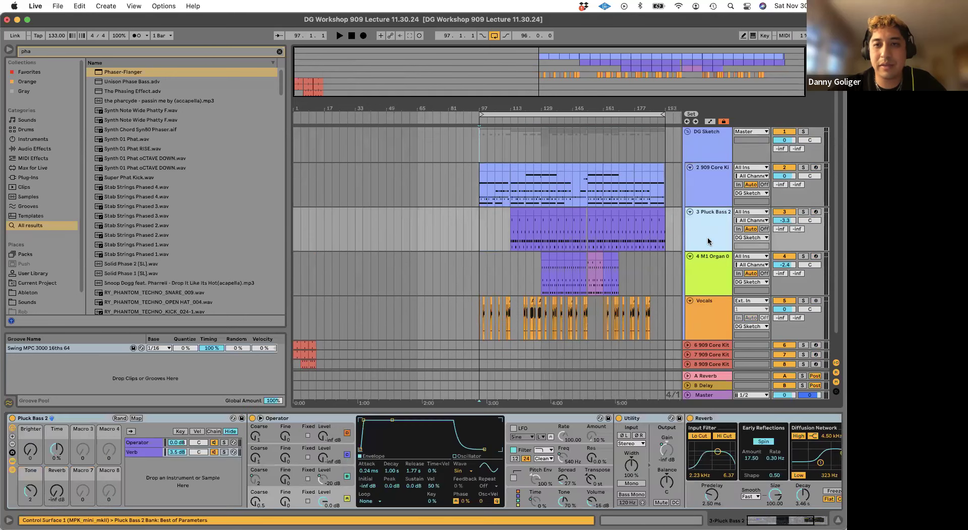
scroll(708, 250, down, 1)
key(Down)
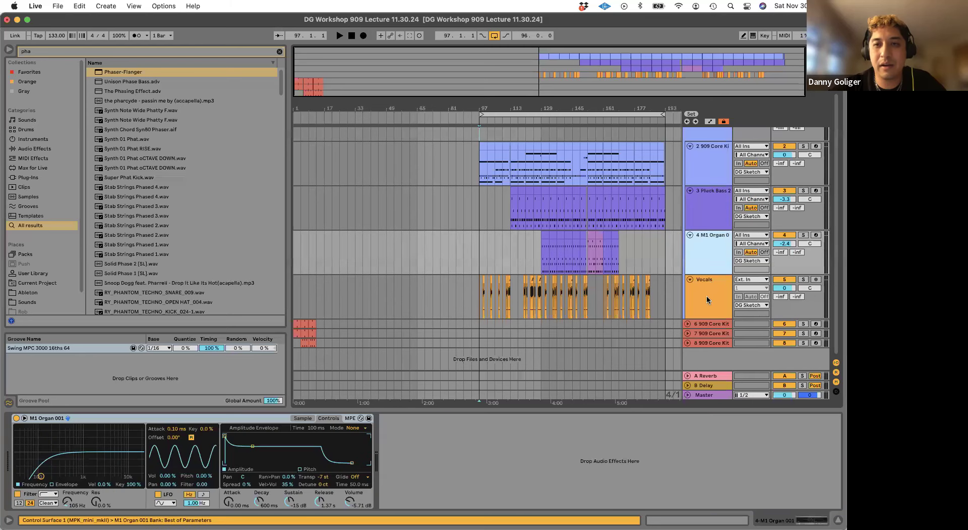
click(708, 299)
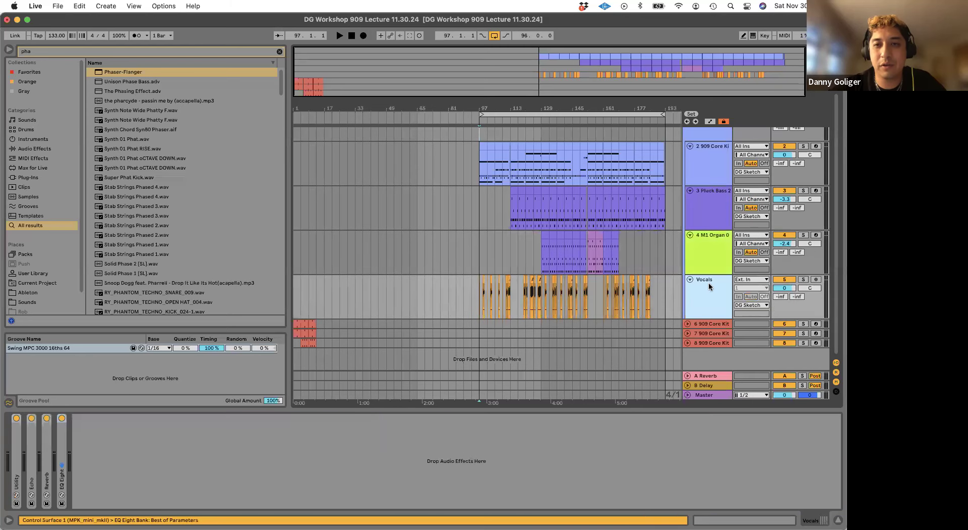
click(713, 250)
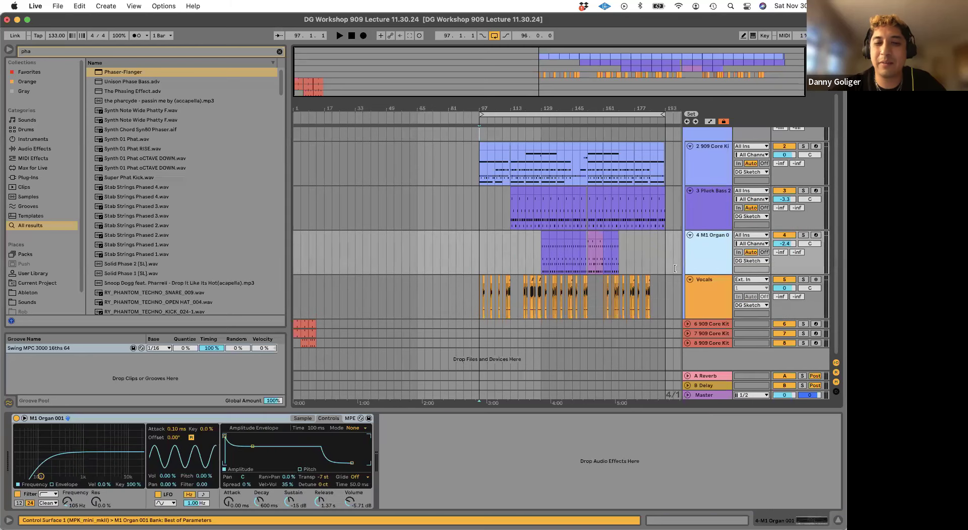
- Play the DG Sketch arrangement from bar 97 to about bar 159, following its drums, bass, organ and vocals
click(480, 213)
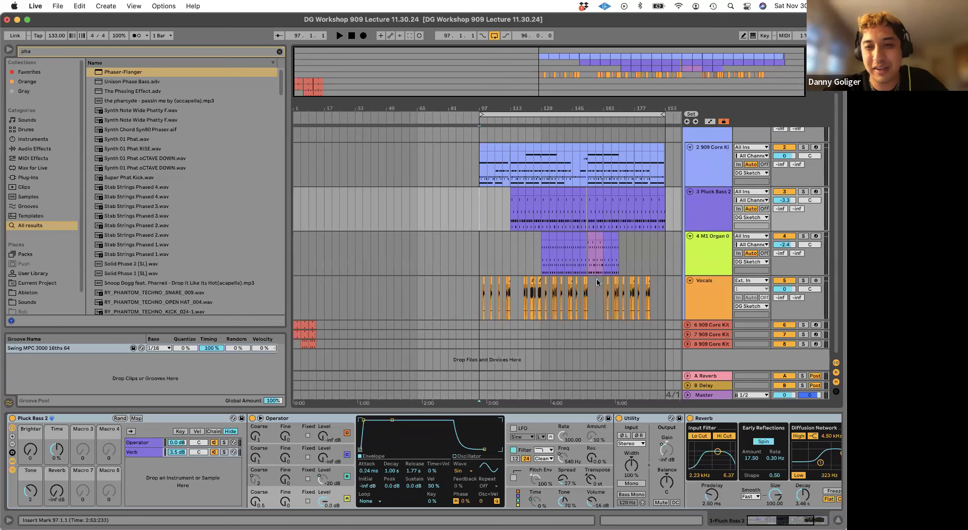
key(space)
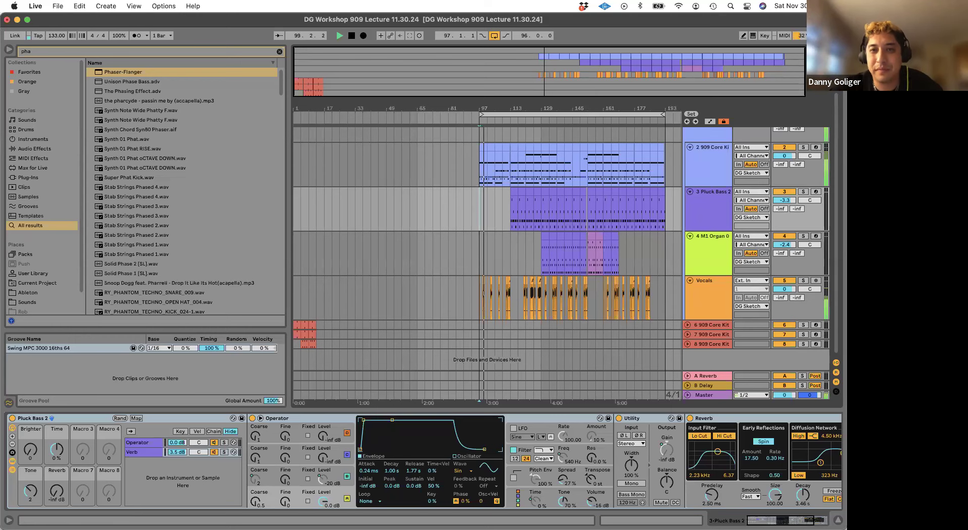
scroll(587, 107, up, 5)
scroll(542, 106, right, 2)
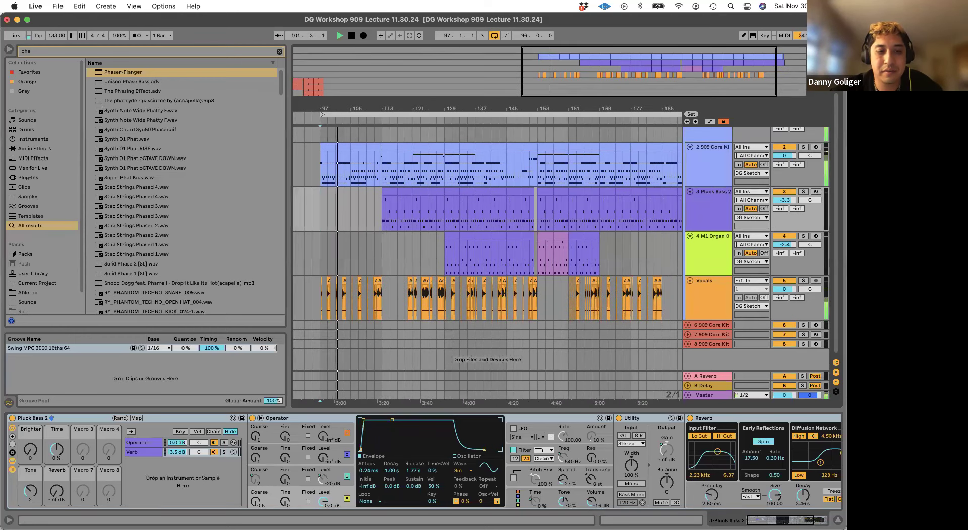
mouse_move(564, 525)
click(547, 506)
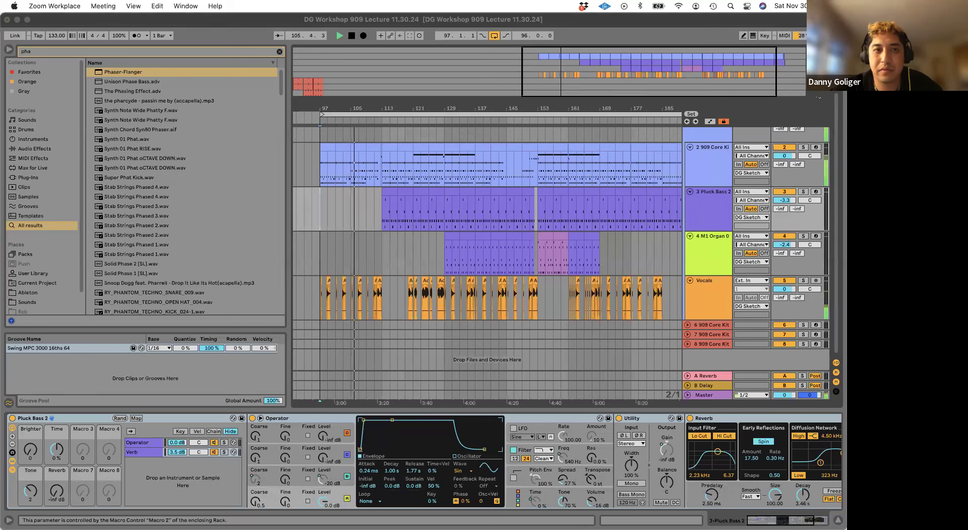
click(613, 267)
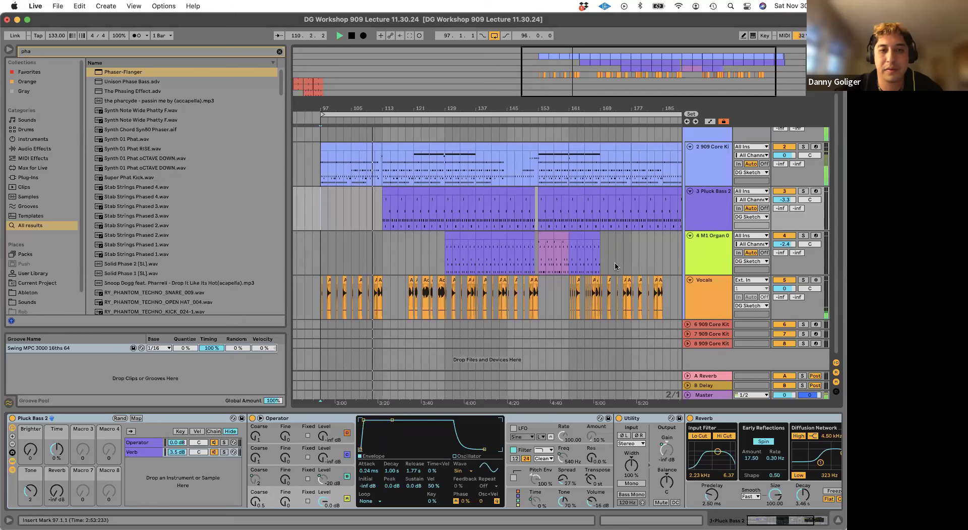
scroll(550, 283, right, 2)
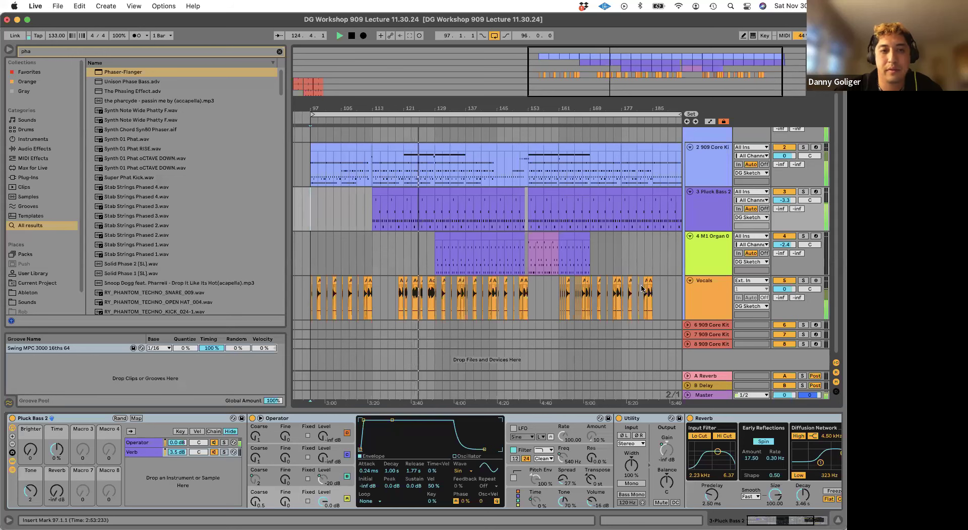
scroll(429, 277, right, 2)
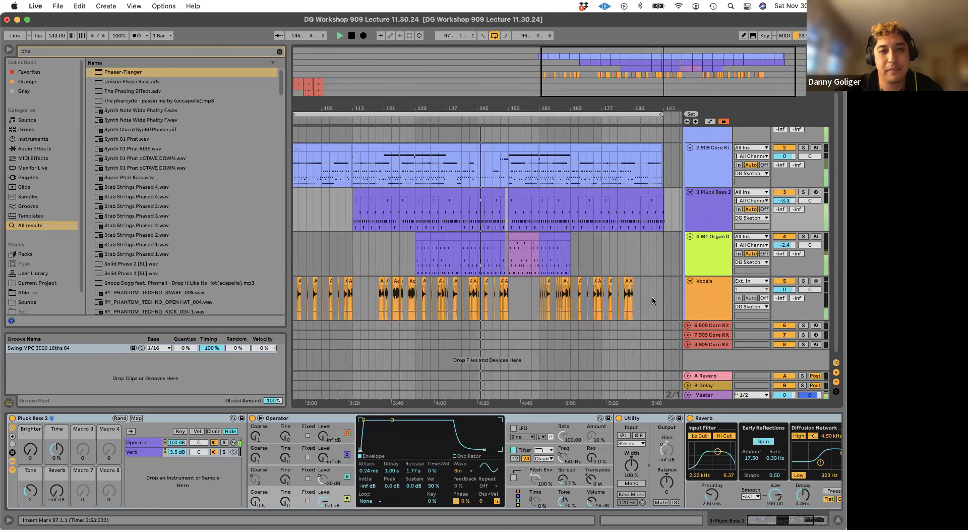
scroll(652, 301, up, 1)
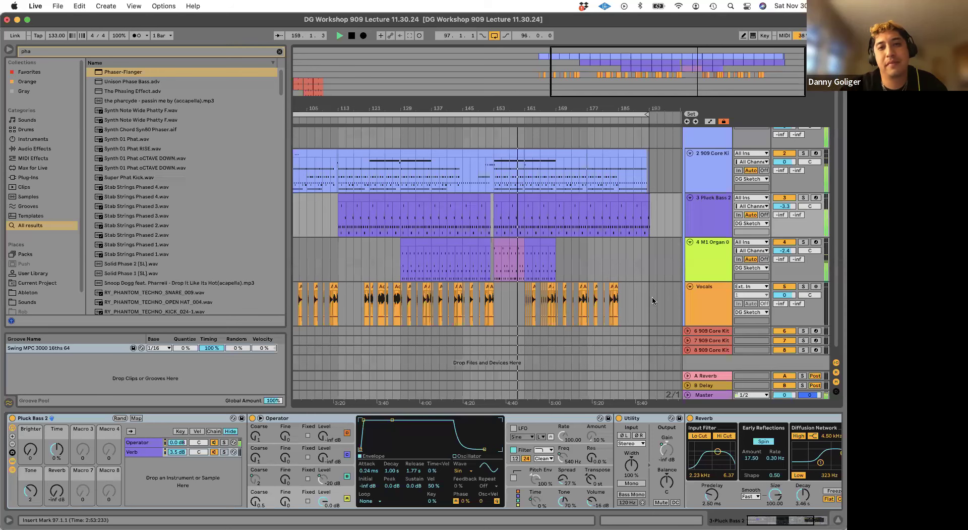
key(space)
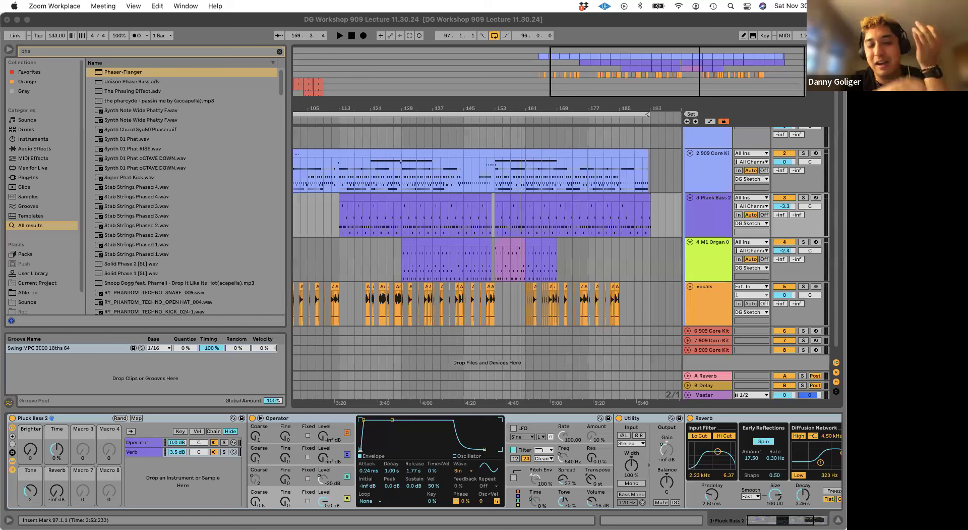
- Solo the Vocals track and focus on its acapella clips around bar 120
click(826, 112)
click(369, 100)
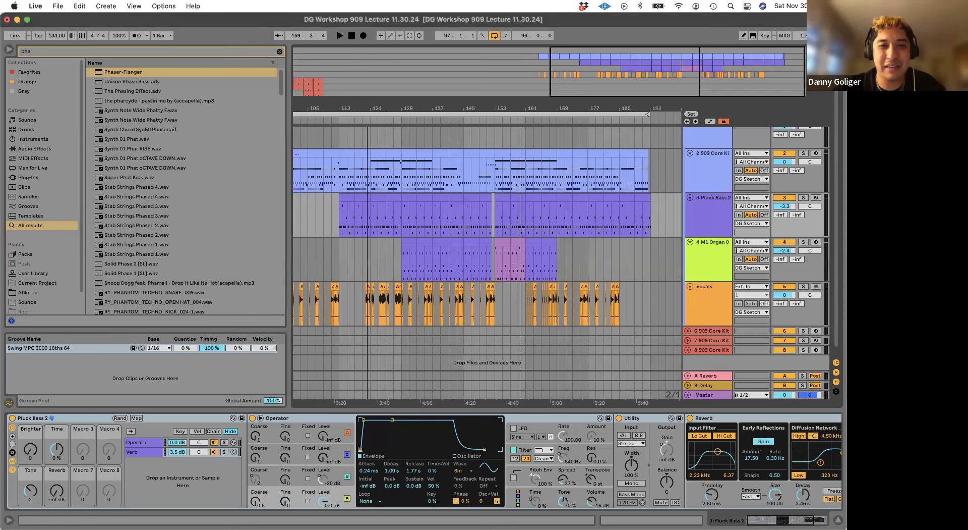
scroll(373, 310, up, 10)
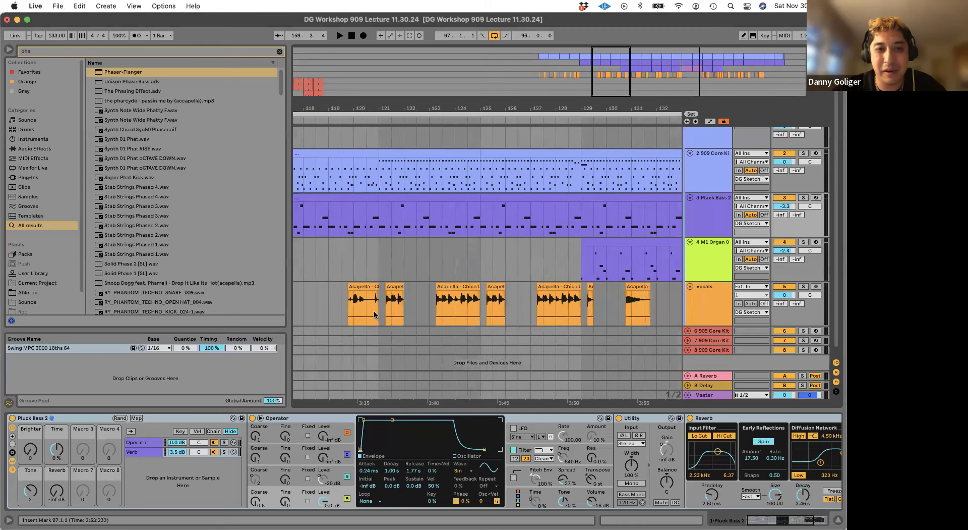
click(374, 311)
click(803, 286)
- Loop bars 121 to 123 and audition the track 2 909 Core Kit soloed together with the Vocals
drag(392, 177, 416, 179)
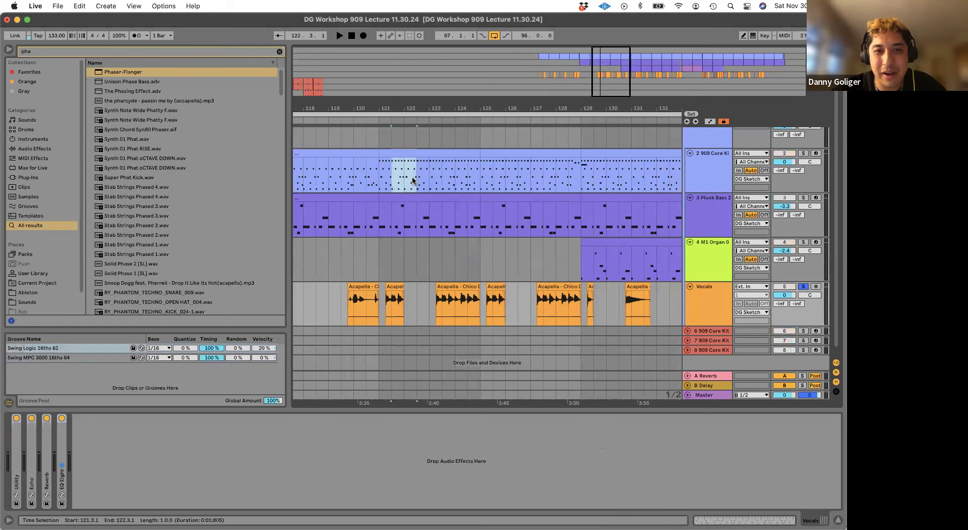
drag(436, 311, 467, 308)
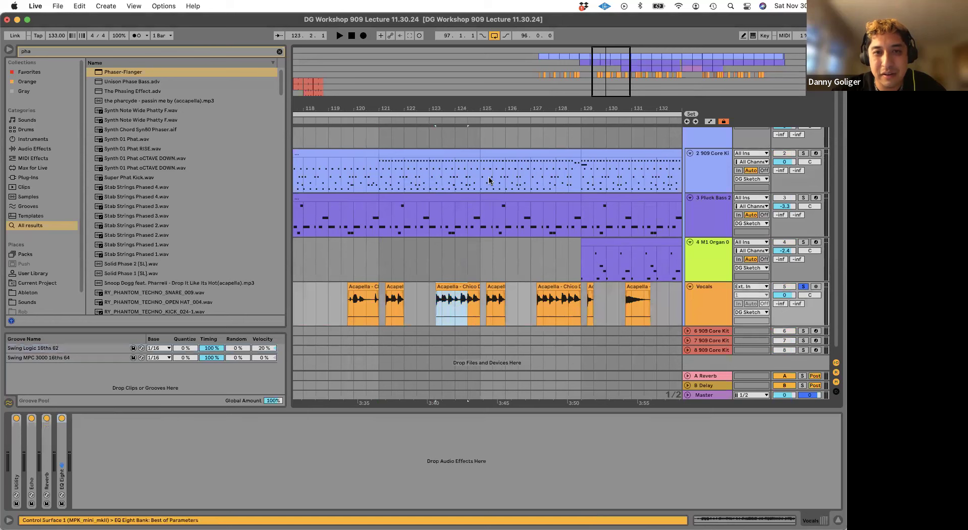
drag(380, 185, 429, 182)
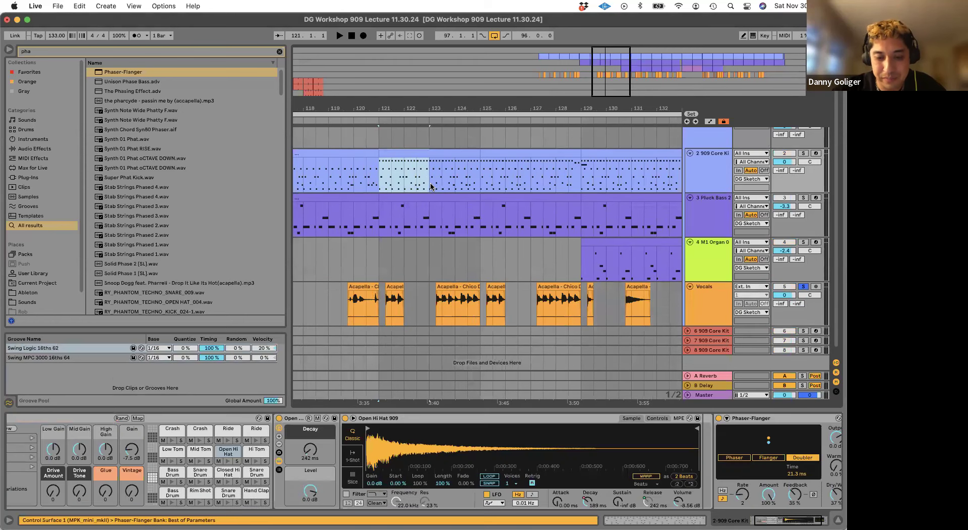
click(804, 154)
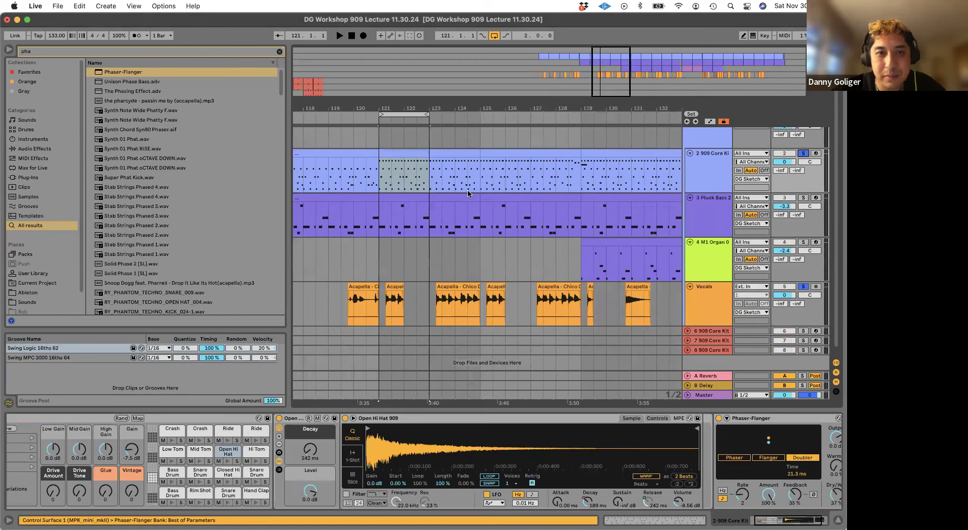
click(383, 308)
key(space)
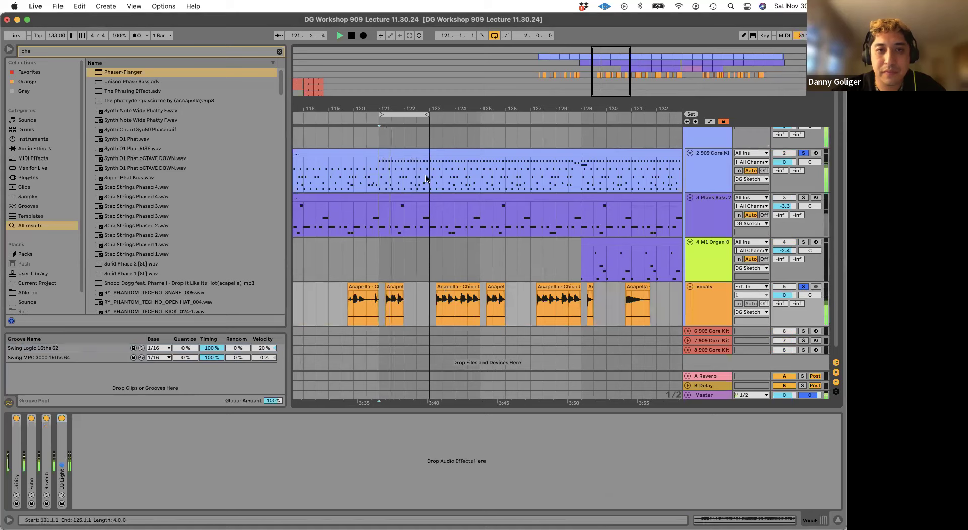
- Open the track 2 909 Core Kit clip at bar 121 and examine its drum notes while playing it
click(406, 156)
double_click(396, 162)
key(space)
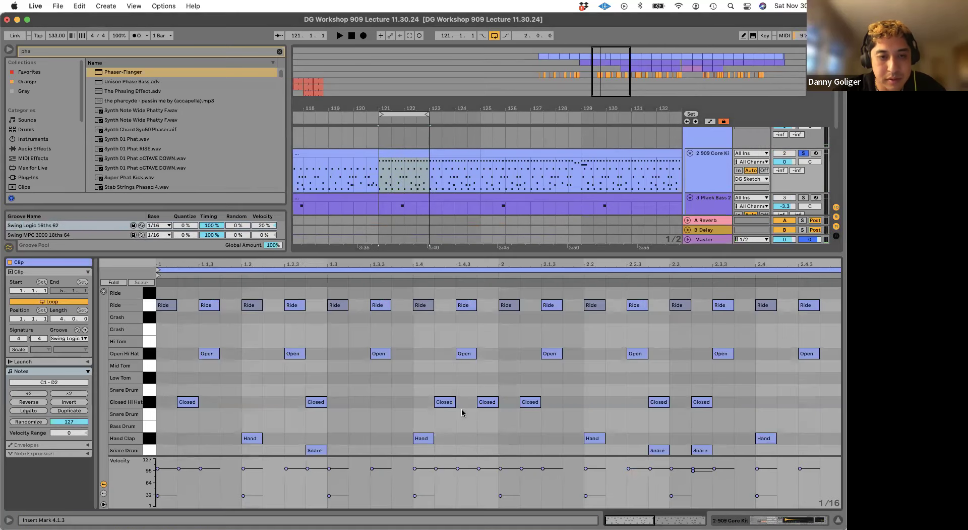
scroll(462, 413, down, 2)
double_click(311, 425)
key(space)
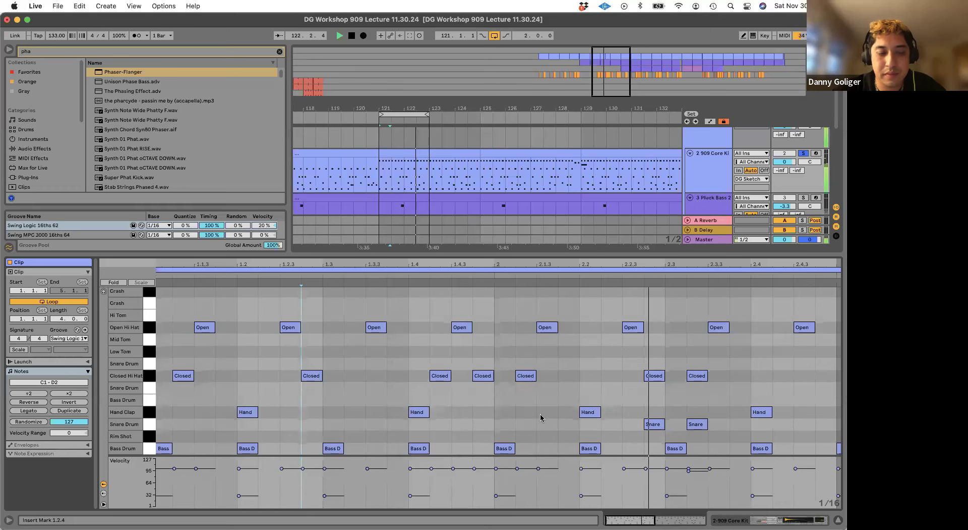
- Return to the track 2 device chain and audition the loop with Pluck Bass 2 soloed alongside the drums and vocals
key(shift+Tab)
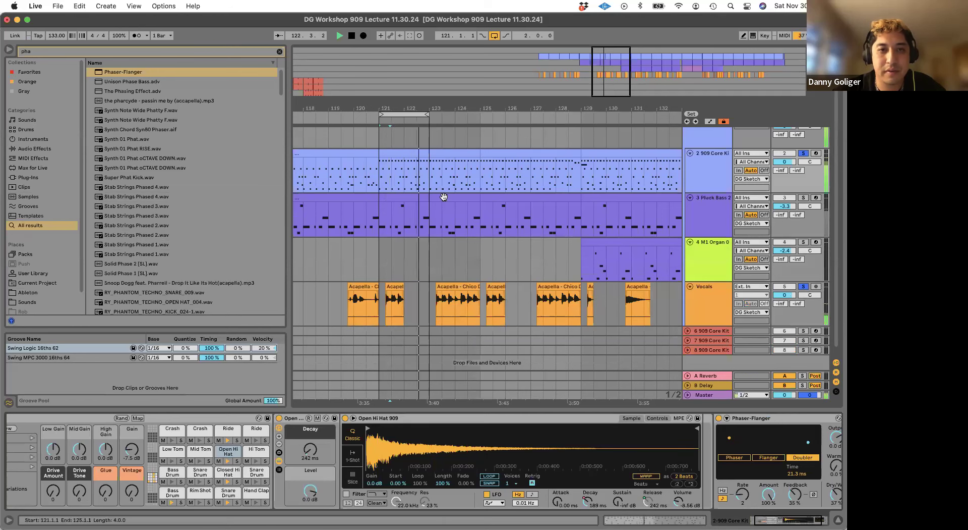
key(space)
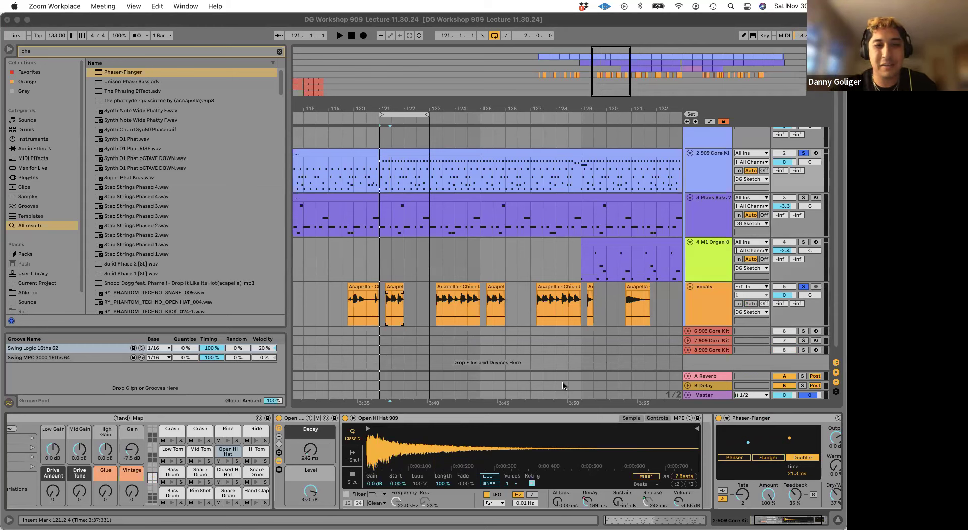
click(564, 385)
key(space)
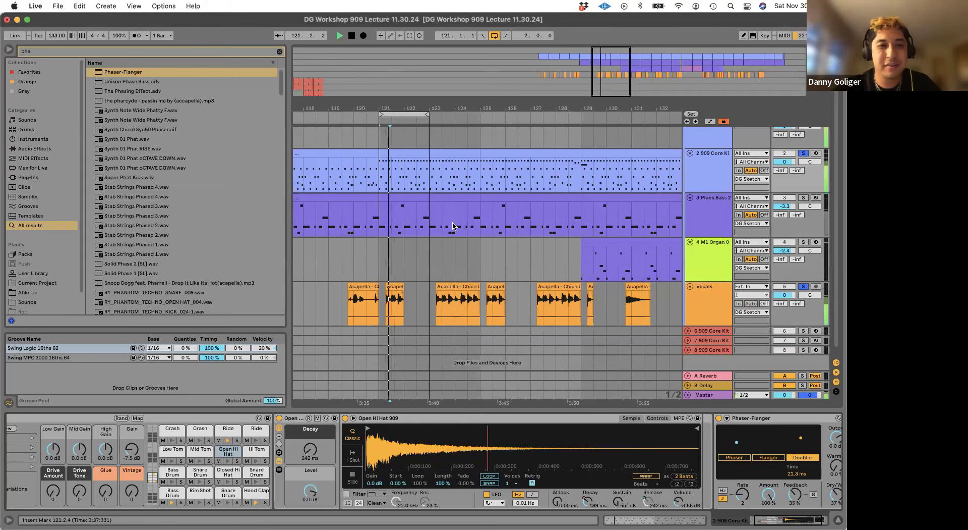
click(804, 197)
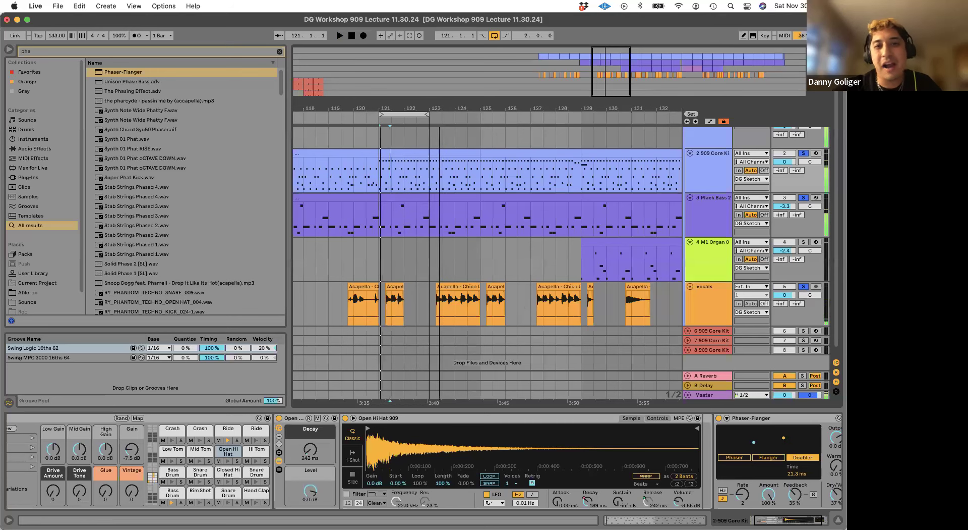
- Solo only Pluck Bass 2 and extend the loop to cover bars 121 to 125
key(space)
key(plus)
key(plus)
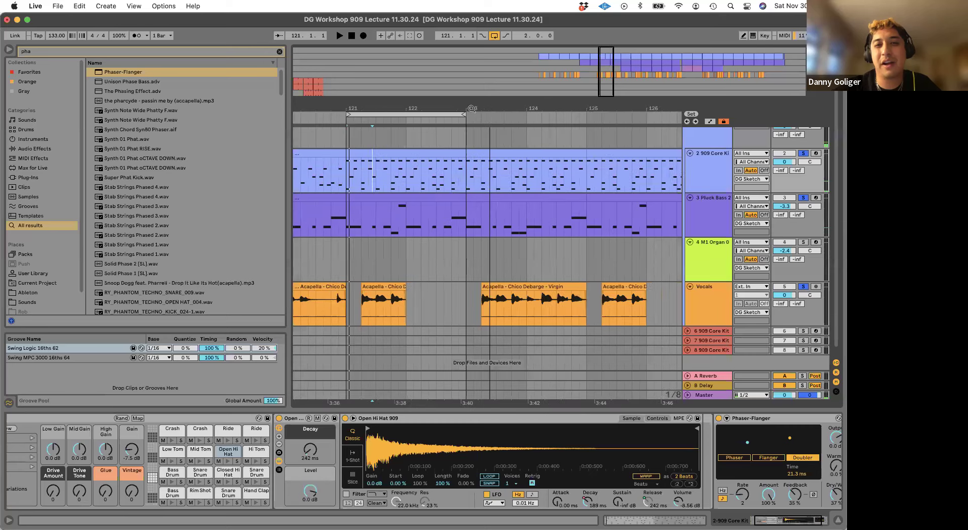
click(804, 198)
click(804, 197)
shift+click(471, 222)
drag(552, 222, 559, 224)
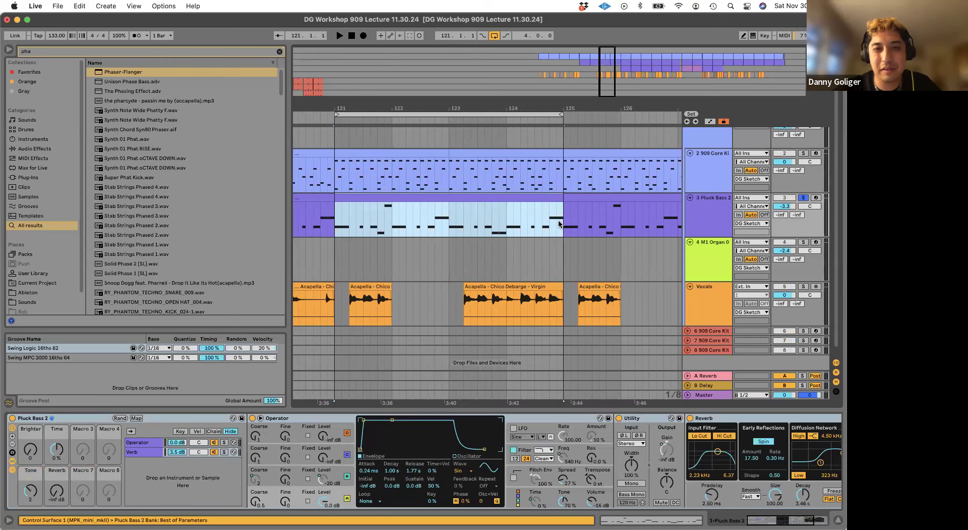
scroll(559, 224, right, 2)
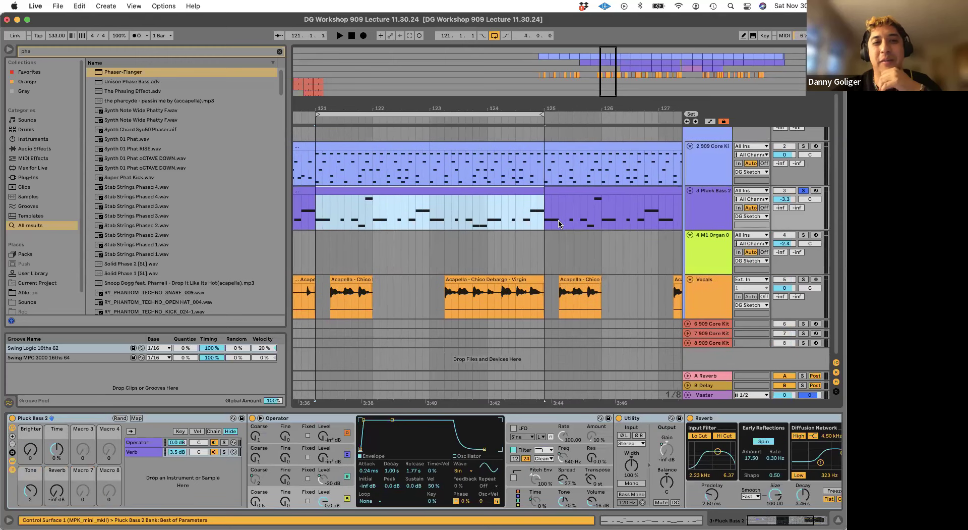
scroll(559, 224, left, 2)
scroll(558, 224, left, 2)
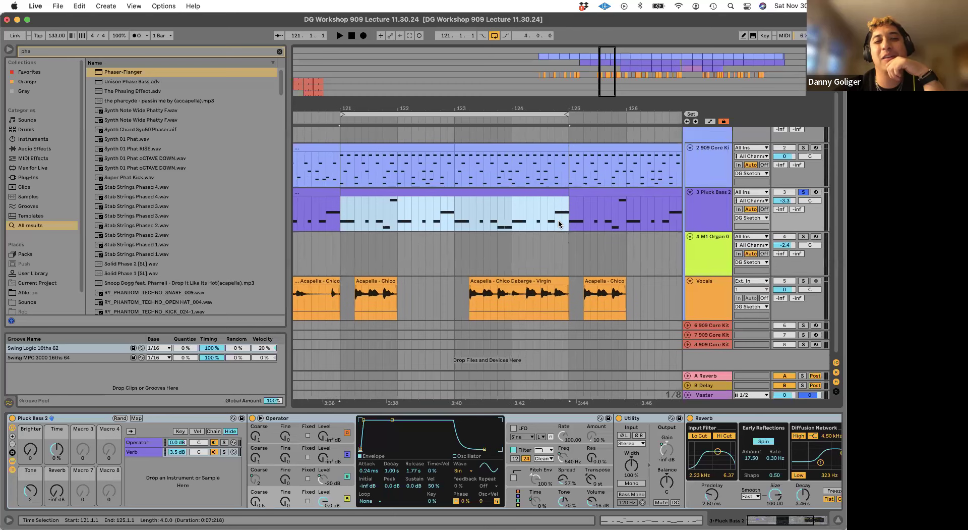
- Select bars 121 to 123 of the Pluck Bass 2 clip and audition the soloed bass line
click(403, 222)
drag(404, 222, 461, 220)
click(363, 222)
drag(364, 222, 413, 220)
shift+click(468, 217)
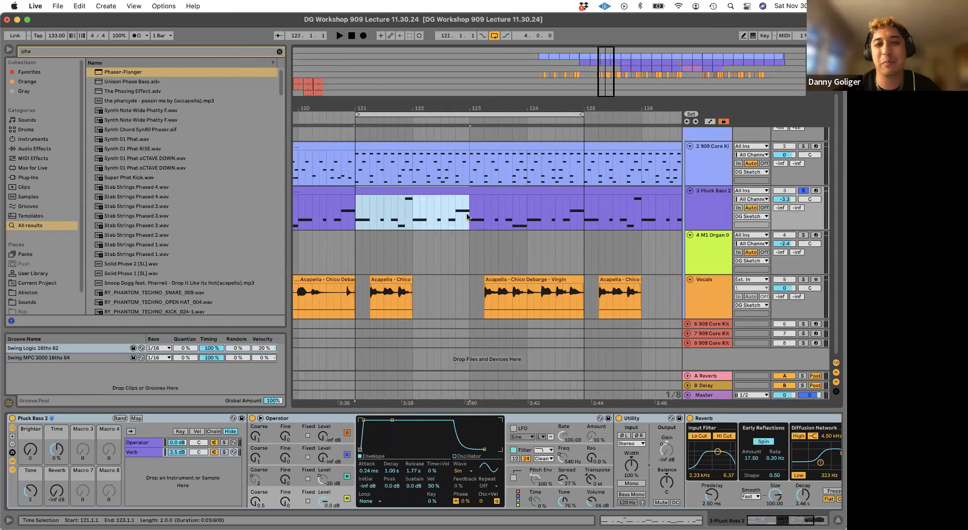
key(space)
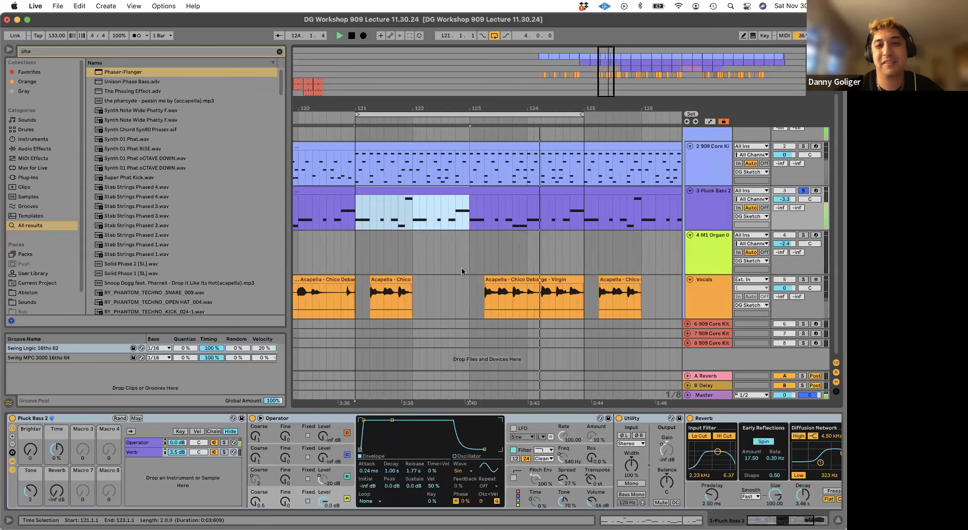
key(space)
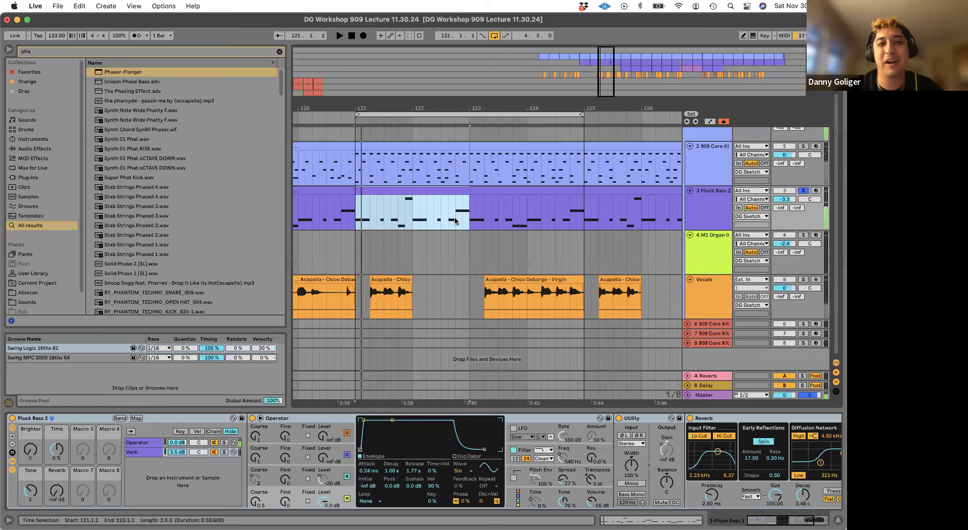
click(456, 220)
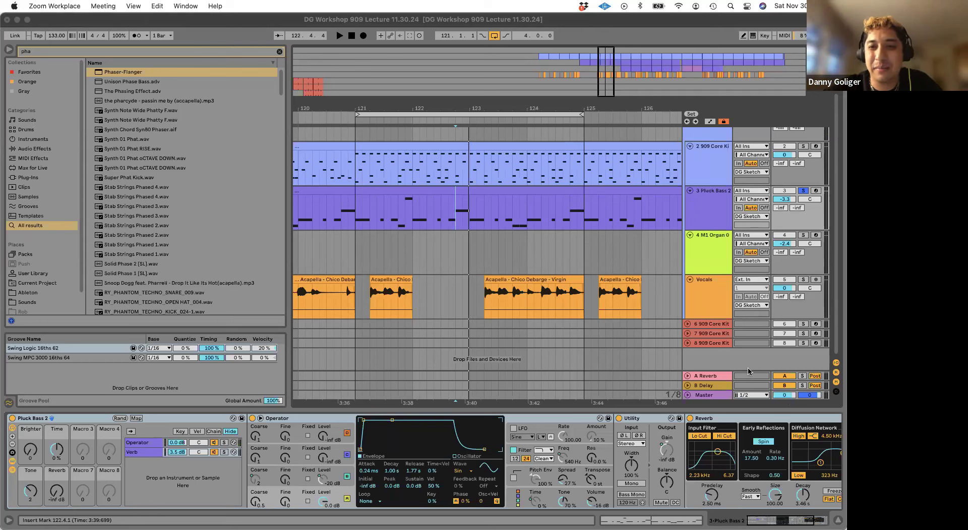
- Solo the track 2 909 Core Kit in place of the bass and audition it from bar 113
drag(494, 108, 487, 200)
click(455, 171)
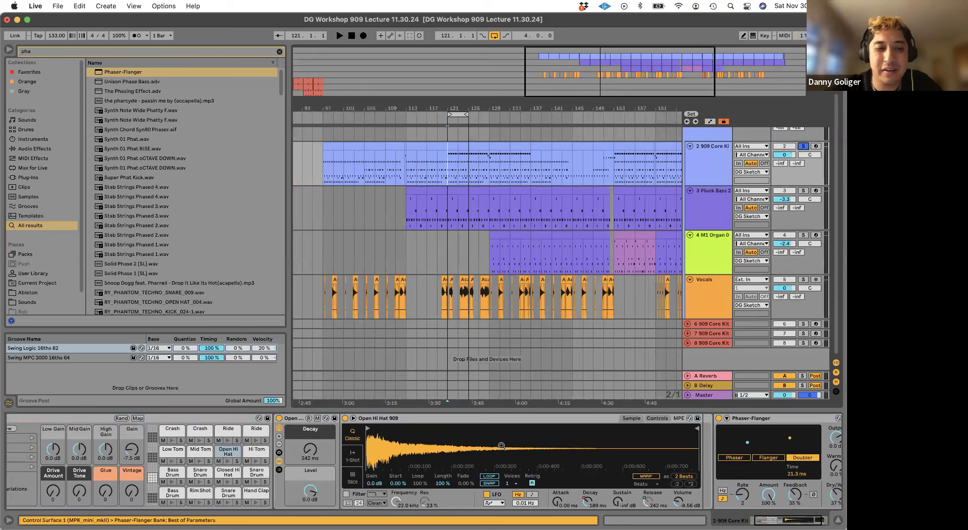
key(space)
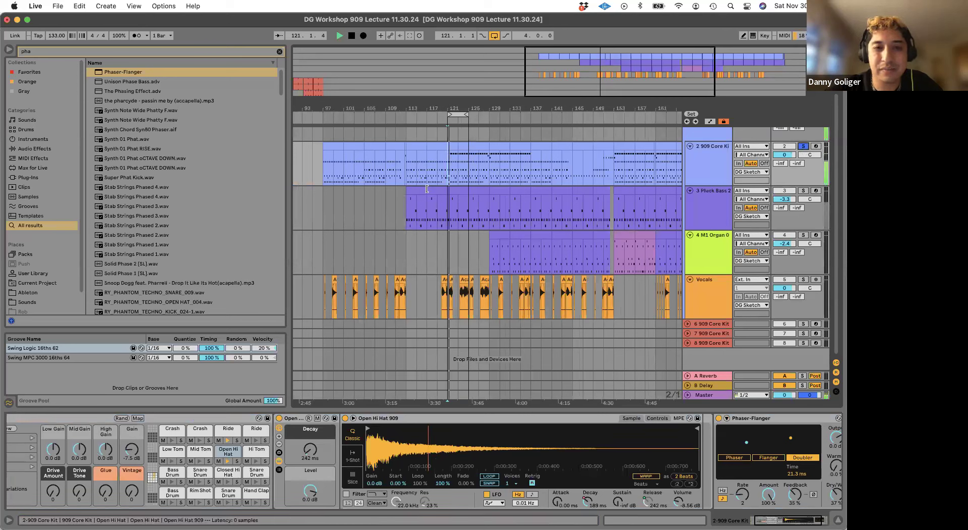
click(419, 158)
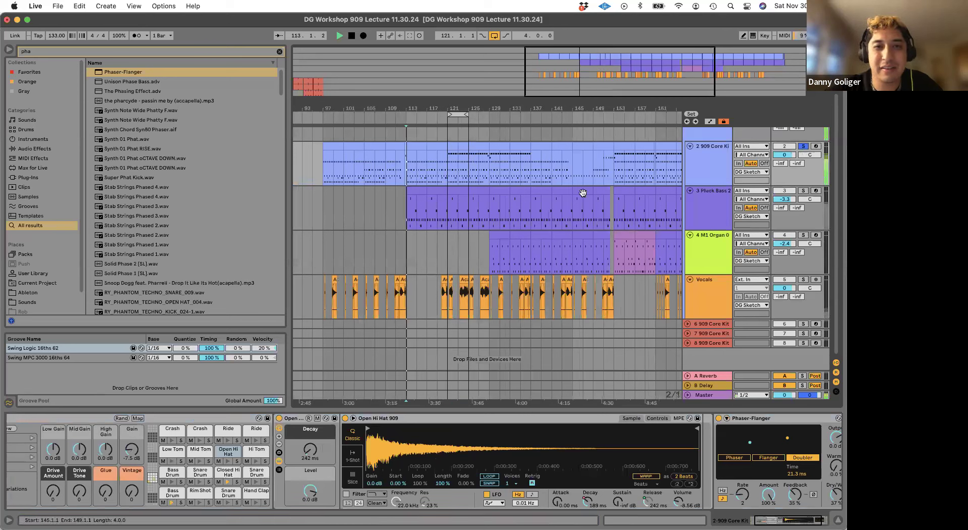
- Show the Controls page of the Open Hi Hat 909 sampler and focus on its Phaser-Flanger
double_click(375, 418)
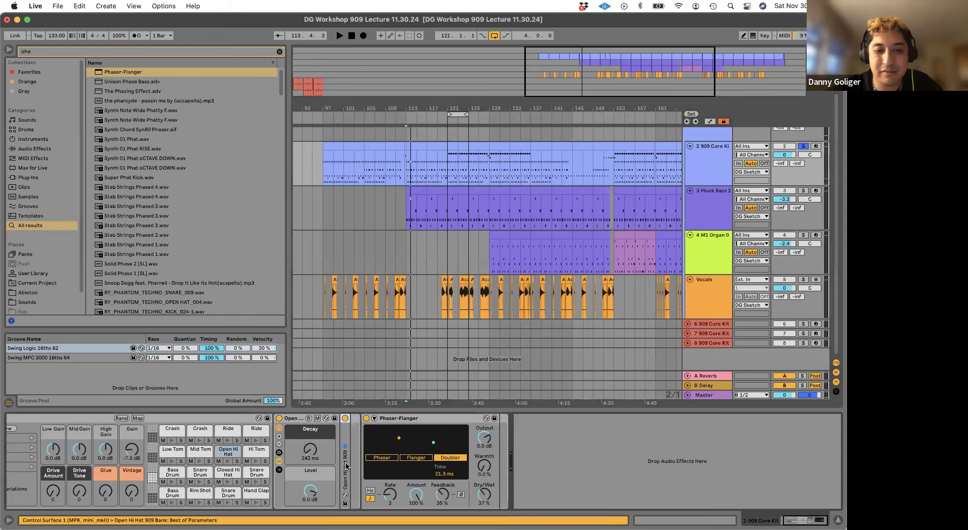
double_click(347, 467)
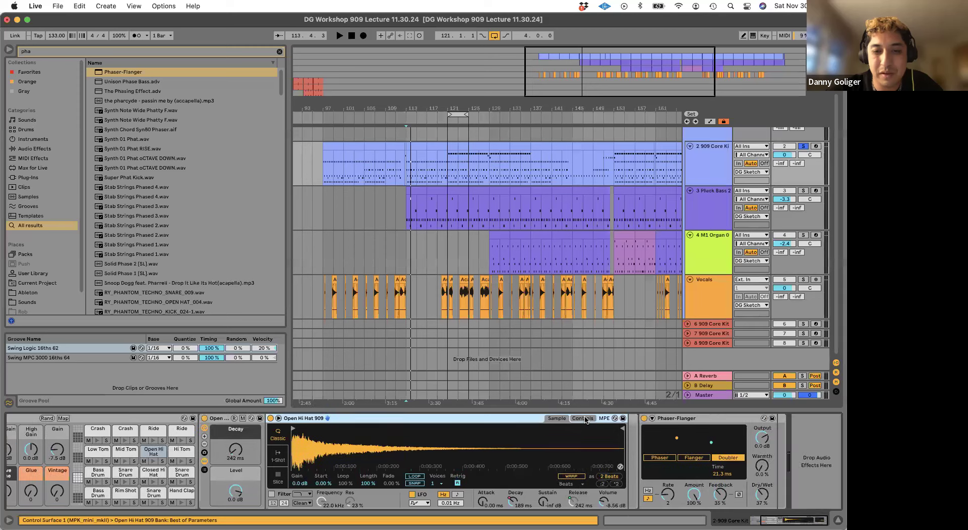
click(584, 418)
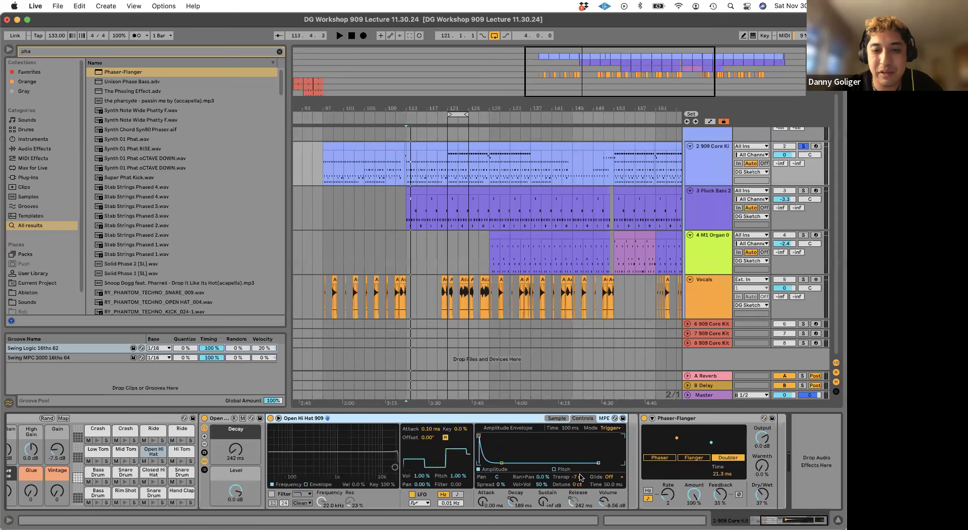
click(670, 420)
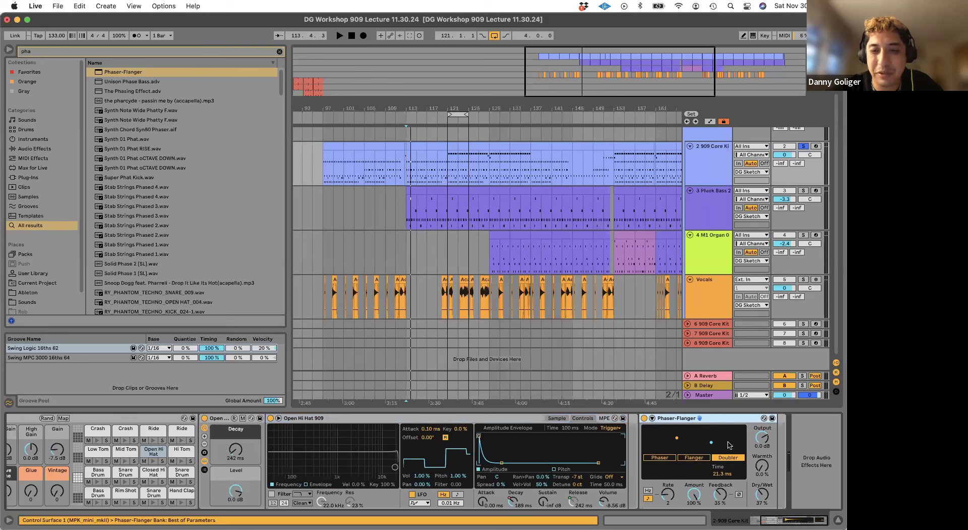
- Audition the drums with the open hi-hat's Phaser-Flanger bypassed and re-enabled, and with its Dry/Wet at 100% and lowered again
key(space)
click(645, 418)
click(645, 419)
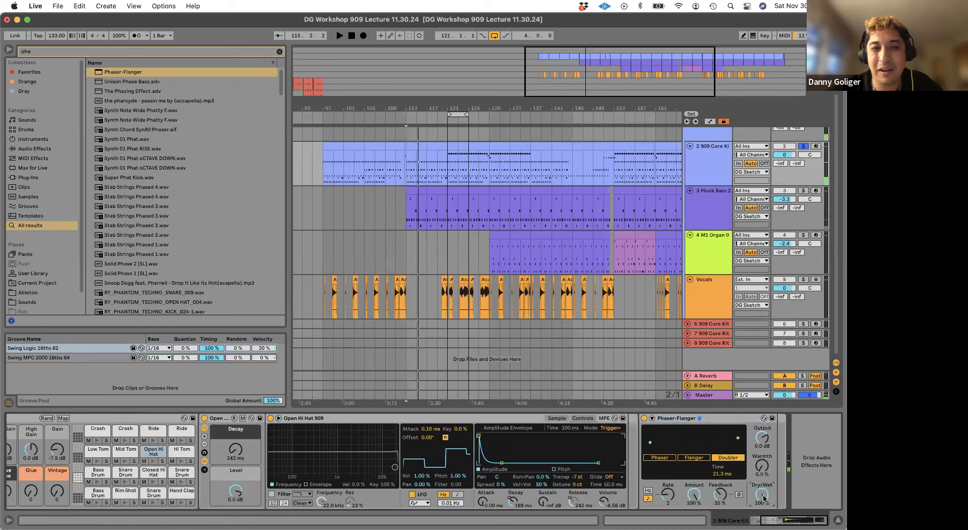
key(space)
key(space)
drag(764, 499, 764, 506)
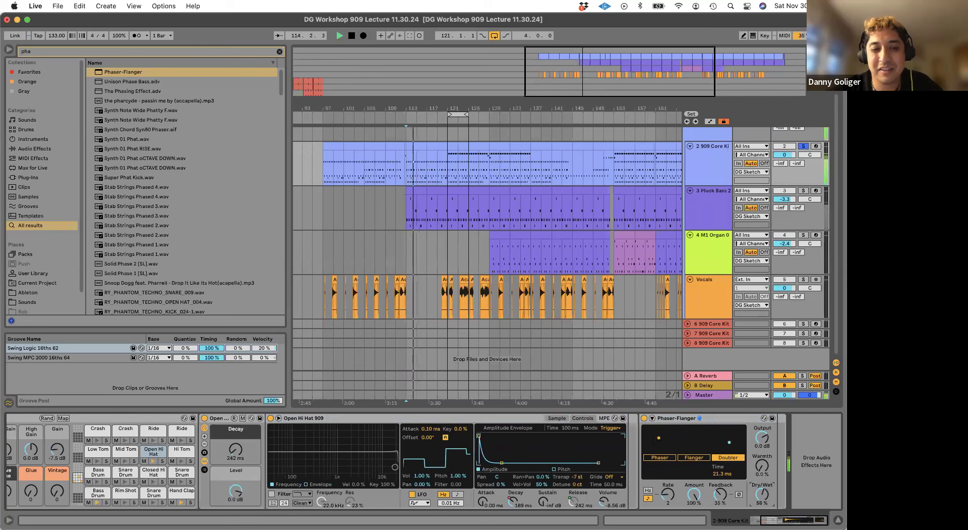
key(space)
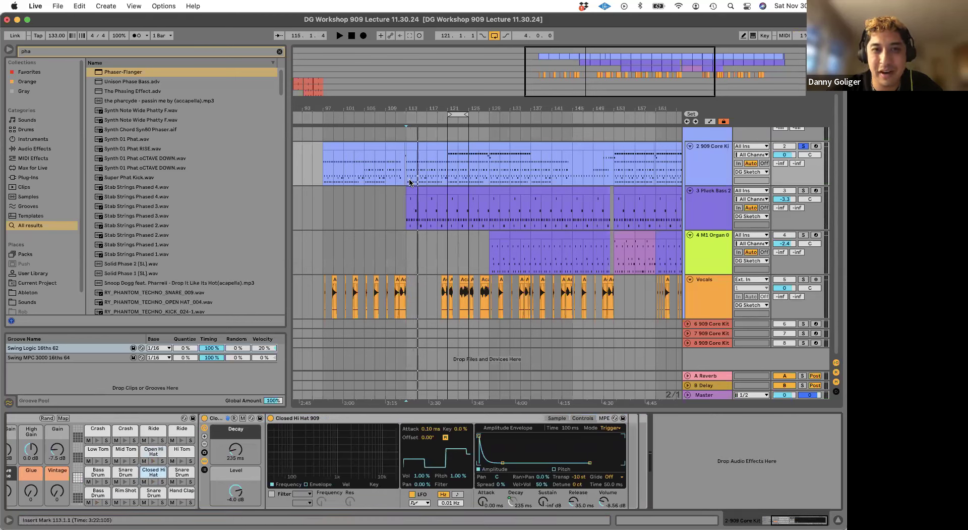
- Set the Closed Hi Hat 909 transposition to 0 st and audition the drums from bar 113
key(space)
drag(579, 477, 580, 479)
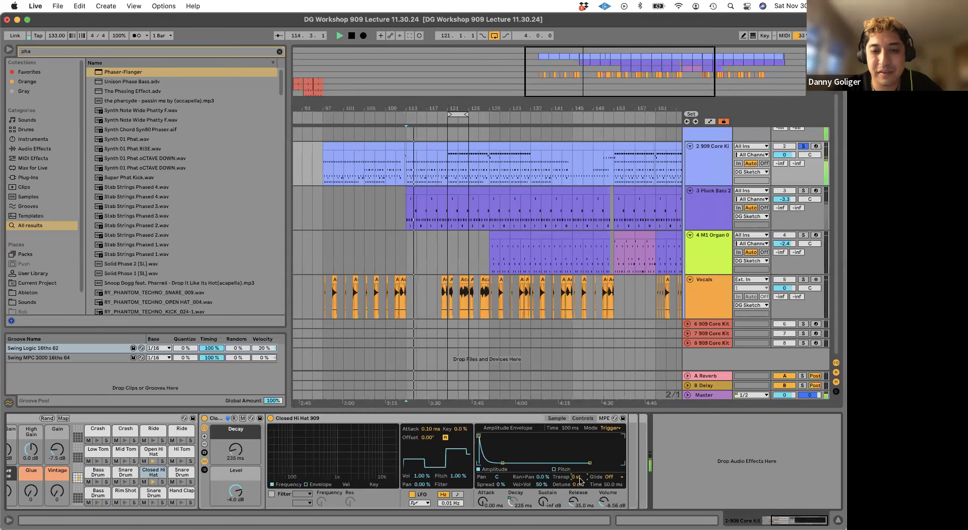
key(space)
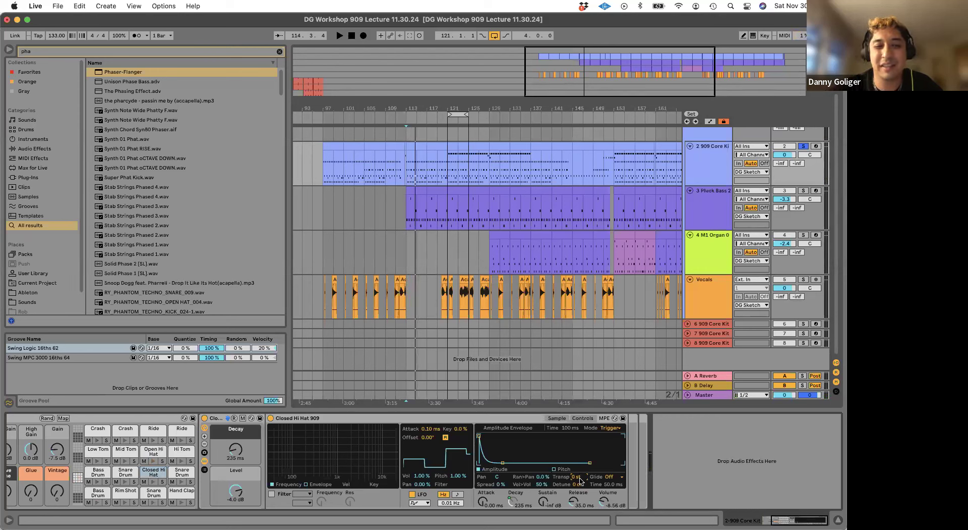
key(space)
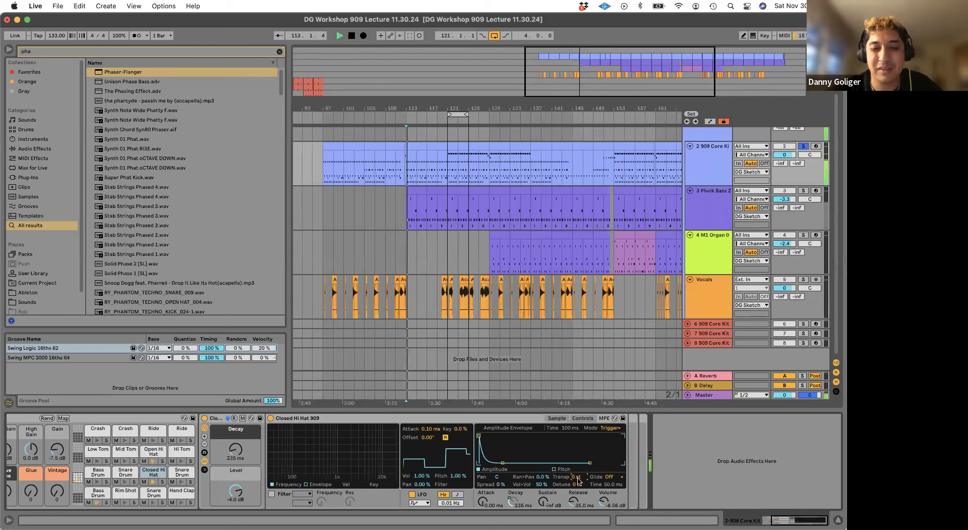
- Return the Closed Hi Hat 909 transposition to -10 st and audition the drums again
drag(577, 478, 576, 472)
key(space)
key(space)
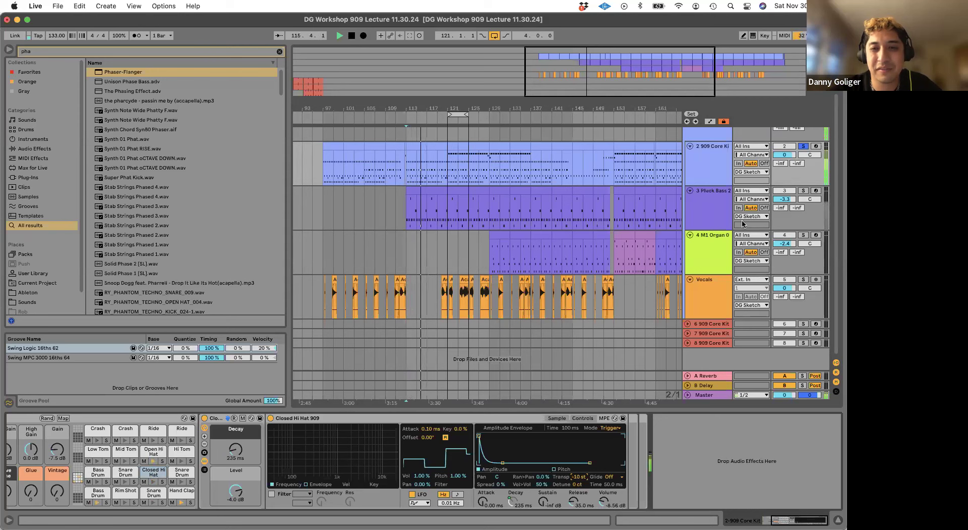
key(space)
- Unsolo the track 2 909 Core Kit and open its clip at bar 113 to review the drum notes and groove setting
click(803, 146)
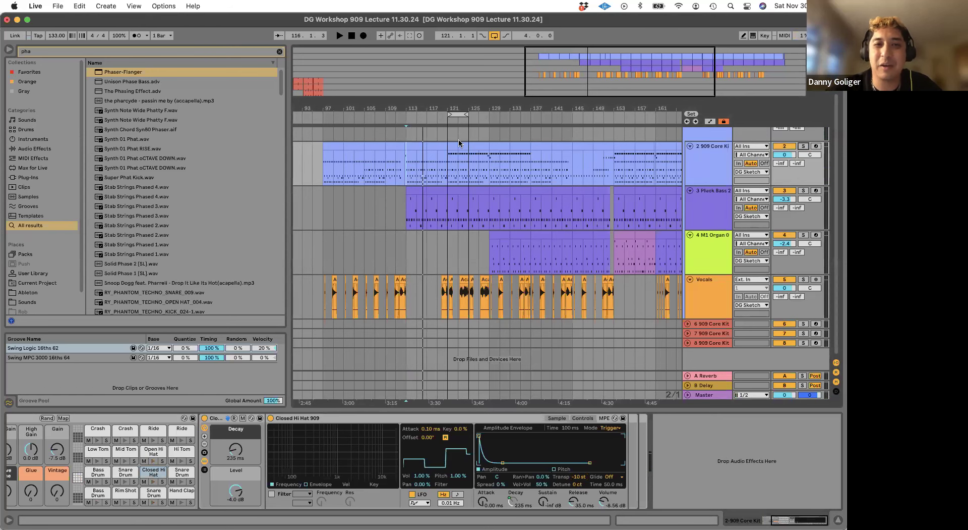
click(416, 146)
double_click(415, 147)
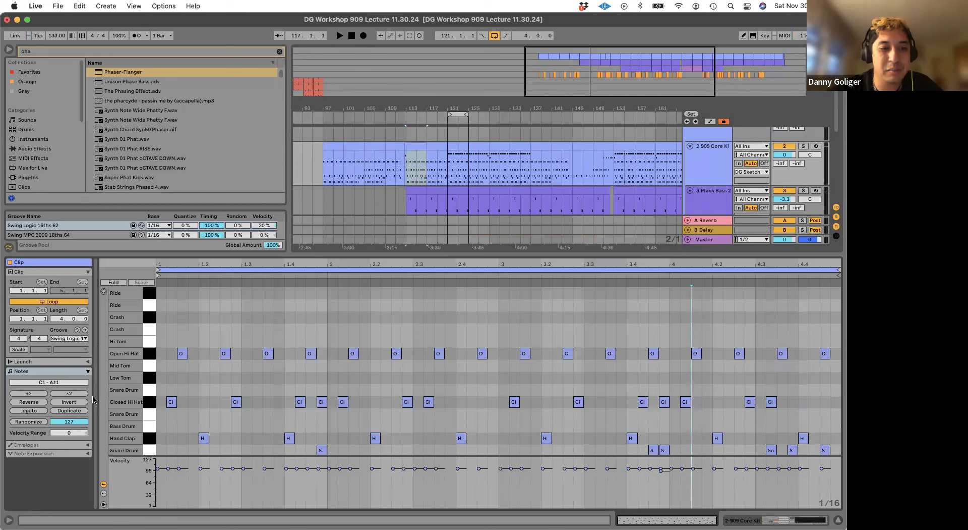
scroll(698, 175, down, 3)
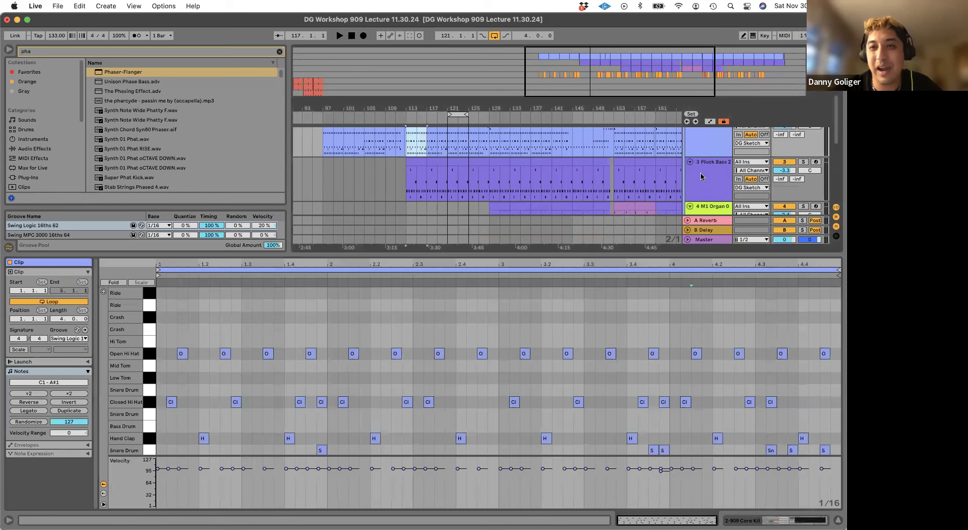
click(701, 177)
scroll(701, 176, down, 2)
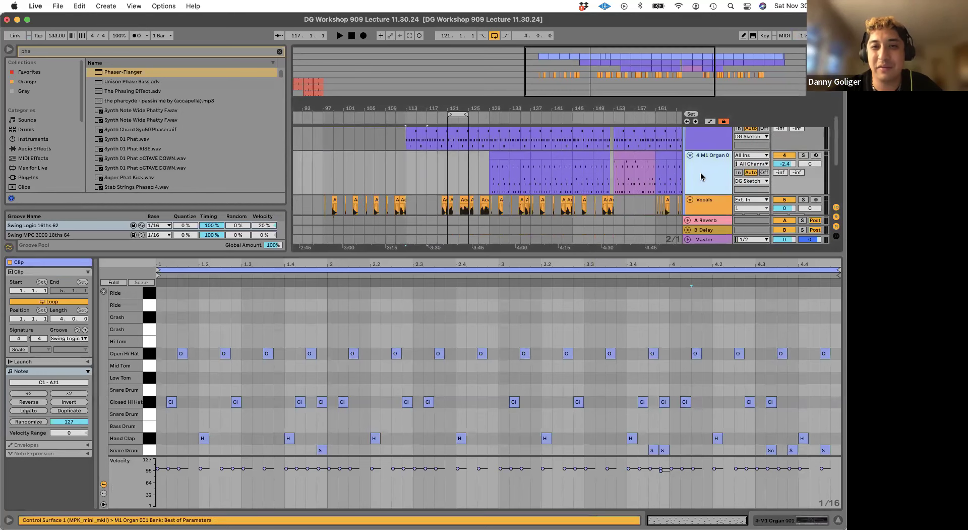
click(701, 177)
click(701, 177)
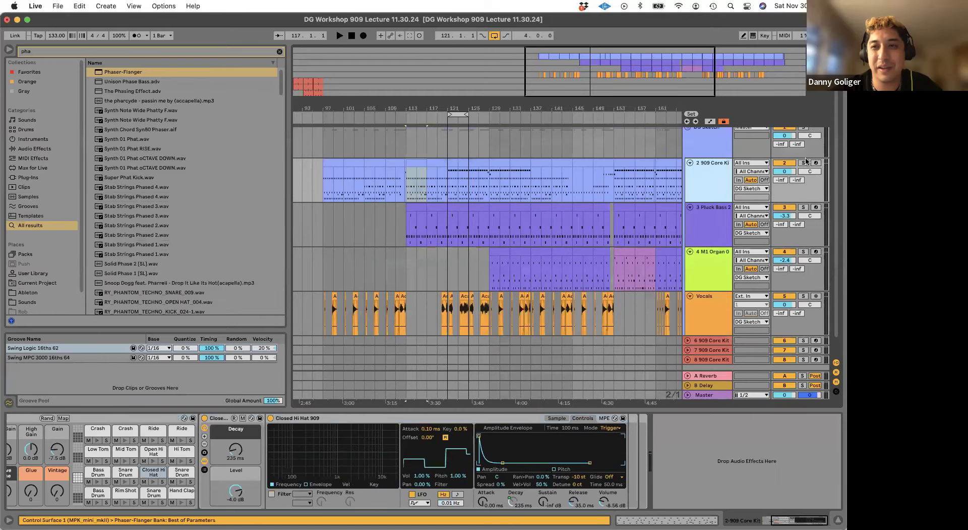
- Solo the track 2 909 Core Kit and set the groove of its clip at bar 113 to None
click(803, 162)
scroll(424, 152, up, 5)
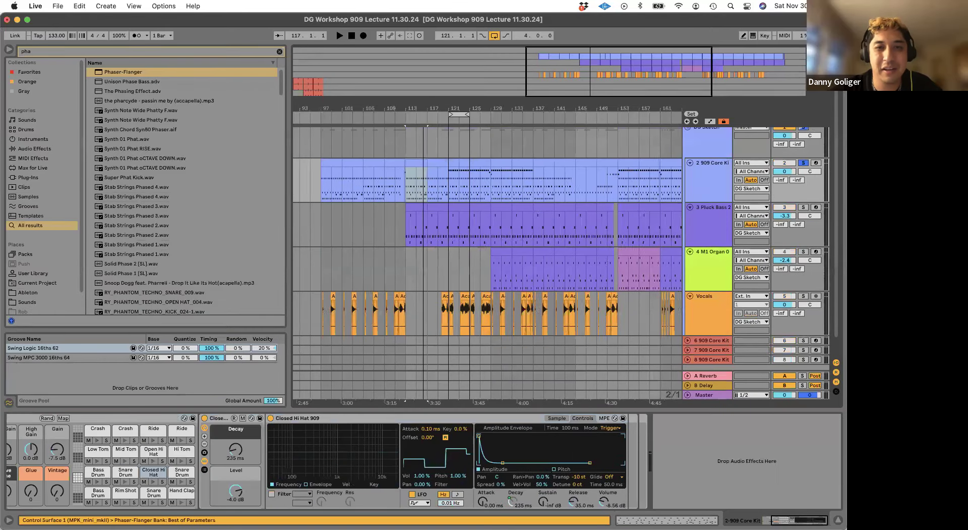
double_click(408, 166)
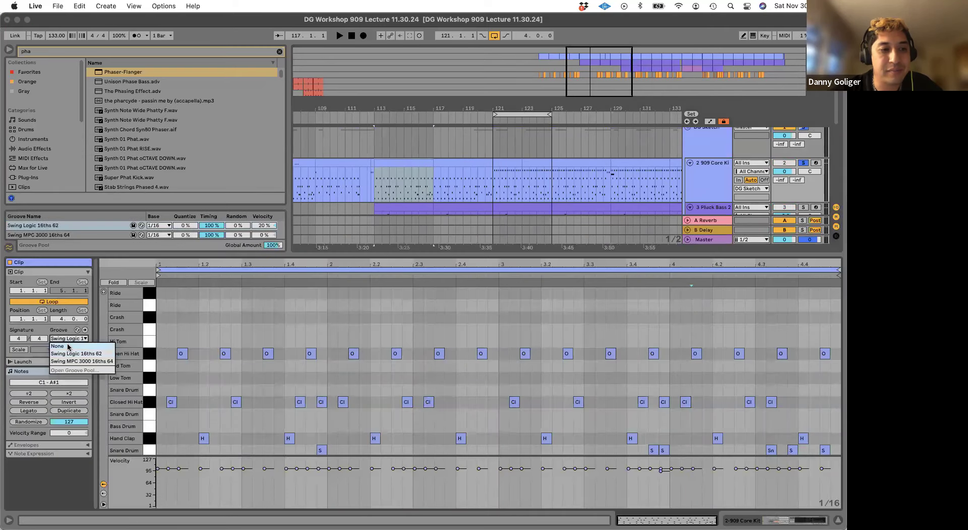
key(shift+Tab)
- Set the groove of the Pluck Bass 2 clip at bars 113 to 117 to None
double_click(407, 210)
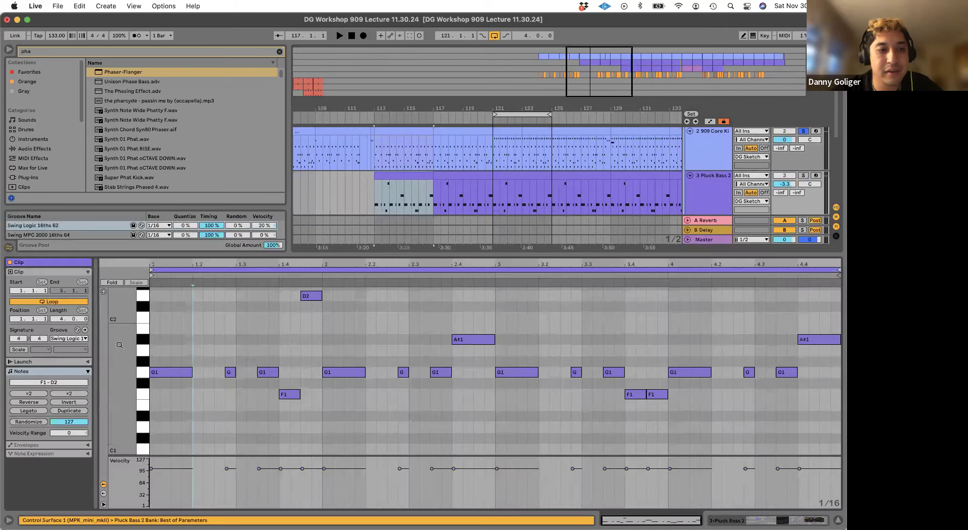
click(65, 339)
click(65, 344)
key(shift+Tab)
- Solo Pluck Bass 2 alongside the 909 Core Kit and loop bars 113 to 117 during playback
click(803, 191)
key(space)
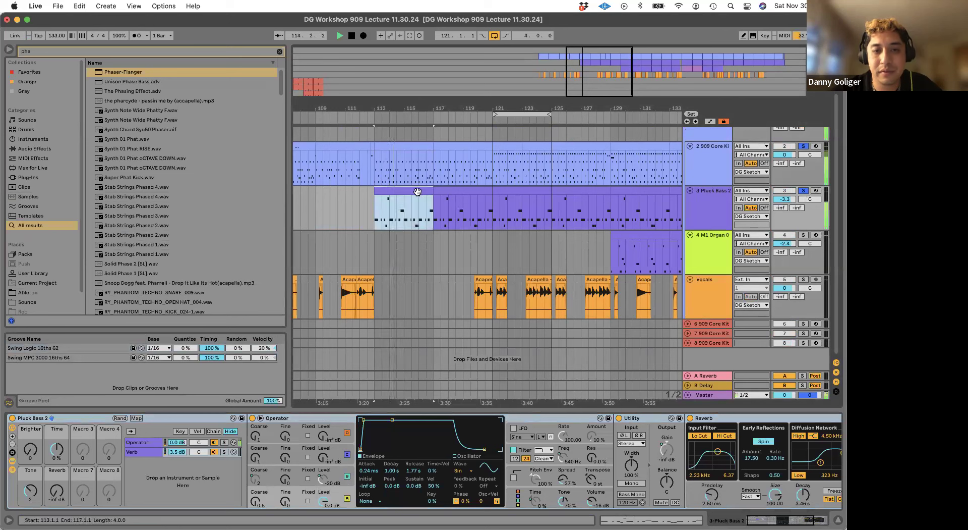
key(super+l)
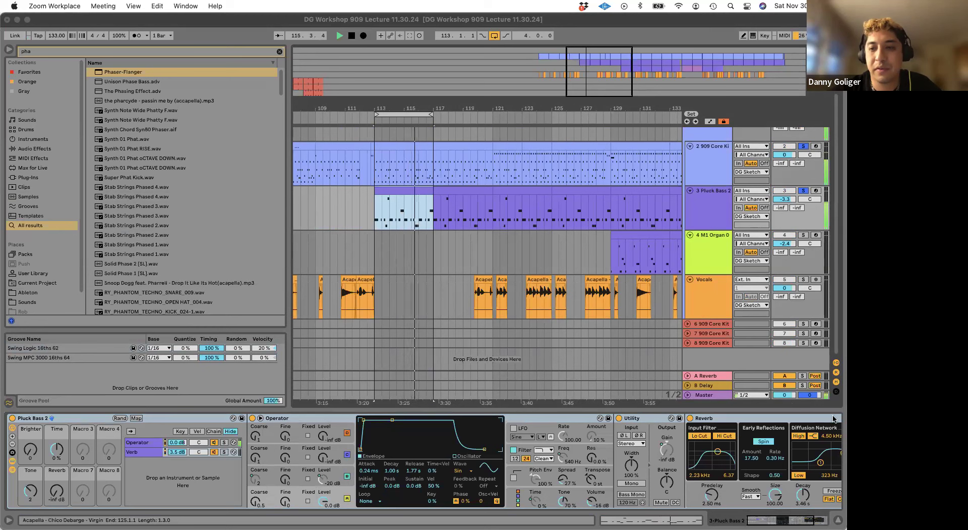
- Move the loop to bars 117 to 121 and audition the drums and bass there for comparison
click(412, 116)
key(space)
drag(411, 116, 463, 116)
key(space)
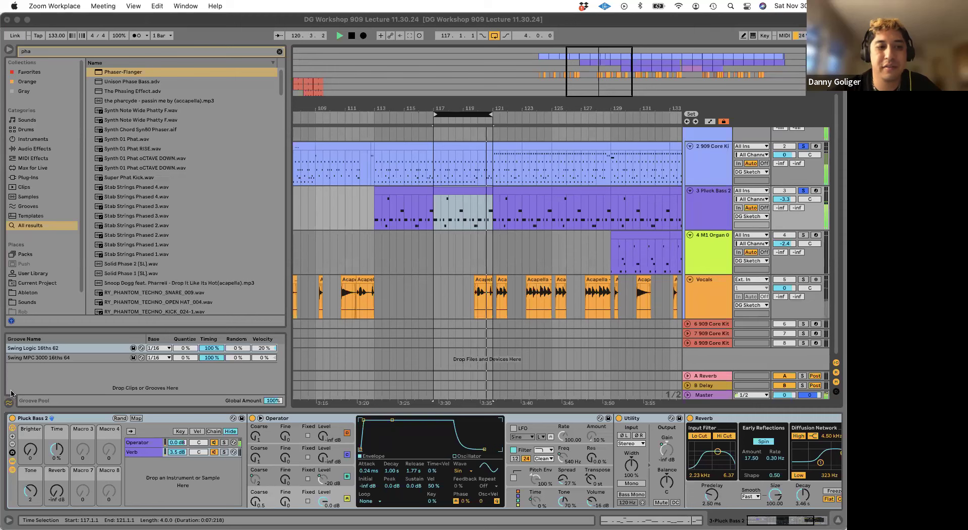
key(super+Tab)
key(space)
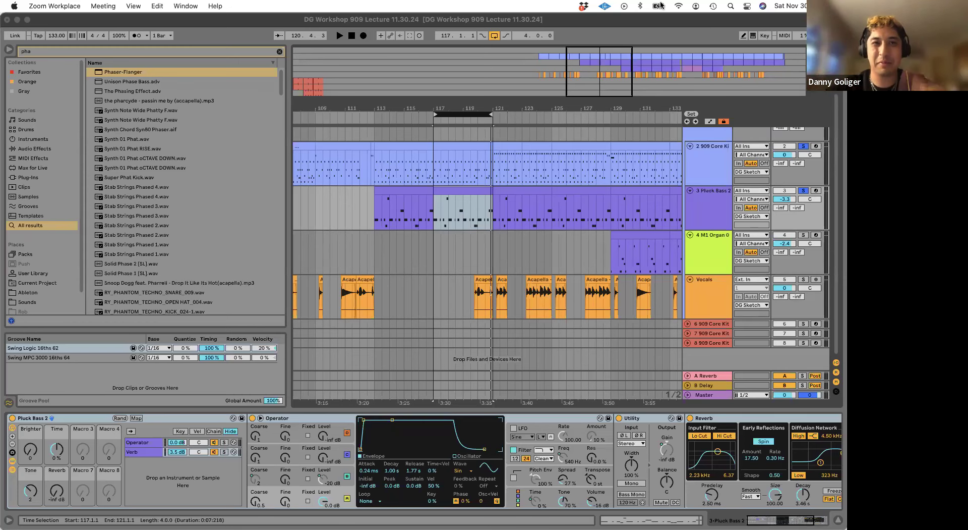
click(469, 108)
drag(460, 108, 467, 85)
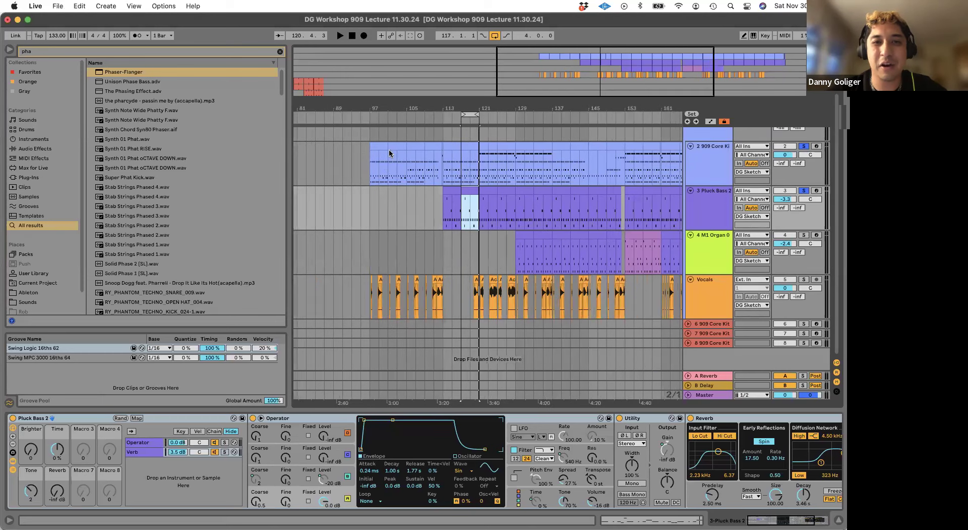
- Set the groove of the 2 909 Core Kit clip at bar 113 to Swing Logic 16ths 62
click(452, 147)
double_click(452, 146)
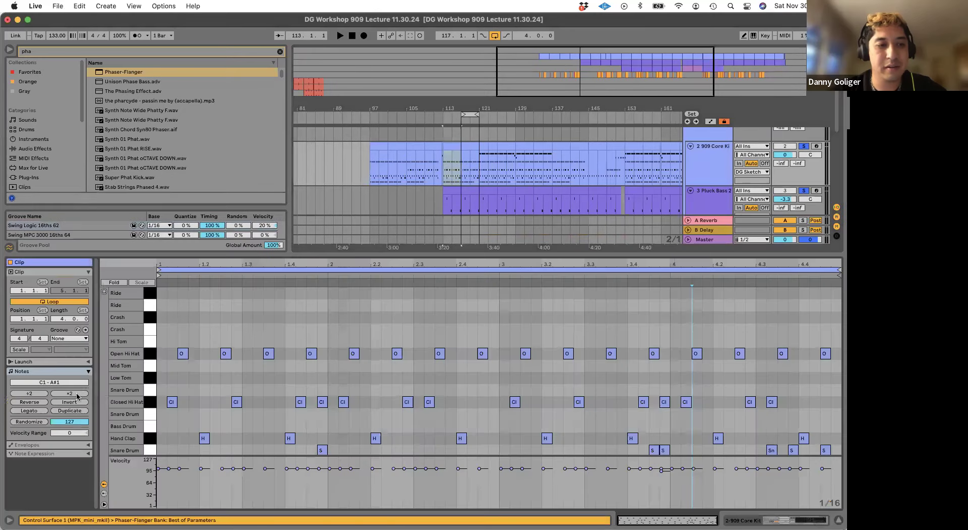
click(69, 339)
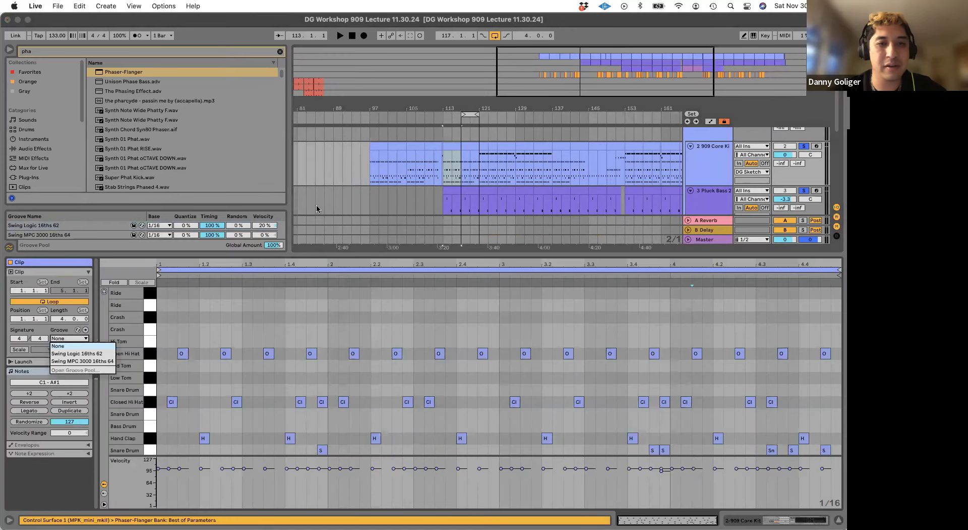
click(469, 189)
drag(469, 189, 467, 148)
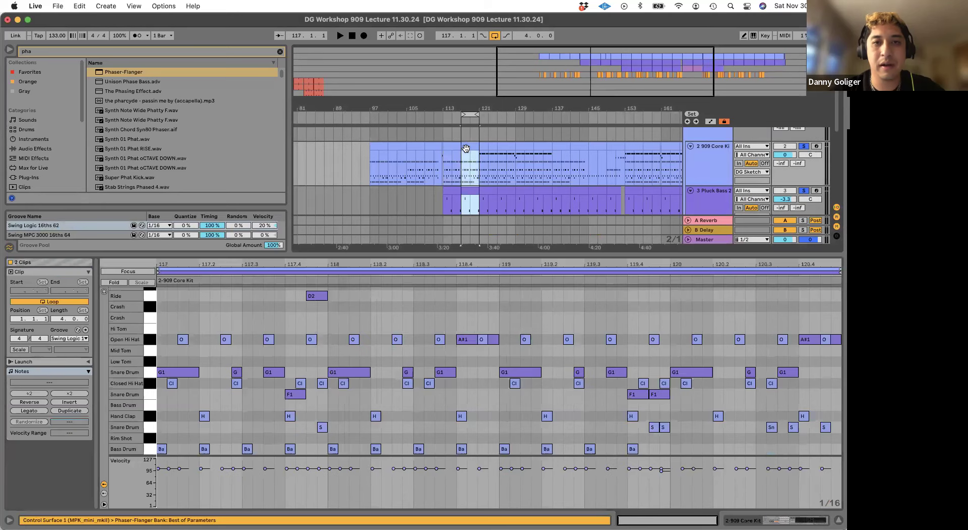
click(450, 151)
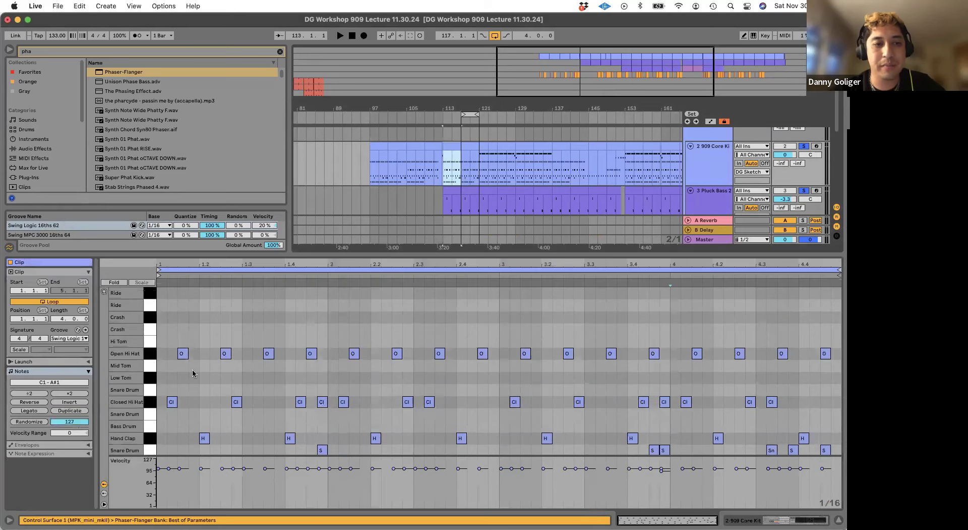
- In the drum clip at bar 113, delete the Closed Hi Hat notes and move the Open Hi Hat notes down to the Closed Hi Hat lane
click(147, 355)
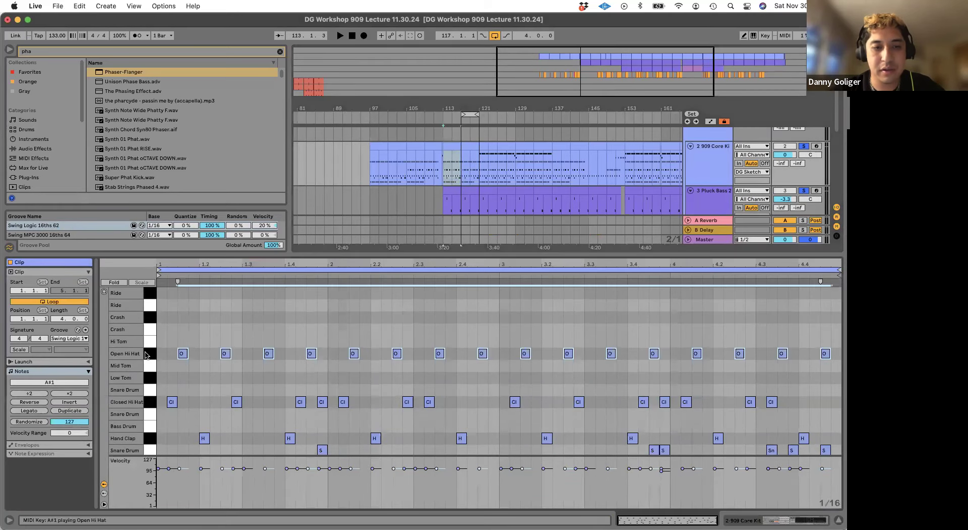
key(Down)
key(Up)
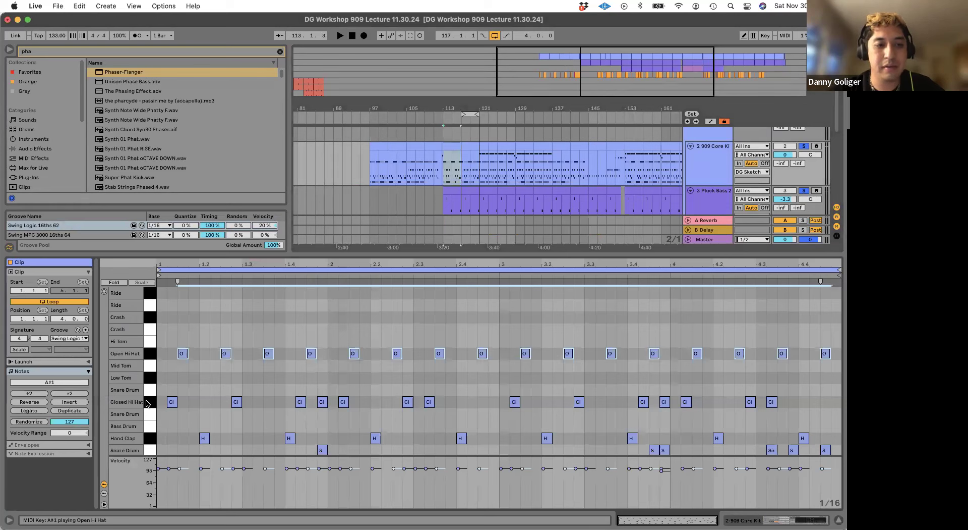
click(146, 401)
key(Delete)
click(147, 353)
key(space)
key(Down)
key(Down)
key(Down)
key(Down)
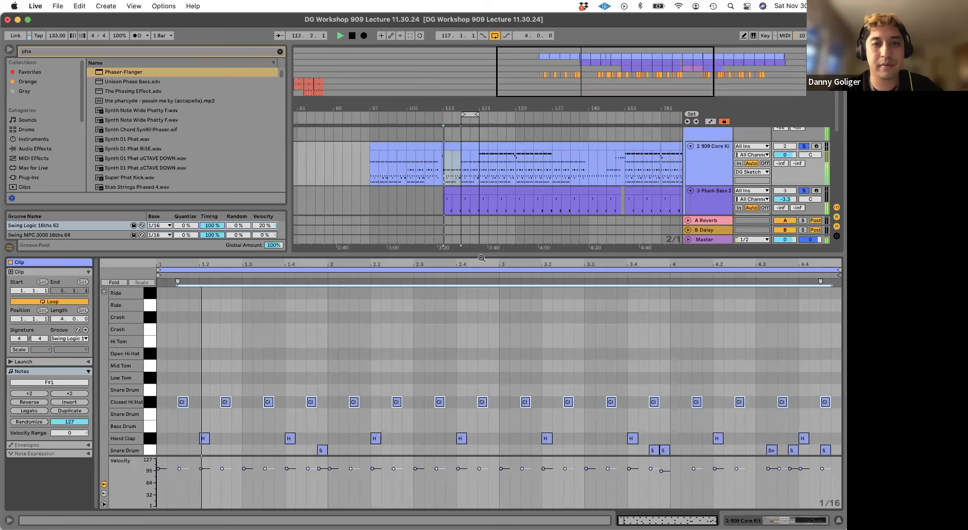
- Audition the reworked hi-hat pattern together with the bass from bar 113 in the arrangement
key(shift+Tab)
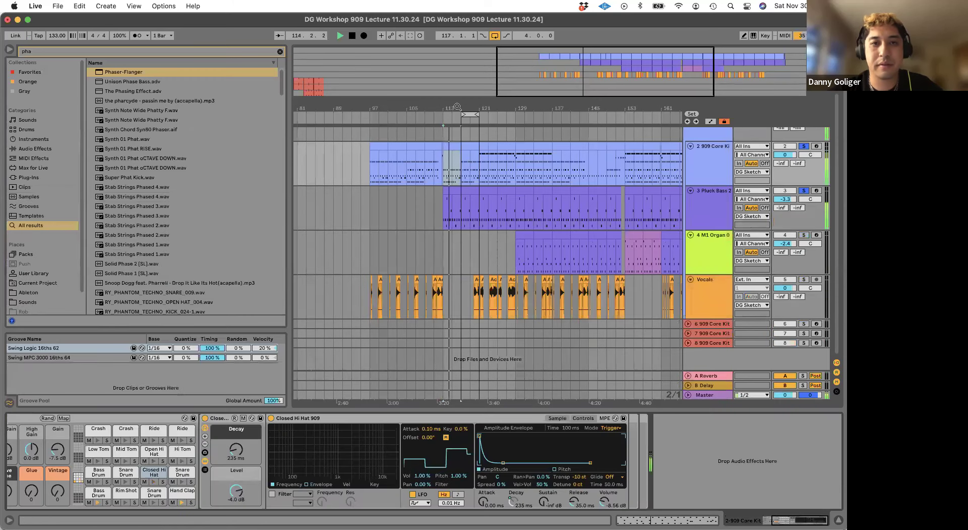
drag(470, 103, 492, 155)
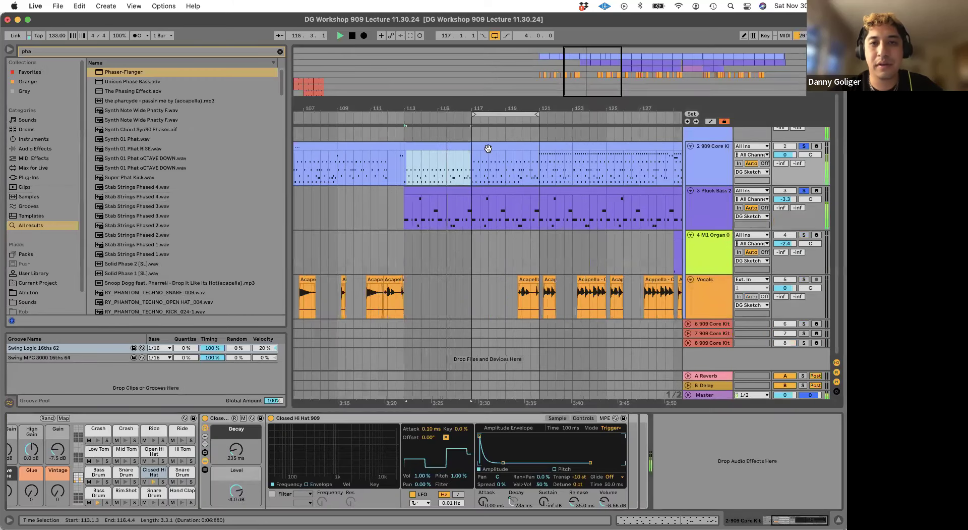
key(space)
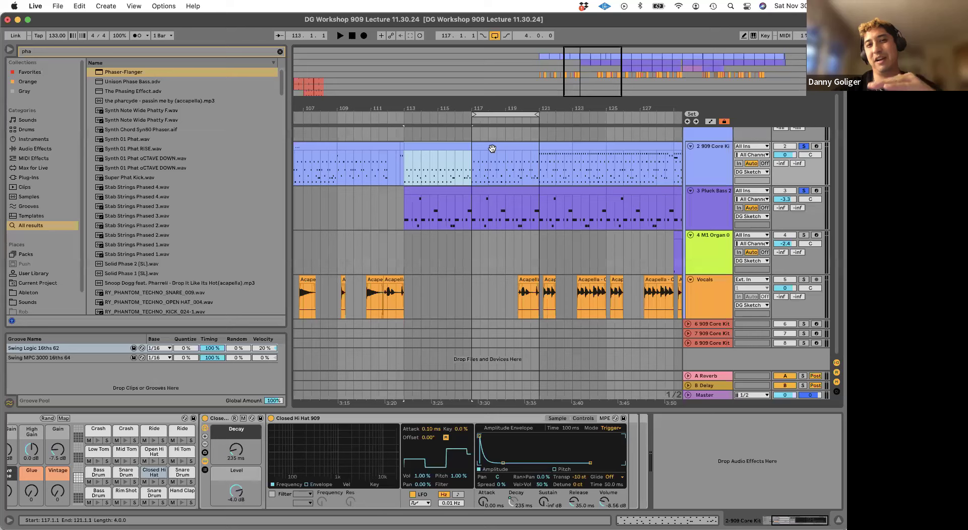
- Select the Closed Hi Hat notes in the drum clip at bar 117 and audition the drums and bass from bar 116 into it
double_click(492, 147)
click(153, 403)
click(446, 171)
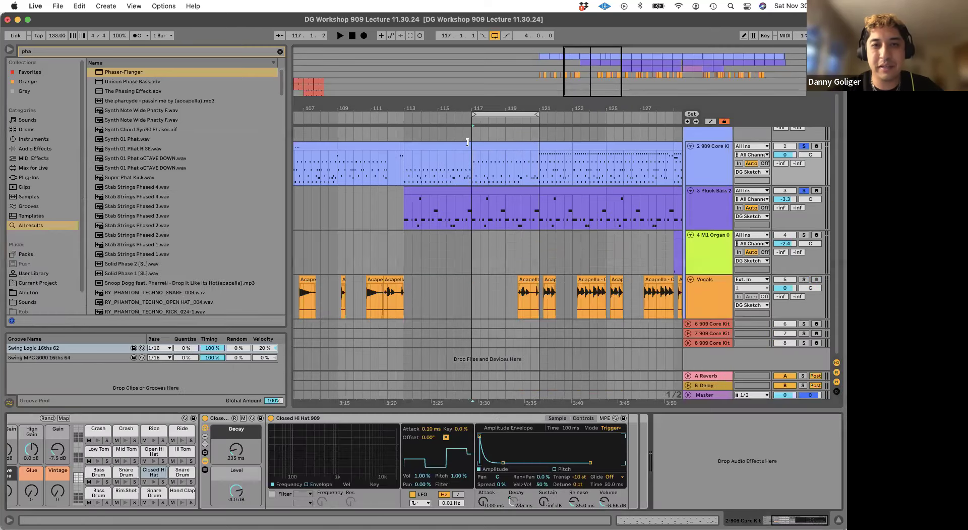
drag(453, 171, 476, 175)
click(457, 174)
key(space)
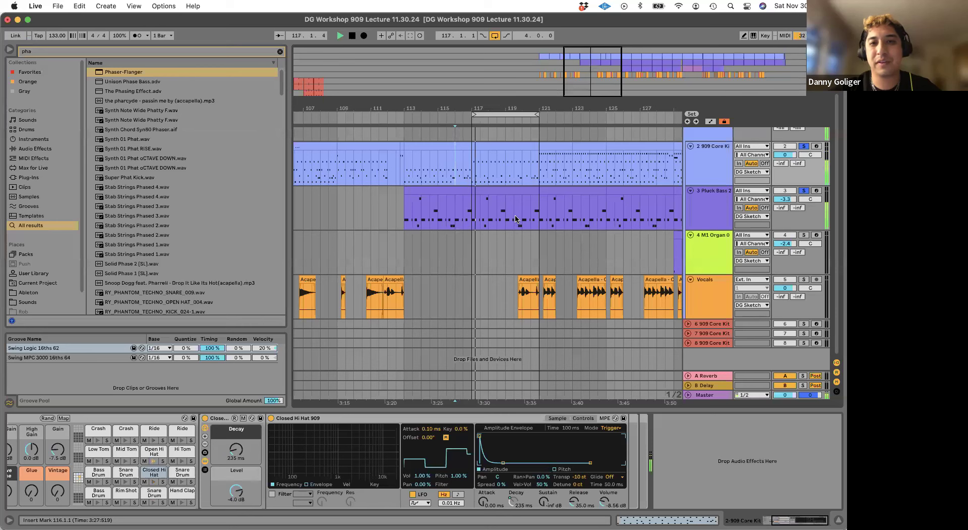
click(513, 144)
key(space)
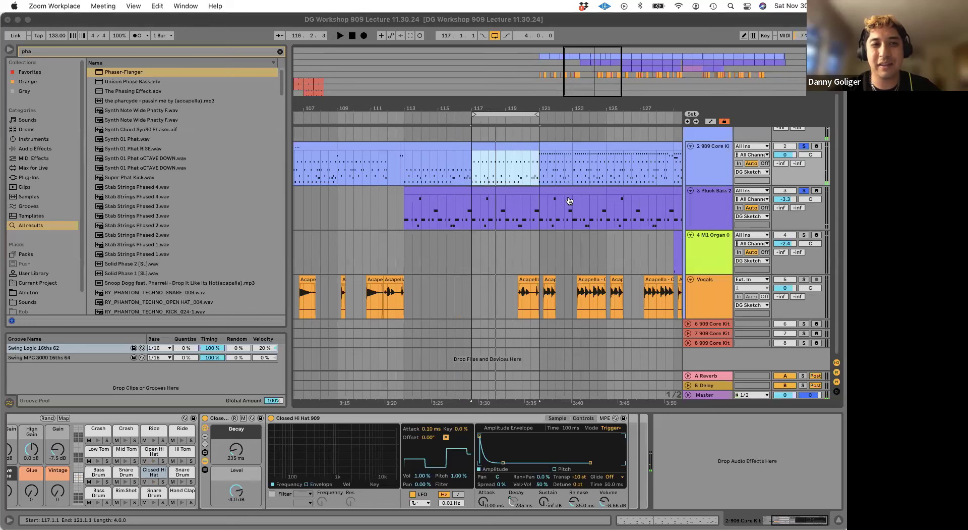
- Move the loop to bars 121 to 125 and audition the drums and bass there
click(530, 211)
click(557, 150)
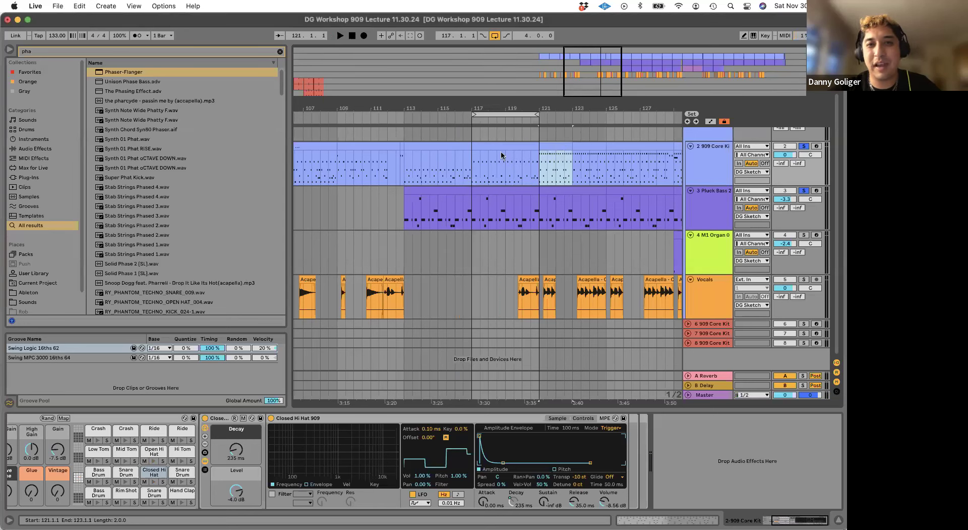
drag(508, 114, 594, 114)
key(space)
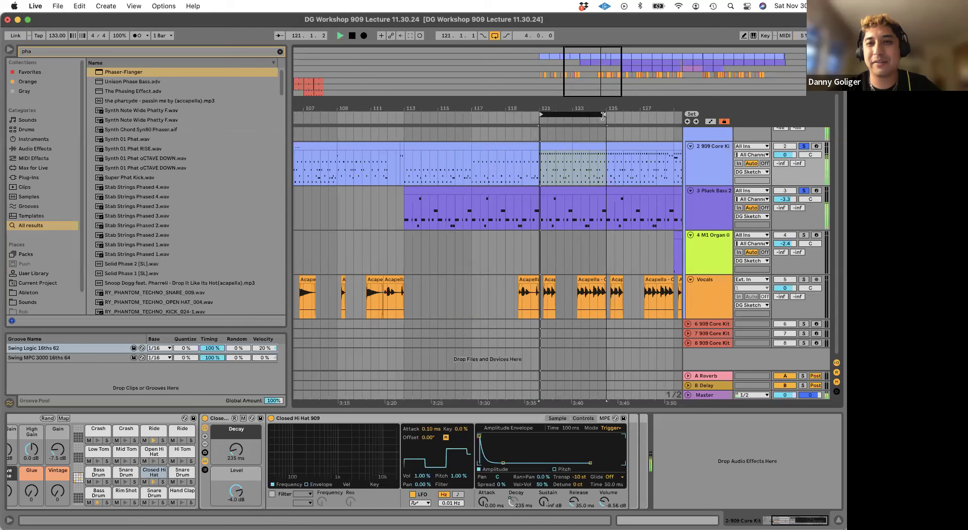
key(space)
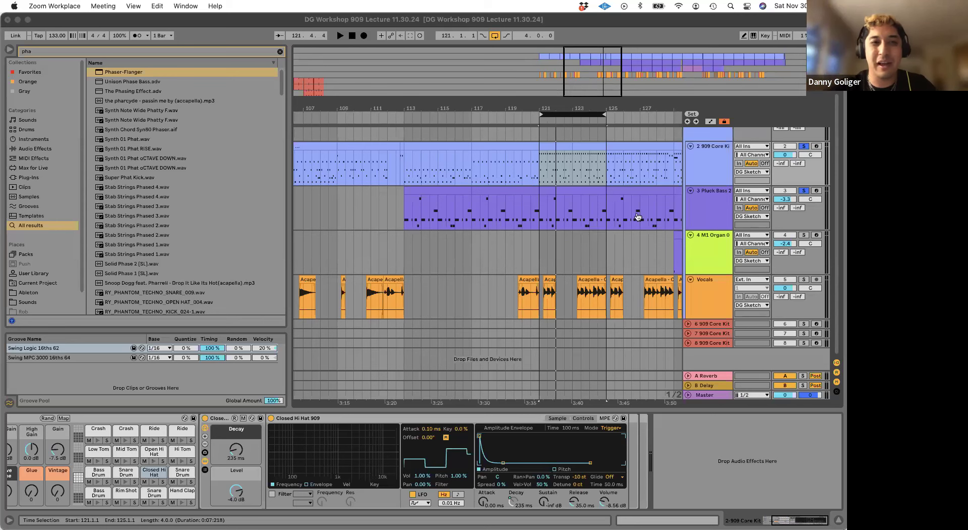
- Play the soloed drums and bass from bar 135 in the arrangement
click(809, 360)
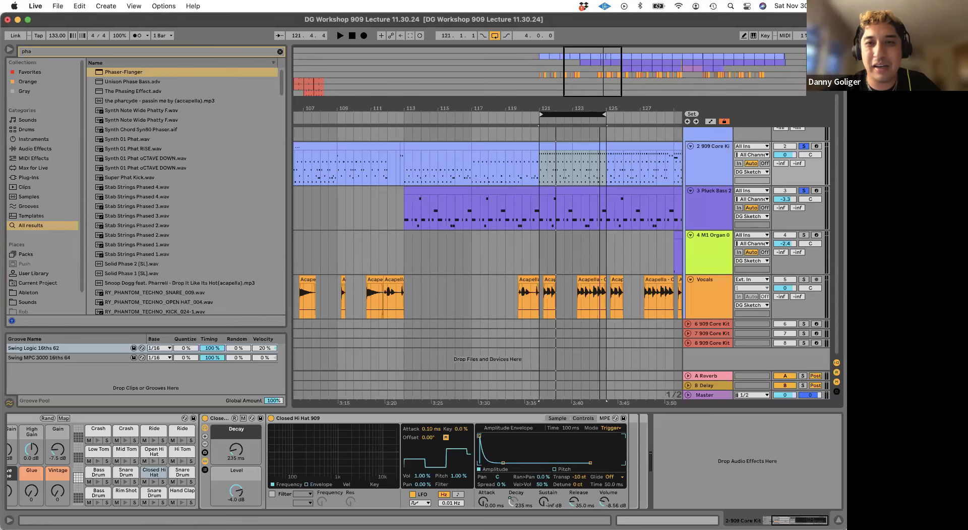
key(minus)
click(561, 179)
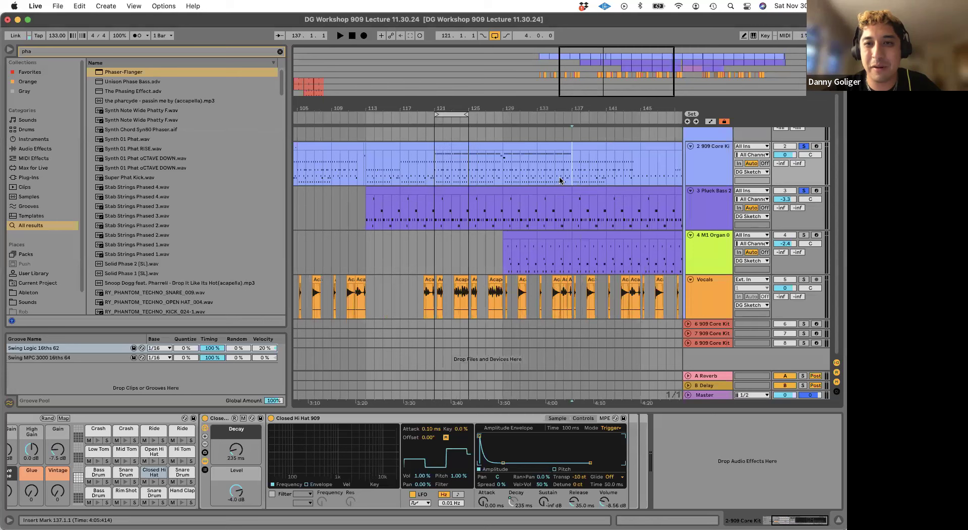
click(557, 179)
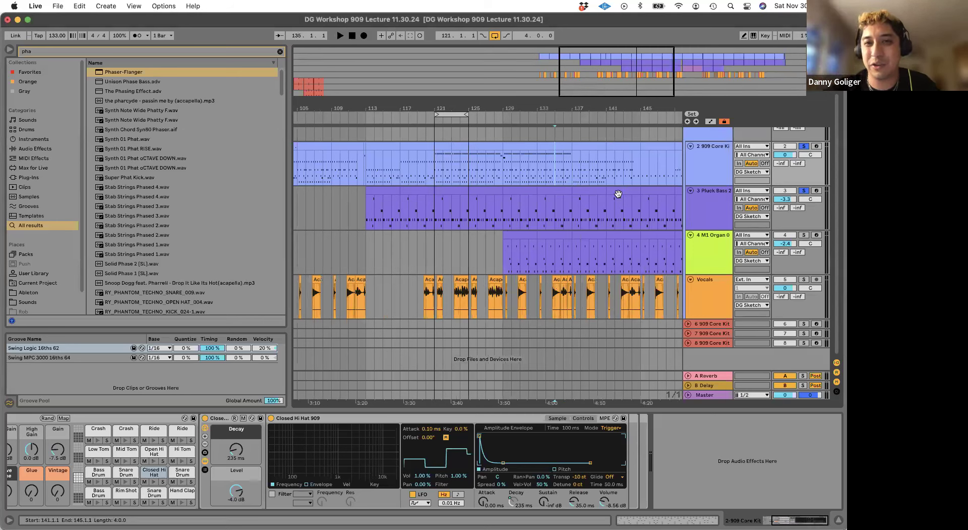
key(space)
scroll(615, 192, up, 3)
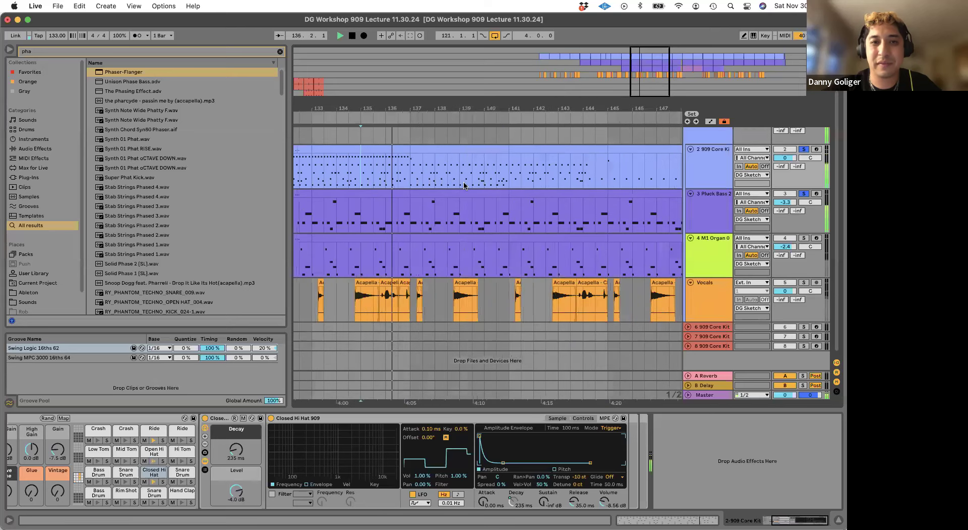
- Audition the drums and bass from bar 137 onward, past bar 141
click(454, 151)
key(space)
key(space)
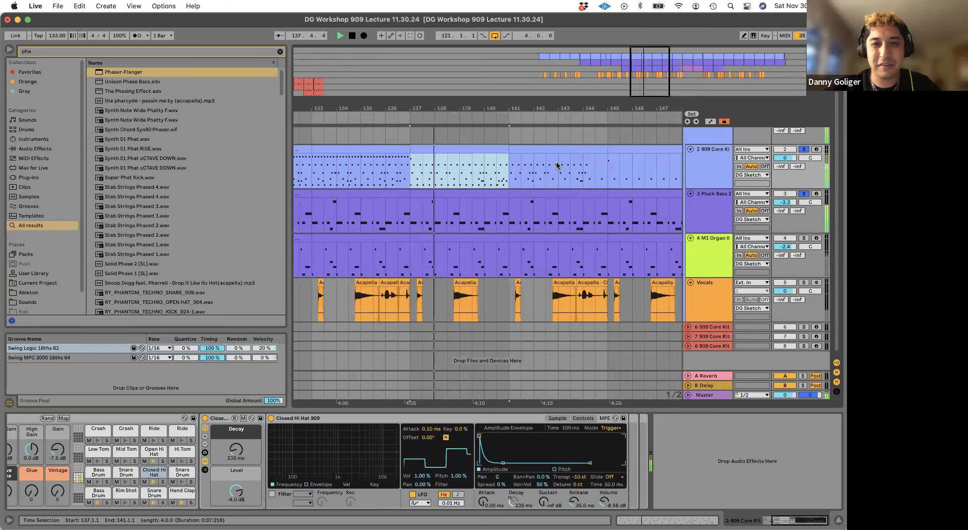
scroll(556, 162, up, 1)
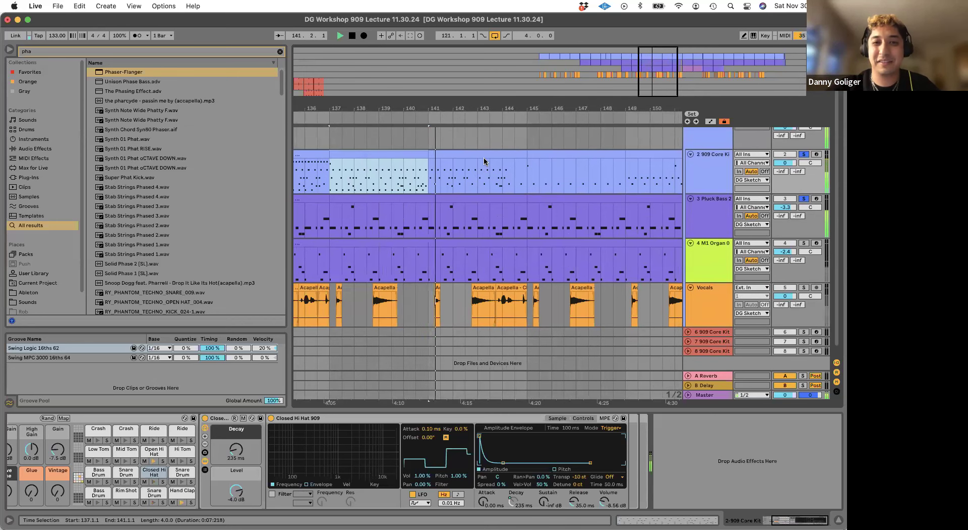
key(space)
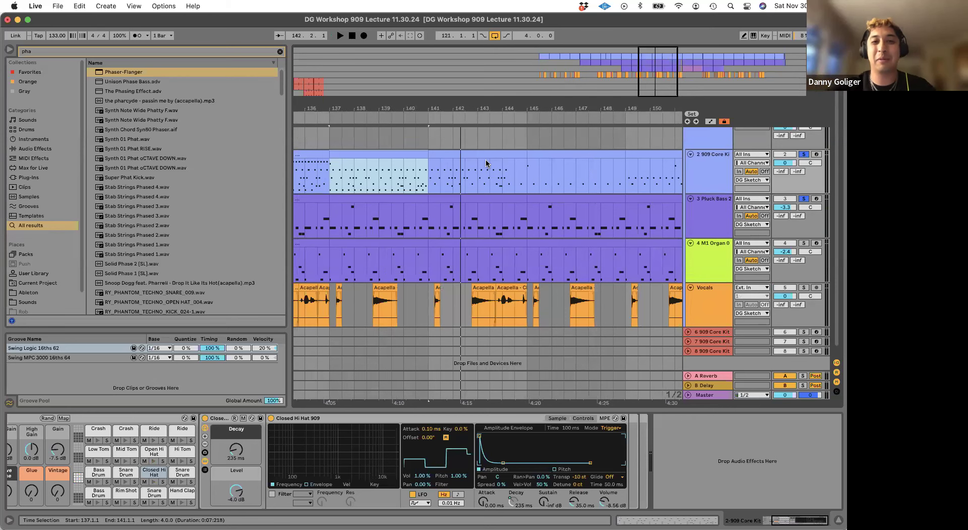
- Unsolo 2 909 Core Kit and Pluck Bass 2 and play all tracks from bar 143 into the sparse drum section at bar 145
click(487, 163)
drag(528, 187, 623, 186)
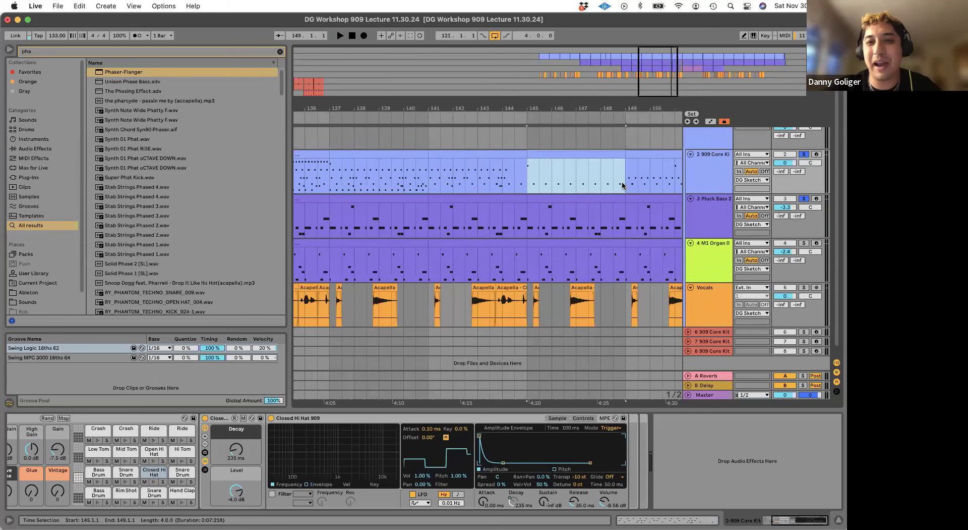
scroll(623, 185, right, 5)
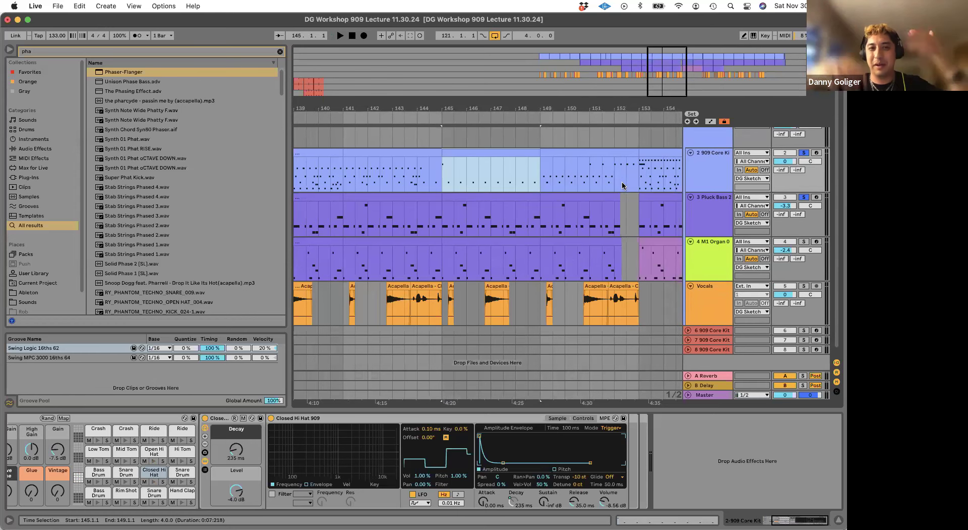
click(424, 192)
key(space)
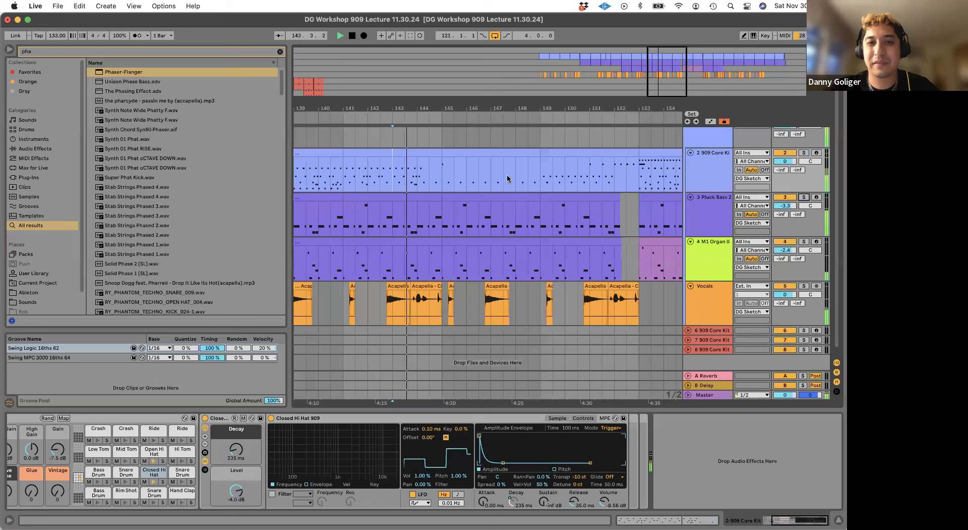
click(486, 151)
click(727, 200)
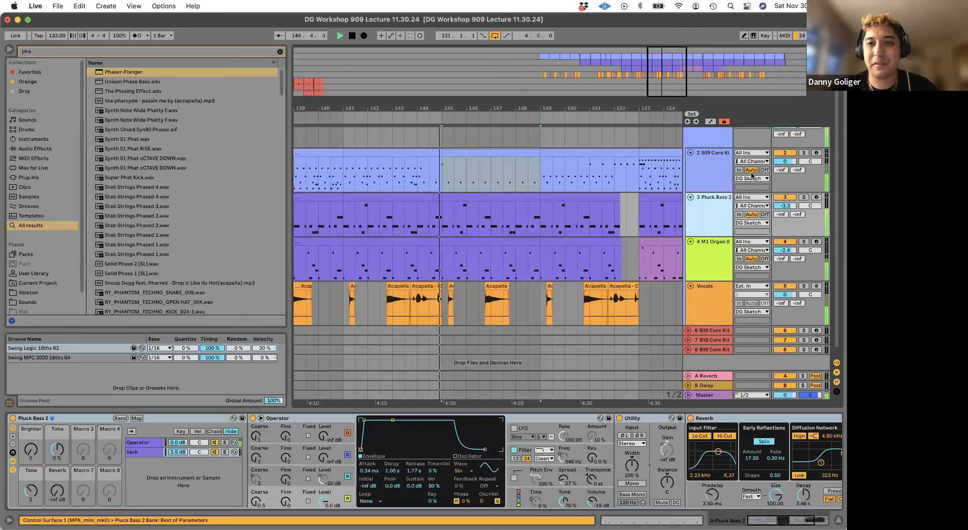
shift+click(711, 171)
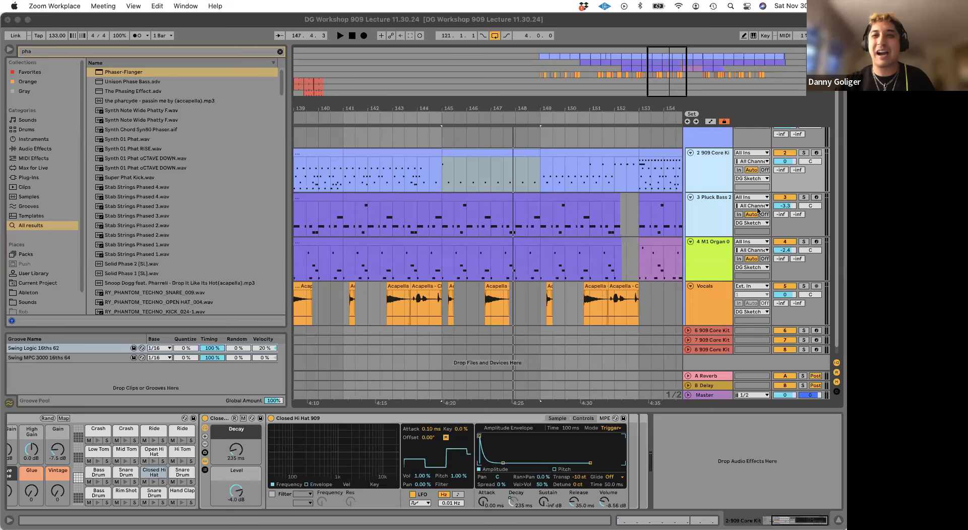
- Highlight the Pluck Bass 2 part from bar 145 to bar 153 and place the insert marker at bar 145
click(830, 484)
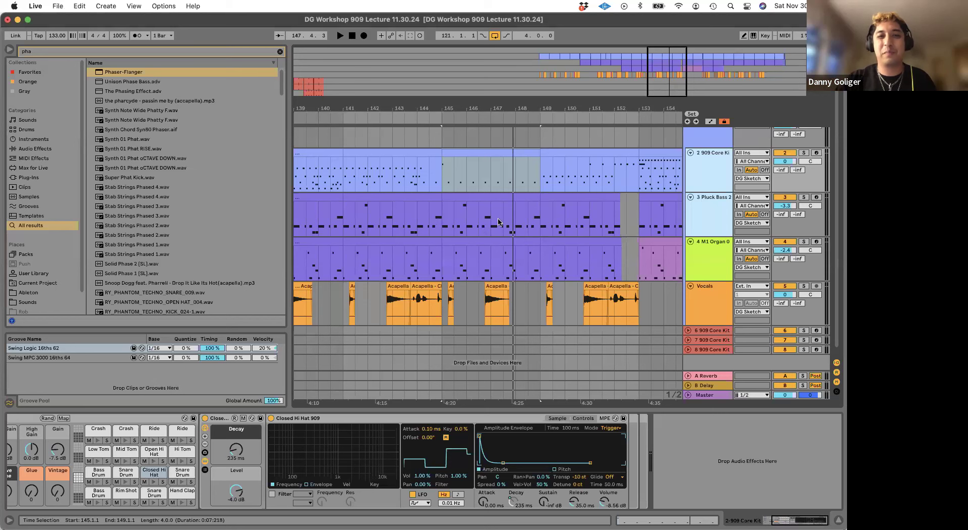
shift+click(662, 217)
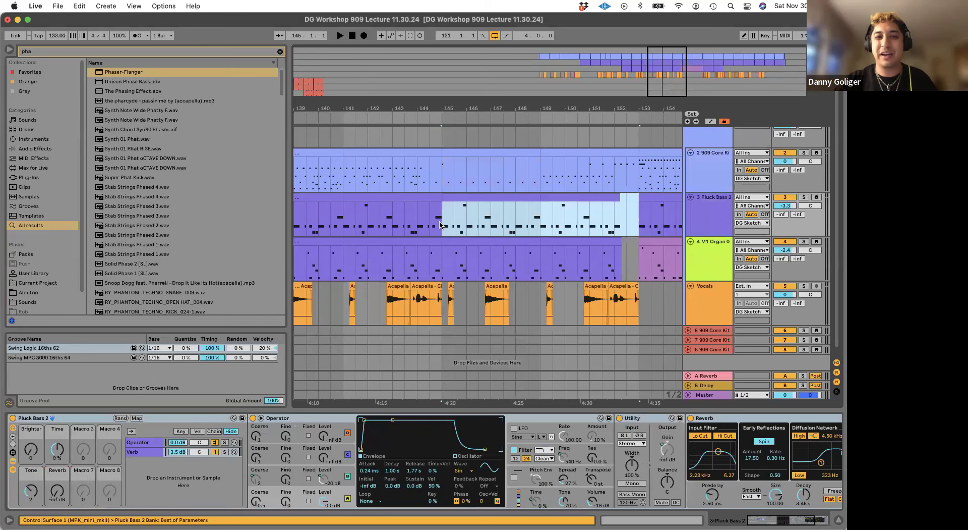
click(449, 227)
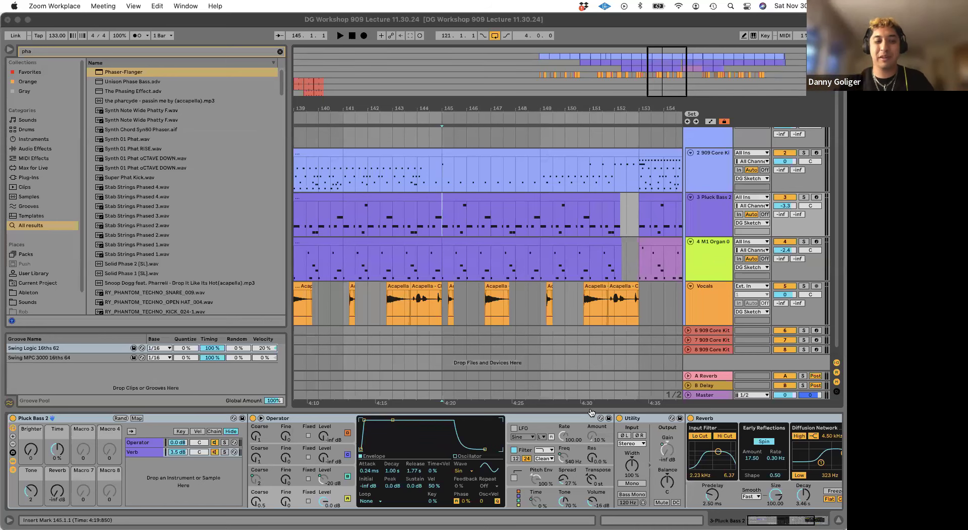
- Play the full arrangement from bar 147 and again from bar 151 to hear the drums rebuild into bar 153
click(625, 348)
mouse_move(488, 197)
mouse_down()
mouse_move(569, 182)
mouse_move(489, 185)
mouse_up()
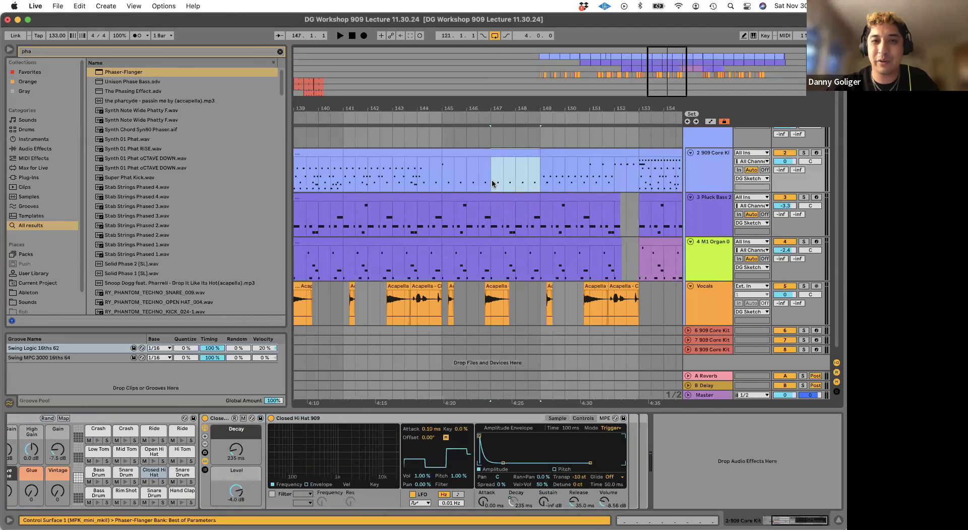
click(491, 180)
key(space)
scroll(588, 259, right, 3)
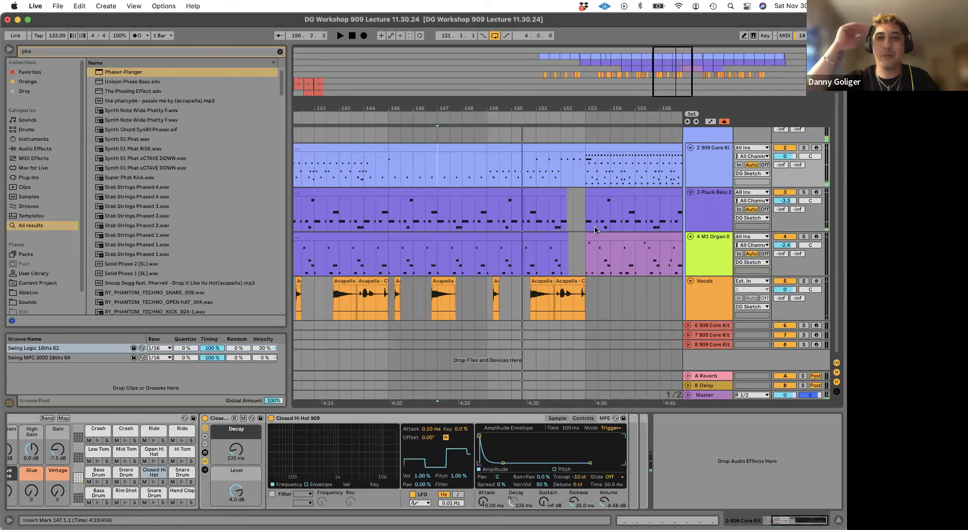
click(532, 179)
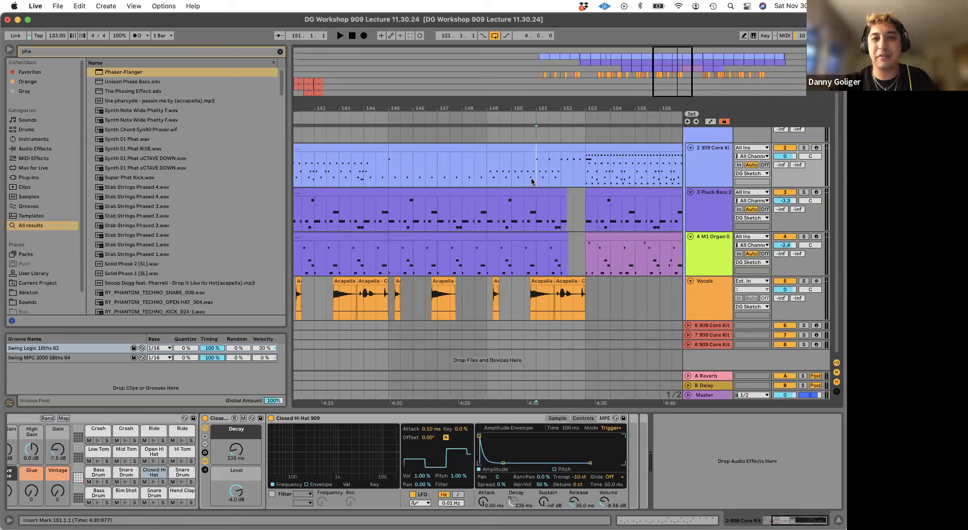
key(space)
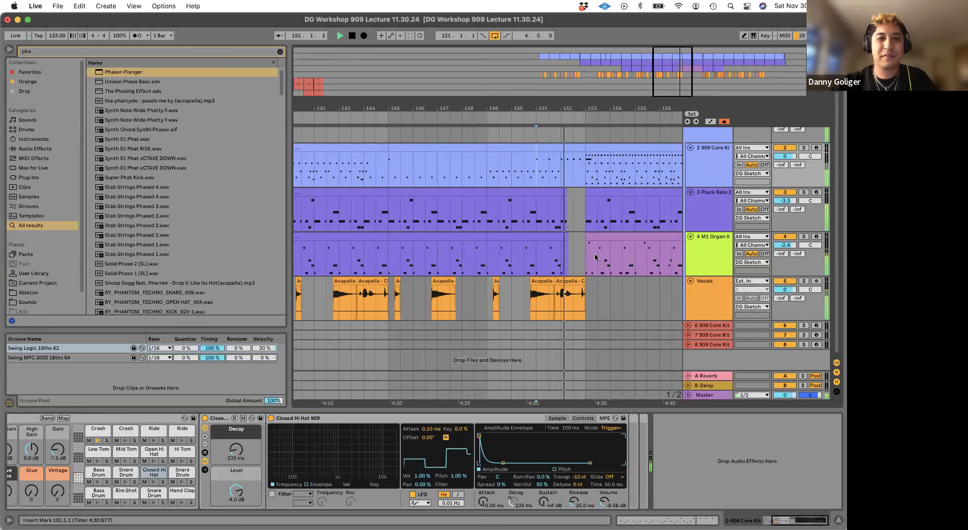
- Play the full arrangement past bar 153, and audition 2 909 Core Kit on its own from that bar
scroll(562, 106, right, 2)
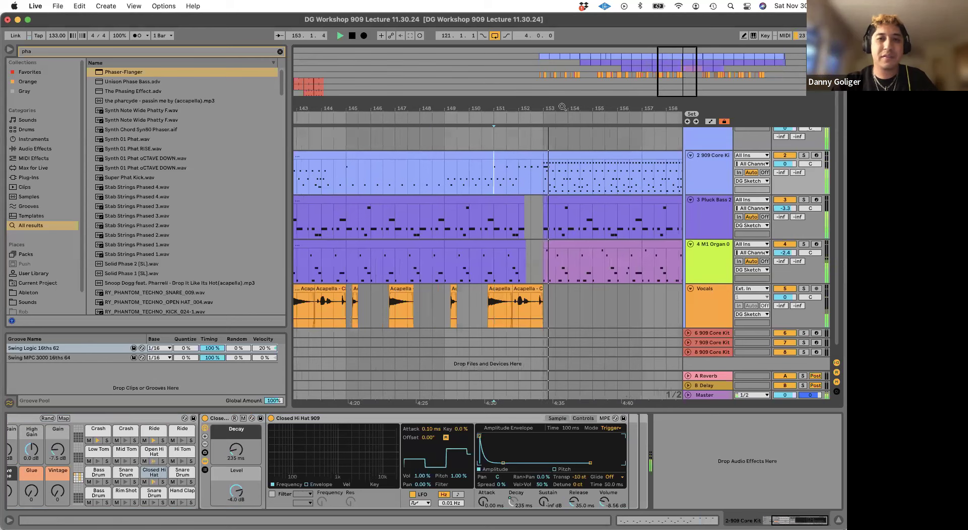
key(minus)
key(minus)
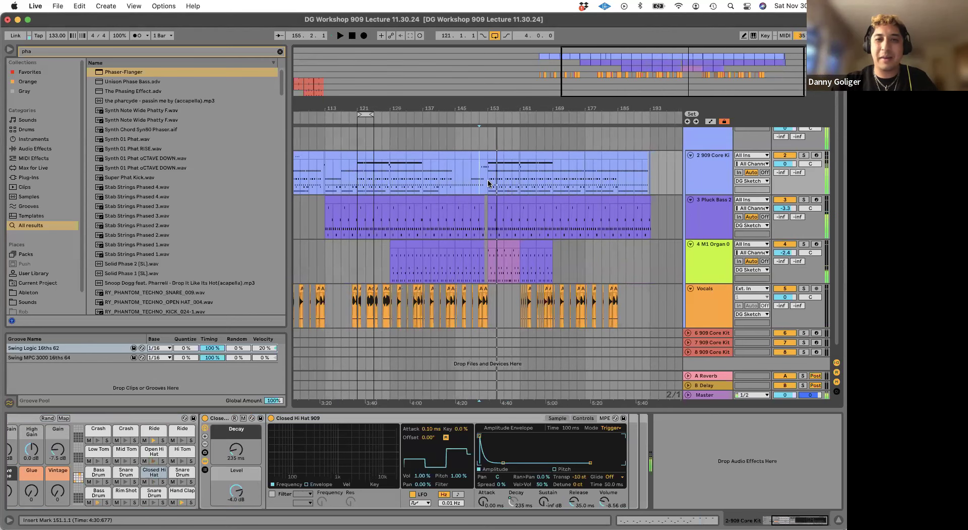
click(488, 184)
key(space)
click(804, 155)
key(space)
click(805, 157)
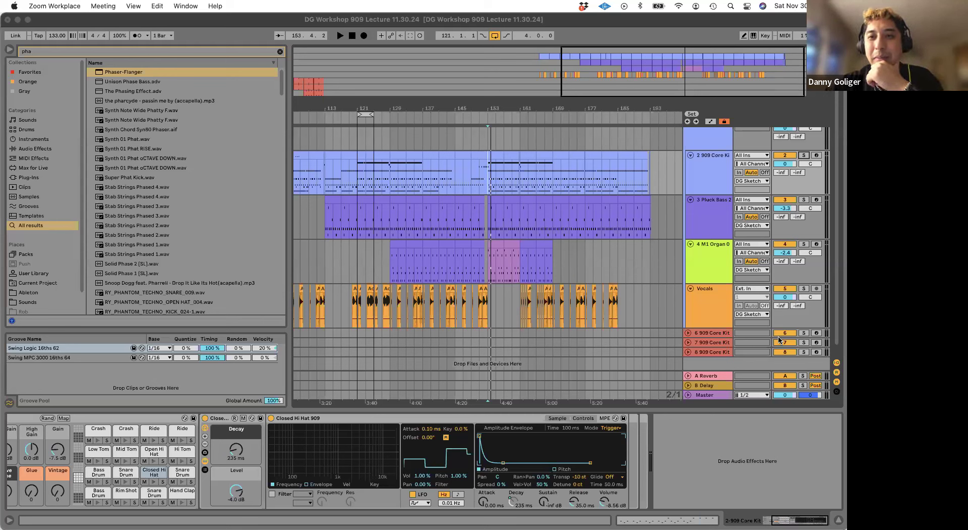
- Solo the first Ride pad and the 2 909 Core Kit track, and play the bar 153 drum clip
click(831, 455)
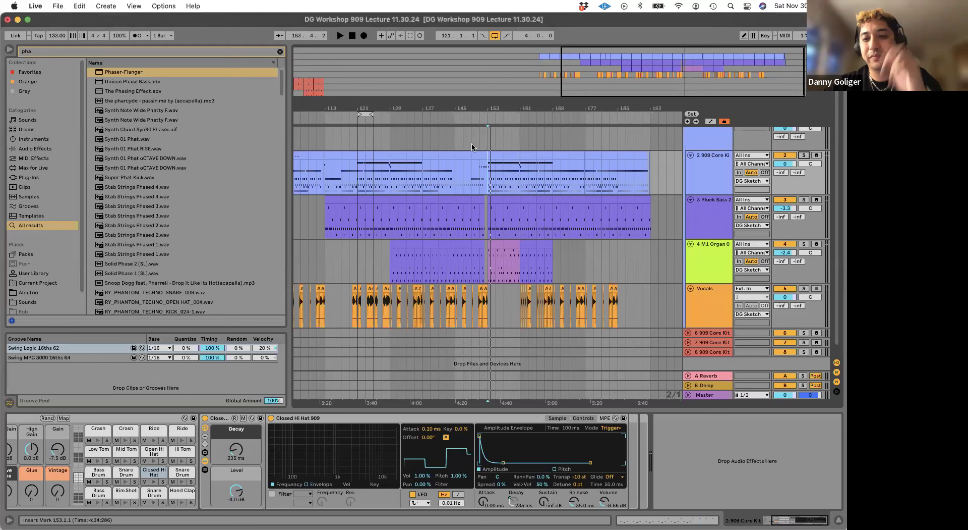
click(494, 154)
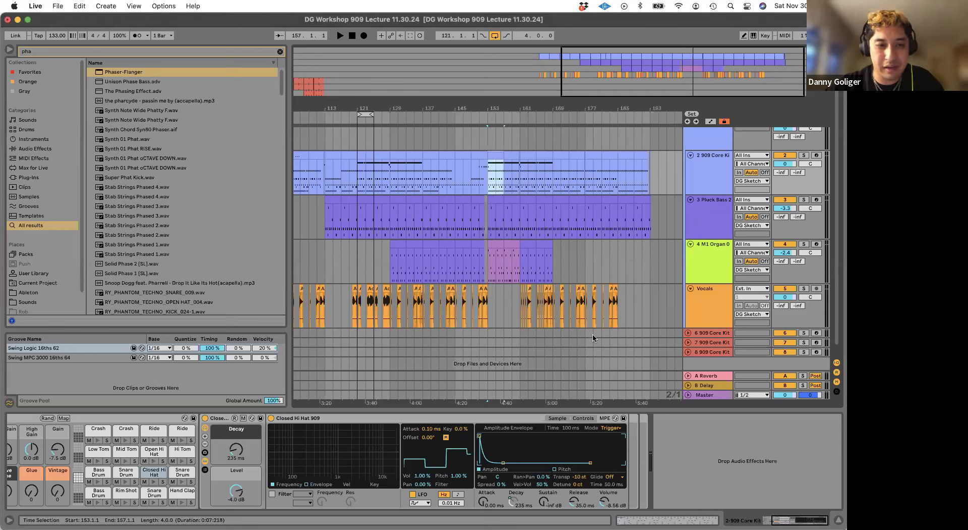
click(153, 429)
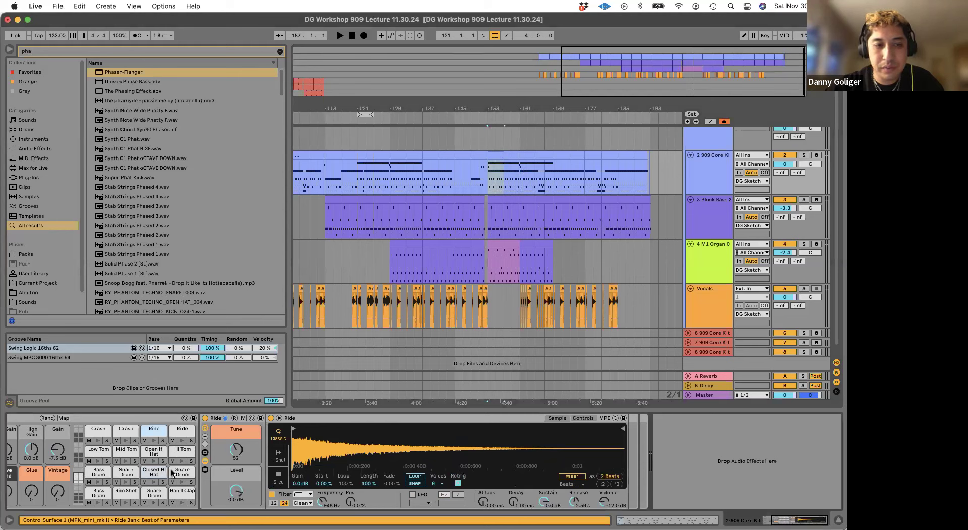
click(173, 431)
click(160, 433)
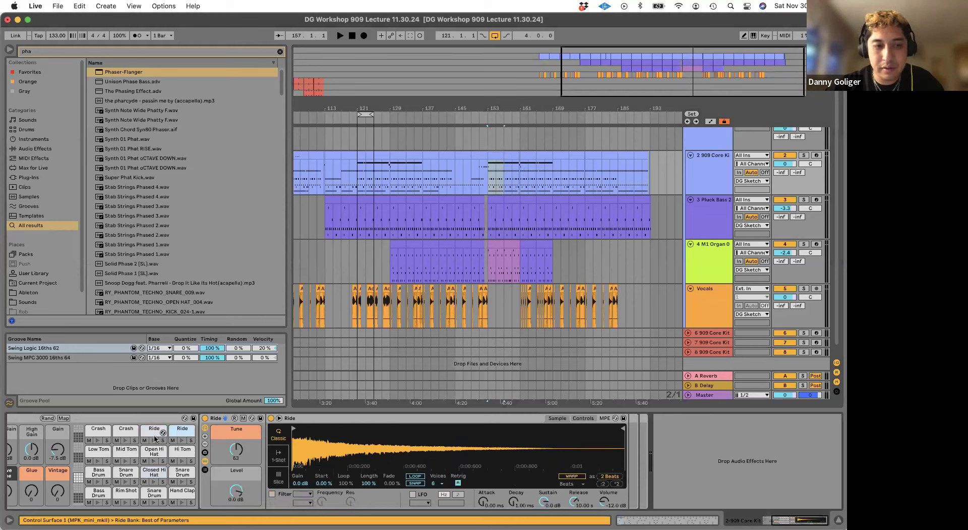
click(163, 440)
key(space)
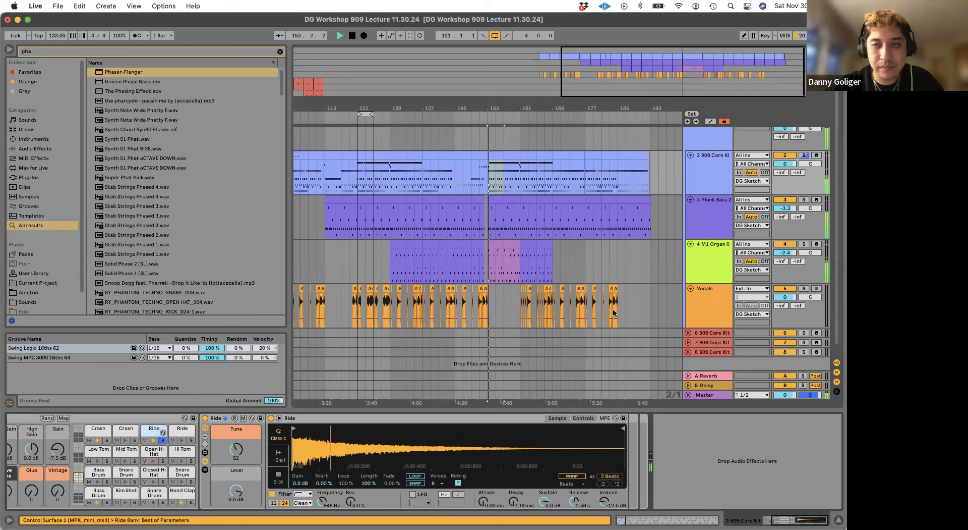
key(space)
click(804, 156)
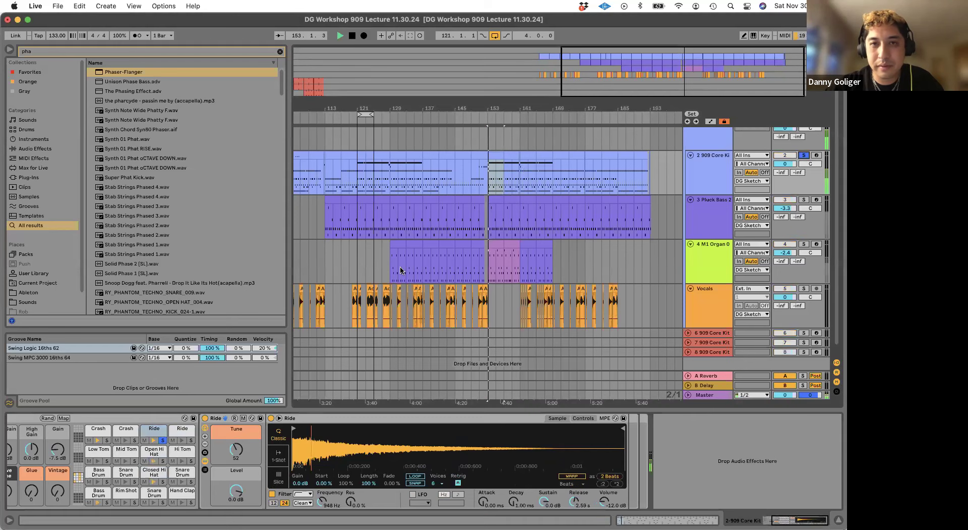
- Show the Ride's sampler controls and compare its sound with the filter switched off and on again
click(577, 499)
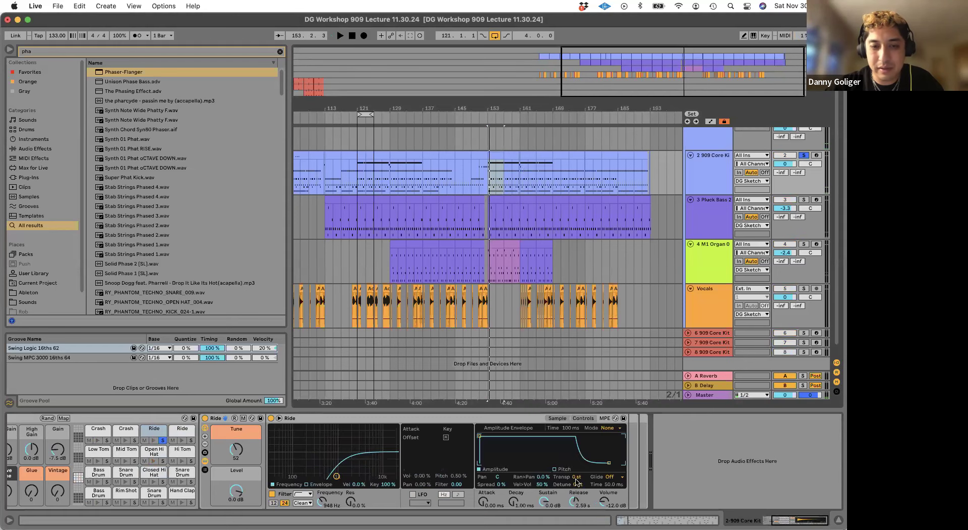
key(space)
click(272, 494)
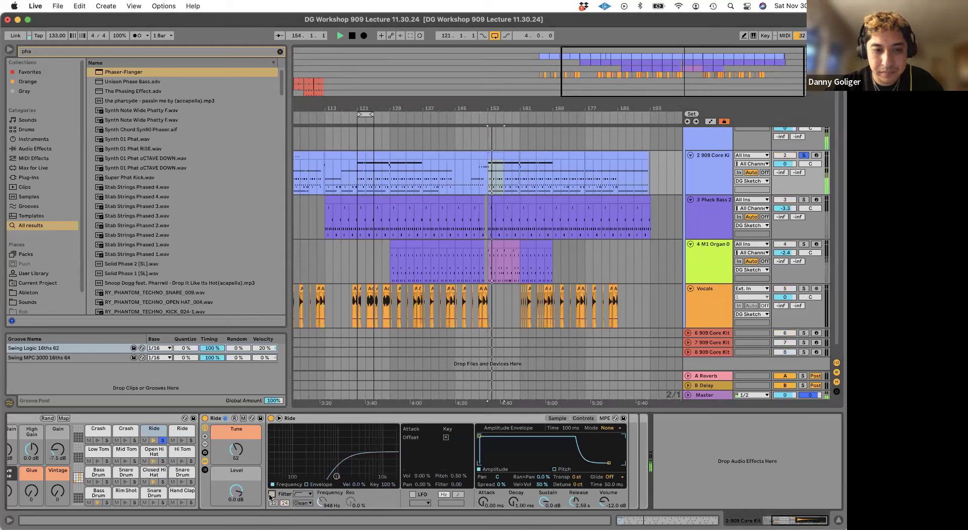
key(space)
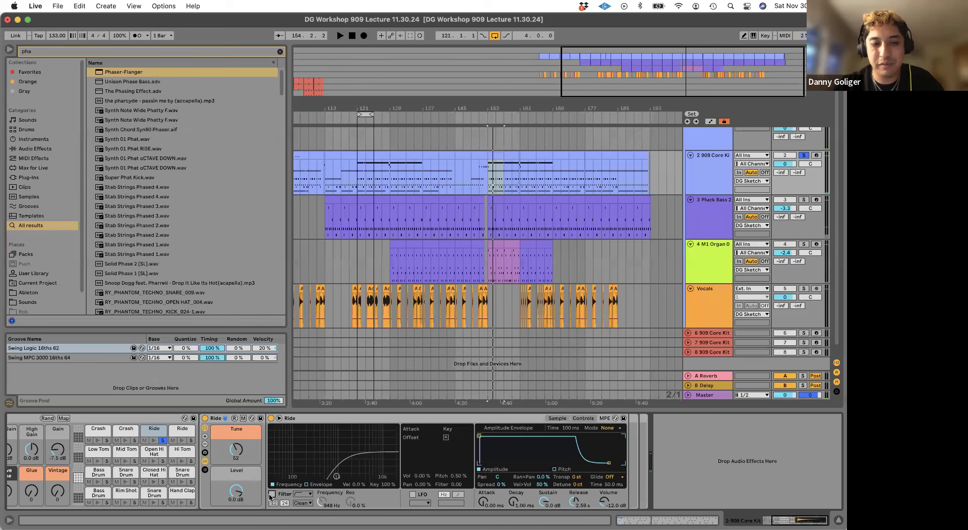
click(272, 494)
key(space)
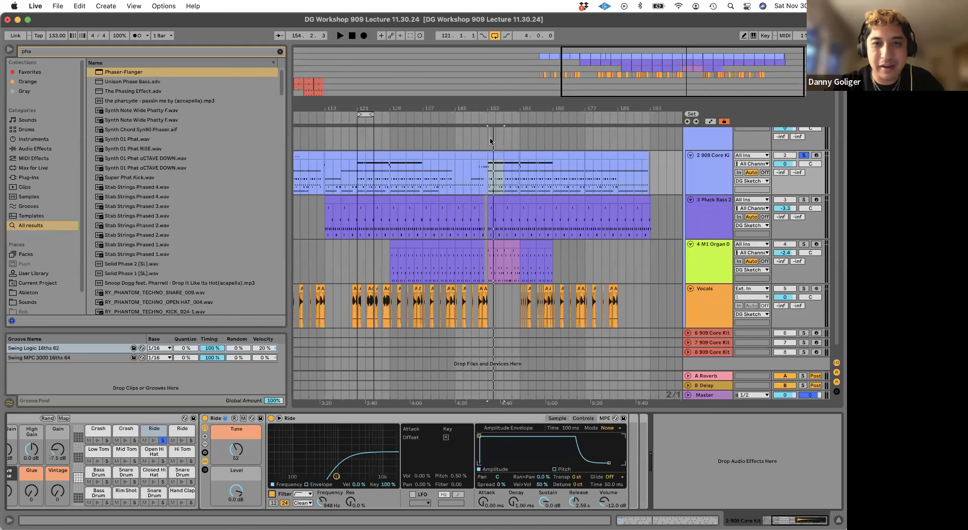
- Open the 2 909 Core Kit clip at bar 153 and inspect the velocities of the first five Ride notes
double_click(493, 155)
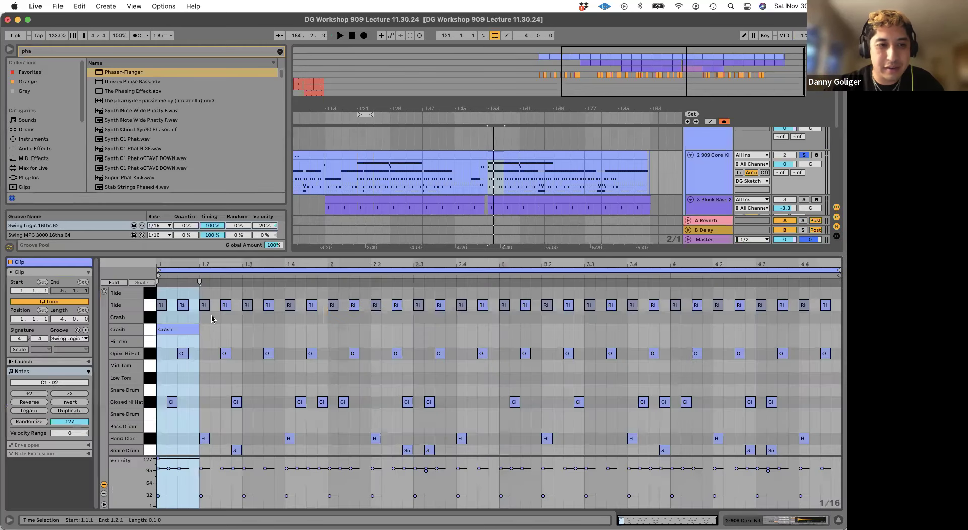
click(160, 306)
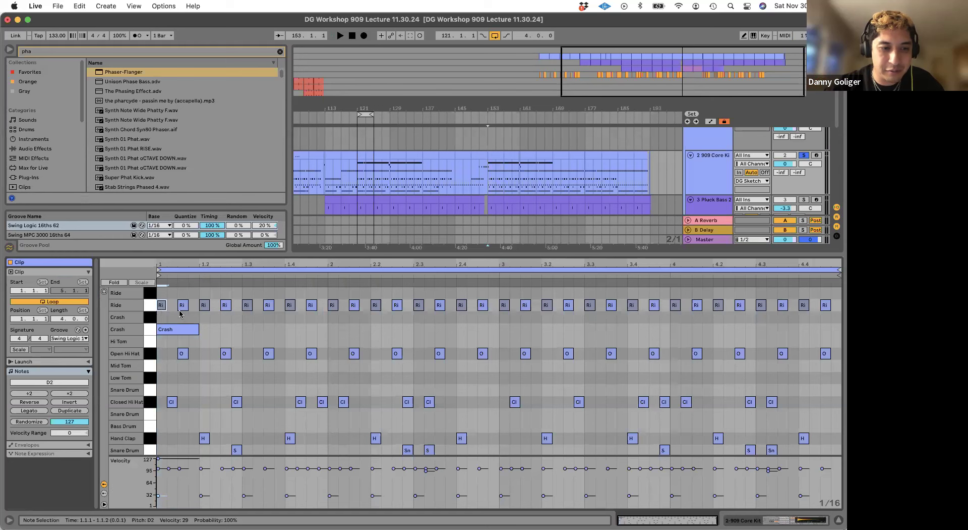
click(182, 306)
click(205, 307)
click(225, 306)
click(247, 306)
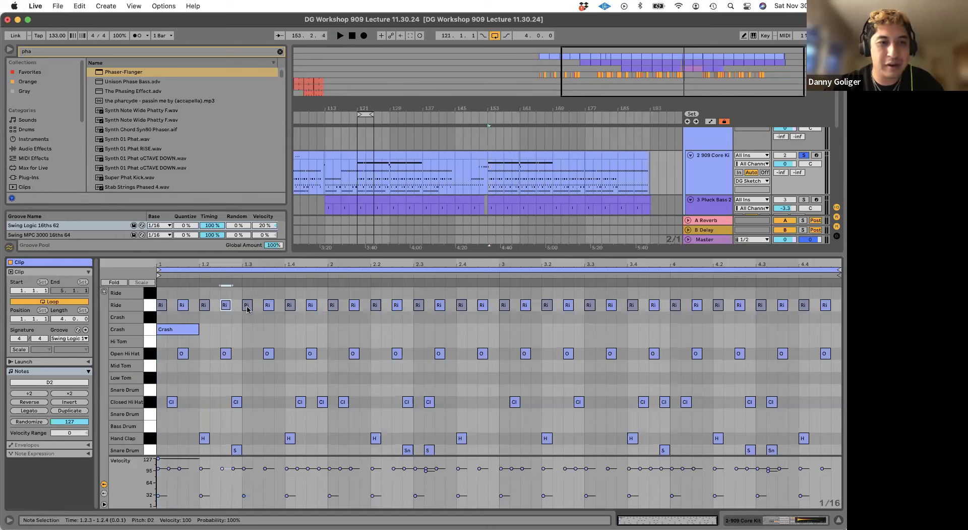
click(163, 308)
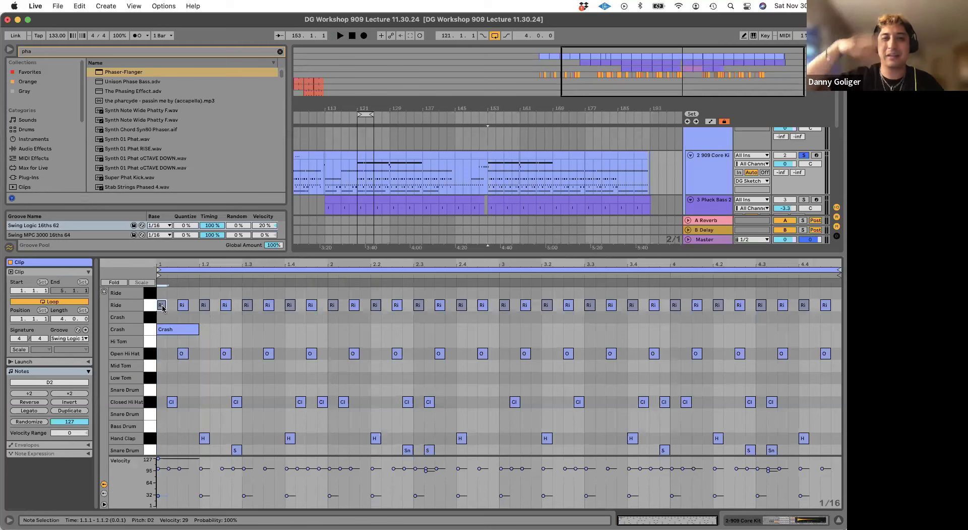
- Audition the soloed Ride pattern from bar 153 and unsolo the Ride pad
key(space)
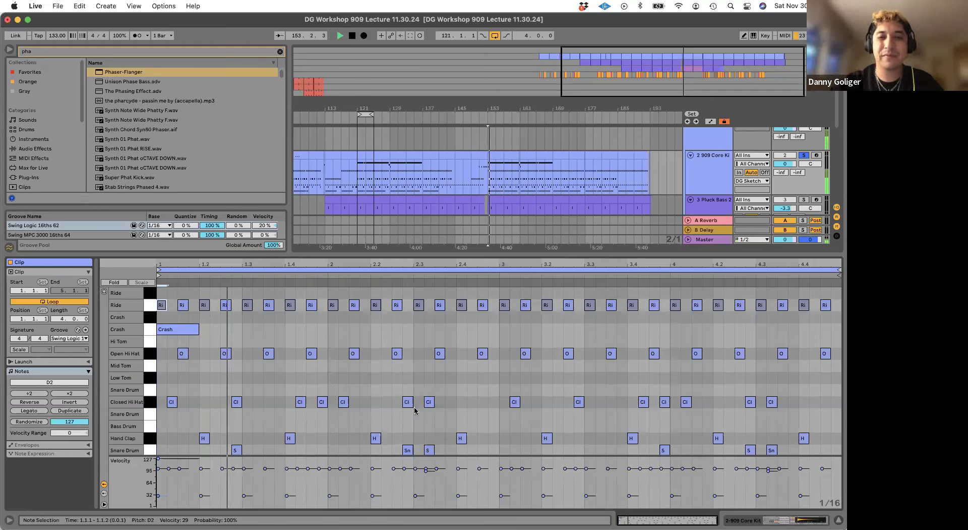
scroll(645, 236, up, 1)
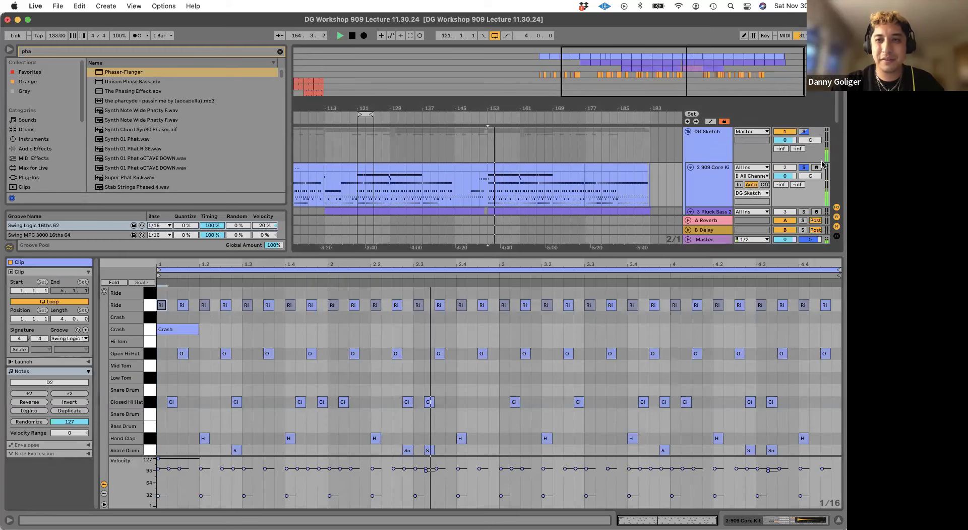
key(shift+Tab)
key(space)
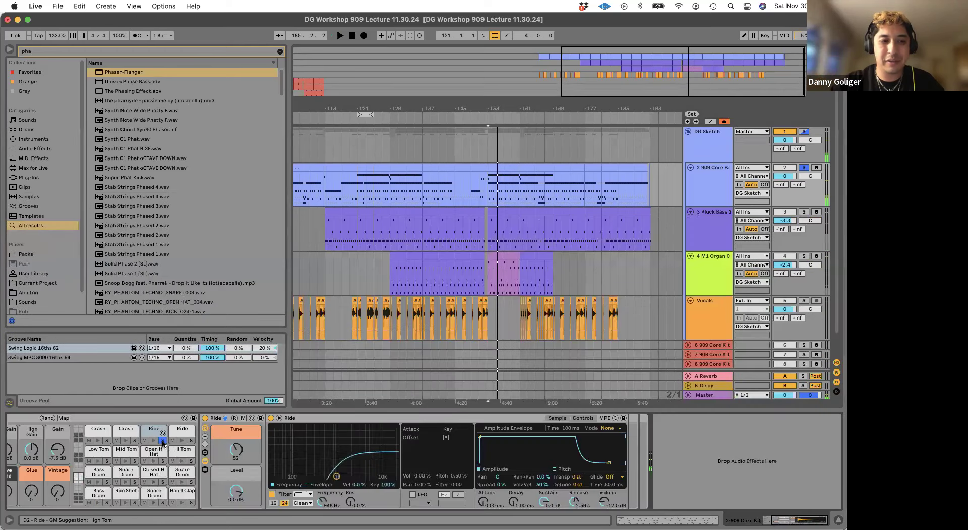
- Play the whole 909 kit from bar 153 while viewing the notes of its clip
click(490, 169)
key(space)
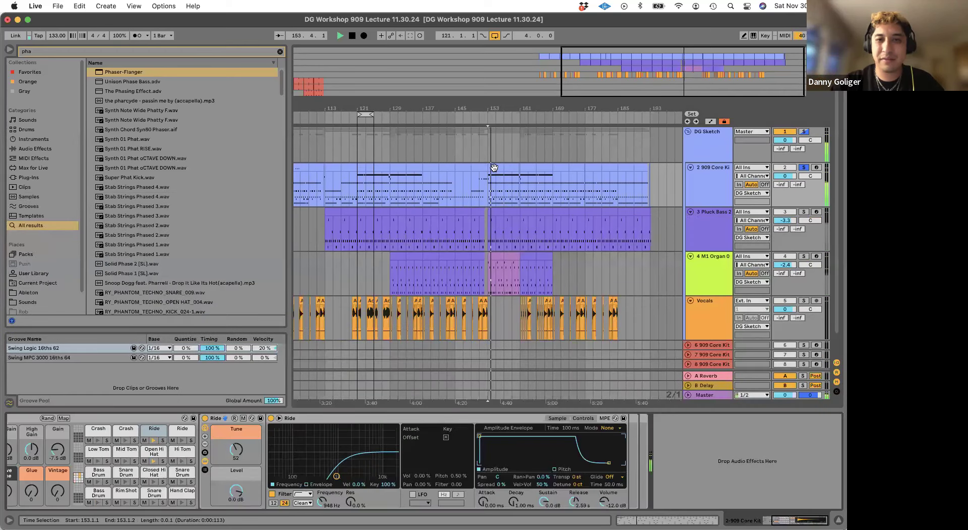
key(shift+Tab)
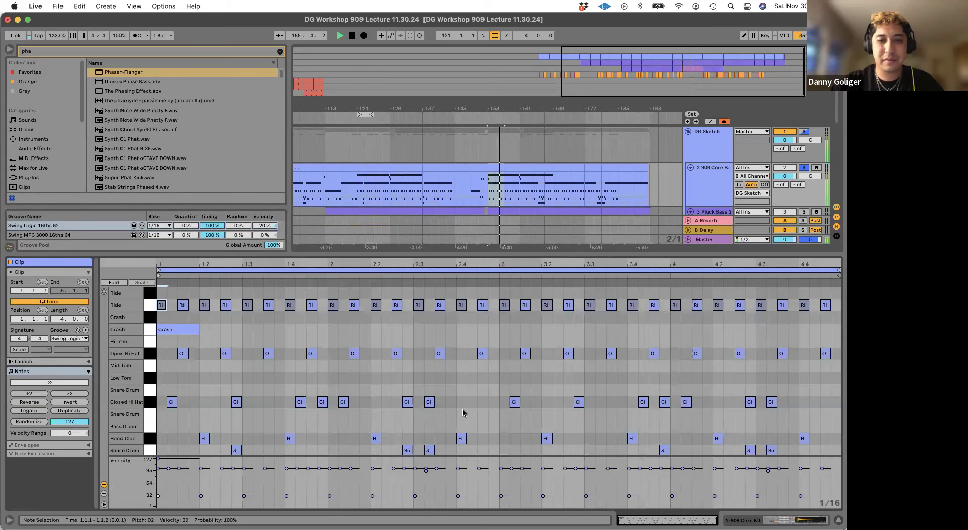
click(440, 353)
key(shift+Tab)
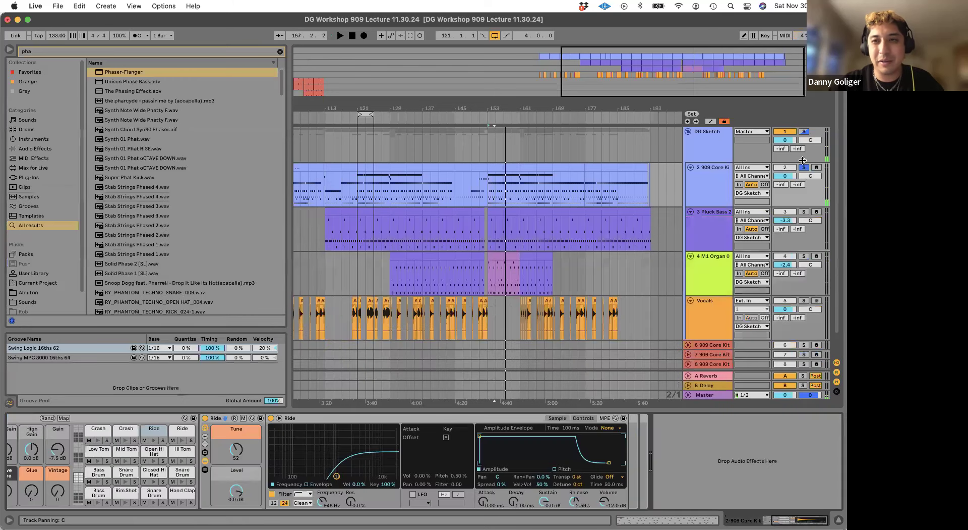
- Unsolo the 2 909 Core Kit track and select it
click(791, 159)
click(803, 167)
click(728, 171)
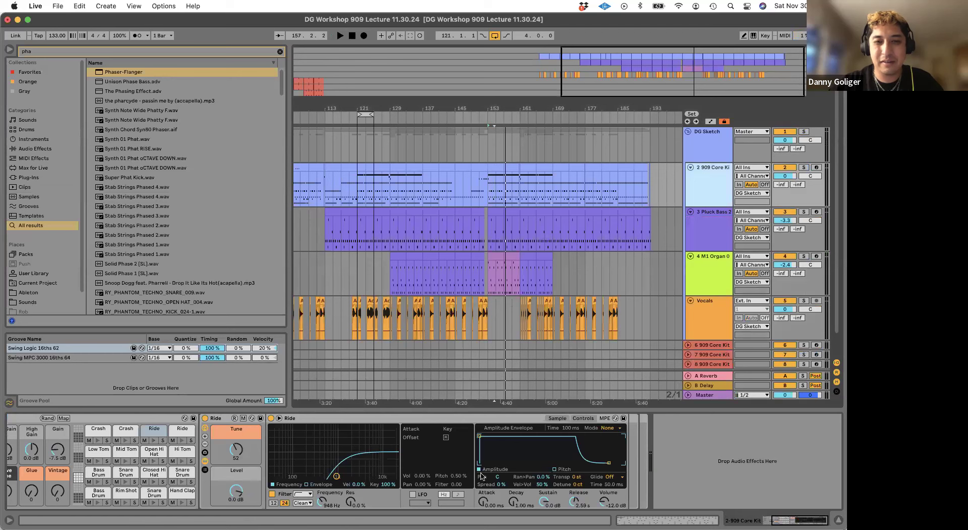
click(489, 329)
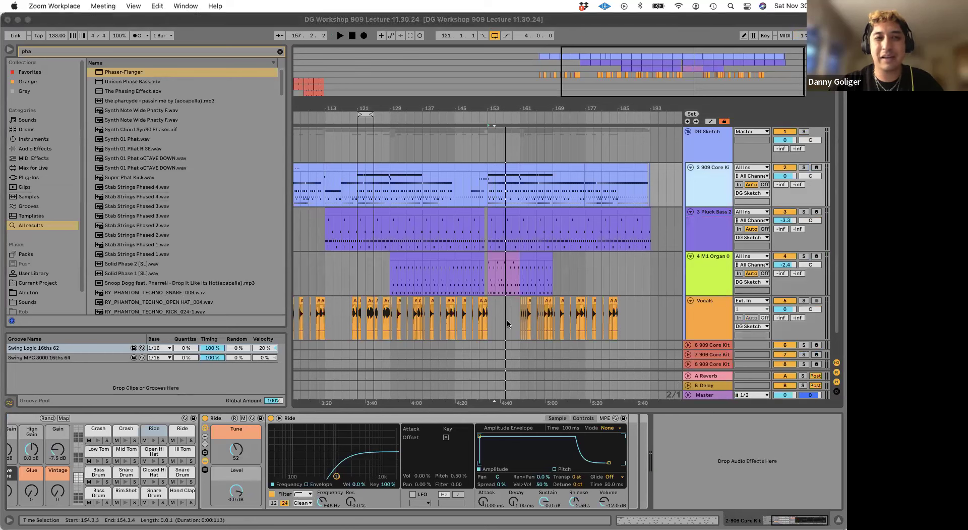
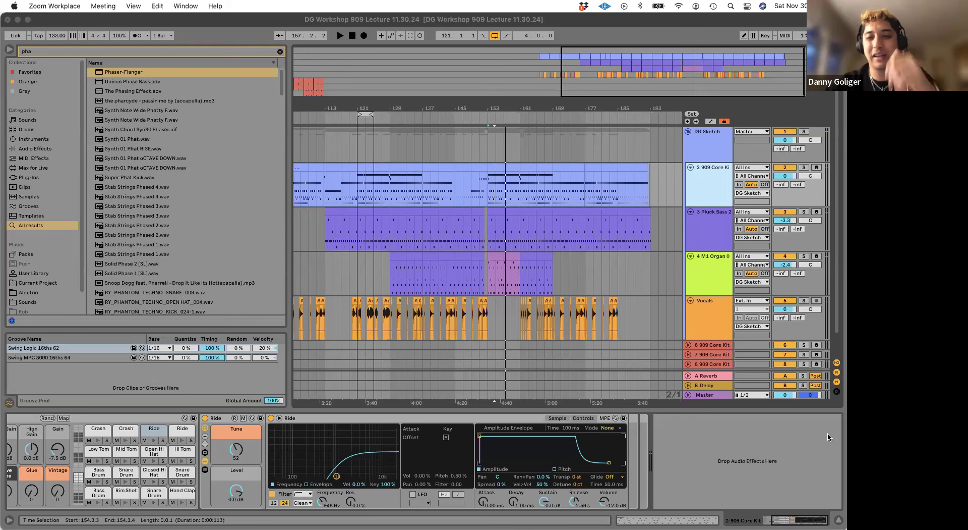
- Loop the 2 909 Core Kit clip from bar 117 to bar 121 and play it
click(480, 210)
click(328, 226)
scroll(373, 223, left, 5)
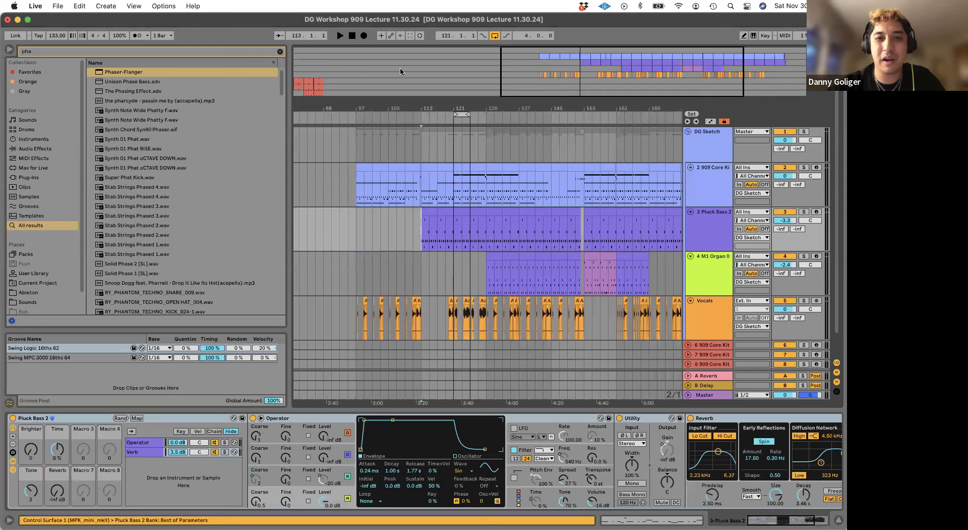
click(421, 194)
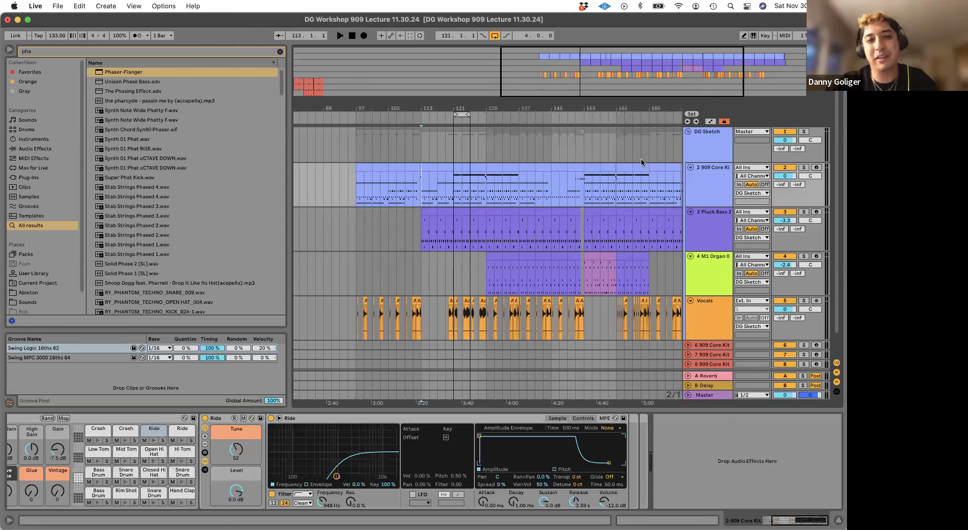
scroll(448, 169, up, 5)
scroll(448, 168, up, 1)
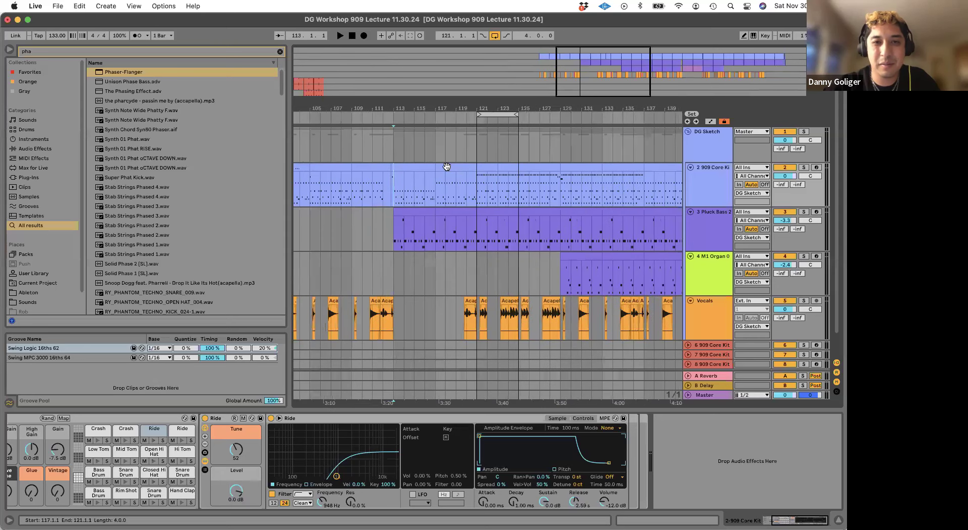
click(448, 169)
key(super+l)
key(space)
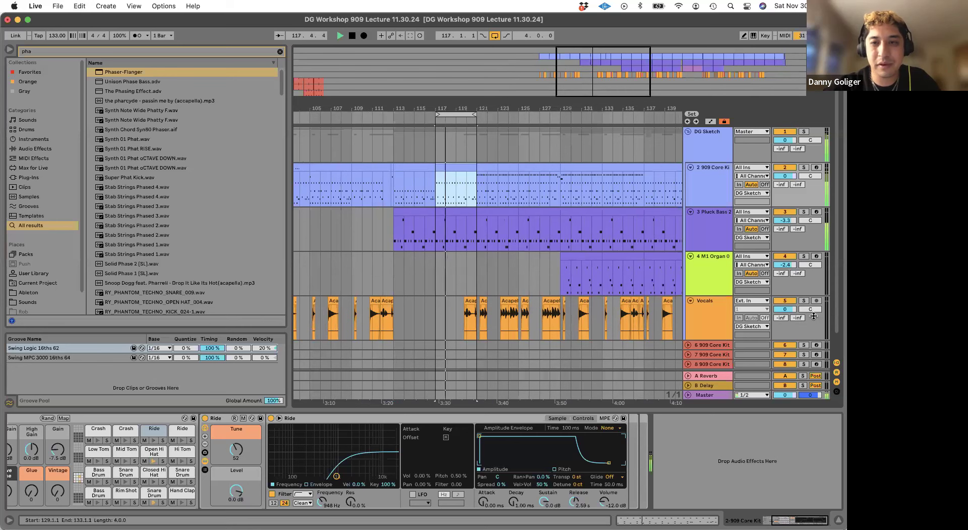
- Open the looped drum clip at bar 117 and add Low Tom notes at 1.2.4, 1.4.2 and 1.4.3
key(space)
double_click(445, 174)
scroll(266, 417, down, 1)
double_click(236, 374)
key(space)
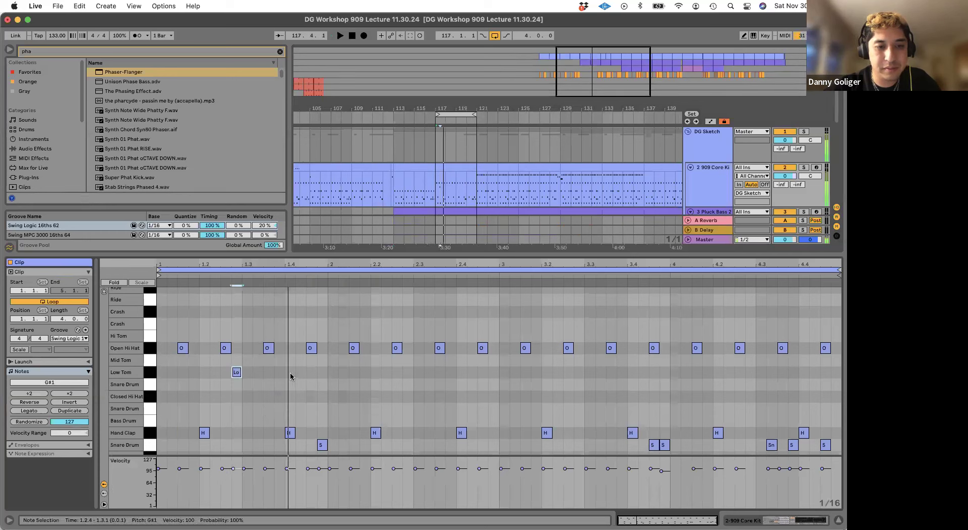
double_click(291, 374)
double_click(301, 373)
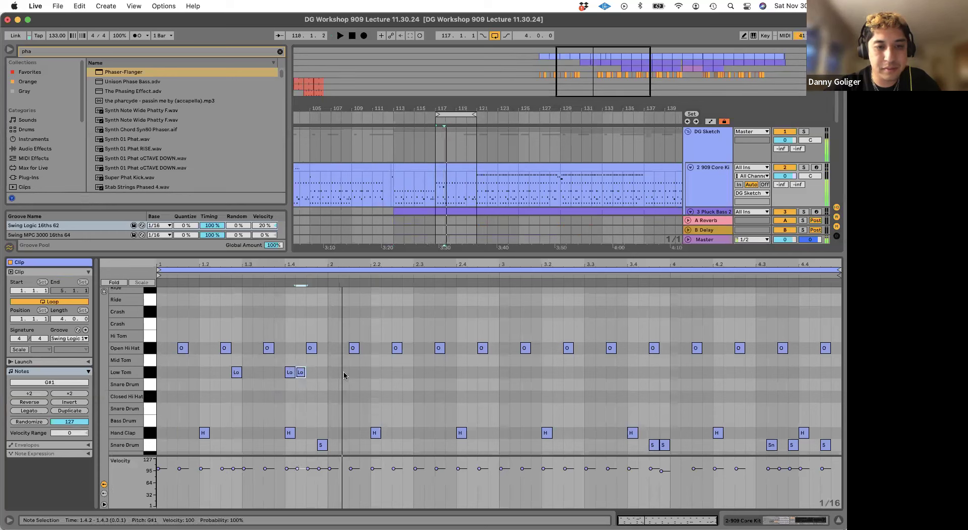
drag(291, 373, 321, 376)
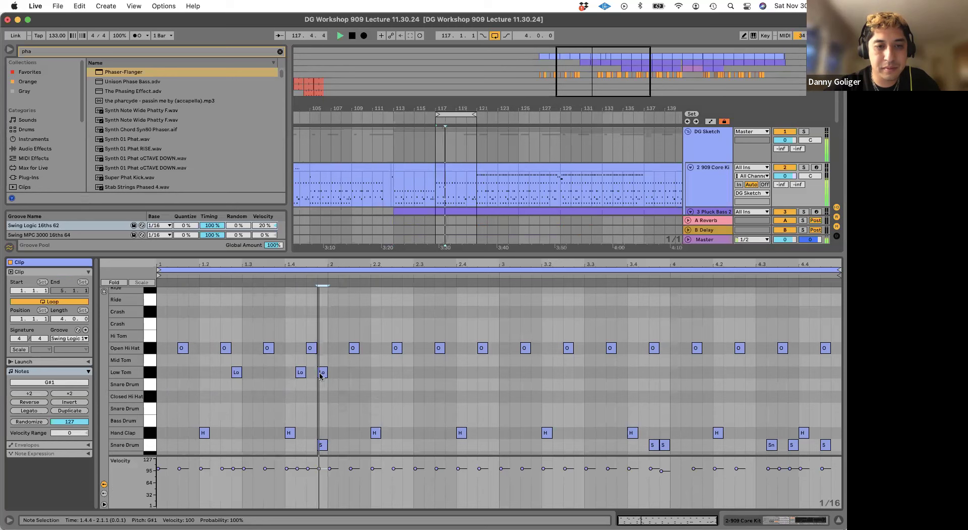
key(Left)
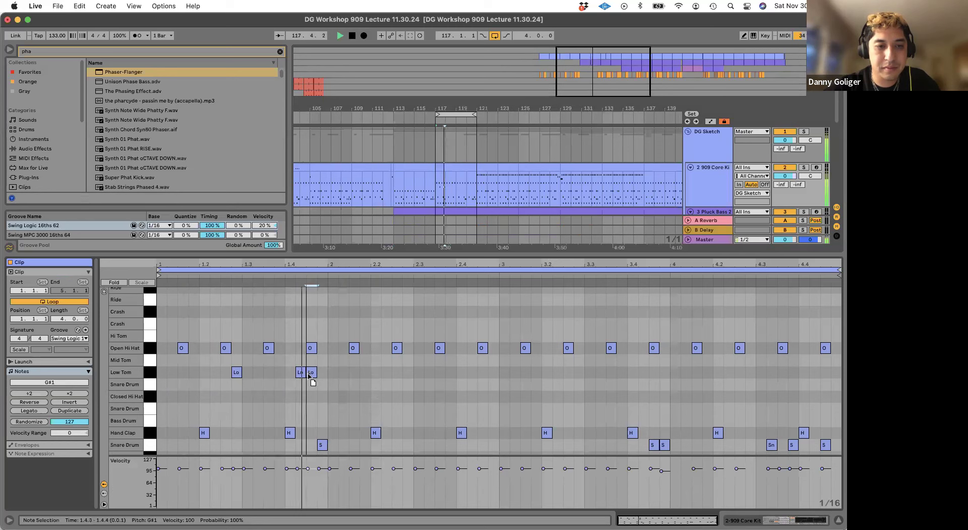
- Duplicate the Low Tom notes three times to fill the four-bar clip, and play the loop
click(129, 371)
key(super+d)
key(super+d)
key(super+d)
key(space)
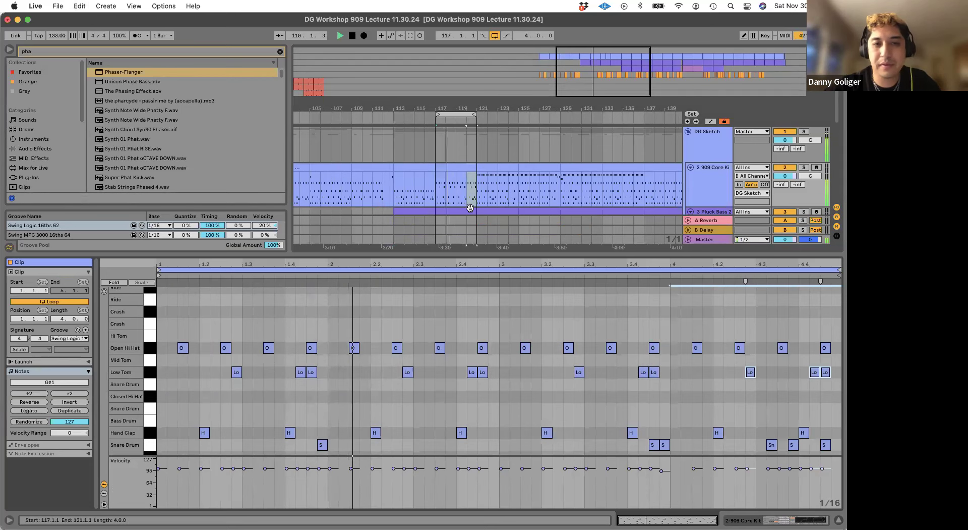
- Stop the loop playback and select bars 117 to 121 on the 2 909 Core Kit track
click(470, 196)
key(space)
click(455, 171)
double_click(455, 171)
double_click(455, 170)
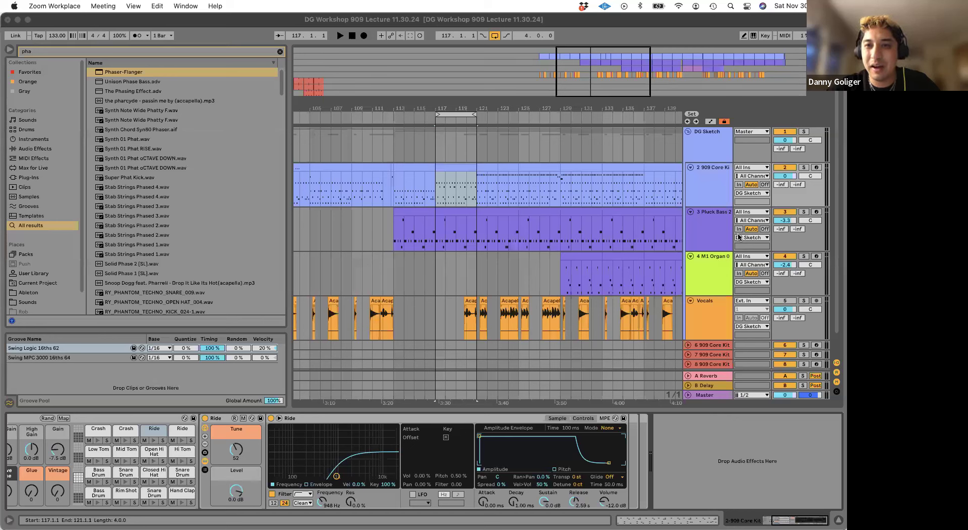
- Solo the 2 909 Core Kit, 3 Pluck Bass and 4 M1 Organ tracks together
click(822, 441)
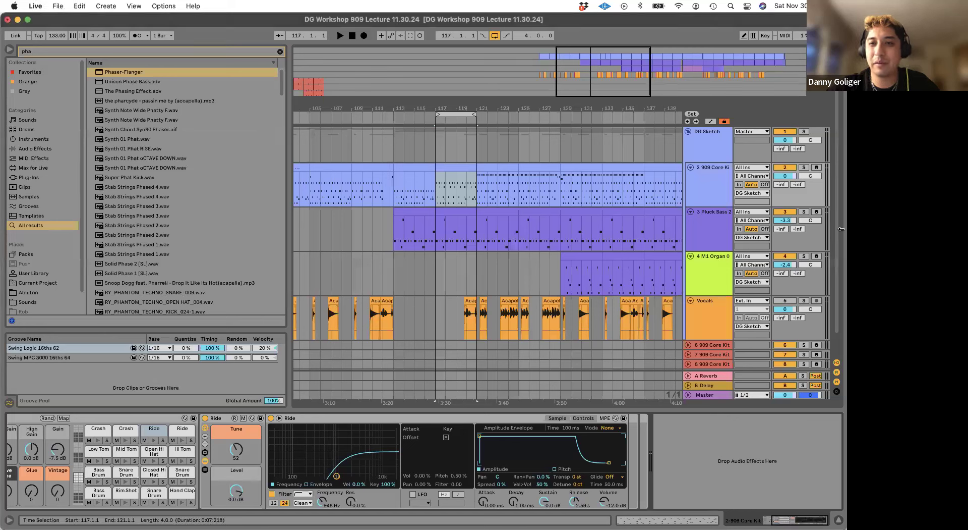
click(804, 167)
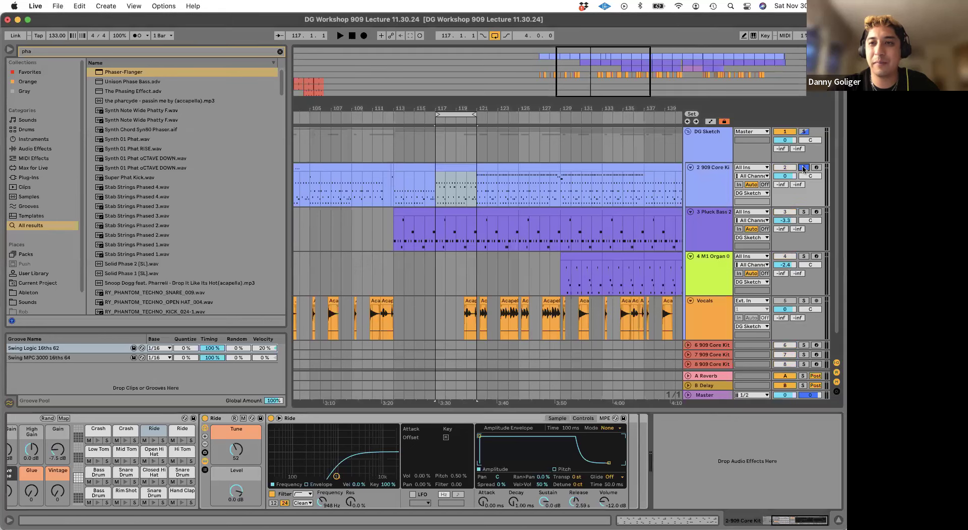
click(804, 212)
click(804, 256)
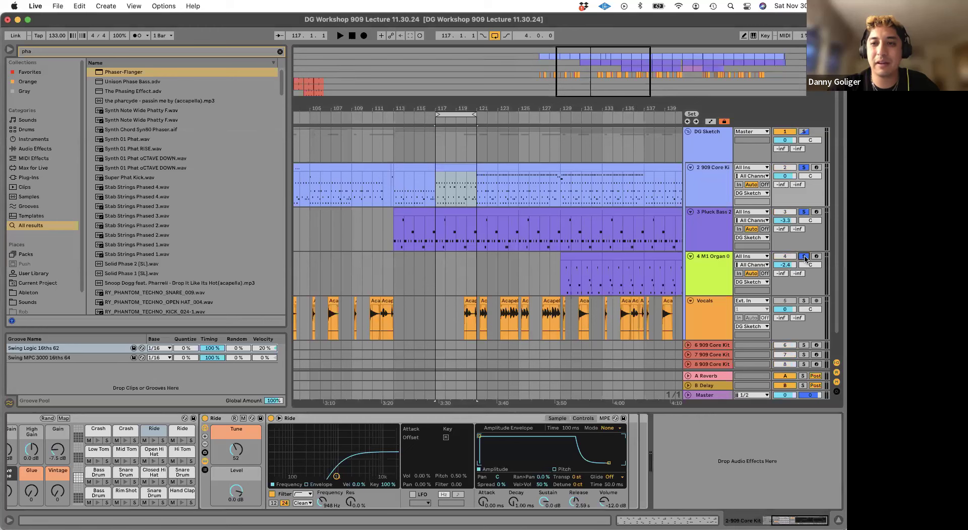
- Clear the combined solo, and solo the 2 909 Core Kit and 3 Pluck Bass tracks one at a time
click(804, 256)
click(804, 168)
click(804, 168)
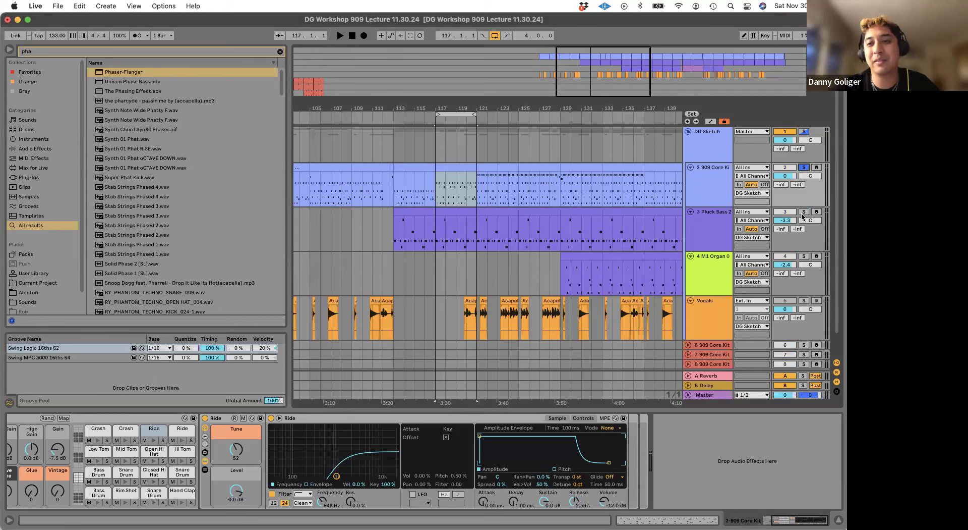
click(803, 213)
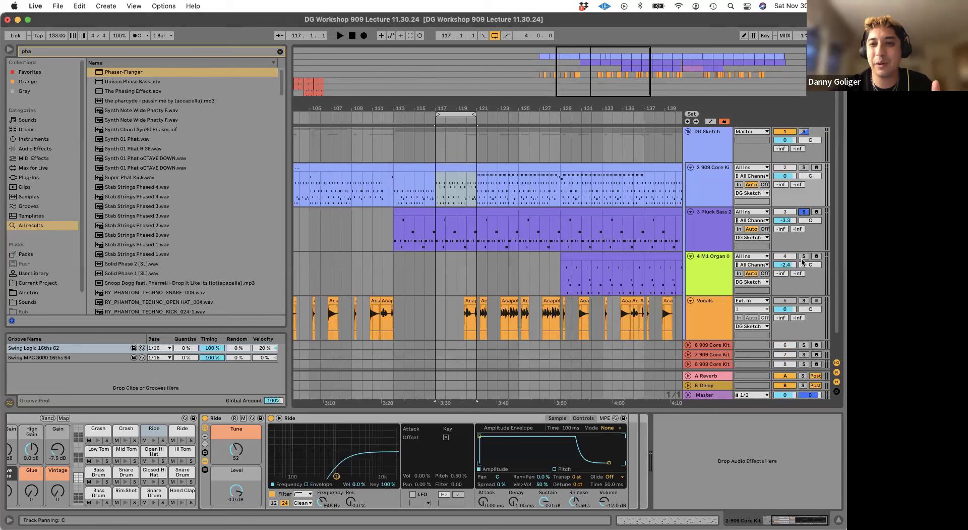
click(803, 167)
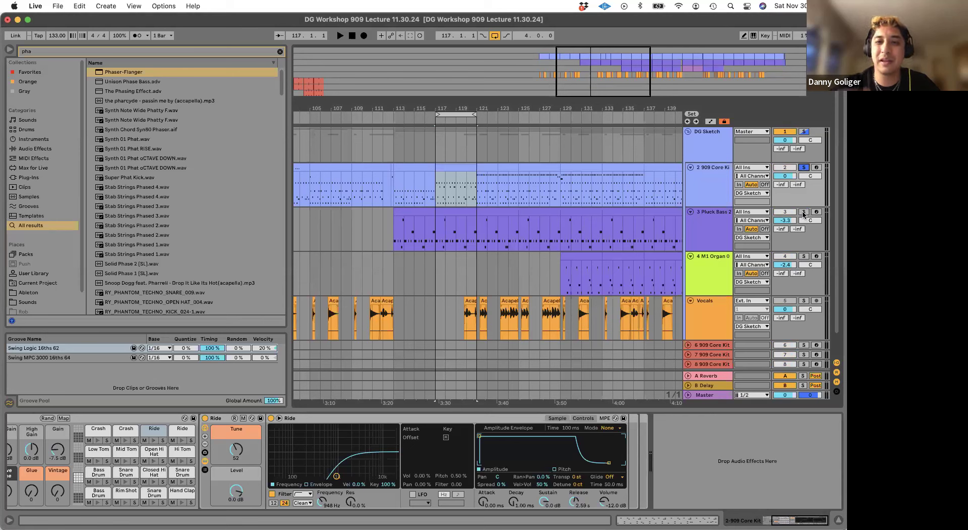
click(804, 167)
- Look over the Audio preferences and close them, and switch to Zoom Workplace
key(super+comma)
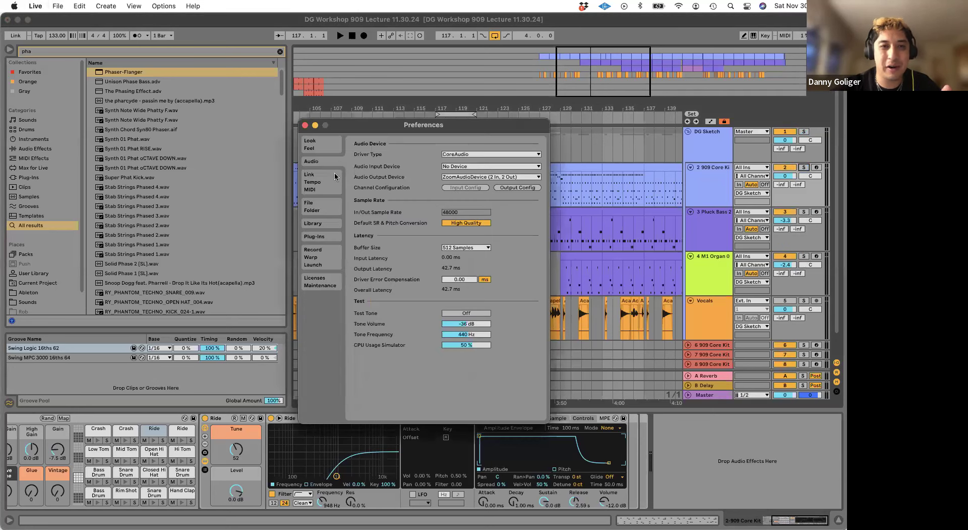
click(305, 125)
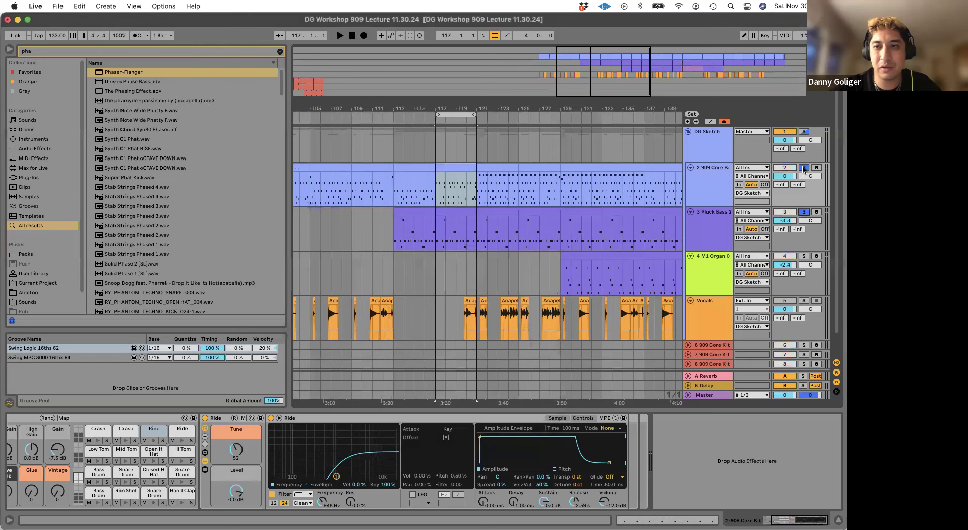
key(super+Tab)
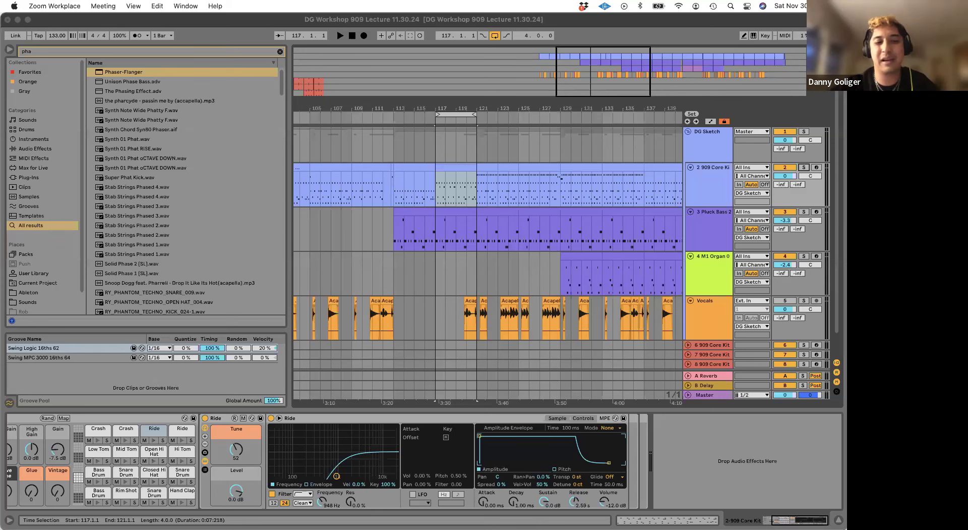
- Return to Ableton Live, move the four-bar loop to bars 137 to 141 and play it
click(434, 170)
scroll(434, 170, down, 2)
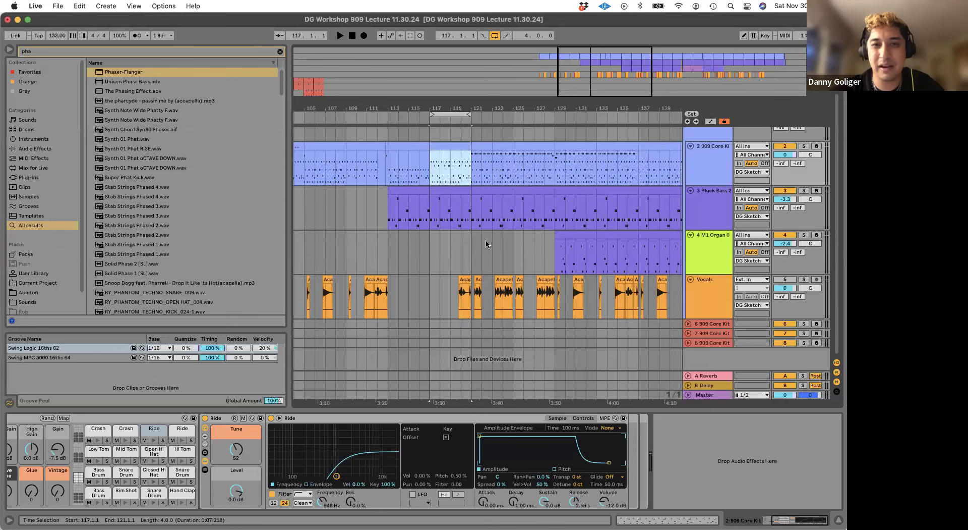
click(434, 171)
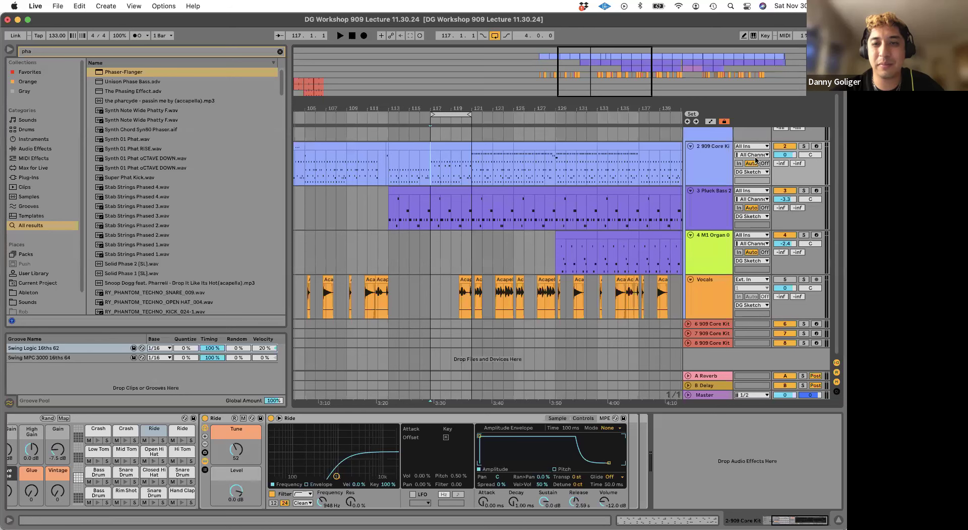
drag(446, 115, 658, 115)
key(space)
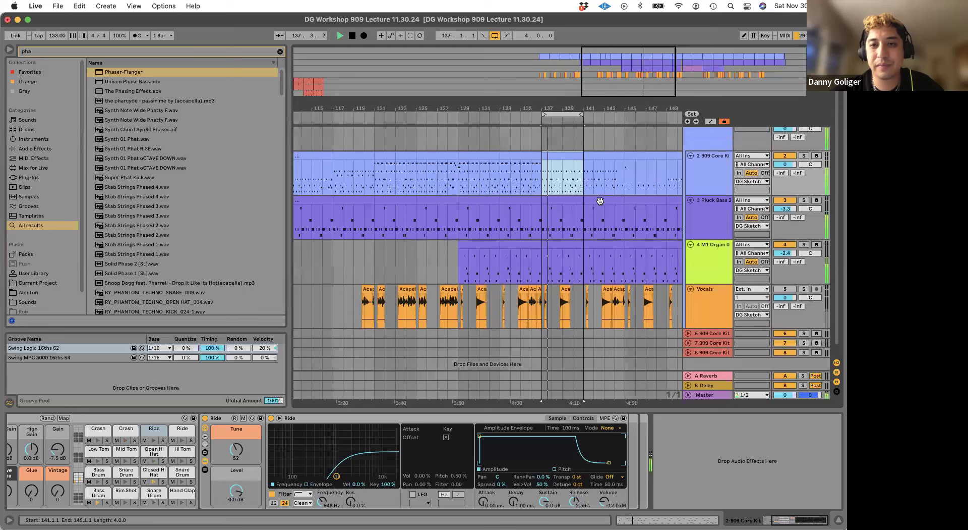
click(616, 301)
scroll(616, 301, right, 5)
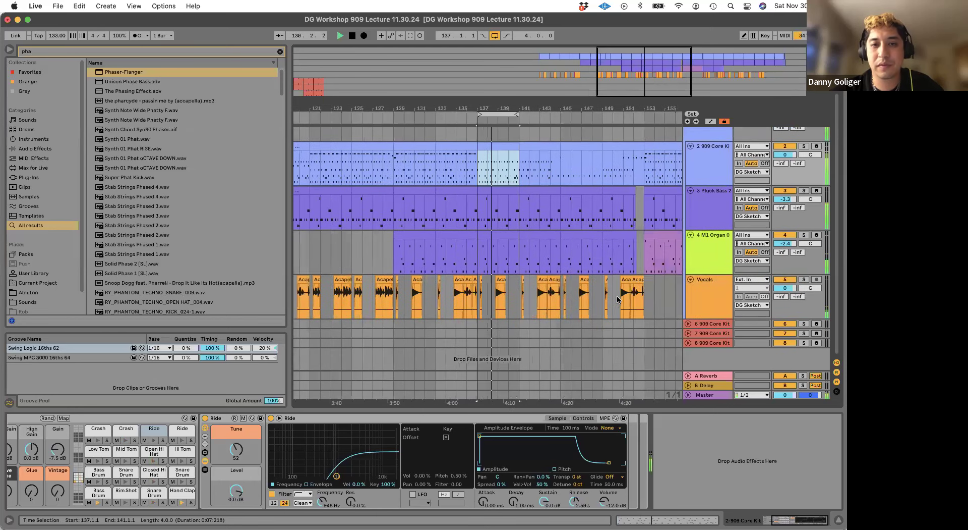
- Mute the 4 M1 Organ track, and play the loop with the Vocals selected from bar 137 to 141
key(space)
click(499, 247)
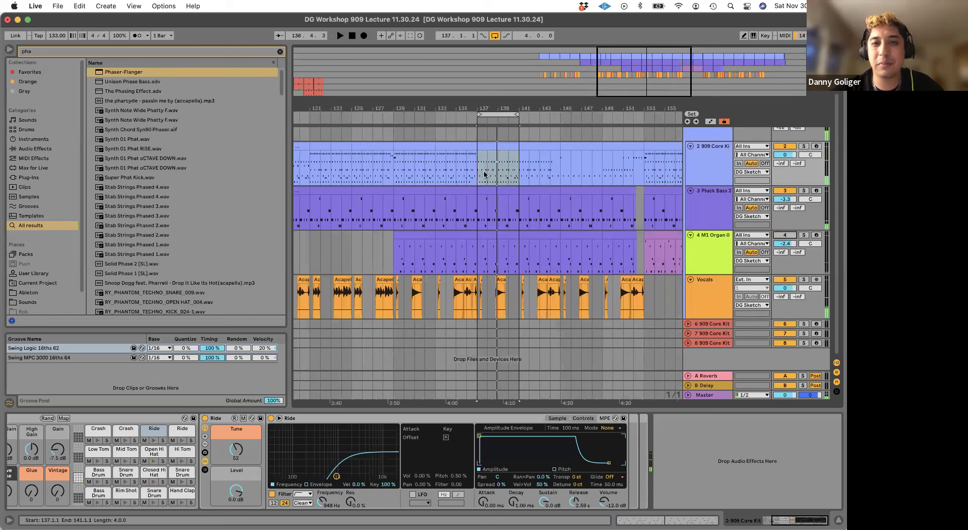
drag(484, 169, 520, 169)
drag(478, 305, 520, 303)
key(space)
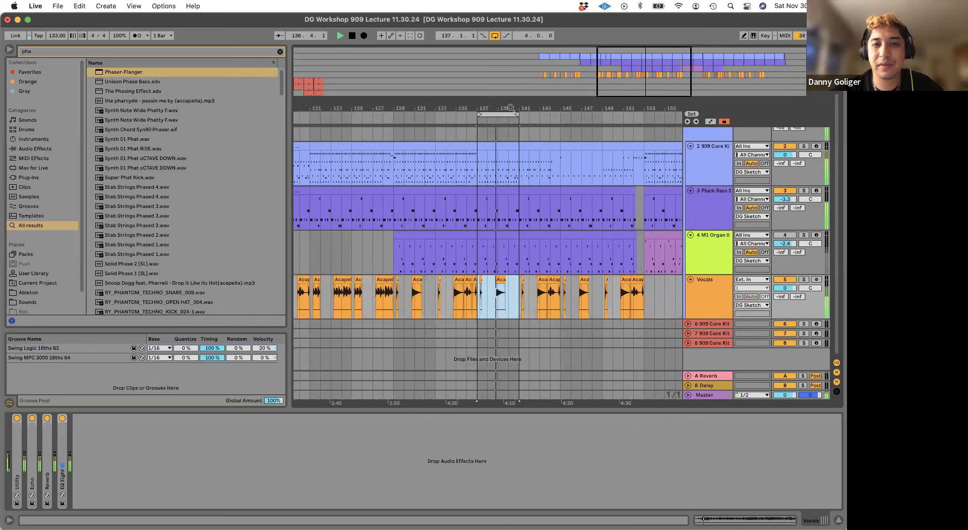
- Move the four-bar loop back to bars 121 to 125 and play it with the organ muted
drag(505, 114, 415, 122)
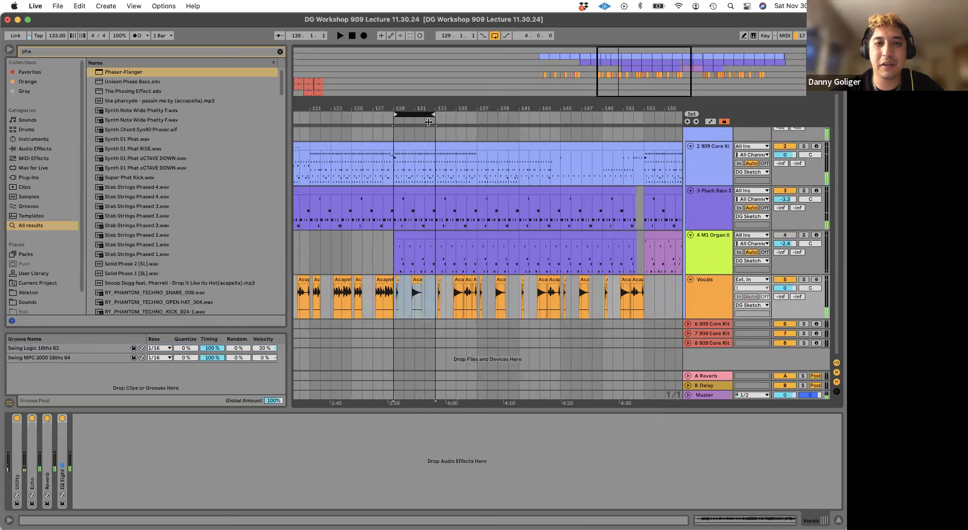
click(439, 258)
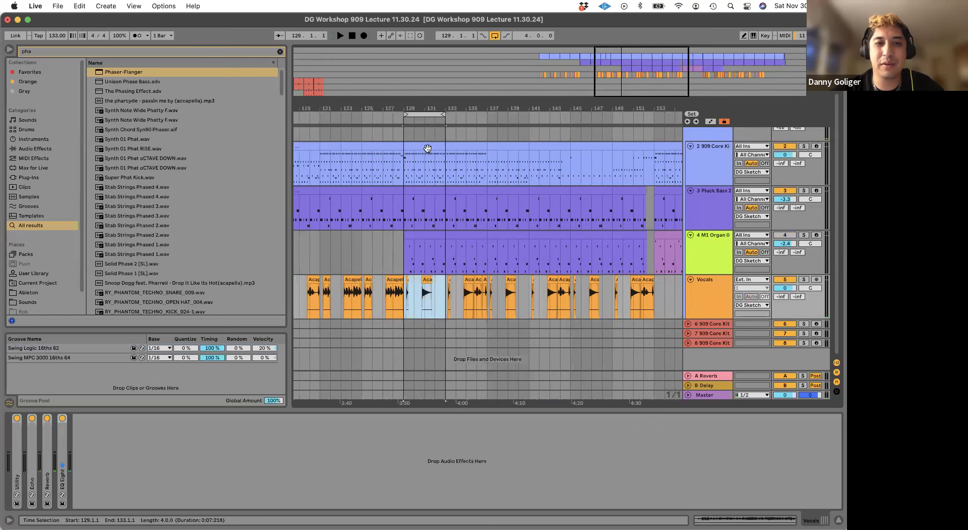
drag(419, 116, 347, 116)
key(space)
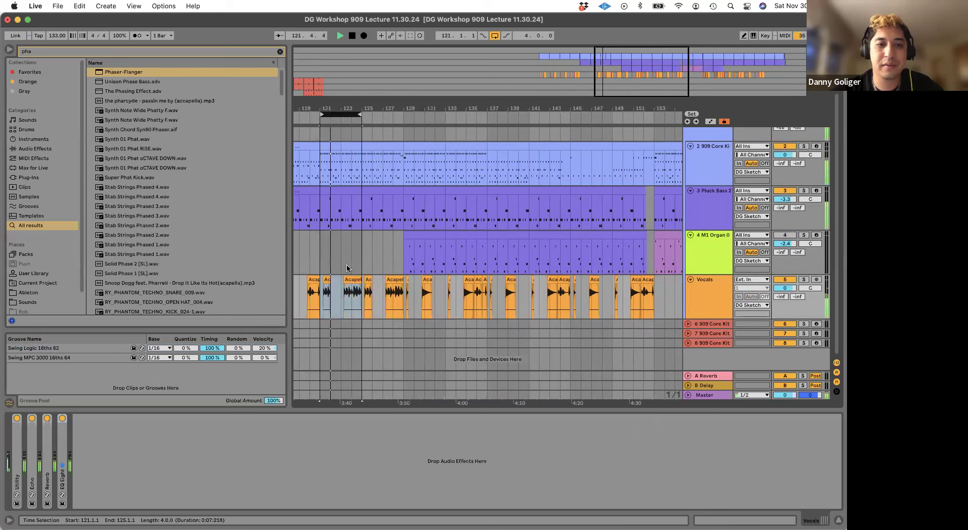
click(395, 253)
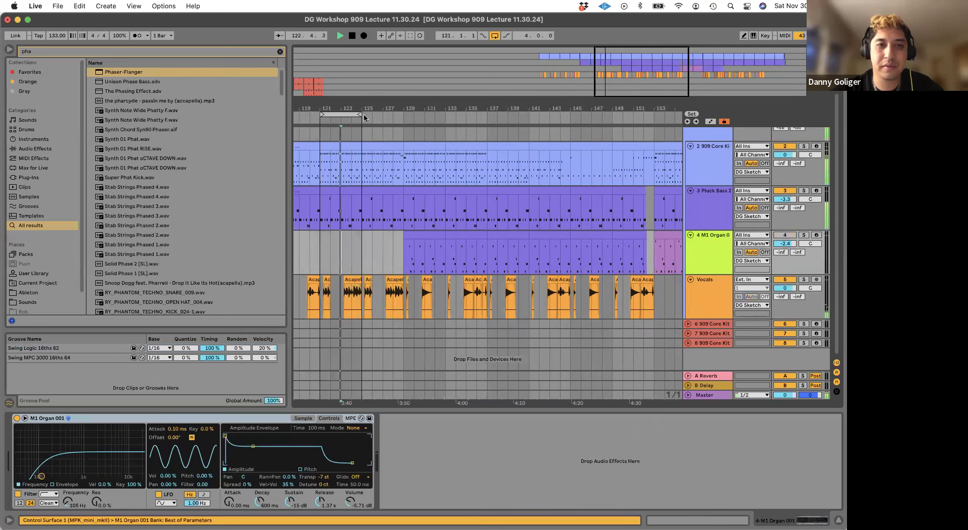
scroll(379, 253, left, 5)
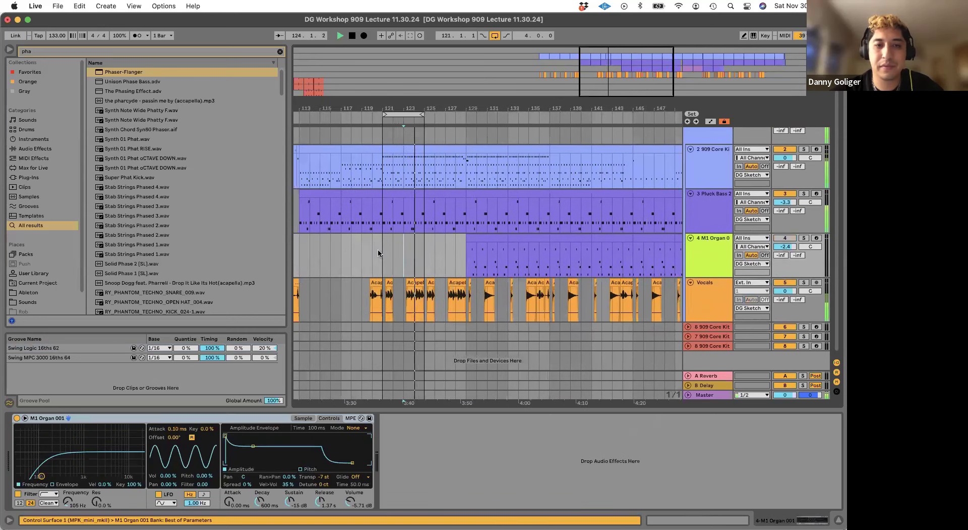
scroll(379, 253, left, 2)
key(space)
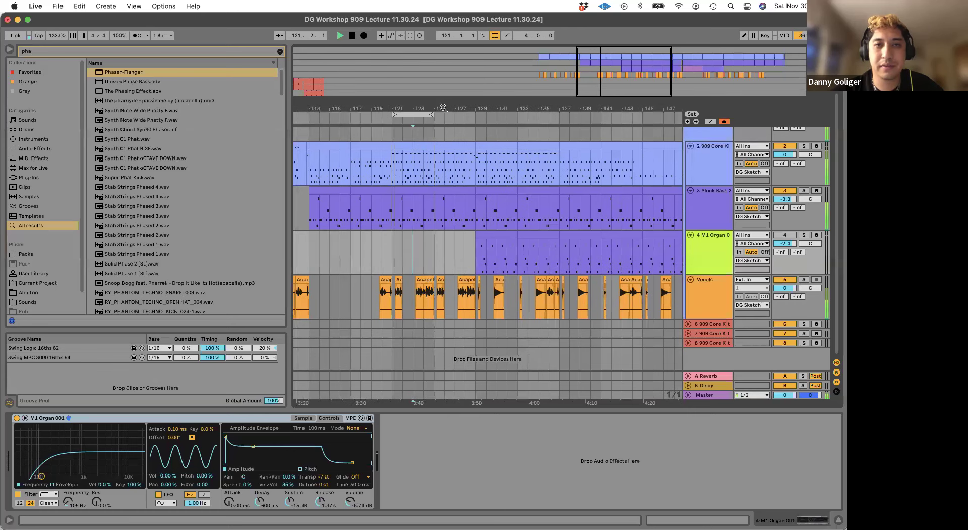
- Move the loop to bars 129 to 133, and play it with the 4 M1 Organ track reactivated
drag(427, 123, 470, 115)
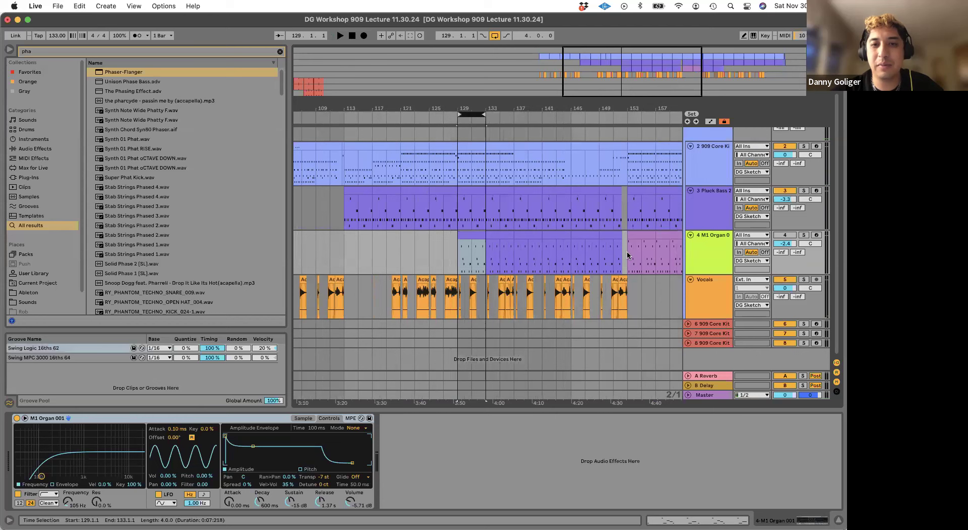
drag(458, 292, 484, 291)
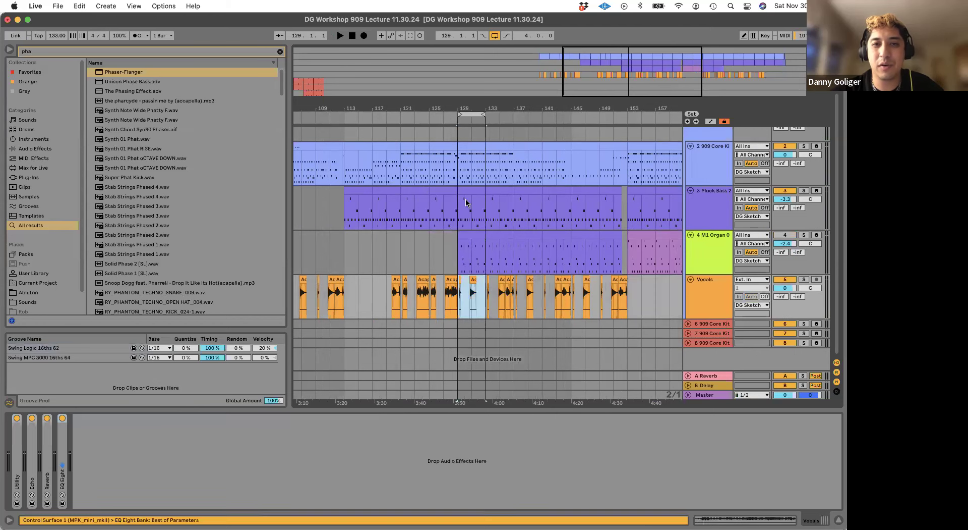
click(457, 257)
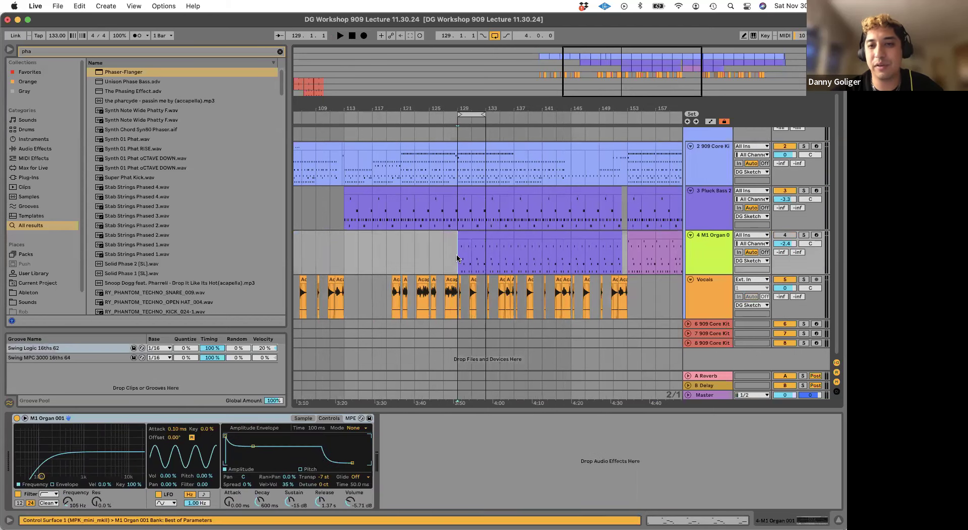
click(782, 235)
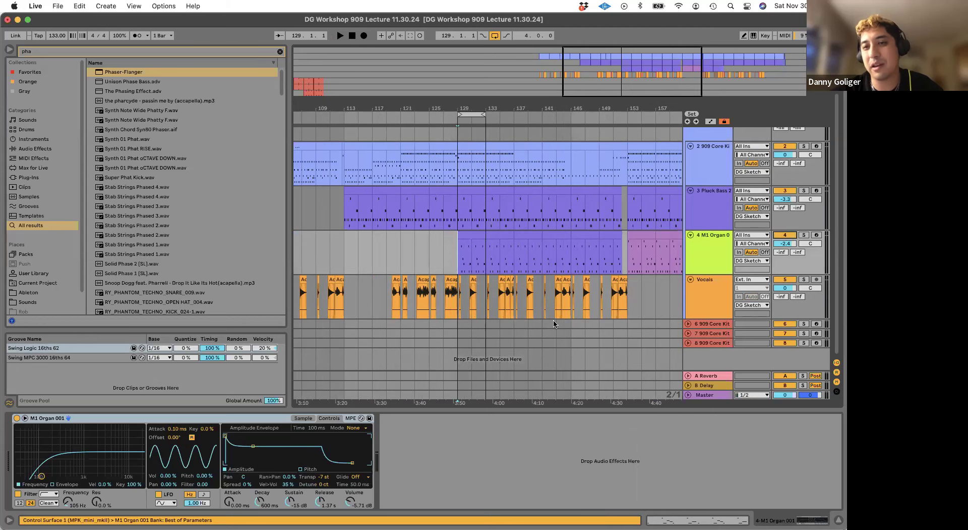
key(space)
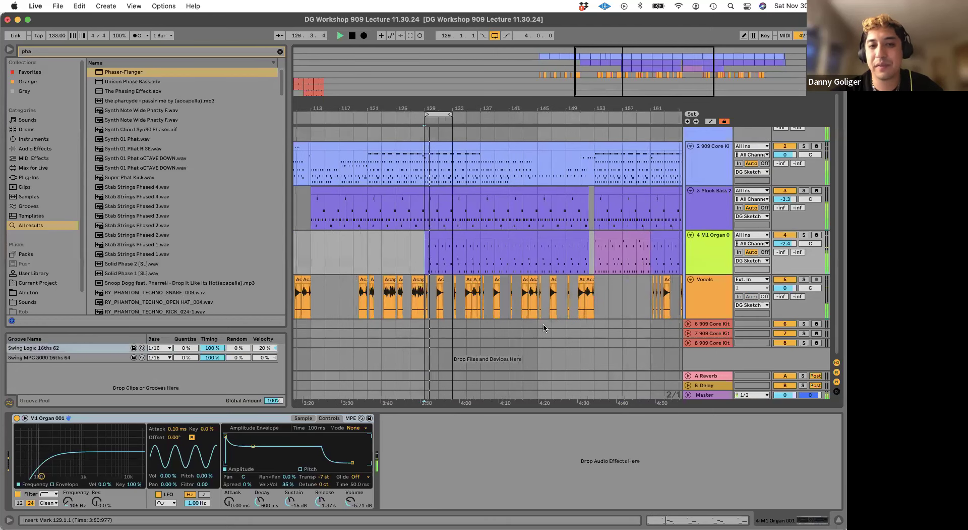
key(space)
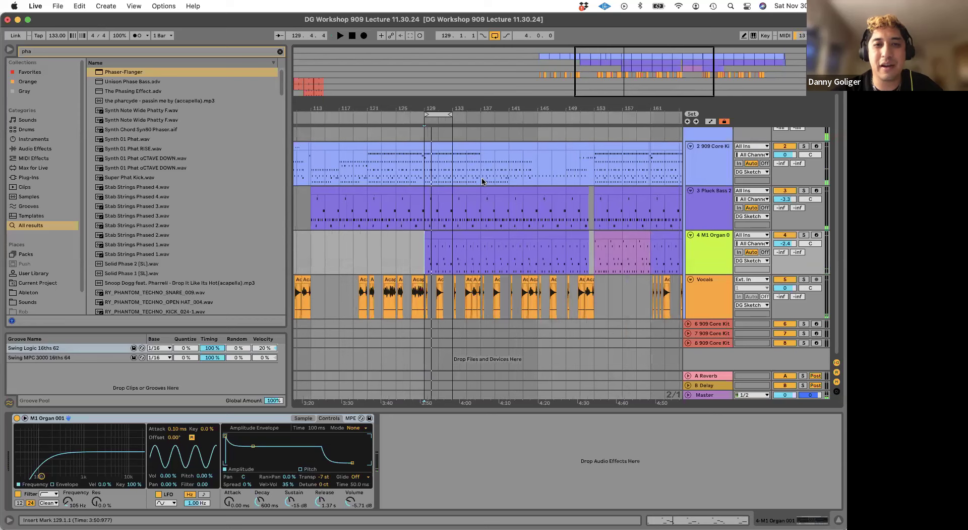
- Copy bars 125 to 137 of the drum, bass, organ and vocal tracks and paste them at bar 199
shift+click(482, 182)
key(shift+Down)
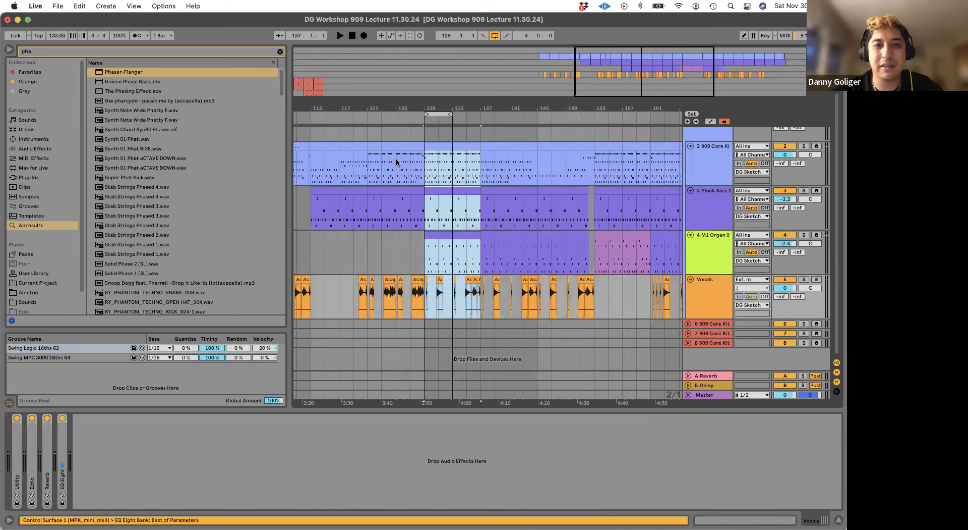
shift+click(397, 162)
key(super+z)
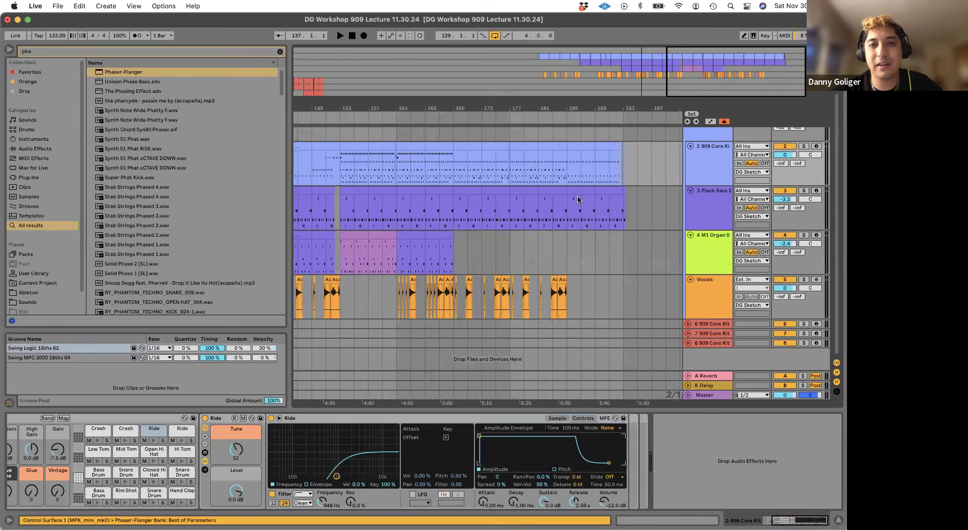
click(666, 170)
key(super+v)
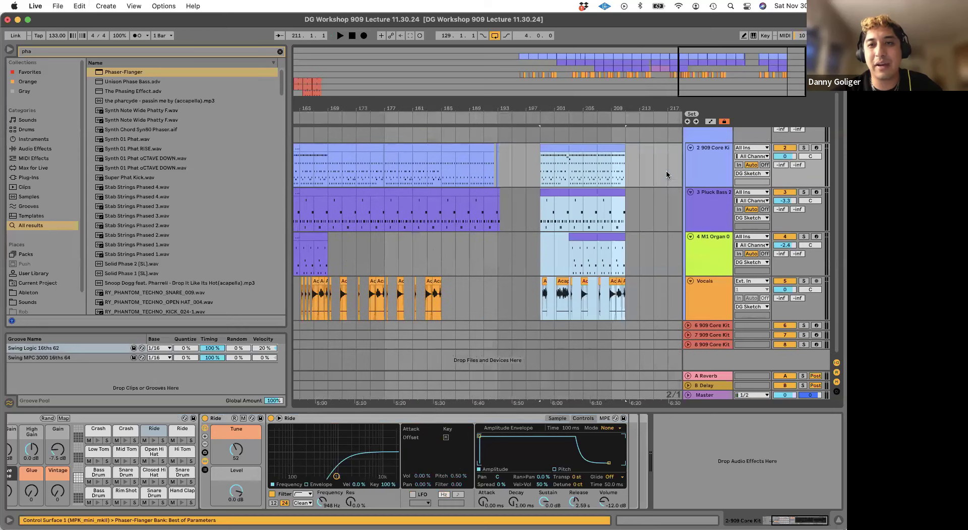
- Cut the pasted section from bar 207 to 211 across all four tracks and paste it at bar 213
click(585, 152)
drag(598, 151, 626, 151)
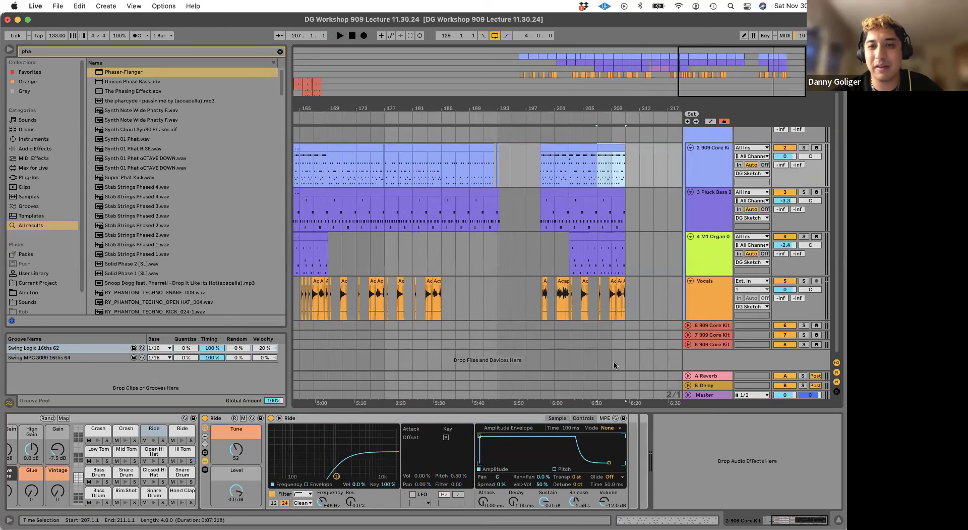
shift+click(627, 311)
key(Delete)
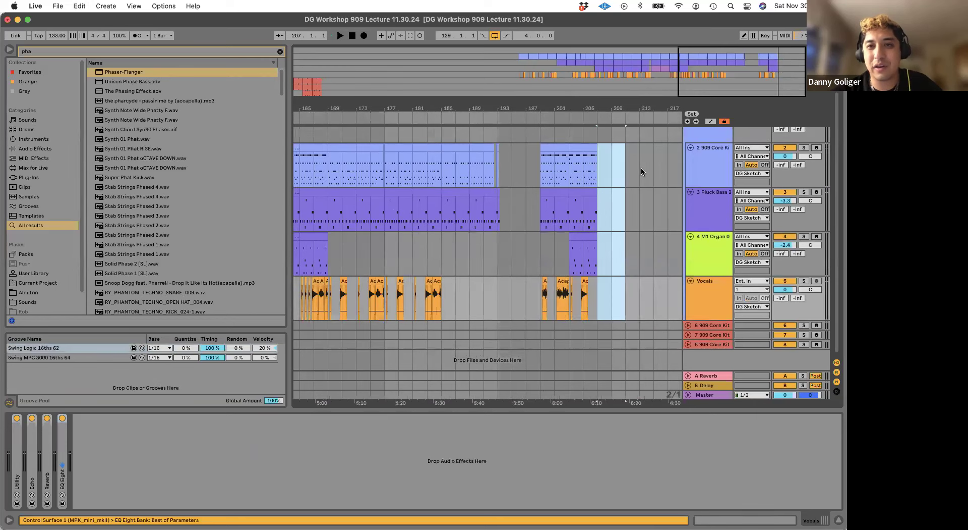
click(640, 172)
key(super+v)
- Move the pasted section at bars 203 to 207 to bar 205 across all four tracks, leaving three separate blocks
mouse_move(569, 173)
mouse_down()
mouse_move(605, 268)
mouse_move(598, 317)
mouse_up()
drag(588, 153, 569, 305)
drag(581, 159, 616, 301)
drag(642, 178, 631, 299)
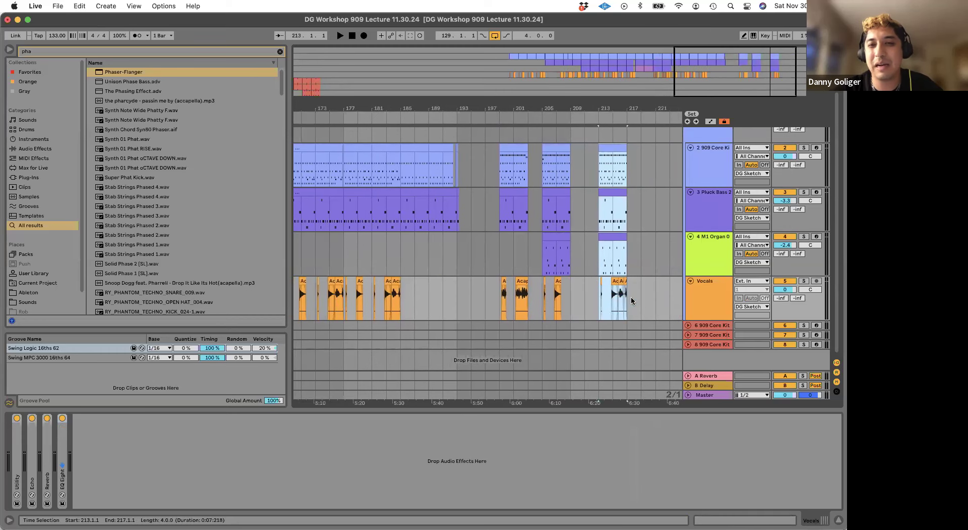
scroll(631, 298, right, 2)
drag(548, 180, 550, 179)
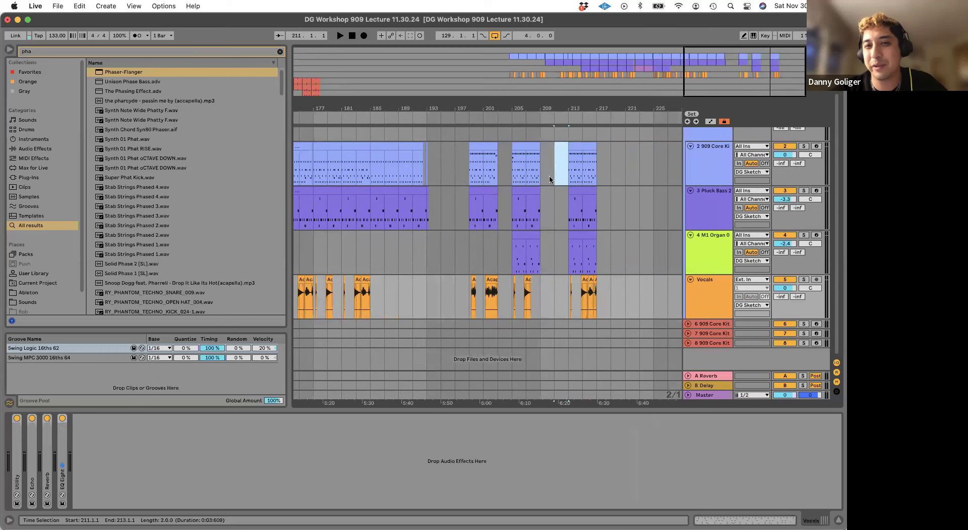
- Select the four-bar block from bar 199 to 203 across the drum, bass, organ and vocal tracks
click(469, 179)
drag(490, 303, 501, 315)
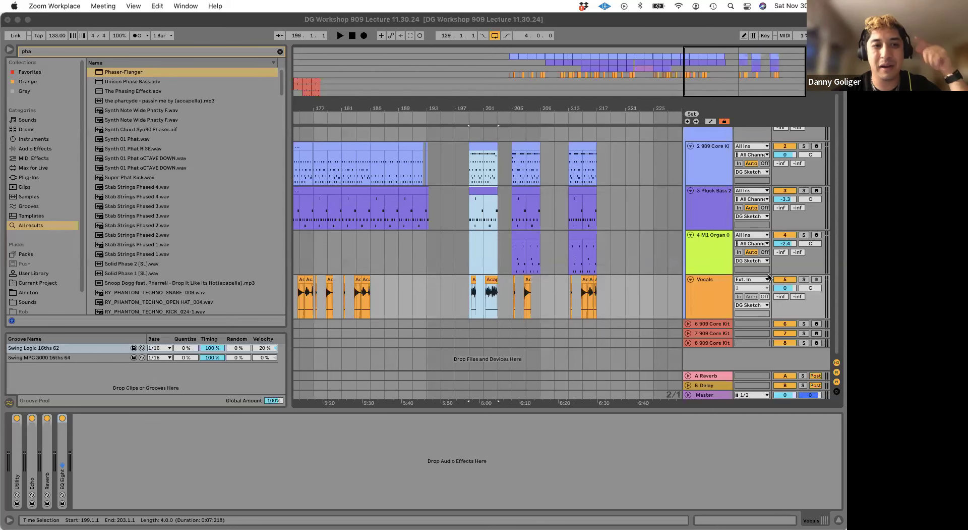
click(552, 108)
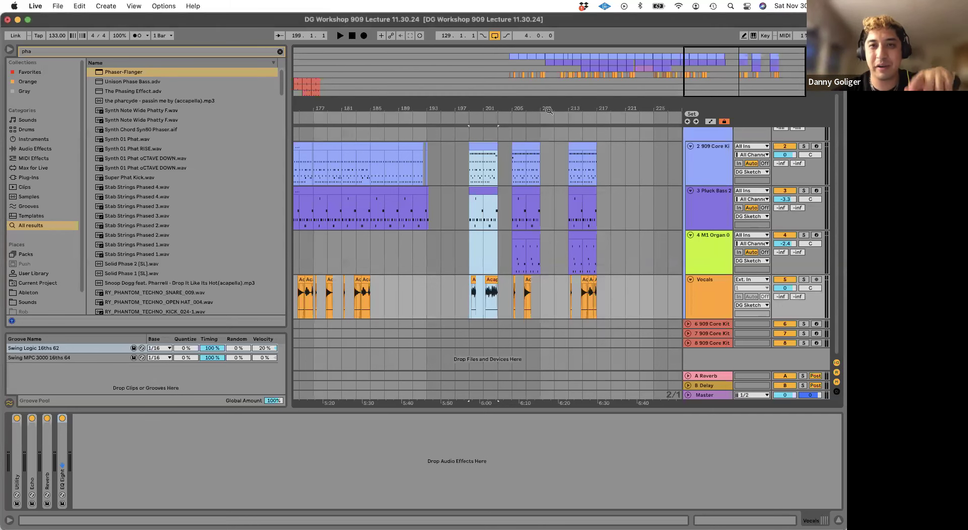
- Collapse the DG Sketch group in the arrangement
drag(549, 110, 325, 162)
click(324, 160)
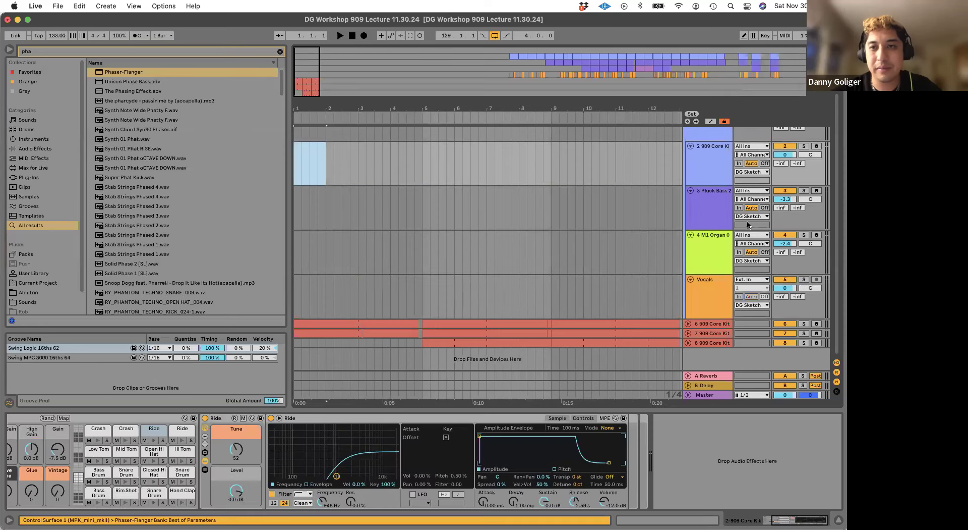
scroll(690, 136, up, 2)
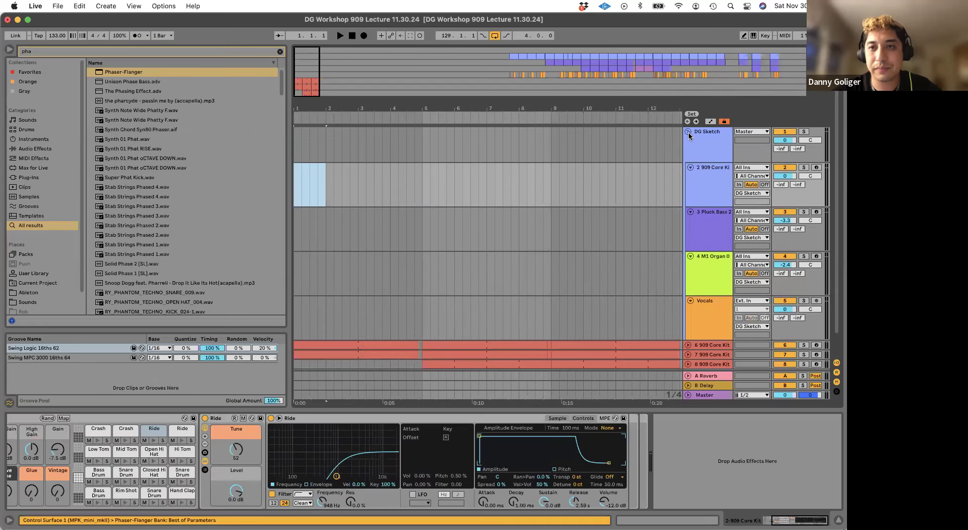
click(688, 131)
drag(564, 108, 526, 114)
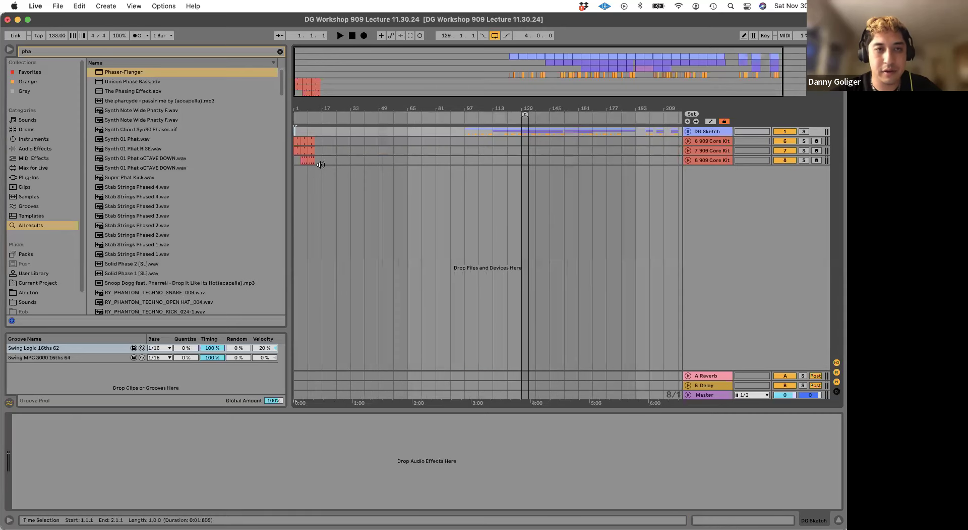
- Insert a one-bar MIDI clip at bar 17 on the 6 909 Core Kit track with a bass drum on all four beats
drag(298, 109, 343, 141)
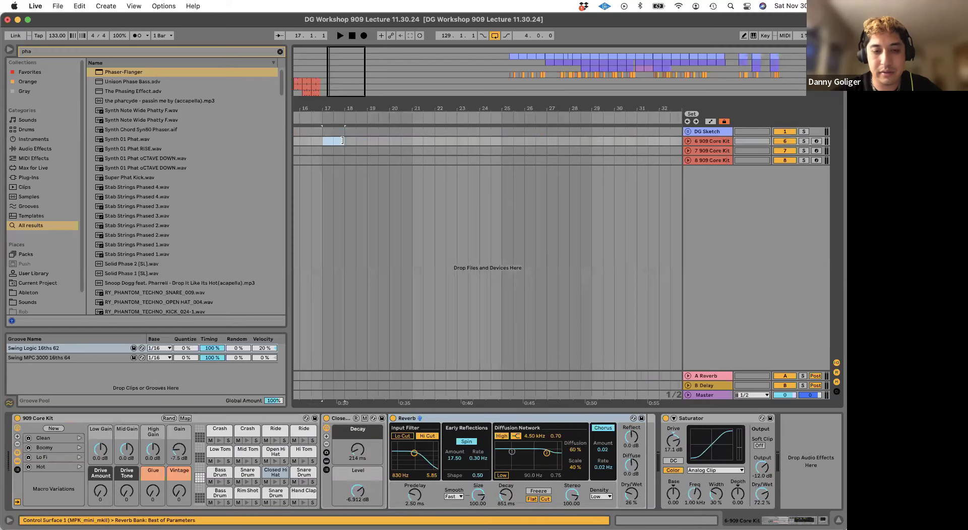
key(super+shift+m)
double_click(170, 451)
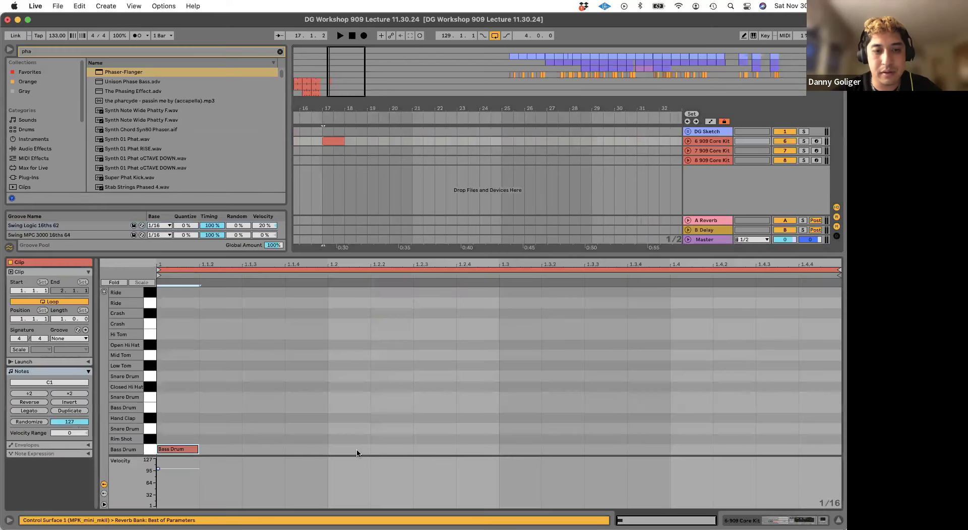
double_click(358, 451)
double_click(521, 449)
double_click(695, 450)
- Add rim shots at 1.3, 1.3.3, 1.3.4 and 1.4.3 of the new clip
double_click(517, 430)
click(612, 439)
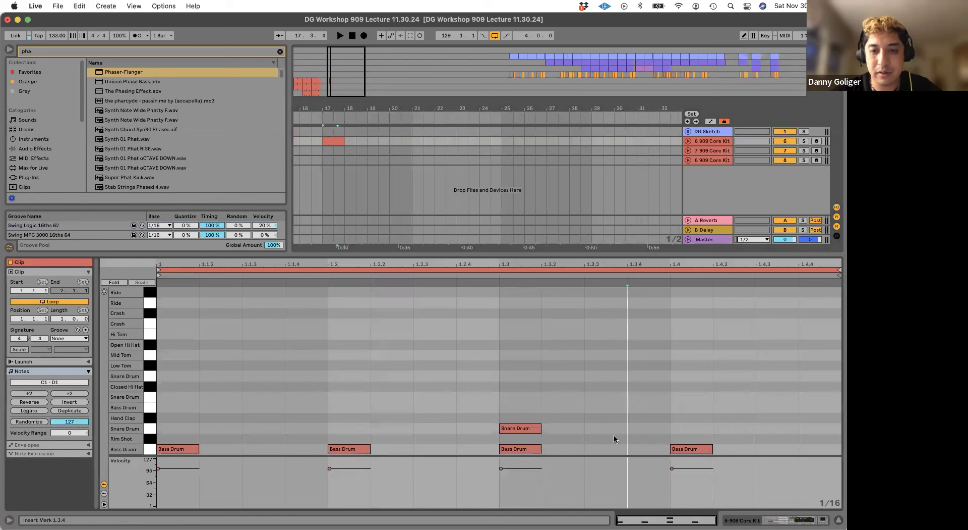
drag(526, 430, 523, 438)
click(613, 441)
double_click(620, 440)
double_click(651, 439)
double_click(776, 440)
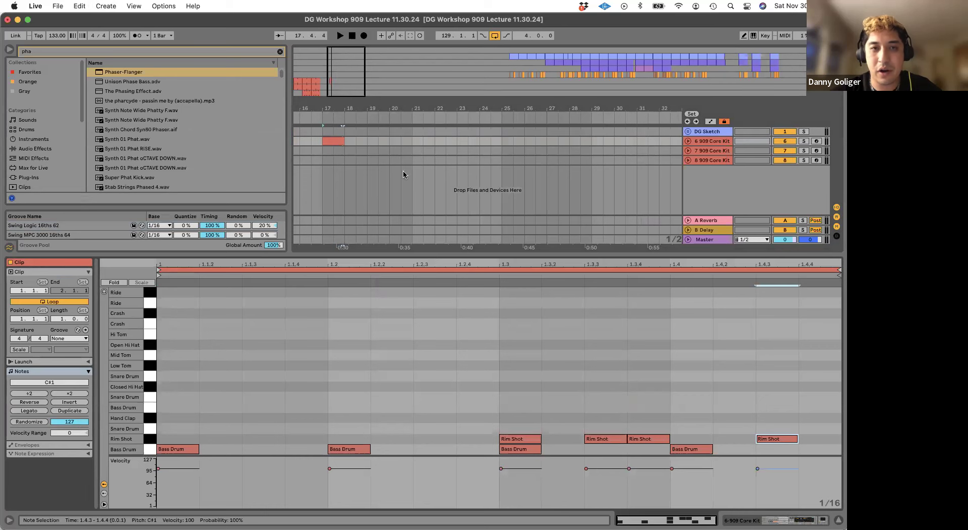
- Extend the drum clip to bar 21, loop bars 17 to 21, and play the pattern
drag(343, 140, 413, 141)
key(space)
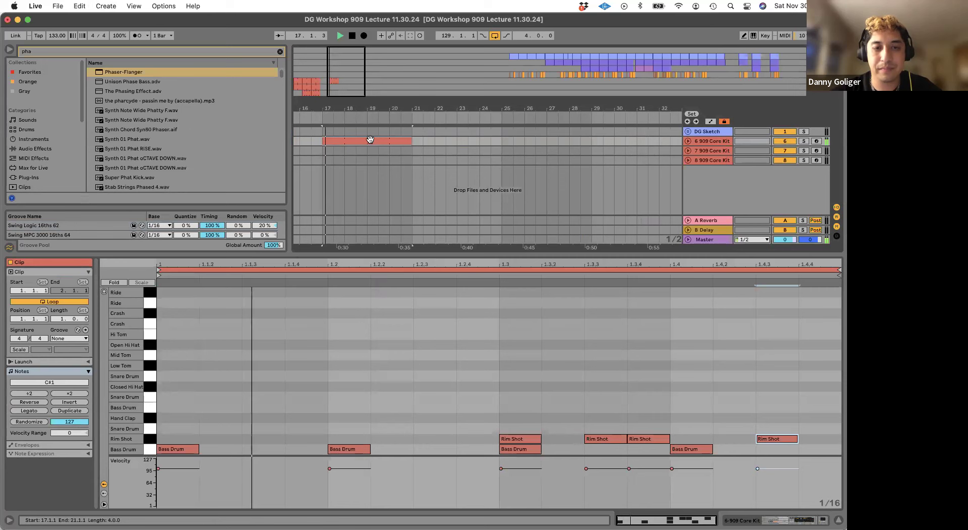
key(super+l)
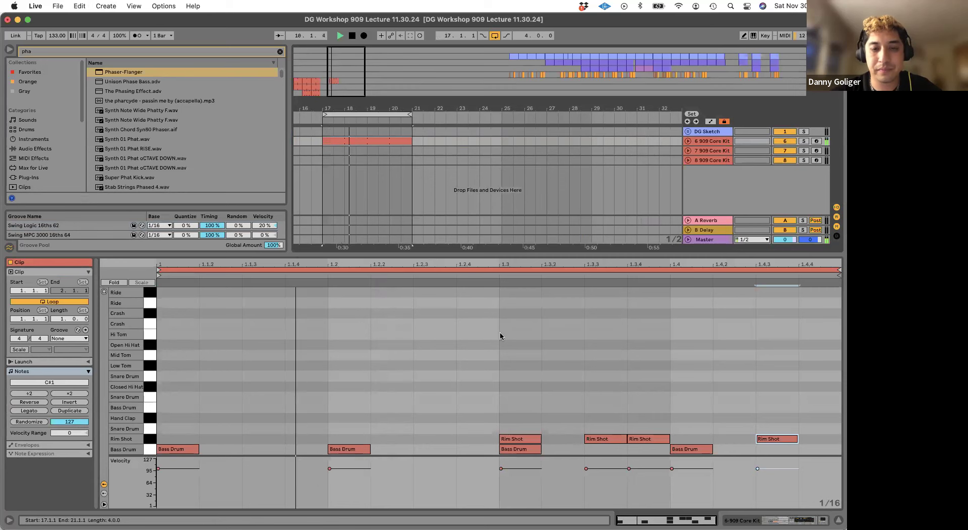
click(343, 404)
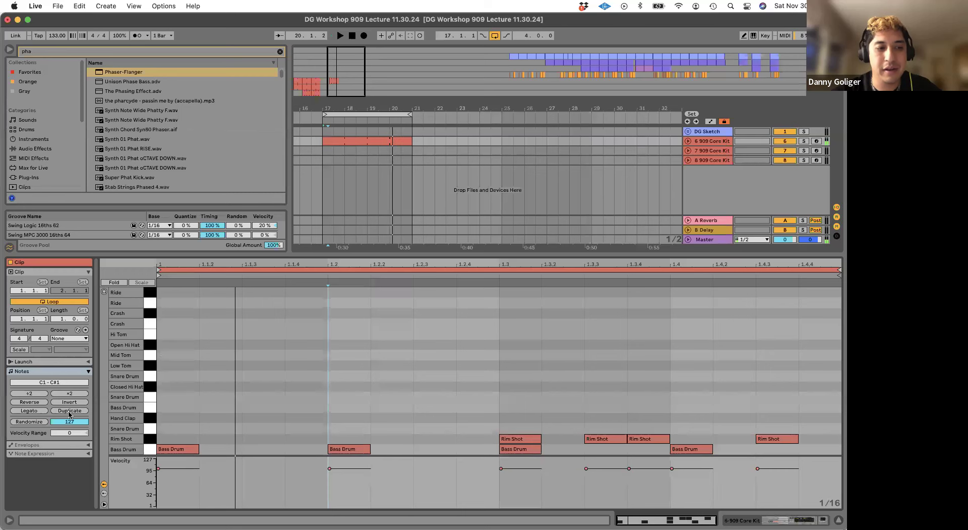
- Duplicate the clip's pattern to two bars, move the 2.3 rim shot to 2.2.4, and delete the rim shots at 2.3.4 and 2.4.3
click(55, 410)
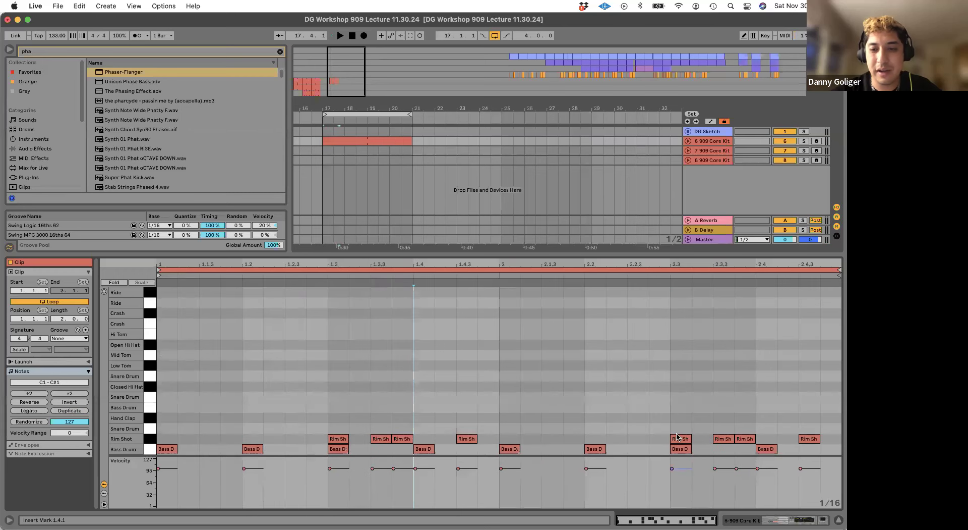
drag(681, 436, 660, 438)
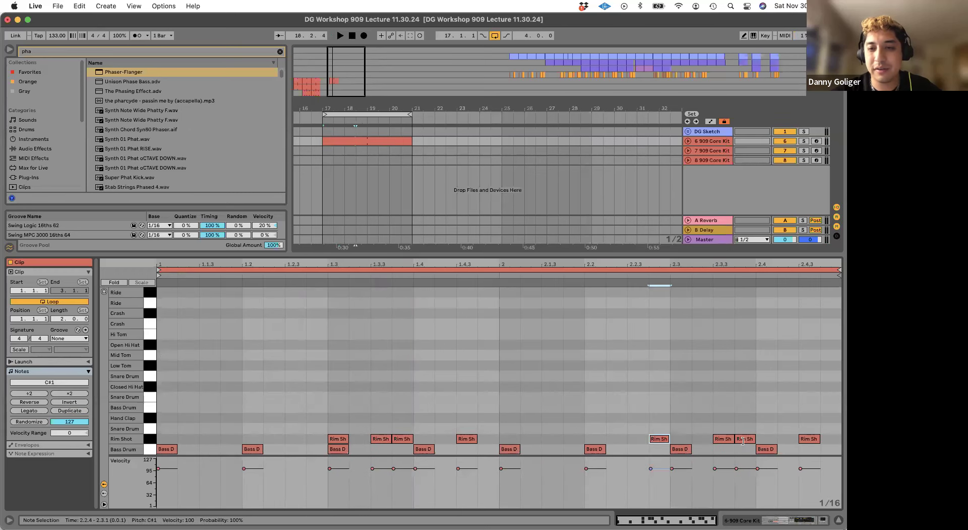
double_click(809, 439)
double_click(746, 438)
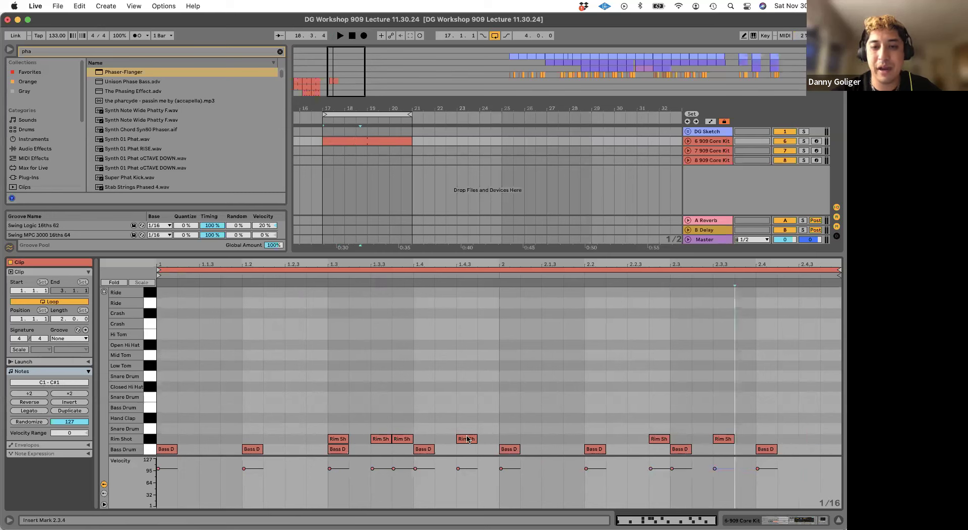
- Play the two-bar bass drum and rim shot pattern, and stop playback
drag(188, 407, 479, 409)
key(space)
click(722, 405)
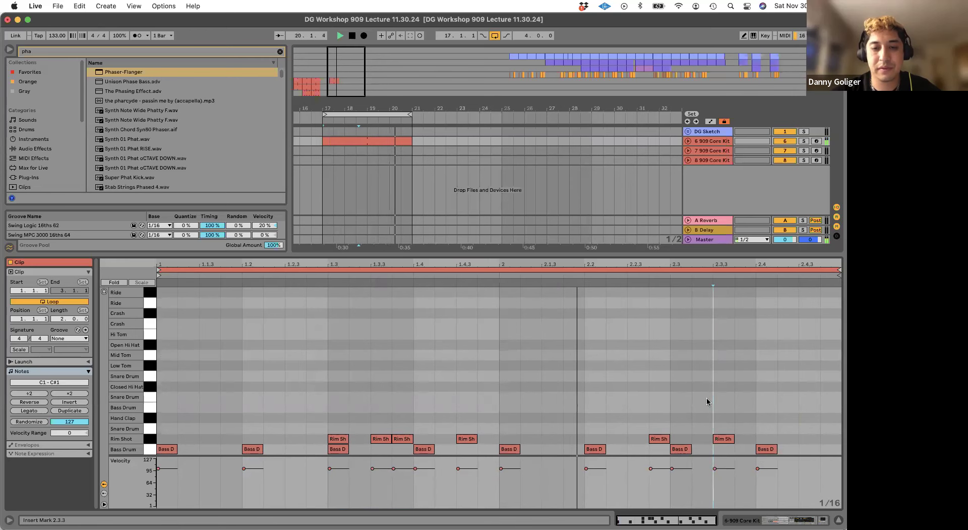
key(space)
- Duplicate the pattern to four bars, replace bar 2's notes with a copy of bar 1's, and play the result
click(69, 410)
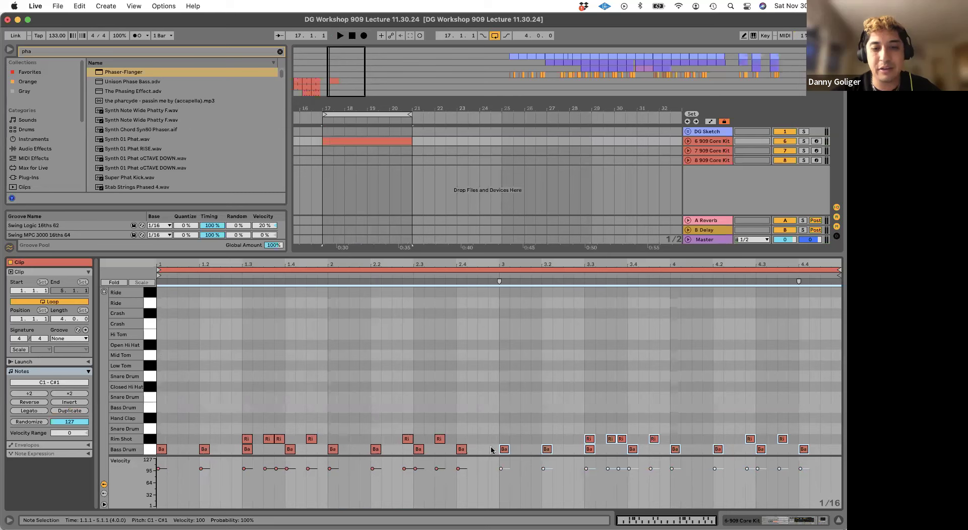
drag(494, 452, 326, 400)
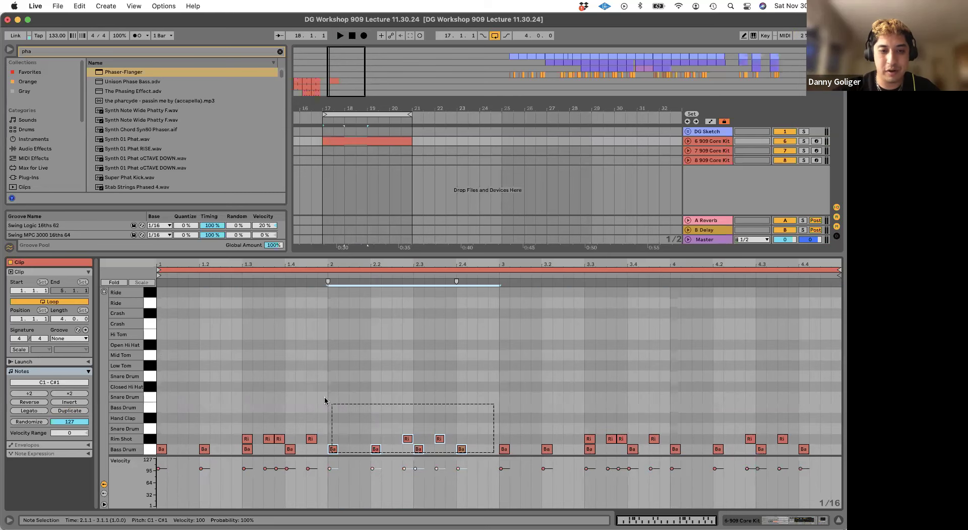
key(Delete)
drag(328, 454, 157, 338)
key(ctrl+d)
key(space)
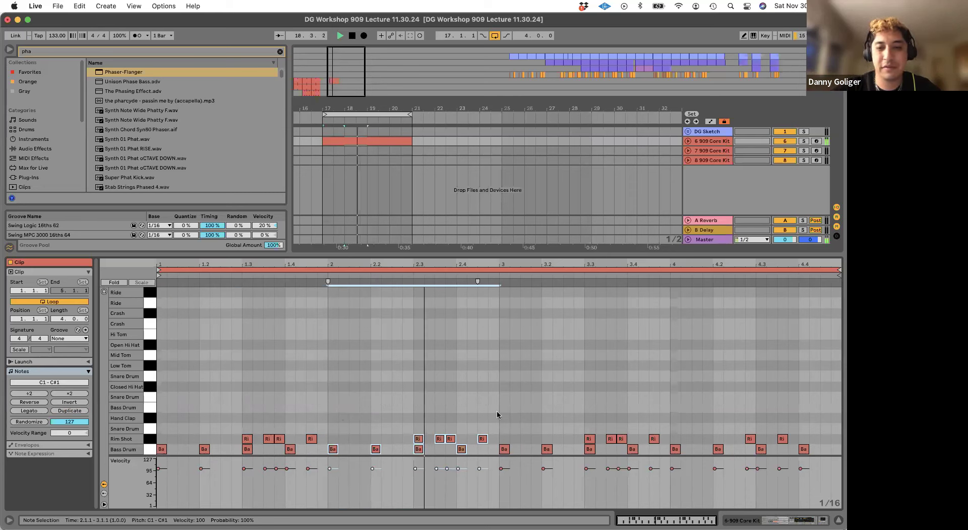
- Add rim shots at 4.3.4, 4.4.2 and 4.4.3 to fill the end of the four-bar pattern
click(669, 410)
double_click(793, 438)
double_click(814, 439)
double_click(826, 438)
click(816, 423)
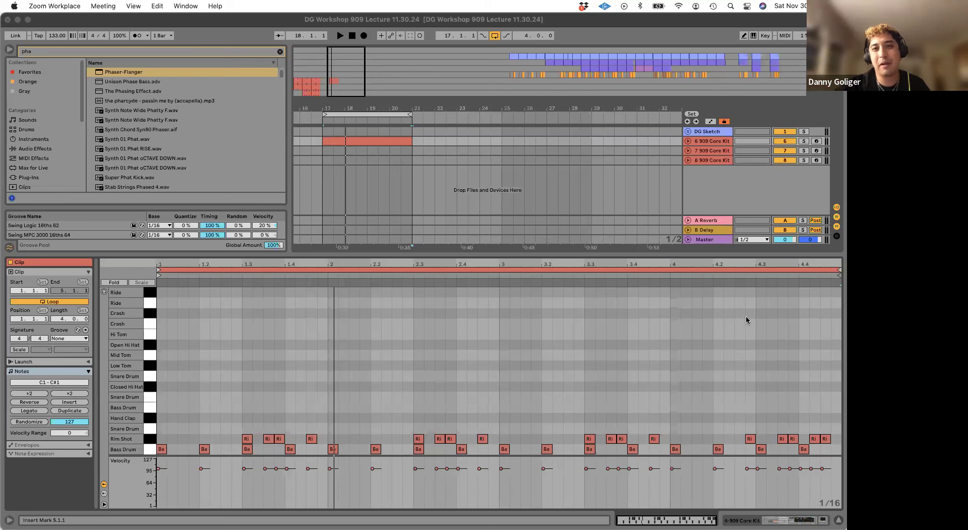
- Clear the browser search, open the Sounds folder, and hide the clip's note editor
click(816, 350)
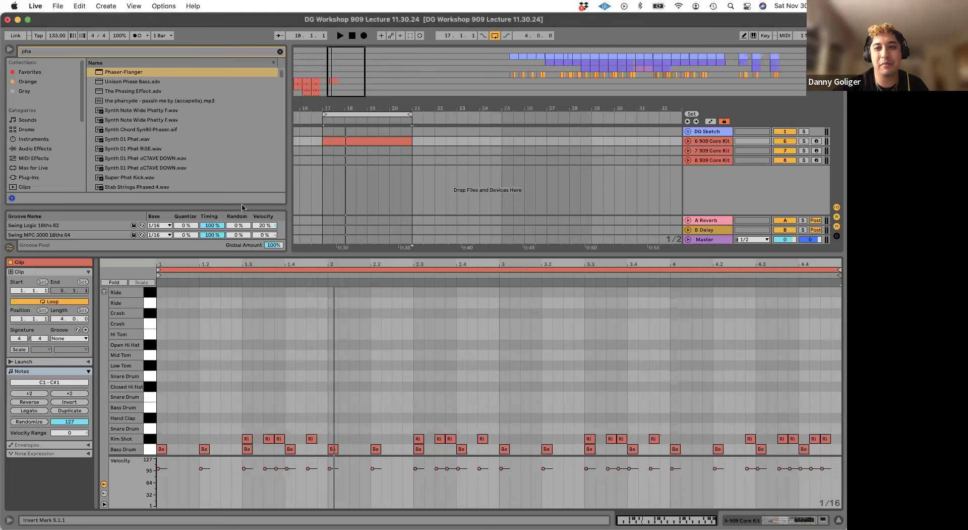
click(279, 52)
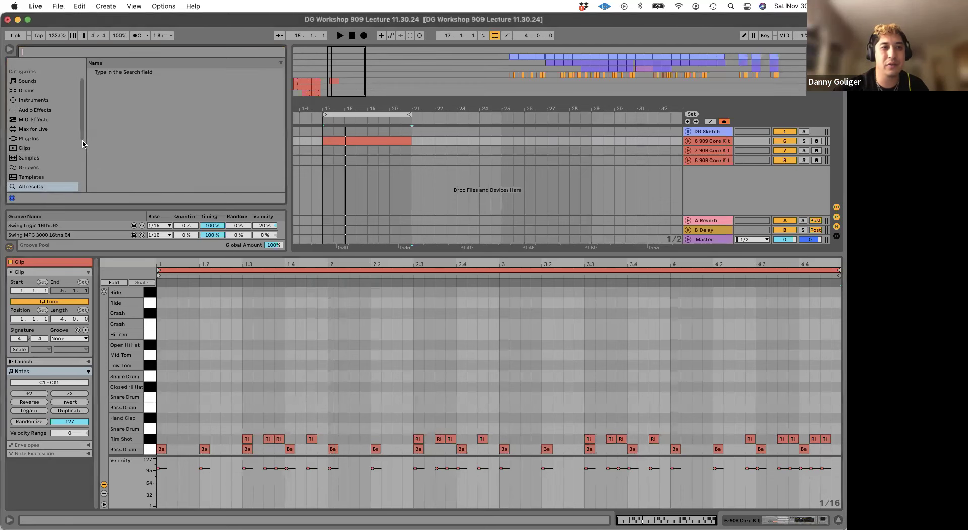
scroll(32, 168, down, 5)
click(28, 158)
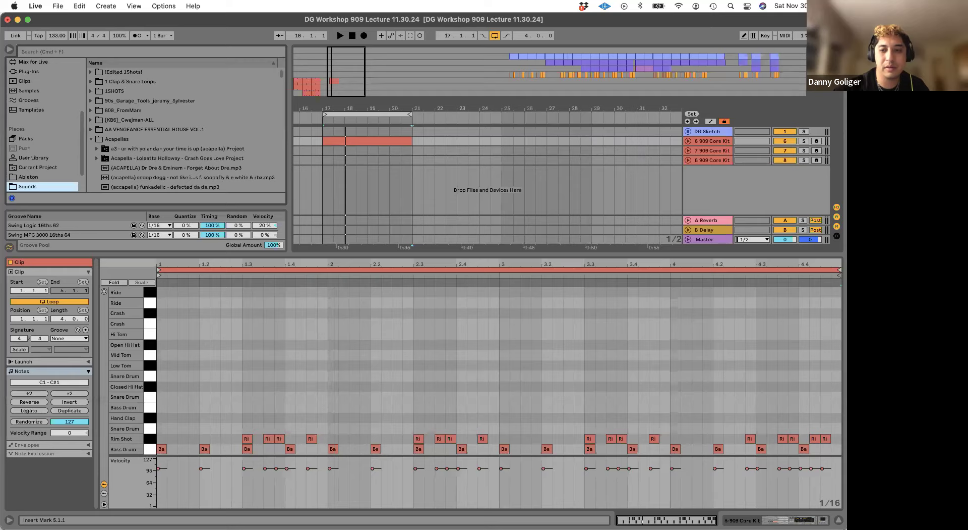
key(super+alt+l)
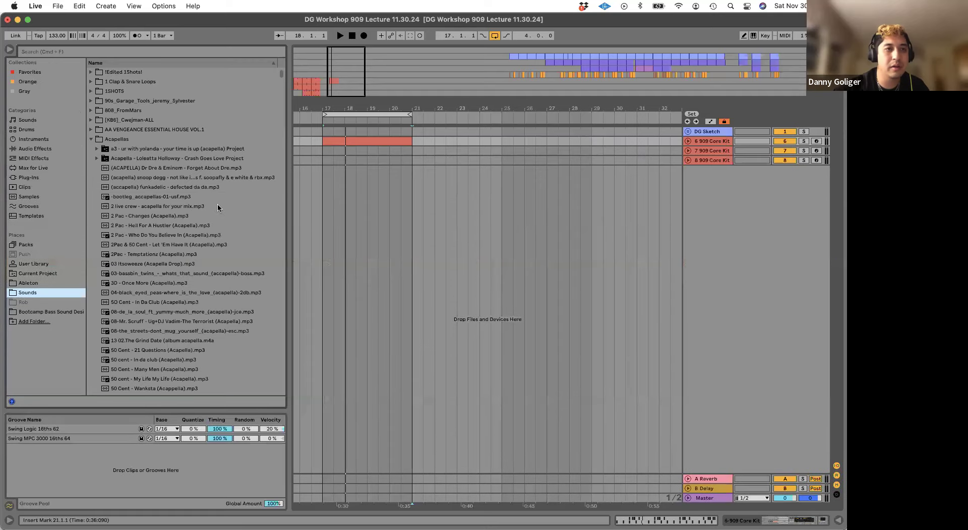
- Look through the samples in the Acapellas folder, and collapse the folder
click(93, 140)
scroll(159, 220, down, 20)
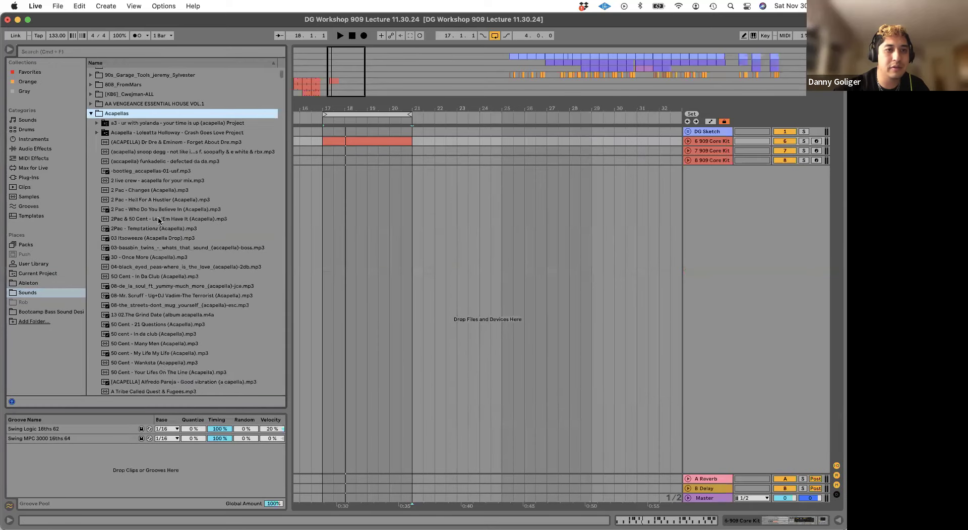
scroll(159, 220, down, 20)
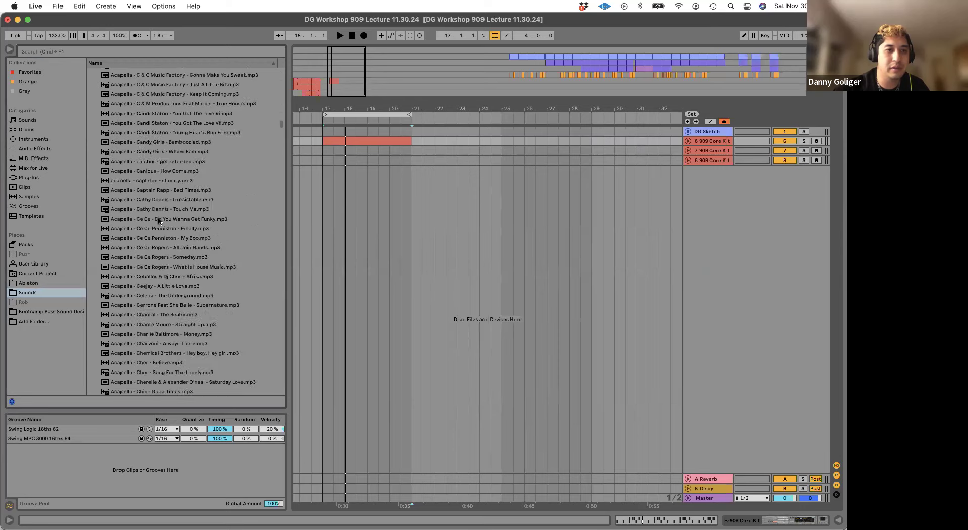
scroll(159, 221, down, 20)
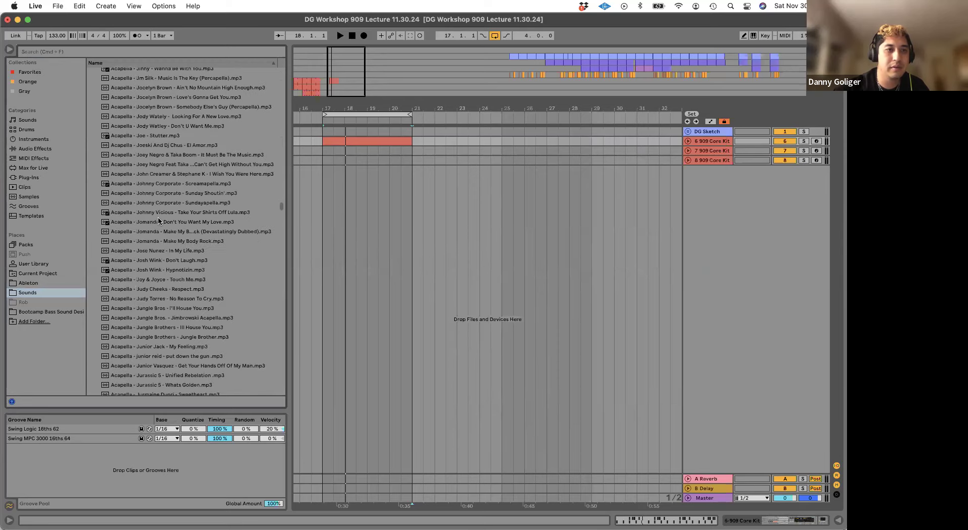
scroll(159, 220, down, 20)
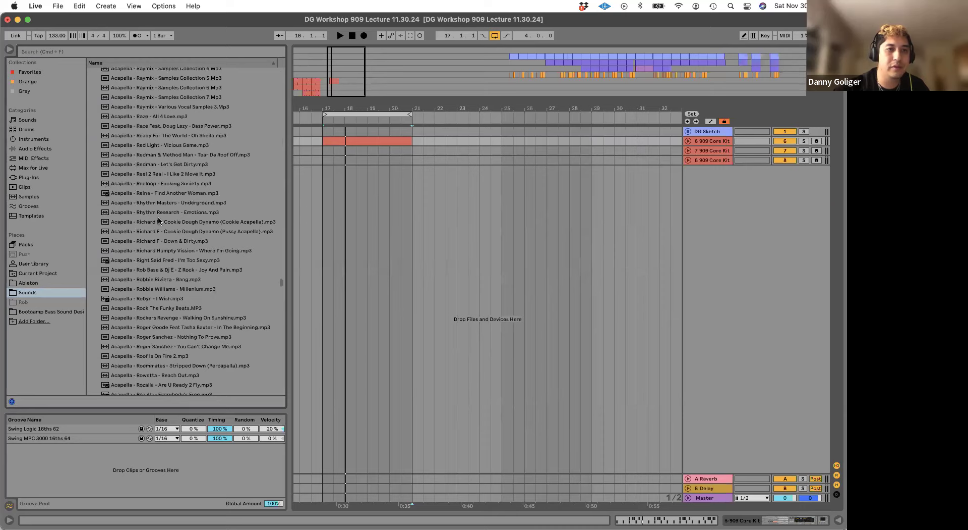
scroll(159, 221, up, 20)
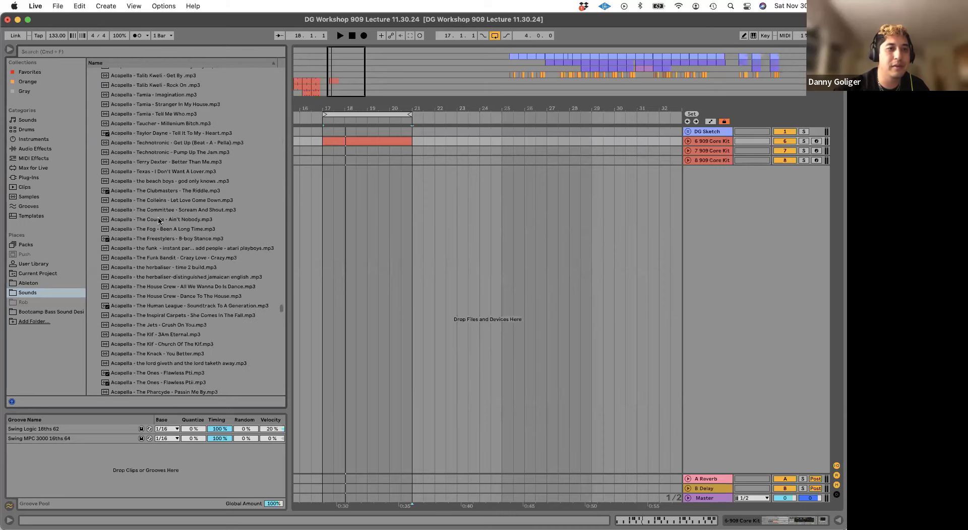
scroll(159, 221, up, 20)
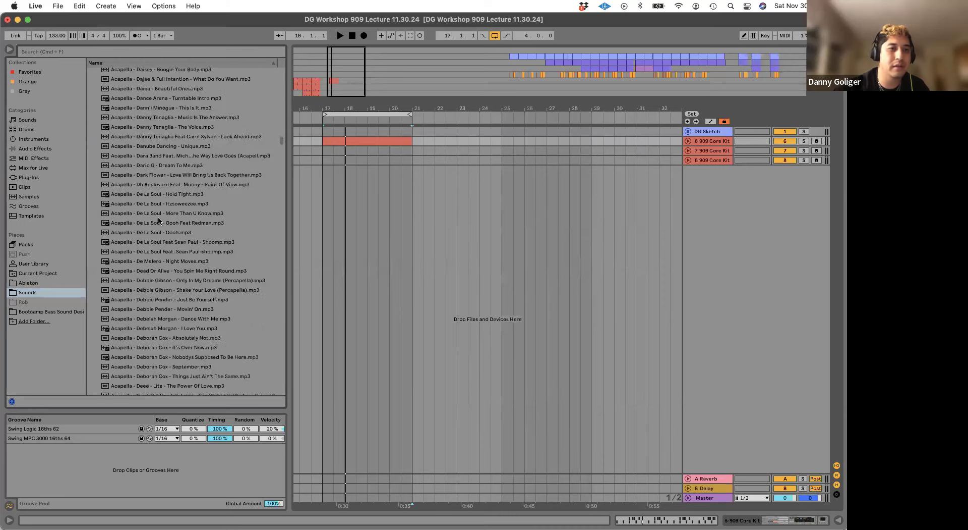
scroll(157, 223, up, 5)
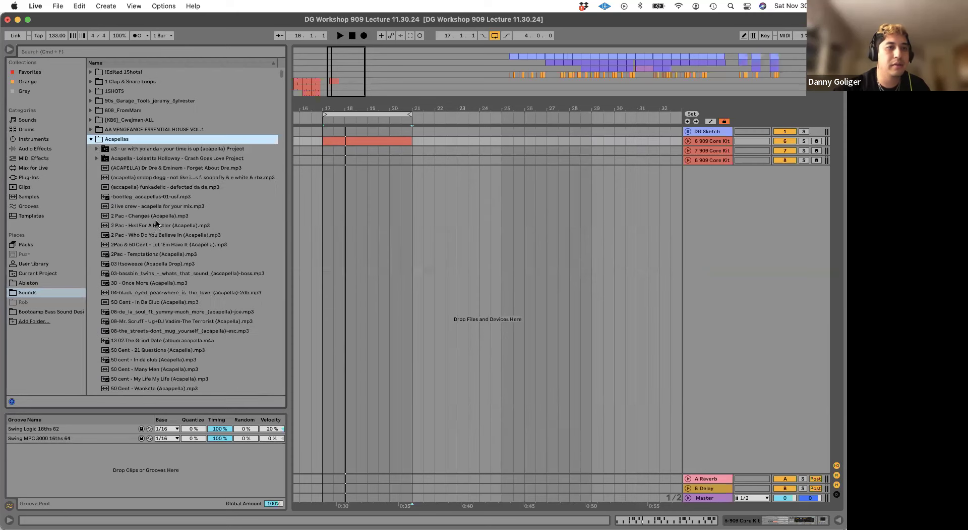
click(91, 140)
key(super+Tab)
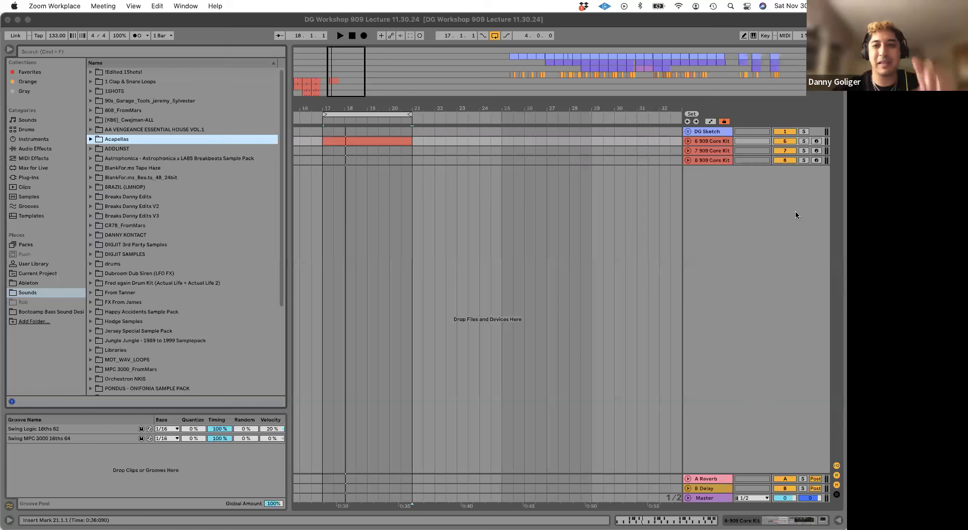
- Fit the whole arrangement in view, and insert an audio track below the 8 909 Core Kit track
click(822, 250)
key(w)
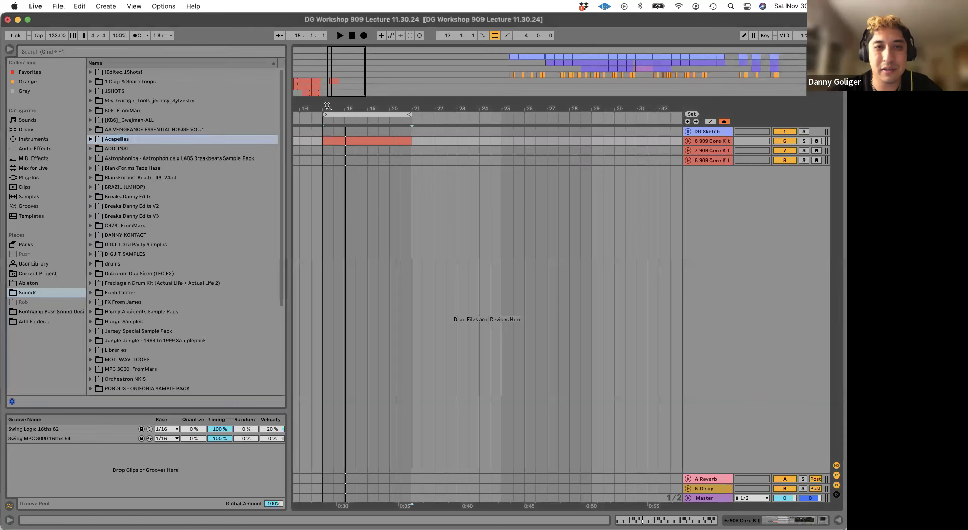
click(702, 160)
key(cmd+t)
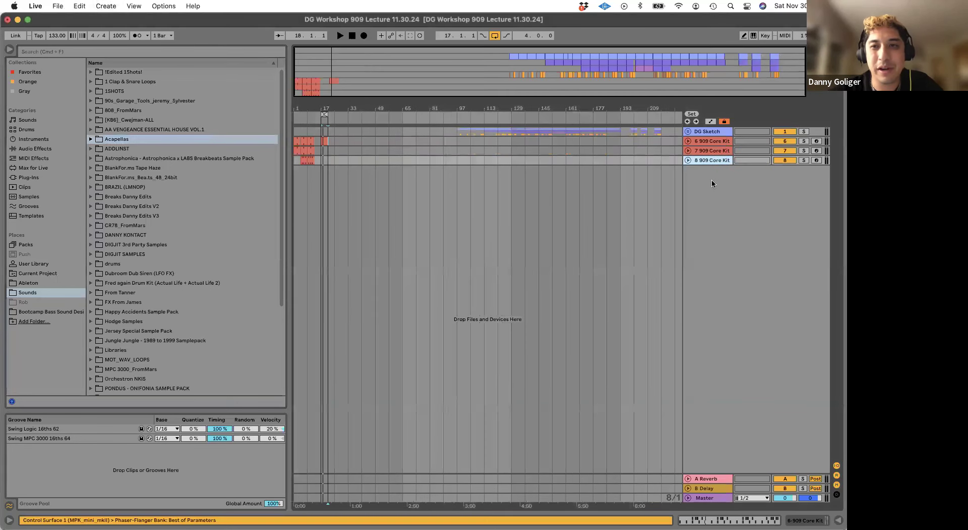
- Switch to Finder, open a new window, and go to the DeeJay folder inside Dropbox's Music folder
key(cmd+Tab)
key(cmd+Tab)
key(cmd+Tab)
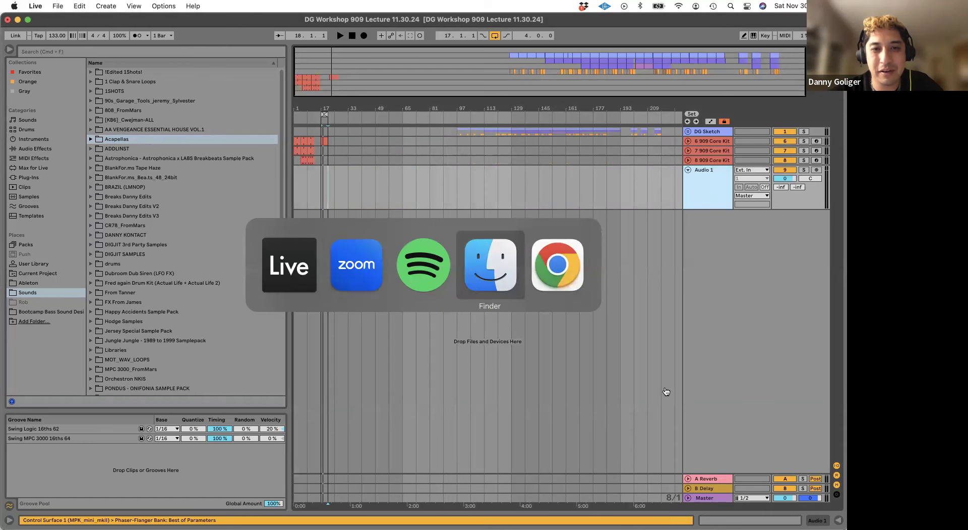
key(cmd+w)
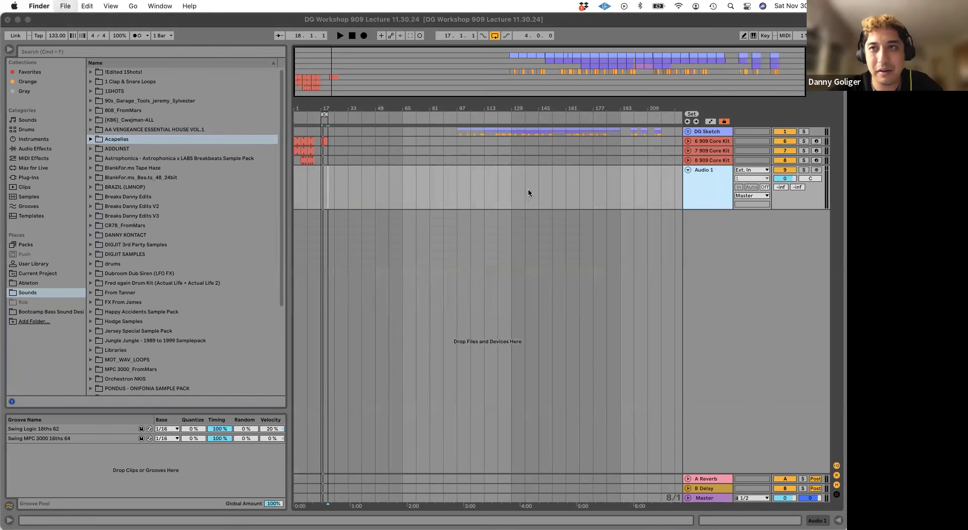
key(cmd+n)
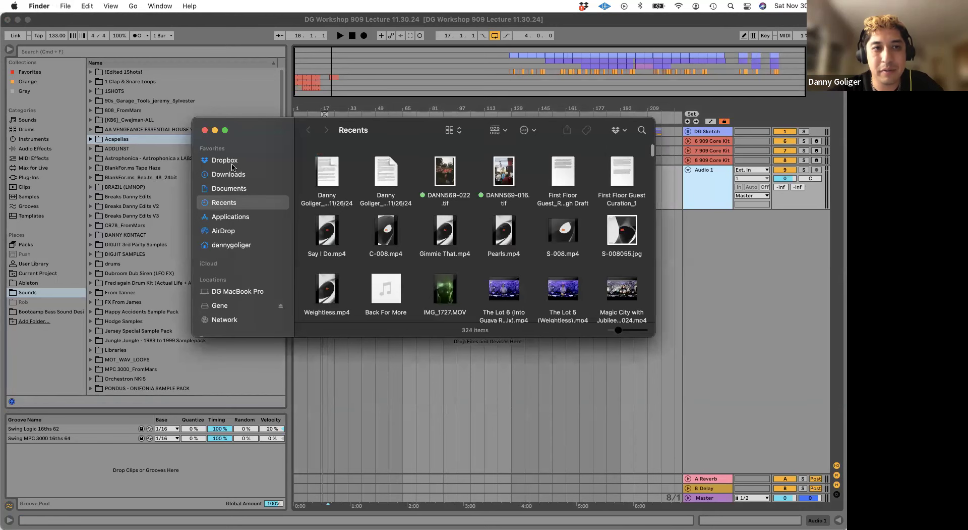
click(230, 161)
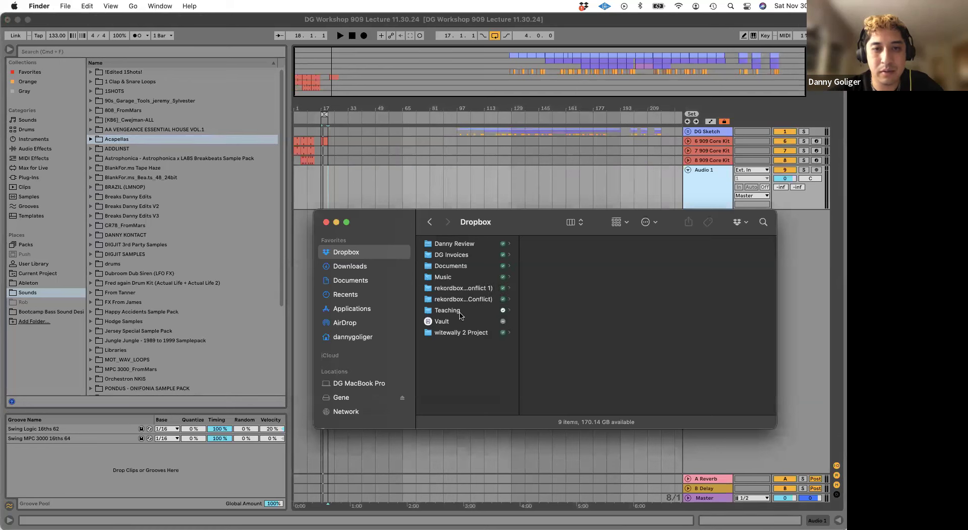
click(455, 277)
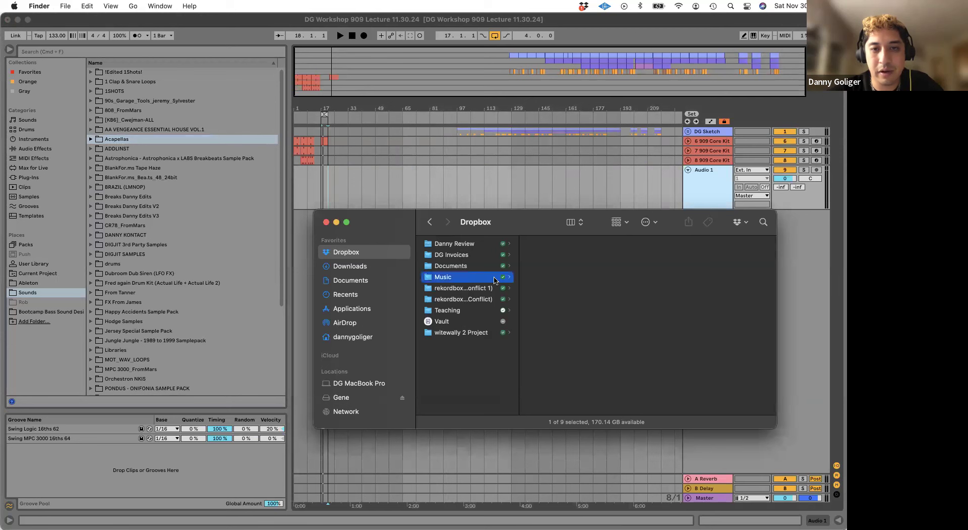
click(568, 254)
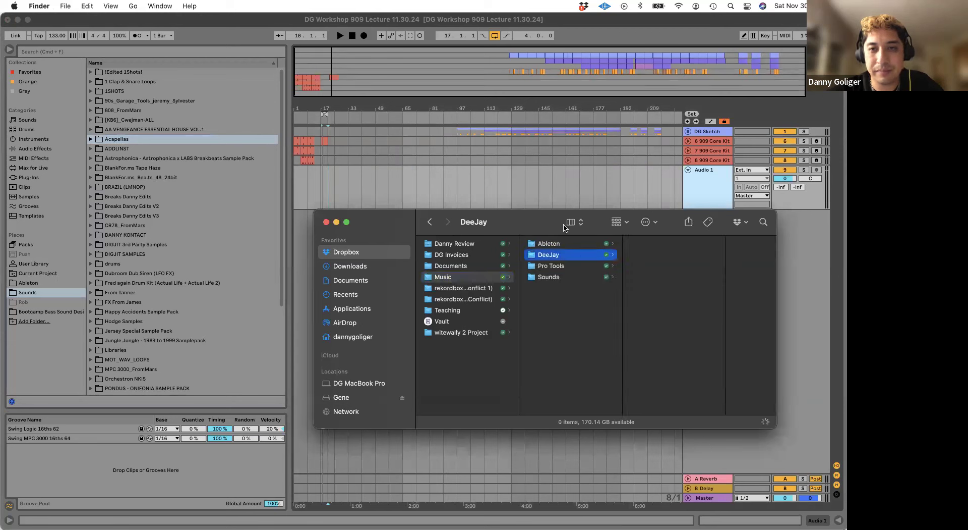
click(579, 226)
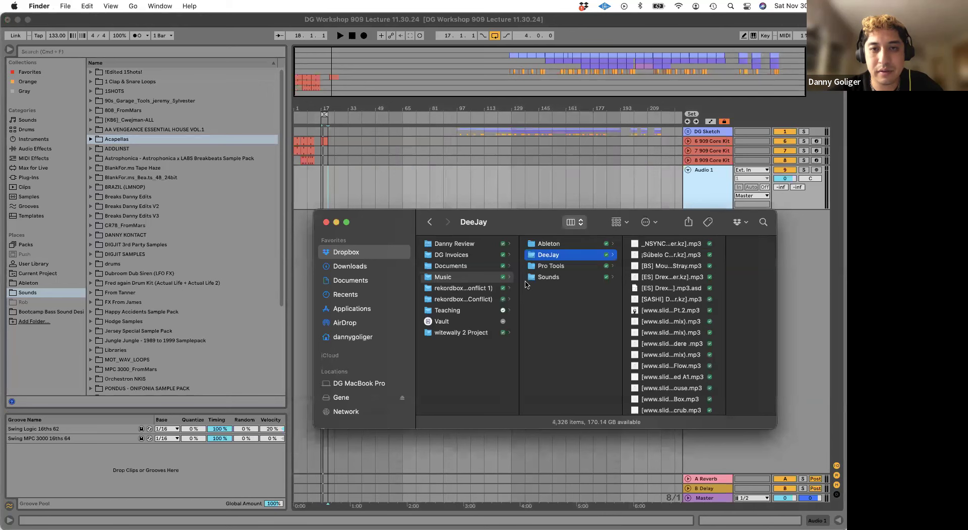
- List the folder's files, place 01_Sub_Basics_Toura_Cause.mp3 at the start of the Audio 1 track, and close the file window
key(super+2)
scroll(526, 284, down, 3)
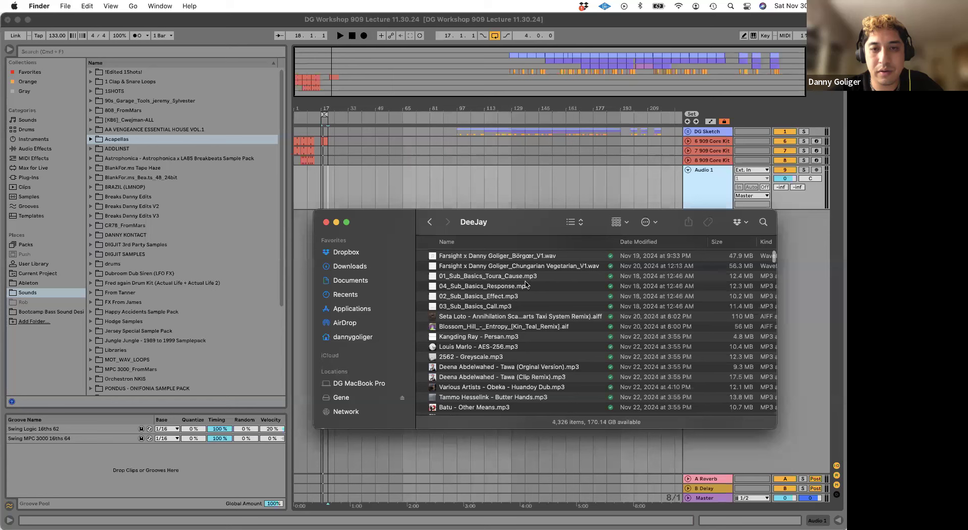
scroll(496, 267, up, 2)
scroll(496, 266, up, 1)
drag(489, 297, 302, 188)
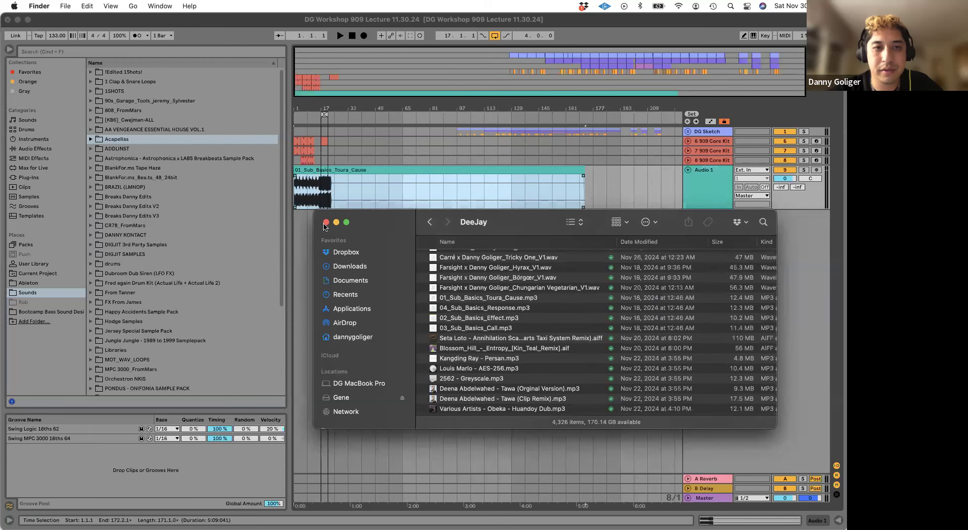
click(325, 223)
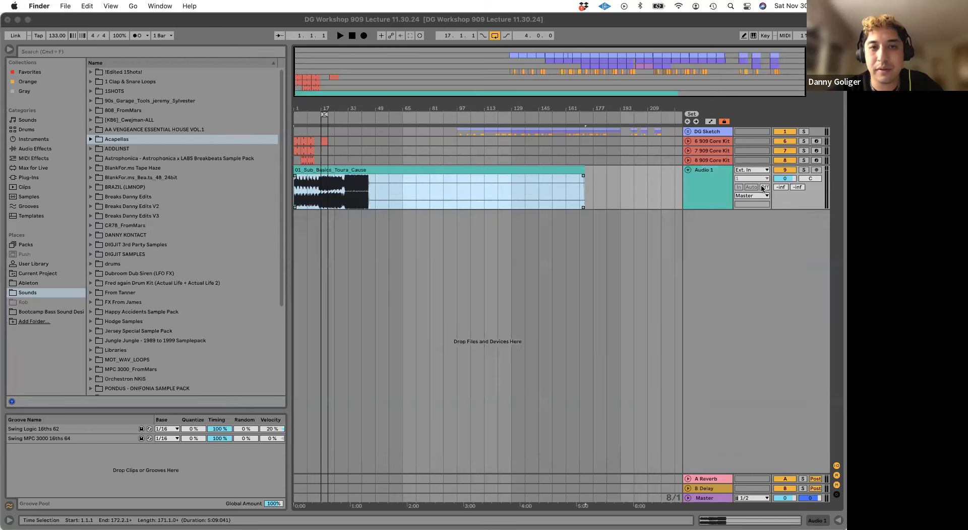
- Deactivate the DG Sketch track and the three 909 Core Kit tracks
click(728, 161)
click(713, 161)
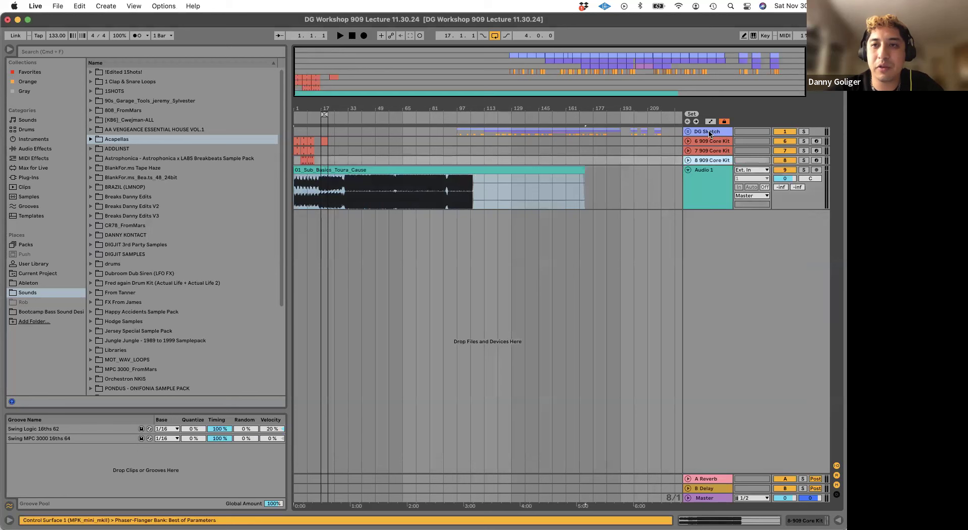
click(710, 133)
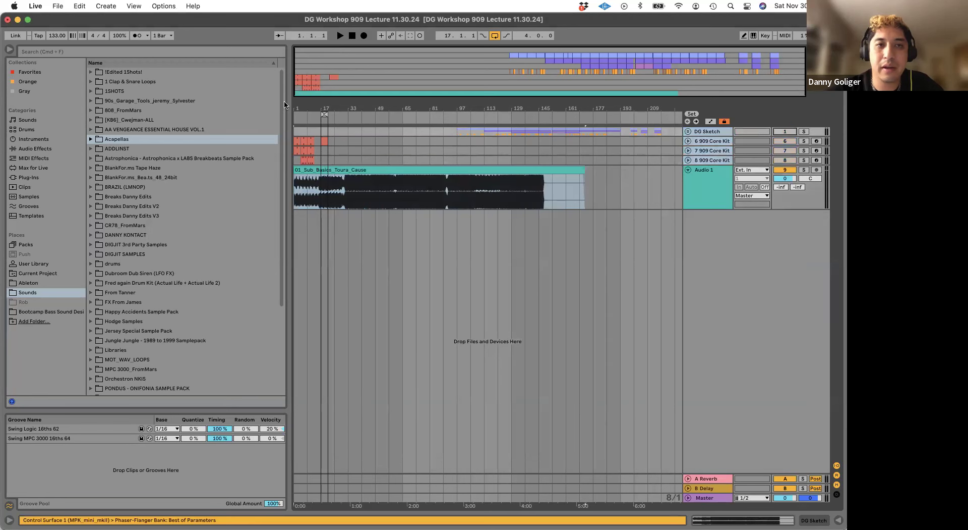
- Trim the empty beginning off the 01_Sub_Basics_Toura_Cause clip and align its first sound to 1.1.1
drag(295, 109, 308, 170)
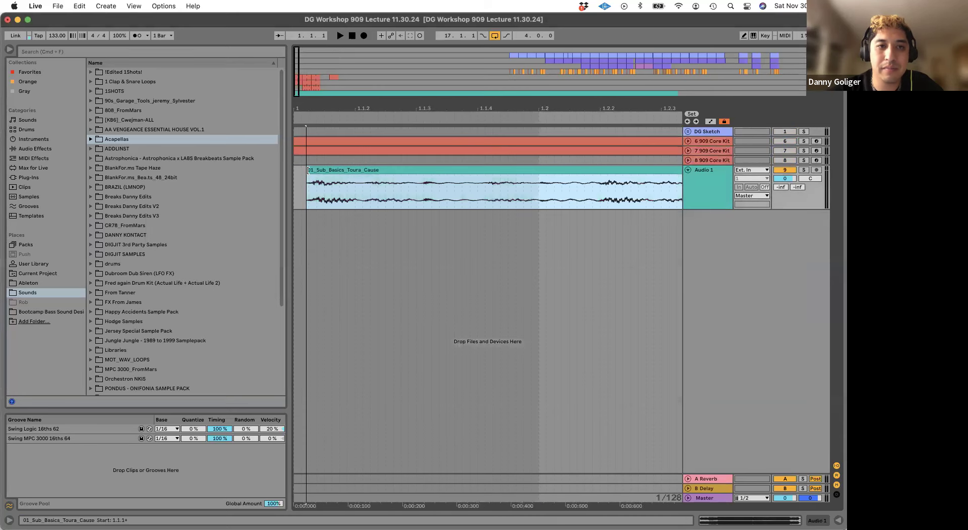
key(super+z)
key(minus)
key(minus)
key(minus)
key(minus)
key(minus)
key(minus)
key(minus)
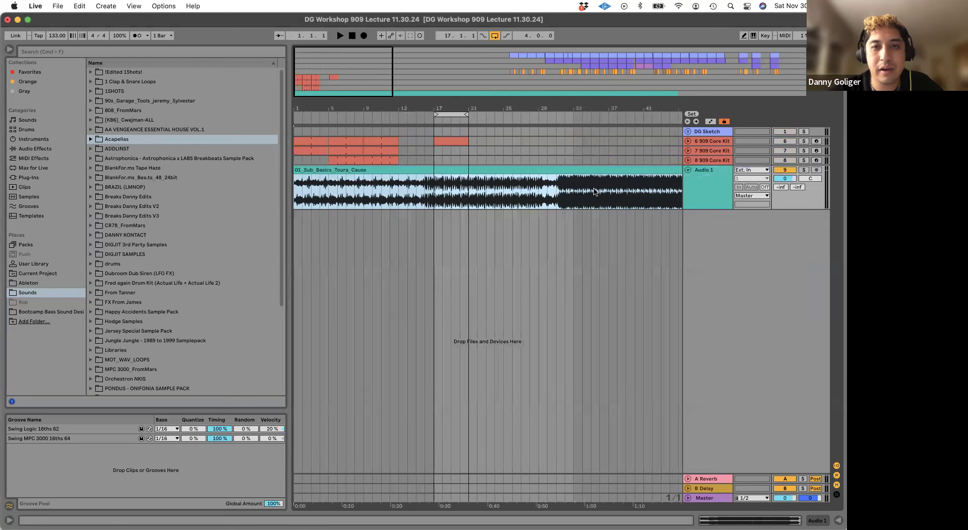
- Play the opening bars of the reference clip from the start of the arrangement
key(space)
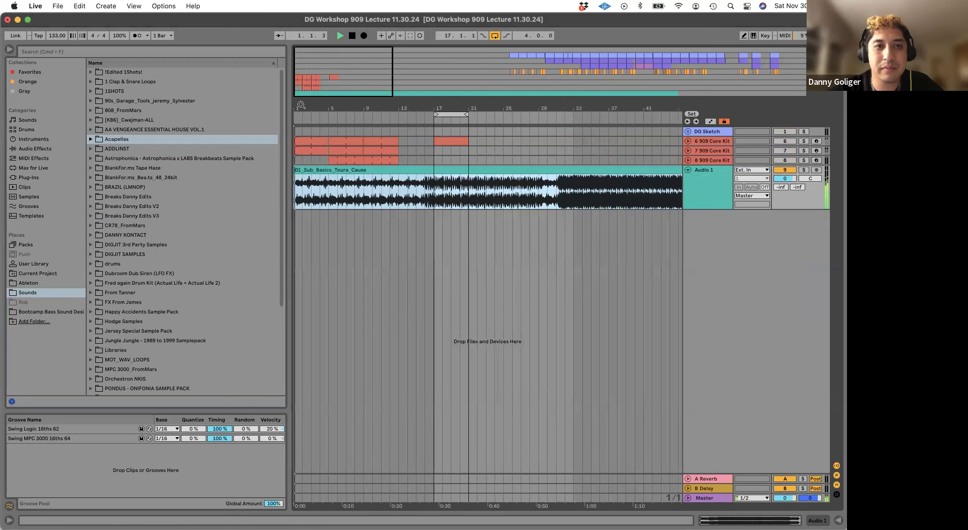
drag(301, 105, 419, 227)
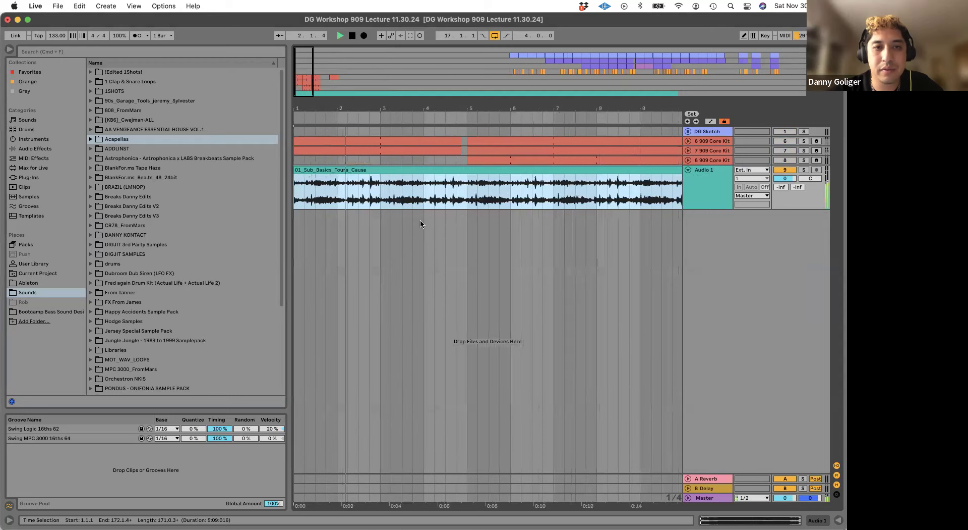
key(space)
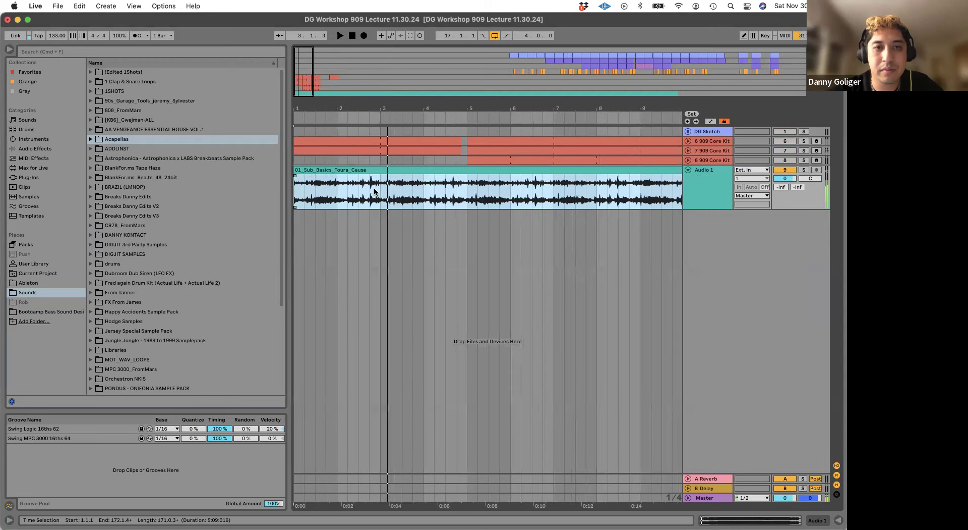
- Split the reference clip at about 2.4.3 and delete everything after the split
click(371, 192)
scroll(396, 203, up, 5)
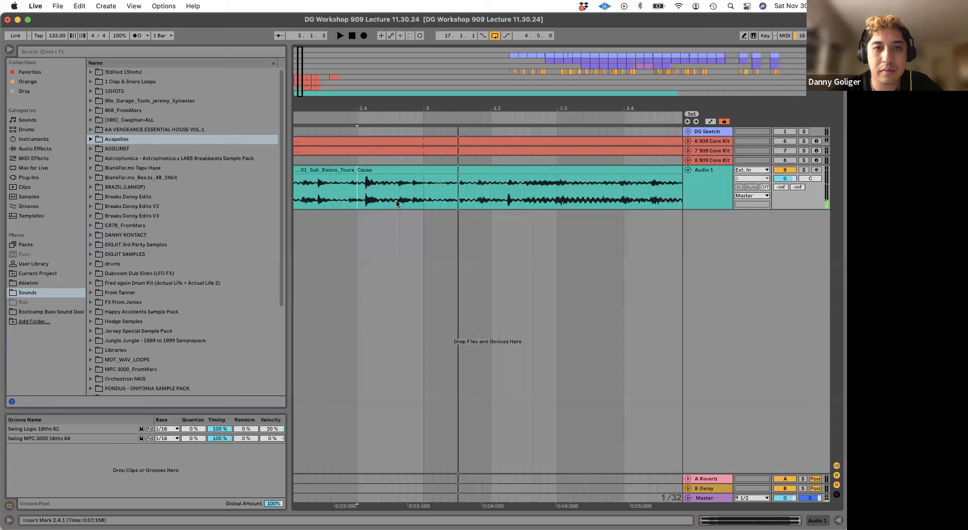
click(399, 196)
key(super+e)
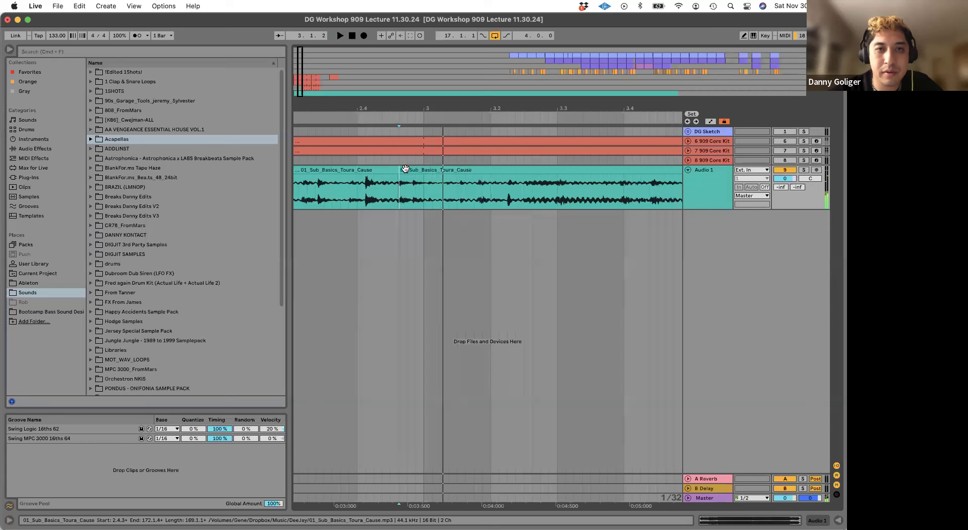
click(406, 168)
key(Delete)
click(382, 187)
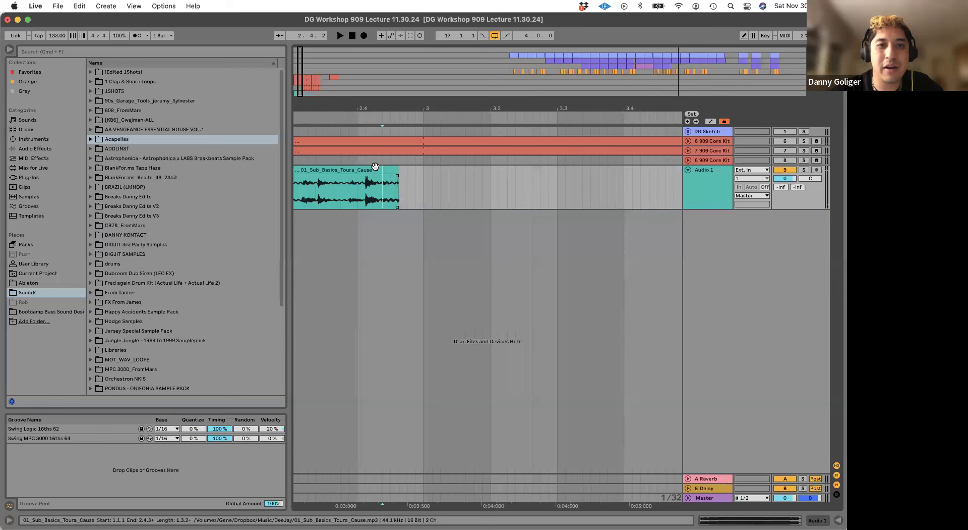
- Play the shortened reference clip to check where its phrase ends
click(375, 166)
key(space)
drag(341, 117, 341, 109)
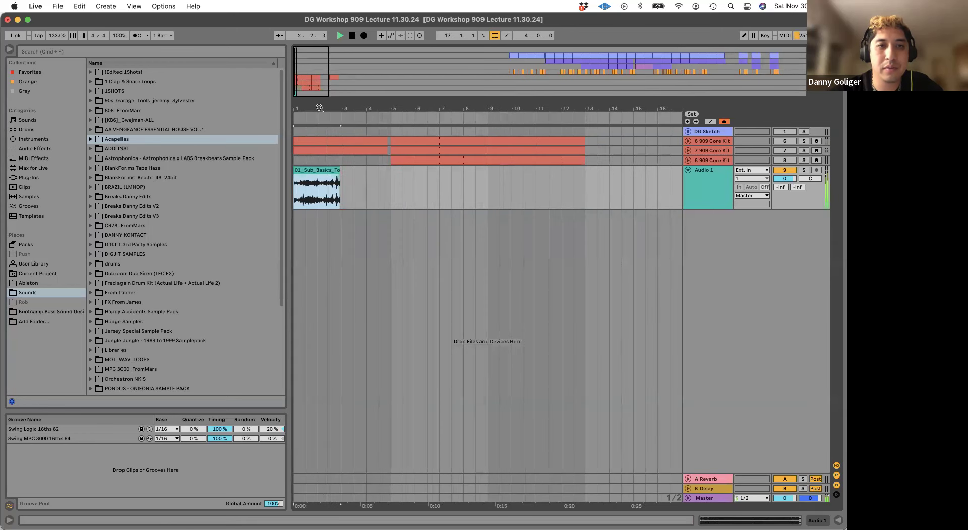
key(space)
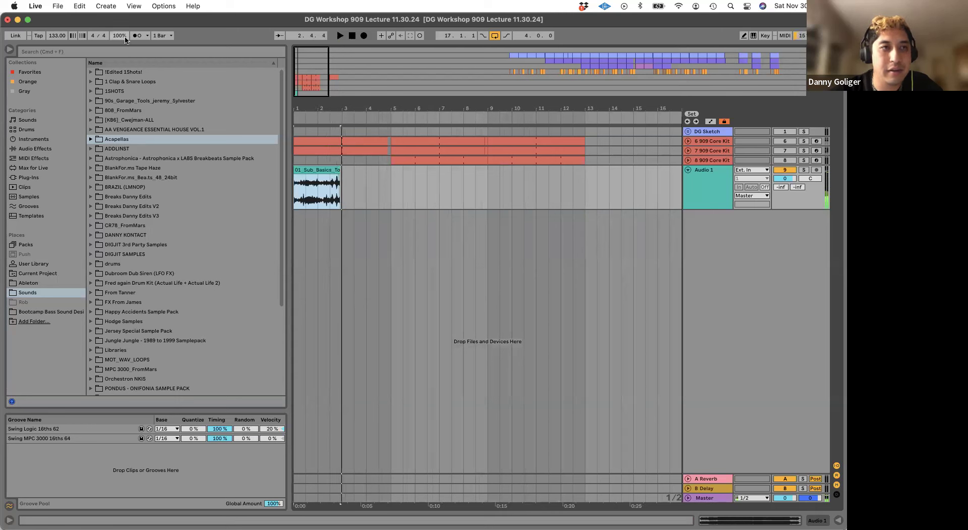
- Raise the song tempo to 140 BPM so the shortened clip spans two bars
click(56, 38)
drag(56, 38, 56, 31)
drag(309, 109, 312, 107)
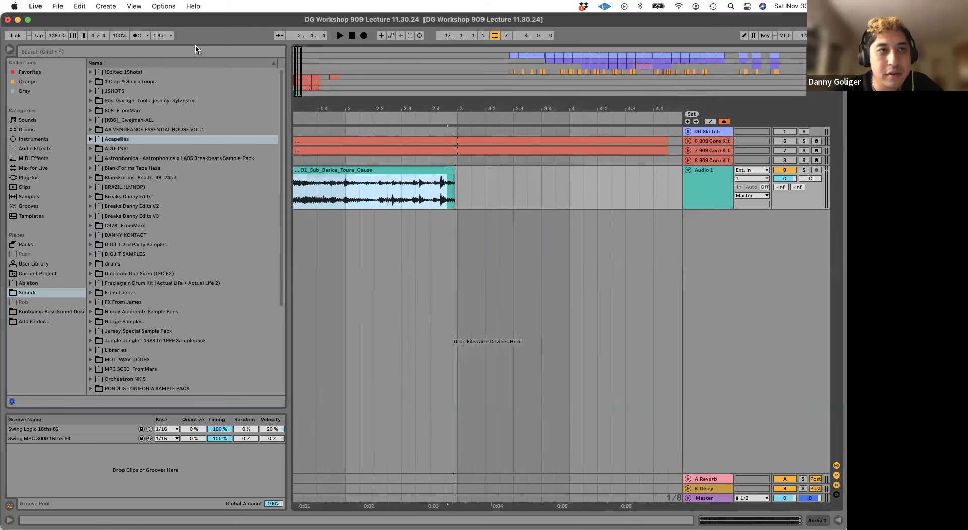
click(56, 35)
drag(56, 35, 58, 35)
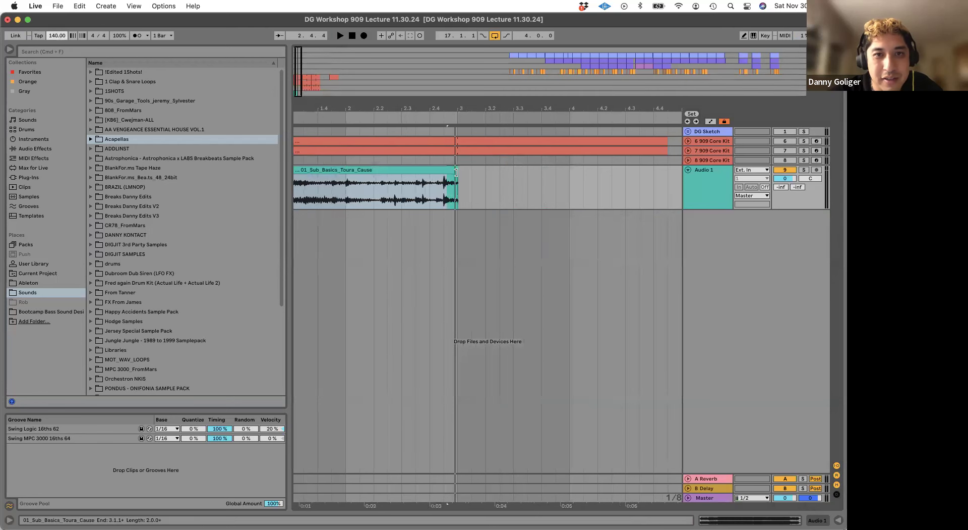
- Extend the reference clip's end back to the full song length, and play it with the metronome on
drag(464, 173, 674, 173)
key(space)
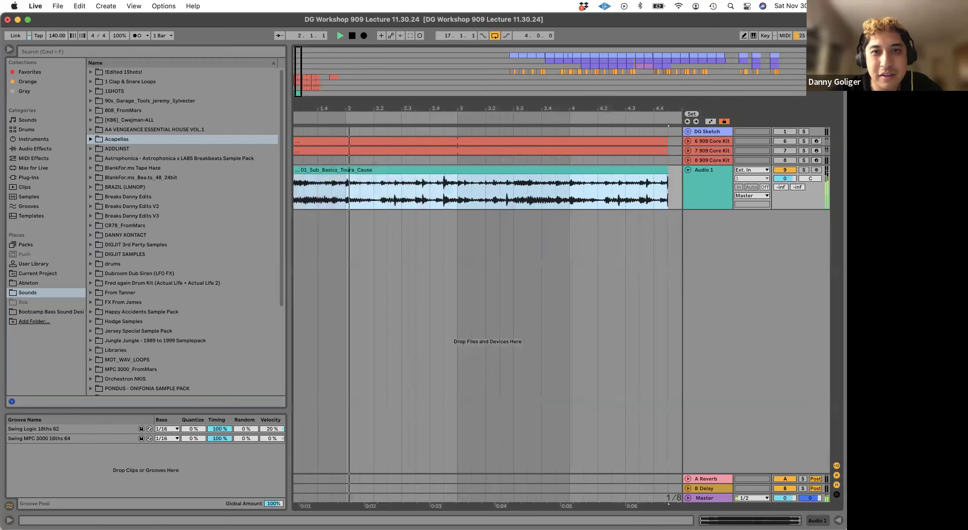
drag(547, 88, 597, 172)
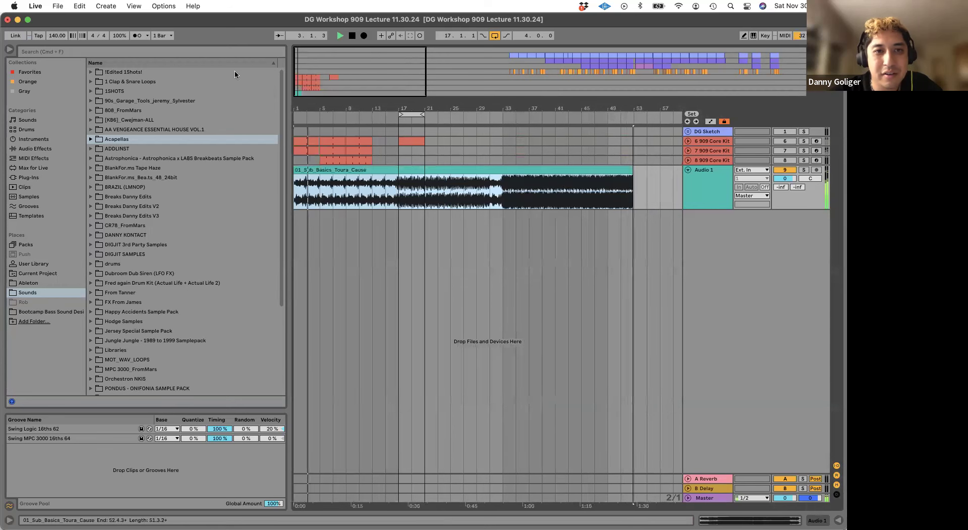
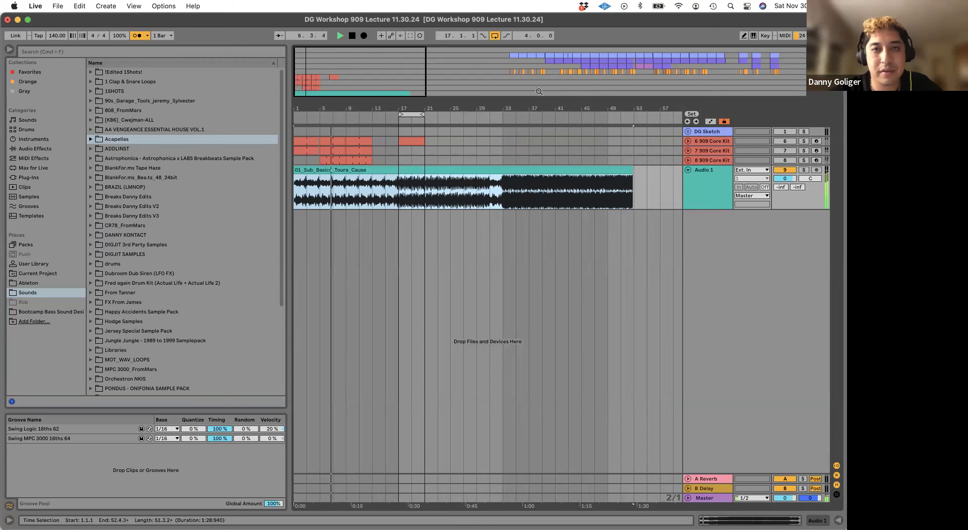
key(minus)
key(minus)
key(space)
drag(402, 170, 735, 192)
- Play the reference clip from bar 33 against the metronome, and extend the loop's start back to bar 1
click(348, 195)
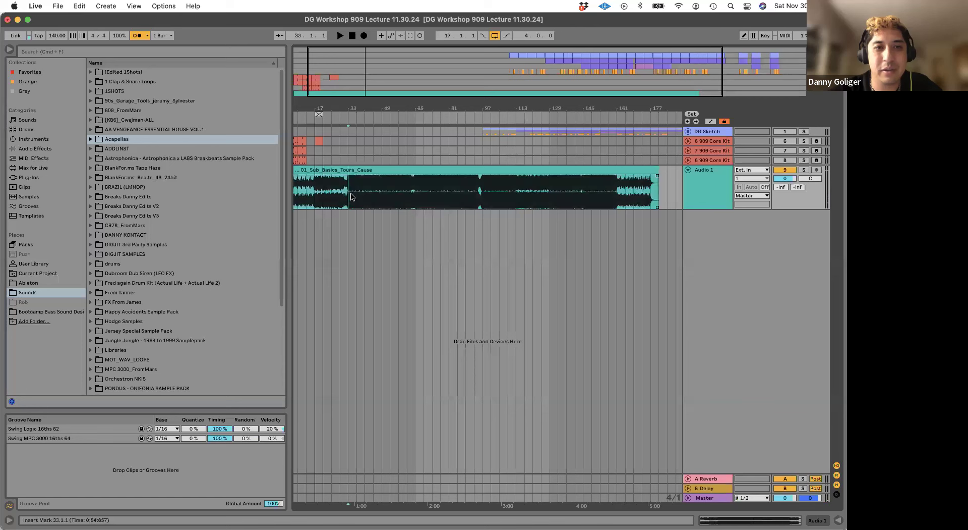
key(space)
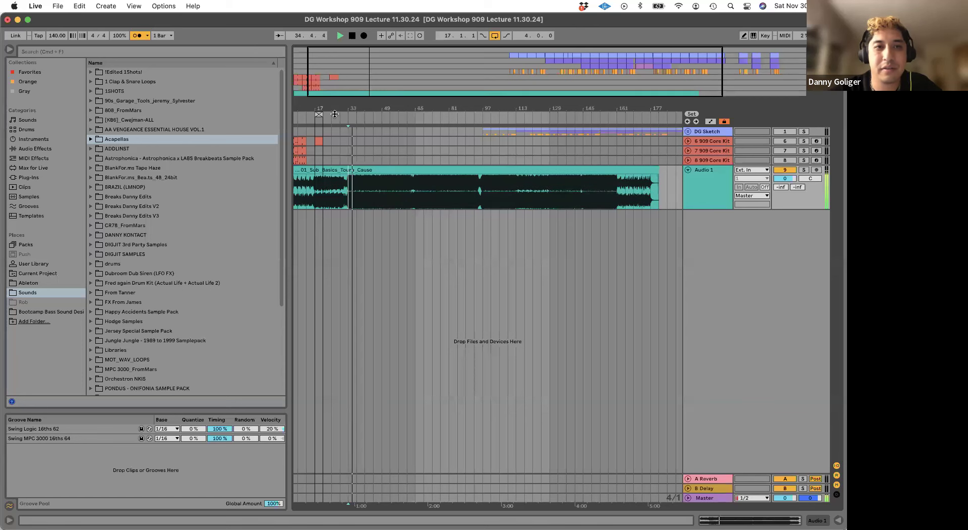
drag(317, 107, 295, 112)
- Move the Audio 1 track to the top, outside and above the DG Sketch group, and rename it REF
drag(706, 192, 711, 135)
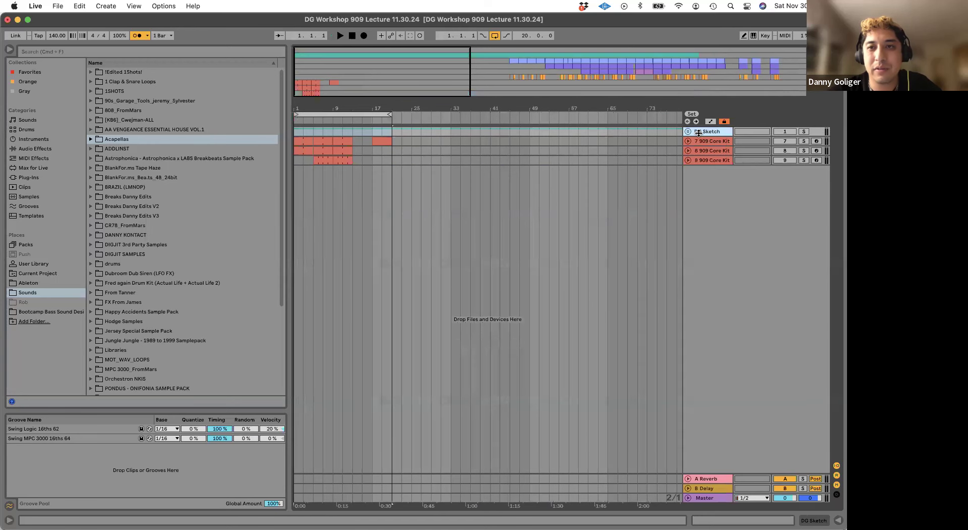
click(688, 131)
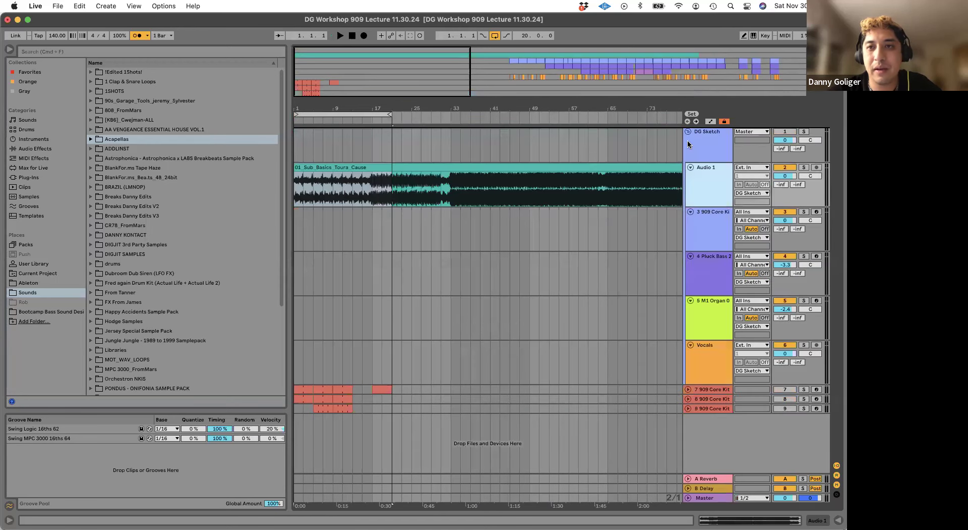
key(super+z)
click(689, 175)
click(700, 154)
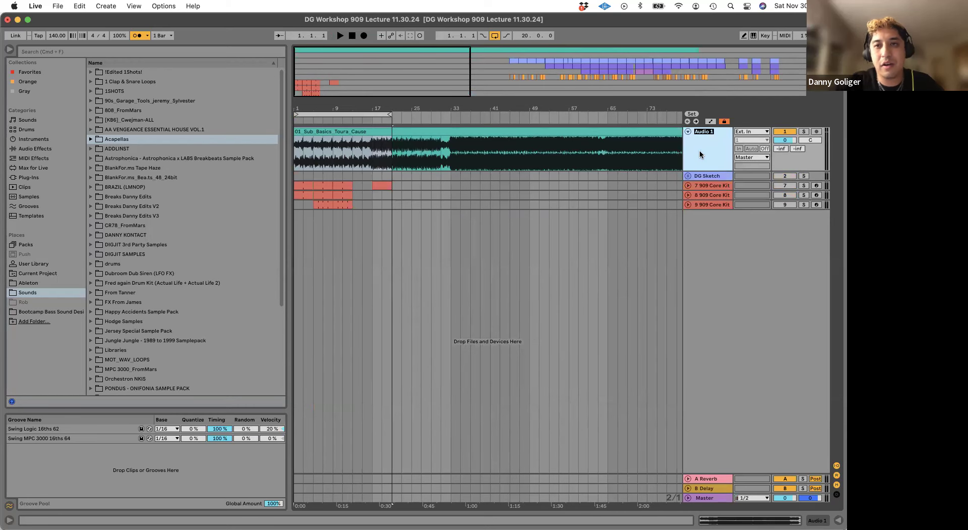
text(REF)
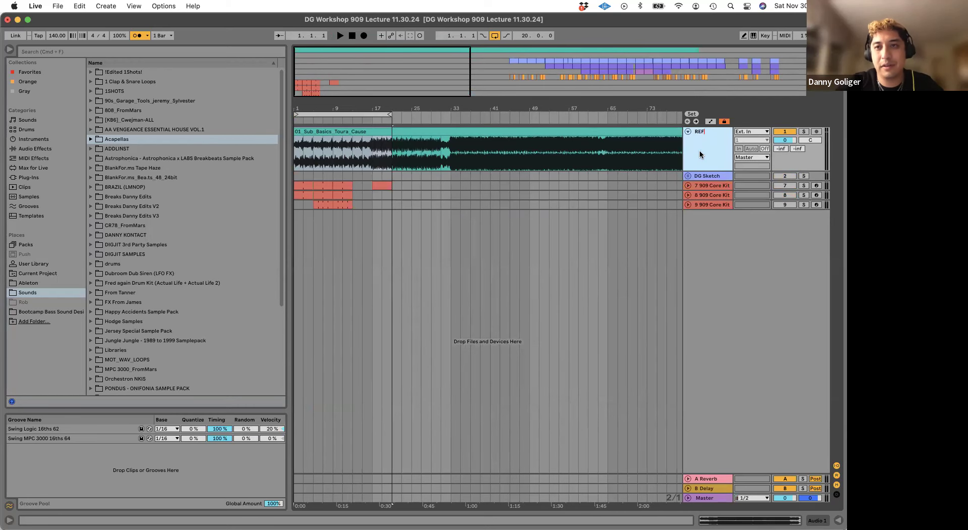
key(Return)
- Lengthen the loop to 60 bars from bar 1, and add a locator named Intro at 1.1.1
drag(388, 116, 586, 115)
drag(295, 107, 298, 125)
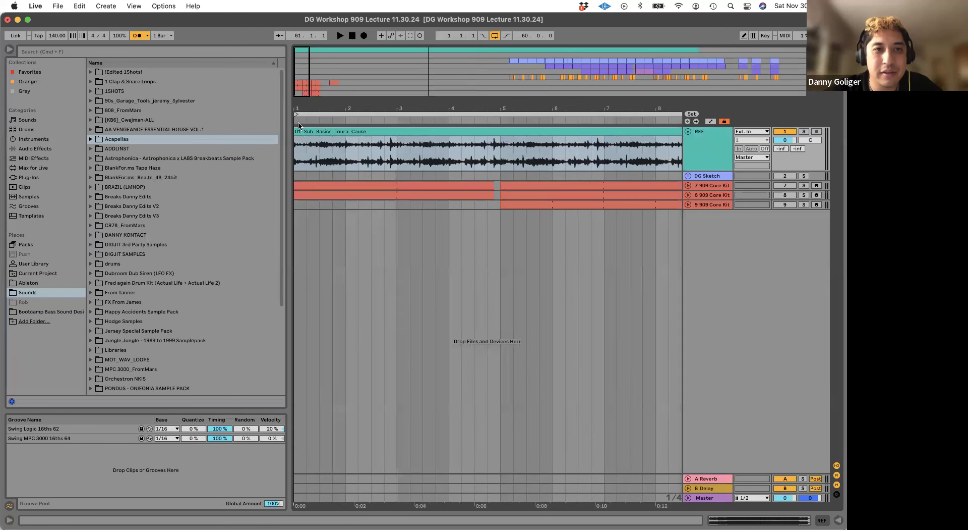
click(295, 124)
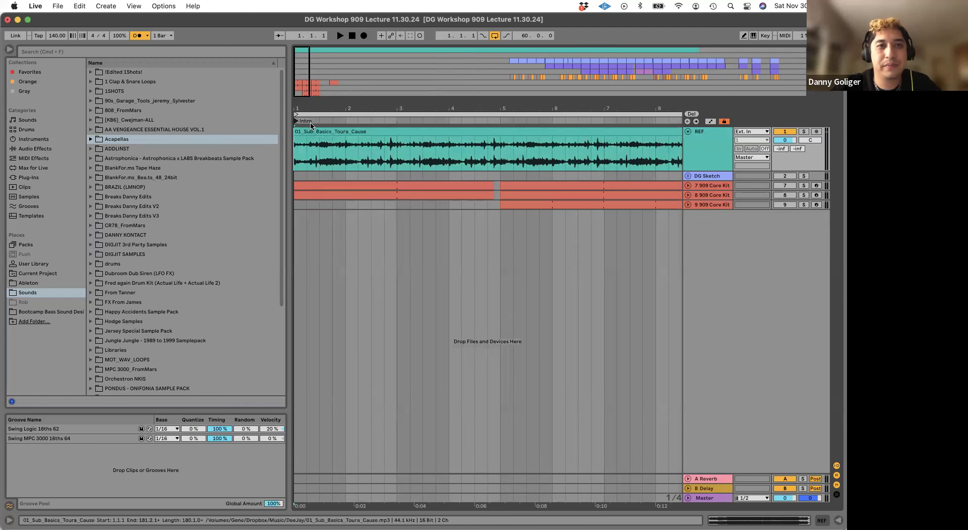
- Add a locator named Intro Dev at bar 17, where the reference song's intro develops
key(minus)
key(minus)
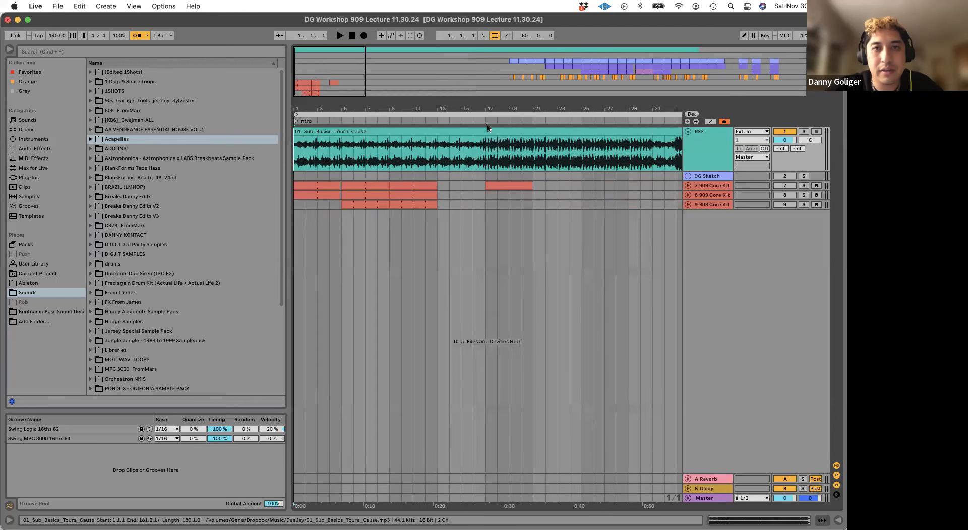
right_click(486, 123)
click(506, 148)
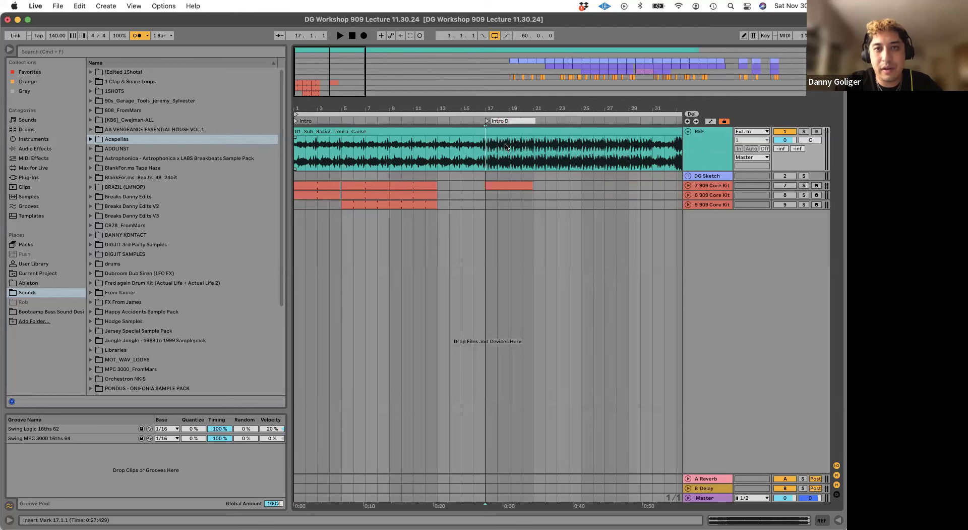
key(Return)
- Add a locator named 1st Dop at bar 33 of the reference song
scroll(616, 143, right, 5)
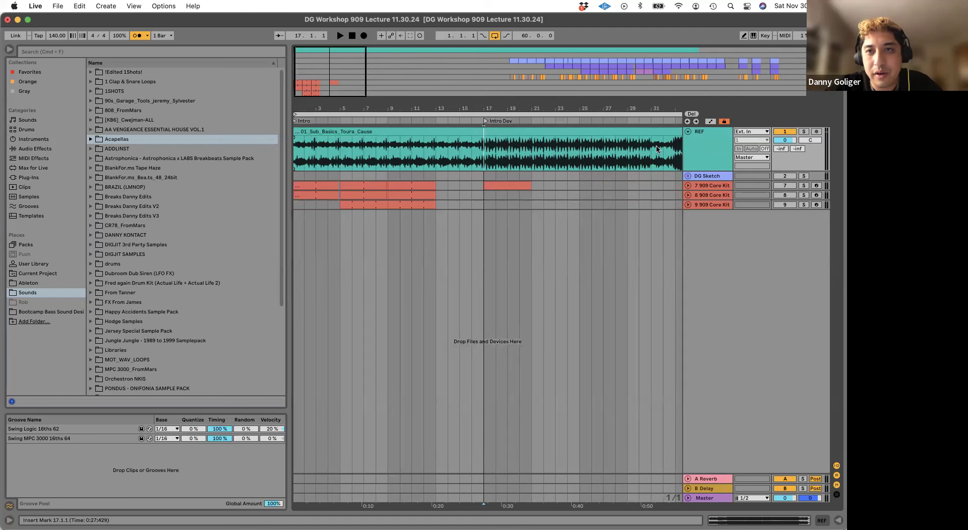
right_click(599, 123)
click(620, 150)
text(1st Dop)
key(Return)
- Play the reference song from the middle of its first drop, and add a locator named Hats In at bar 49
key(minus)
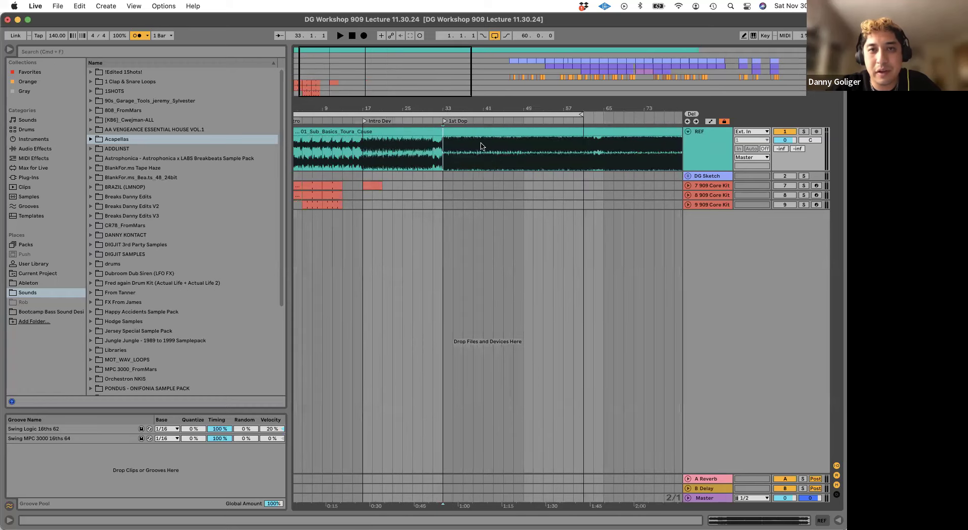
click(506, 154)
key(space)
drag(527, 108, 528, 131)
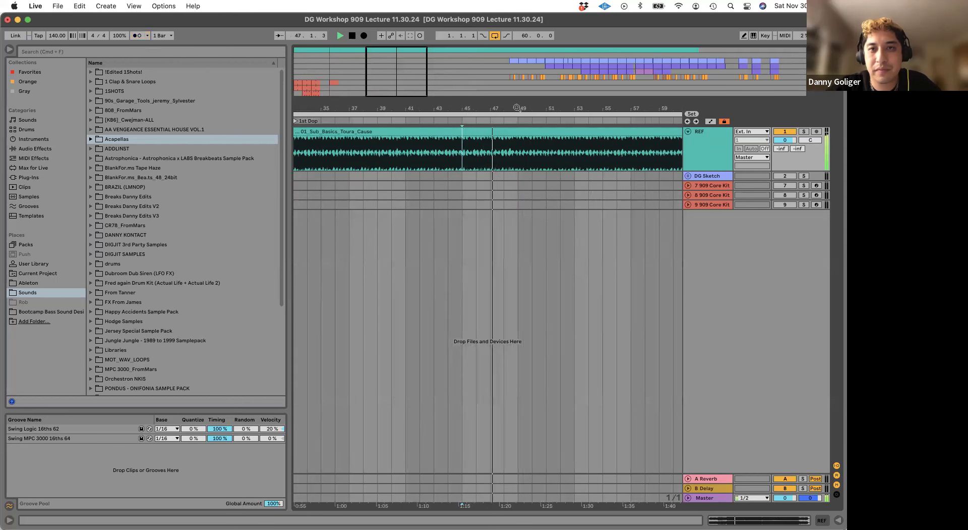
drag(527, 109, 510, 106)
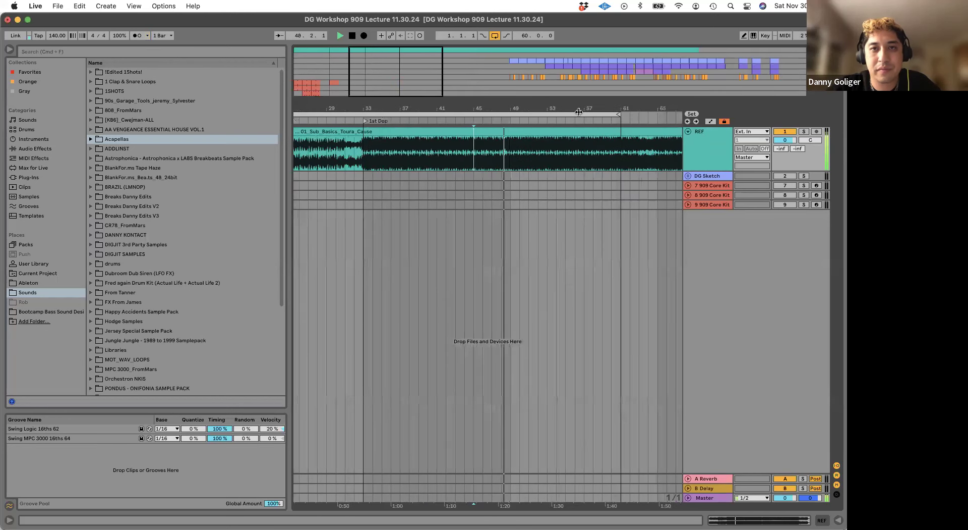
key(space)
right_click(511, 126)
click(529, 150)
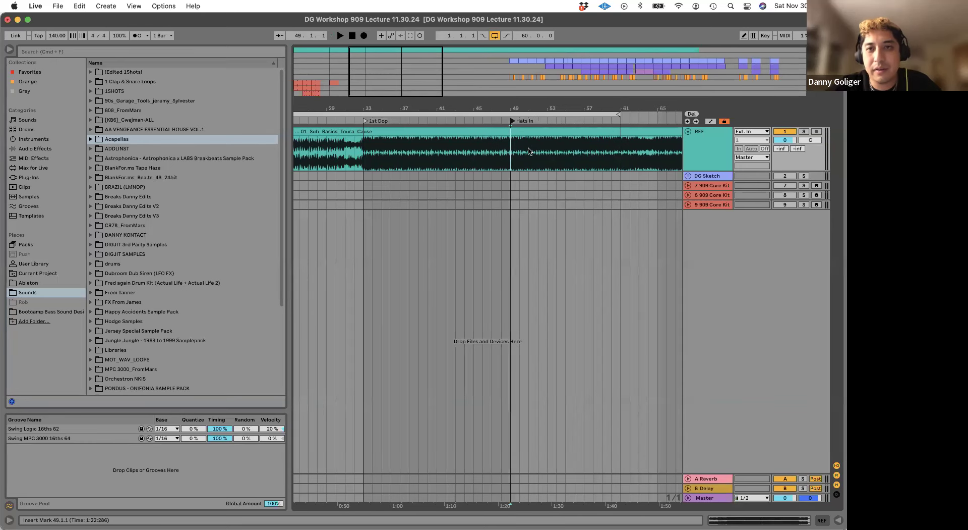
- Add a locator named minibrk at bar 63, at the short dip in the reference waveform
scroll(529, 150, right, 6)
click(526, 149)
drag(534, 106, 526, 122)
right_click(527, 123)
click(545, 148)
text(minibrk)
key(Return)
- Add a locator named 2nd Drop at bar 65, just after the minibrk locator
right_click(555, 124)
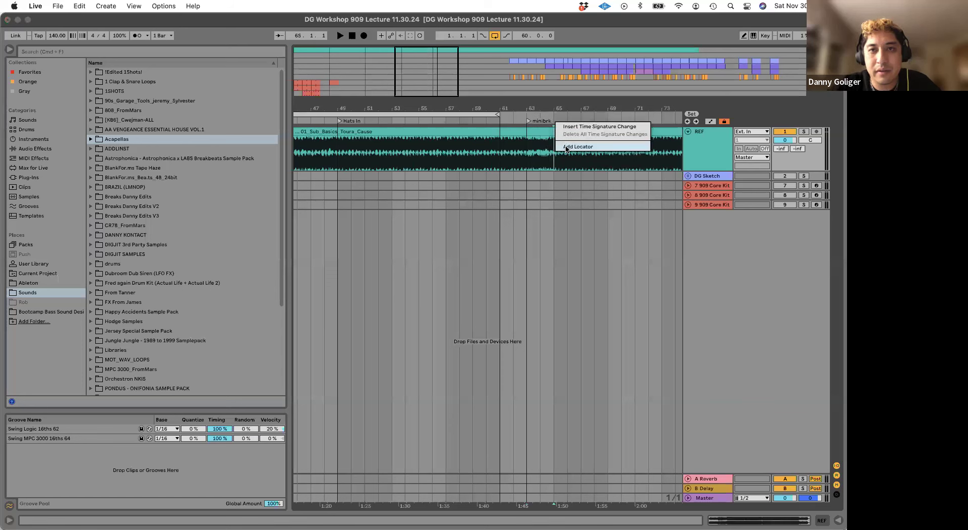
click(566, 147)
text(2nd)
key(Return)
- Play the reference song from the minibrk locator at bar 63 past the 2nd Drop locator, with the loop turned off
click(527, 151)
key(space)
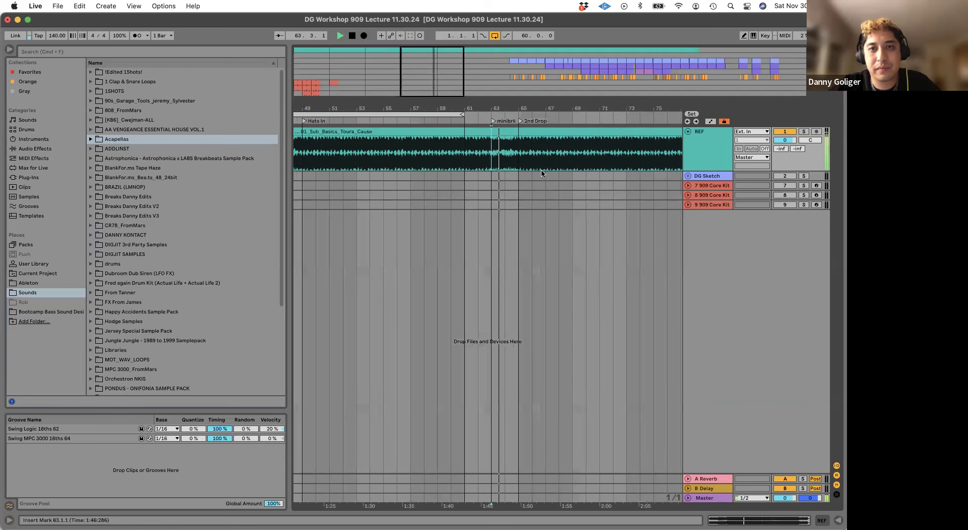
scroll(448, 123, down, 5)
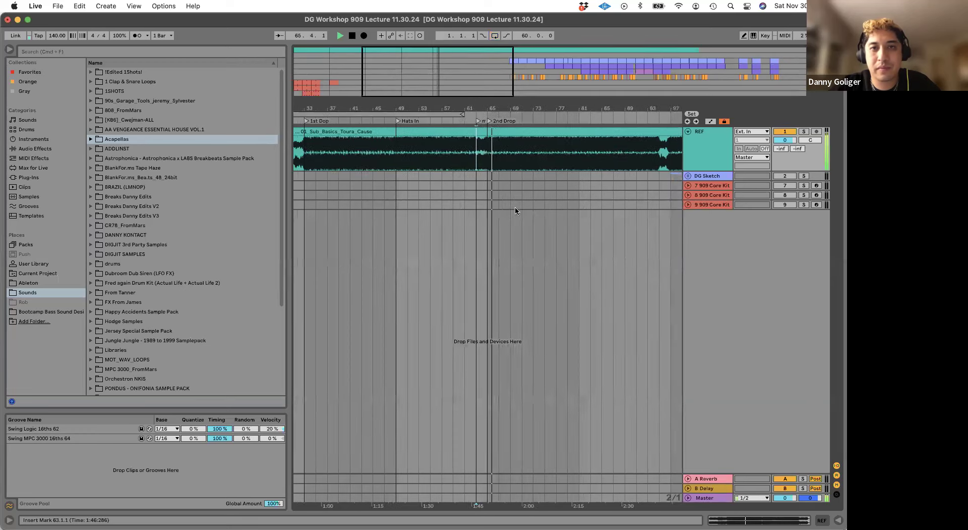
key(space)
scroll(449, 123, up, 6)
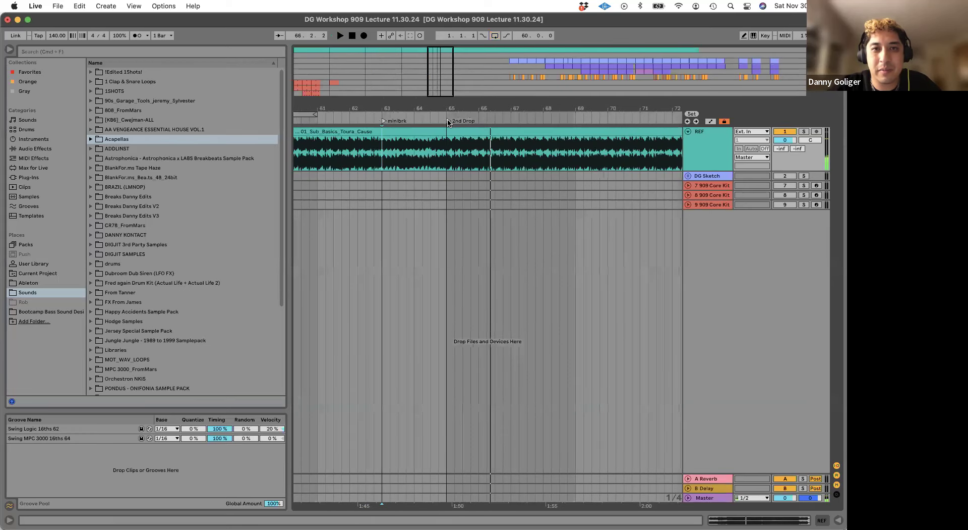
- Rename the 2nd Drop locator at bar 65 as Synth Start
right_click(449, 123)
click(480, 133)
text(Synth Start)
key(Return)
- Play the reference song again from the minibrk locator through the Synth Start locator
key(space)
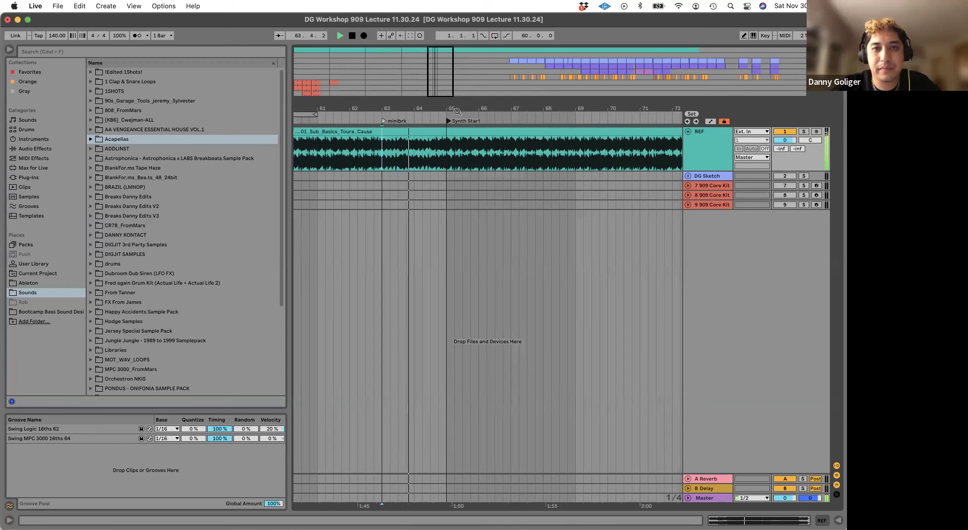
drag(457, 111, 550, 200)
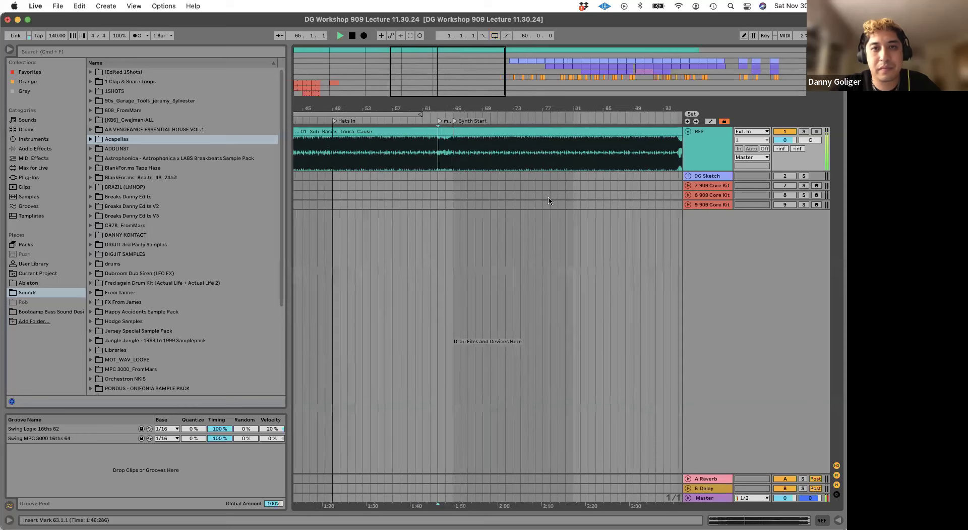
drag(526, 106, 479, 258)
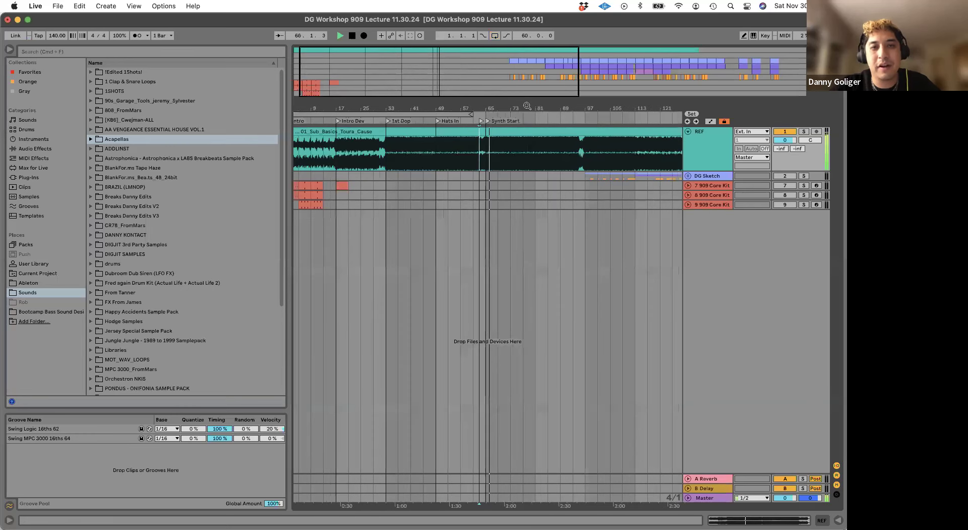
key(space)
key(super+Tab)
key(super+Tab)
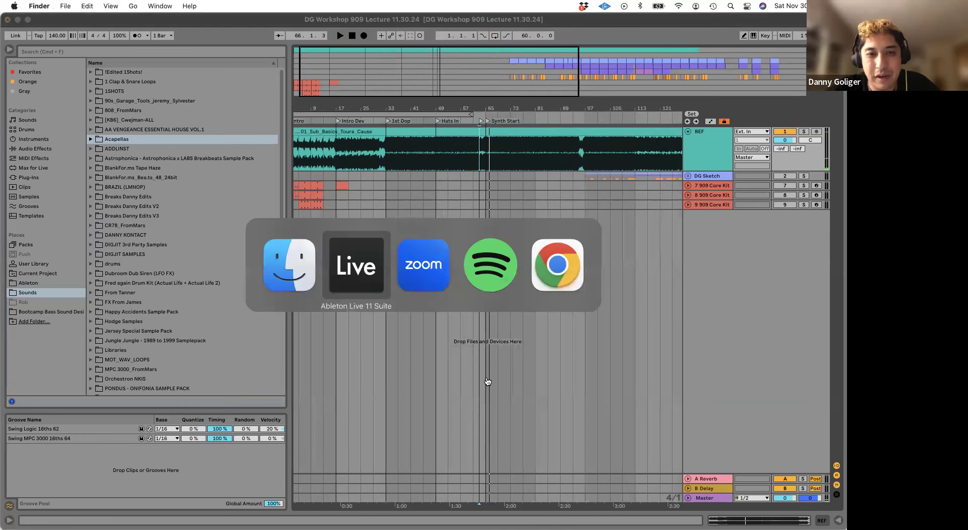
key(super+Tab)
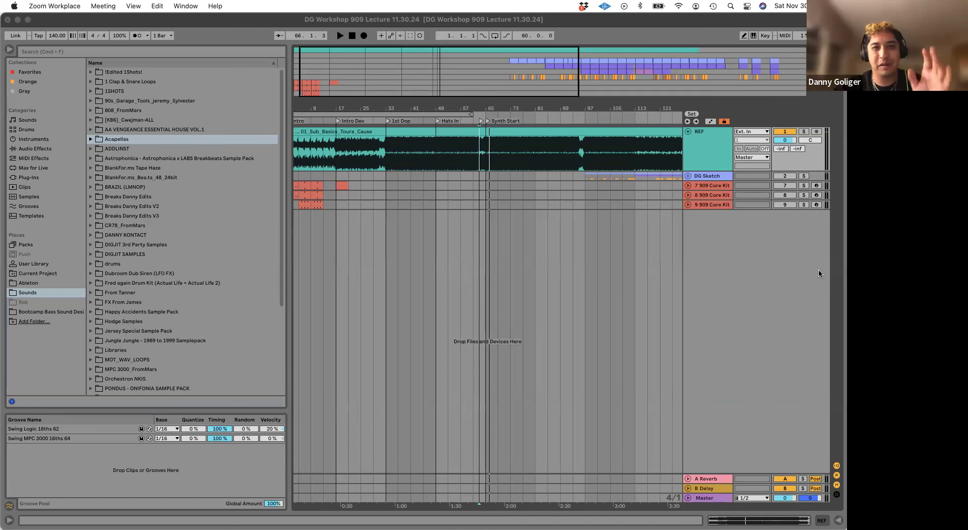
click(799, 261)
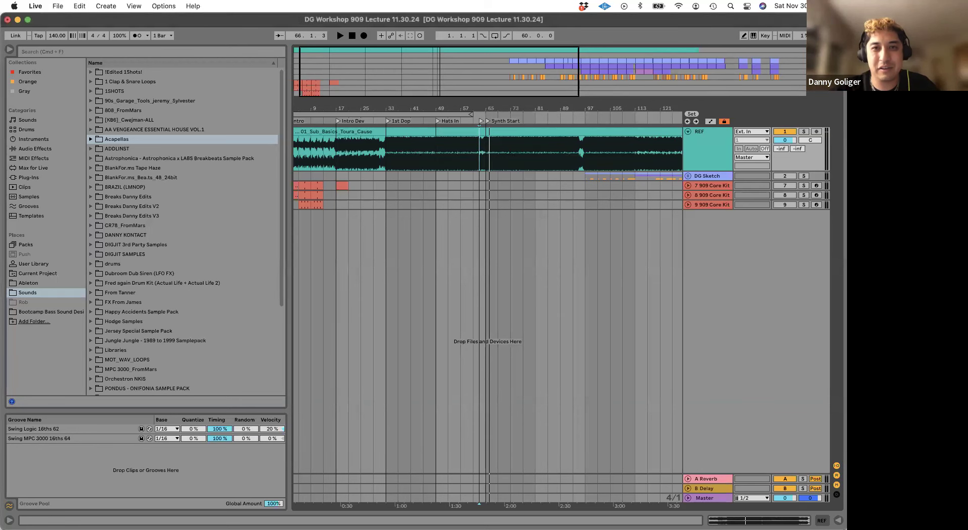
- Extend the loop's end past the reference clip for a length of 184 bars from bar 1
scroll(479, 136, down, 5)
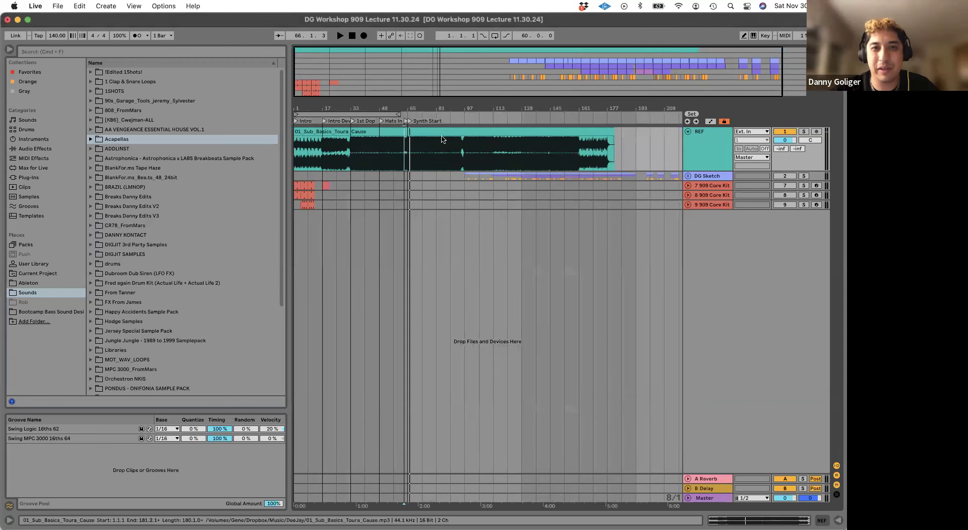
drag(401, 114, 616, 130)
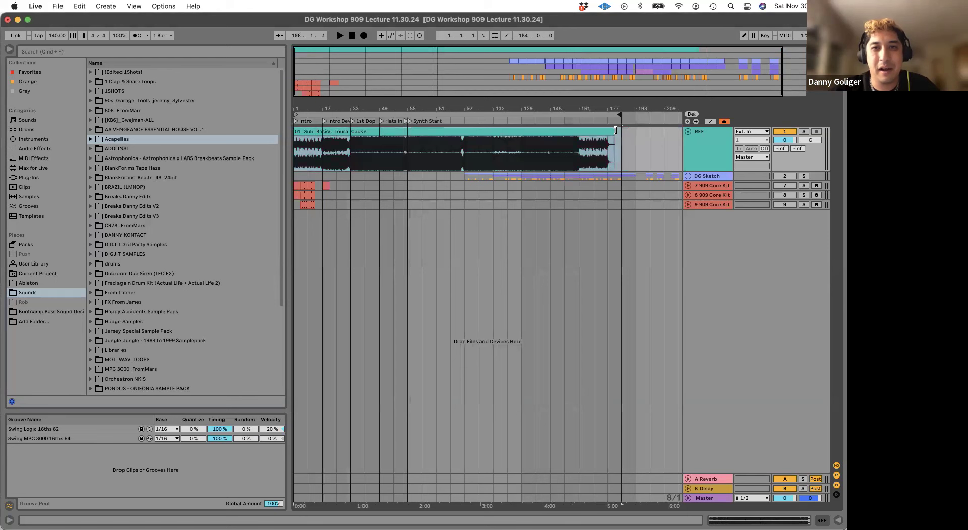
scroll(383, 104, up, 3)
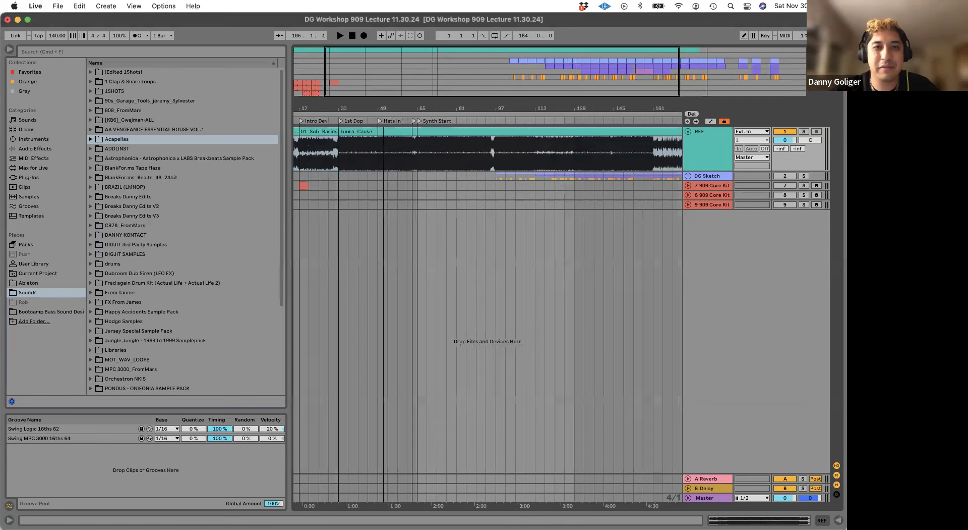
- Examine the reference clip's 16-bar sections by highlighting them, including bars 1 to 17, 33 to 49 and 113 to 129
scroll(327, 161, left, 3)
drag(326, 159, 295, 159)
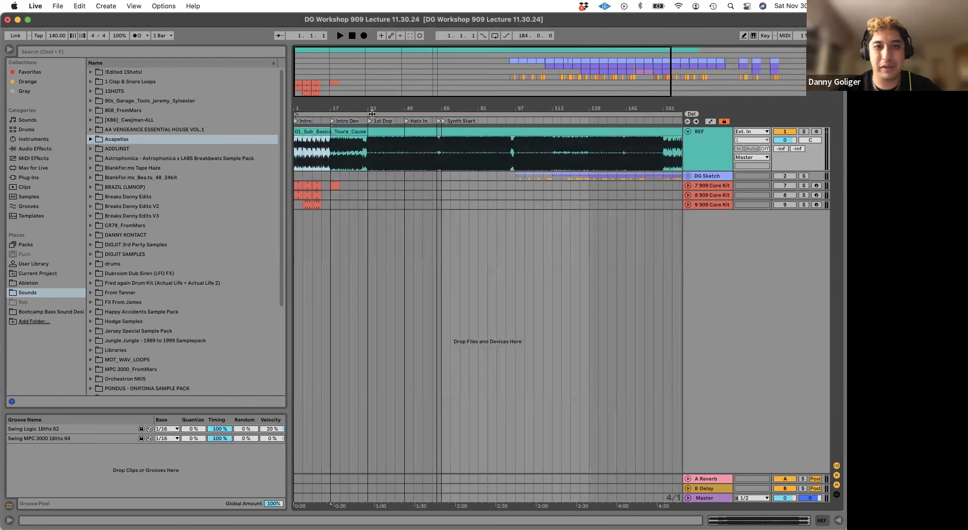
click(405, 150)
shift+click(366, 151)
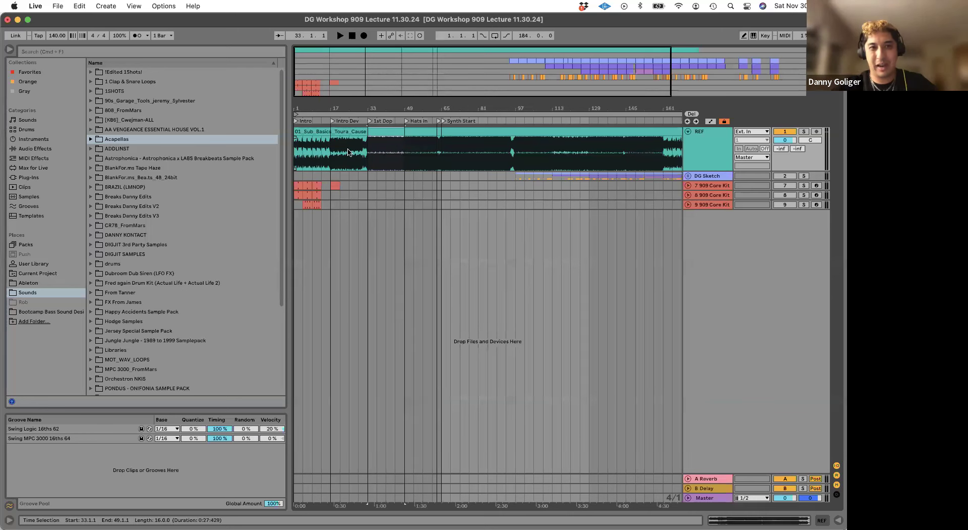
drag(301, 154, 478, 150)
click(478, 149)
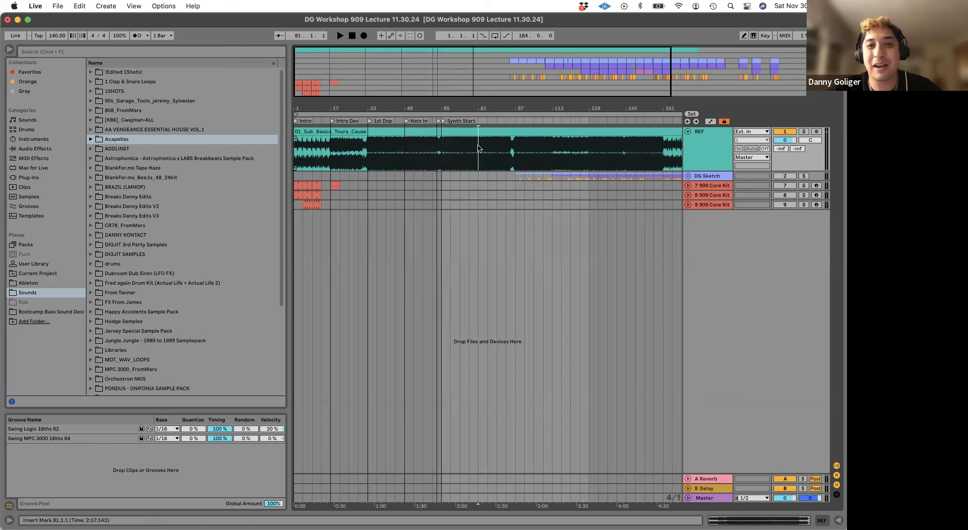
click(511, 148)
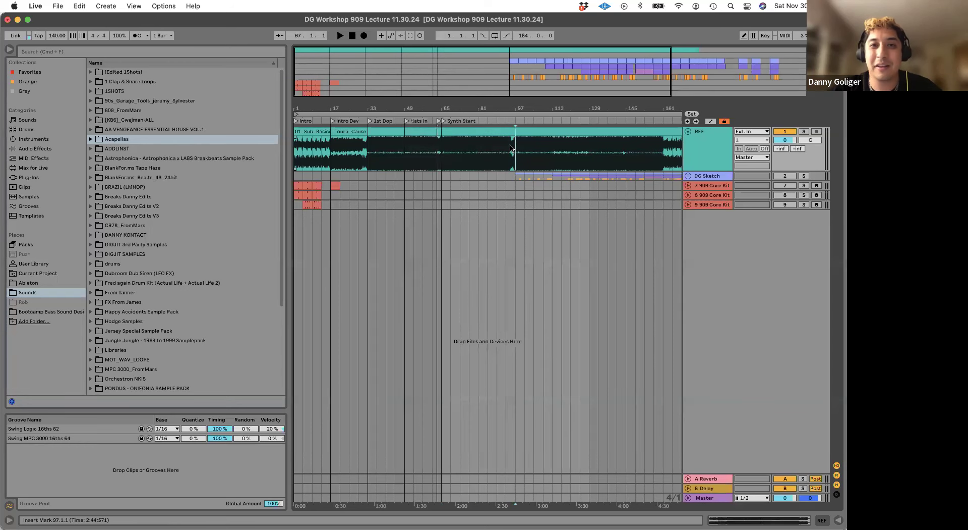
drag(513, 148, 590, 142)
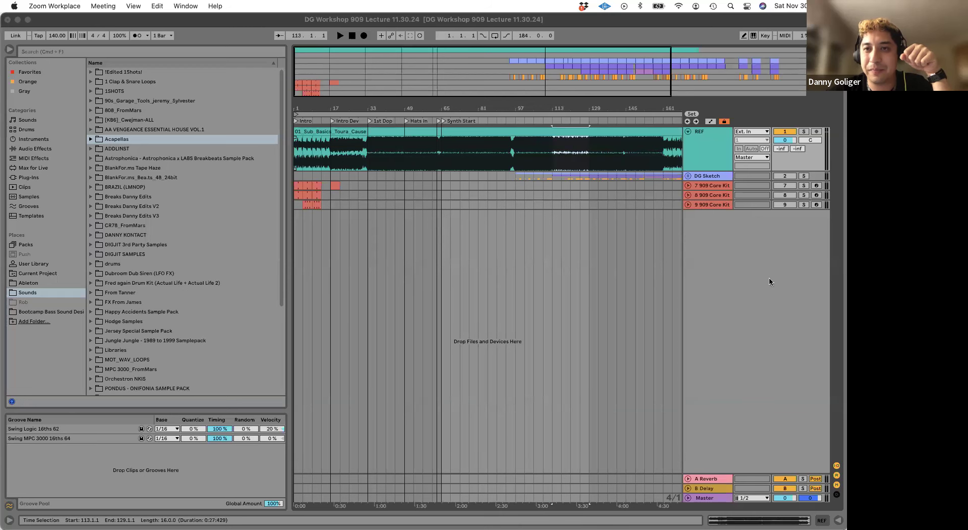
- Examine how the reference song divides around bar 65, highlighting the clip from there back to bar 1
click(818, 279)
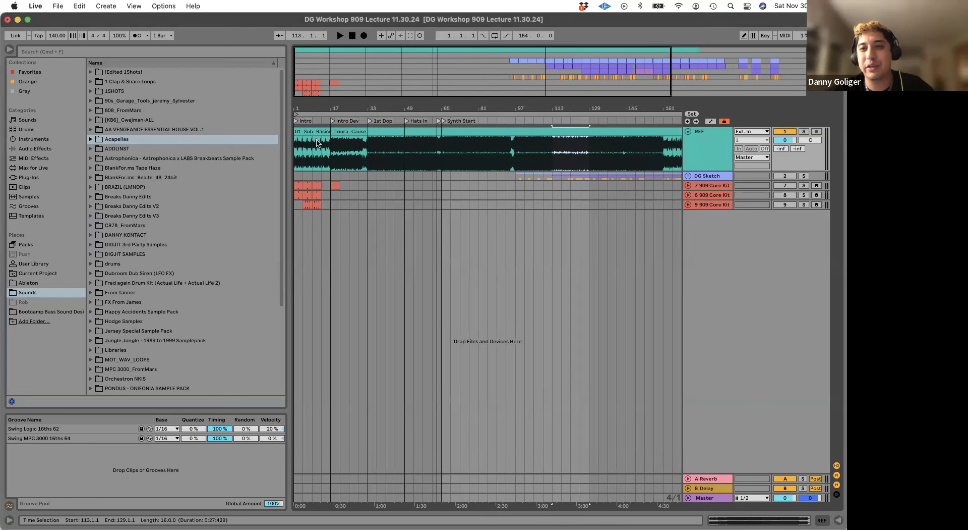
click(528, 148)
scroll(528, 148, right, 5)
scroll(528, 148, left, 5)
click(441, 168)
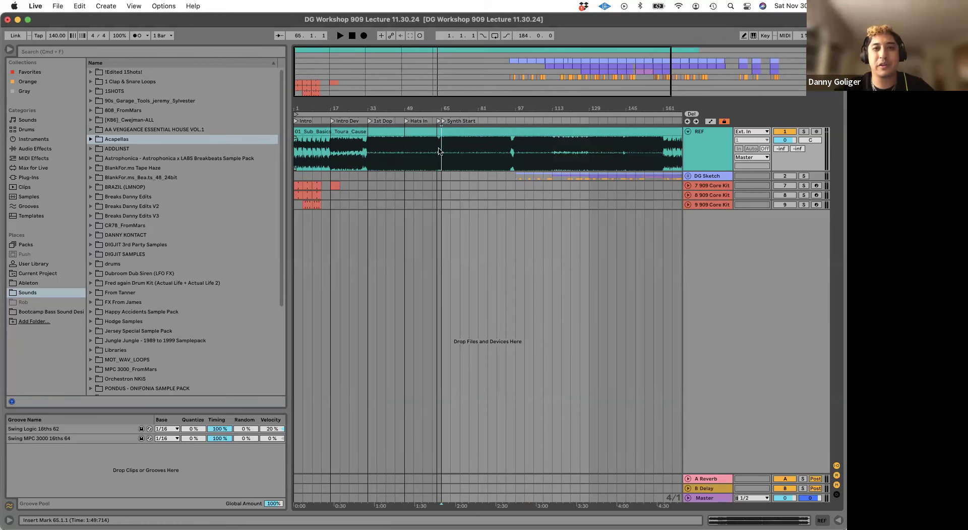
shift+click(631, 154)
click(479, 154)
click(442, 154)
key(shift+Home)
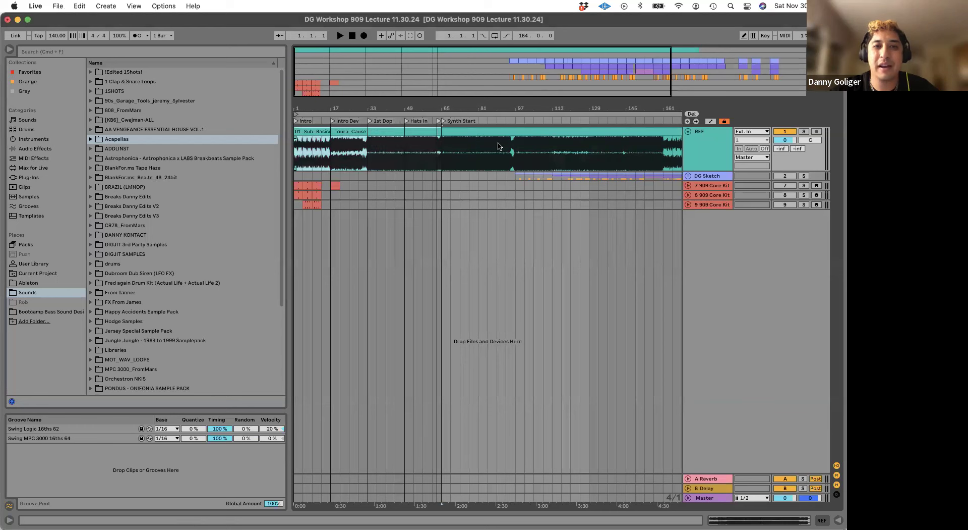
- Examine the first drop of the reference clip between the locators at bars 33 and 65
click(441, 152)
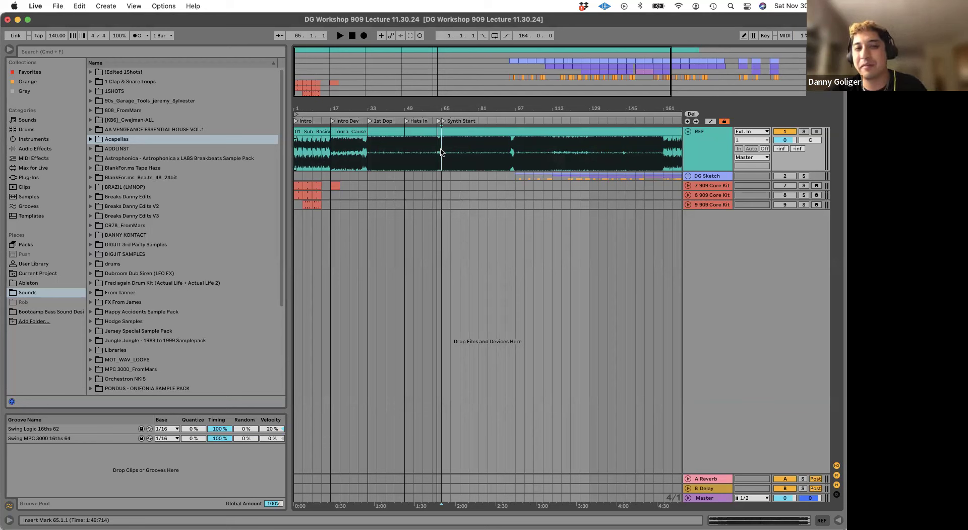
click(368, 150)
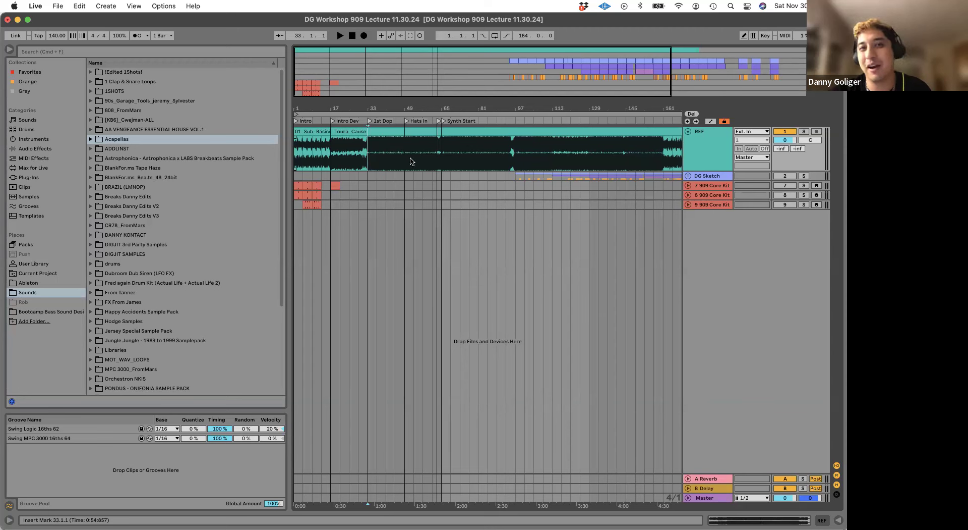
drag(404, 158, 440, 161)
click(440, 161)
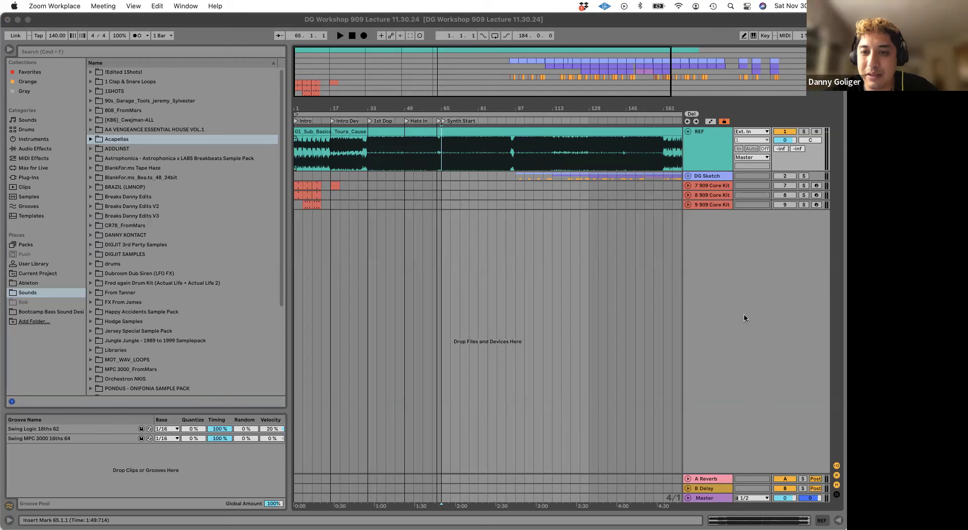
- Highlight the first bar of the reference clip, from 1.1.1 to 2.1.1
click(815, 321)
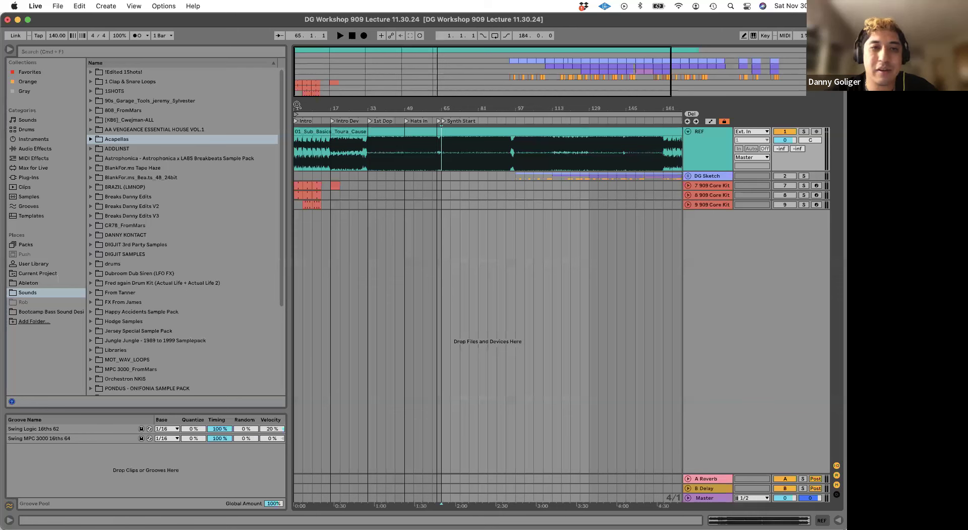
key(plus)
key(plus)
key(plus)
key(plus)
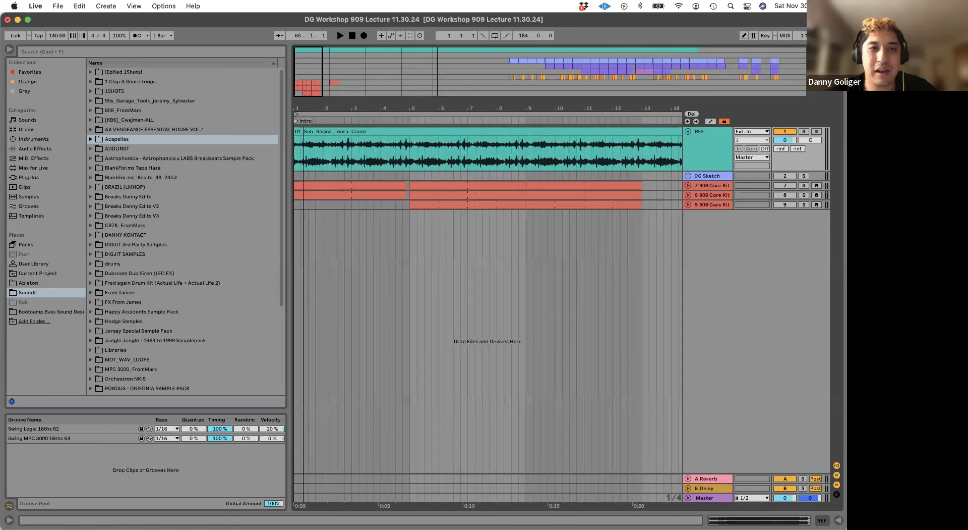
key(minus)
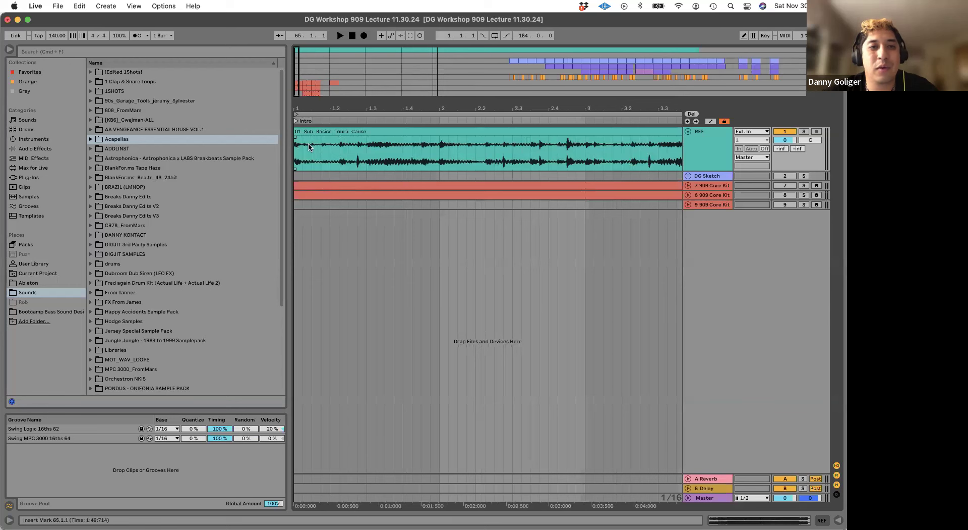
drag(439, 146, 282, 147)
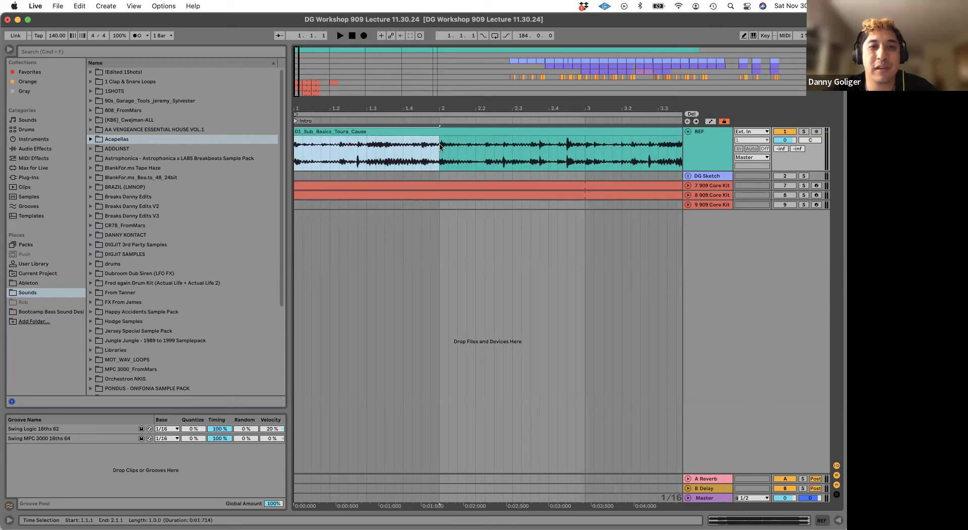
- Play the reference clip briefly from the start of bar 2
click(441, 109)
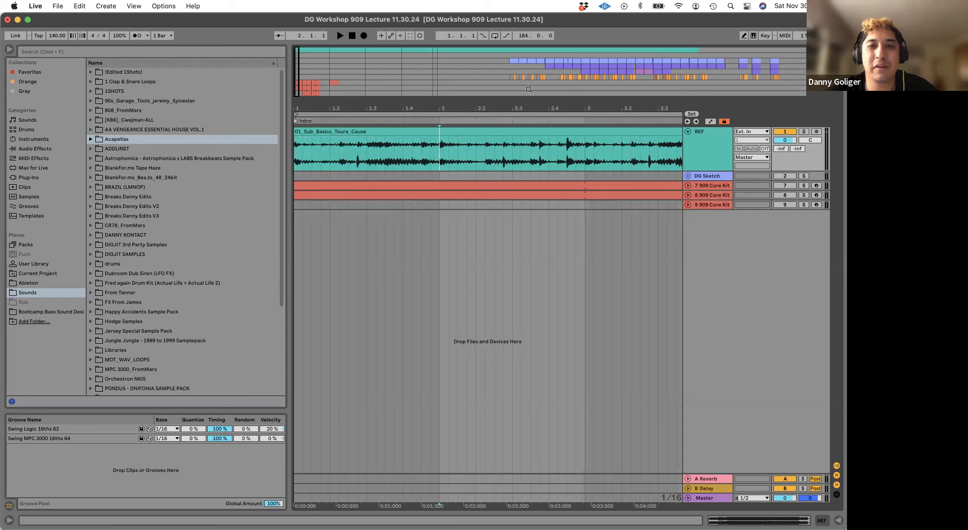
key(space)
key(space)
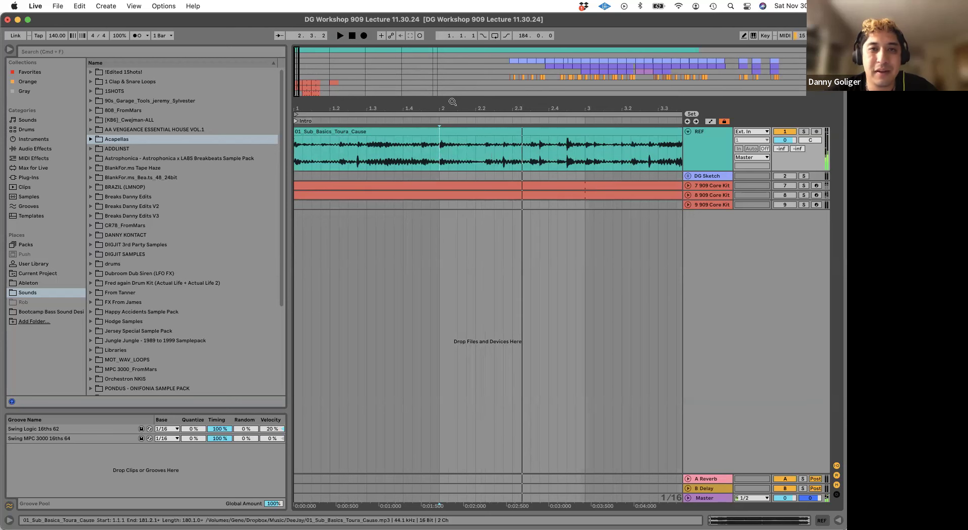
- Highlight the first beat of bar 2 in the reference clip, from 2.1.1 to 2.2.1
scroll(469, 143, up, 2)
scroll(436, 146, up, 2)
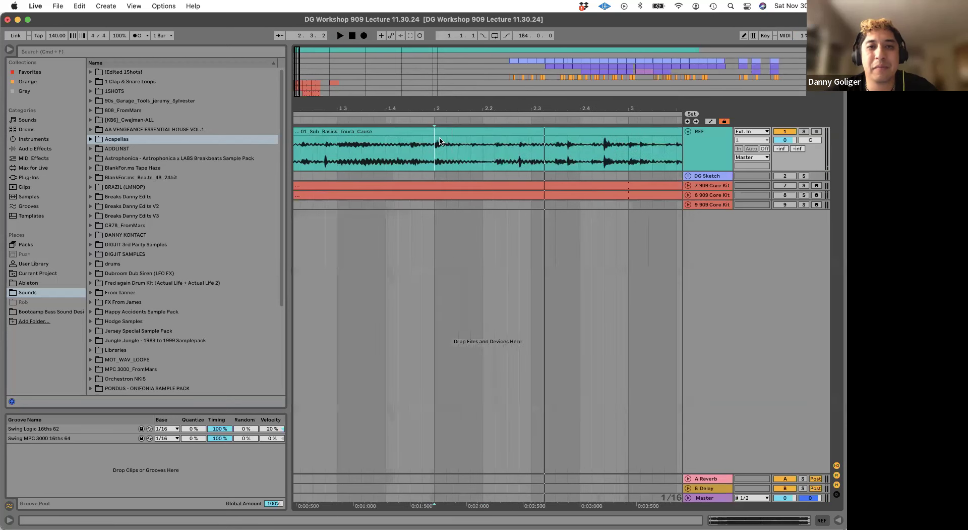
drag(435, 150, 484, 149)
drag(454, 110, 453, 105)
drag(420, 150, 452, 151)
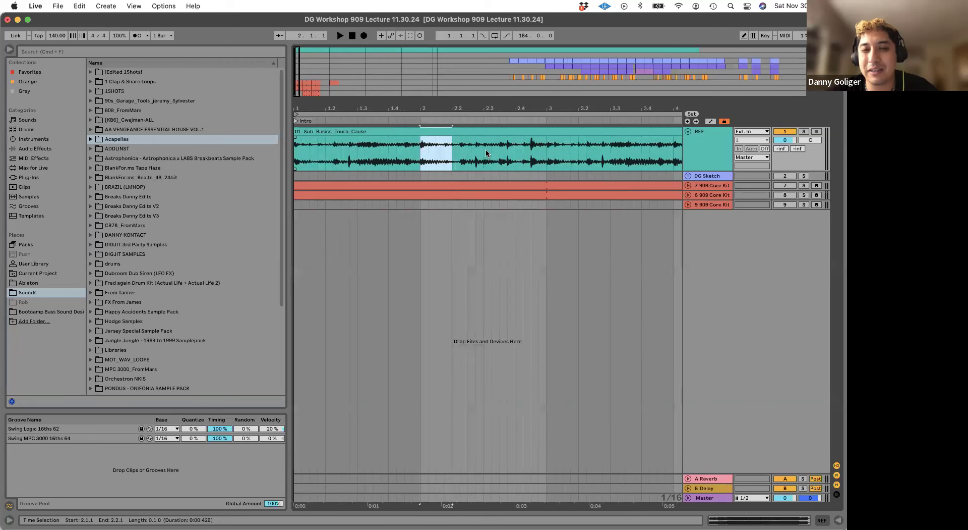
mouse_move(508, 109)
mouse_down()
mouse_move(508, 97)
mouse_move(510, 108)
mouse_up()
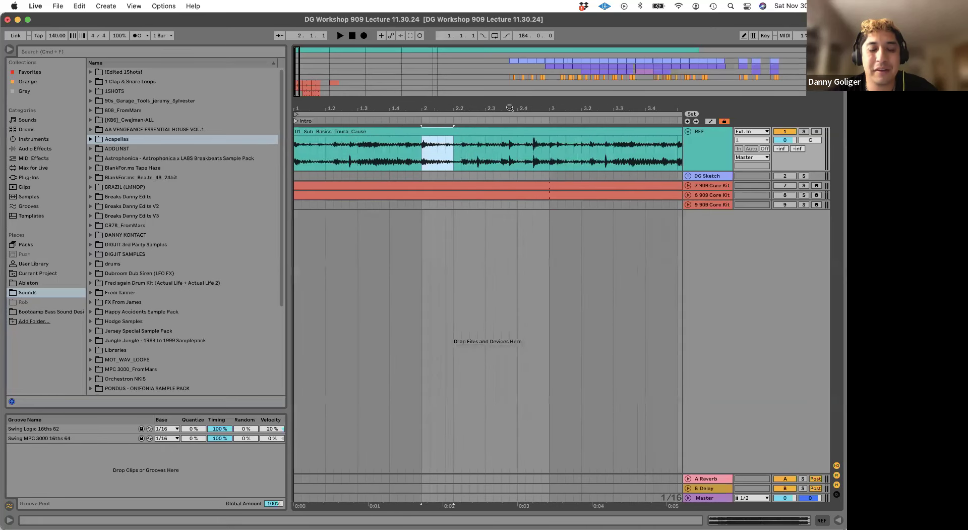
- Set the arrangement's fixed grid to 1/8 at the start of bar 2 in the reference clip
click(416, 159)
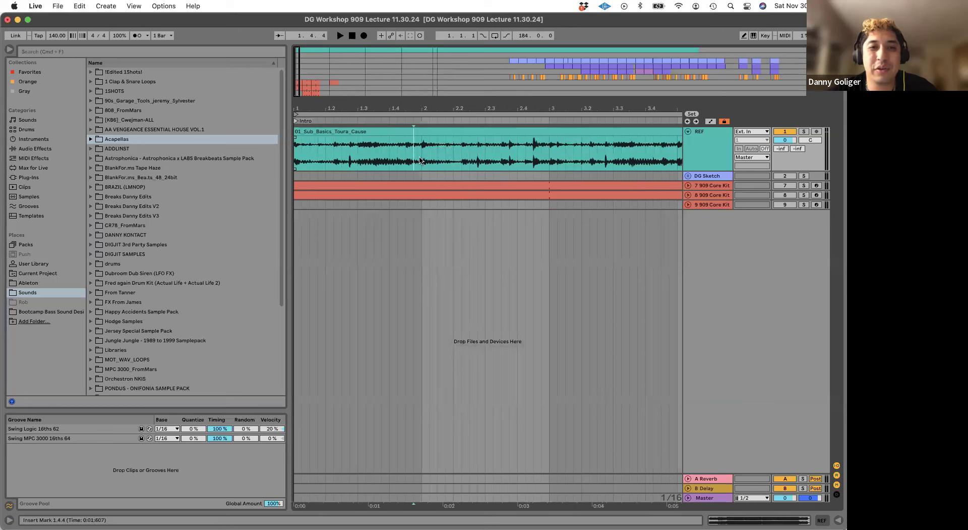
right_click(421, 159)
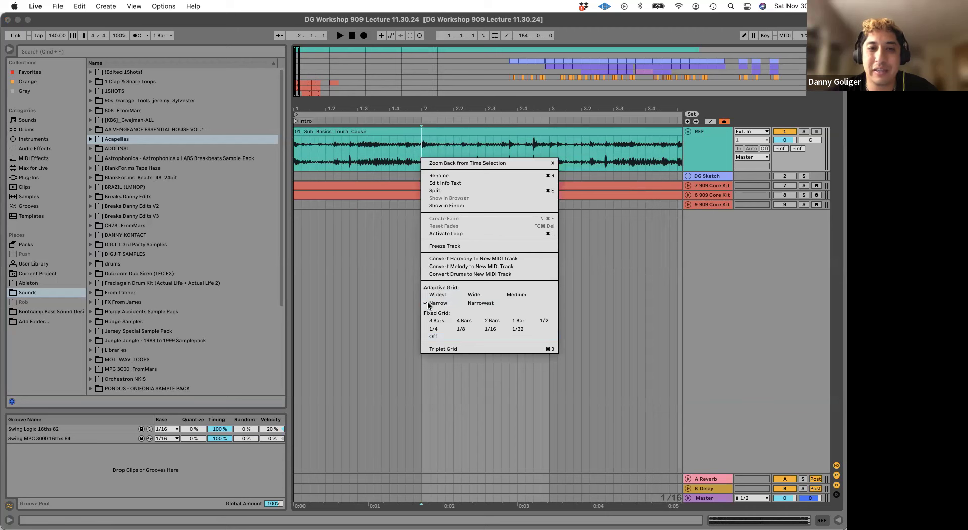
click(461, 328)
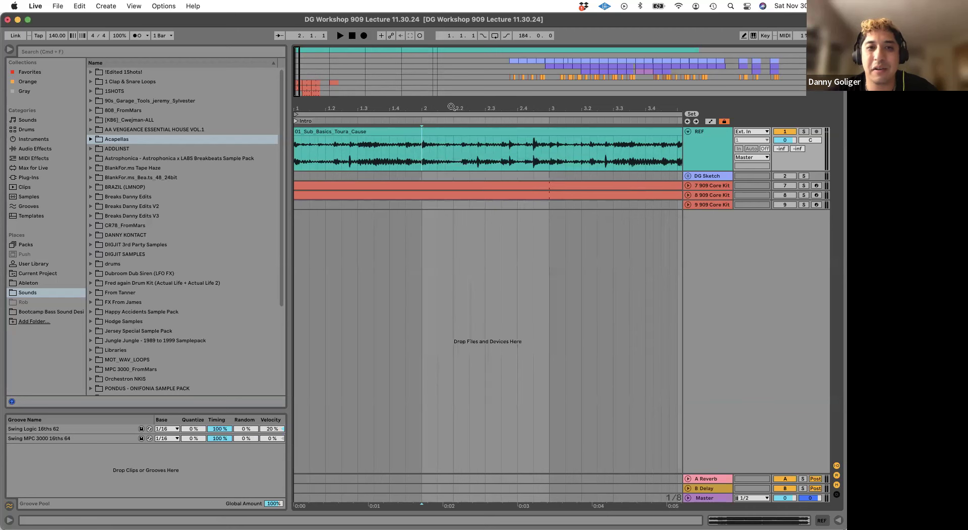
- Examine the 1/8 grid across the reference clip, from single beats around bar 6 out to the sections between the locators
drag(317, 108, 287, 107)
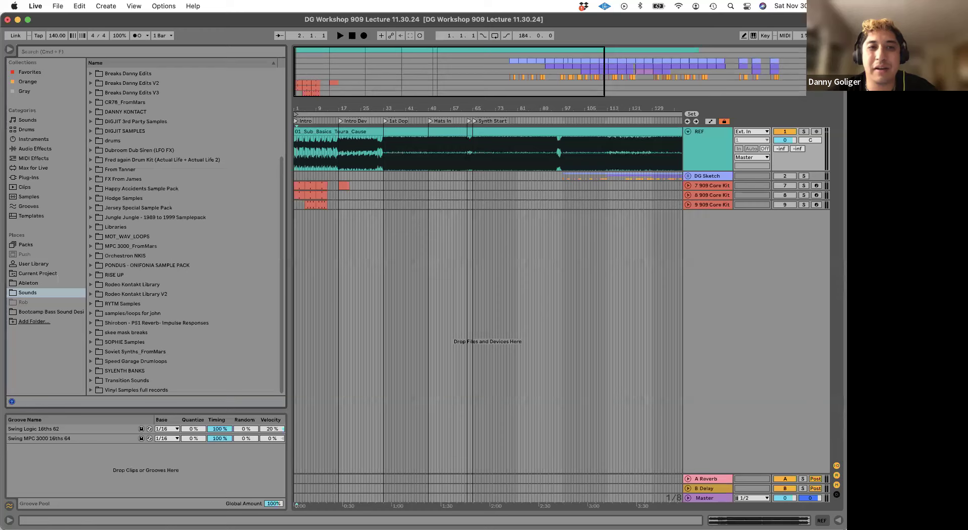
key(plus)
key(plus)
key(plus)
key(plus)
scroll(482, 137, left, 5)
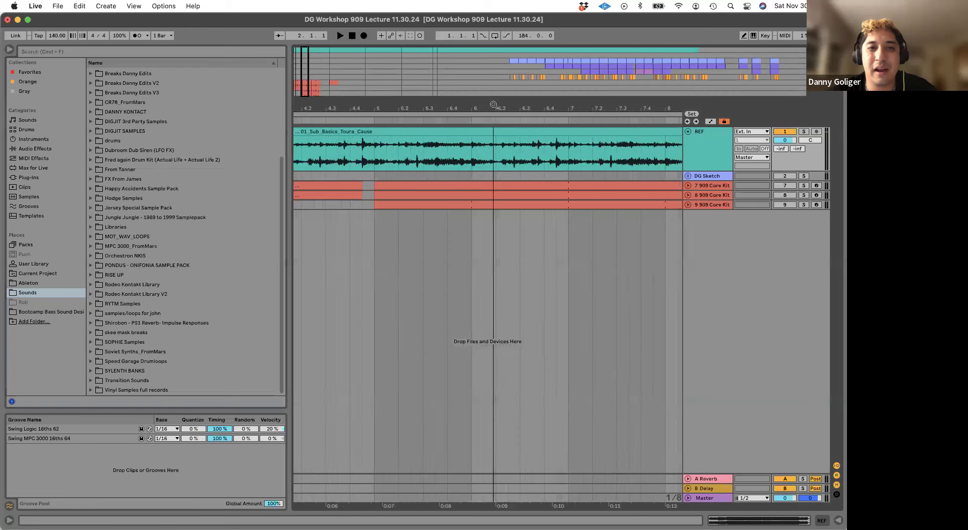
click(480, 151)
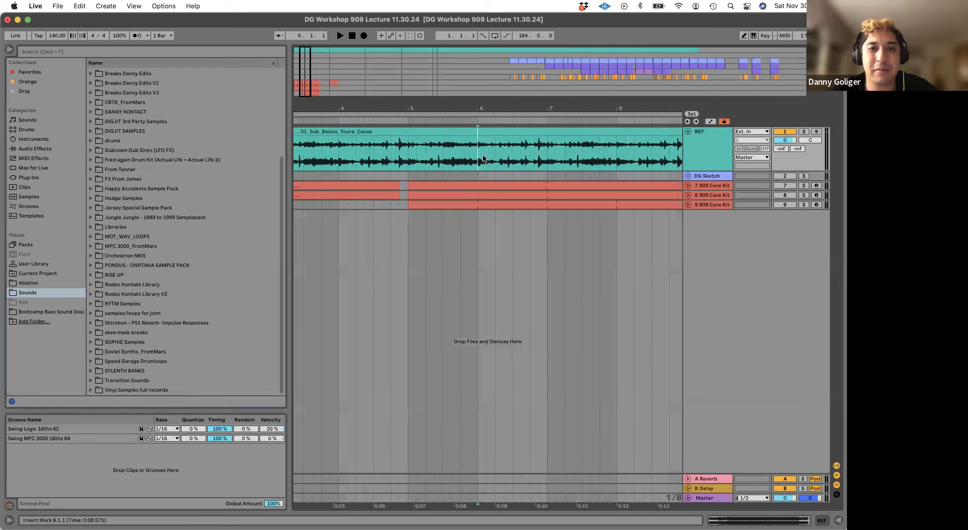
key(minus)
key(minus)
key(minus)
key(minus)
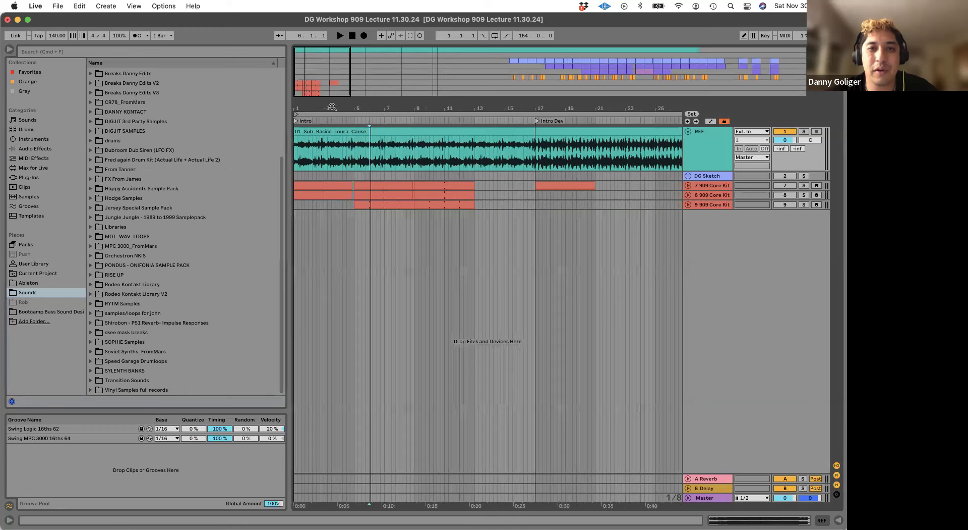
key(minus)
click(317, 153)
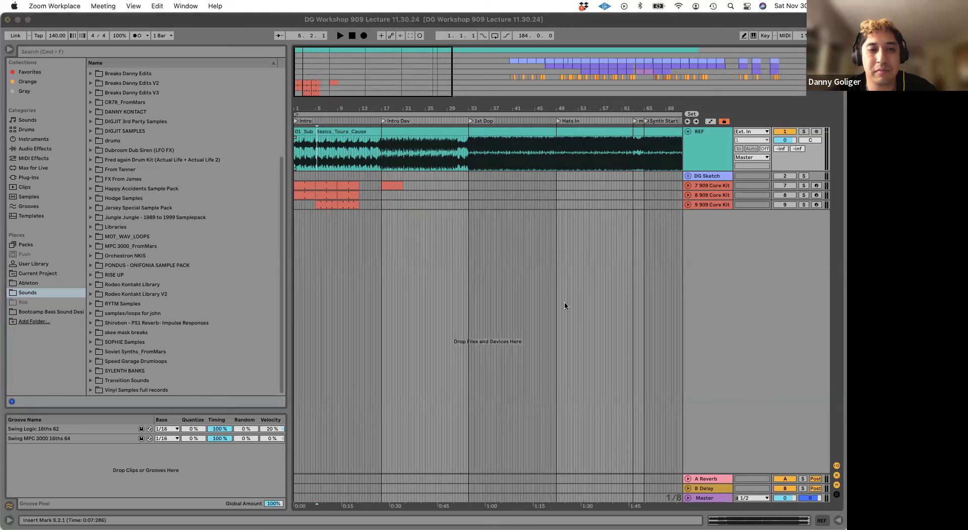